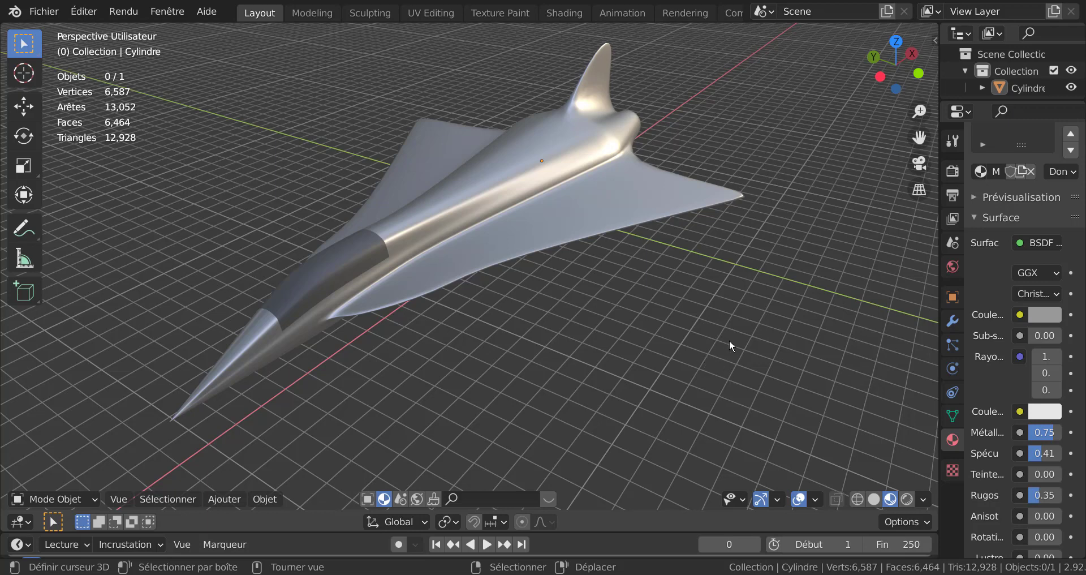
# Step: Examine the finished jet model from several angles and browse the rendered reference images of the aircraft
pyautogui.moveTo(664, 334); pyautogui.dragTo(646, 358, button='middle')
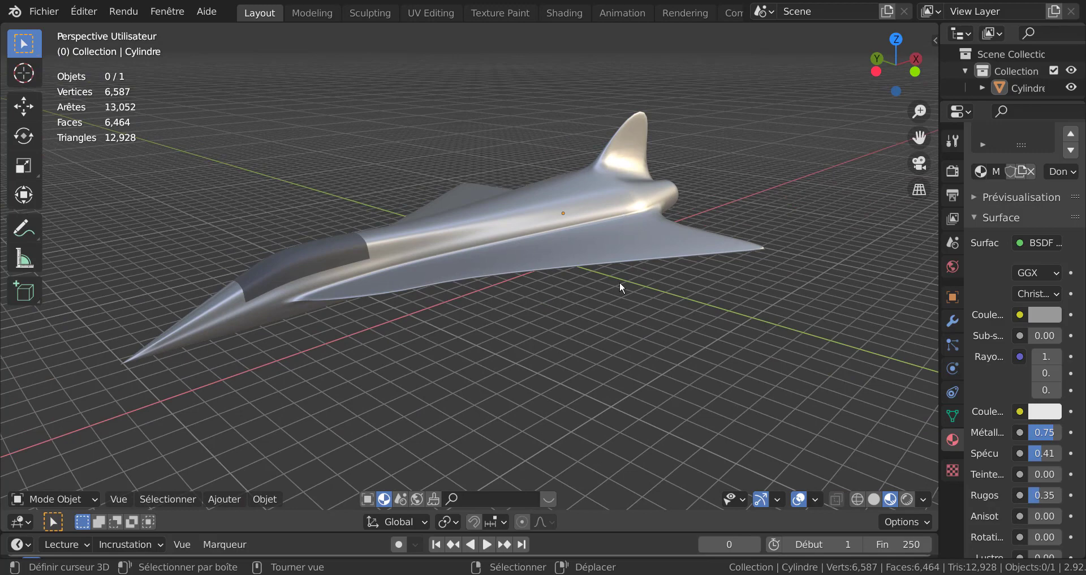
pyautogui.moveTo(540, 300); pyautogui.dragTo(614, 293, button='middle')
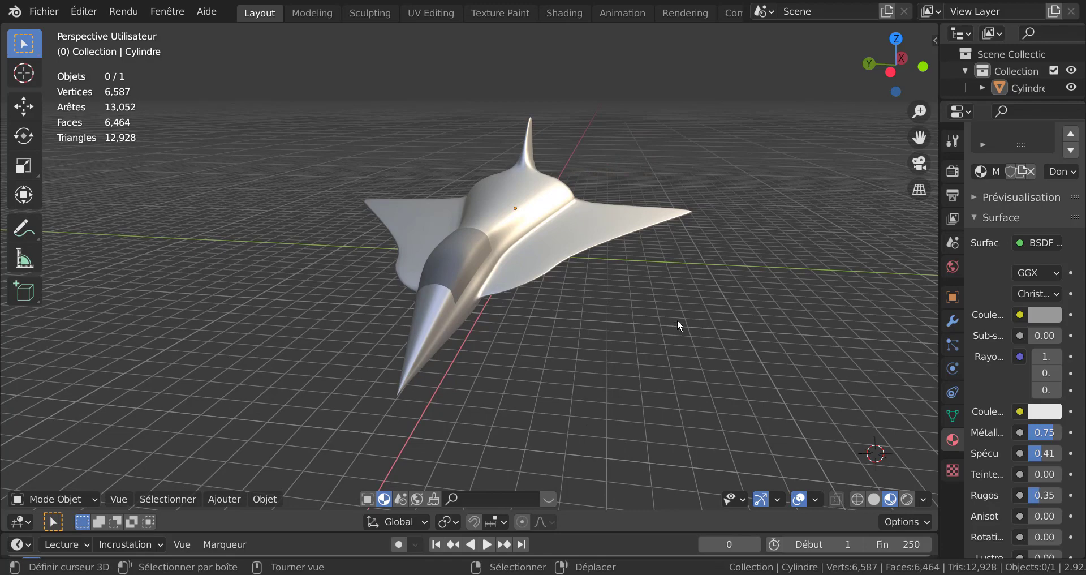
pyautogui.moveTo(706, 326); pyautogui.dragTo(683, 338, button='middle')
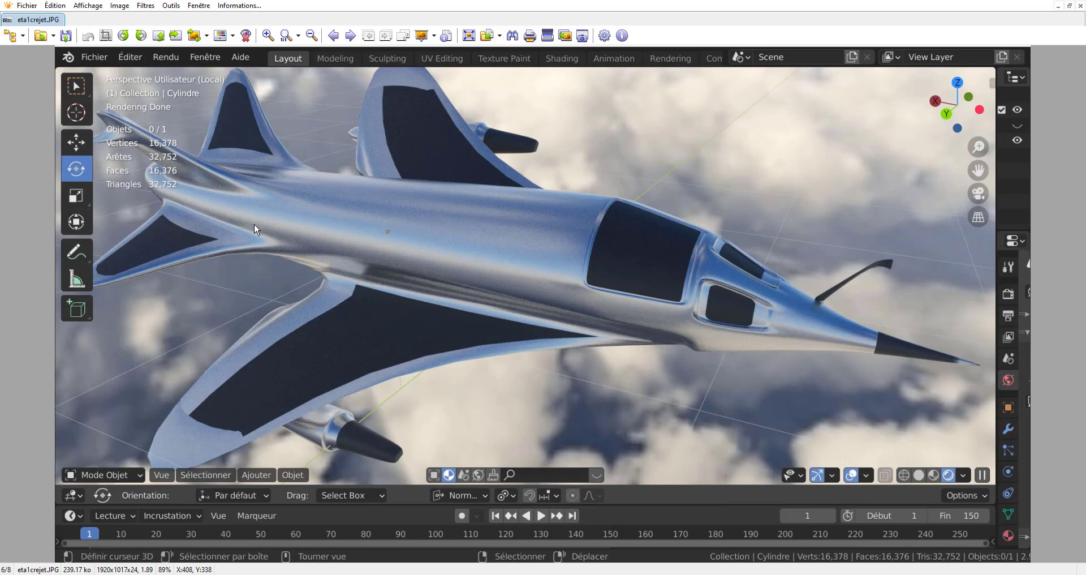
pyautogui.click(350, 36)
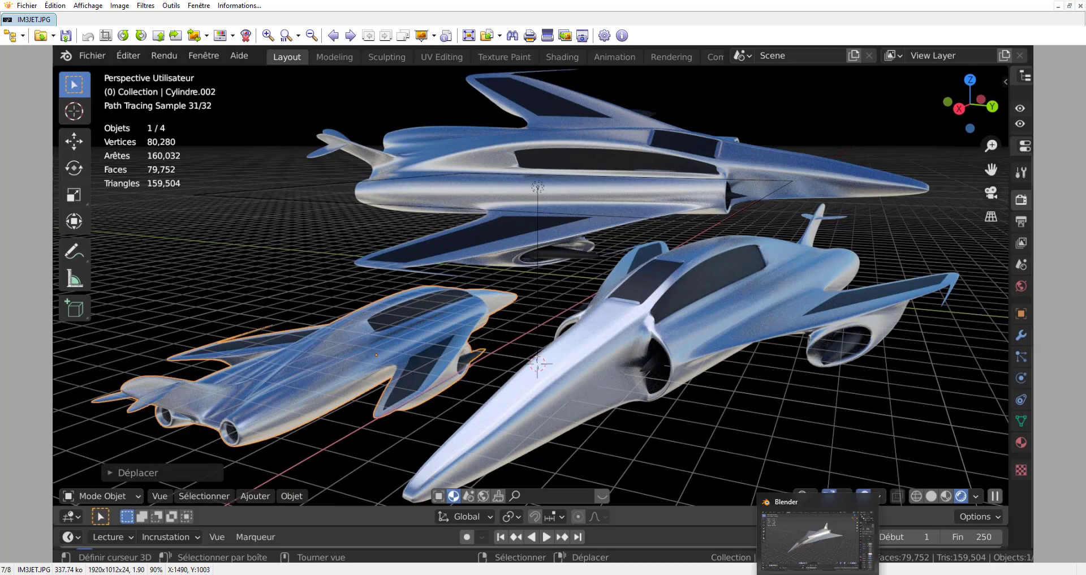
pyautogui.click(818, 572)
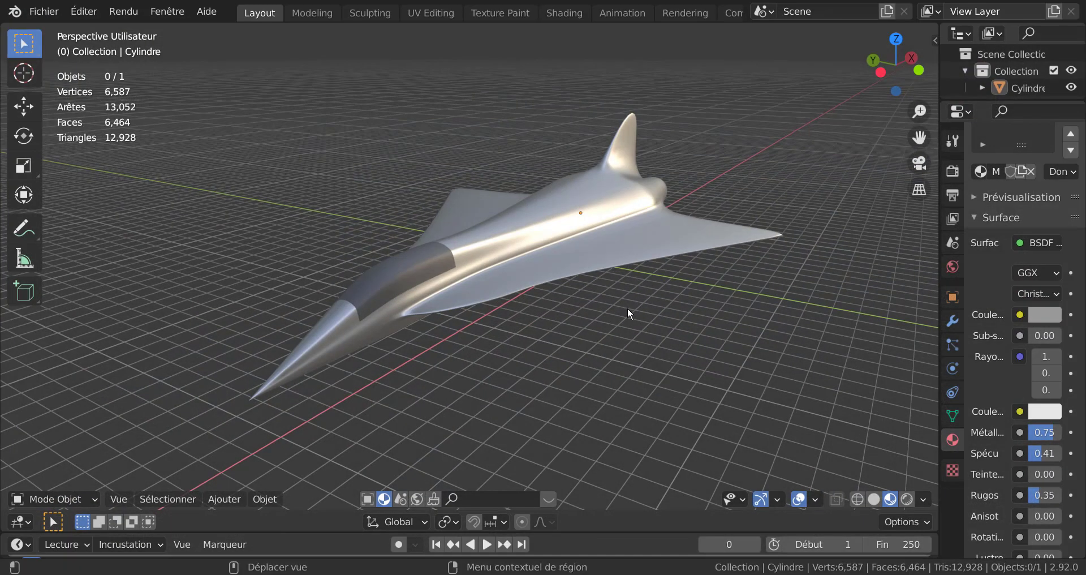
# Step: Orbit and zoom around the jet model to study its fuselage, nose, wings and tail fin
pyautogui.moveTo(627, 307); pyautogui.dragTo(637, 330, button='middle')
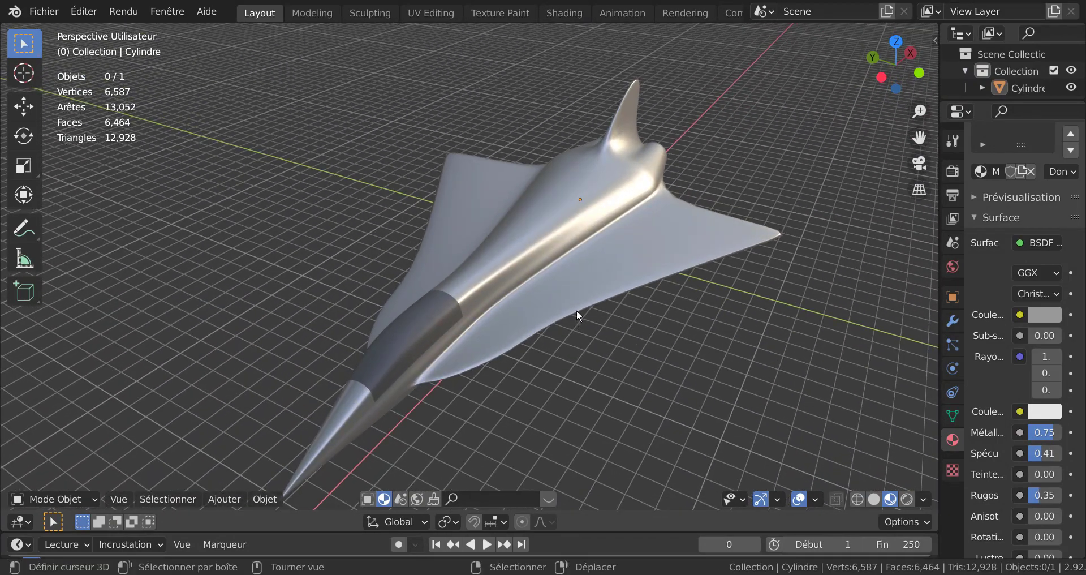
pyautogui.moveTo(606, 284); pyautogui.dragTo(521, 268, button='middle')
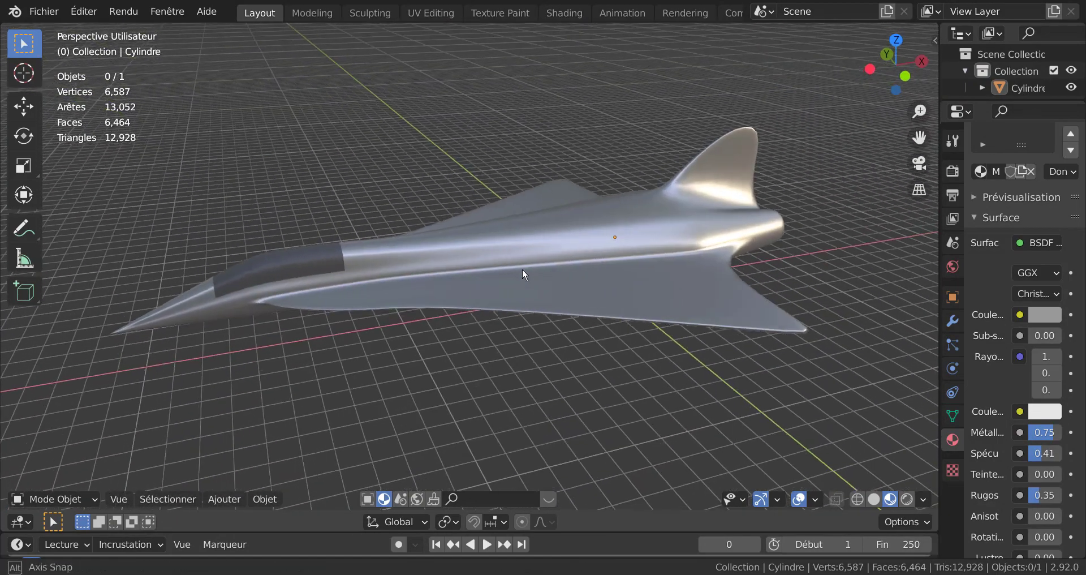
pyautogui.moveTo(690, 257); pyautogui.dragTo(747, 262, button='middle')
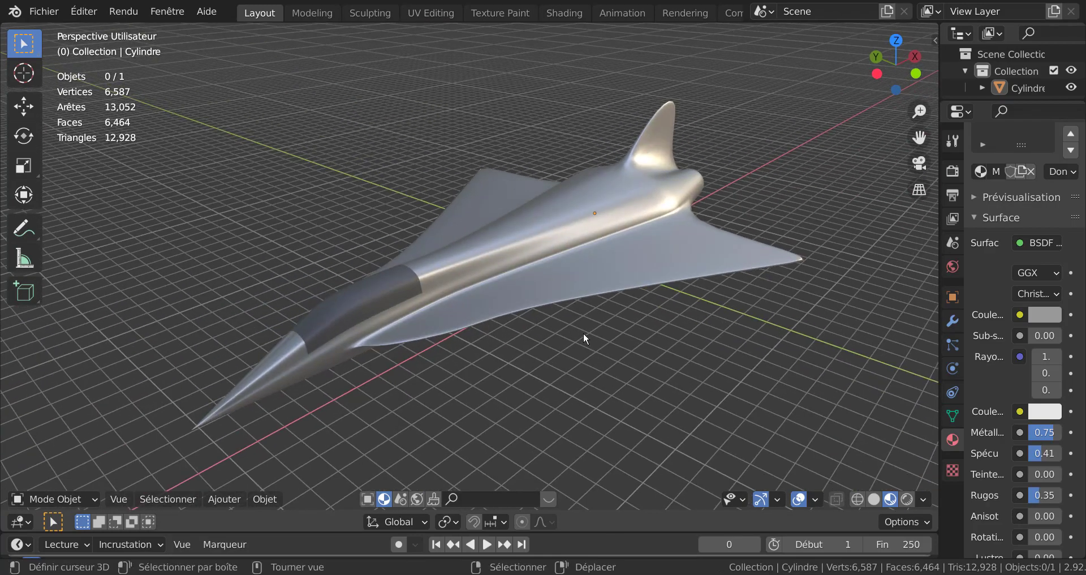
pyautogui.moveTo(582, 331); pyautogui.dragTo(547, 388, button='middle')
pyautogui.moveTo(503, 431); pyautogui.dragTo(459, 315, button='middle')
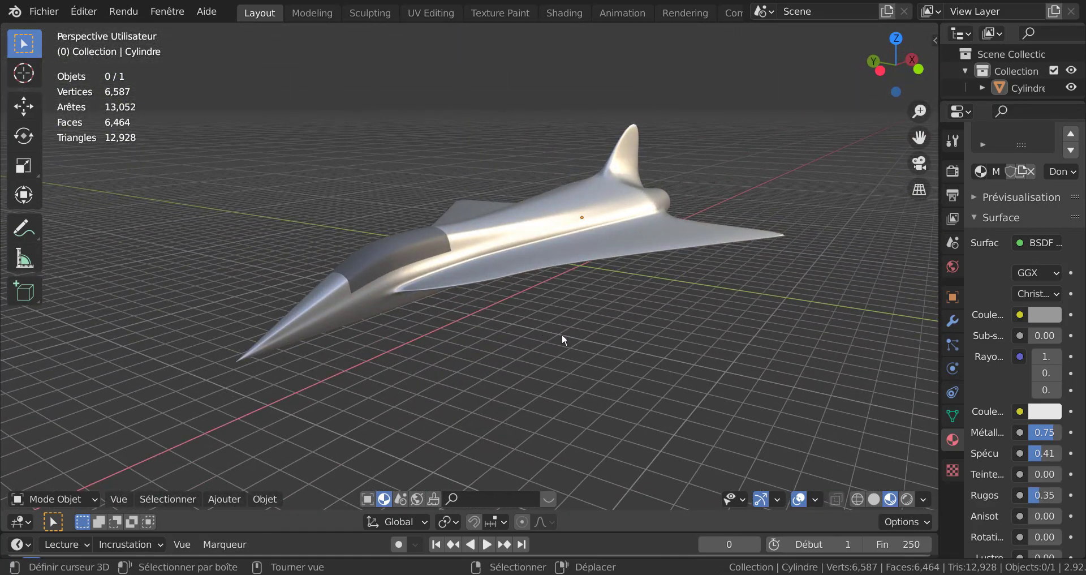
pyautogui.moveTo(594, 279); pyautogui.dragTo(594, 334, button='middle')
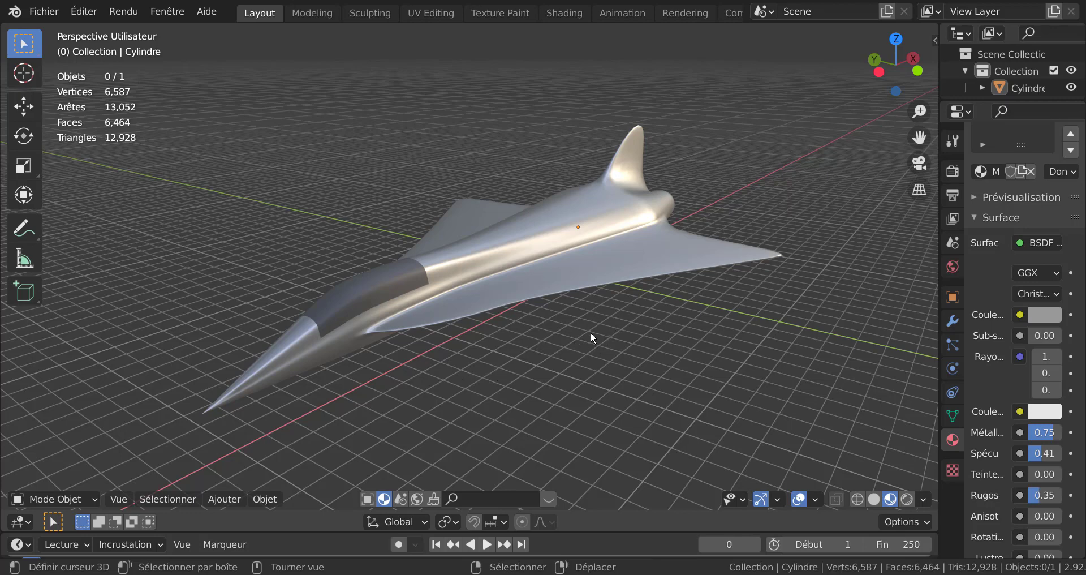
pyautogui.moveTo(591, 331); pyautogui.dragTo(528, 354, button='middle')
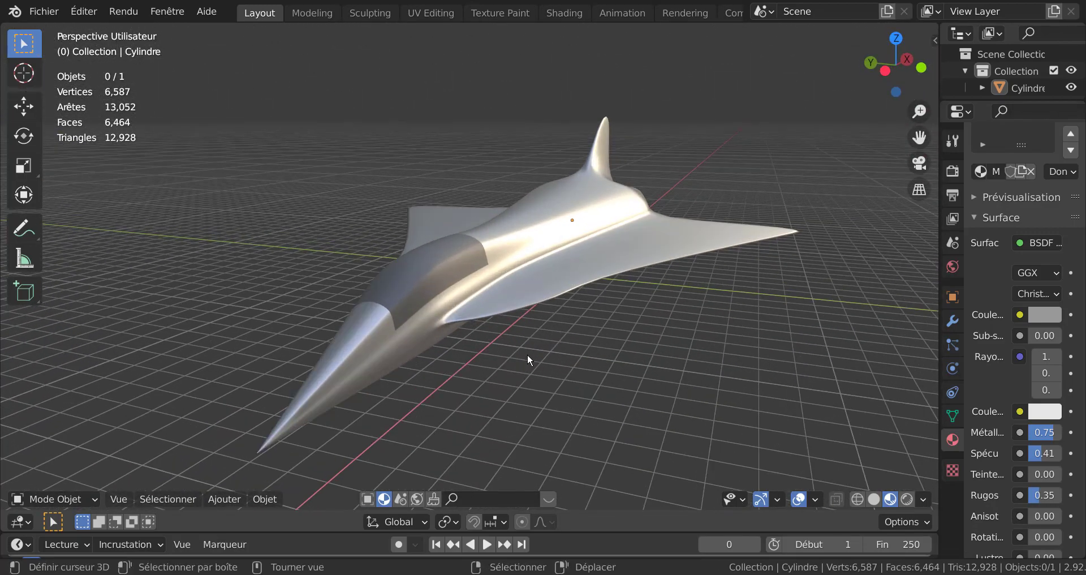
pyautogui.scroll(1, 543, 356)
pyautogui.moveTo(603, 365); pyautogui.dragTo(586, 357, button='middle')
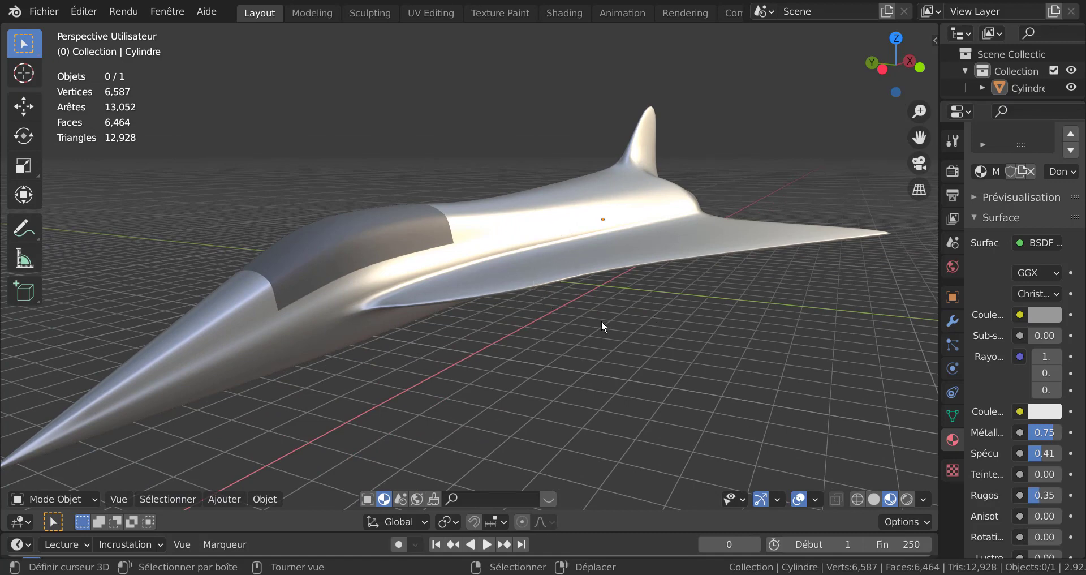
pyautogui.moveTo(595, 319); pyautogui.dragTo(612, 342, button='middle')
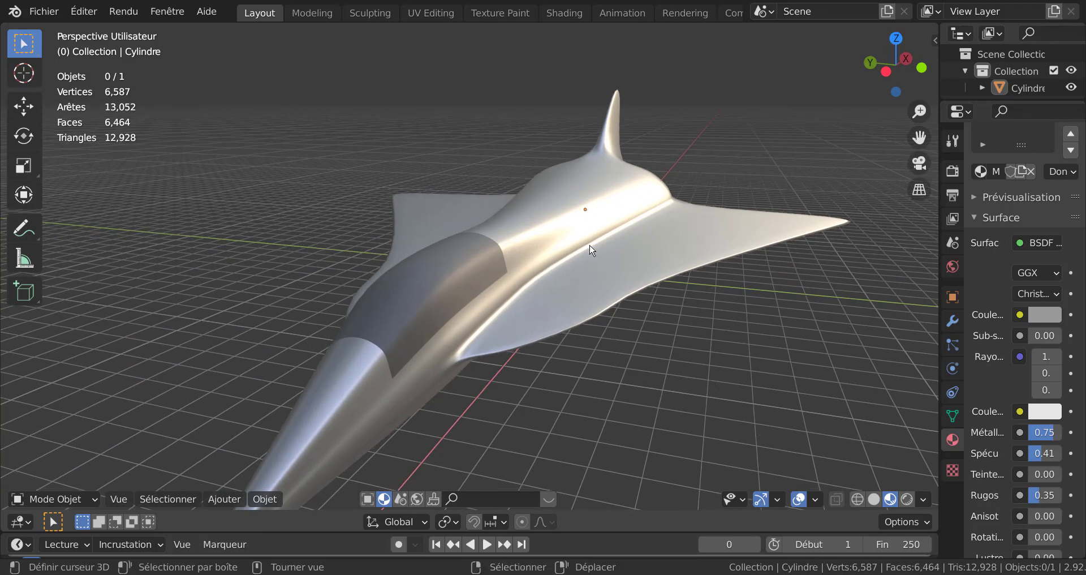
pyautogui.moveTo(531, 297); pyautogui.dragTo(570, 347, button='middle')
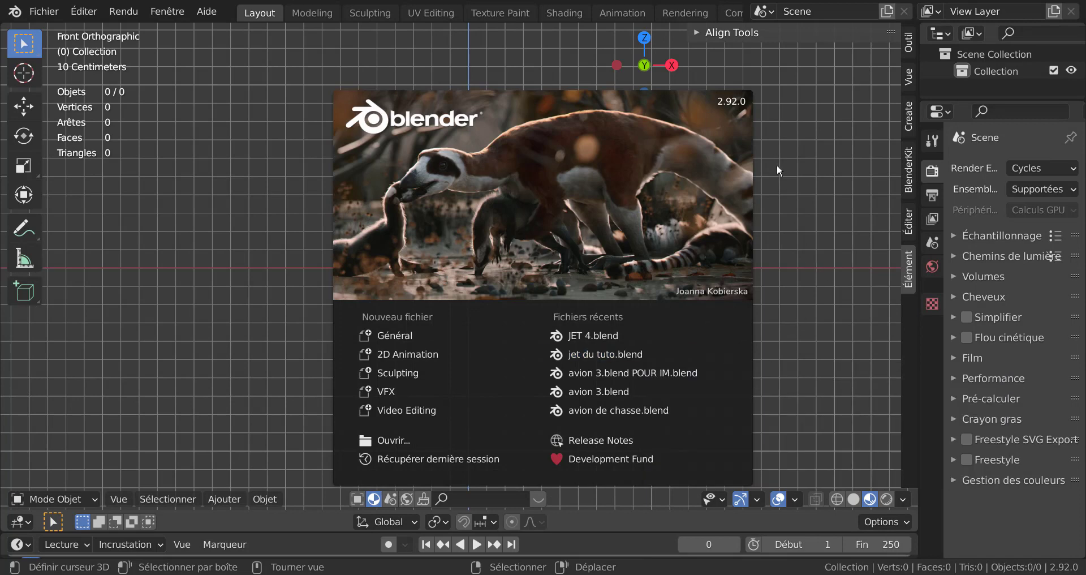
# Step: Close the splash screen and add a cylinder mesh to the empty scene
pyautogui.click(795, 172)
pyautogui.click(264, 498)
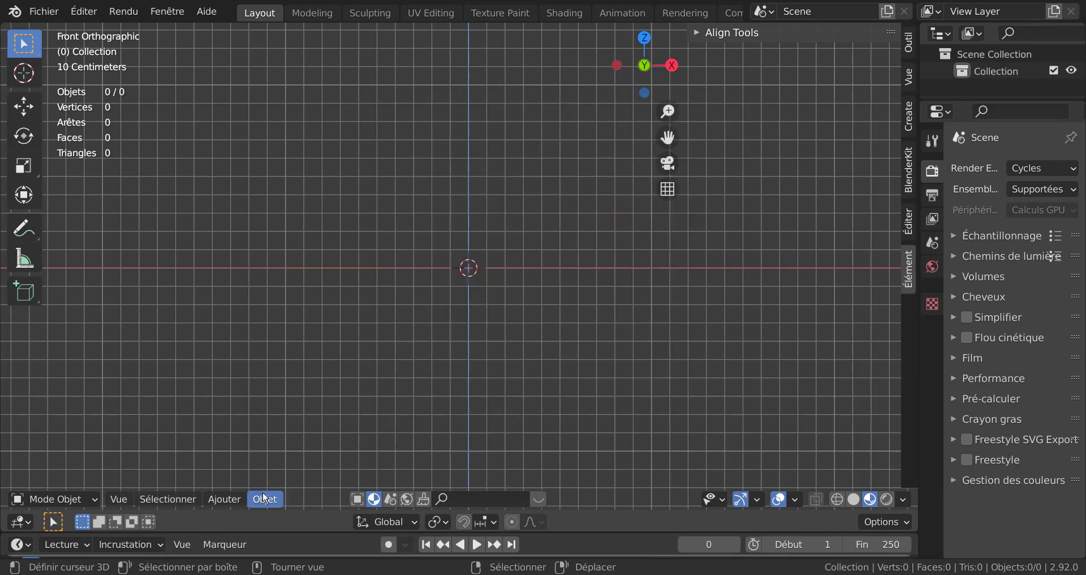
pyautogui.moveTo(229, 503)
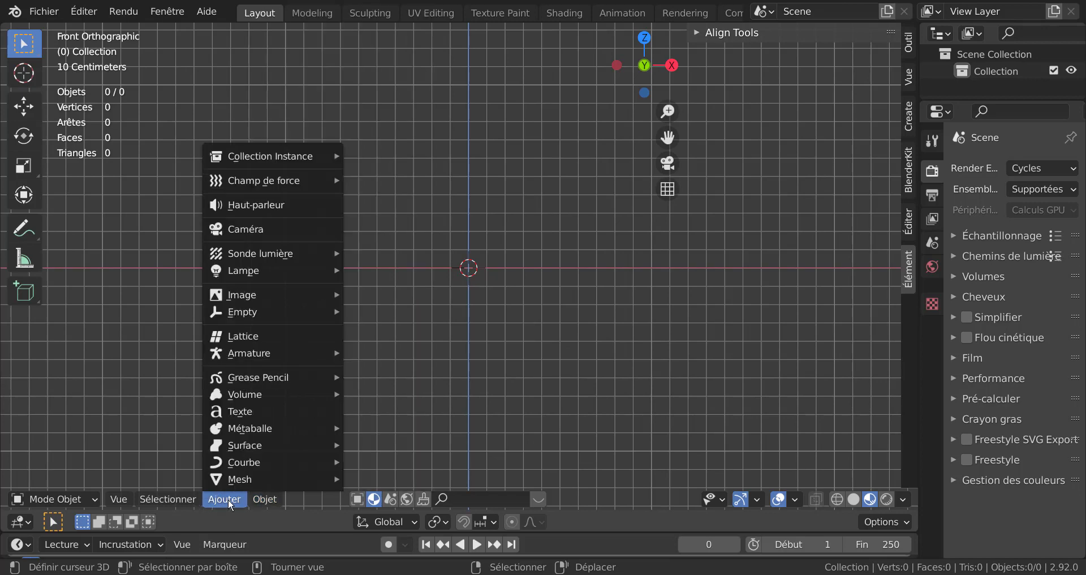
pyautogui.moveTo(229, 479)
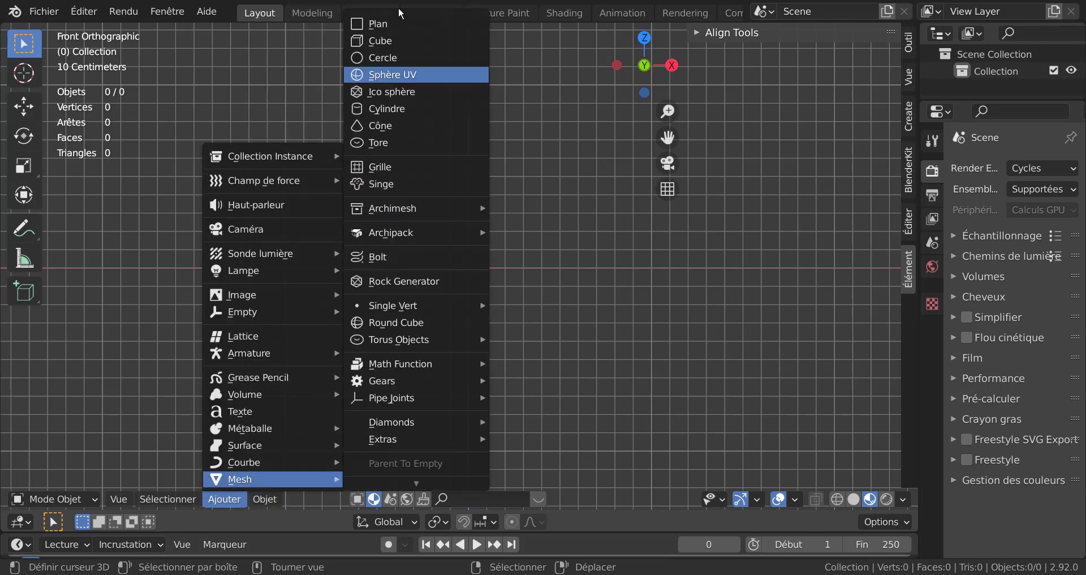
pyautogui.click(389, 110)
pyautogui.scroll(-4, 572, 346)
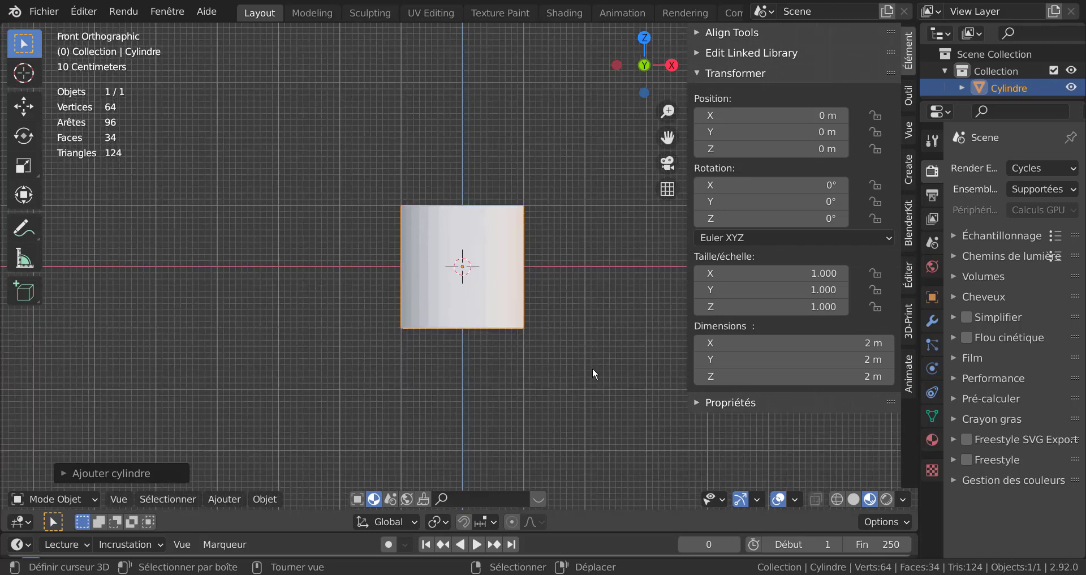
pyautogui.press('n')
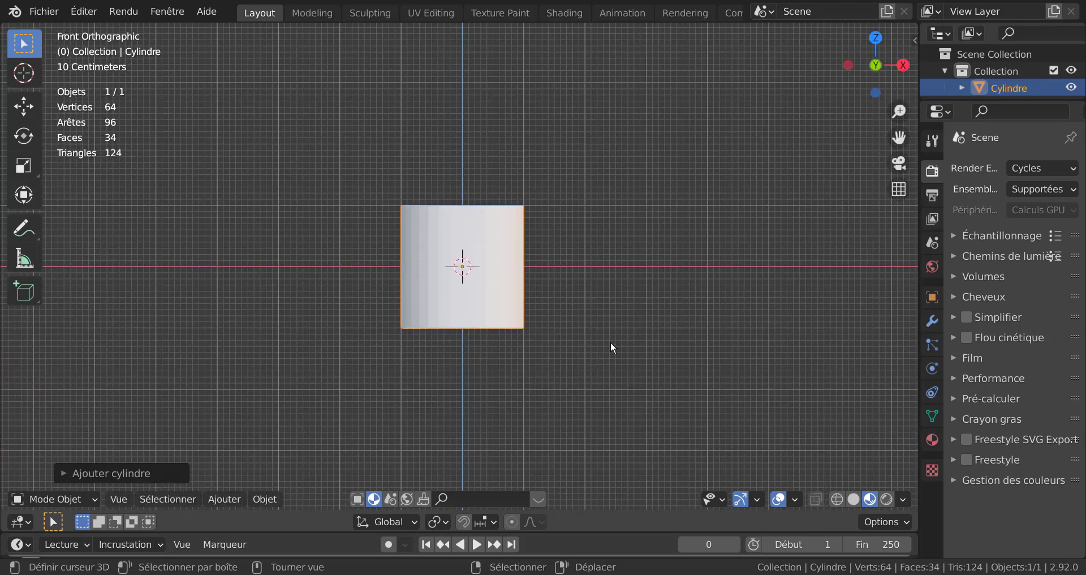
# Step: Rotate the cylinder 90° about the global Y axis so it lies horizontally
pyautogui.write('r90')
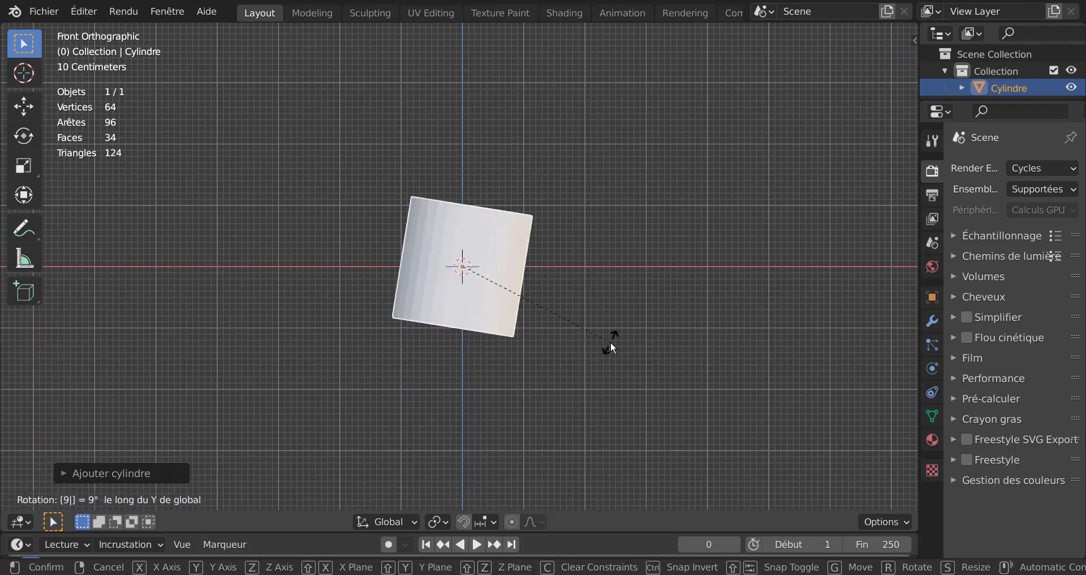
pyautogui.press('Return')
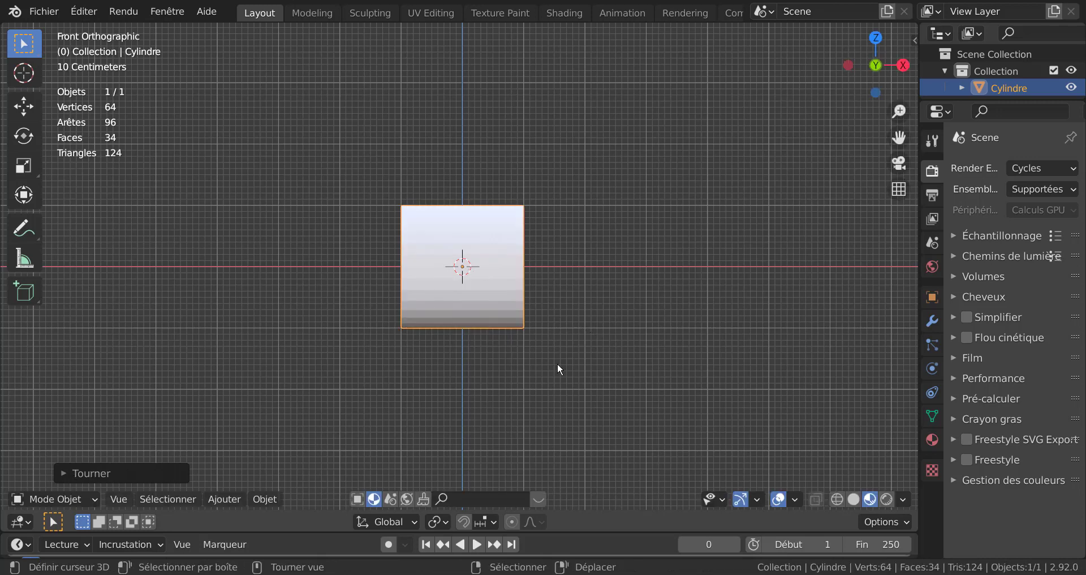
# Step: Scale the cylinder about 8.3 times along the X axis into a long tube
pyautogui.press('s')
pyautogui.press('x')
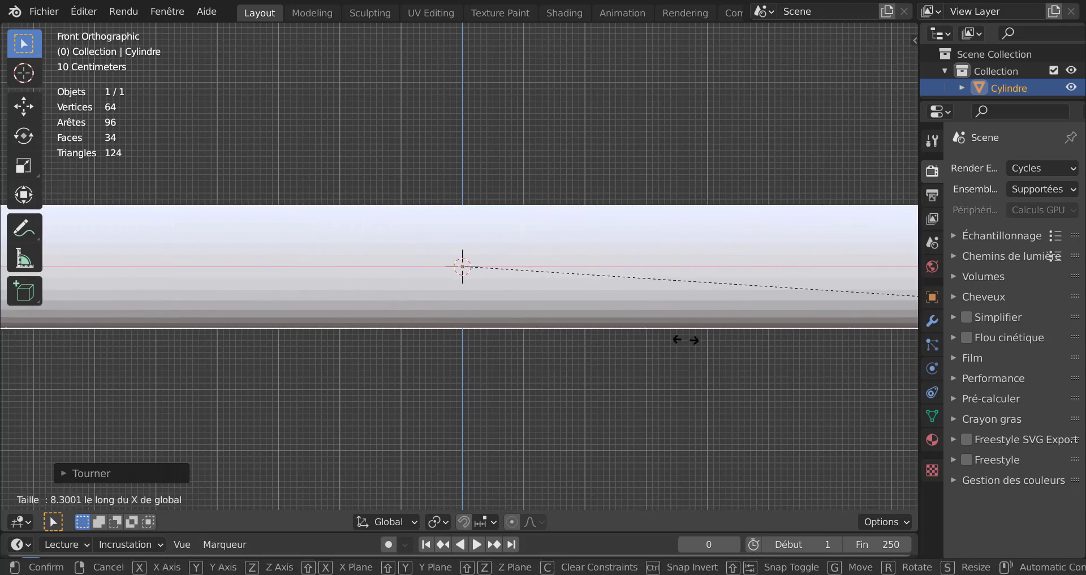
pyautogui.click(696, 345)
# Step: Stretch the cylinder further along the X axis, about 1.36 times
pyautogui.scroll(-5, 707, 351)
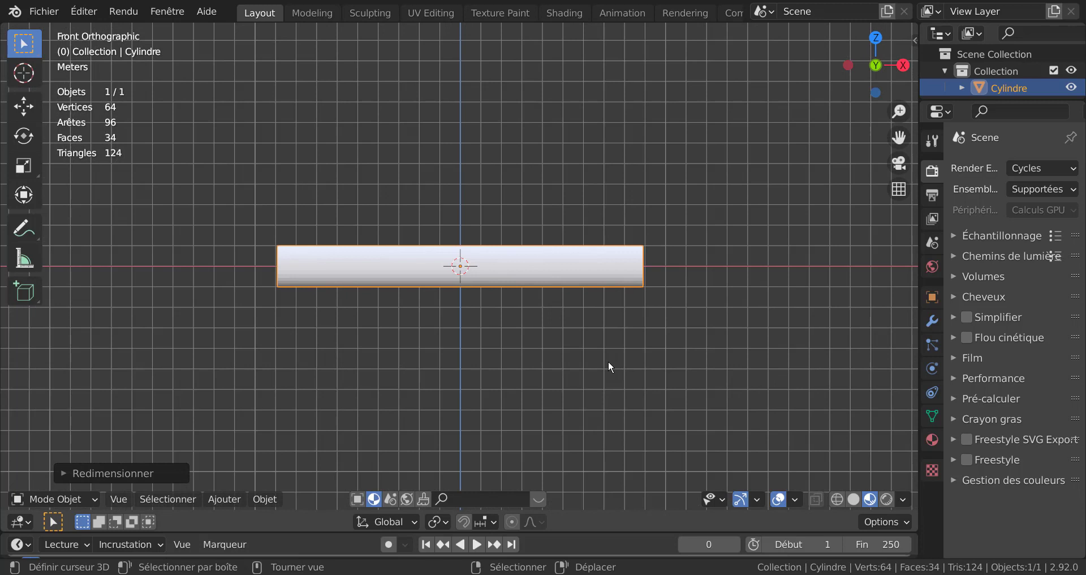
pyautogui.press('s')
pyautogui.press('x')
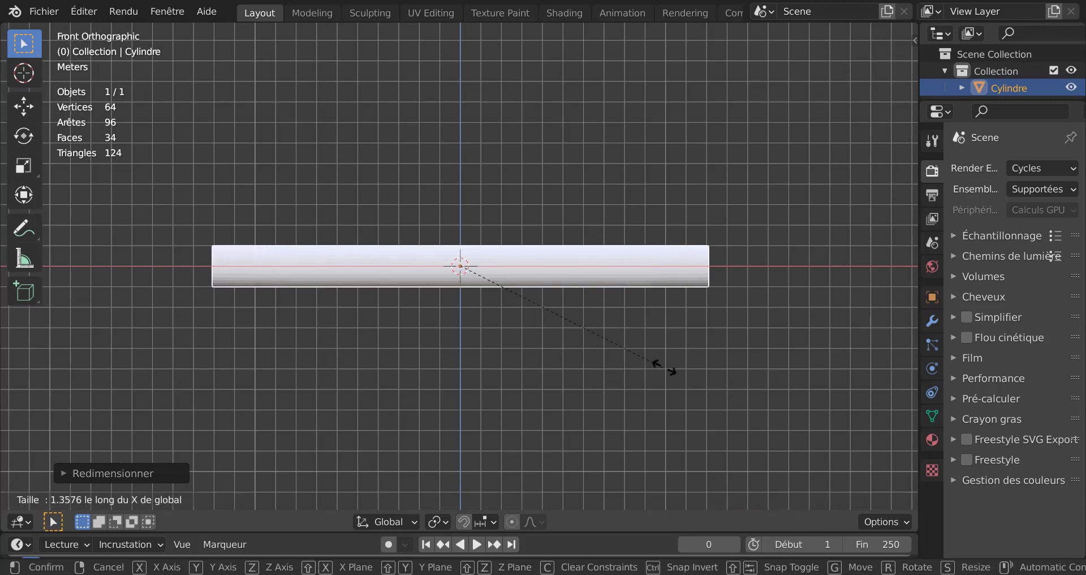
pyautogui.click(744, 377)
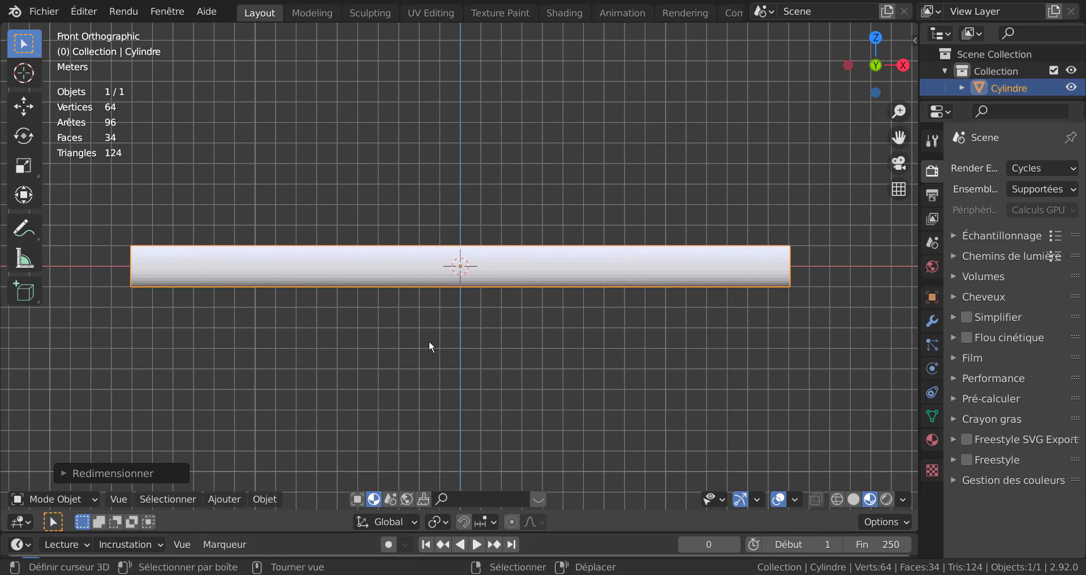
# Step: Enter Edit Mode in face select and select the cylinder's front end face
pyautogui.moveTo(364, 347); pyautogui.dragTo(551, 359, button='middle')
pyautogui.press('Tab')
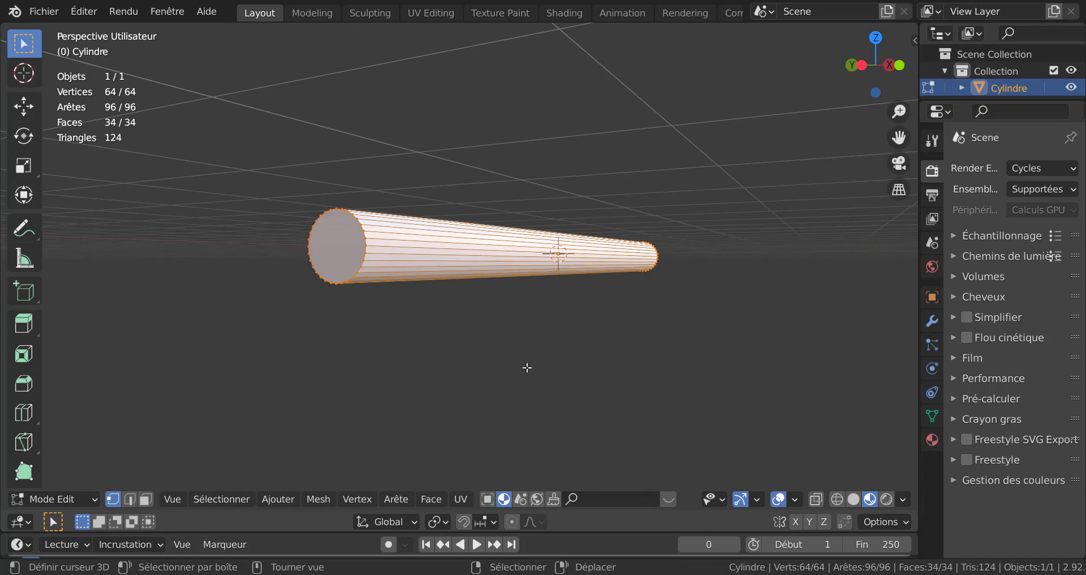
pyautogui.press('3')
pyautogui.click(342, 240)
pyautogui.moveTo(343, 240); pyautogui.dragTo(377, 358, button='middle')
pyautogui.scroll(2, 377, 358)
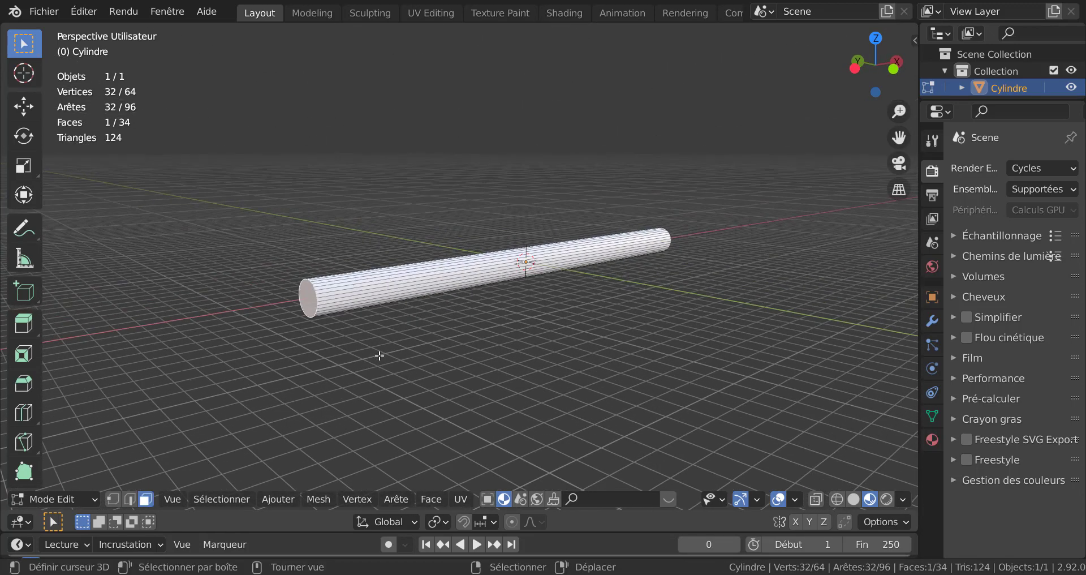
# Step: Extrude the front face about 4.15 m and scale it down to about 0.1 to form a pointed nose
pyautogui.press('e')
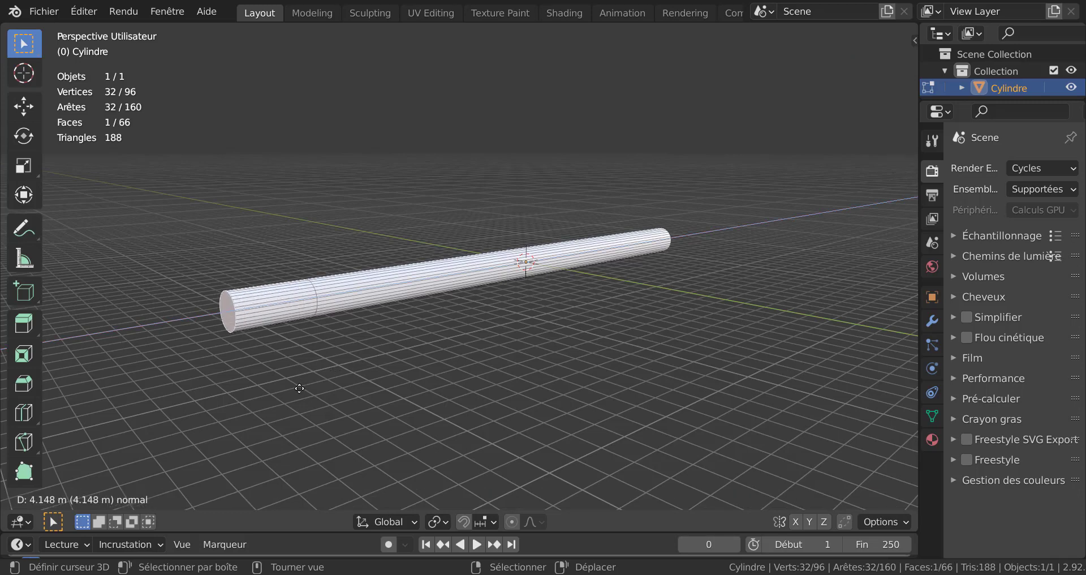
pyautogui.click(297, 389)
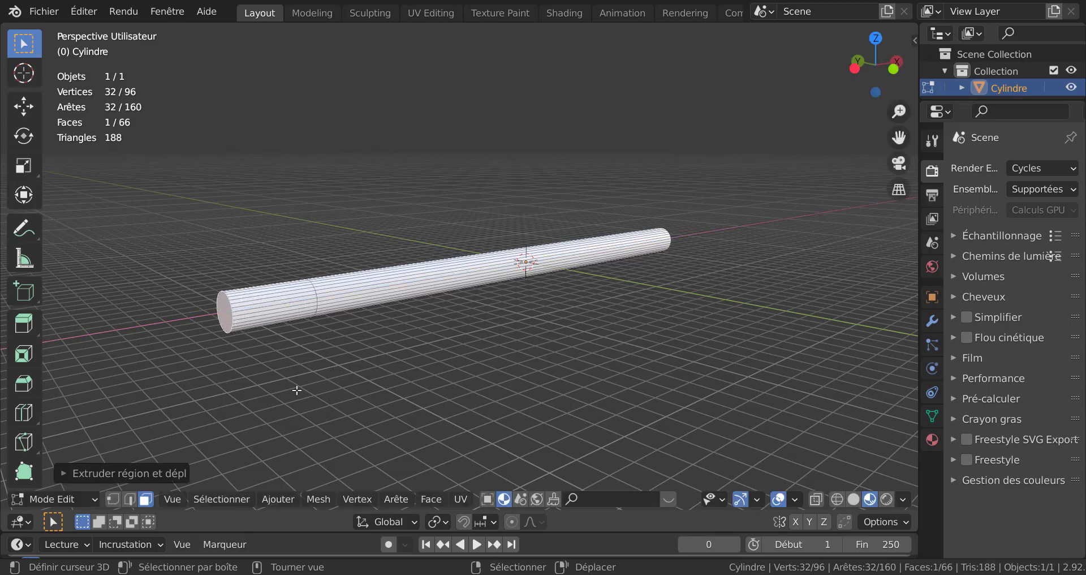
pyautogui.press('KP_1')
pyautogui.keyDown('shift'); pyautogui.moveTo(364, 383); pyautogui.dragTo(431, 383, button='middle'); pyautogui.keyUp('shift')
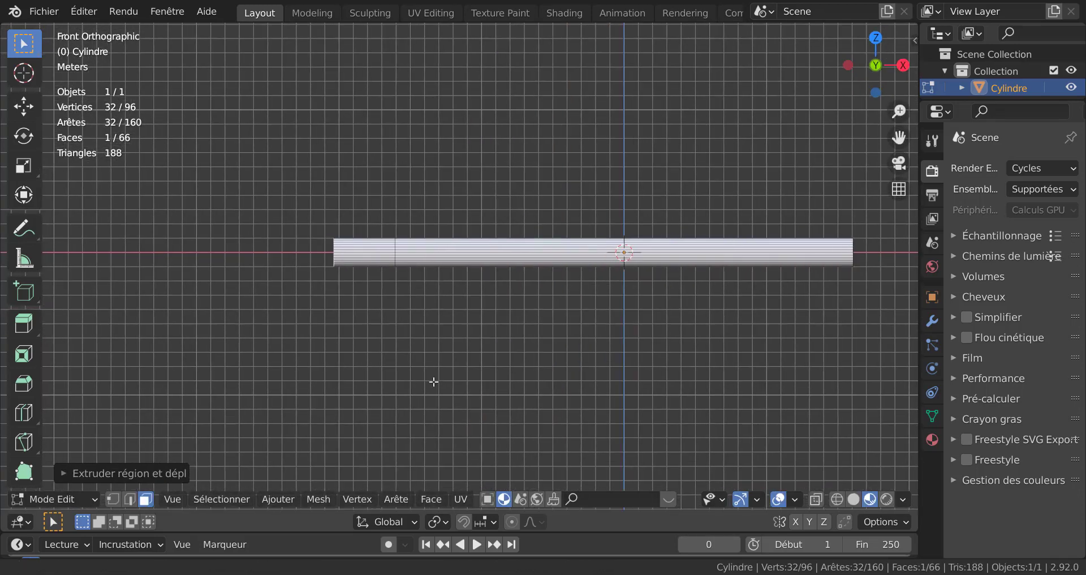
pyautogui.scroll(3, 393, 342)
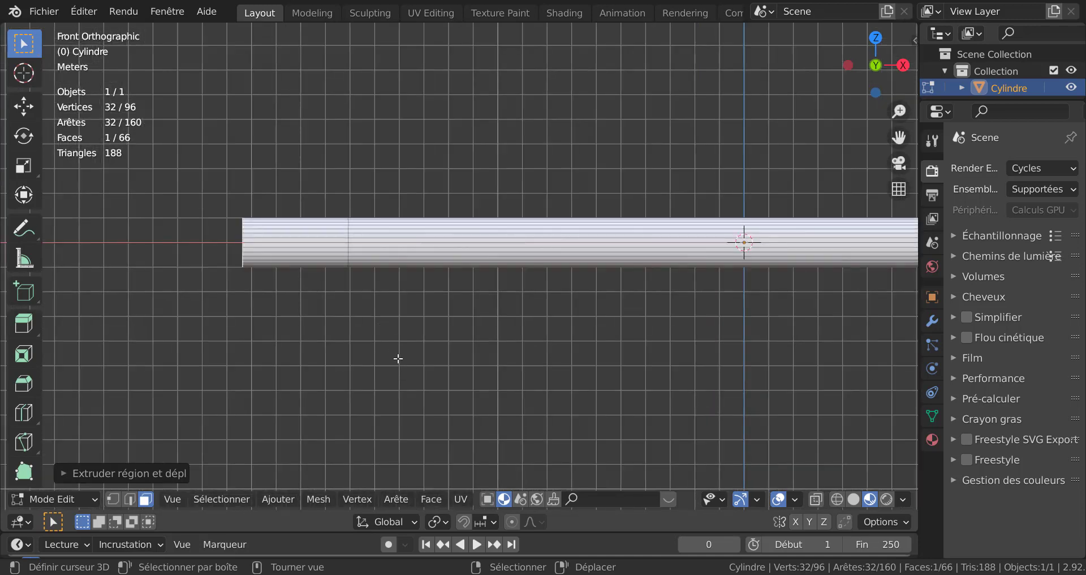
pyautogui.press('s')
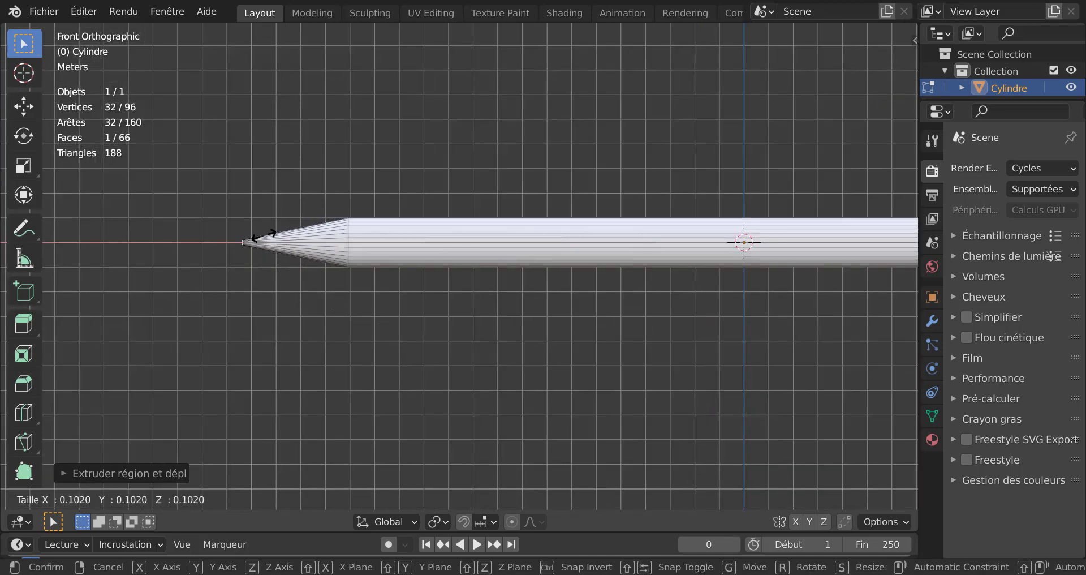
pyautogui.click(261, 234)
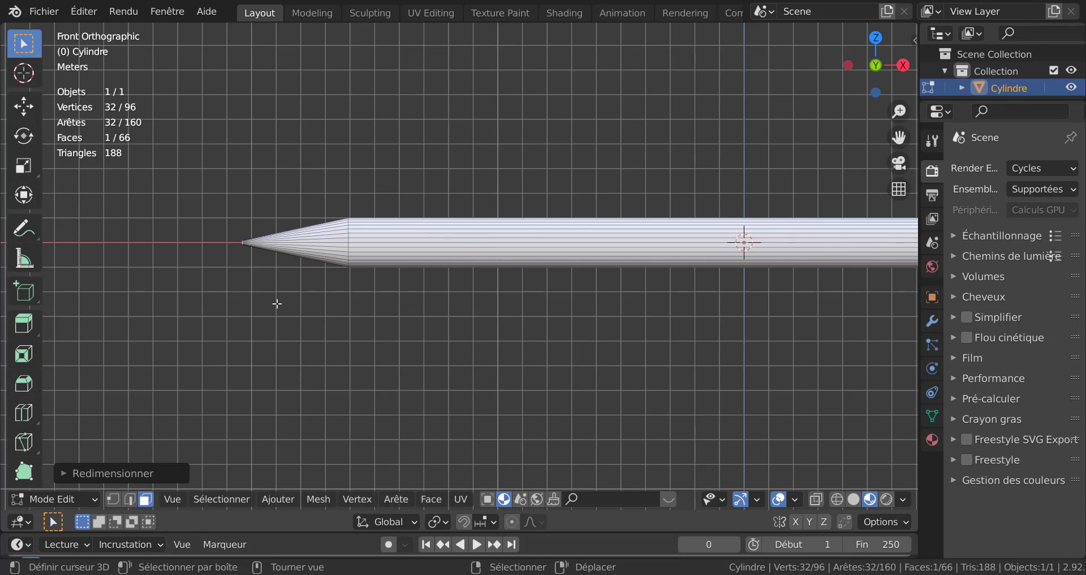
# Step: Move the nose tip face down about 0.93 m along the Z axis
pyautogui.press('g')
pyautogui.press('z')
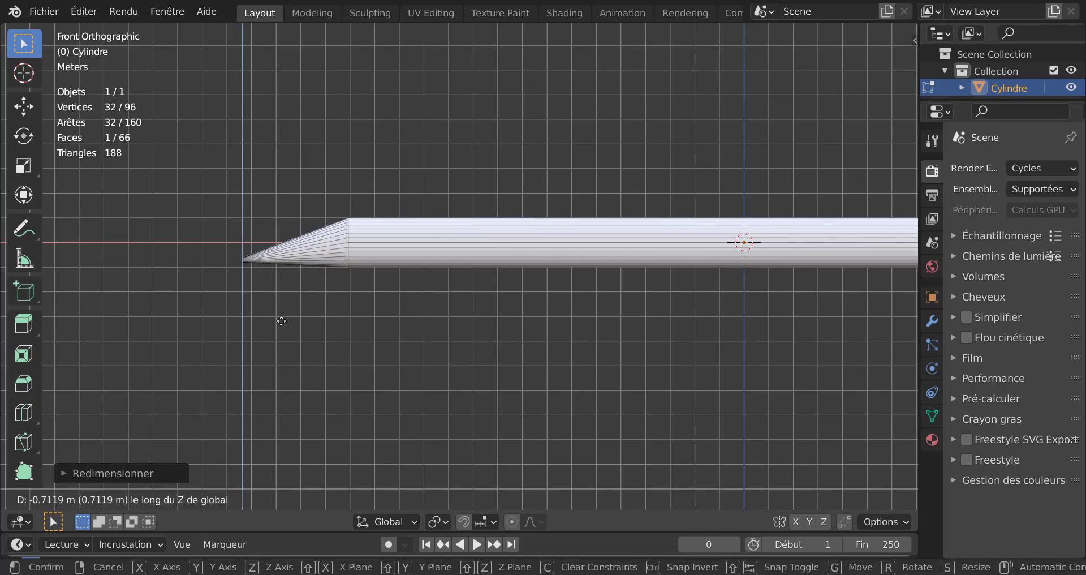
pyautogui.click(289, 370)
pyautogui.scroll(5, 543, 315)
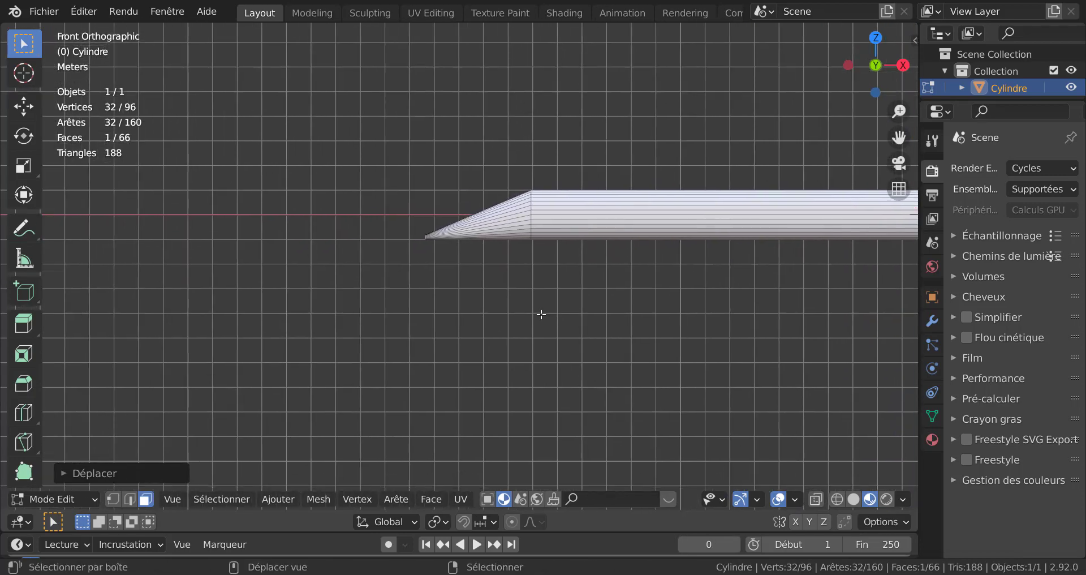
# Step: Scale the nose tip face down further to about 0.29
pyautogui.scroll(2, 534, 306)
pyautogui.keyDown('shift'); pyautogui.moveTo(511, 328); pyautogui.dragTo(546, 387, button='middle'); pyautogui.keyUp('shift')
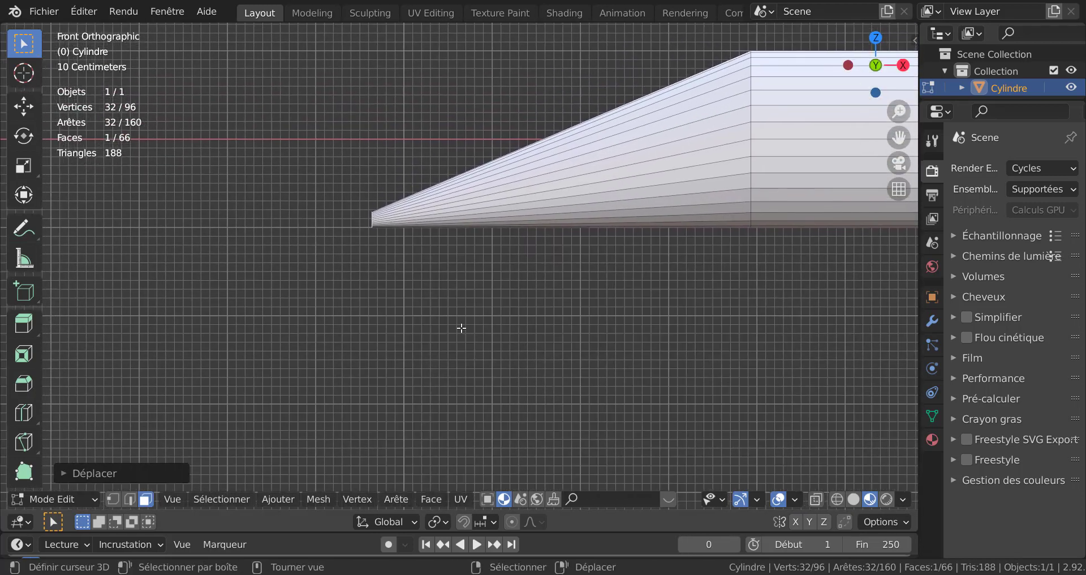
pyautogui.press('s')
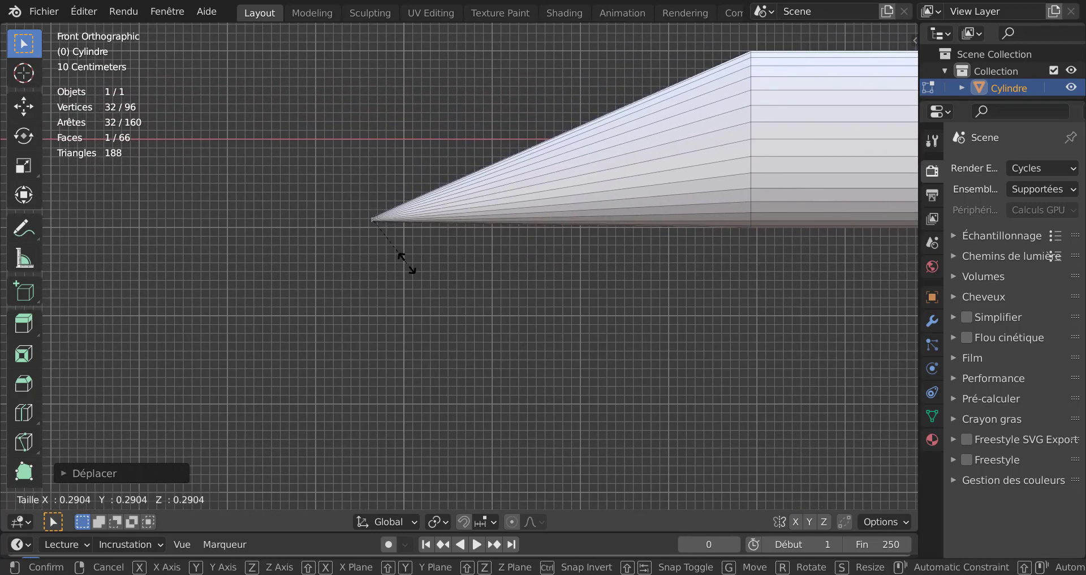
pyautogui.click(426, 269)
# Step: Move the nose tip face down about 0.06 m along the Z axis
pyautogui.press('g')
pyautogui.press('z')
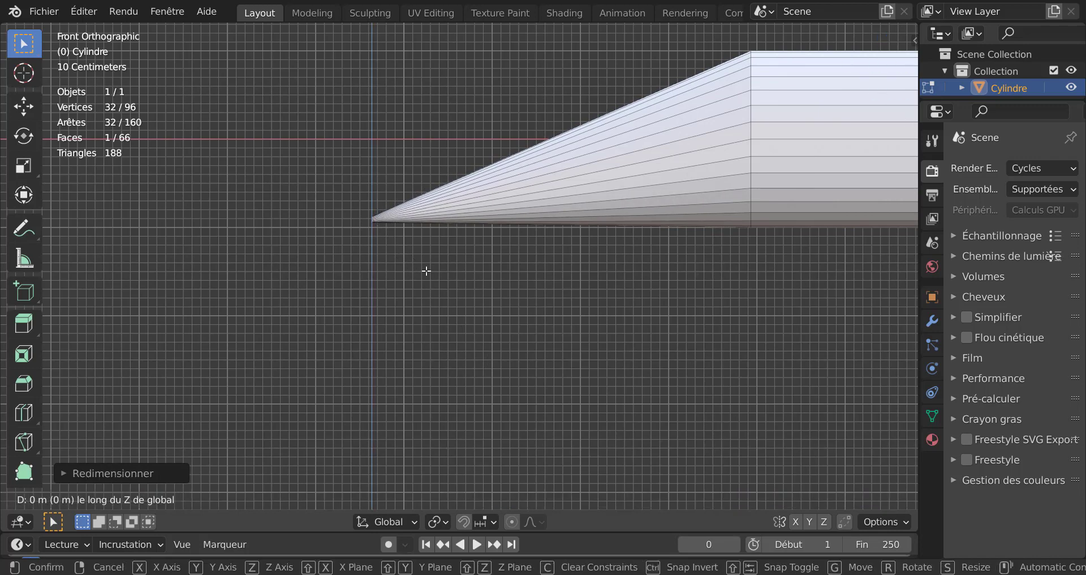
pyautogui.click(429, 317)
pyautogui.press('Tab')
pyautogui.scroll(-2, 405, 297)
pyautogui.moveTo(419, 287); pyautogui.dragTo(427, 327, button='middle')
pyautogui.press('Tab')
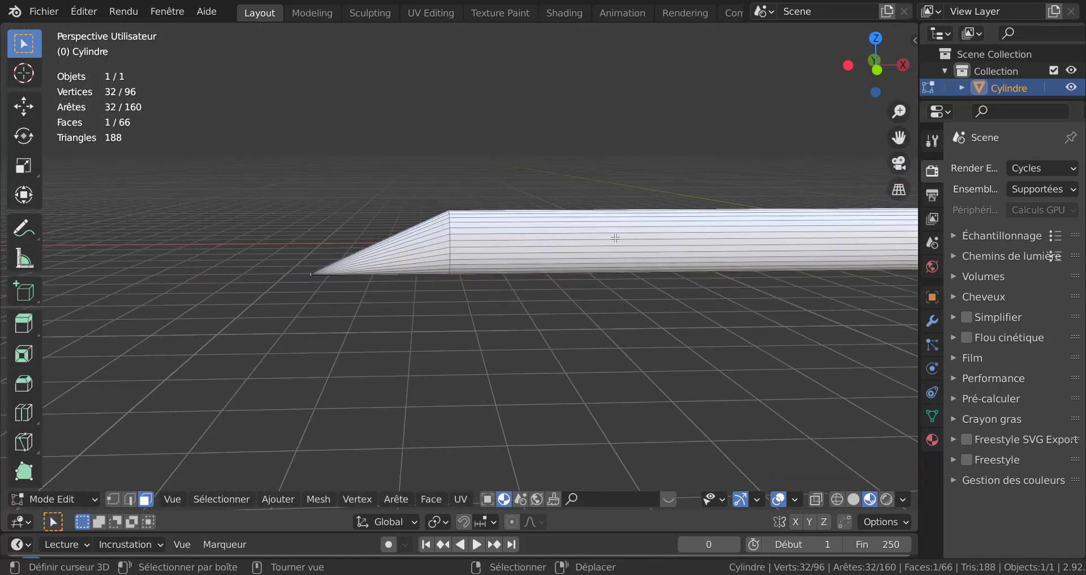
pyautogui.scroll(-1, 611, 237)
pyautogui.hotkey('ctrl', 'r')
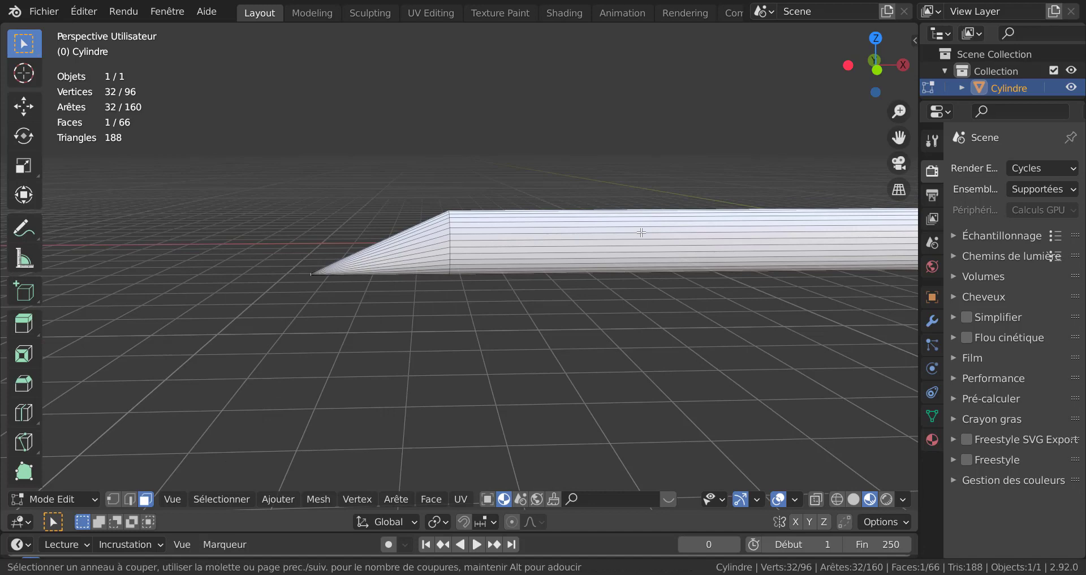
pyautogui.press('Escape')
# Step: Add a loop cut on the fuselage body and slide it toward the nose, just behind the cone
pyautogui.scroll(-2, 624, 323)
pyautogui.keyDown('shift'); pyautogui.moveTo(620, 330); pyautogui.dragTo(482, 319, button='middle'); pyautogui.keyUp('shift')
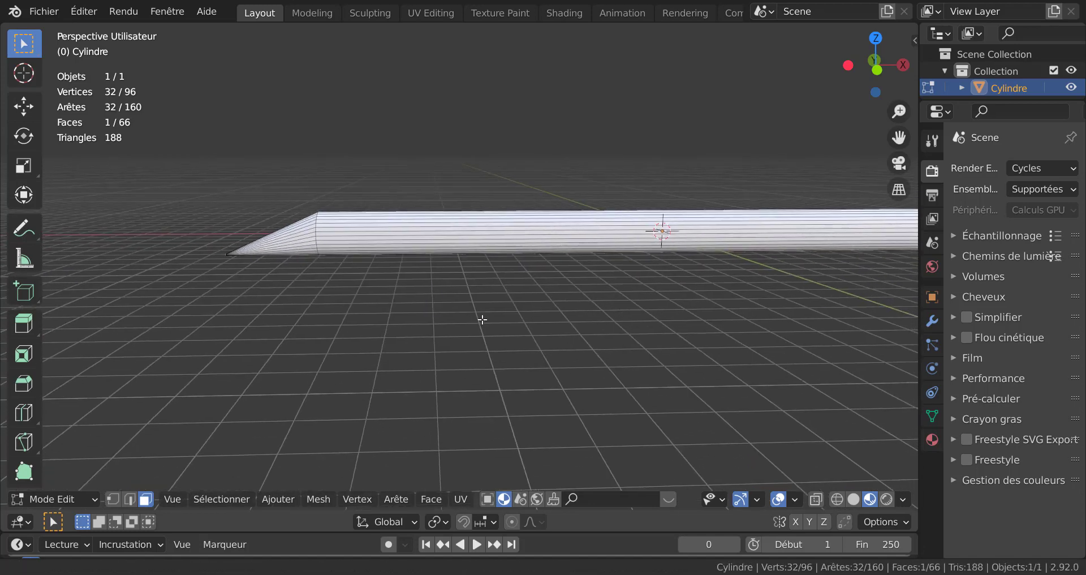
pyautogui.keyDown('shift'); pyautogui.rightClick(850, 485); pyautogui.keyUp('shift')
pyautogui.click(853, 499)
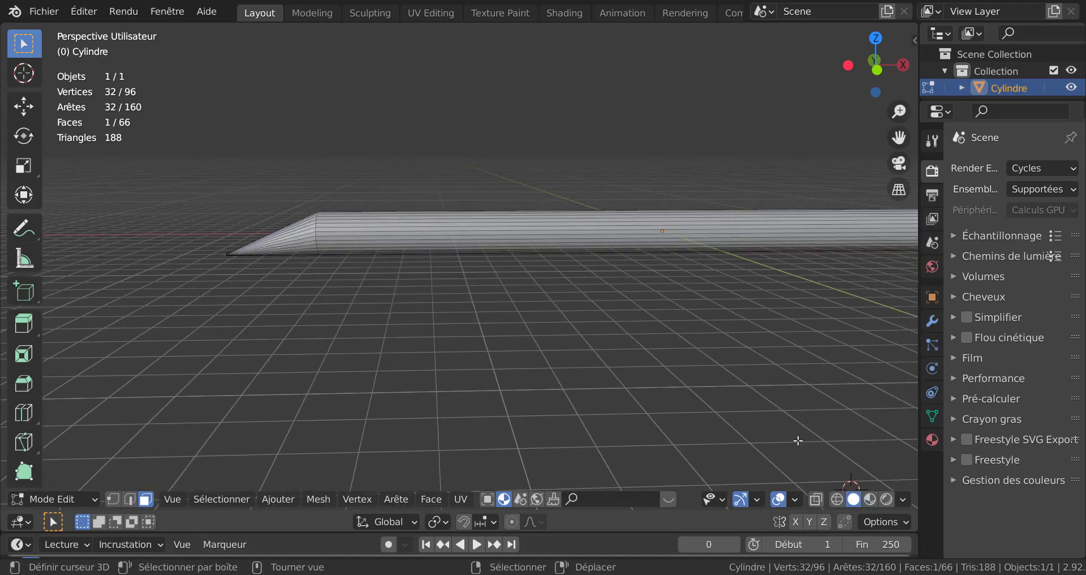
pyautogui.hotkey('ctrl', 'r')
pyautogui.click(634, 232)
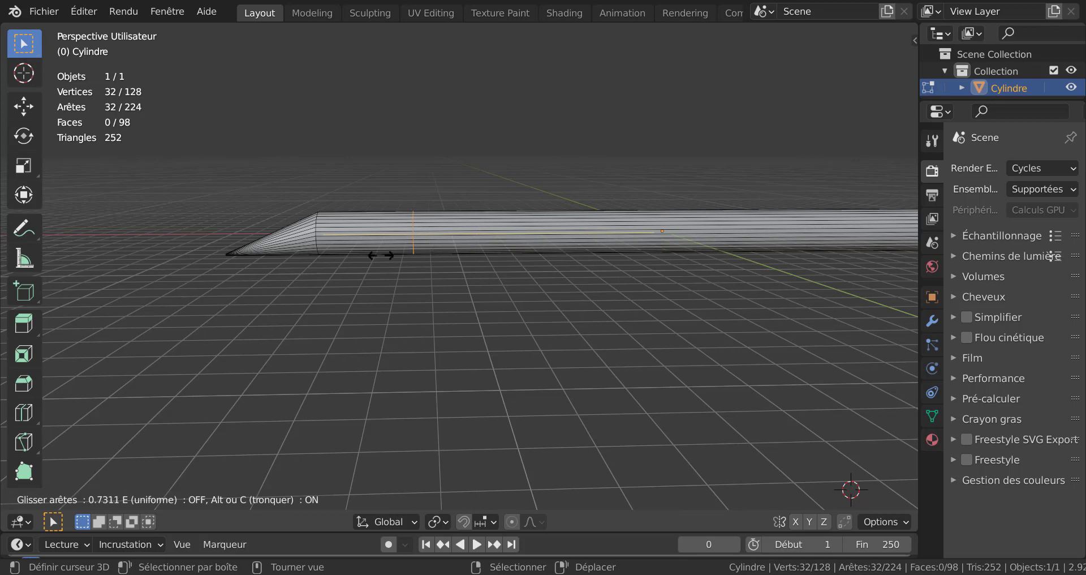
pyautogui.click(343, 301)
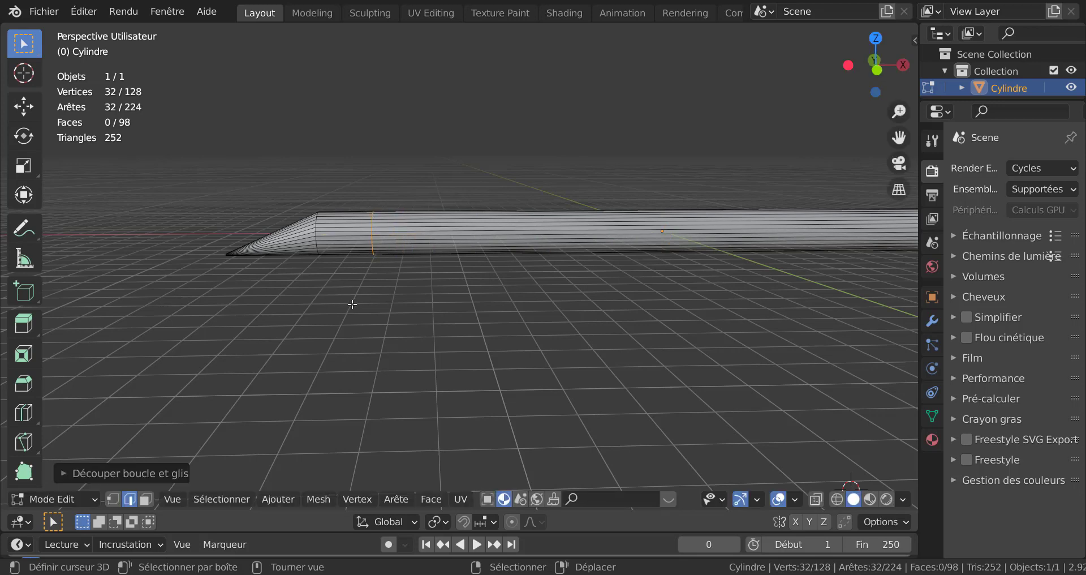
# Step: In top view with face select, select the band of upper faces between the nose cone and the new loop
pyautogui.moveTo(382, 301); pyautogui.dragTo(572, 347, button='middle')
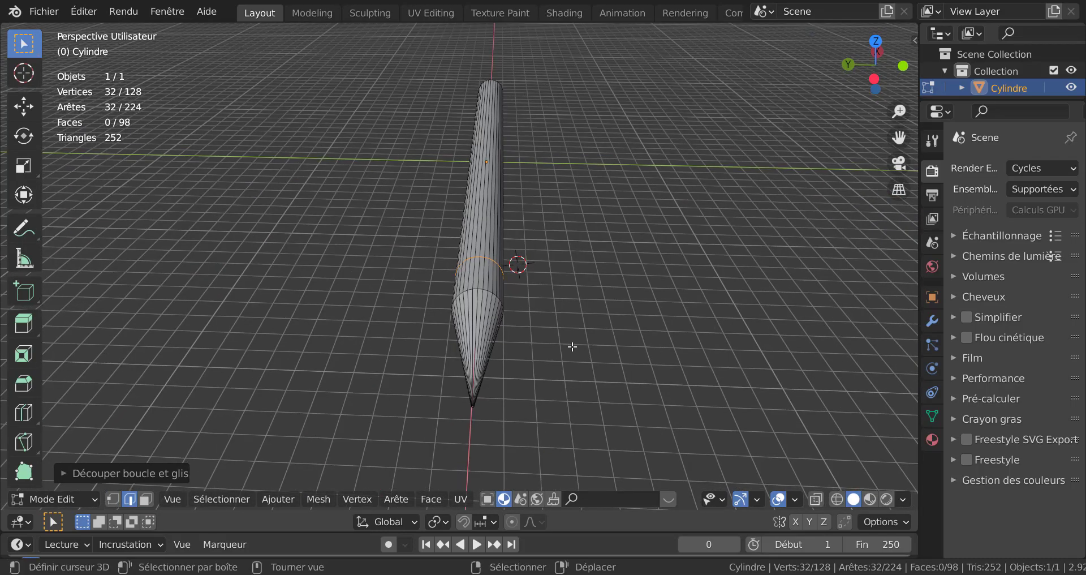
pyautogui.press('KP_7')
pyautogui.scroll(6, 543, 353)
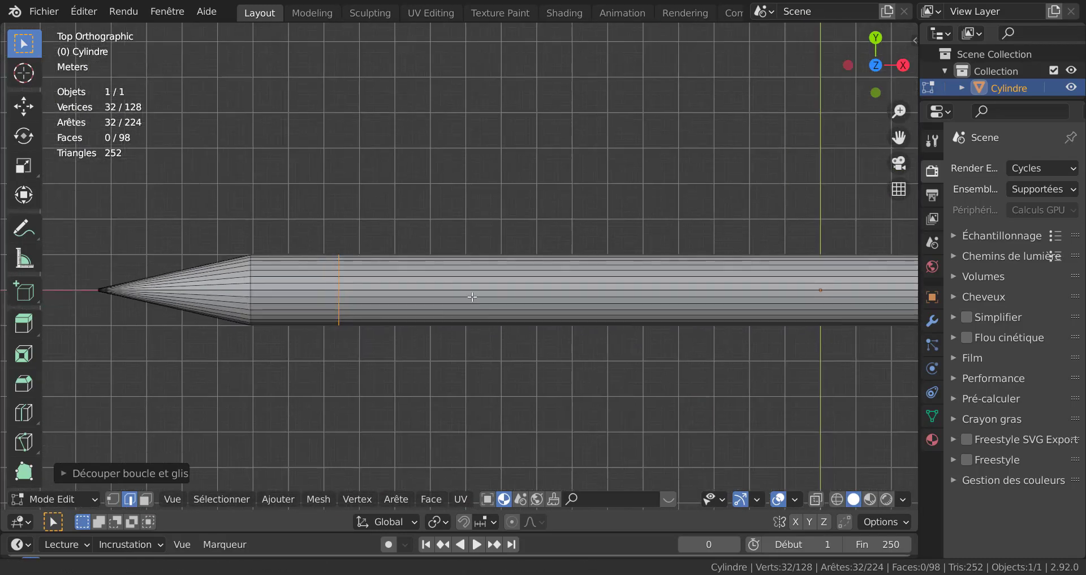
pyautogui.scroll(1, 524, 291)
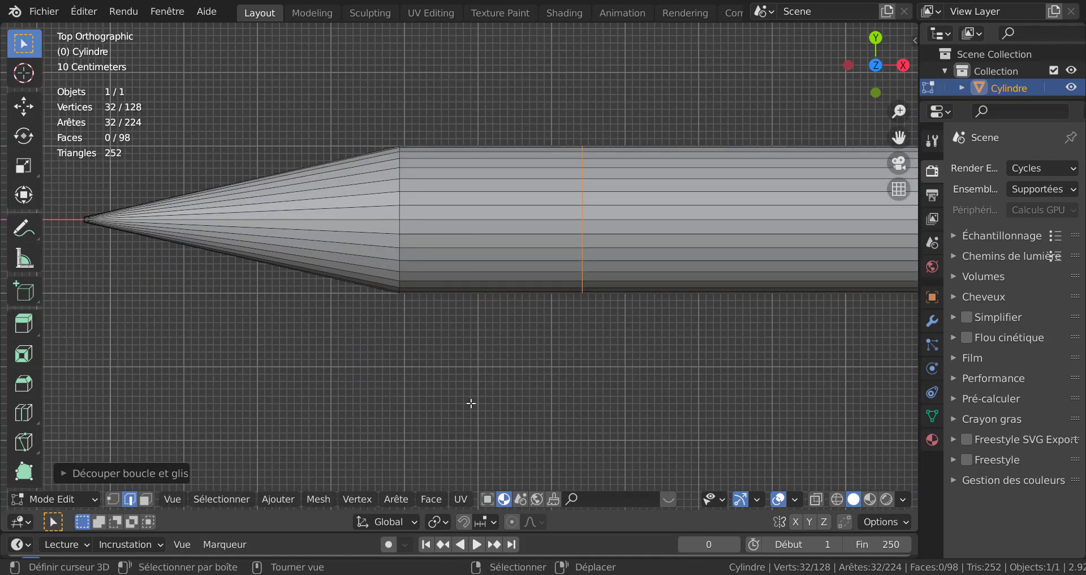
pyautogui.press('3')
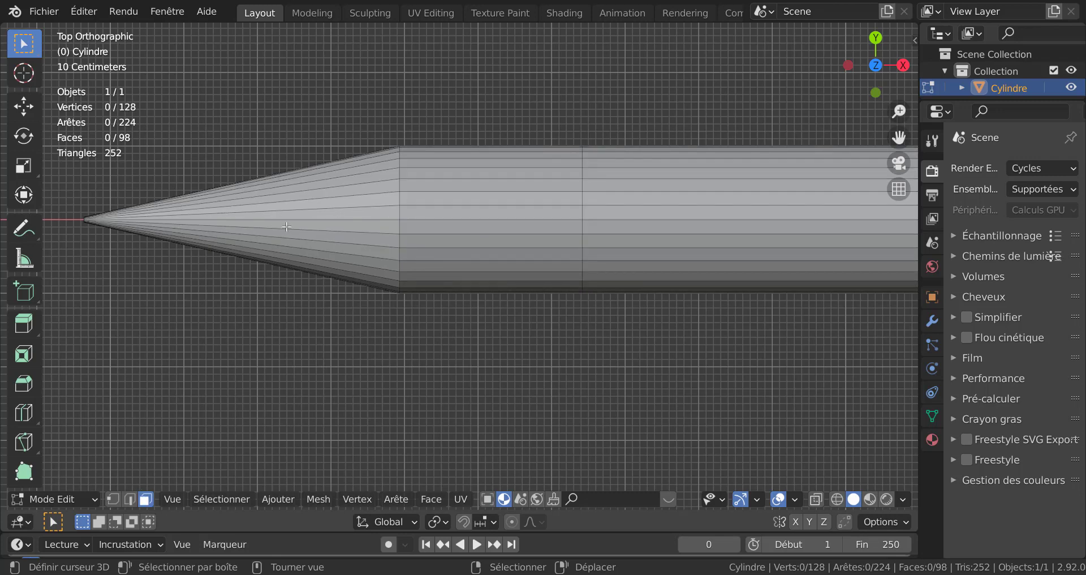
pyautogui.click(446, 229)
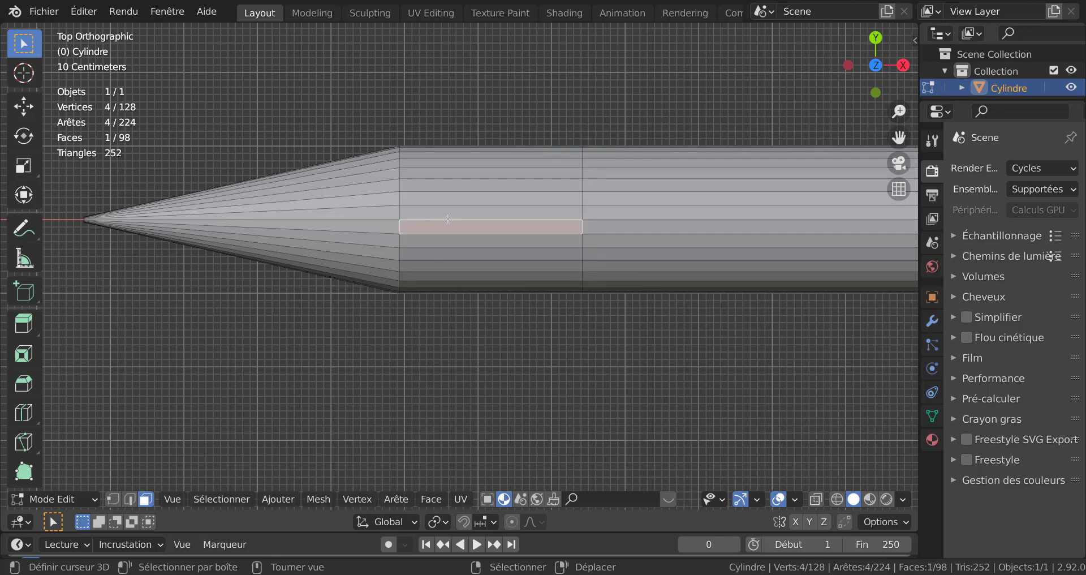
pyautogui.keyDown('shift'); pyautogui.click(447, 217); pyautogui.keyUp('shift')
pyautogui.keyDown('shift'); pyautogui.click(450, 196); pyautogui.keyUp('shift')
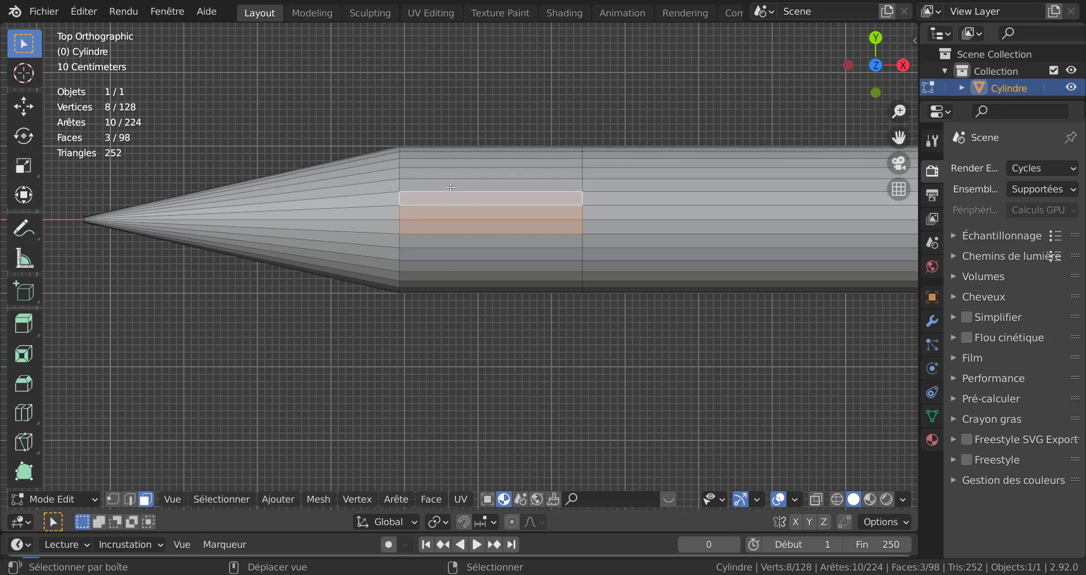
pyautogui.keyDown('shift'); pyautogui.click(453, 184); pyautogui.keyUp('shift')
pyautogui.keyDown('shift'); pyautogui.click(456, 173); pyautogui.keyUp('shift')
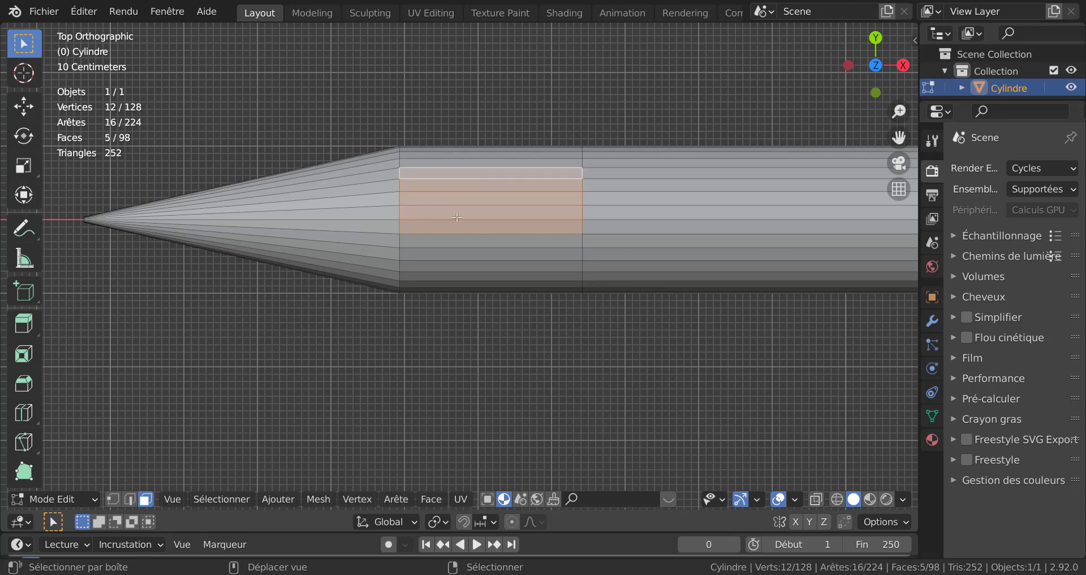
pyautogui.keyDown('shift'); pyautogui.click(457, 241); pyautogui.keyUp('shift')
pyautogui.keyDown('shift'); pyautogui.click(459, 254); pyautogui.keyUp('shift')
pyautogui.keyDown('shift'); pyautogui.click(461, 266); pyautogui.keyUp('shift')
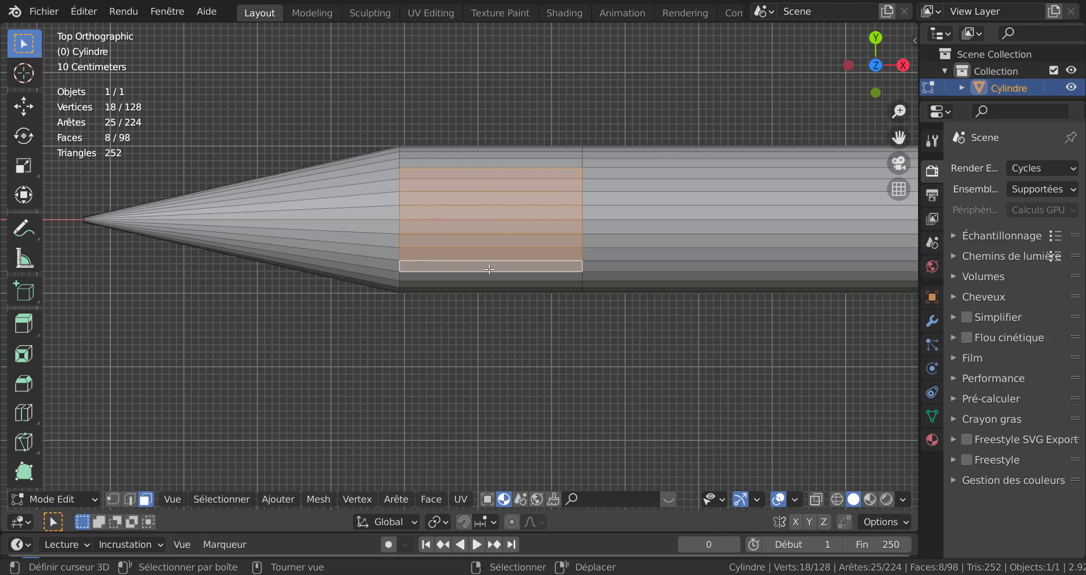
pyautogui.keyDown('shift'); pyautogui.click(492, 164); pyautogui.keyUp('shift')
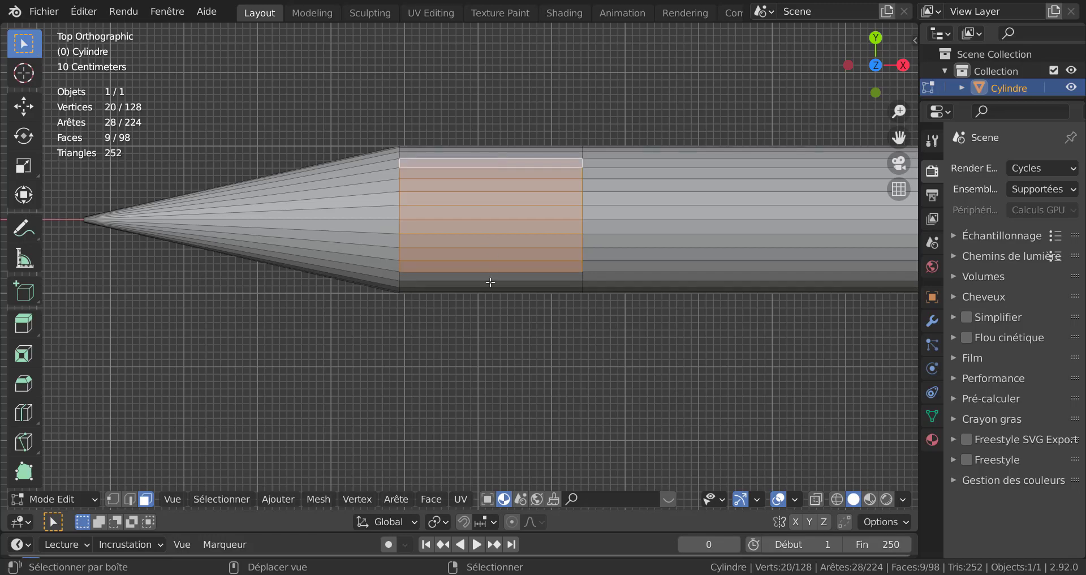
pyautogui.keyDown('shift'); pyautogui.click(494, 277); pyautogui.keyUp('shift')
# Step: Raise the selected upper faces about 0.52 m along the Z axis to form the cockpit hump
pyautogui.scroll(-3, 396, 363)
pyautogui.moveTo(396, 364)
pyautogui.mouseDown(button='middle')
pyautogui.moveTo(602, 247)
pyautogui.moveTo(582, 294)
pyautogui.moveTo(589, 322)
pyautogui.moveTo(481, 313)
pyautogui.mouseUp(button='middle')
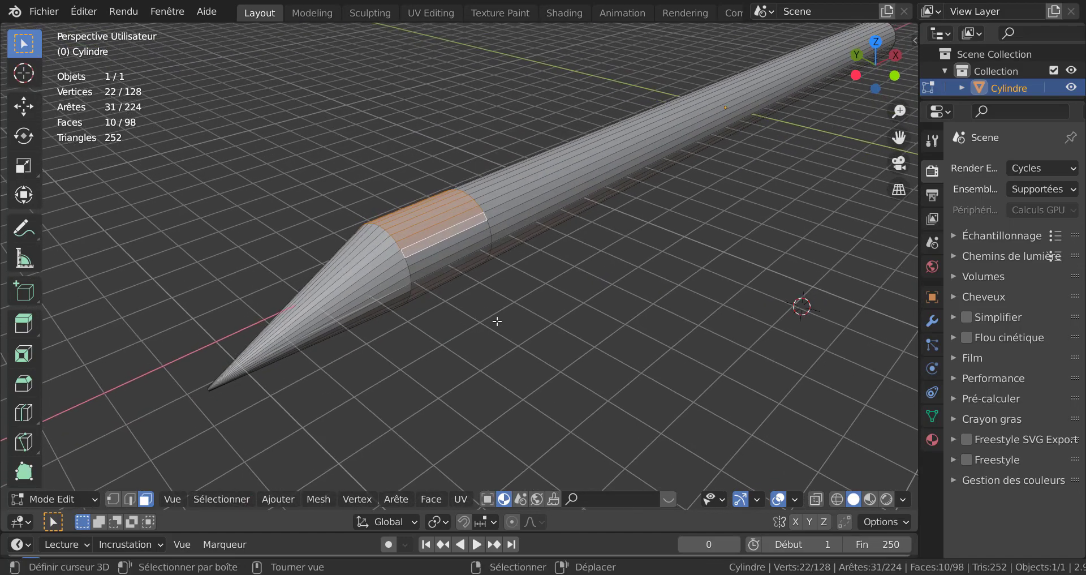
pyautogui.press('g')
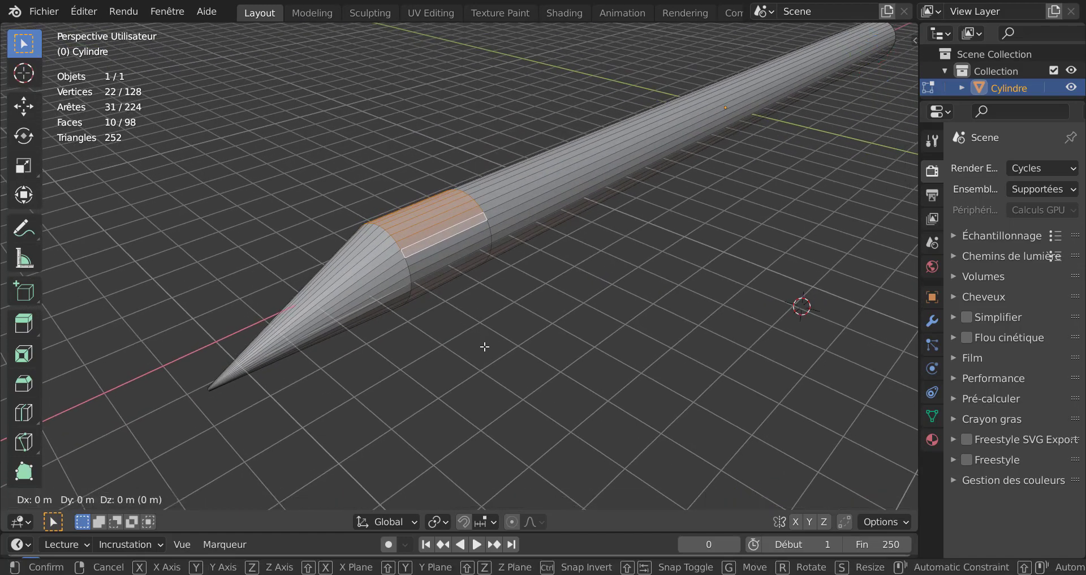
pyautogui.press('z')
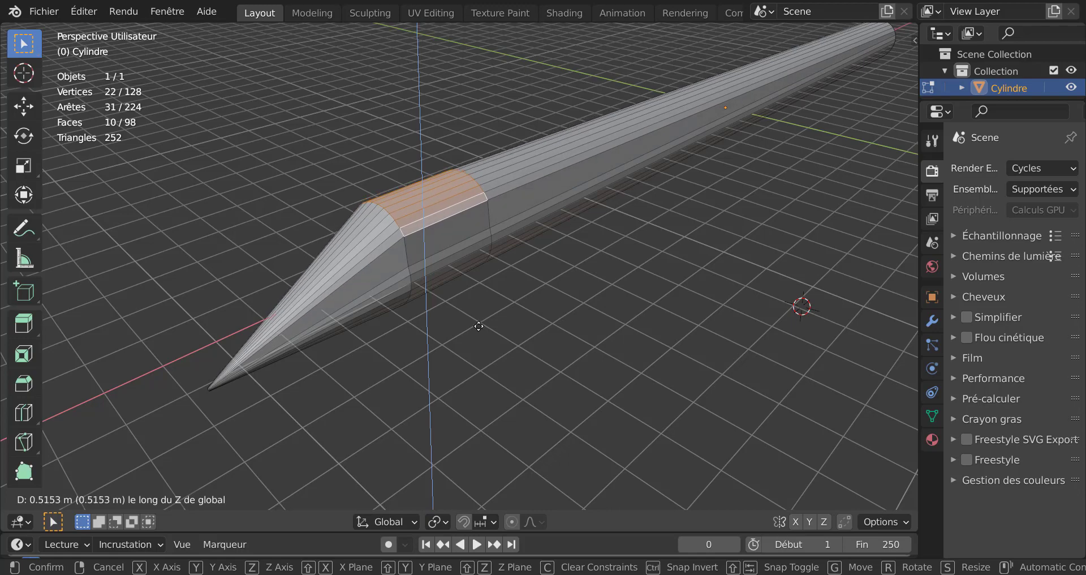
pyautogui.click(478, 326)
# Step: Add another loop cut around the middle of the fuselage
pyautogui.moveTo(485, 325)
pyautogui.mouseDown(button='middle')
pyautogui.moveTo(407, 315)
pyautogui.moveTo(364, 339)
pyautogui.moveTo(354, 359)
pyautogui.mouseUp(button='middle')
pyautogui.hotkey('ctrl', 'r')
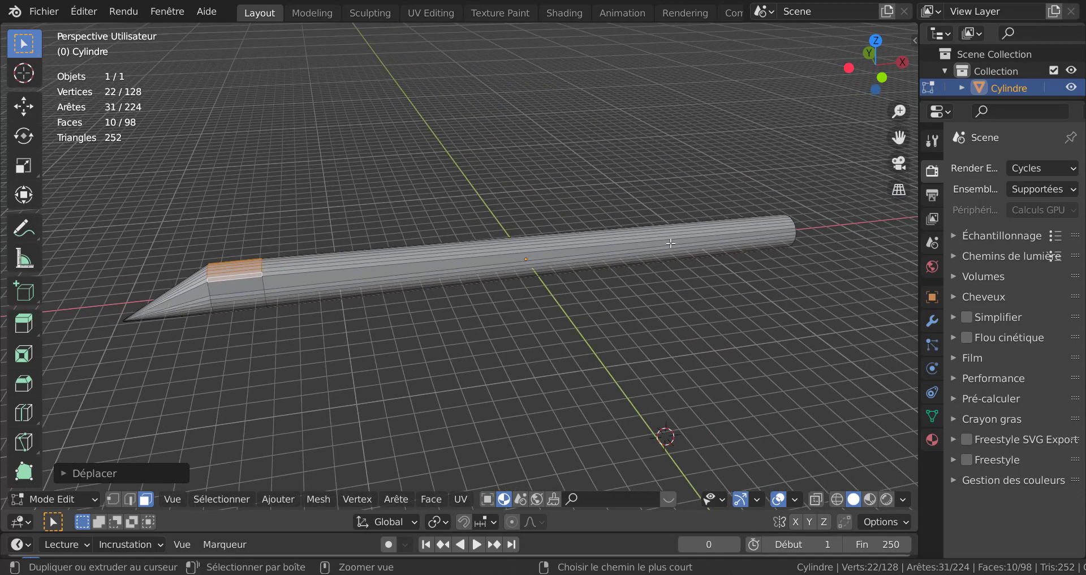
pyautogui.click(671, 243)
pyautogui.click(593, 305)
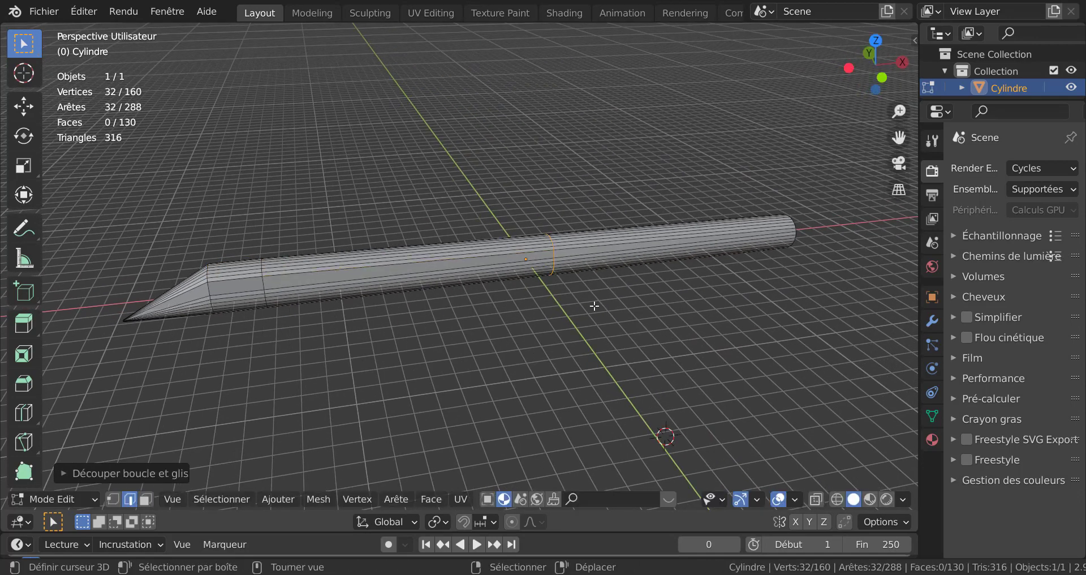
# Step: Move the new edge loop about 13.21 m along the X axis toward the nose
pyautogui.scroll(4, 593, 306)
pyautogui.moveTo(638, 304); pyautogui.dragTo(653, 304, button='middle')
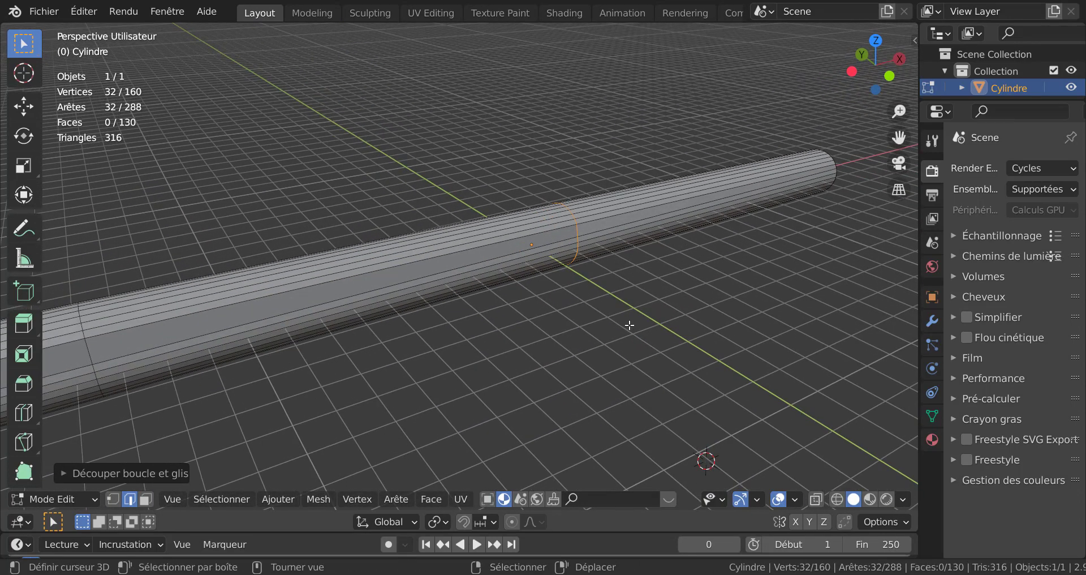
pyautogui.scroll(-3, 701, 288)
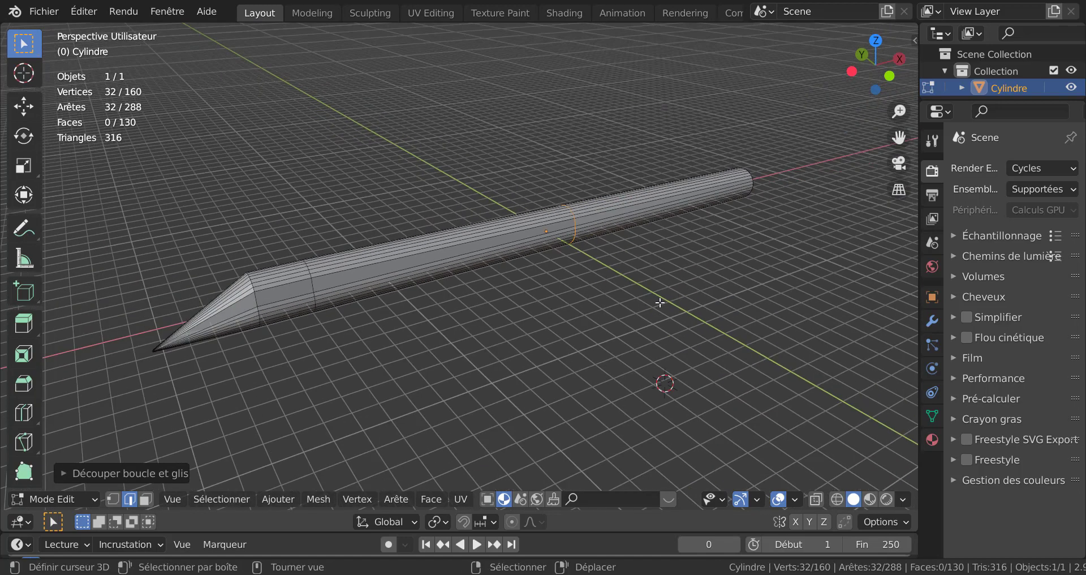
pyautogui.press('g')
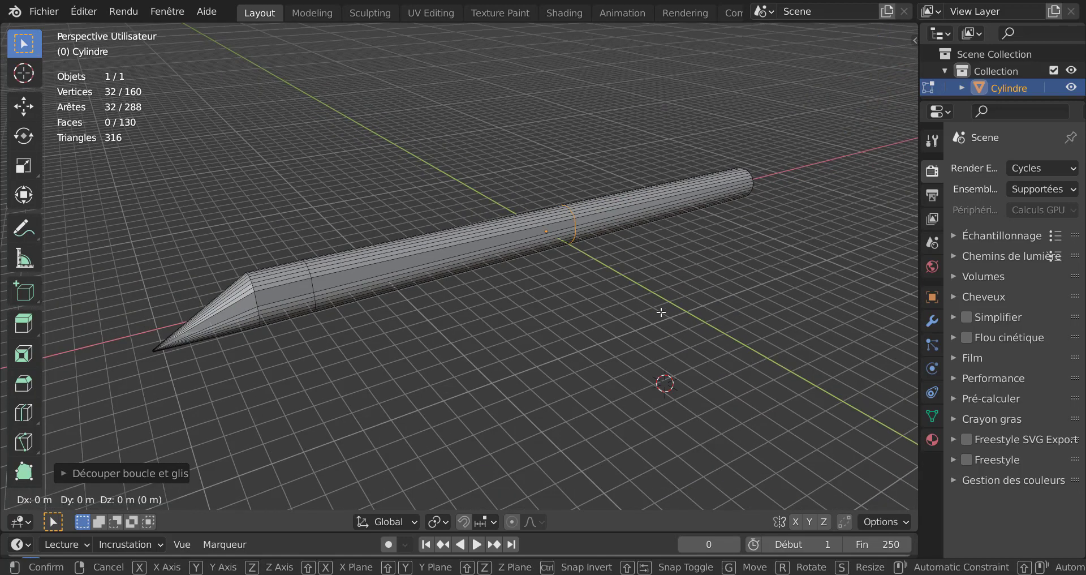
pyautogui.press('x')
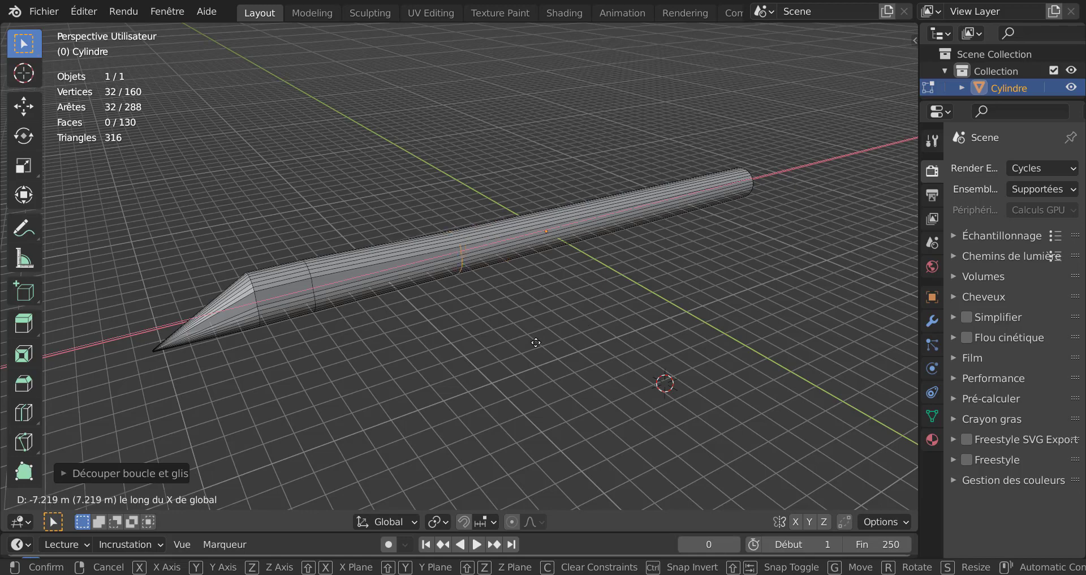
pyautogui.click(442, 384)
# Step: Return to Object Mode and add a Subdivision modifier with viewport levels set to 2
pyautogui.press('Tab')
pyautogui.moveTo(406, 378); pyautogui.dragTo(900, 346, button='middle')
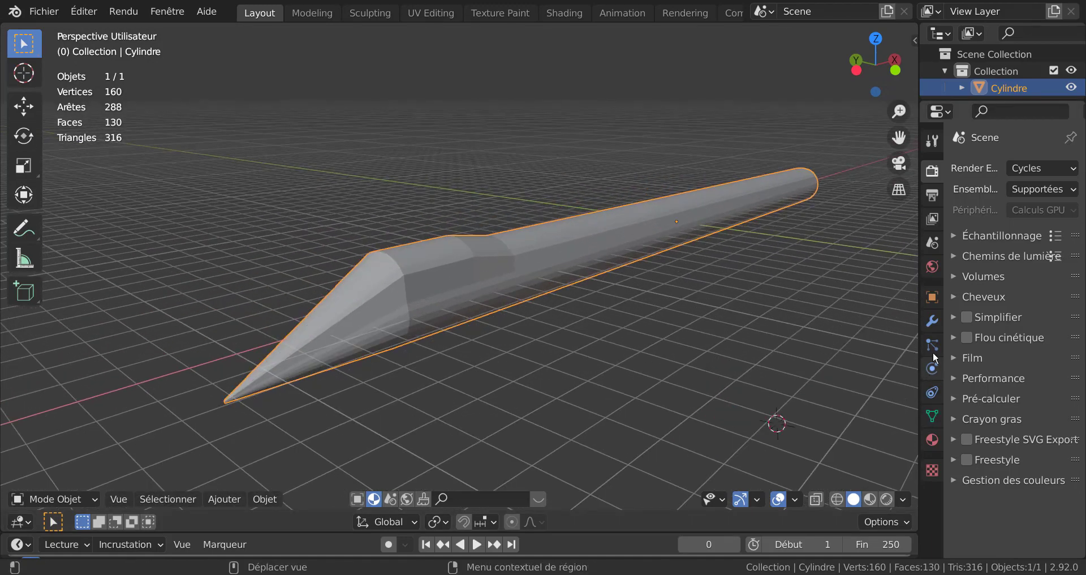
pyautogui.click(932, 321)
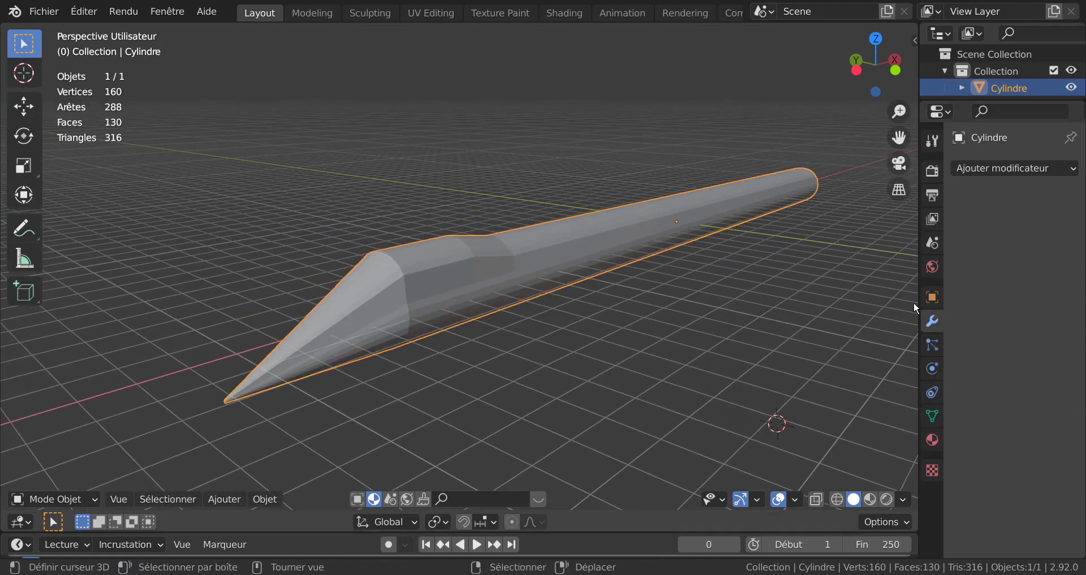
pyautogui.moveTo(918, 299); pyautogui.dragTo(827, 283)
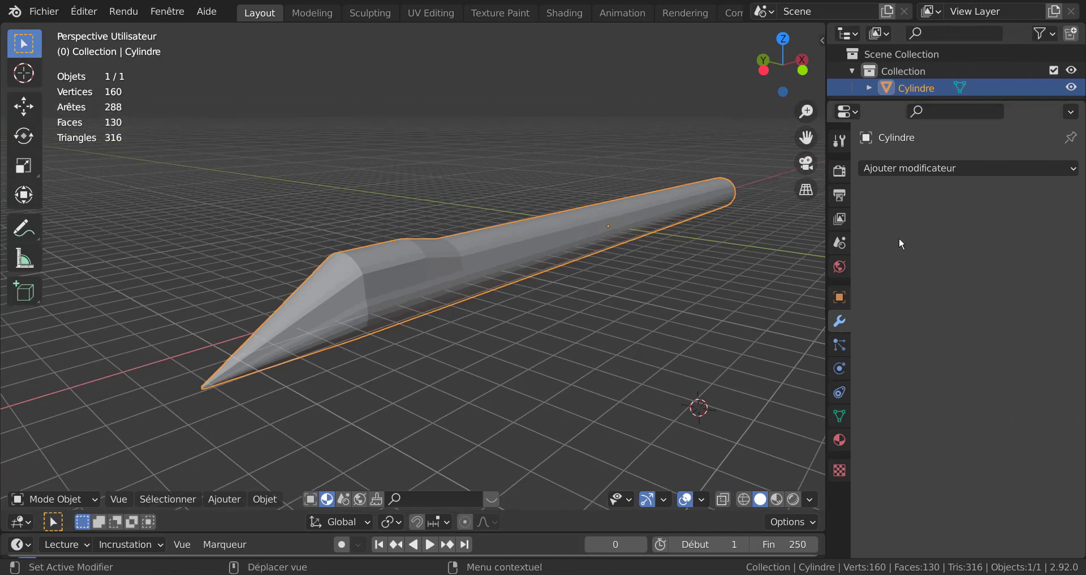
pyautogui.click(949, 168)
pyautogui.click(690, 475)
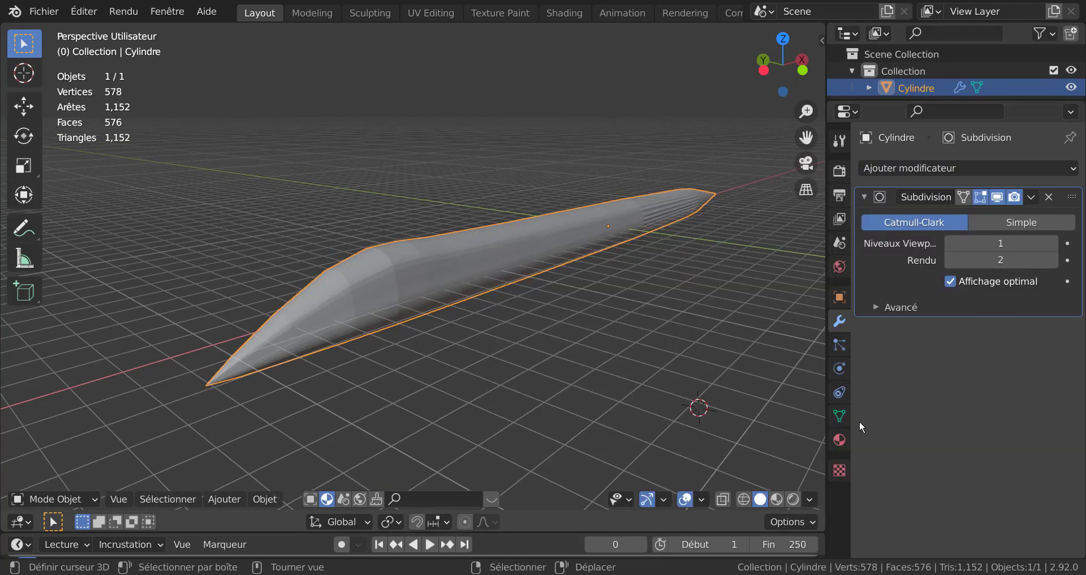
pyautogui.moveTo(1034, 243); pyautogui.dragTo(1046, 242)
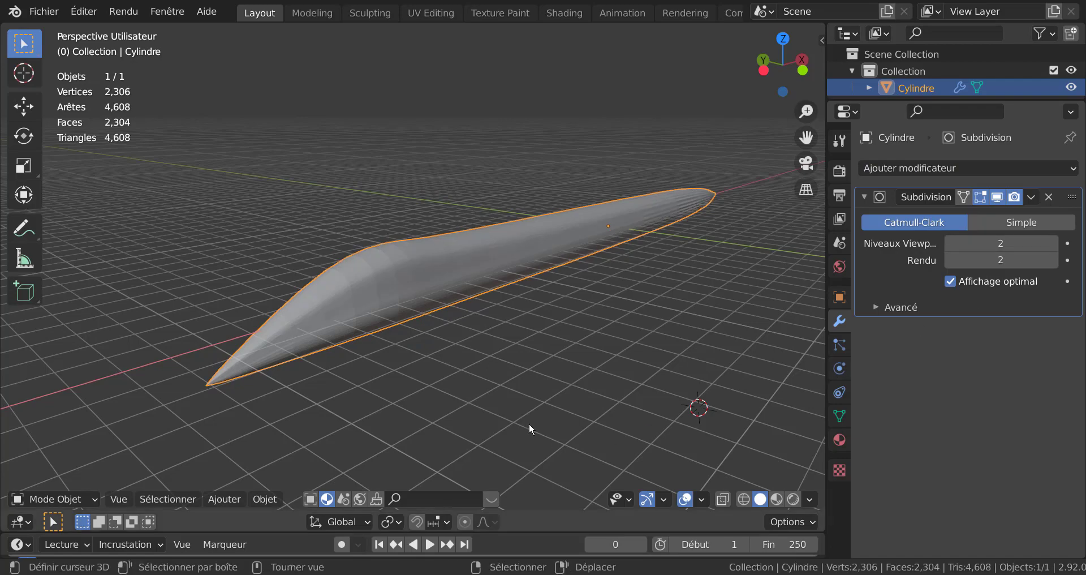
# Step: In Edit Mode face select, delete the fuselage's rear end face
pyautogui.moveTo(529, 422); pyautogui.dragTo(409, 382, button='middle')
pyautogui.press('Tab')
pyautogui.click(682, 366)
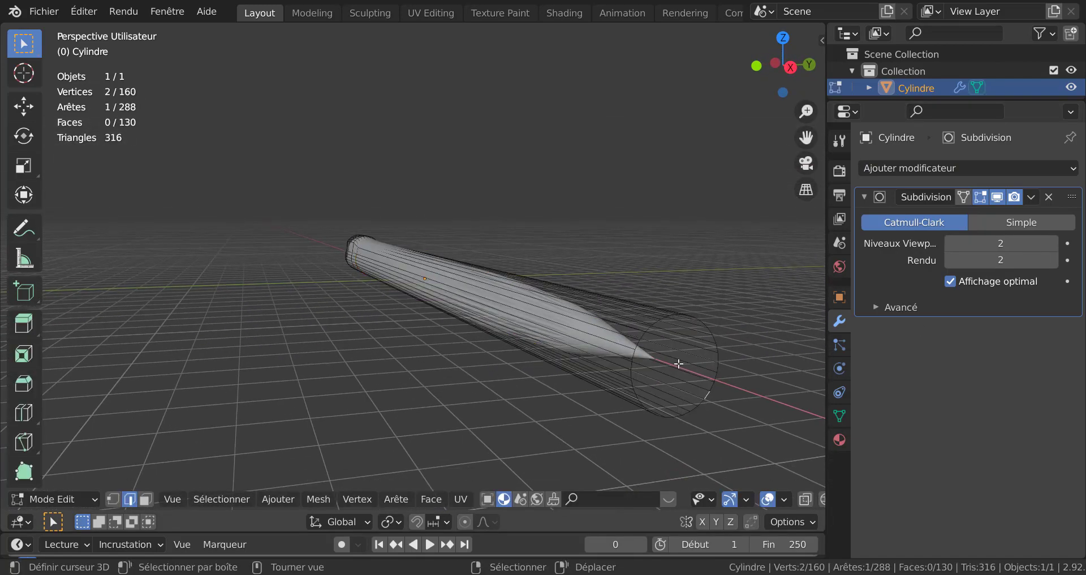
pyautogui.press('3')
pyautogui.click(671, 368)
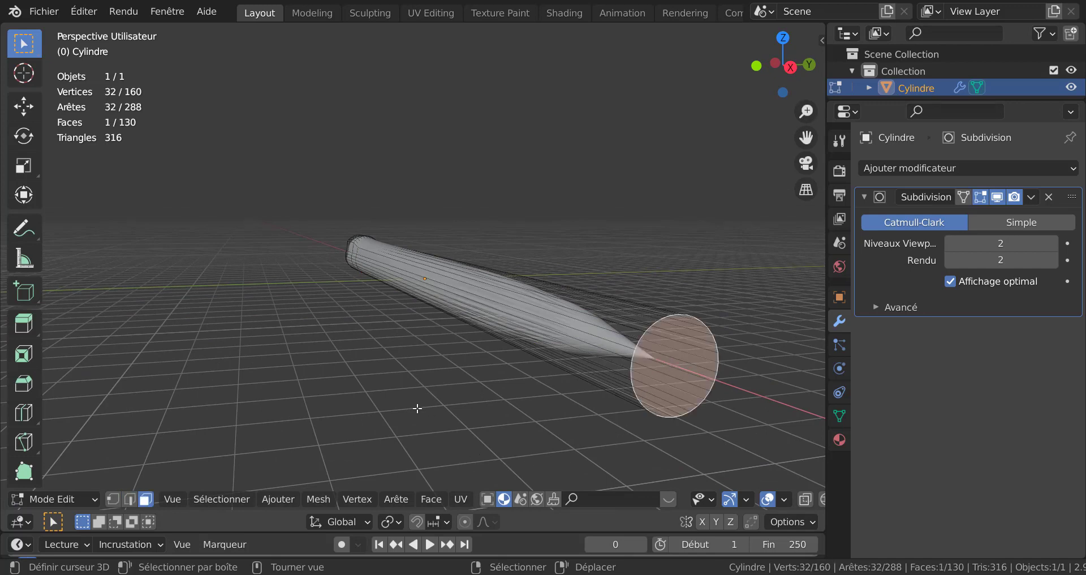
pyautogui.press('x')
pyautogui.click(346, 395)
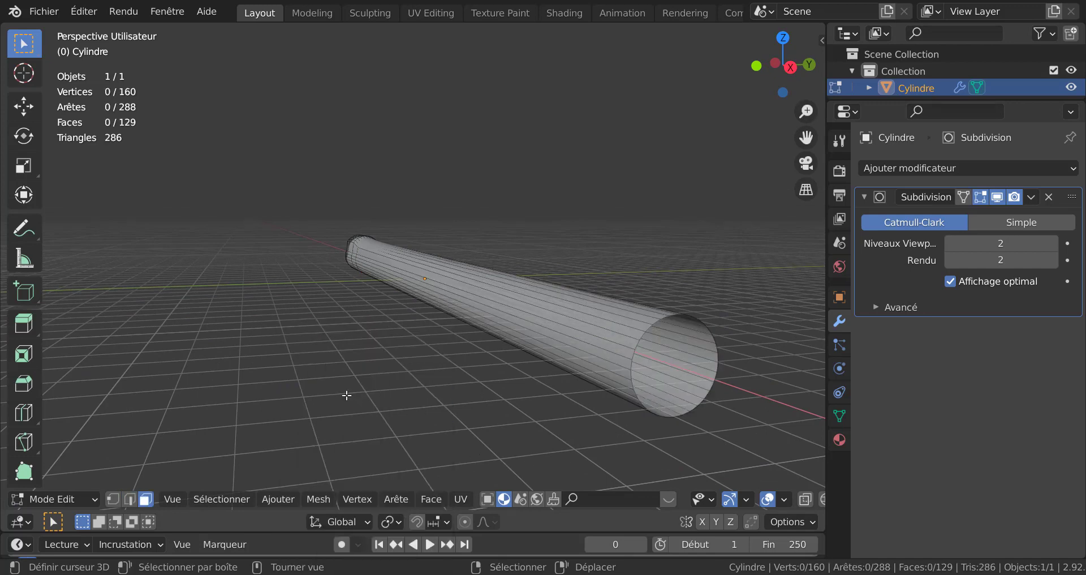
# Step: Select the rear-end edge loop and scale it down to about 0.65
pyautogui.moveTo(419, 389); pyautogui.dragTo(353, 386, button='middle')
pyautogui.moveTo(460, 380); pyautogui.dragTo(509, 366, button='middle')
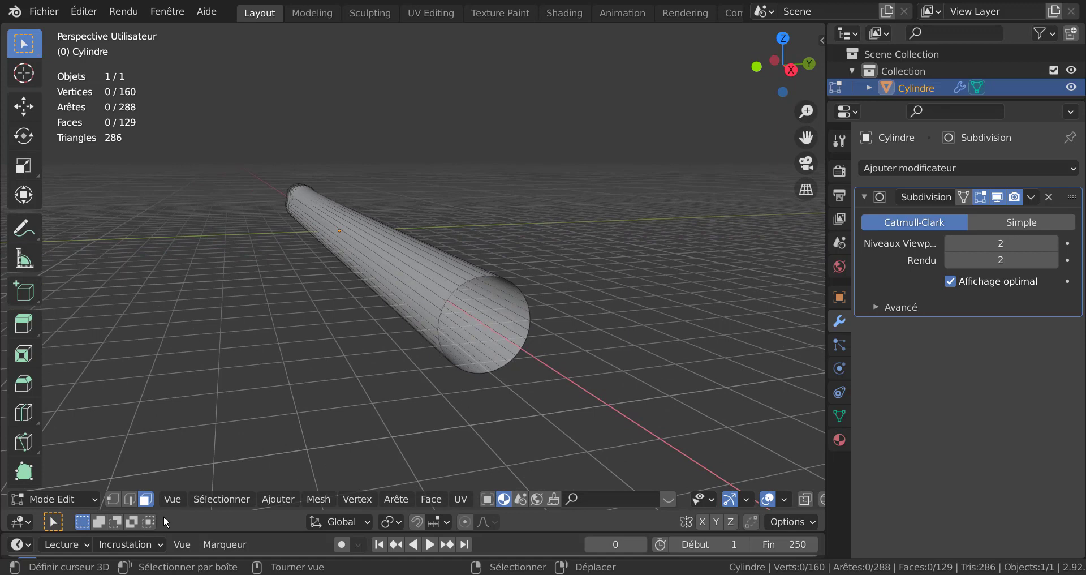
pyautogui.click(130, 499)
pyautogui.keyDown('alt'); pyautogui.click(529, 359); pyautogui.keyUp('alt')
pyautogui.moveTo(562, 388); pyautogui.dragTo(575, 306, button='middle')
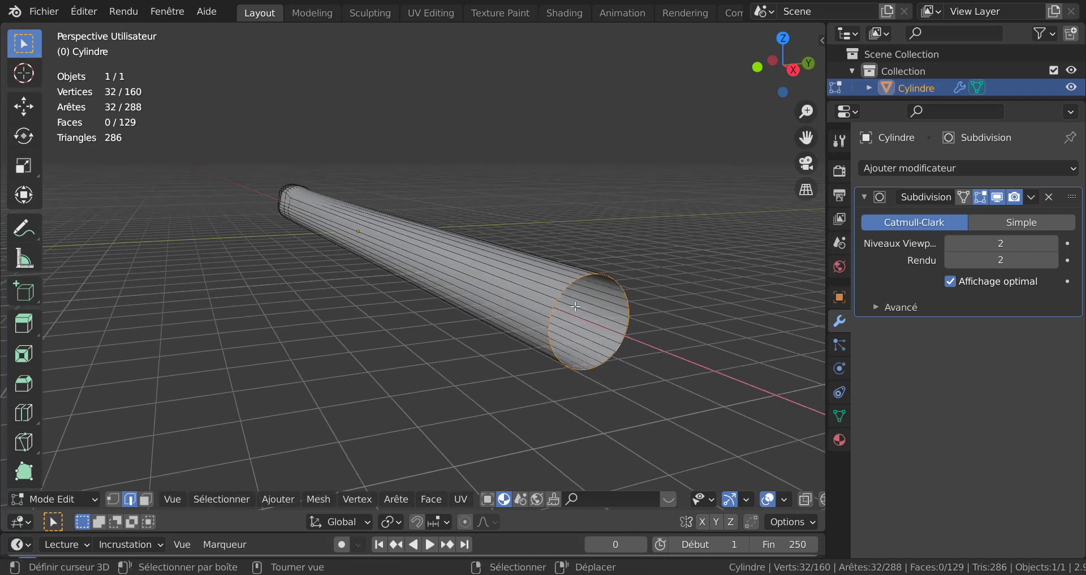
pyautogui.press('s')
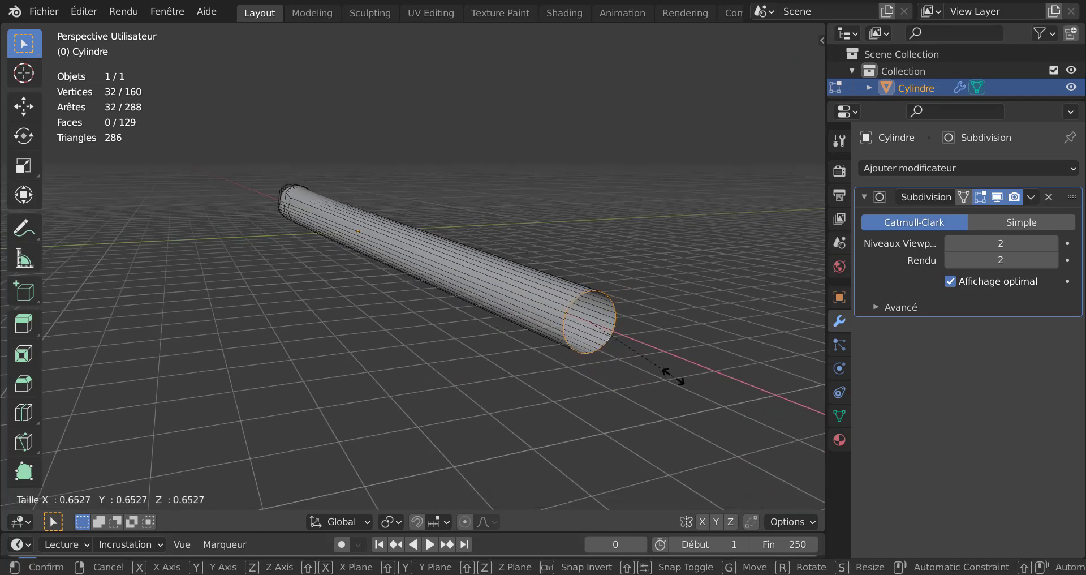
pyautogui.click(673, 377)
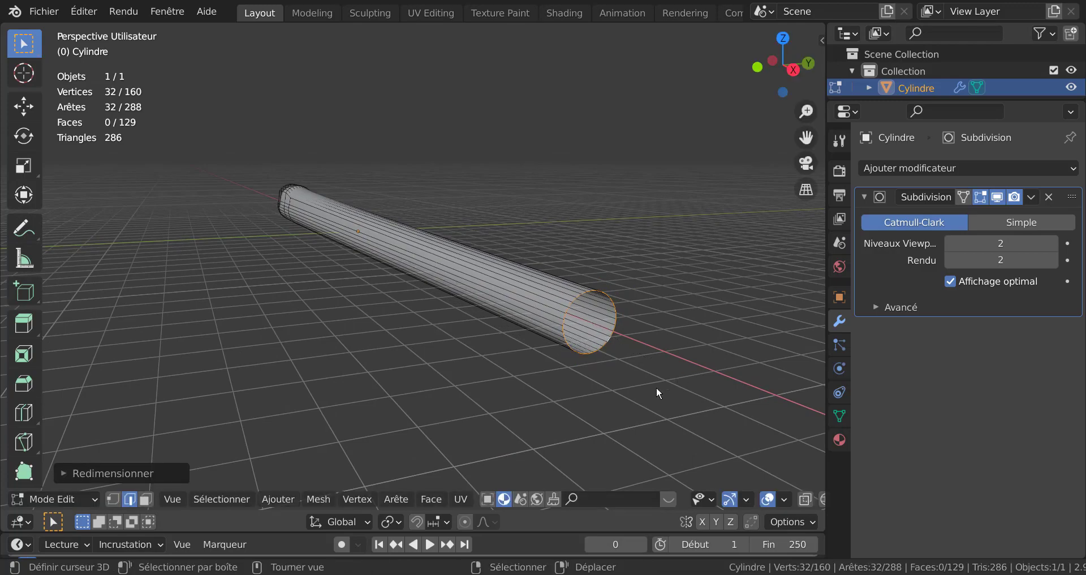
pyautogui.press('Tab')
pyautogui.scroll(-4, 590, 404)
pyautogui.moveTo(589, 404); pyautogui.dragTo(419, 390, button='middle')
pyautogui.press('Tab')
pyautogui.scroll(4, 379, 396)
pyautogui.scroll(-1, 382, 397)
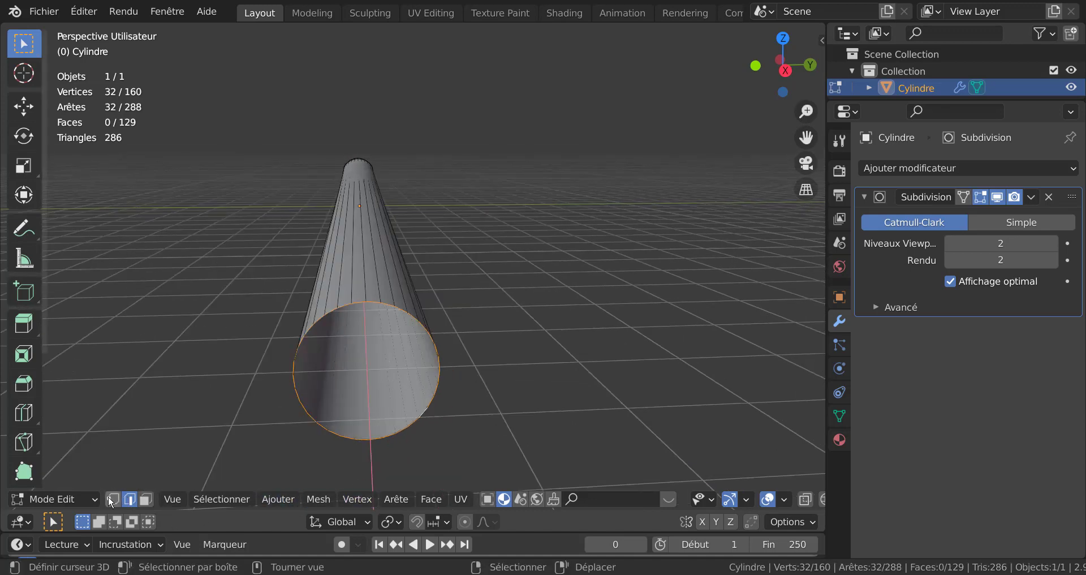
# Step: Select the top and bottom edges of the rear opening and fill a vertical face strip between them
pyautogui.click(112, 500)
pyautogui.click(128, 499)
pyautogui.click(380, 452)
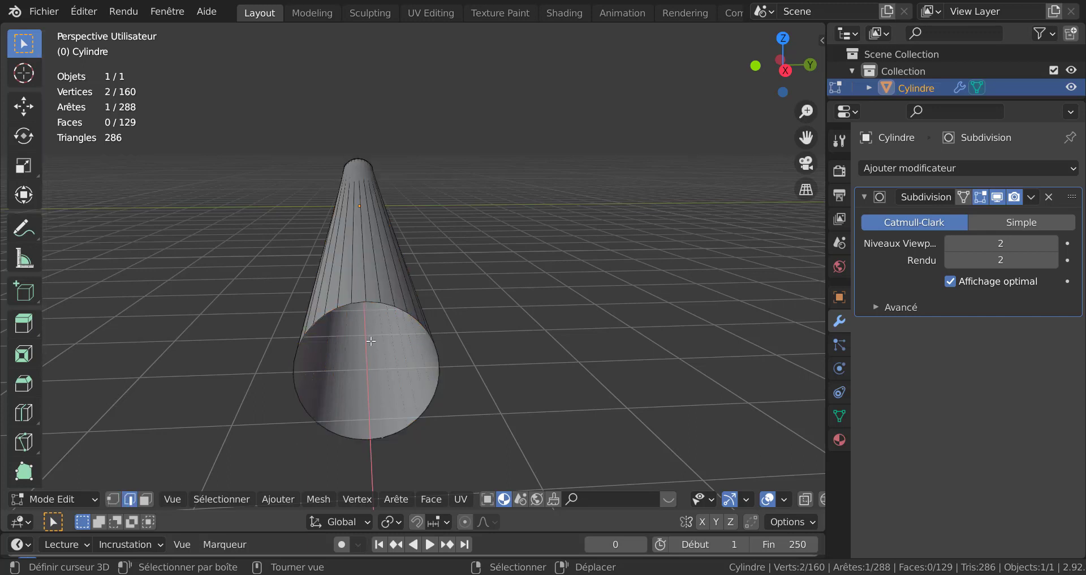
pyautogui.keyDown('shift'); pyautogui.click(371, 302); pyautogui.keyUp('shift')
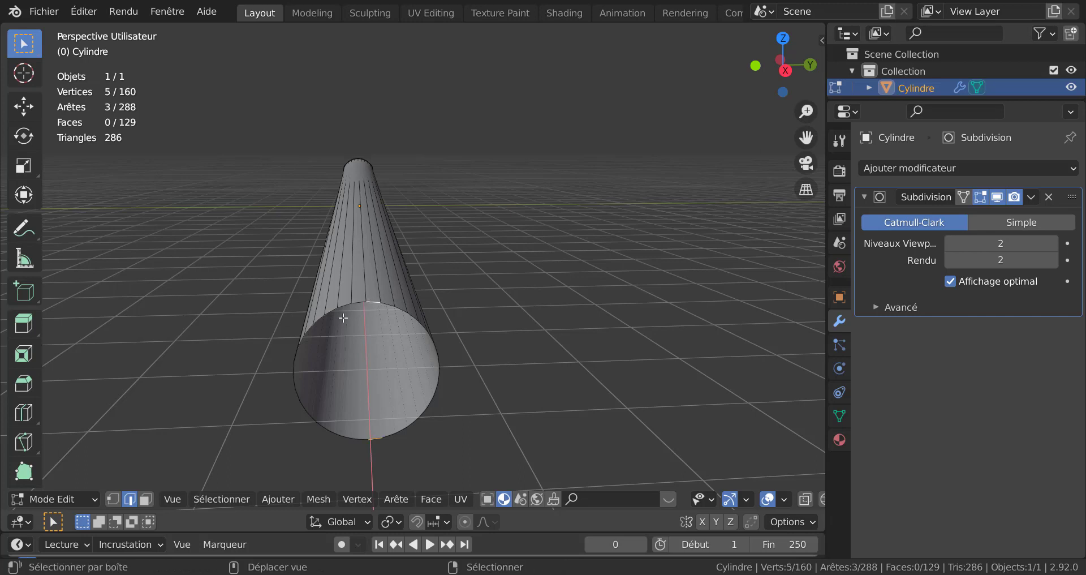
pyautogui.keyDown('shift'); pyautogui.click(356, 305); pyautogui.keyUp('shift')
pyautogui.keyDown('shift'); pyautogui.click(363, 443); pyautogui.keyUp('shift')
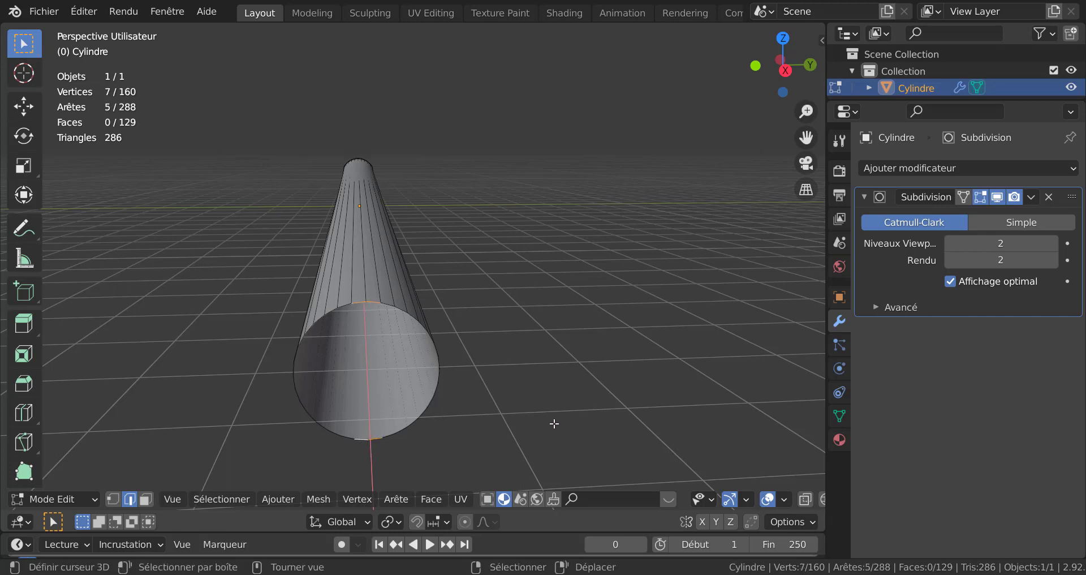
pyautogui.press('f')
# Step: Set the Subdivision modifier's viewport levels to 0
pyautogui.scroll(-3, 521, 430)
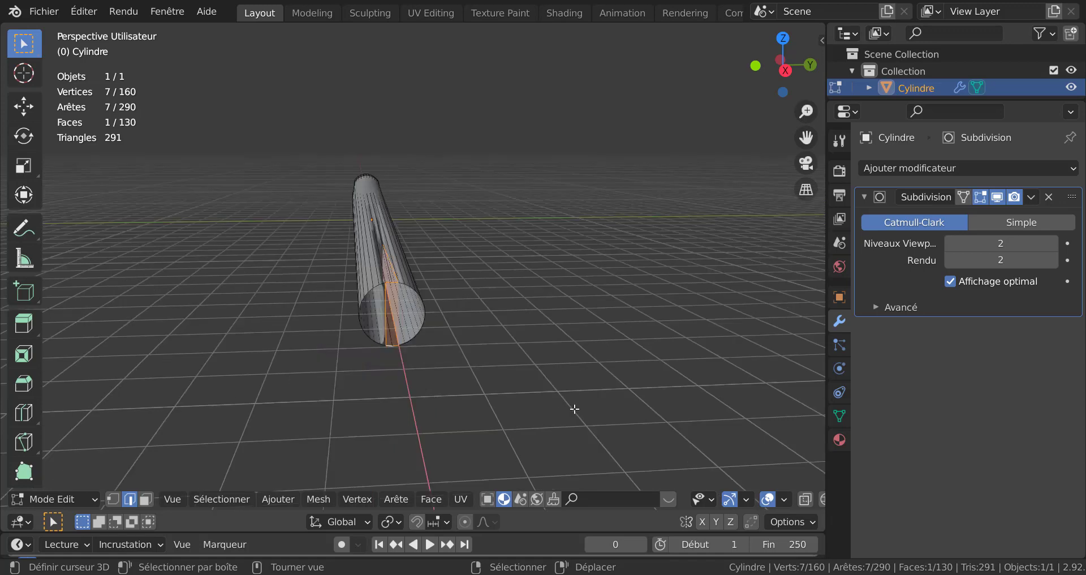
pyautogui.click(950, 243)
pyautogui.click(950, 243)
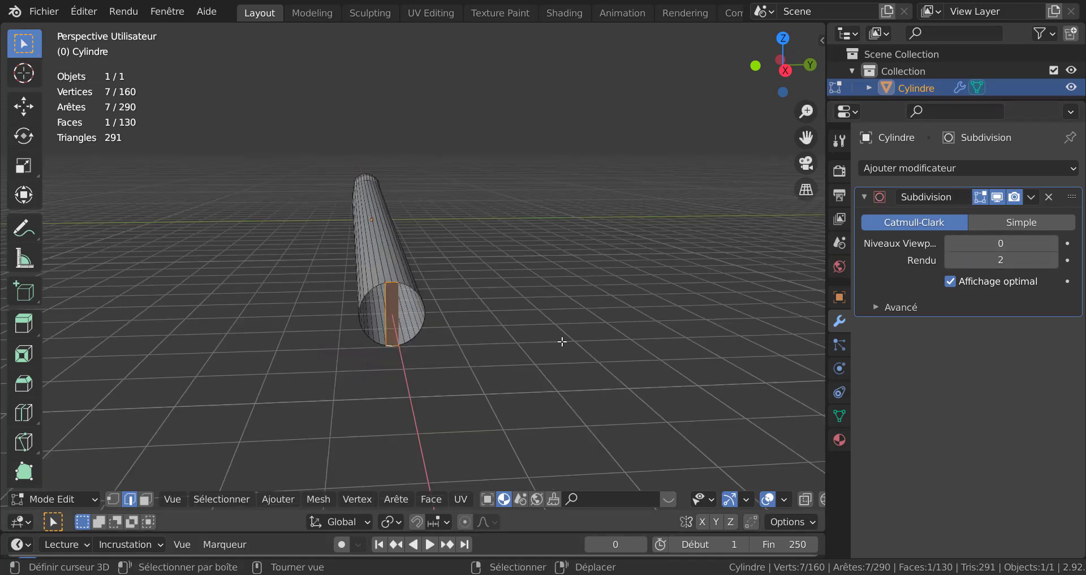
# Step: Select half of the rear loop's vertices and set the transform pivot point to Individual Origins
pyautogui.moveTo(561, 342); pyautogui.dragTo(553, 339, button='middle')
pyautogui.scroll(2, 538, 355)
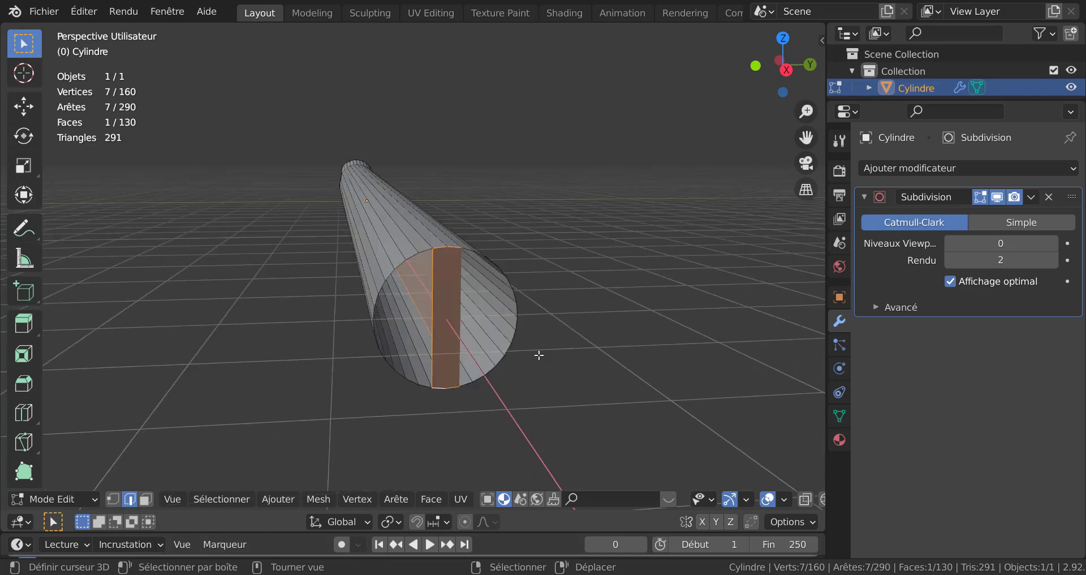
pyautogui.click(112, 499)
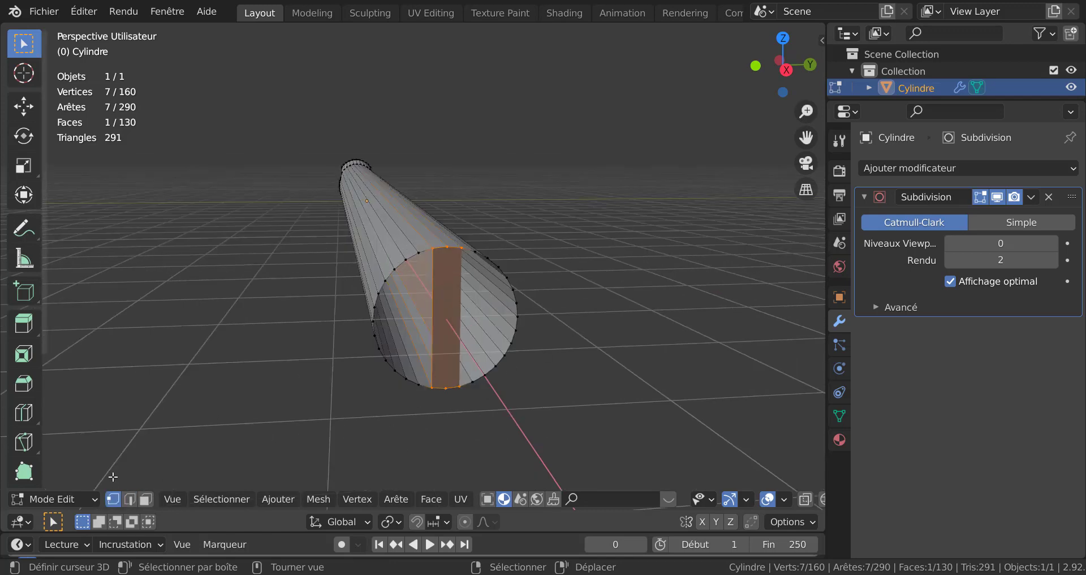
pyautogui.keyDown('alt'); pyautogui.click(520, 304); pyautogui.keyUp('alt')
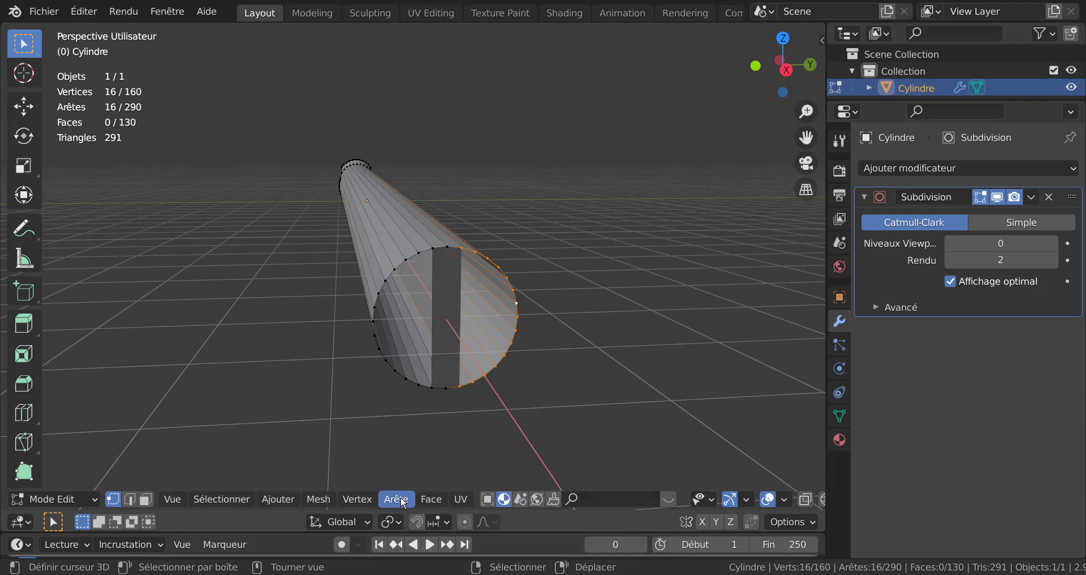
pyautogui.click(399, 499)
pyautogui.moveTo(362, 499)
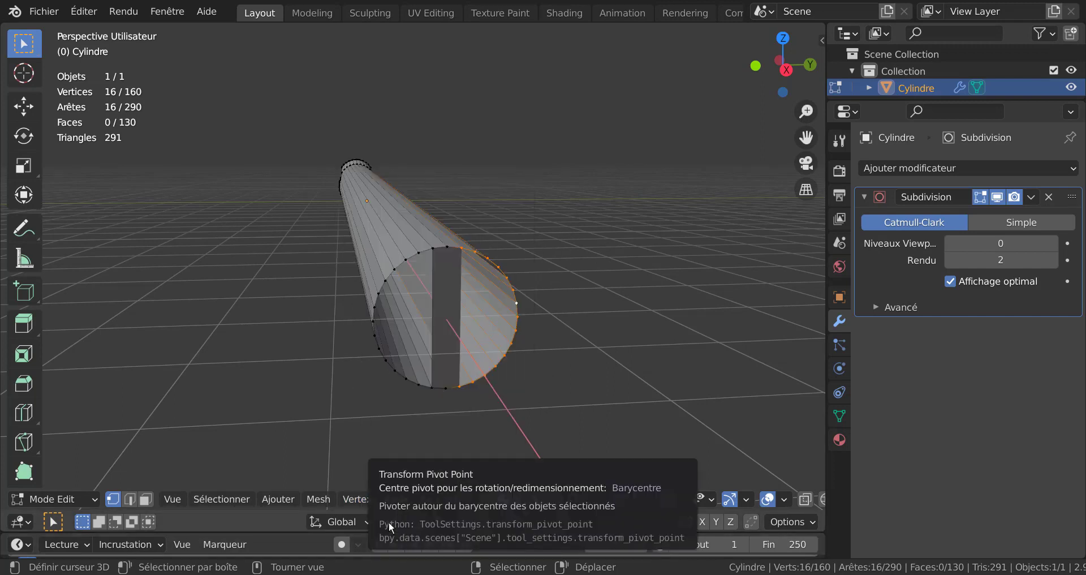
pyautogui.click(390, 523)
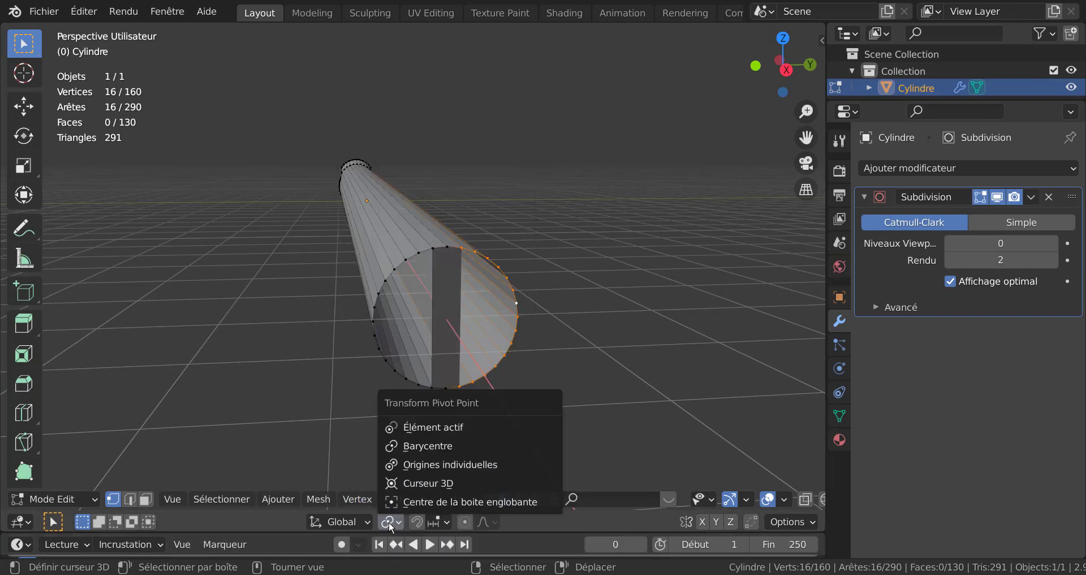
pyautogui.click(443, 465)
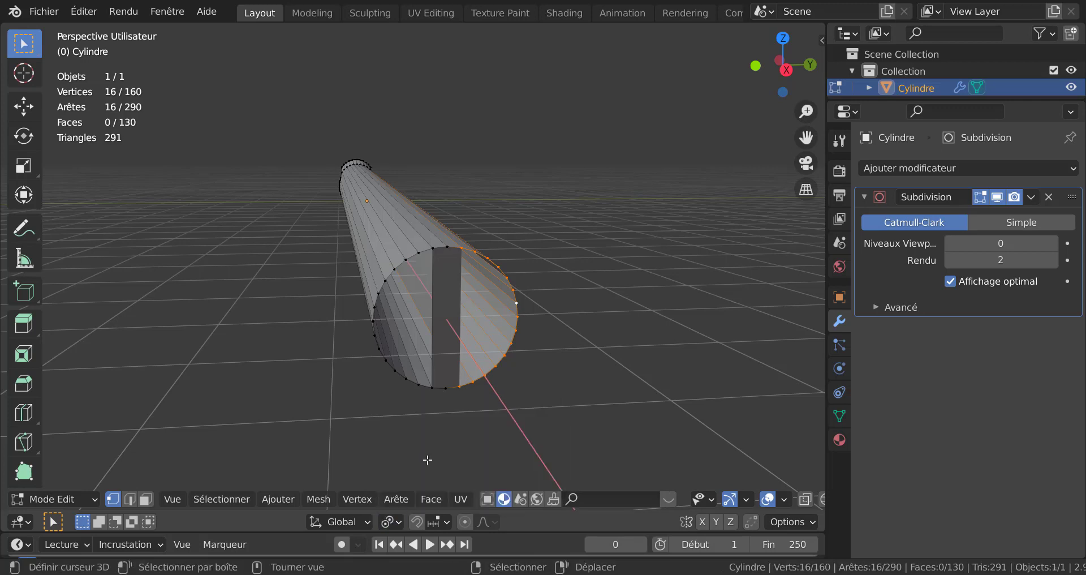
# Step: Try LoopTools Circle on the rear opening's vertex loop and undo it
pyautogui.keyDown('alt'); pyautogui.keyDown('shift'); pyautogui.click(407, 384); pyautogui.keyUp('shift'); pyautogui.keyUp('alt')
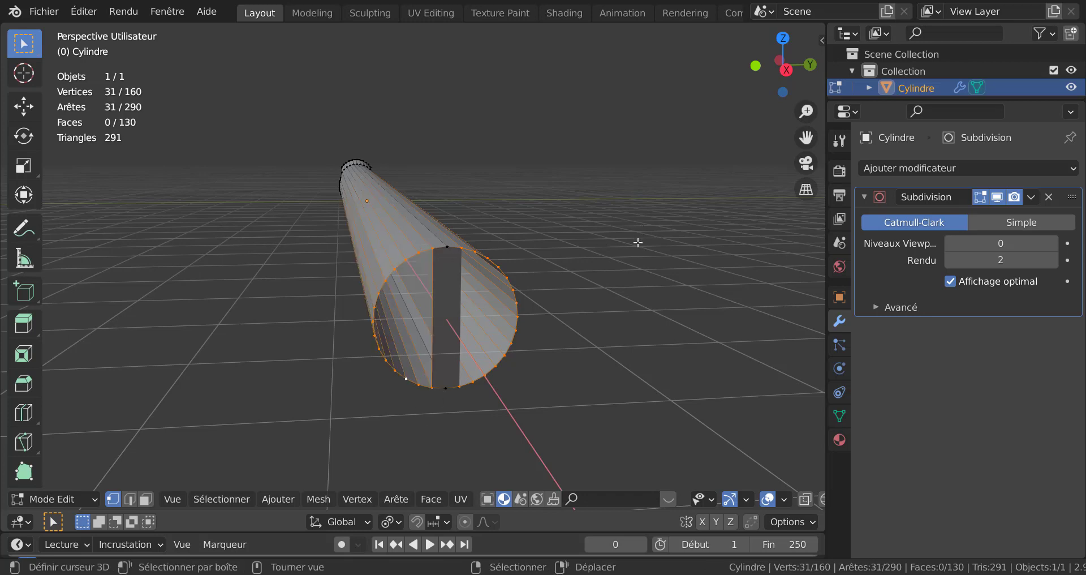
pyautogui.press('q')
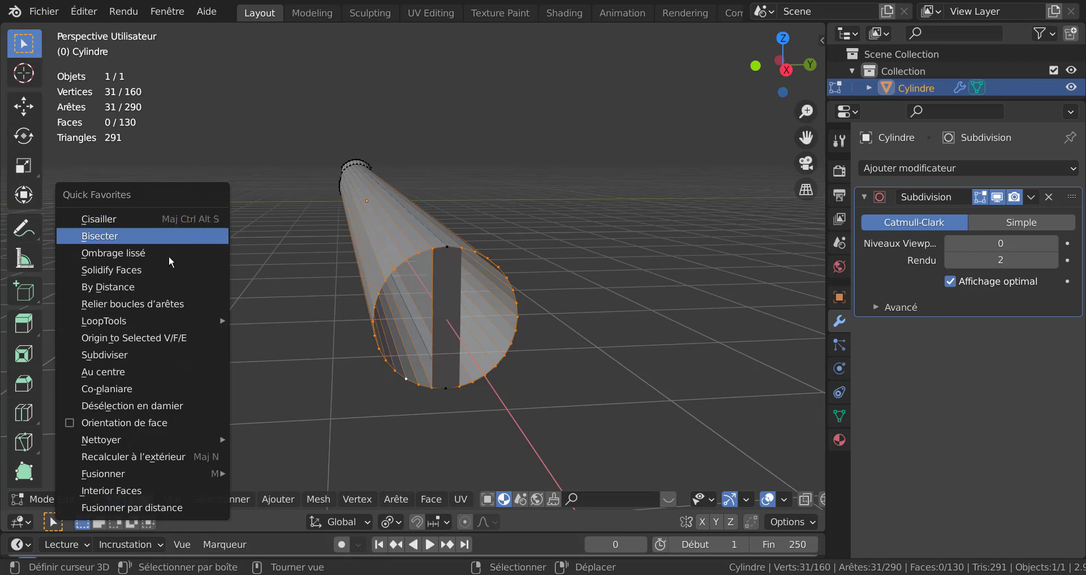
pyautogui.moveTo(120, 326)
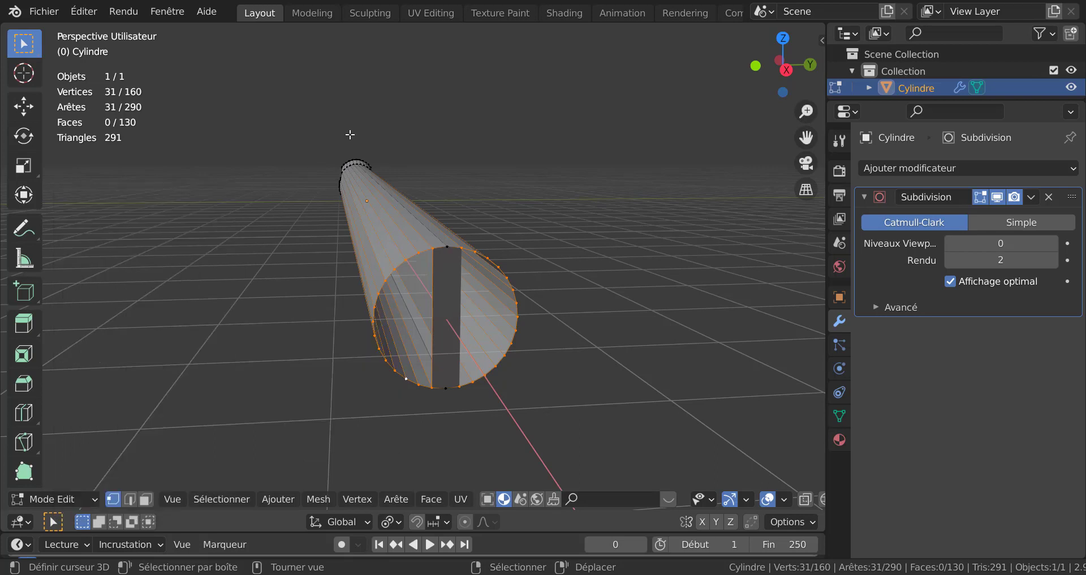
pyautogui.rightClick(144, 220)
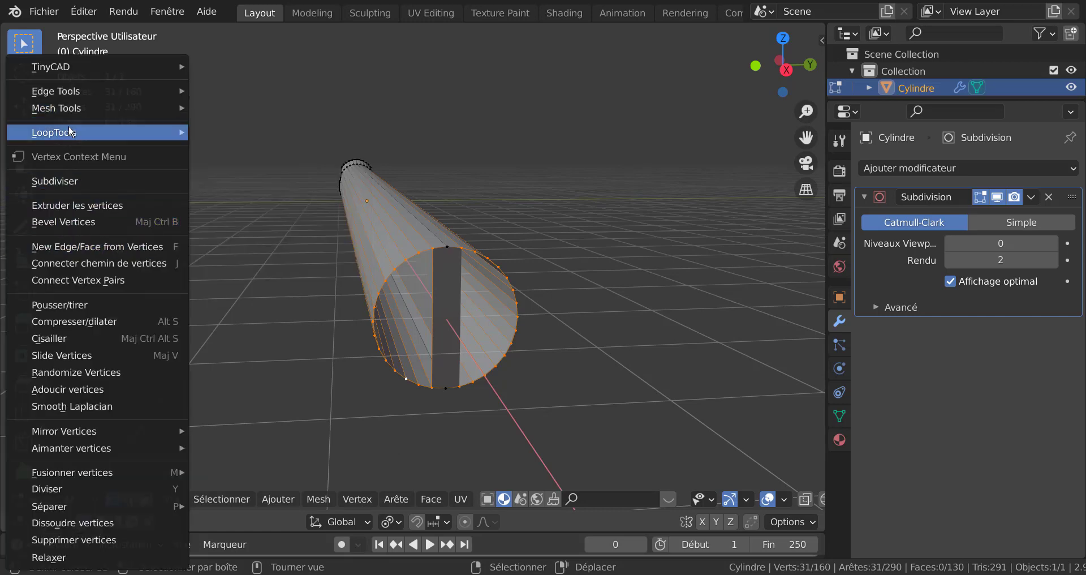
pyautogui.moveTo(70, 133)
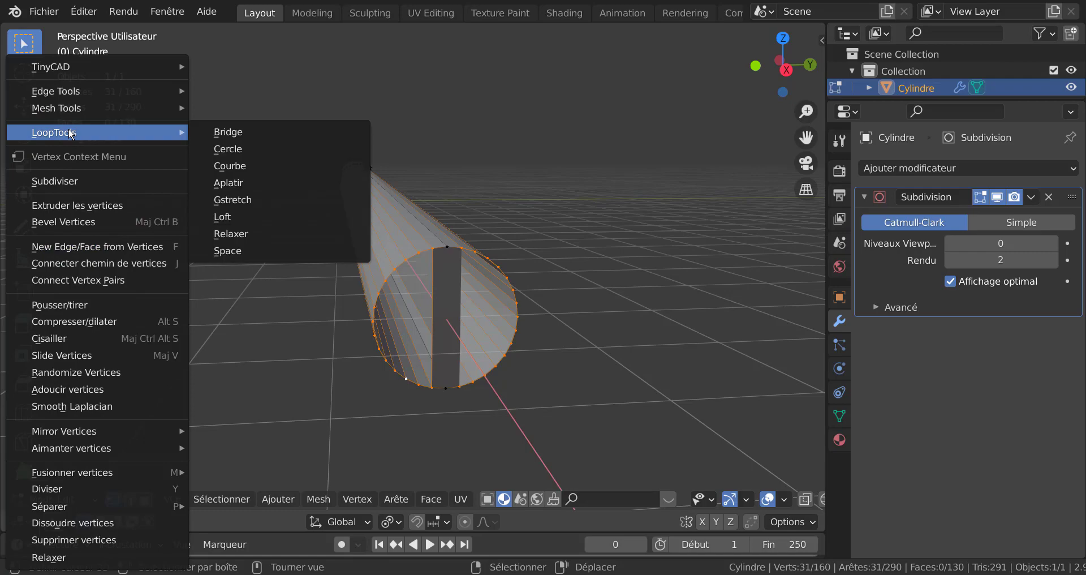
pyautogui.click(237, 149)
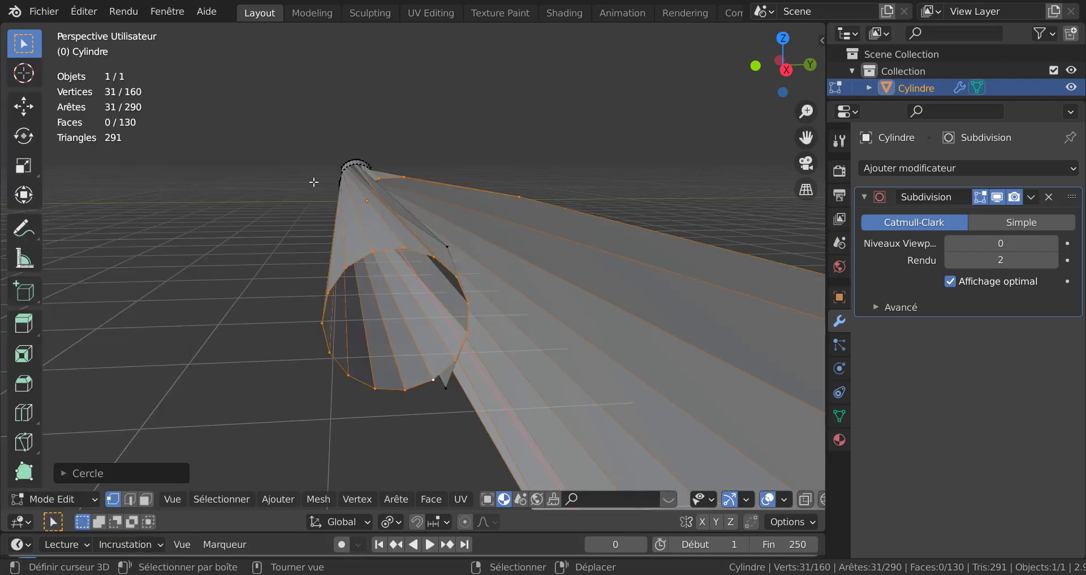
pyautogui.scroll(-5, 315, 184)
pyautogui.moveTo(588, 247); pyautogui.dragTo(538, 301, button='middle')
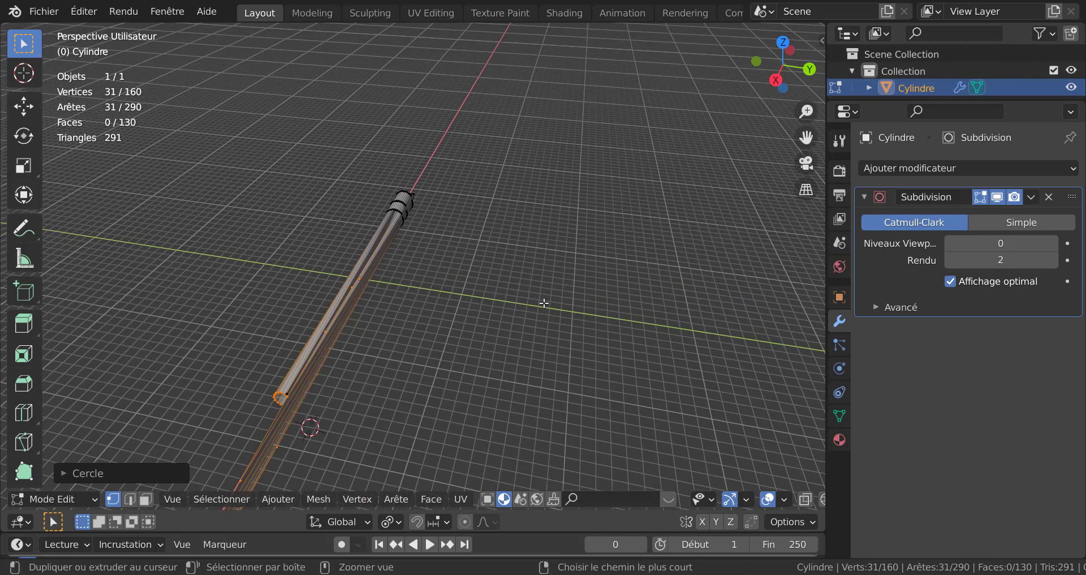
pyautogui.hotkey('ctrl', 'z')
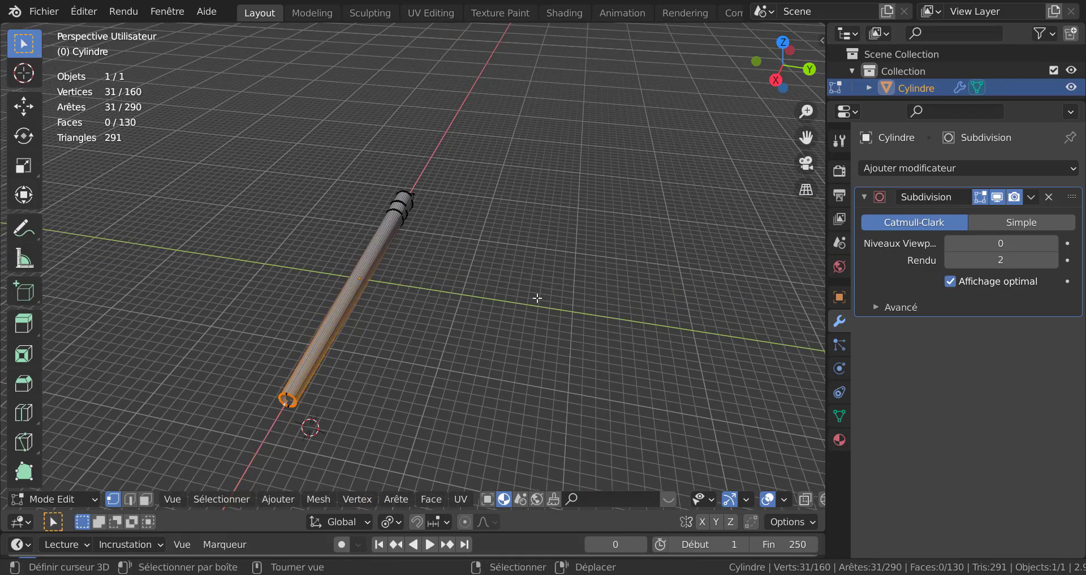
# Step: Turn on X-ray and deselect a stray vertex near the nose with circle select
pyautogui.moveTo(538, 299)
pyautogui.mouseDown(button='middle')
pyautogui.moveTo(453, 333)
pyautogui.moveTo(328, 300)
pyautogui.moveTo(342, 243)
pyautogui.moveTo(451, 237)
pyautogui.moveTo(550, 276)
pyautogui.moveTo(555, 298)
pyautogui.mouseUp(button='middle')
pyautogui.scroll(2, 554, 296)
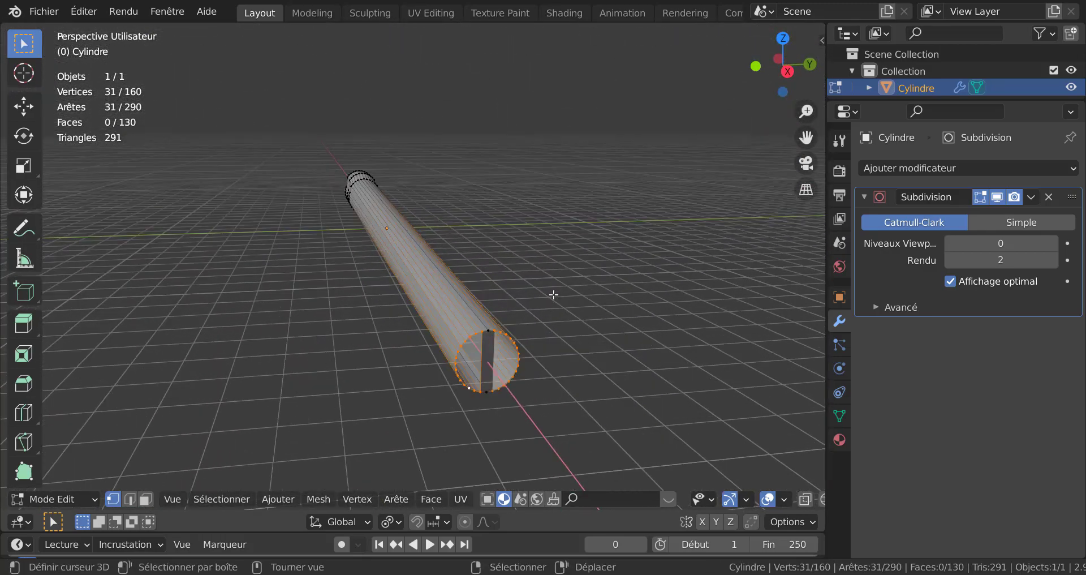
pyautogui.hotkey('alt', 'z')
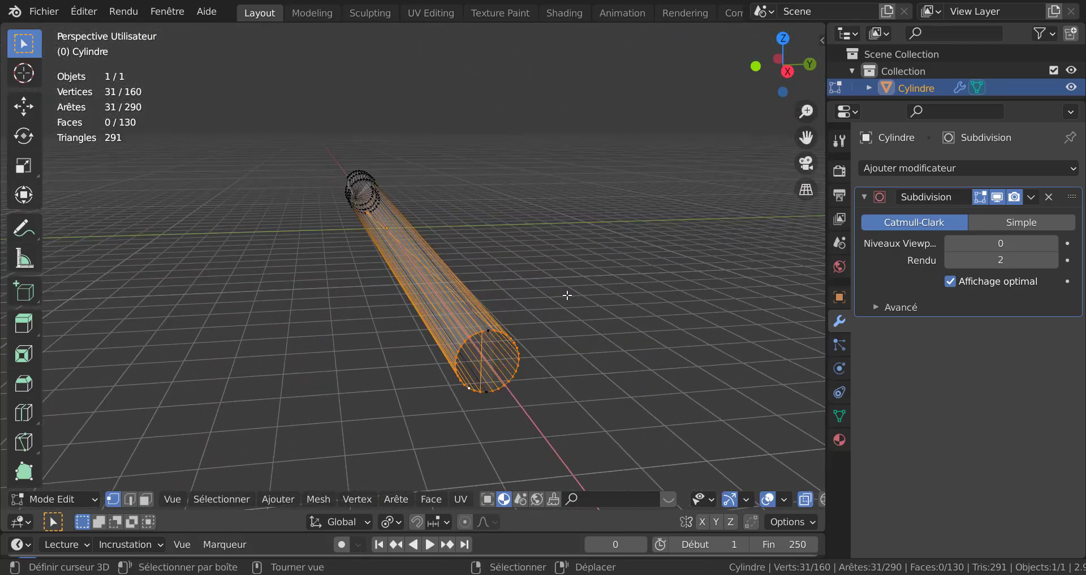
pyautogui.moveTo(473, 300); pyautogui.dragTo(577, 355, button='middle')
pyautogui.scroll(3, 387, 269)
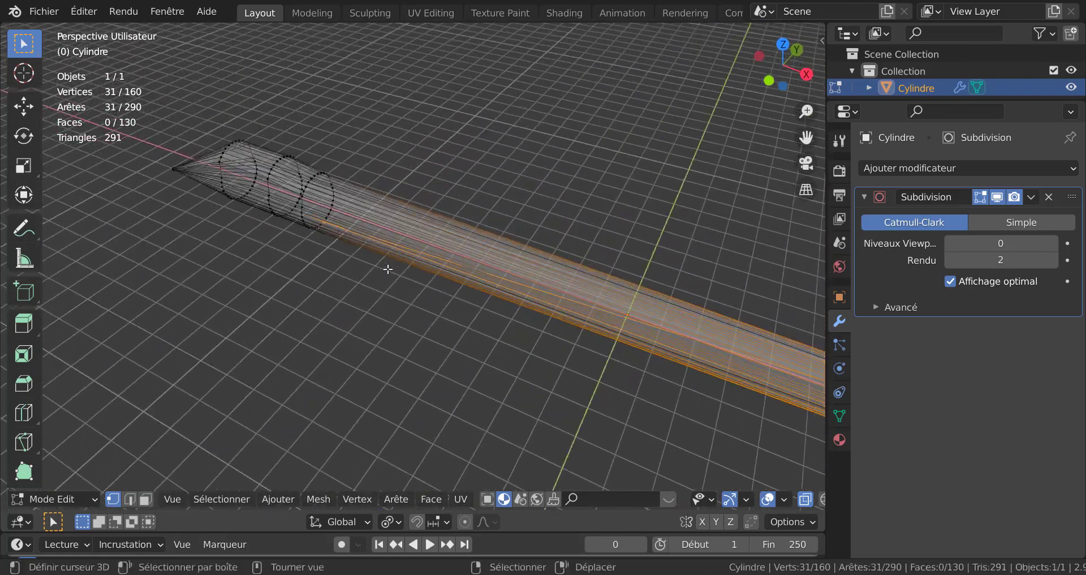
pyautogui.press('c')
pyautogui.middleClick(319, 229)
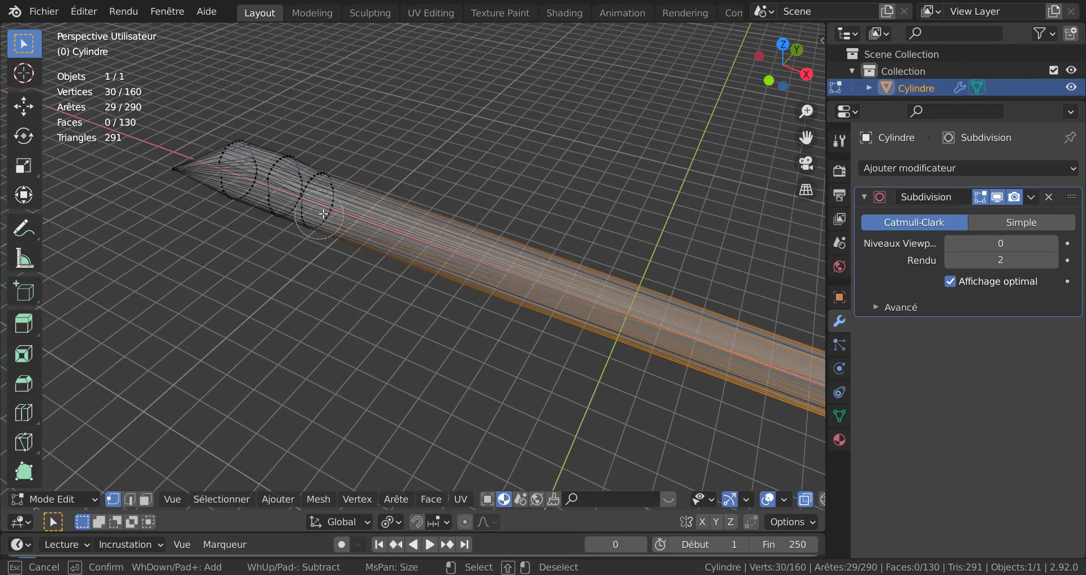
pyautogui.moveTo(348, 244); pyautogui.dragTo(330, 298, button='middle')
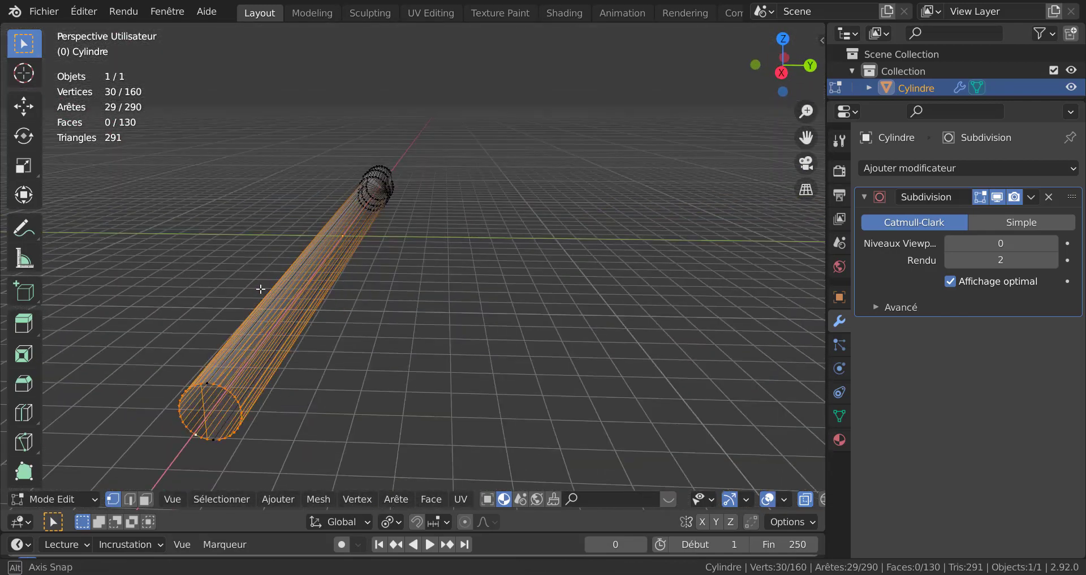
pyautogui.moveTo(261, 289); pyautogui.dragTo(430, 204, button='middle')
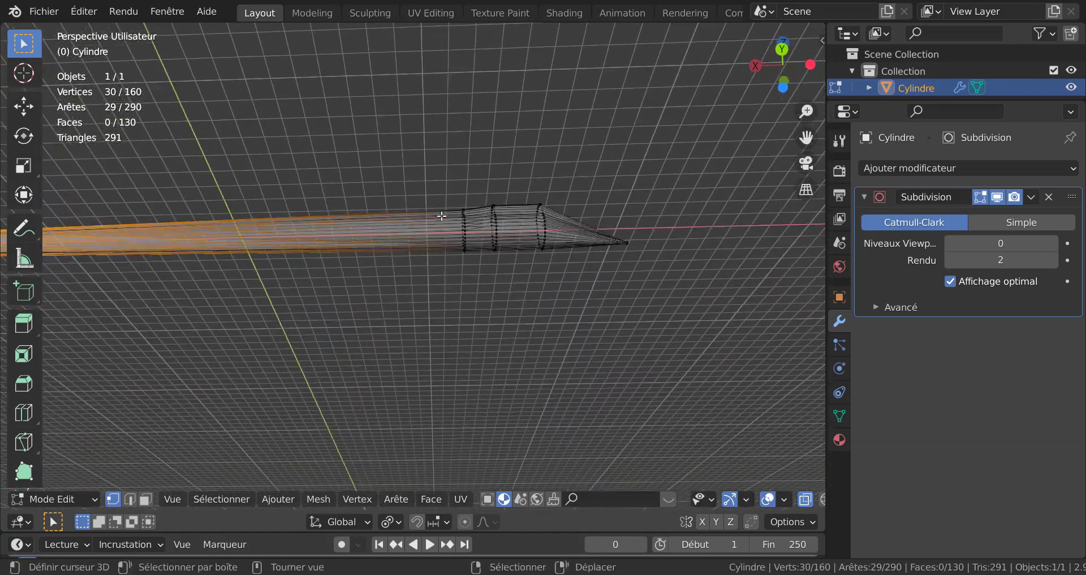
# Step: Turn X-ray off and switch to face select mode
pyautogui.scroll(3, 443, 212)
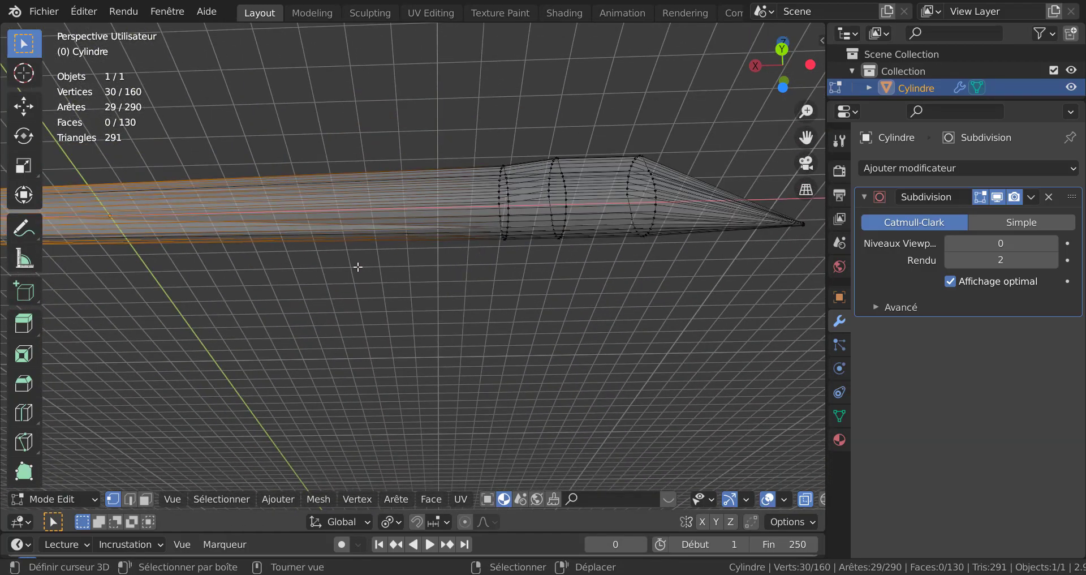
pyautogui.moveTo(349, 262); pyautogui.dragTo(613, 407, button='middle')
pyautogui.scroll(5, 473, 399)
pyautogui.moveTo(473, 397); pyautogui.dragTo(545, 315, button='middle')
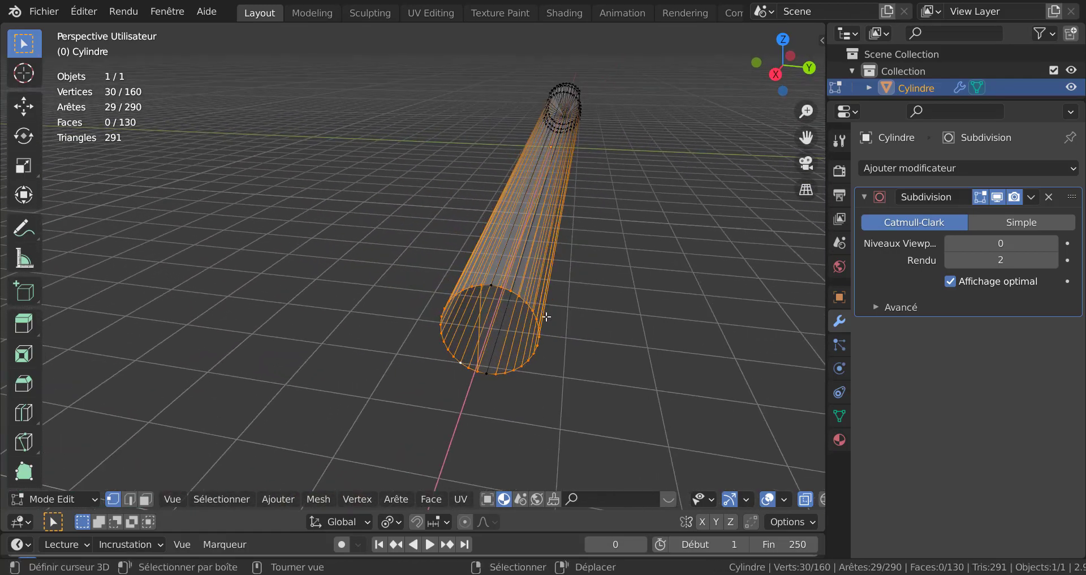
pyautogui.scroll(2, 546, 322)
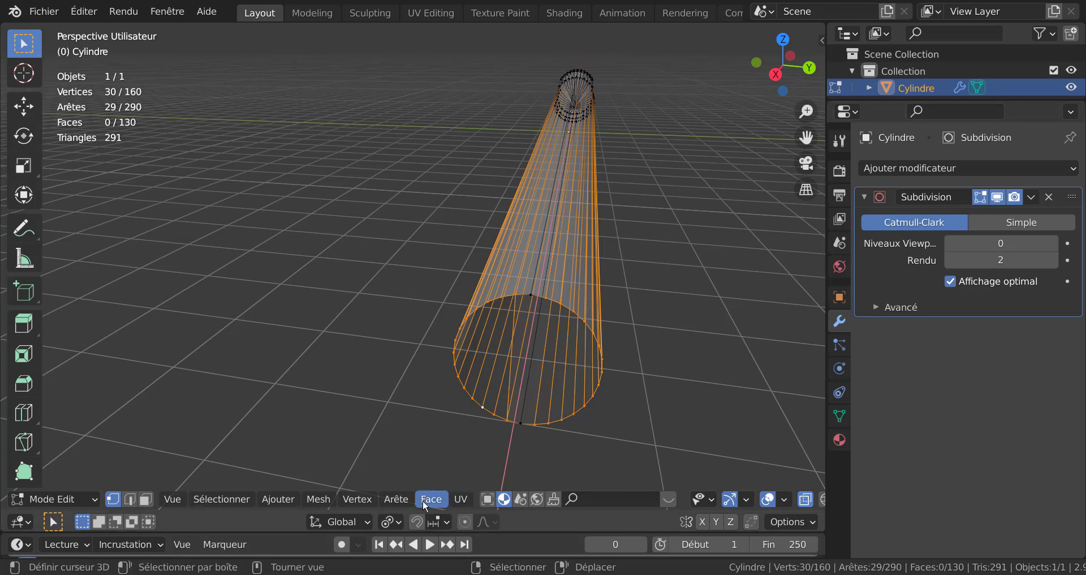
pyautogui.hotkey('alt', 'z')
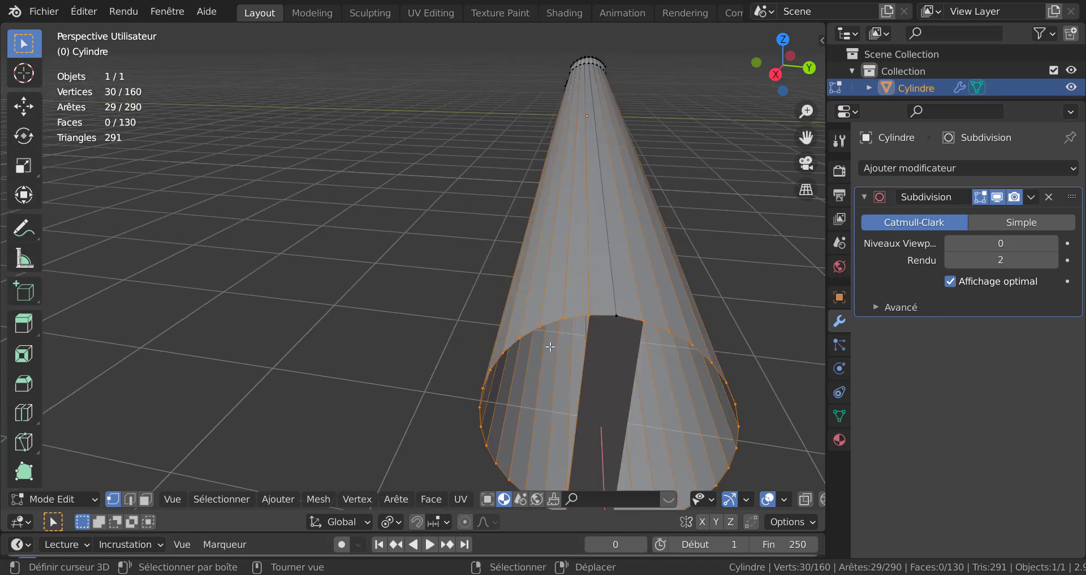
pyautogui.moveTo(549, 348); pyautogui.dragTo(562, 297, button='middle')
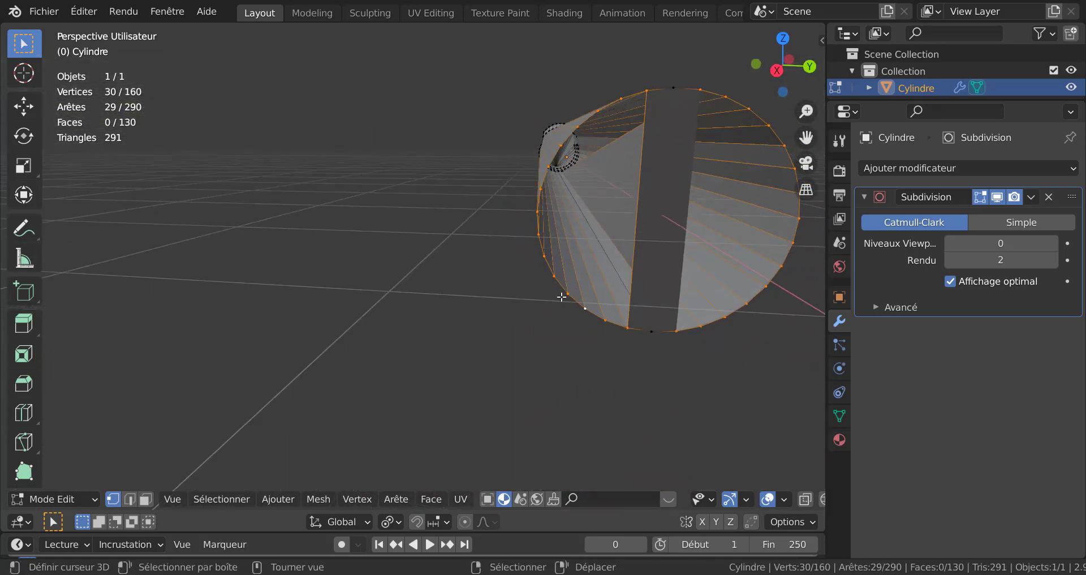
pyautogui.click(146, 499)
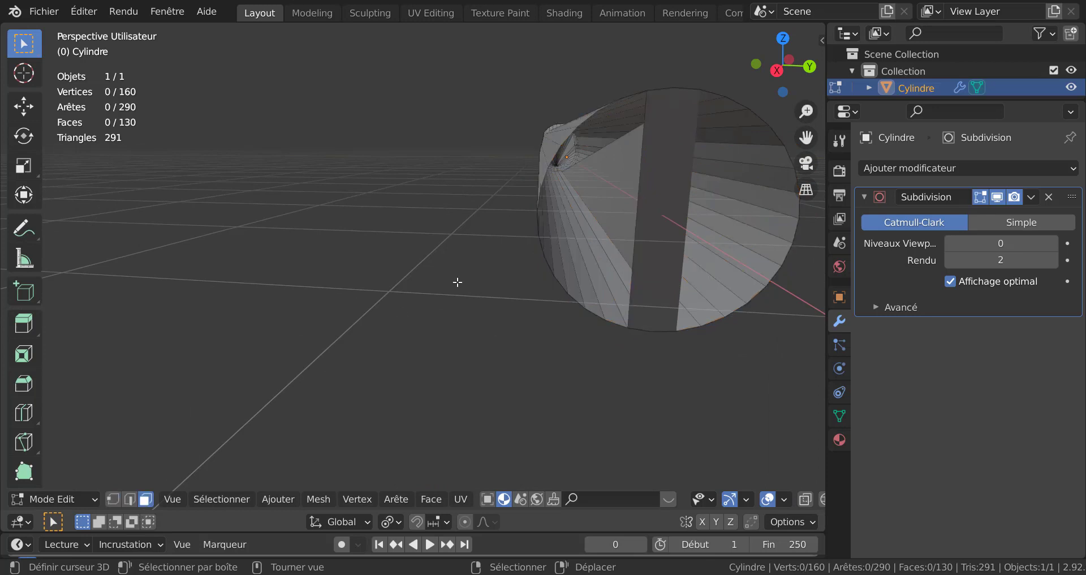
# Step: Delete the vertical strip face spanning the fuselage's rear opening
pyautogui.click(598, 205)
pyautogui.scroll(3, 635, 215)
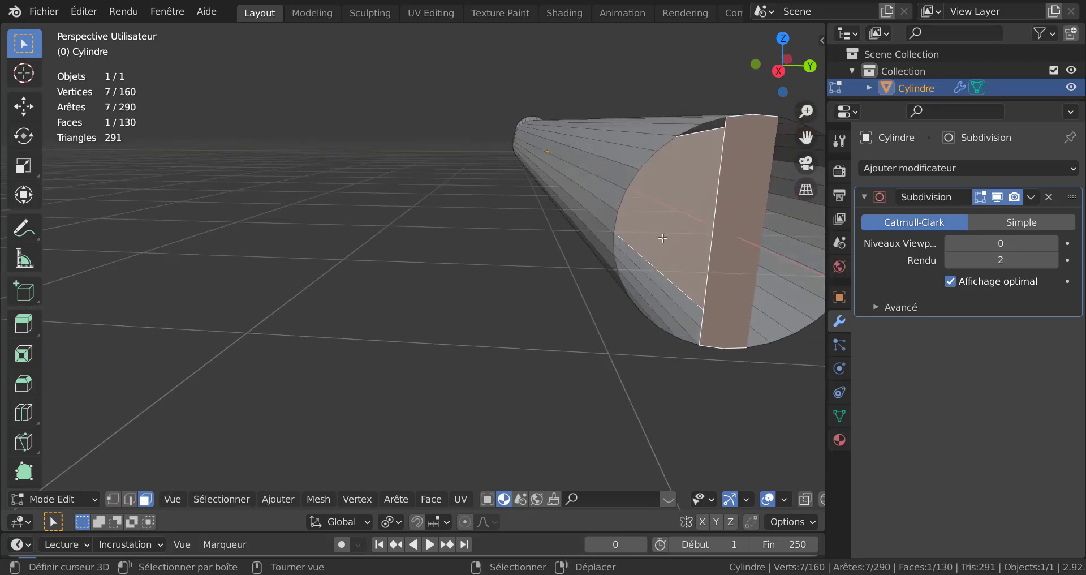
pyautogui.press('x')
pyautogui.click(622, 236)
# Step: Select two rim edges at the top and two at the bottom of the rear opening and fill them with a dividing face
pyautogui.moveTo(650, 246); pyautogui.dragTo(594, 252, button='middle')
pyautogui.click(603, 208)
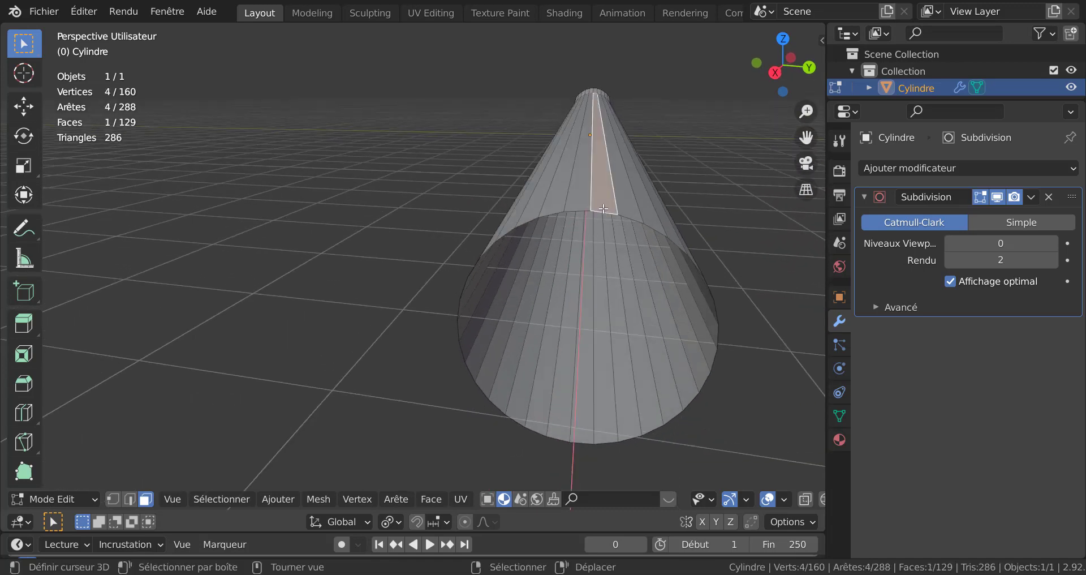
pyautogui.click(130, 498)
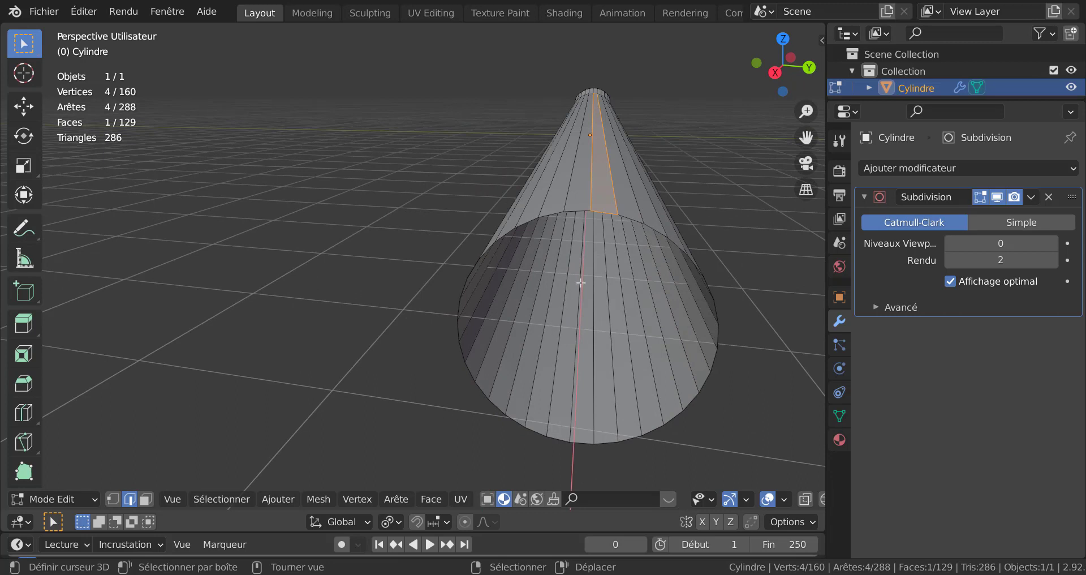
pyautogui.click(606, 213)
pyautogui.keyDown('shift'); pyautogui.click(577, 213); pyautogui.keyUp('shift')
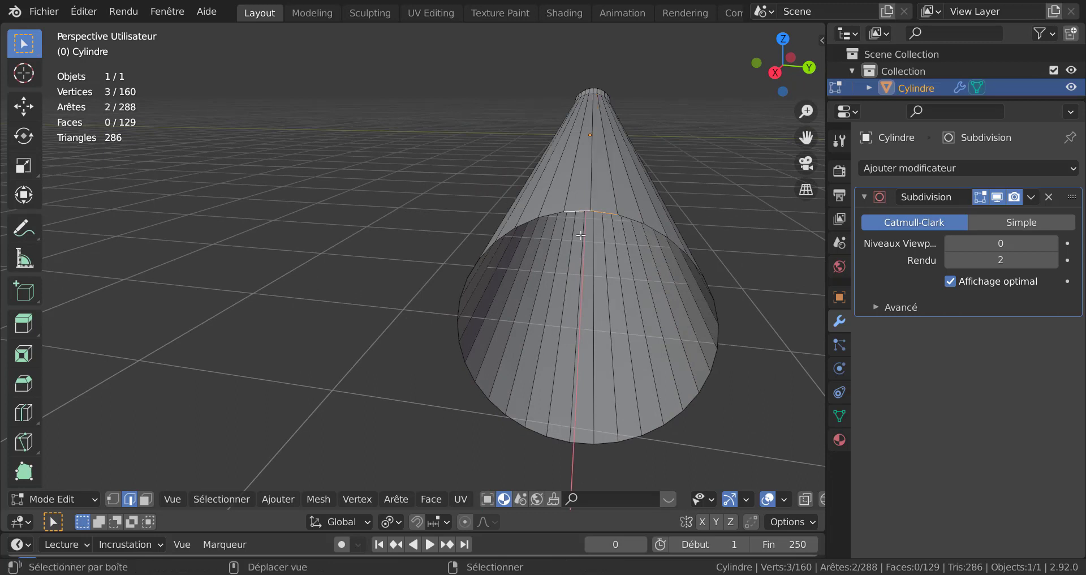
pyautogui.keyDown('shift'); pyautogui.click(604, 451); pyautogui.keyUp('shift')
pyautogui.moveTo(610, 450); pyautogui.dragTo(625, 409, button='middle')
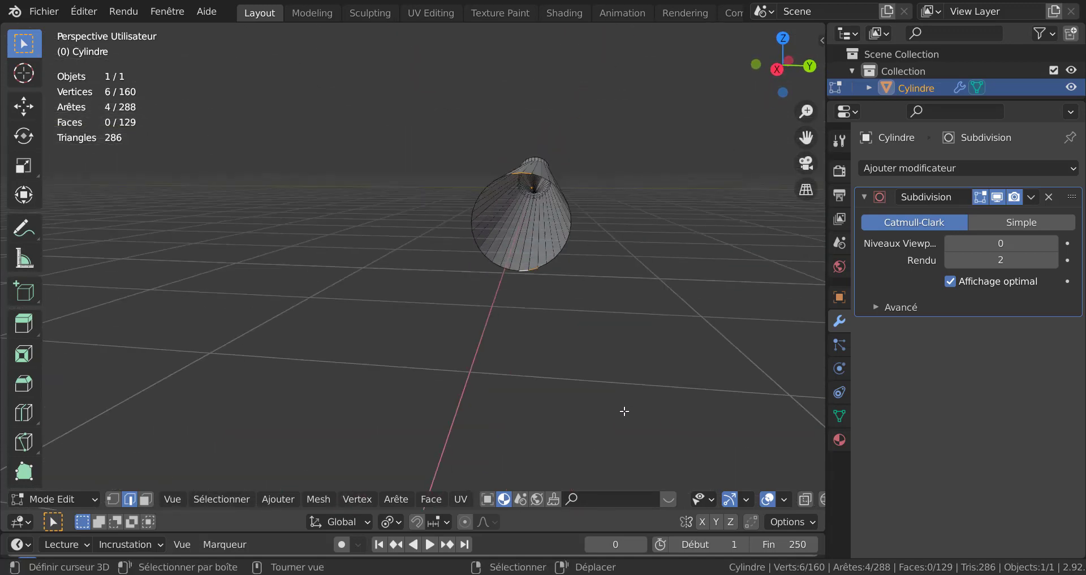
pyautogui.scroll(5, 626, 410)
pyautogui.keyDown('shift'); pyautogui.click(668, 280); pyautogui.keyUp('shift')
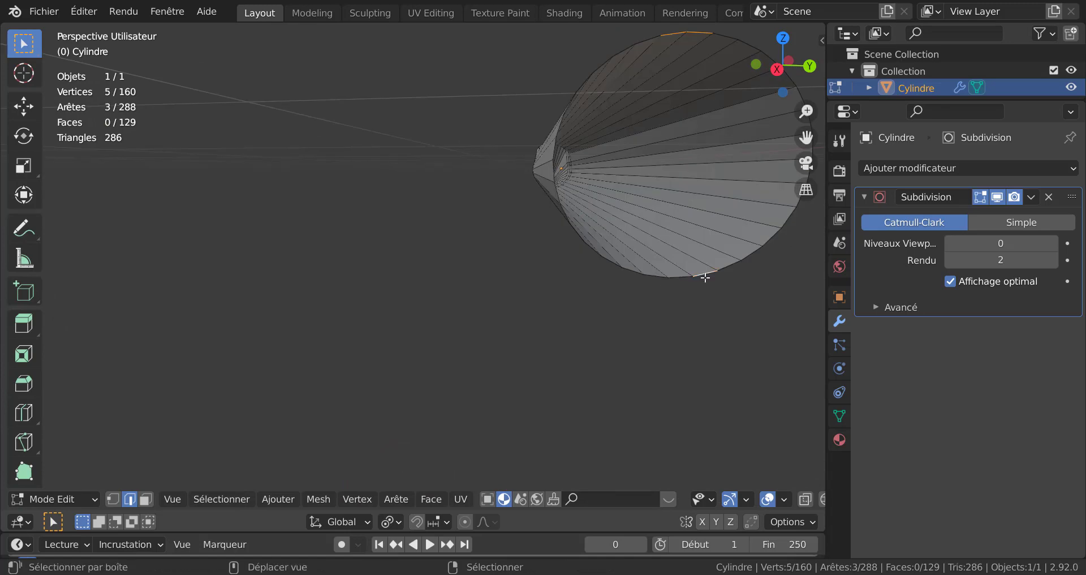
pyautogui.keyDown('shift'); pyautogui.click(677, 278); pyautogui.keyUp('shift')
pyautogui.scroll(-5, 645, 333)
pyautogui.moveTo(639, 339); pyautogui.dragTo(644, 369, button='middle')
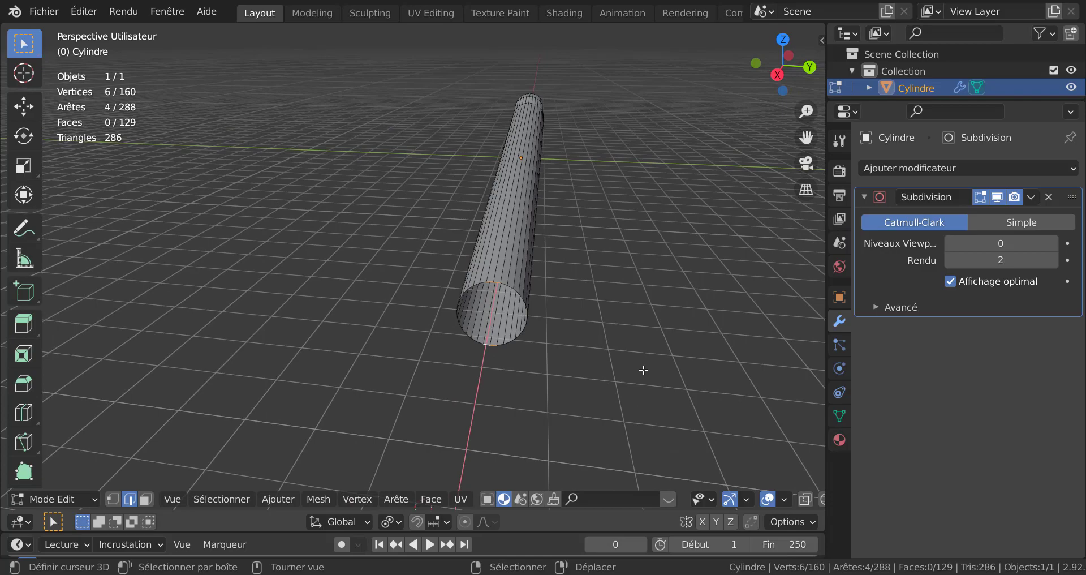
pyautogui.press('KP_7')
pyautogui.hotkey('alt', 'z')
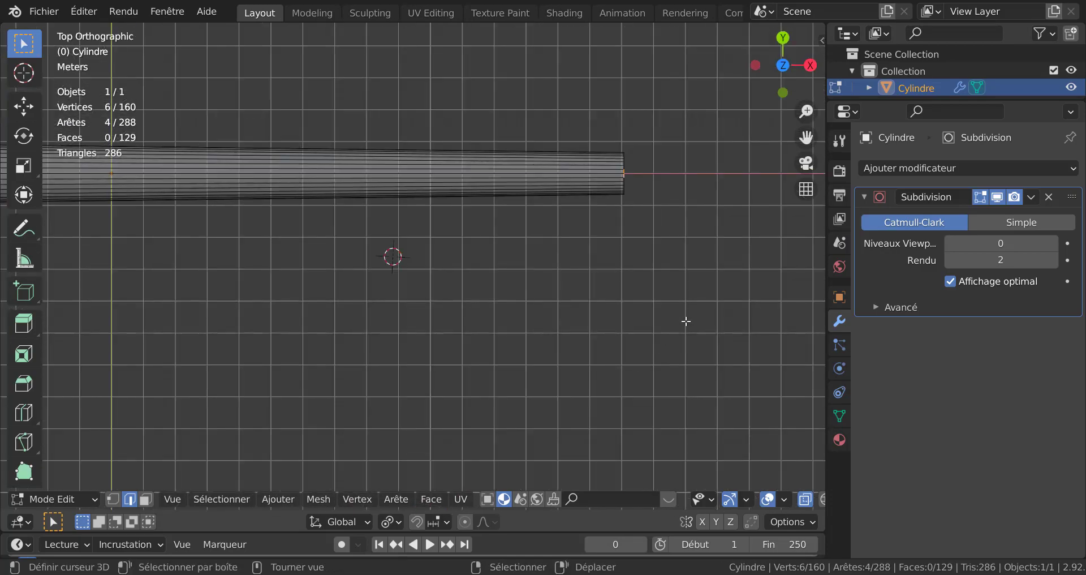
pyautogui.keyDown('shift'); pyautogui.moveTo(645, 333); pyautogui.dragTo(484, 408, button='middle'); pyautogui.keyUp('shift')
pyautogui.scroll(1, 552, 330)
pyautogui.scroll(6, 553, 327)
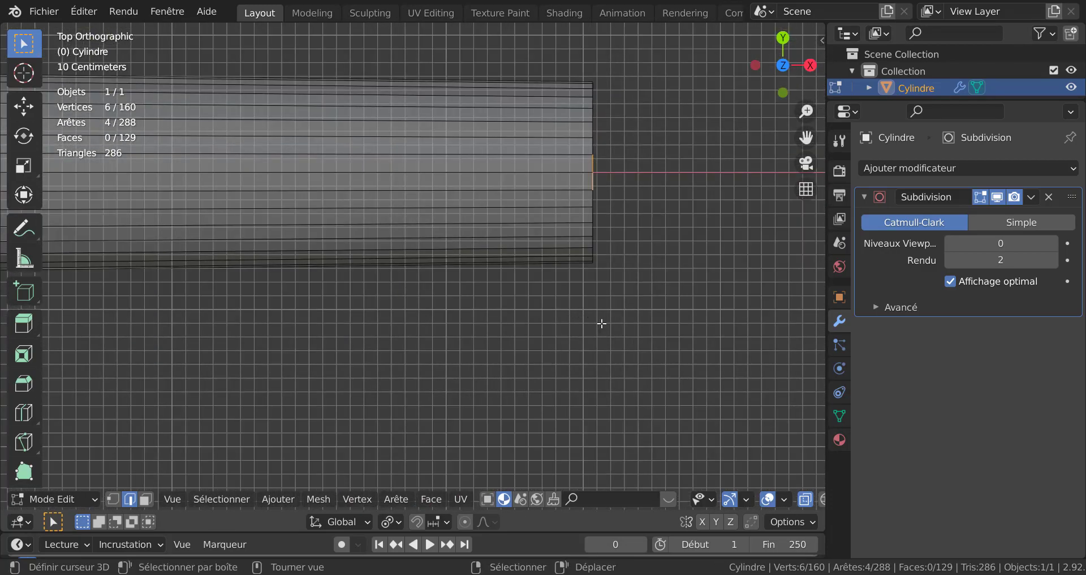
pyautogui.moveTo(602, 323); pyautogui.dragTo(526, 331, button='middle')
pyautogui.press('f')
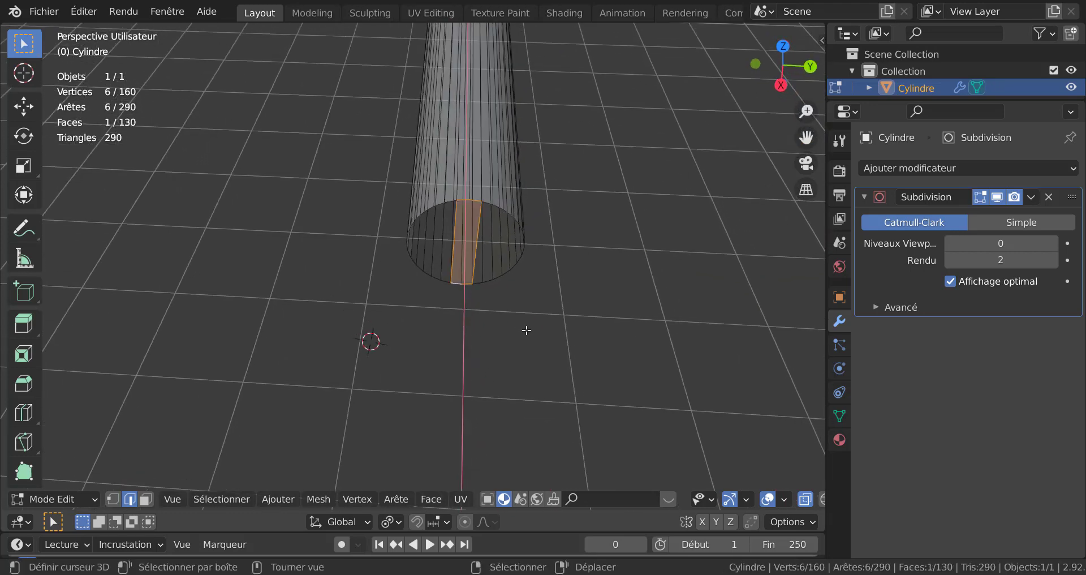
pyautogui.keyDown('shift'); pyautogui.rightClick(526, 330); pyautogui.keyUp('shift')
pyautogui.hotkey('alt', 'z')
pyautogui.hotkey('alt', 'z')
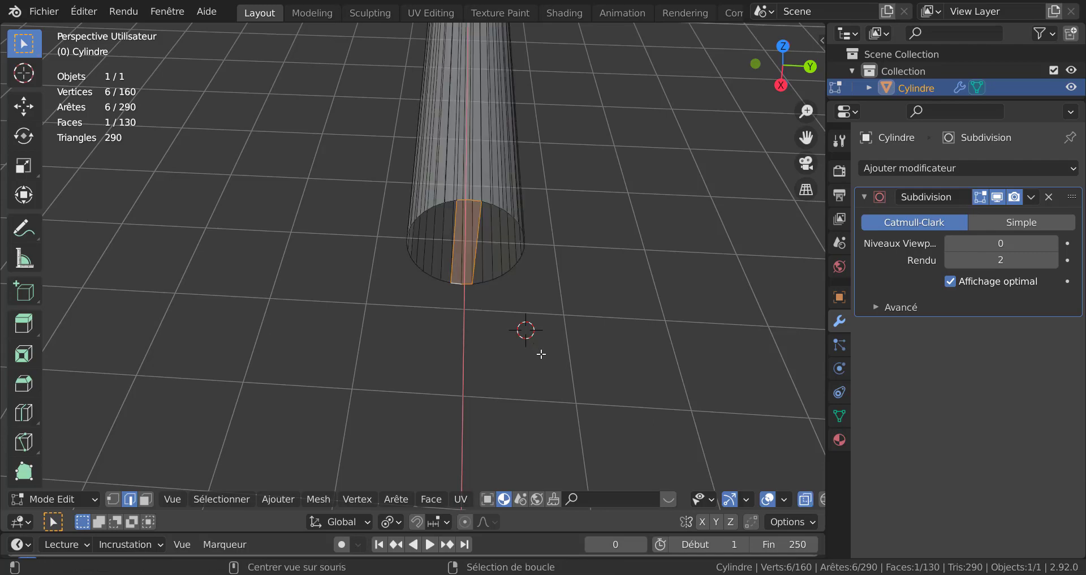
pyautogui.moveTo(546, 356); pyautogui.dragTo(485, 359, button='middle')
pyautogui.hotkey('alt', 'z')
pyautogui.scroll(2, 512, 311)
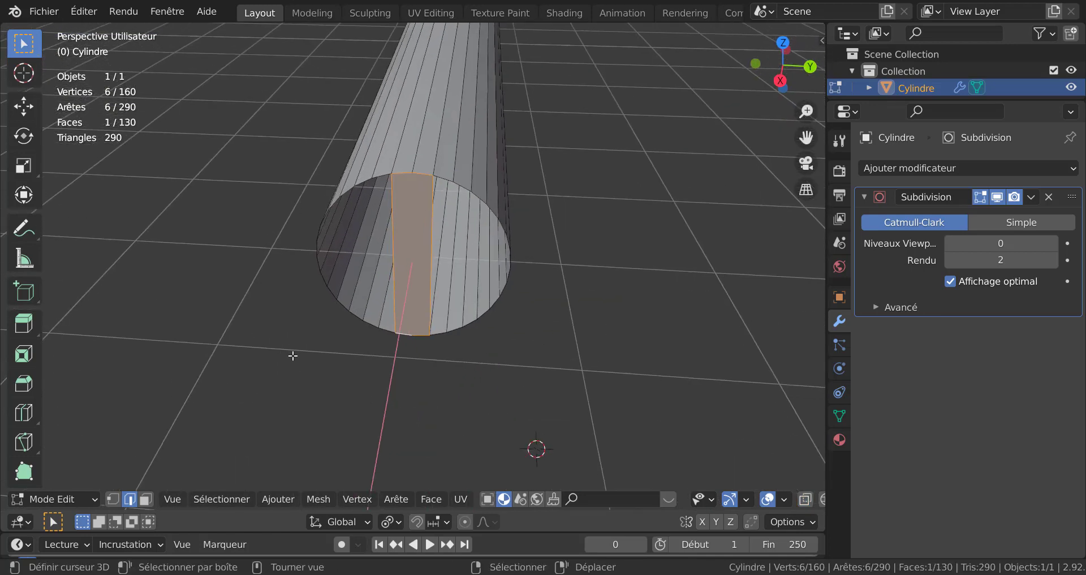
# Step: Select both half loops of the divided rear opening and round them into circles with LoopTools Circle
pyautogui.press('1')
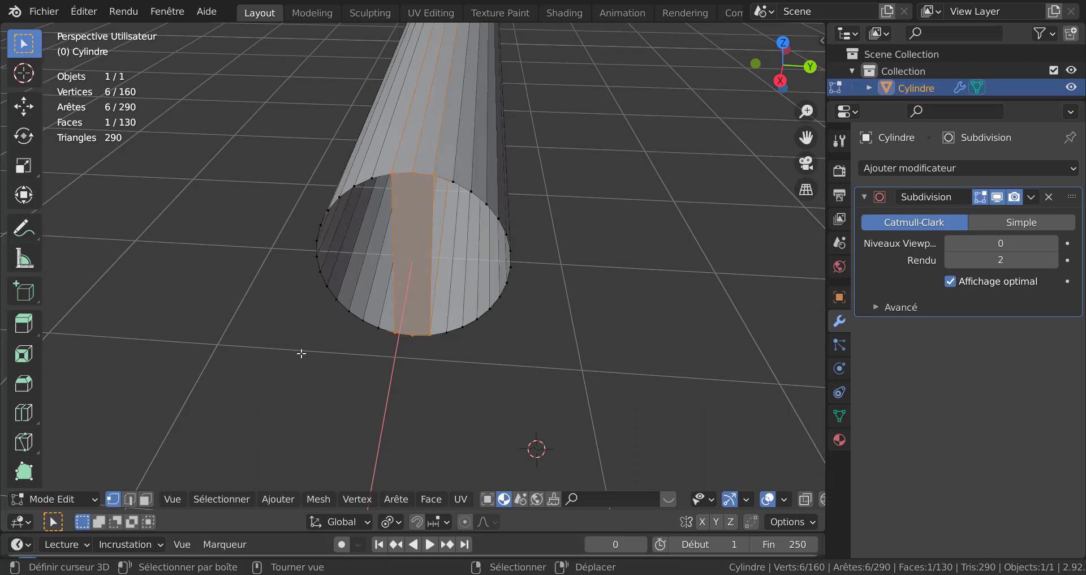
pyautogui.keyDown('alt'); pyautogui.click(505, 306); pyautogui.keyUp('alt')
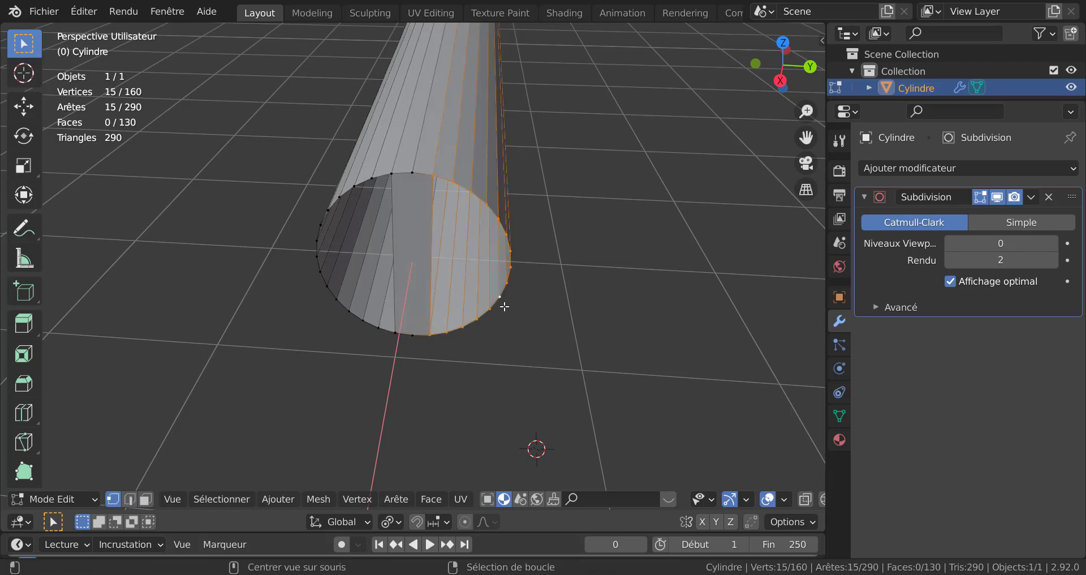
pyautogui.keyDown('alt'); pyautogui.keyDown('shift'); pyautogui.click(331, 309); pyautogui.keyUp('shift'); pyautogui.keyUp('alt')
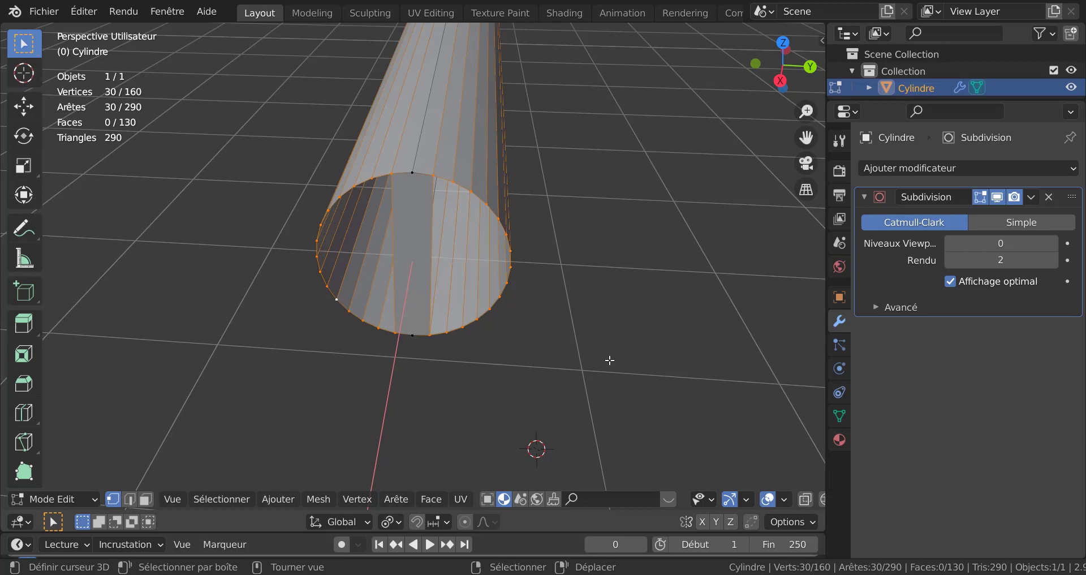
pyautogui.press('q')
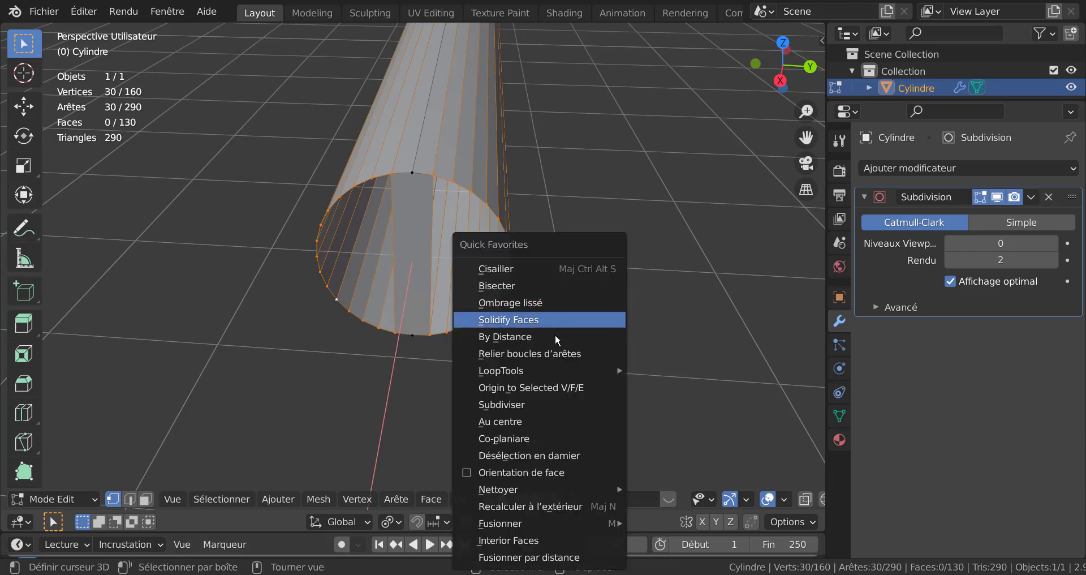
pyautogui.moveTo(549, 369)
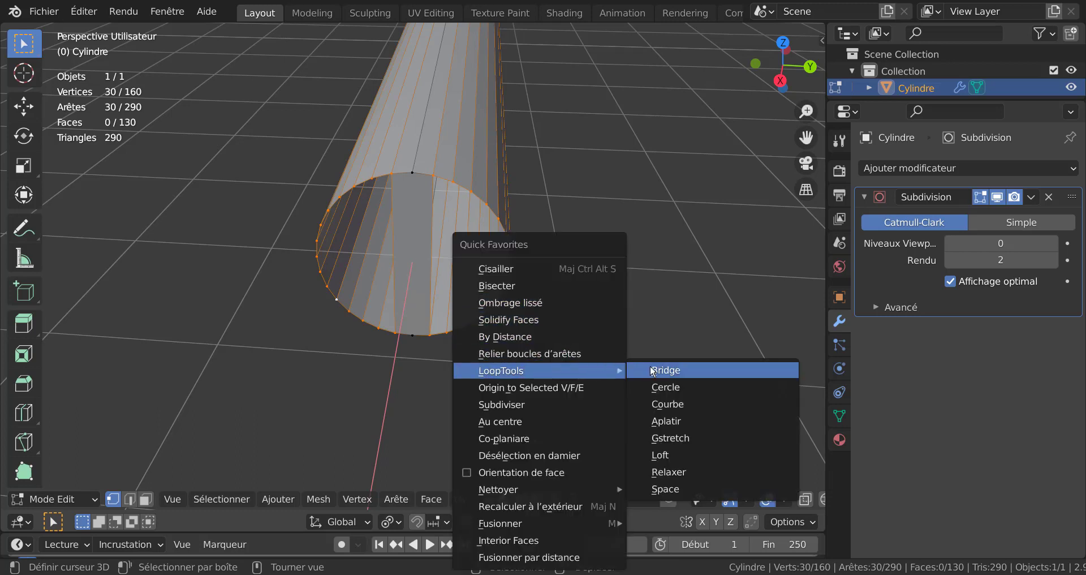
pyautogui.click(672, 387)
# Step: Scale the two rear loops along the Y axis from the top view with the Scale tool
pyautogui.scroll(-3, 617, 358)
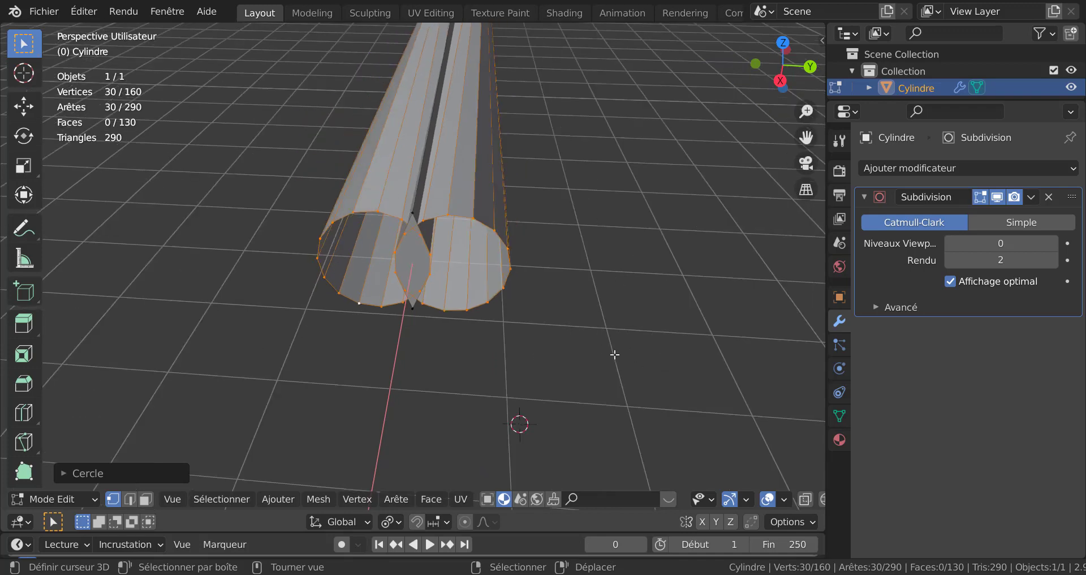
pyautogui.moveTo(615, 354)
pyautogui.mouseDown(button='middle')
pyautogui.moveTo(622, 383)
pyautogui.moveTo(621, 350)
pyautogui.mouseUp(button='middle')
pyautogui.scroll(2, 585, 359)
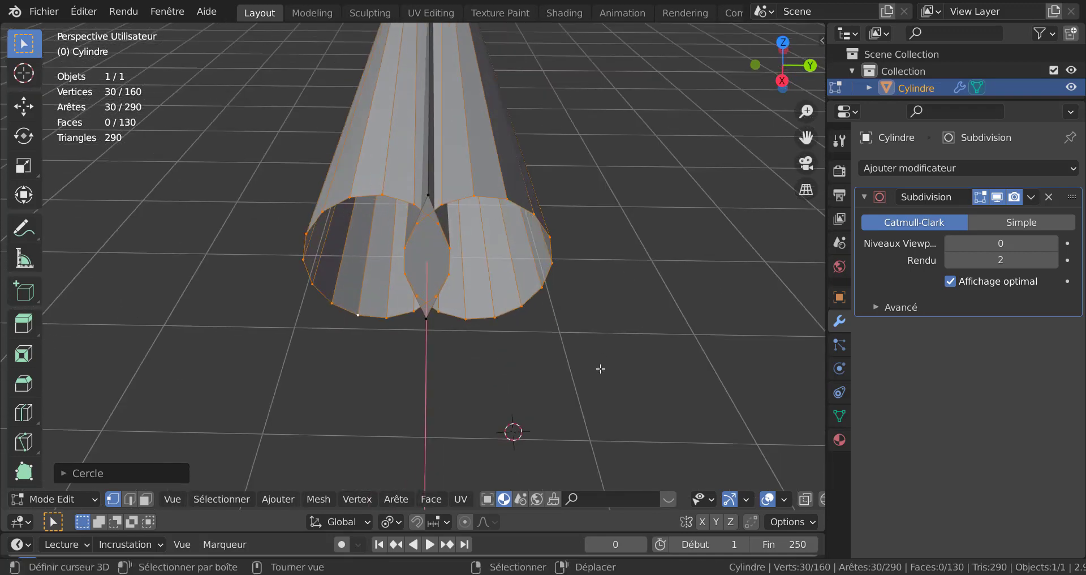
pyautogui.scroll(-2, 586, 356)
pyautogui.moveTo(560, 337); pyautogui.dragTo(458, 309, button='middle')
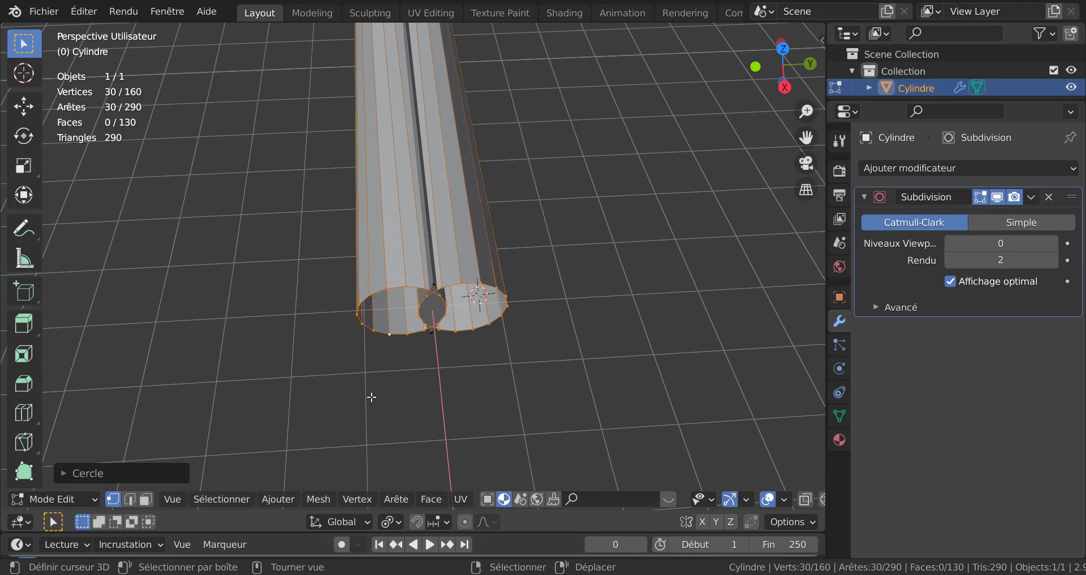
pyautogui.press('KP_7')
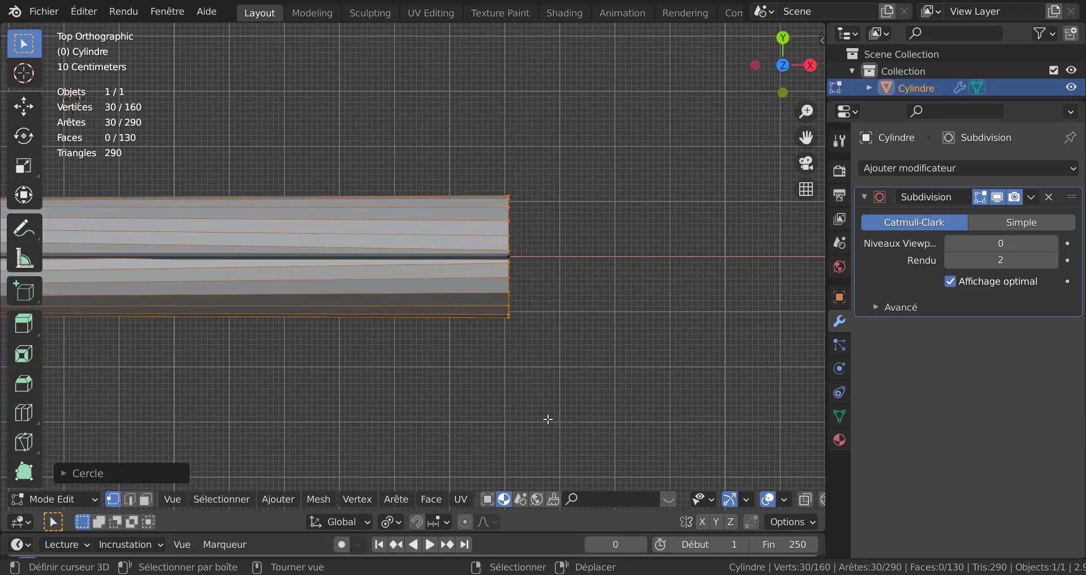
pyautogui.keyDown('shift'); pyautogui.moveTo(555, 382); pyautogui.dragTo(485, 383, button='middle'); pyautogui.keyUp('shift')
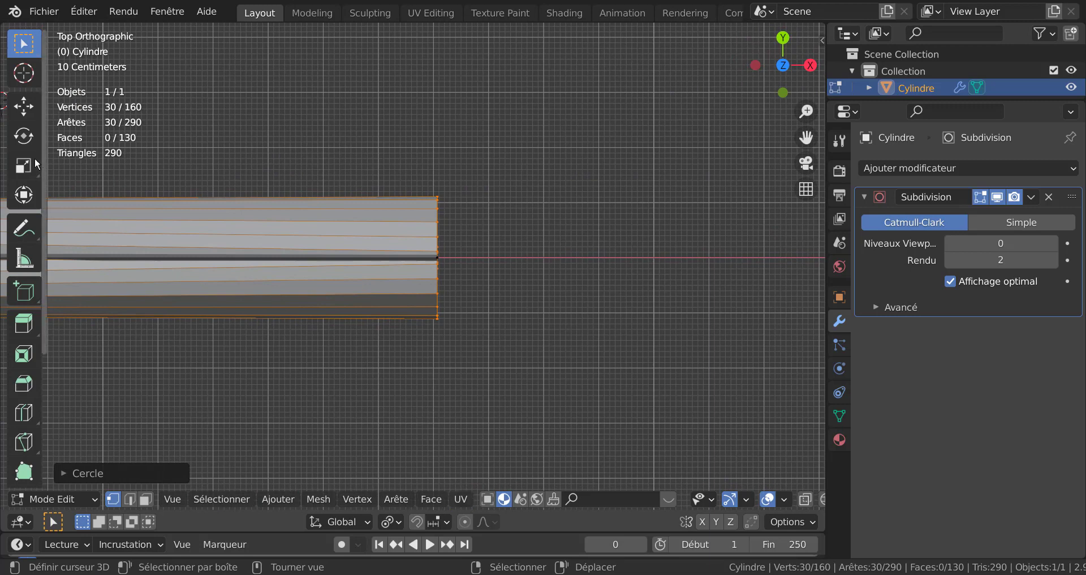
pyautogui.click(24, 165)
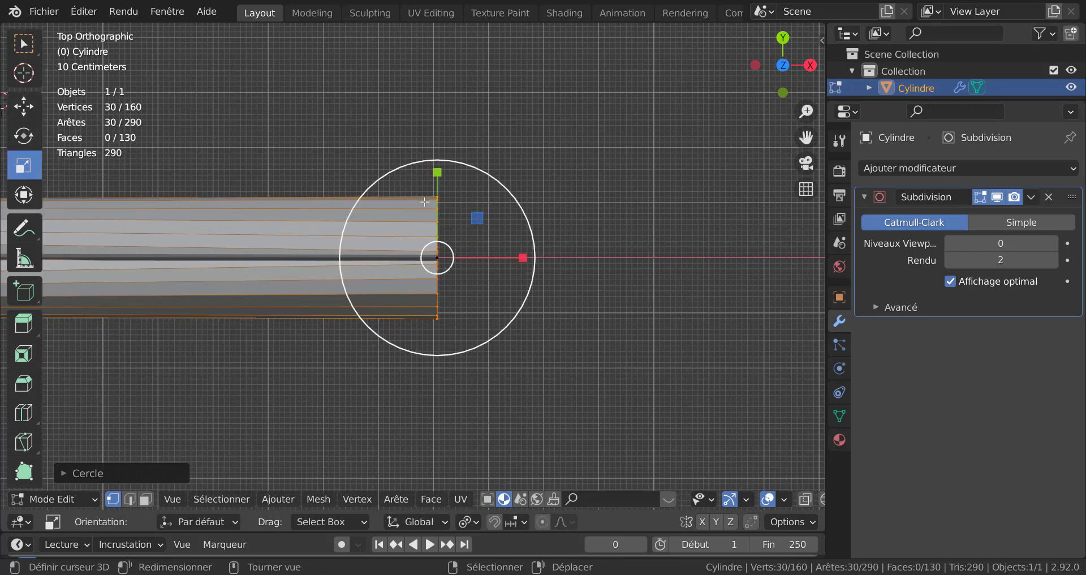
pyautogui.moveTo(437, 172); pyautogui.dragTo(427, 117)
pyautogui.moveTo(427, 117); pyautogui.dragTo(339, 123, button='middle')
# Step: Try scaling the rear loops along Y about the median point and undo the scale
pyautogui.scroll(3, 458, 193)
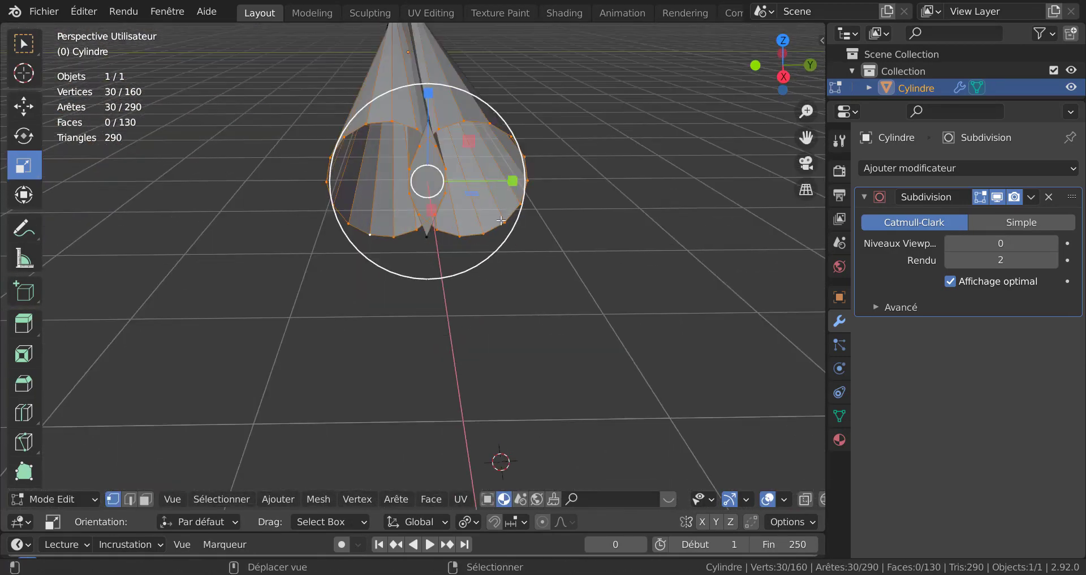
pyautogui.keyDown('shift'); pyautogui.moveTo(509, 194); pyautogui.dragTo(486, 263, button='middle'); pyautogui.keyUp('shift')
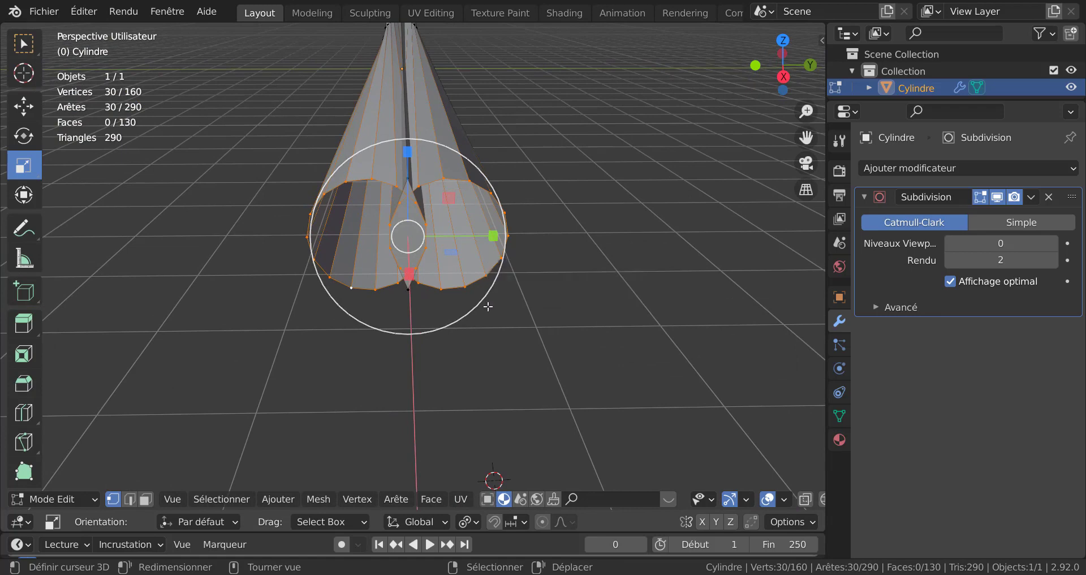
pyautogui.click(468, 521)
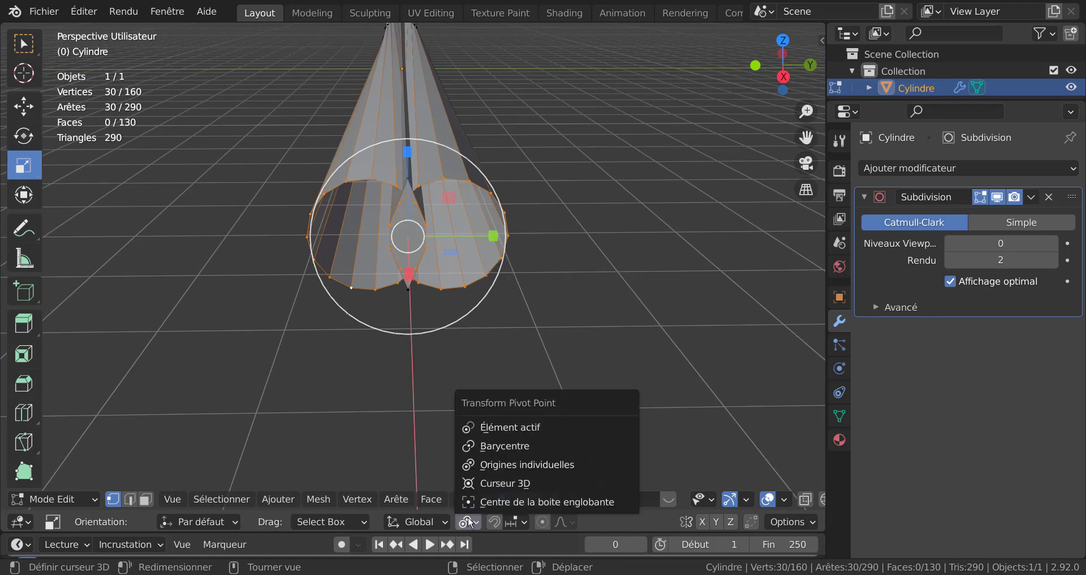
pyautogui.click(500, 447)
pyautogui.moveTo(492, 240); pyautogui.dragTo(539, 235)
pyautogui.hotkey('ctrl', 'z')
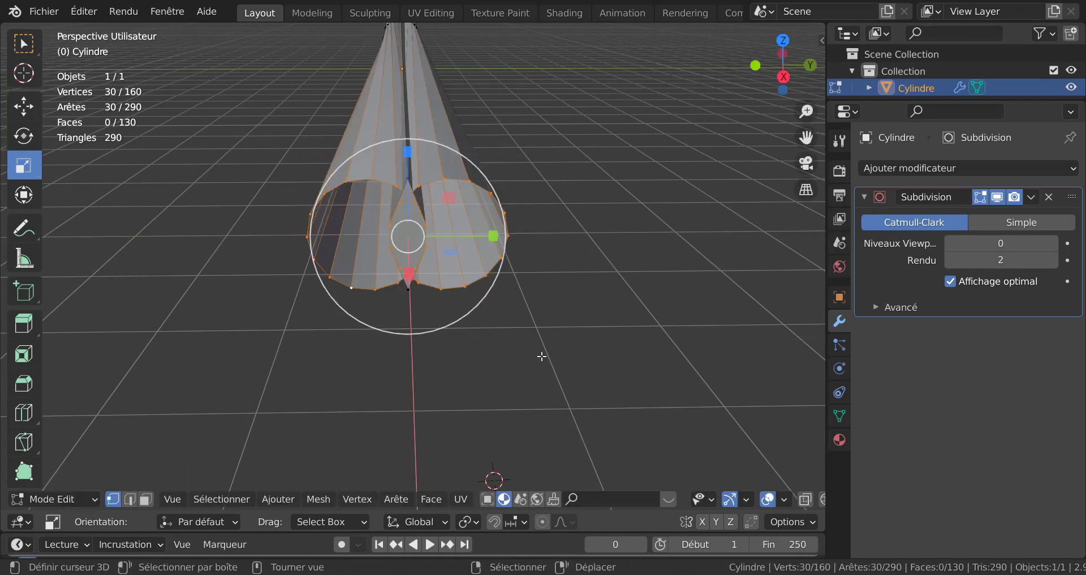
# Step: Move the right and left rear loops apart from each other along the Y axis in the side view
pyautogui.keyDown('alt'); pyautogui.click(473, 287); pyautogui.keyUp('alt')
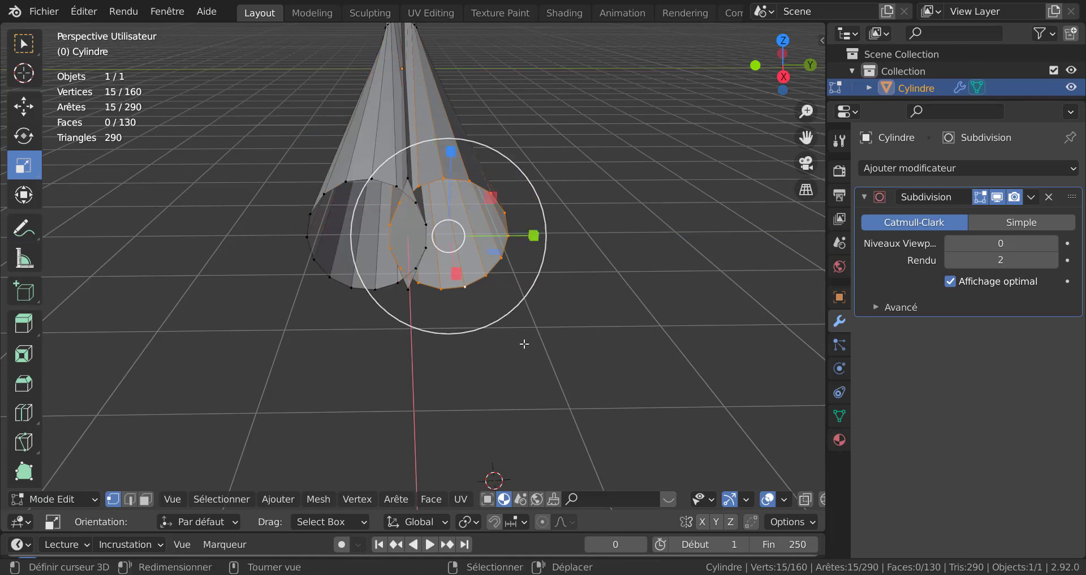
pyautogui.press('ctrl+KP_3')
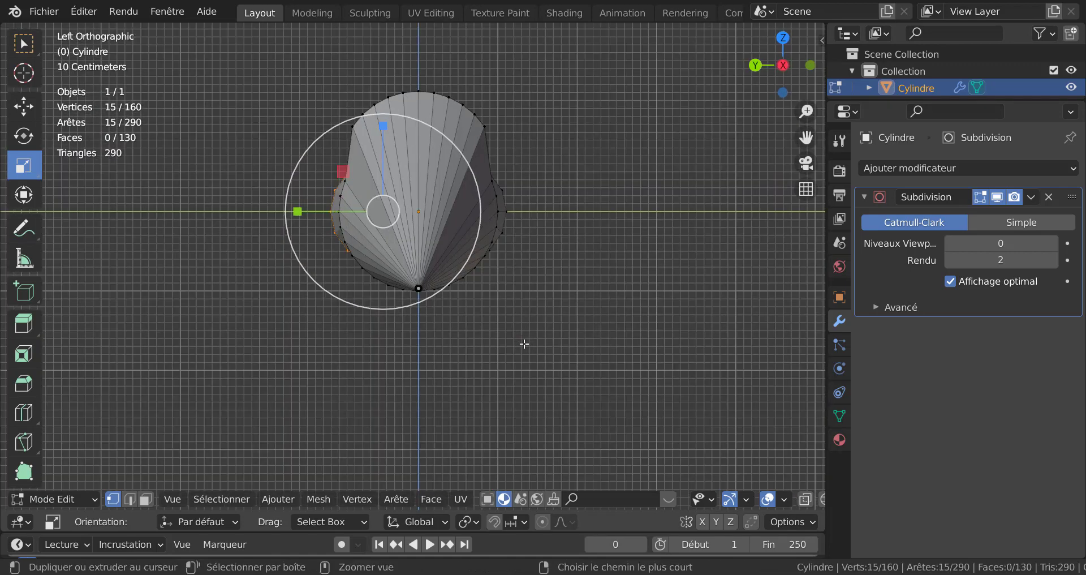
pyautogui.press('KP_3')
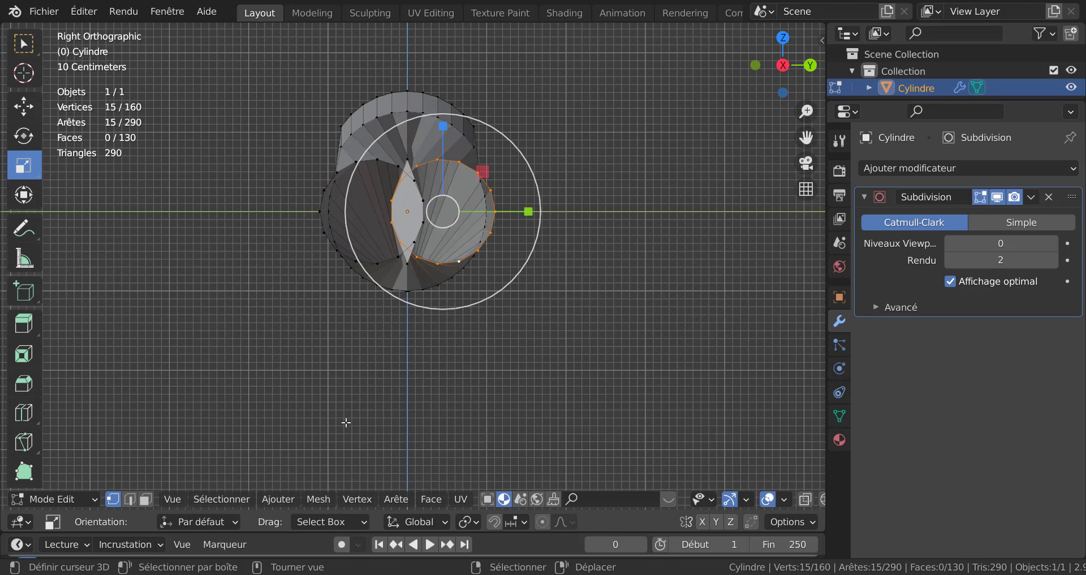
pyautogui.click(23, 106)
pyautogui.moveTo(531, 211); pyautogui.dragTo(583, 212)
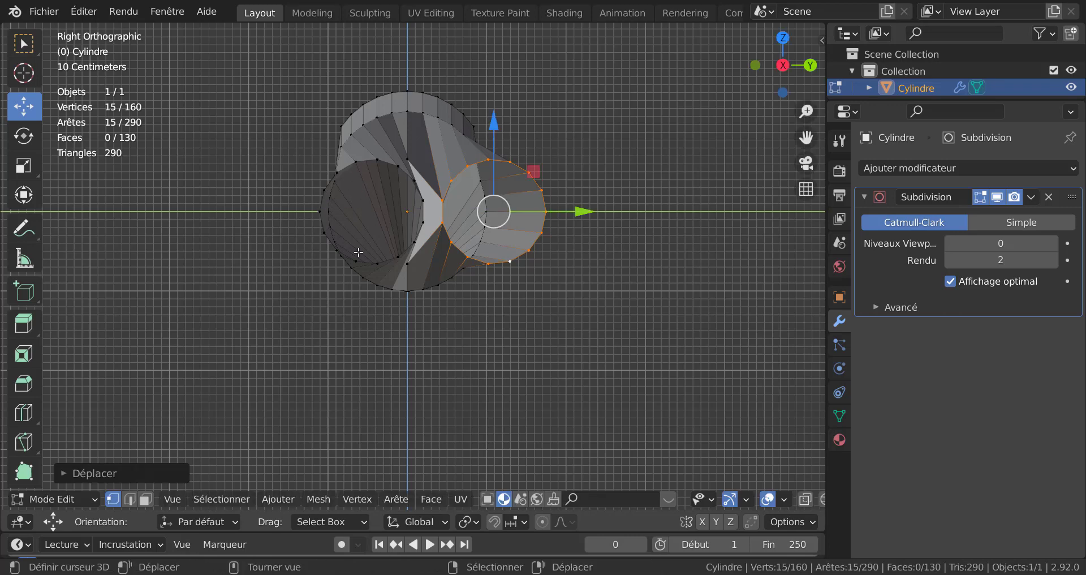
pyautogui.keyDown('alt'); pyautogui.click(364, 192); pyautogui.keyUp('alt')
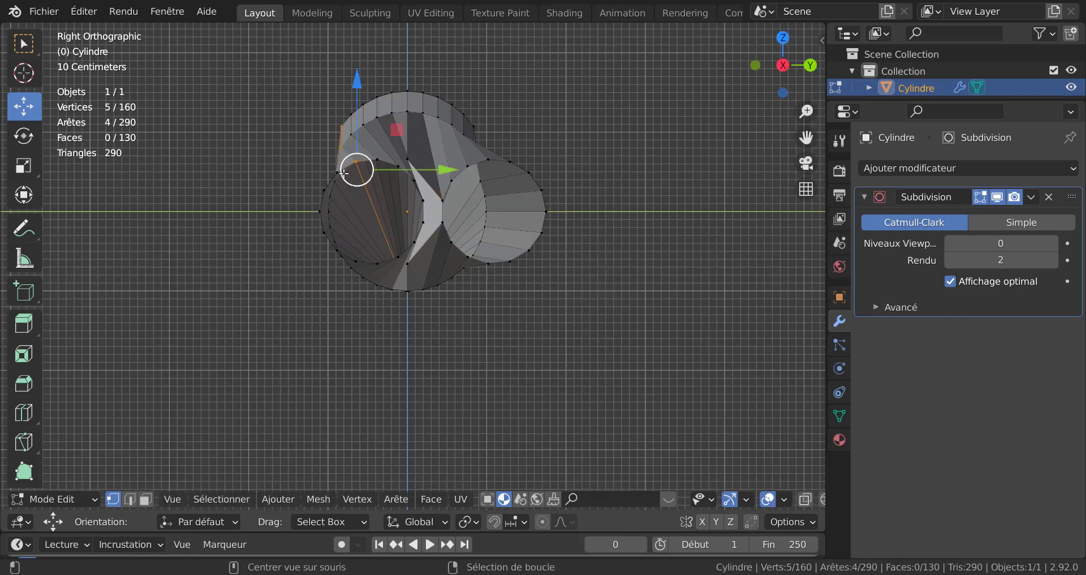
pyautogui.keyDown('alt'); pyautogui.click(363, 192); pyautogui.keyUp('alt')
pyautogui.moveTo(458, 212); pyautogui.dragTo(403, 216)
# Step: Check the smoothed twin rear nozzles in Object Mode and return to Edit Mode
pyautogui.press('Tab')
pyautogui.scroll(-2, 469, 226)
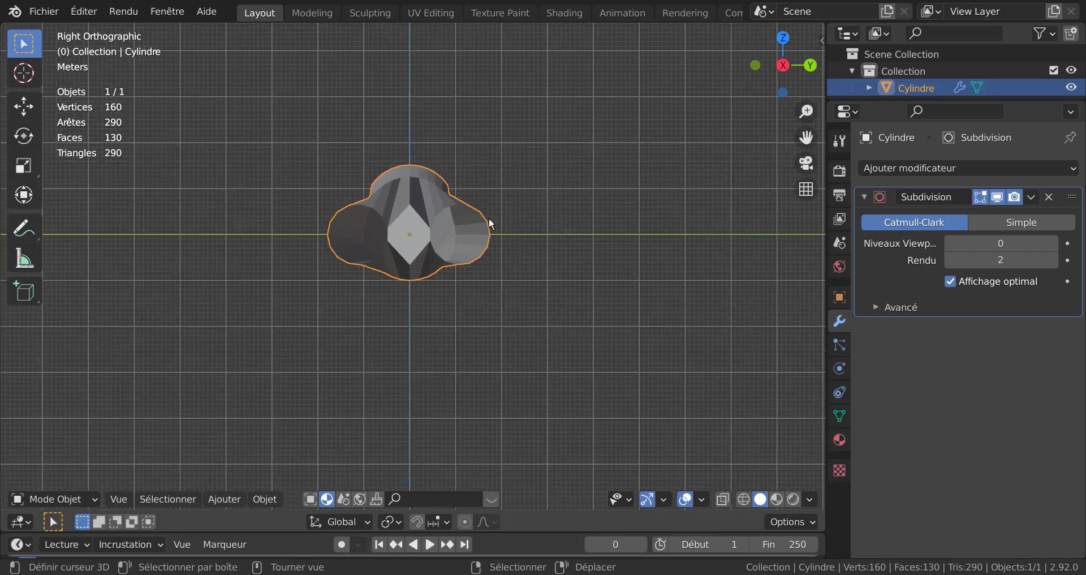
pyautogui.moveTo(488, 217); pyautogui.dragTo(485, 258, button='middle')
pyautogui.scroll(2, 449, 254)
pyautogui.press('Tab')
# Step: Select the two inner vertices between the rear nozzles and scale them down to about 0.23
pyautogui.click(421, 197)
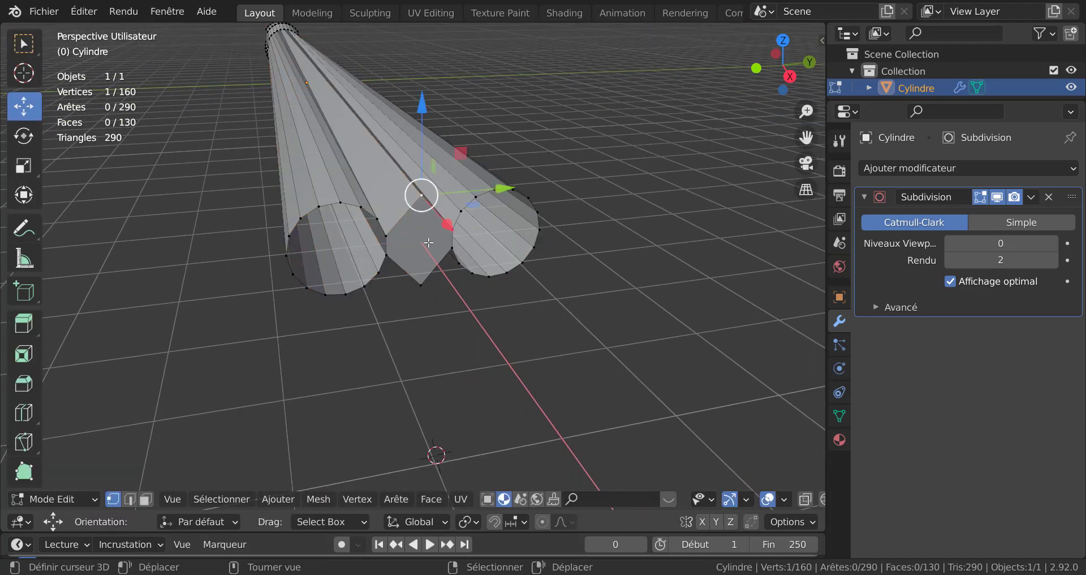
pyautogui.keyDown('shift'); pyautogui.click(420, 285); pyautogui.keyUp('shift')
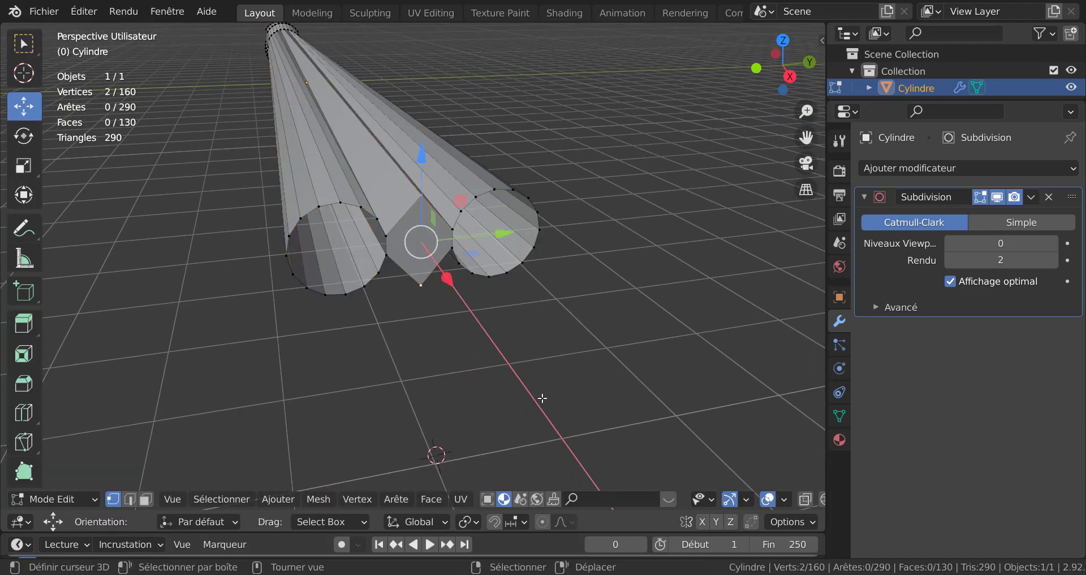
pyautogui.press('s')
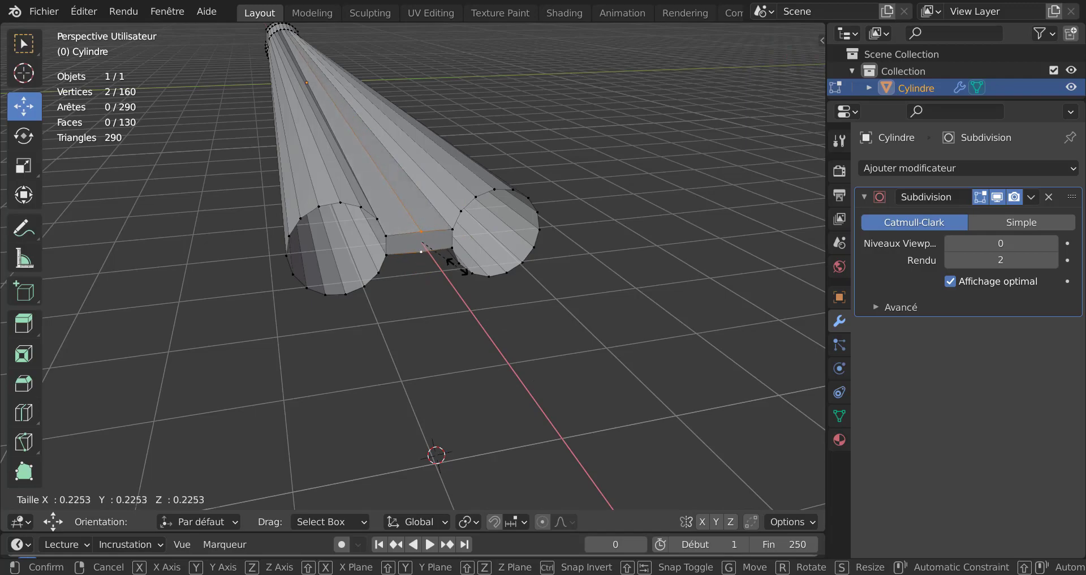
pyautogui.click(457, 264)
# Step: Insert an edge loop near the rear of the fuselage with Loop Cut and Slide
pyautogui.press('Tab')
pyautogui.moveTo(458, 315); pyautogui.dragTo(400, 356, button='middle')
pyautogui.scroll(3, 385, 339)
pyautogui.press('Tab')
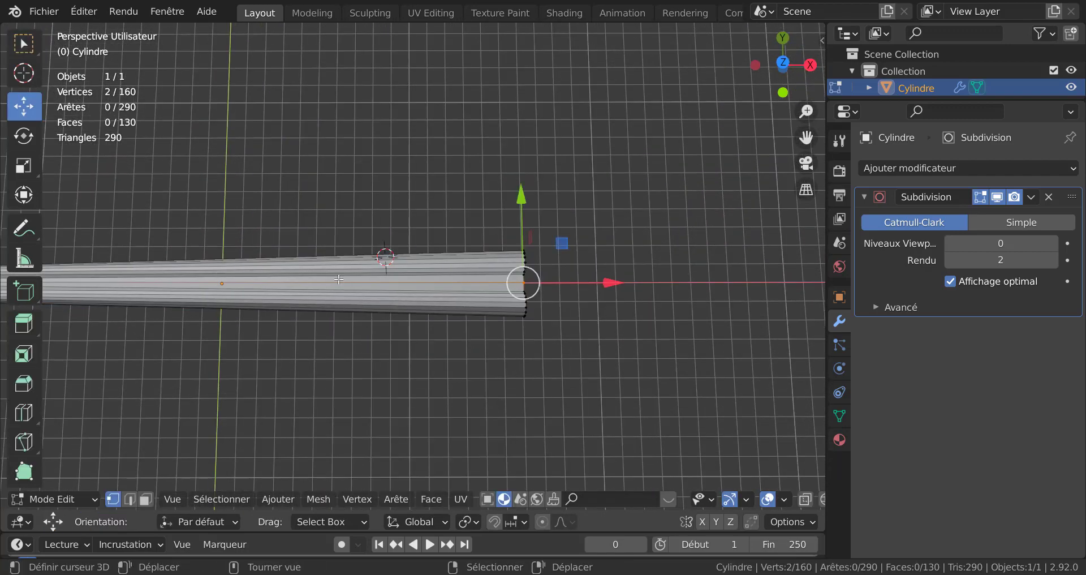
pyautogui.hotkey('ctrl', 'r')
pyautogui.click(333, 279)
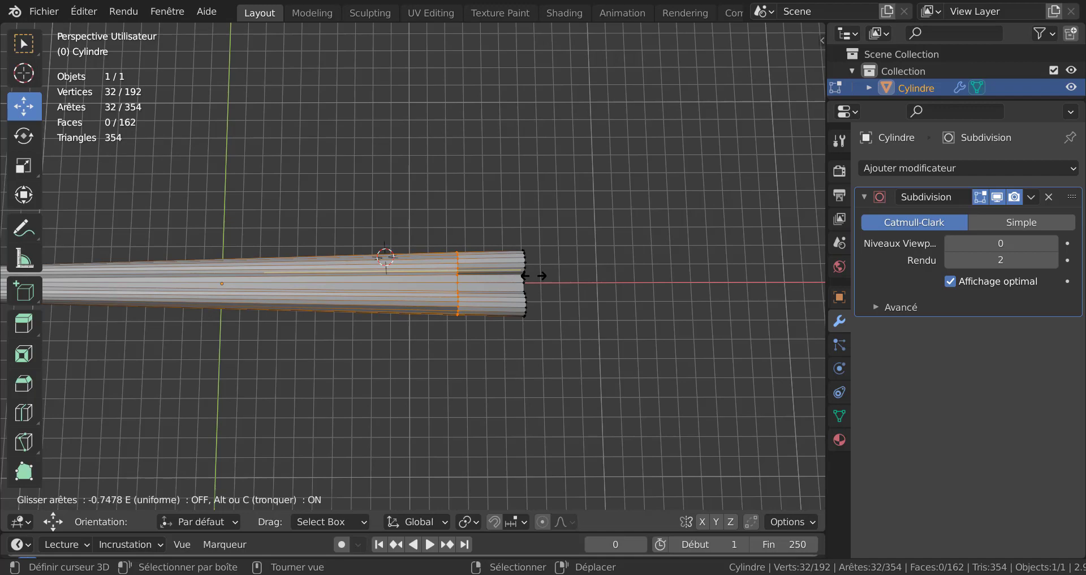
pyautogui.click(534, 276)
# Step: Scale the new edge loop along the Y axis by about 1.57
pyautogui.moveTo(518, 367); pyautogui.dragTo(440, 289, button='middle')
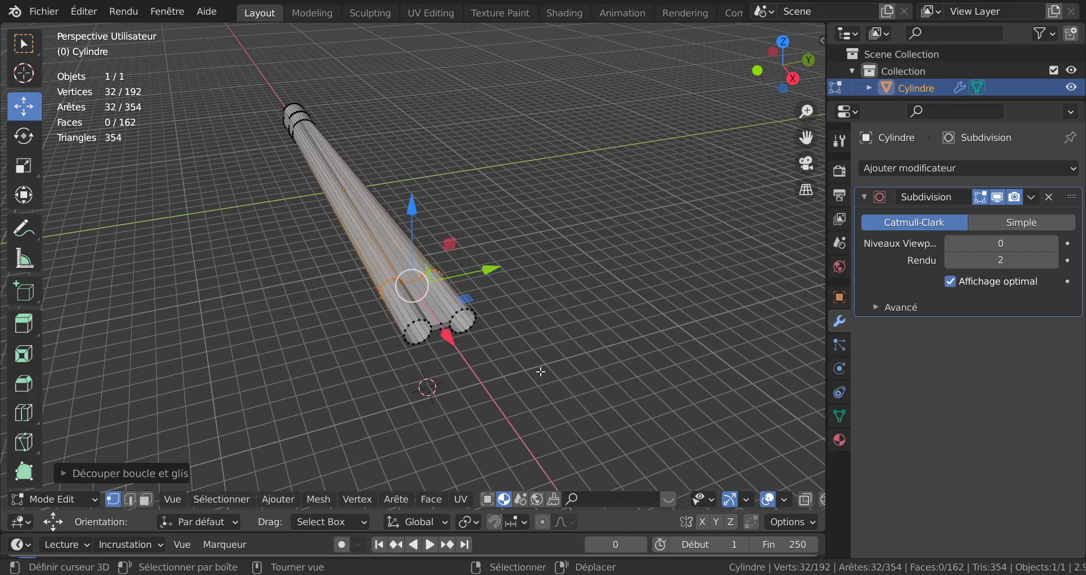
pyautogui.press('s')
pyautogui.press('y')
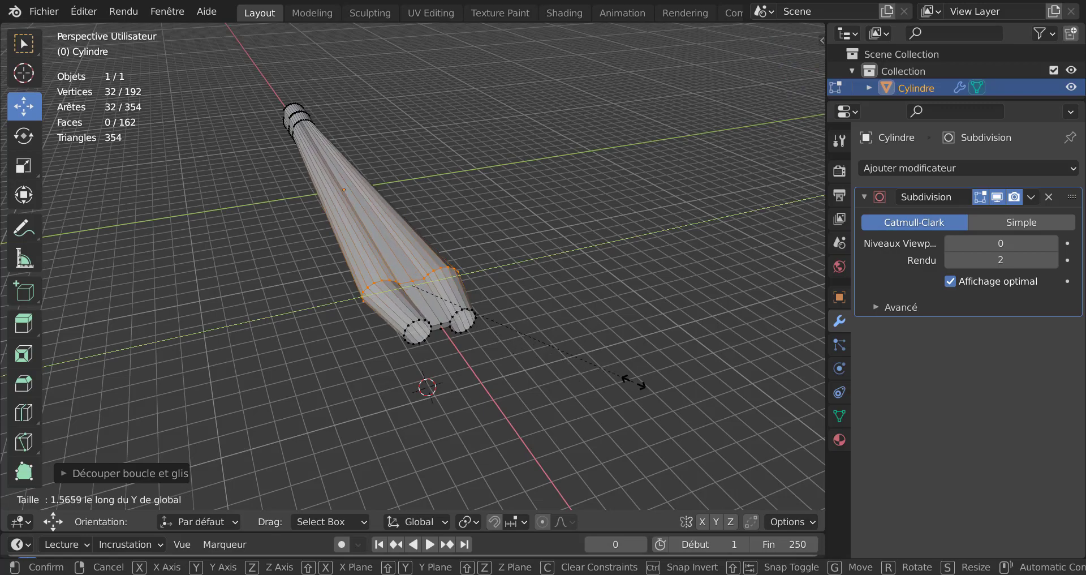
pyautogui.click(625, 380)
# Step: Circle-select the rear loops in X-ray and move them along the X axis in the front view
pyautogui.moveTo(504, 378); pyautogui.dragTo(585, 392, button='middle')
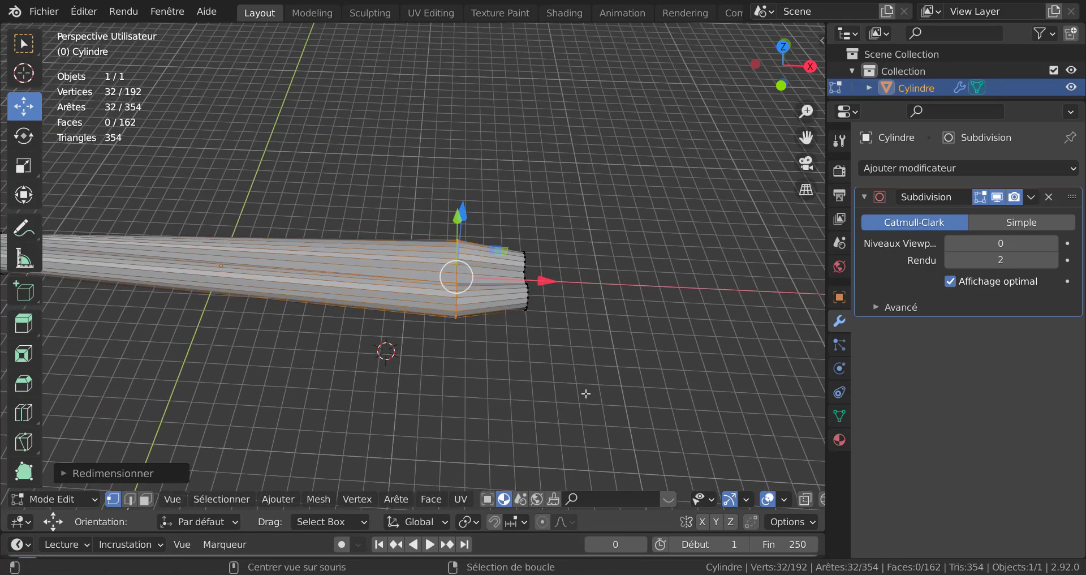
pyautogui.hotkey('alt', 'z')
pyautogui.press('c')
pyautogui.moveTo(537, 250); pyautogui.dragTo(494, 310)
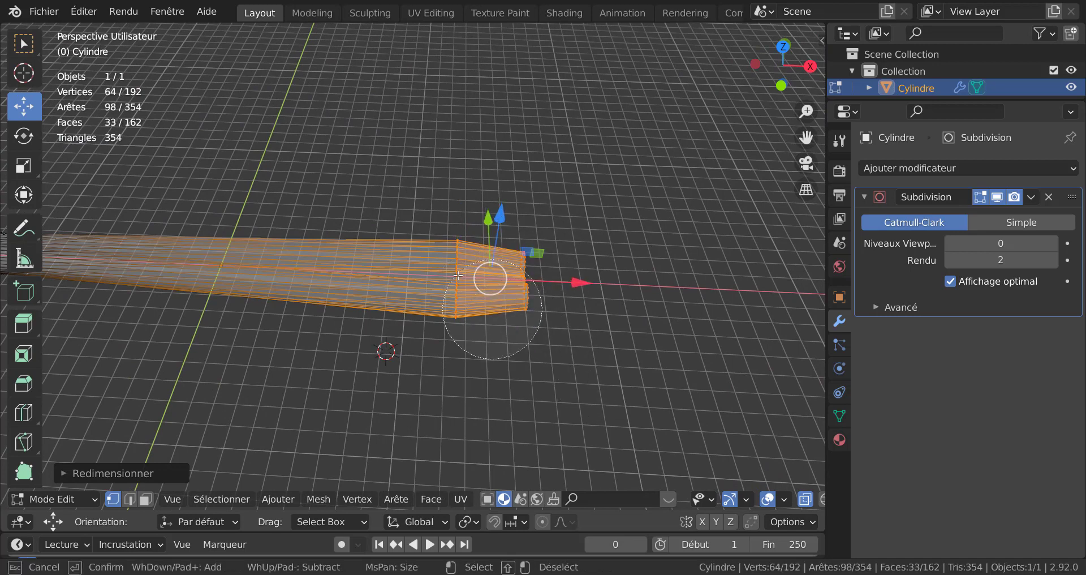
pyautogui.press('Escape')
pyautogui.press('KP_1')
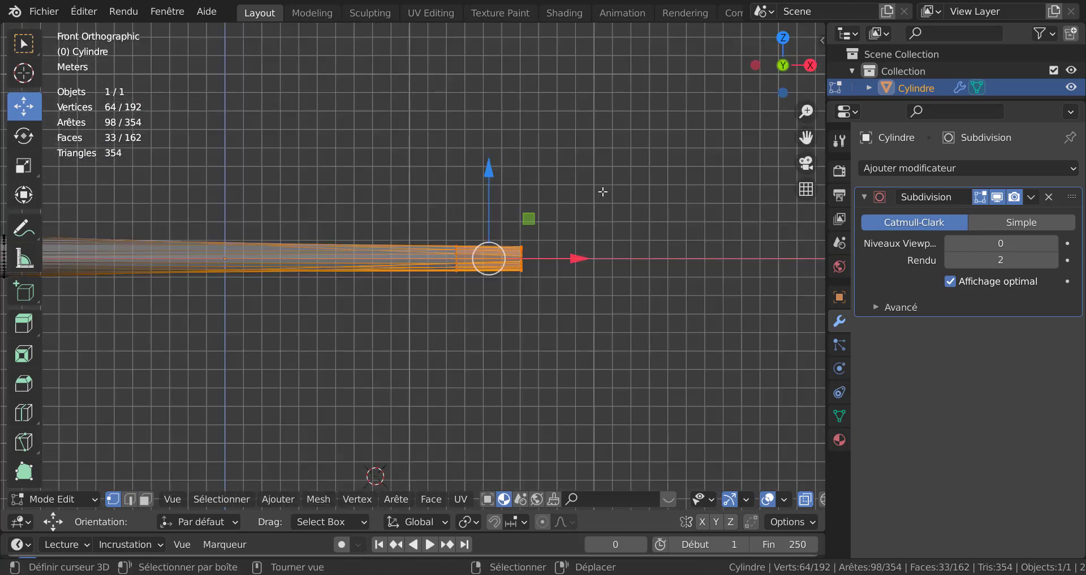
pyautogui.scroll(-1, 585, 260)
pyautogui.keyDown('shift'); pyautogui.moveTo(570, 289); pyautogui.dragTo(655, 282, button='middle'); pyautogui.keyUp('shift')
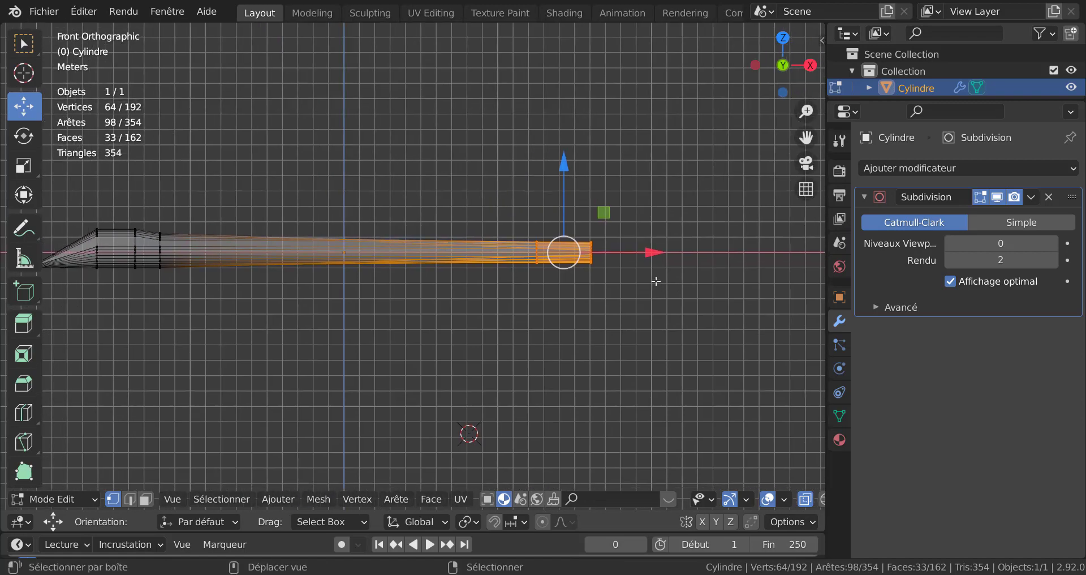
pyautogui.moveTo(655, 256); pyautogui.dragTo(487, 256)
# Step: Return to Object Mode and raise the Subdivision modifier's viewport levels to 2
pyautogui.moveTo(511, 253); pyautogui.dragTo(430, 359, button='middle')
pyautogui.press('Tab')
pyautogui.moveTo(548, 340); pyautogui.dragTo(701, 311, button='middle')
pyautogui.hotkey('alt', 'z')
pyautogui.click(1052, 243)
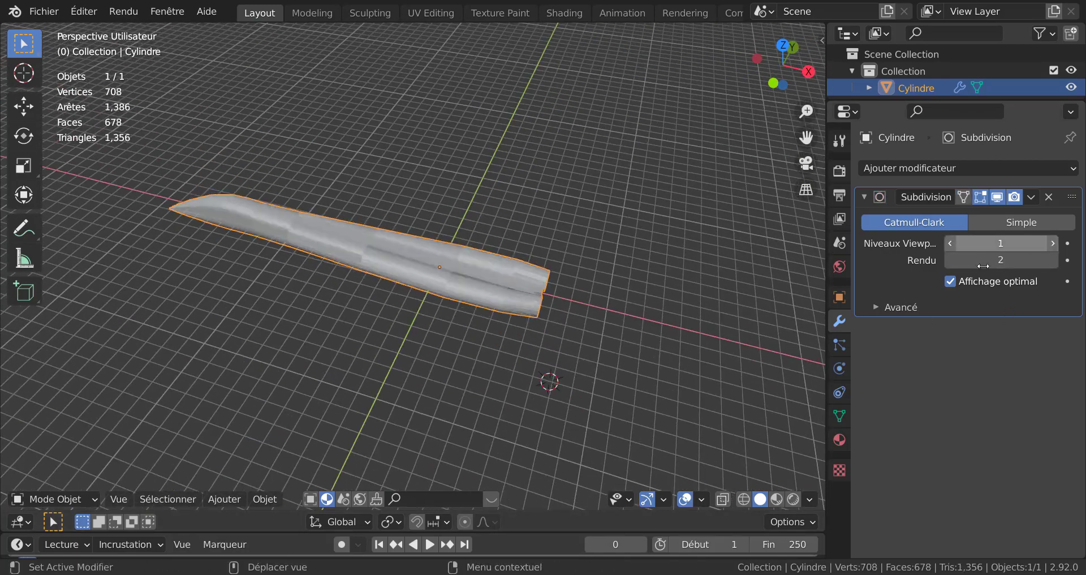
pyautogui.moveTo(594, 316); pyautogui.dragTo(751, 299, button='middle')
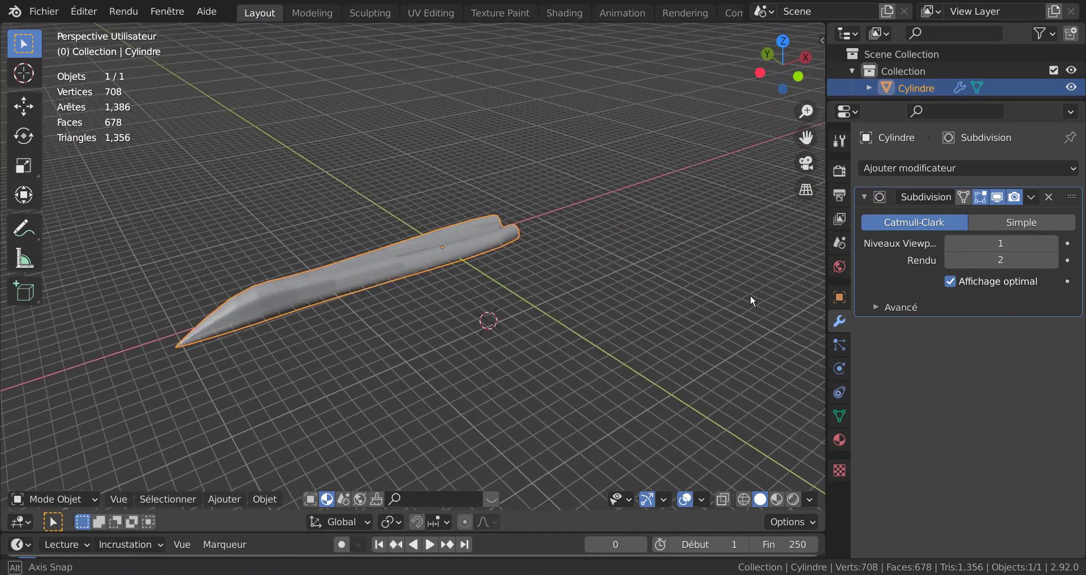
pyautogui.click(1052, 243)
# Step: Apply Shade Smooth to the fuselage object
pyautogui.moveTo(626, 338); pyautogui.dragTo(302, 273, button='middle')
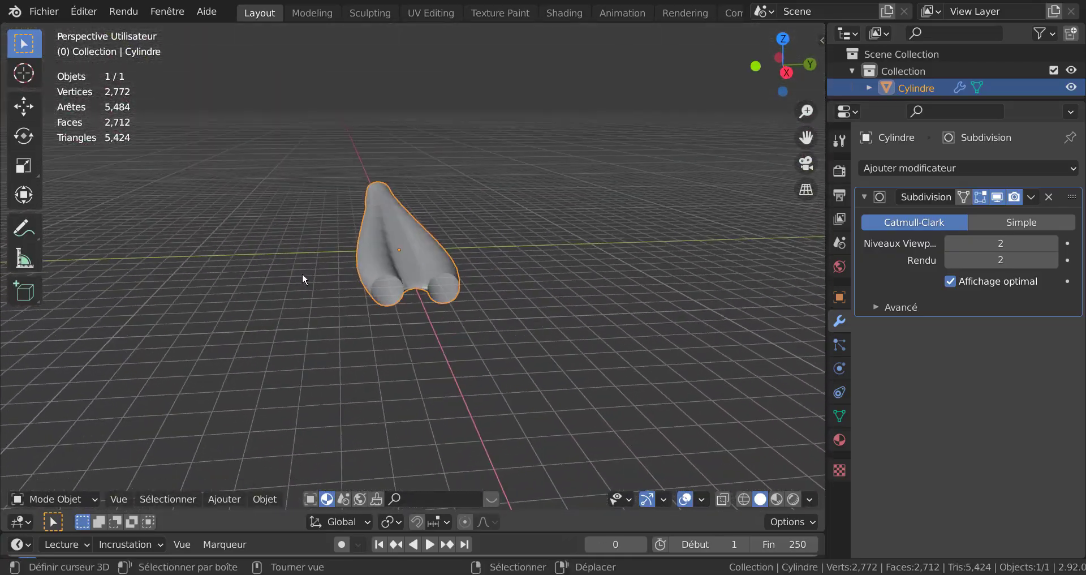
pyautogui.scroll(4, 302, 272)
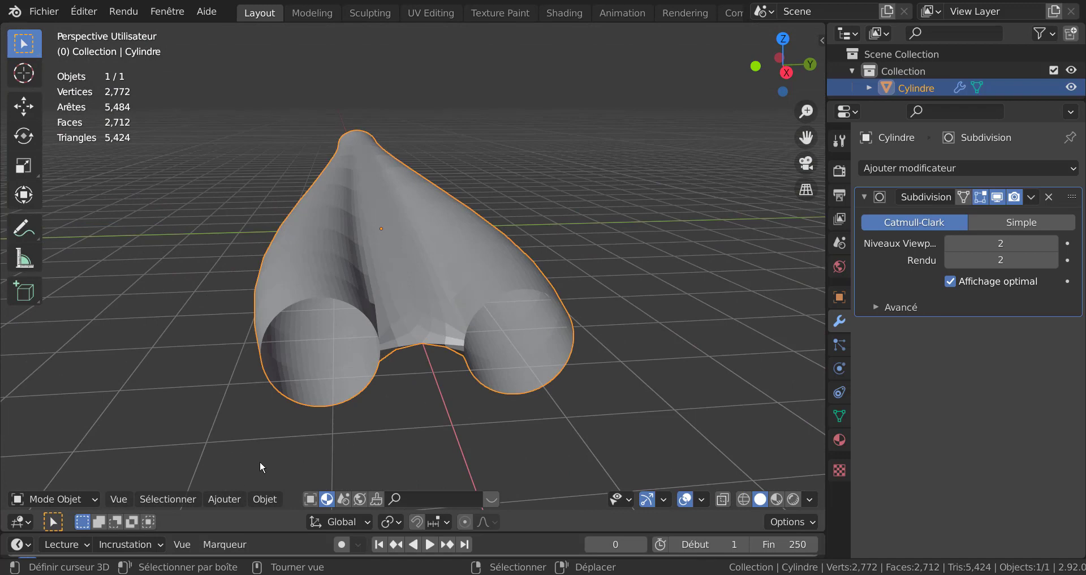
pyautogui.click(230, 498)
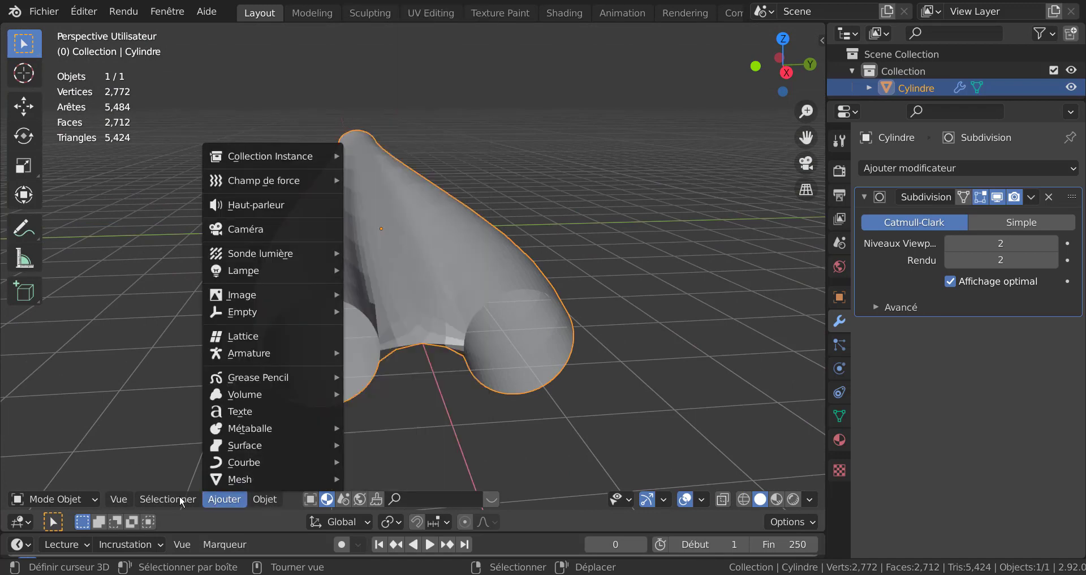
pyautogui.click(262, 499)
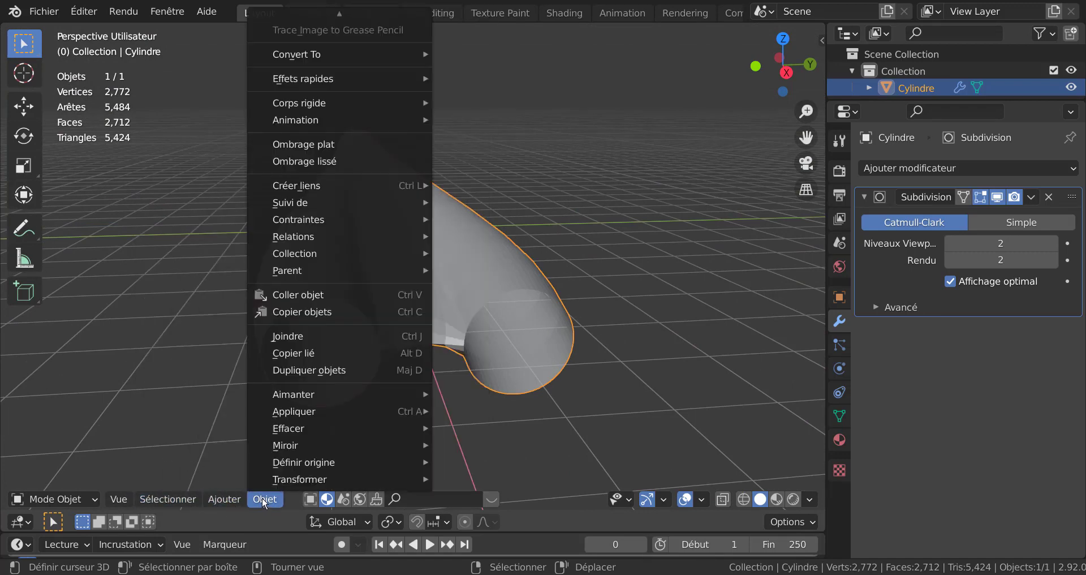
pyautogui.click(301, 160)
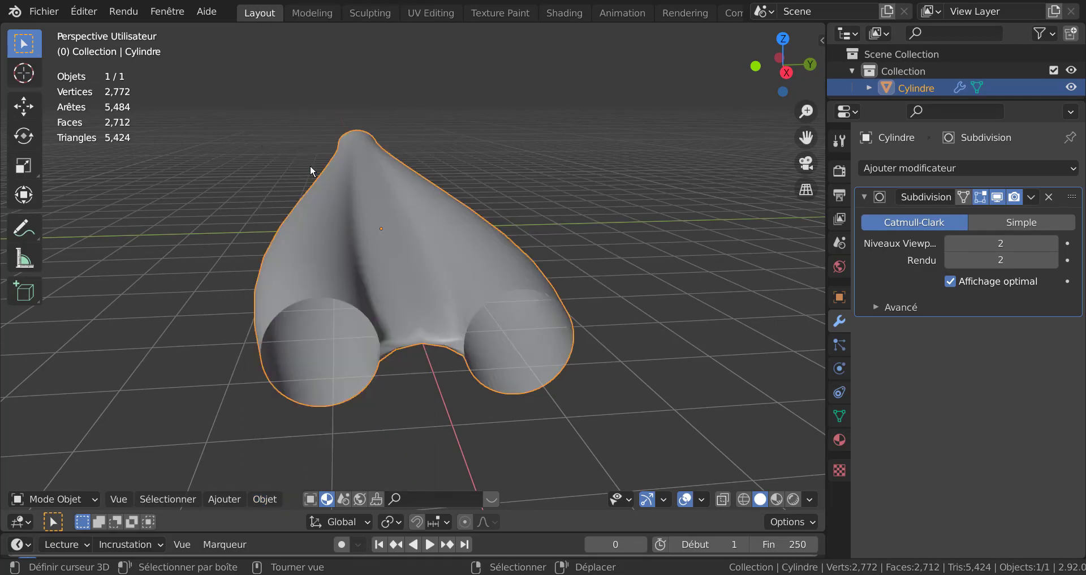
# Step: Add an edge loop just ahead of the rear nozzles and set the Subdivision viewport levels to 0
pyautogui.moveTo(310, 165); pyautogui.dragTo(351, 246, button='middle')
pyautogui.press('Tab')
pyautogui.moveTo(442, 315); pyautogui.dragTo(418, 324, button='middle')
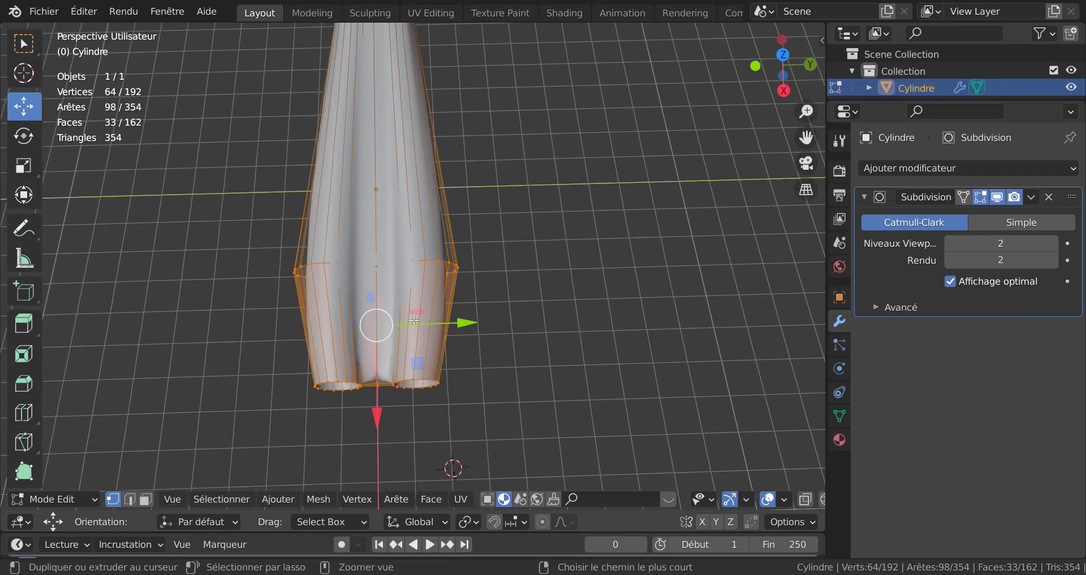
pyautogui.hotkey('ctrl', 'r')
pyautogui.click(416, 325)
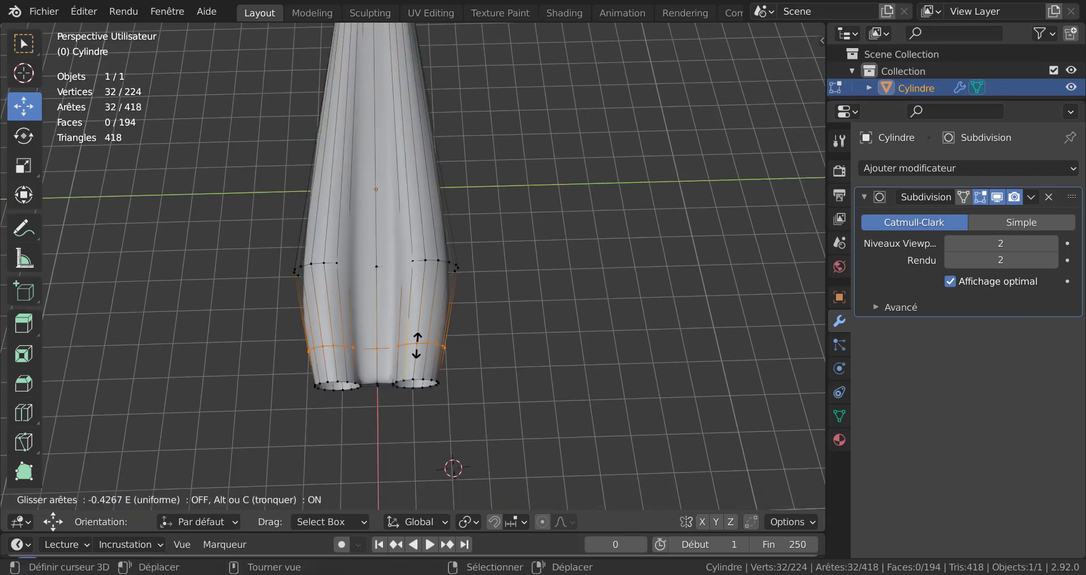
pyautogui.click(420, 368)
pyautogui.scroll(4, 497, 322)
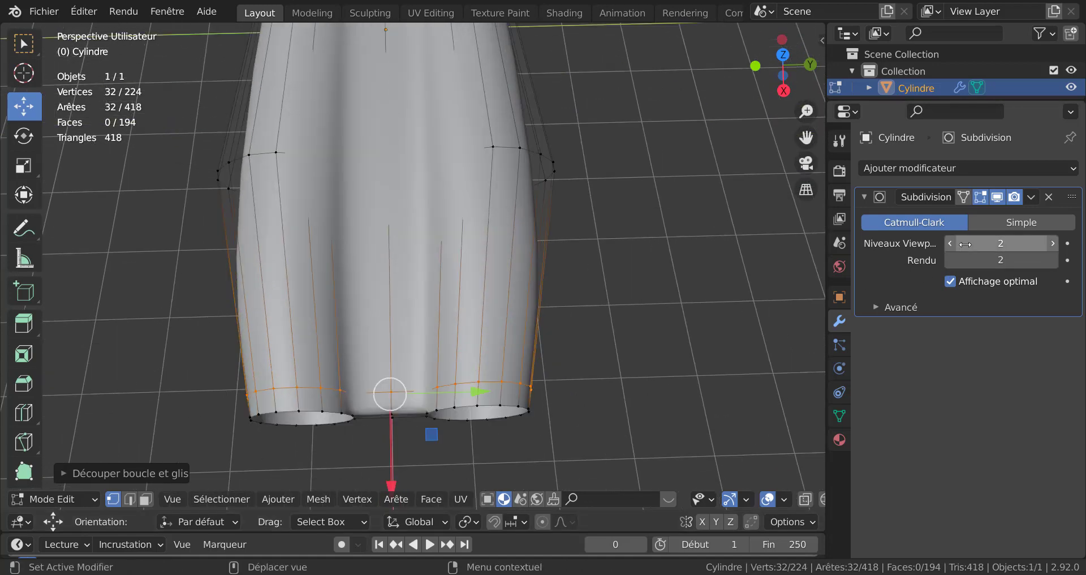
pyautogui.moveTo(965, 243); pyautogui.dragTo(928, 244)
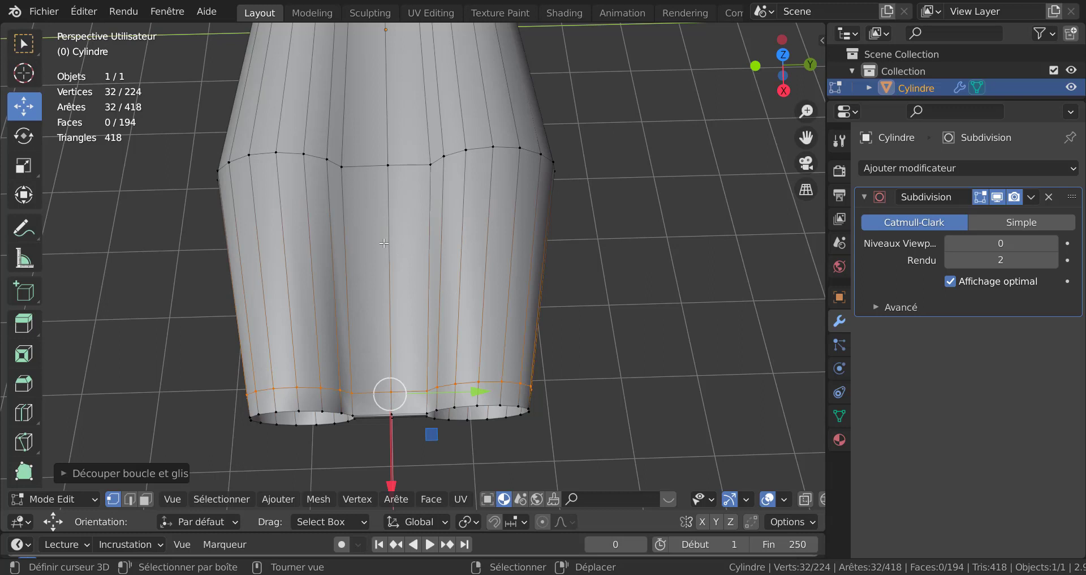
# Step: Bevel the central top edge of the rear fuselage into a narrow strip about 0.123 m wide
pyautogui.click(130, 498)
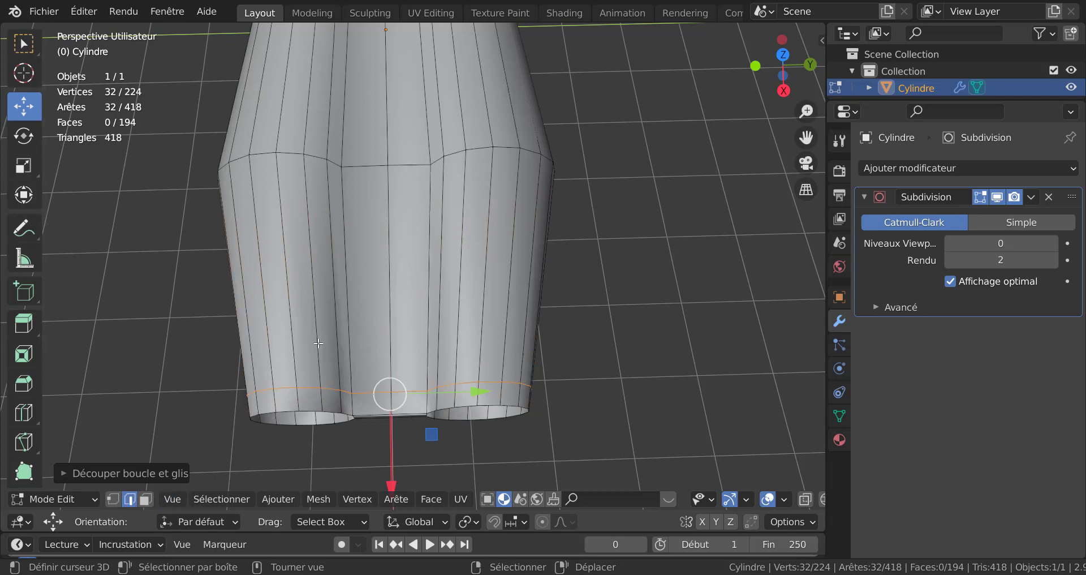
pyautogui.click(390, 270)
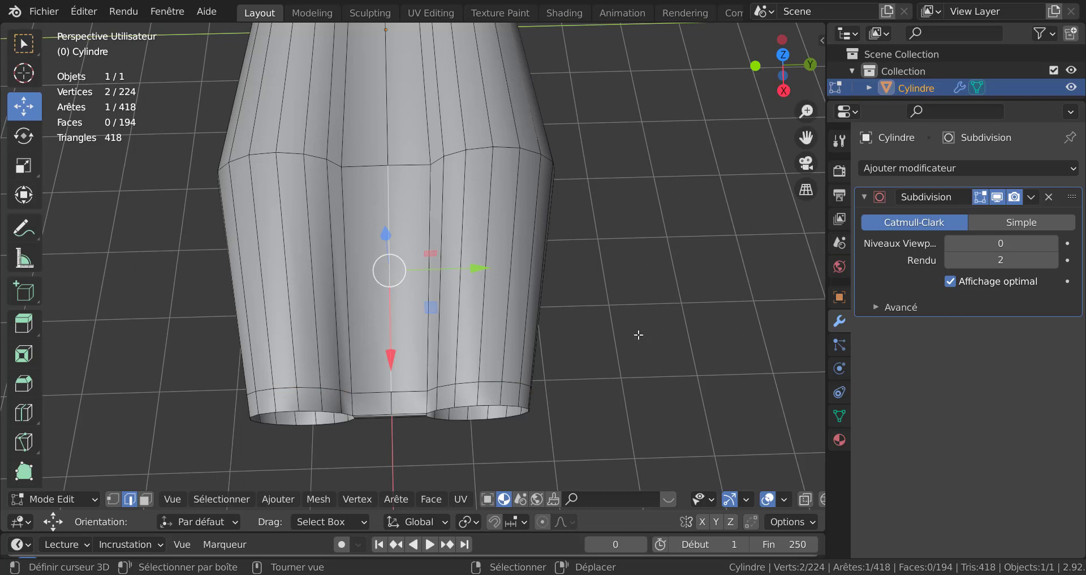
pyautogui.hotkey('ctrl', 'b')
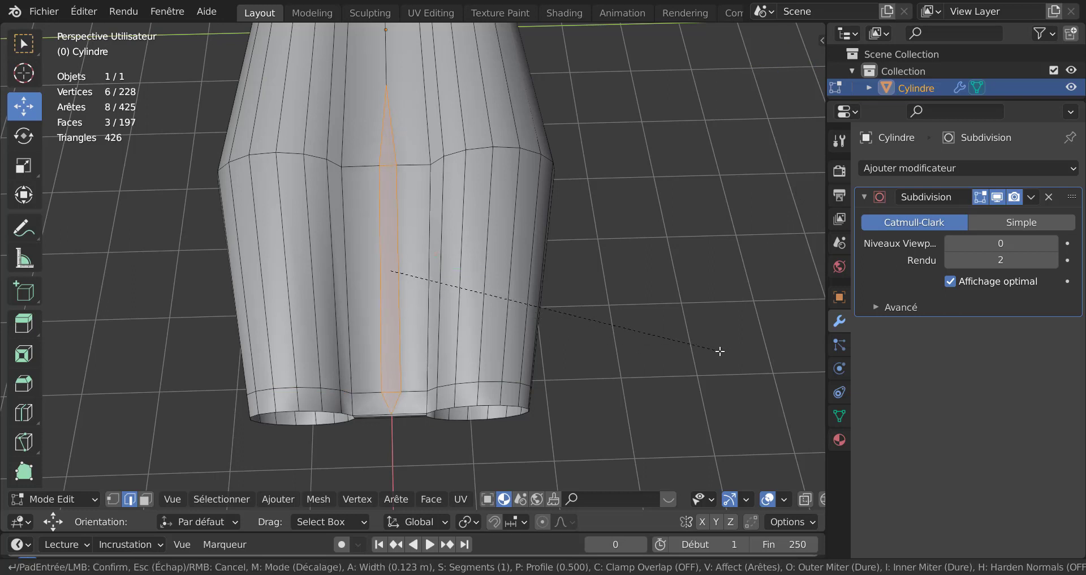
pyautogui.click(699, 355)
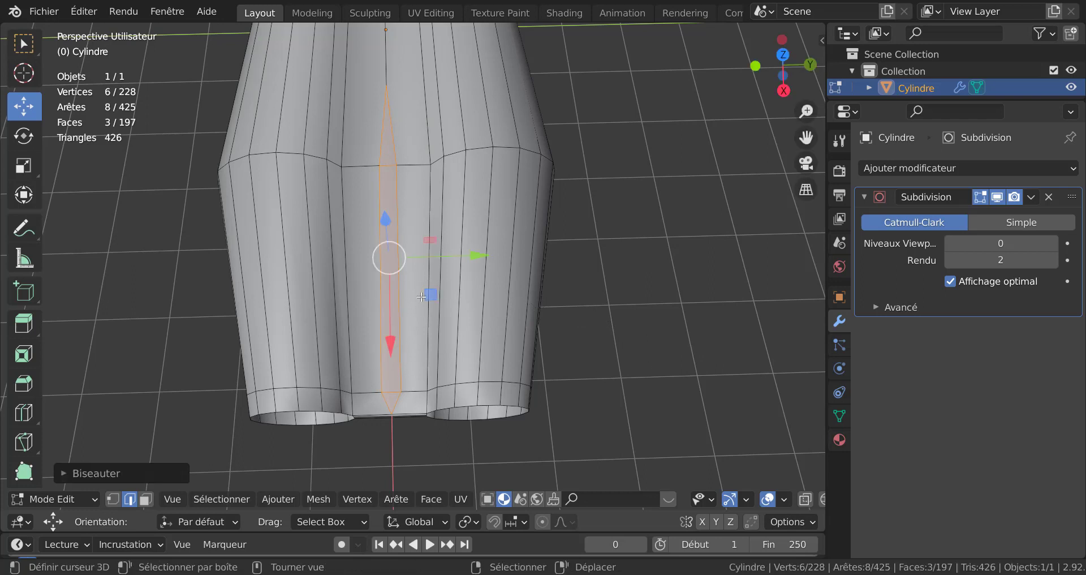
# Step: Select the narrow beveled face on top of the rear fuselage and switch to the front view
pyautogui.click(390, 296)
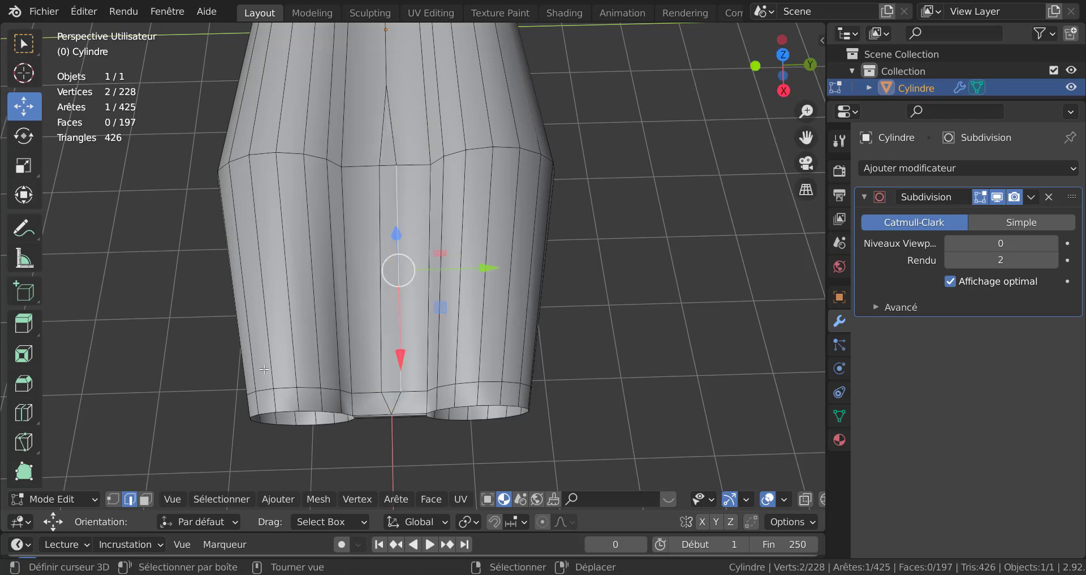
pyautogui.click(144, 499)
pyautogui.click(394, 289)
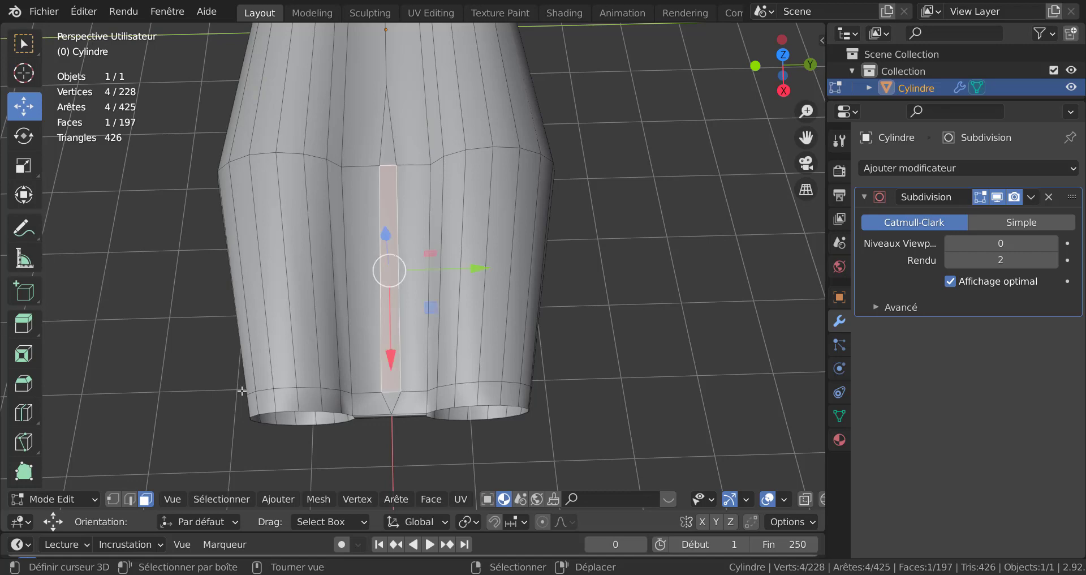
pyautogui.scroll(-3, 194, 406)
pyautogui.press('KP_1')
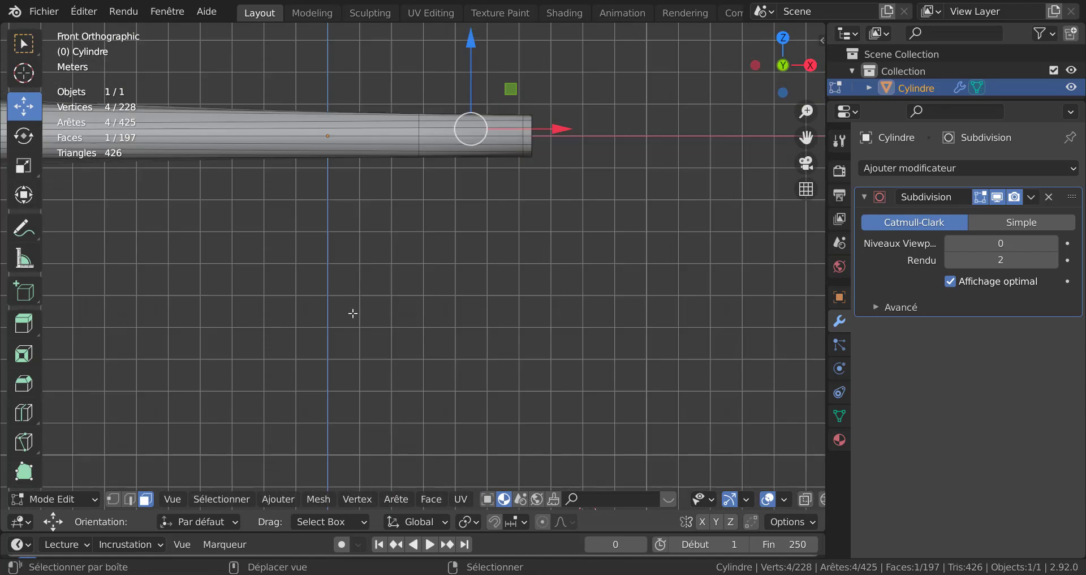
pyautogui.keyDown('shift'); pyautogui.moveTo(378, 326); pyautogui.dragTo(370, 434, button='middle'); pyautogui.keyUp('shift')
pyautogui.press('e')
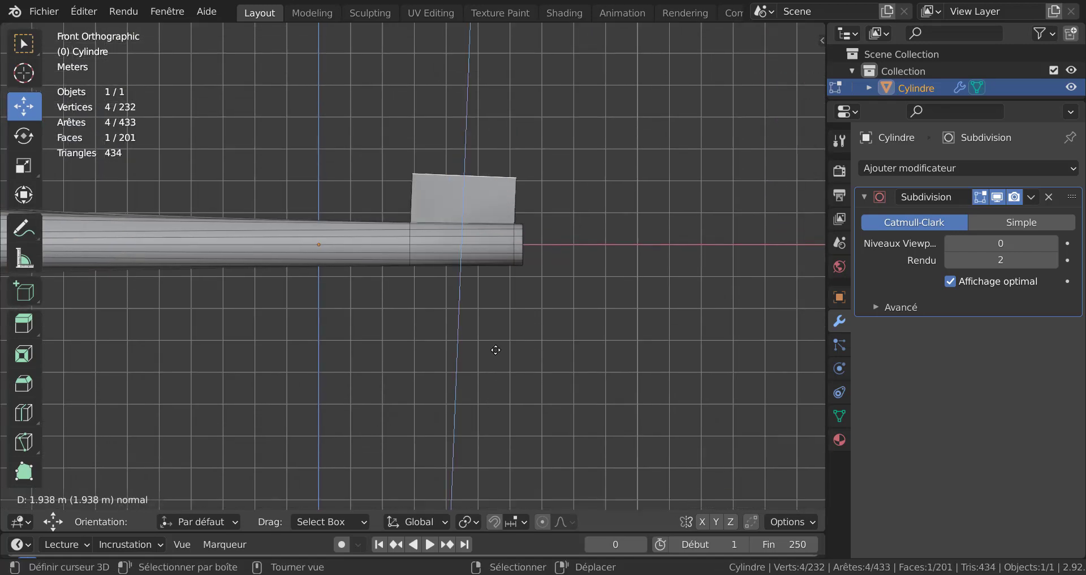
pyautogui.rightClick(502, 390)
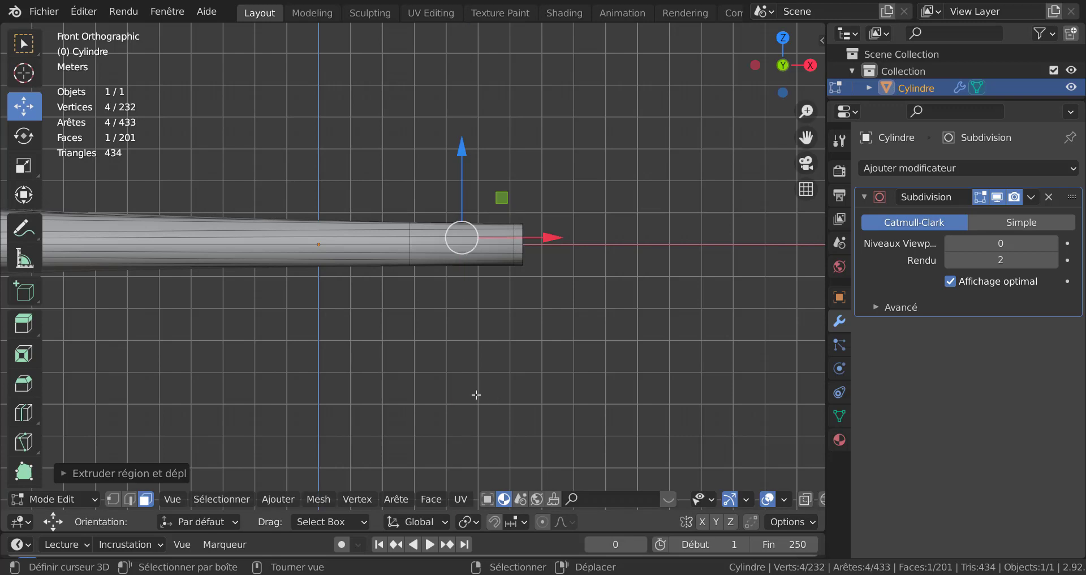
pyautogui.hotkey('ctrl', 'z')
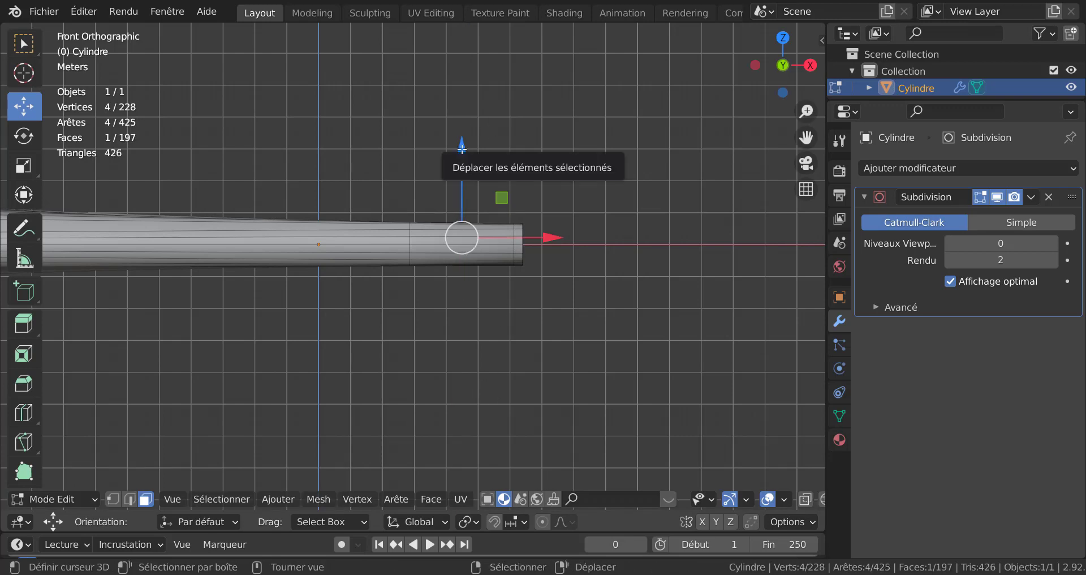
pyautogui.moveTo(462, 149)
pyautogui.mouseDown()
pyautogui.moveTo(465, 124)
pyautogui.moveTo(467, 159)
pyautogui.mouseUp()
# Step: Extrude the narrow face upward about 1.98 m as a tail fin and set viewport subdivision levels to 2
pyautogui.press('e')
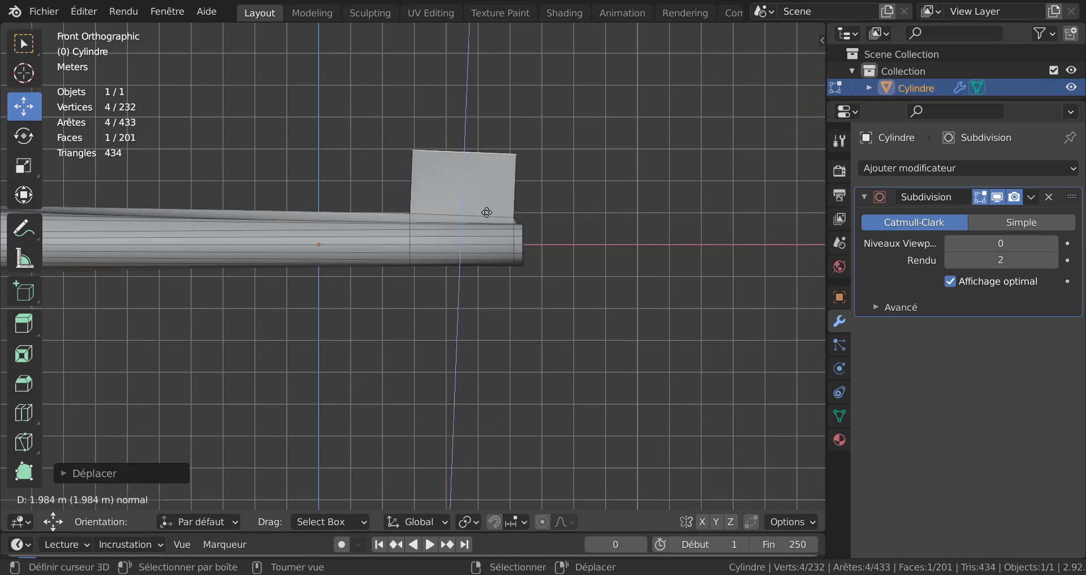
pyautogui.click(485, 225)
pyautogui.click(1052, 243)
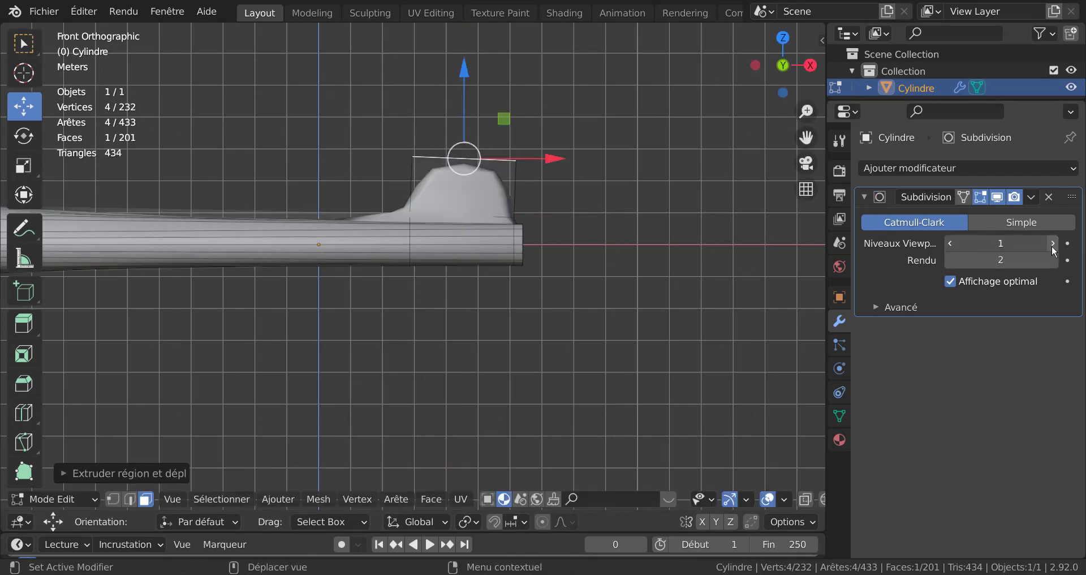
pyautogui.click(1052, 243)
pyautogui.moveTo(647, 305); pyautogui.dragTo(729, 337, button='middle')
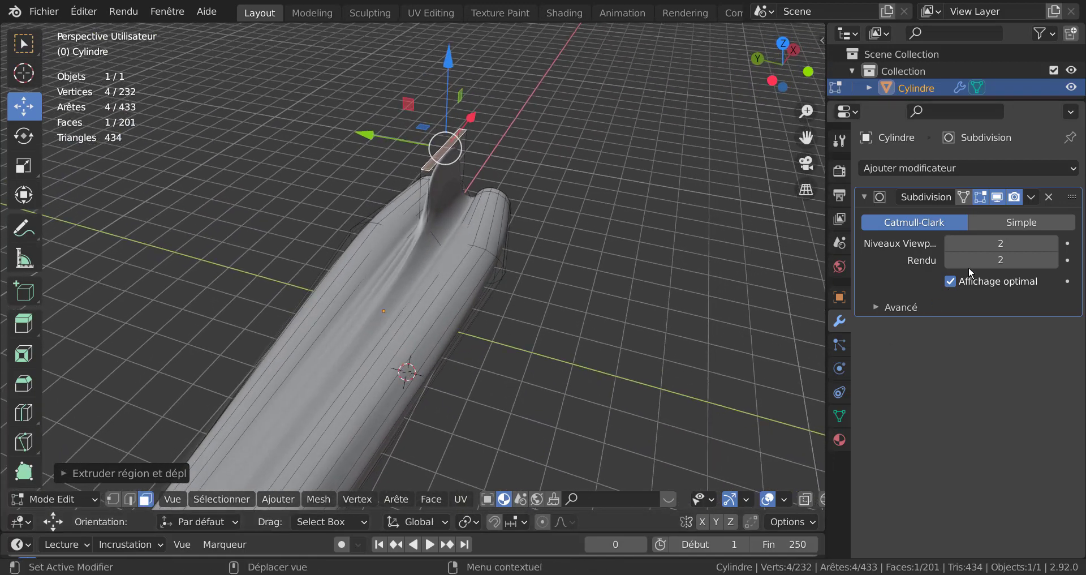
# Step: Set the Subdivision viewport levels to 0 and undo the tail fin extrusion
pyautogui.click(950, 243)
pyautogui.click(950, 242)
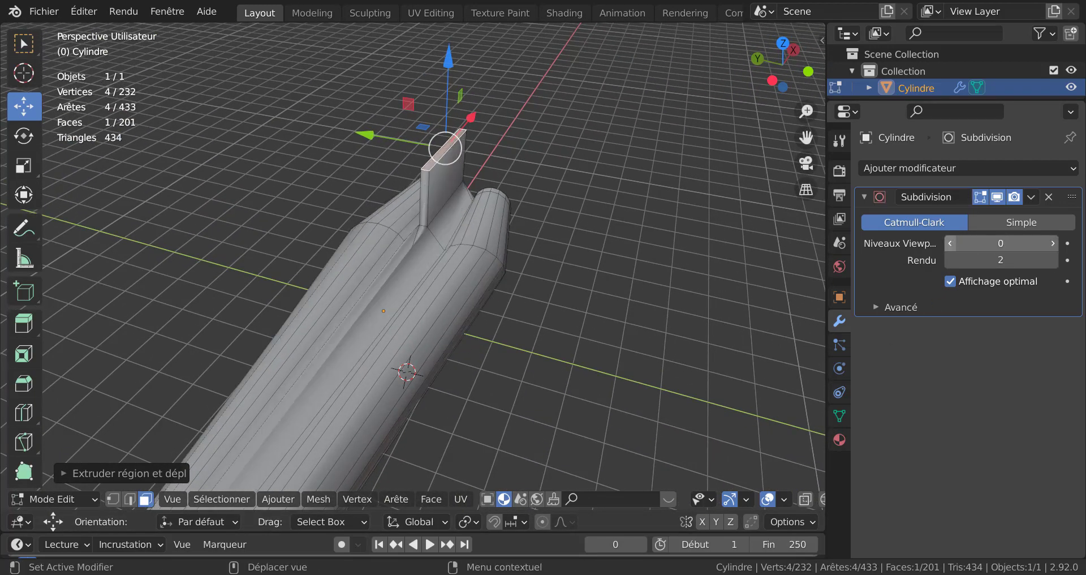
pyautogui.hotkey('ctrl', 'z')
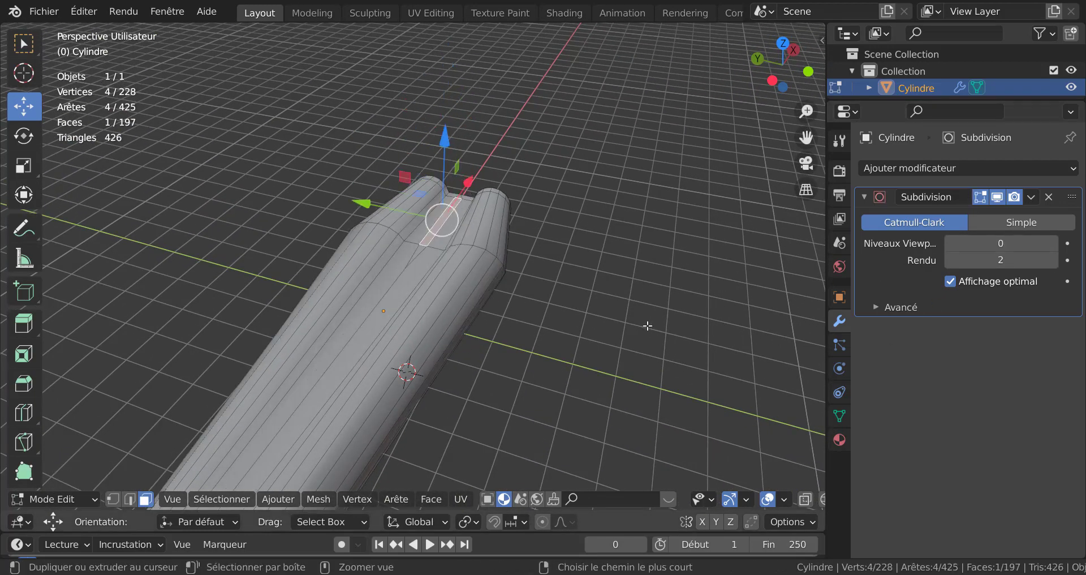
# Step: Set the Subdivision viewport levels back to 2
pyautogui.click(653, 329)
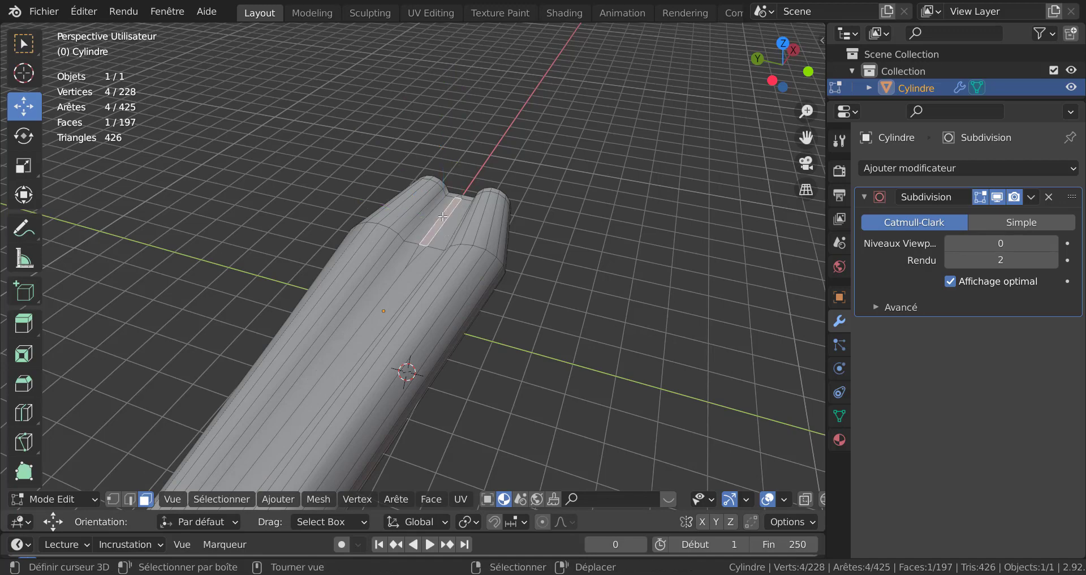
pyautogui.moveTo(441, 214); pyautogui.dragTo(509, 218, button='middle')
pyautogui.doubleClick(1050, 242)
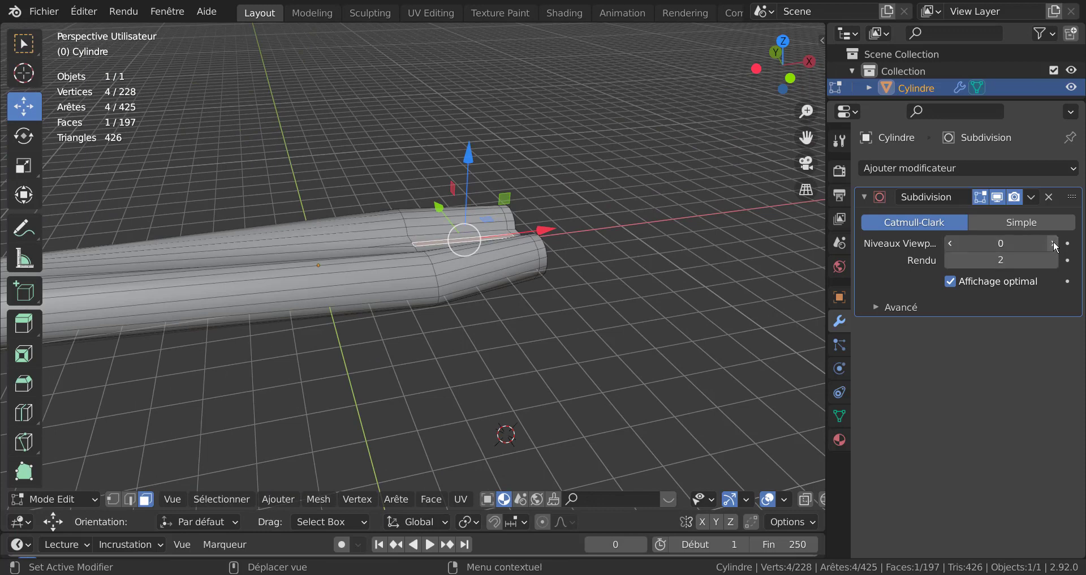
pyautogui.click(1053, 242)
pyautogui.click(1054, 243)
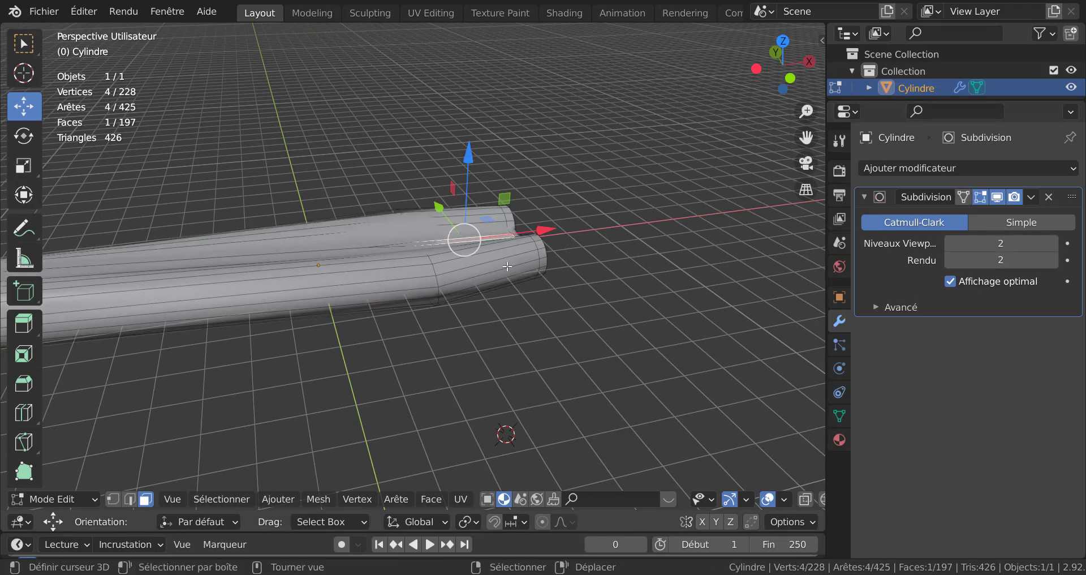
# Step: Extrude the narrow top face of the rear fuselage upward about 2.4 m to recreate the tail fin
pyautogui.press('e')
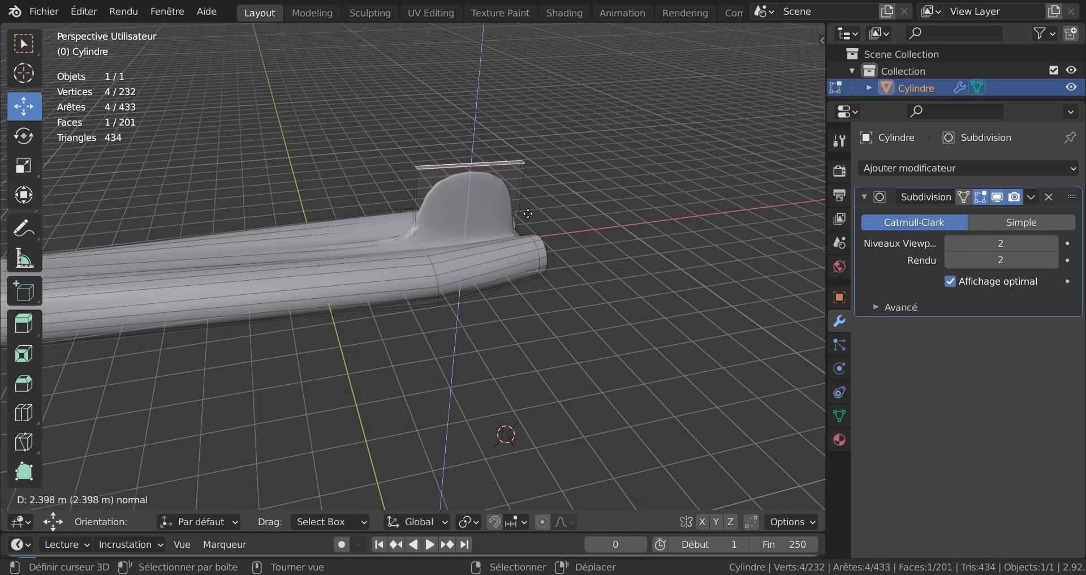
pyautogui.click(528, 217)
pyautogui.moveTo(588, 227); pyautogui.dragTo(709, 231, button='middle')
pyautogui.scroll(3, 593, 267)
pyautogui.moveTo(459, 275); pyautogui.dragTo(326, 274, button='middle')
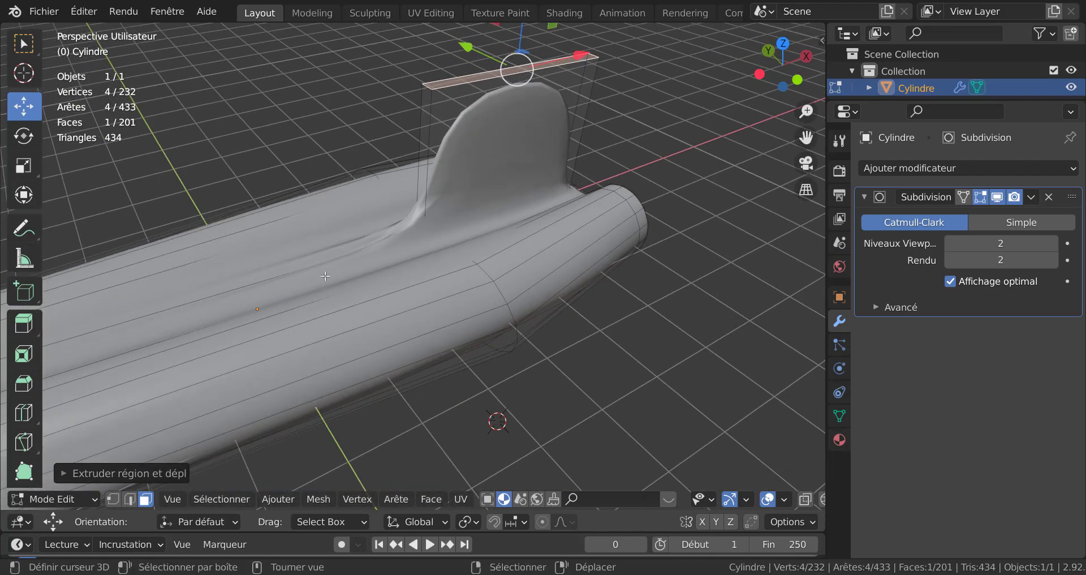
pyautogui.scroll(-3, 327, 275)
pyautogui.moveTo(605, 285); pyautogui.dragTo(571, 274, button='middle')
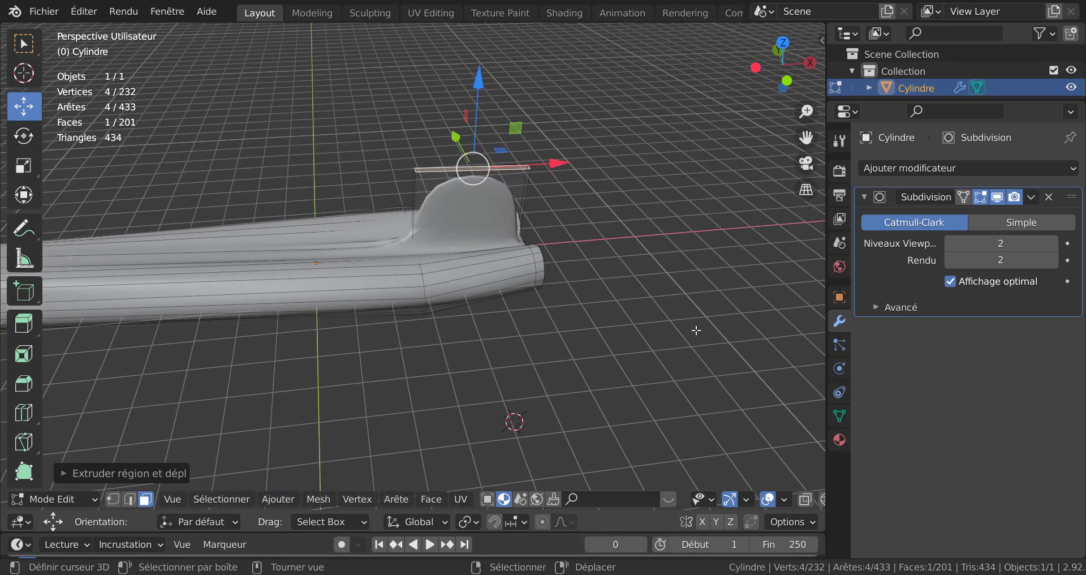
# Step: Scale down the fin's top face and move it backward along the X axis to sweep the fin
pyautogui.press('s')
pyautogui.click(540, 194)
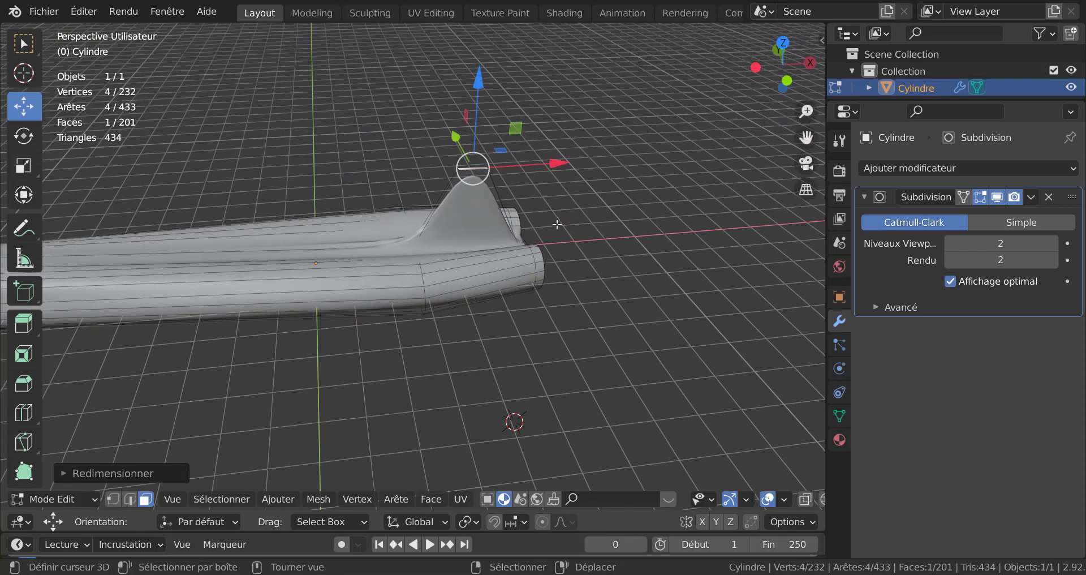
pyautogui.press('g')
pyautogui.press('x')
pyautogui.click(602, 224)
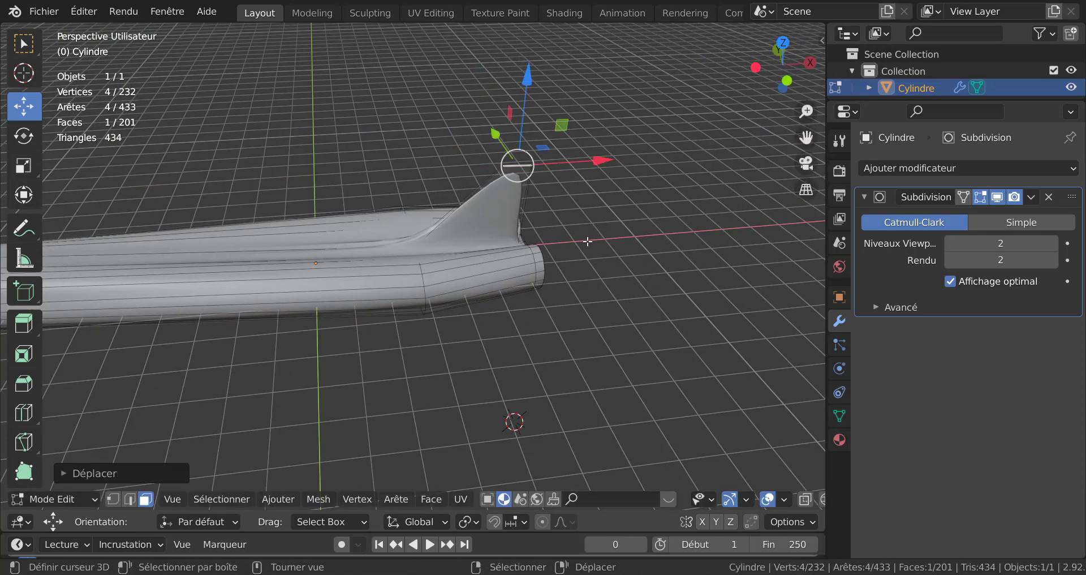
# Step: Inspect the swept tail fin from several angles in object mode and return to edit mode
pyautogui.moveTo(526, 81); pyautogui.dragTo(528, 54)
pyautogui.scroll(-5, 480, 147)
pyautogui.moveTo(444, 203); pyautogui.dragTo(451, 126, button='middle')
pyautogui.moveTo(453, 123)
pyautogui.mouseDown()
pyautogui.moveTo(452, 110)
pyautogui.moveTo(454, 120)
pyautogui.mouseUp()
pyautogui.moveTo(541, 202); pyautogui.dragTo(546, 212)
pyautogui.moveTo(546, 212); pyautogui.dragTo(567, 259, button='middle')
pyautogui.scroll(4, 466, 286)
pyautogui.moveTo(466, 286); pyautogui.dragTo(351, 313, button='middle')
pyautogui.press('Tab')
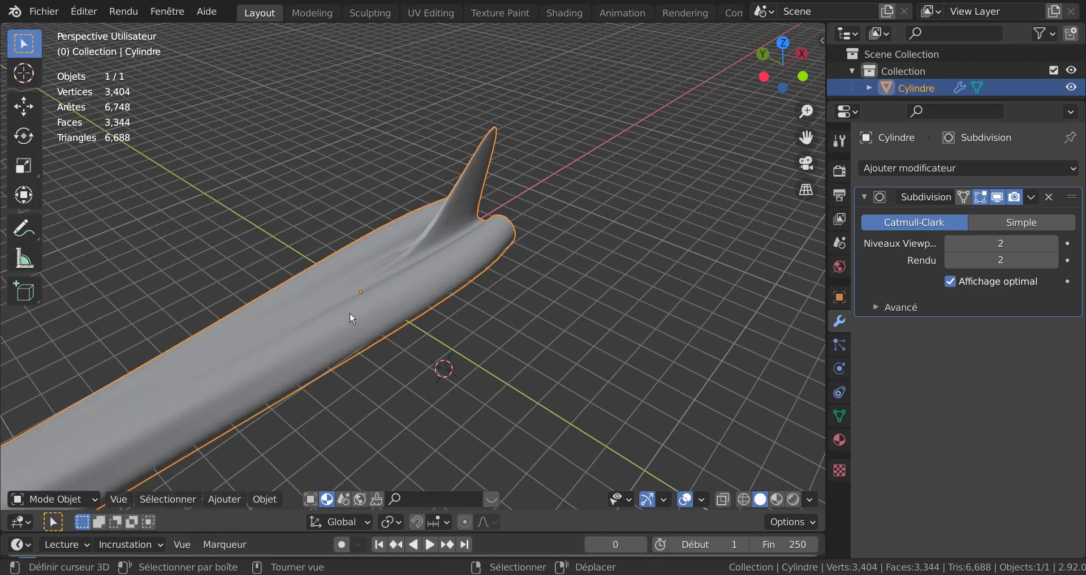
pyautogui.press('Tab')
# Step: Add an edge loop across the rear fuselage just ahead of the tail fin
pyautogui.hotkey('ctrl', 'r')
pyautogui.click(393, 303)
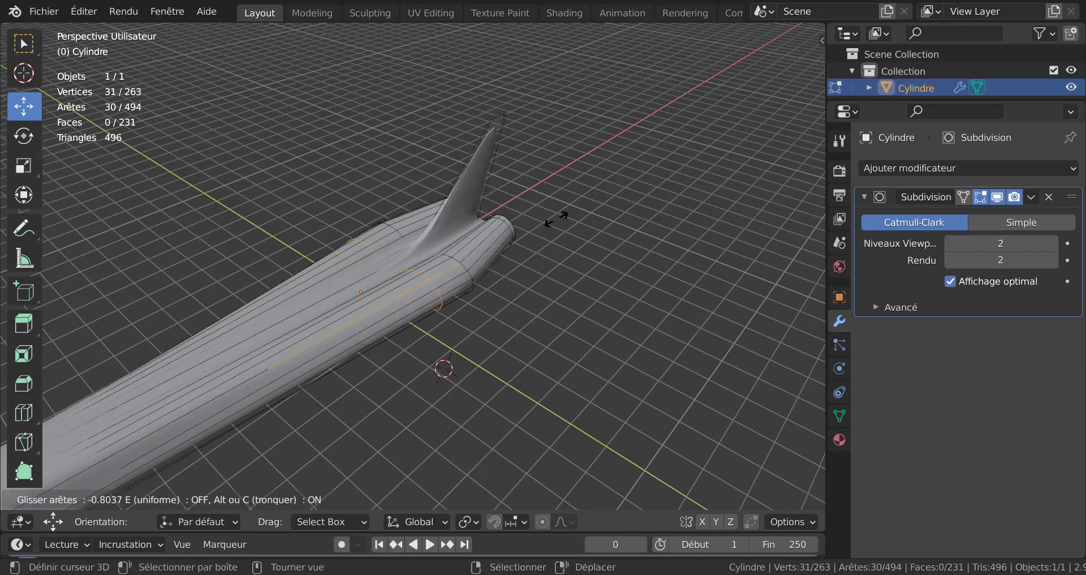
pyautogui.rightClick(539, 231)
pyautogui.keyDown('shift'); pyautogui.moveTo(492, 272); pyautogui.dragTo(542, 272, button='middle'); pyautogui.keyUp('shift')
pyautogui.scroll(2, 578, 252)
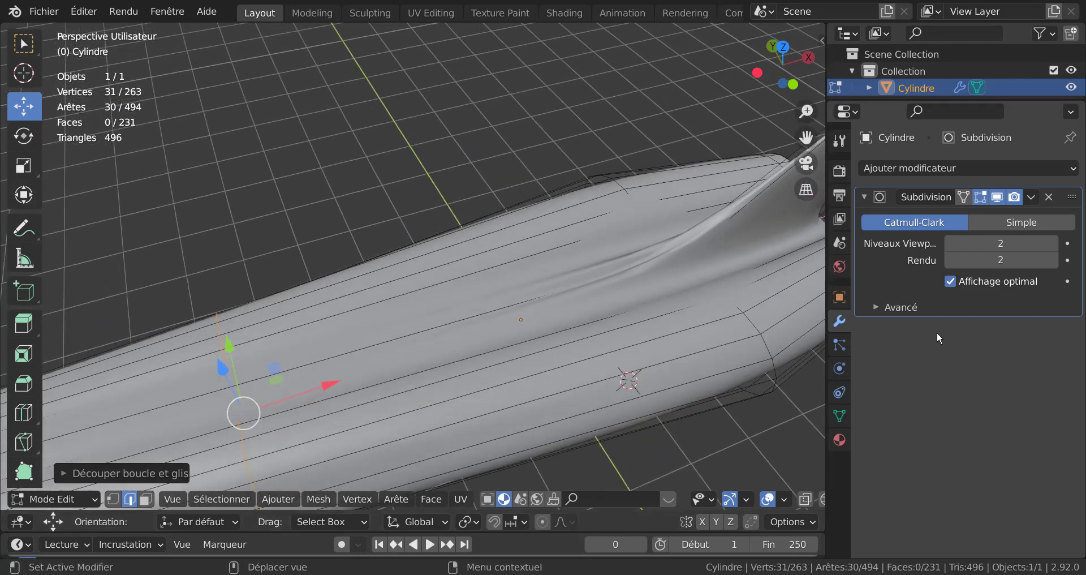
# Step: Set the Subdivision viewport levels to 0 and switch to vertex selection
pyautogui.click(950, 243)
pyautogui.click(951, 243)
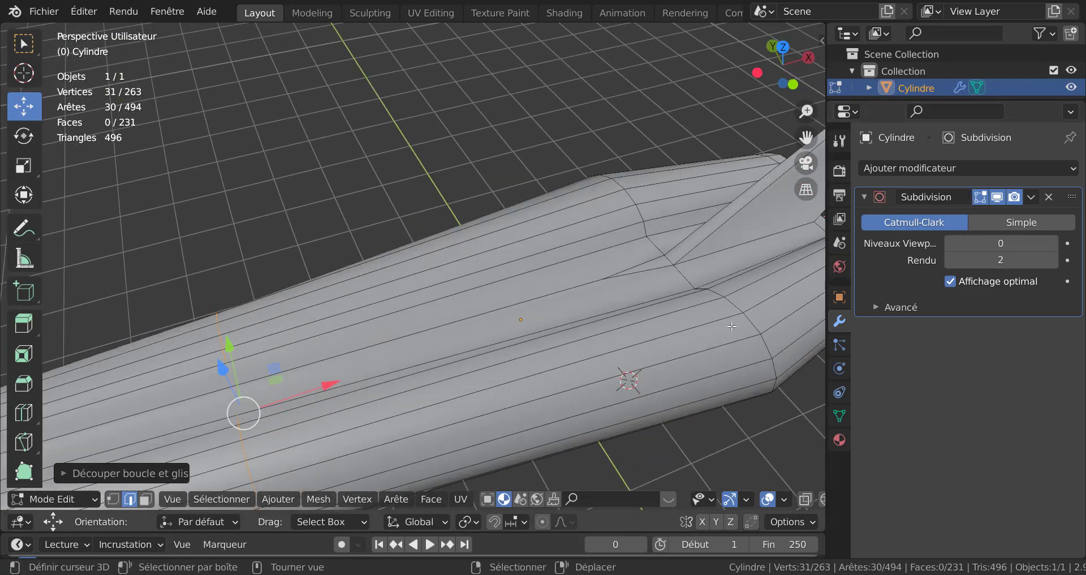
pyautogui.click(117, 498)
# Step: Dissolve a vertex on the top centre seam ahead of the tail fin
pyautogui.click(613, 274)
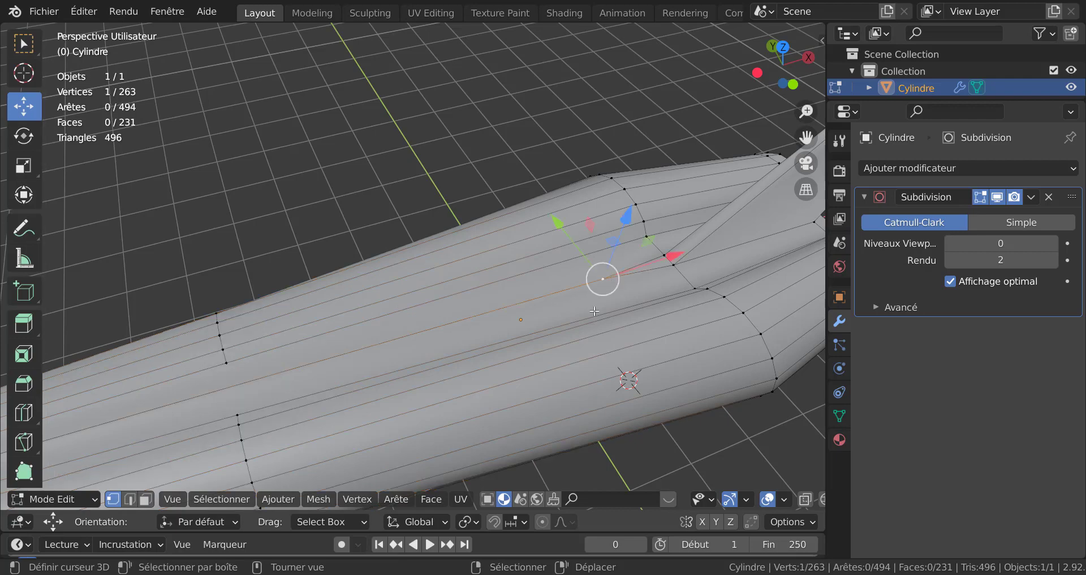
pyautogui.moveTo(647, 315); pyautogui.dragTo(621, 304, button='middle')
pyautogui.moveTo(621, 304); pyautogui.dragTo(700, 309)
pyautogui.moveTo(693, 310); pyautogui.dragTo(604, 343, button='middle')
pyautogui.scroll(3, 627, 283)
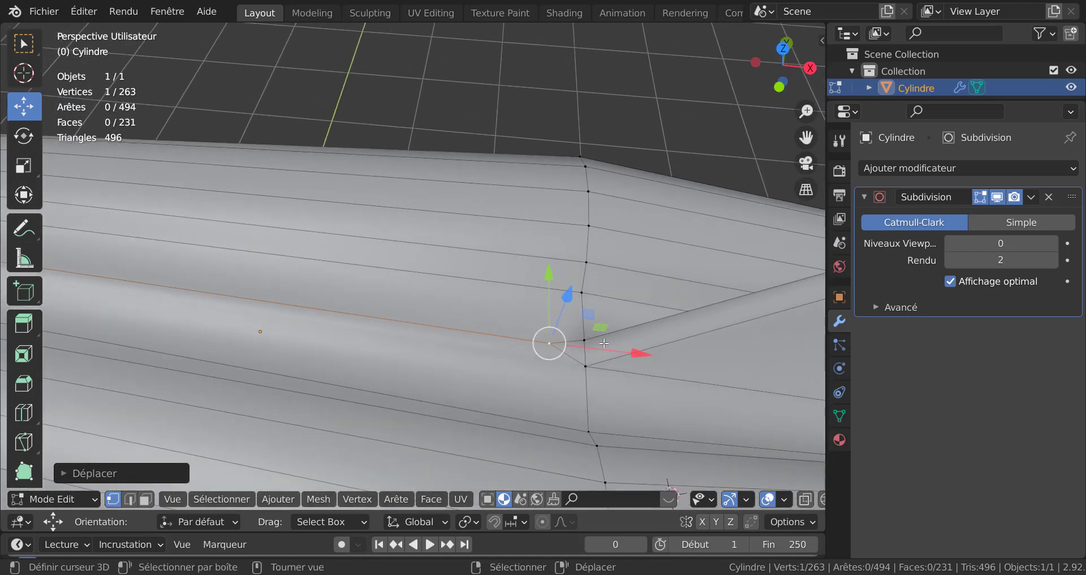
pyautogui.press('x')
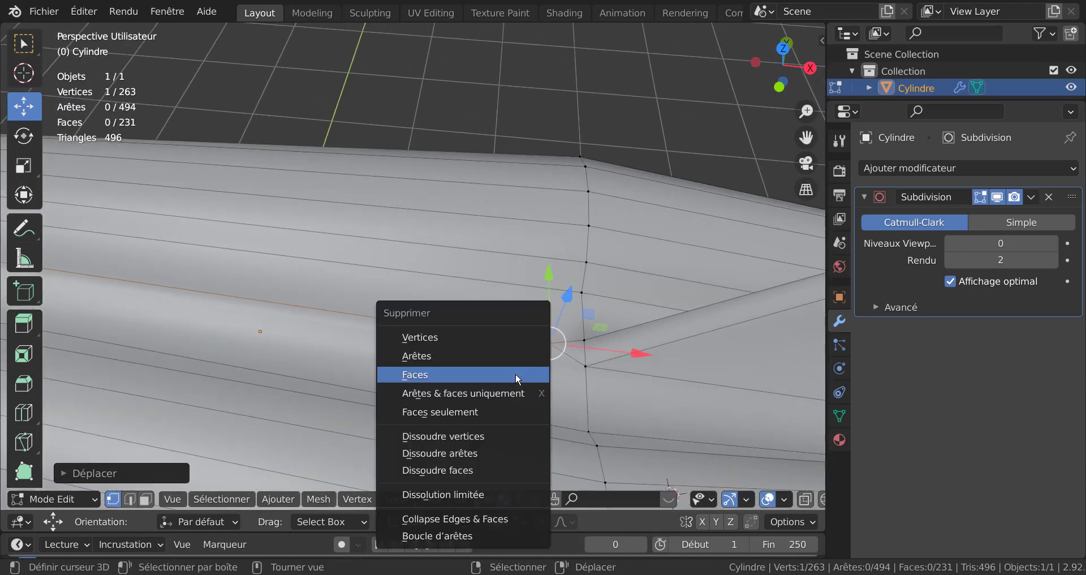
pyautogui.click(451, 338)
pyautogui.hotkey('ctrl', 'z')
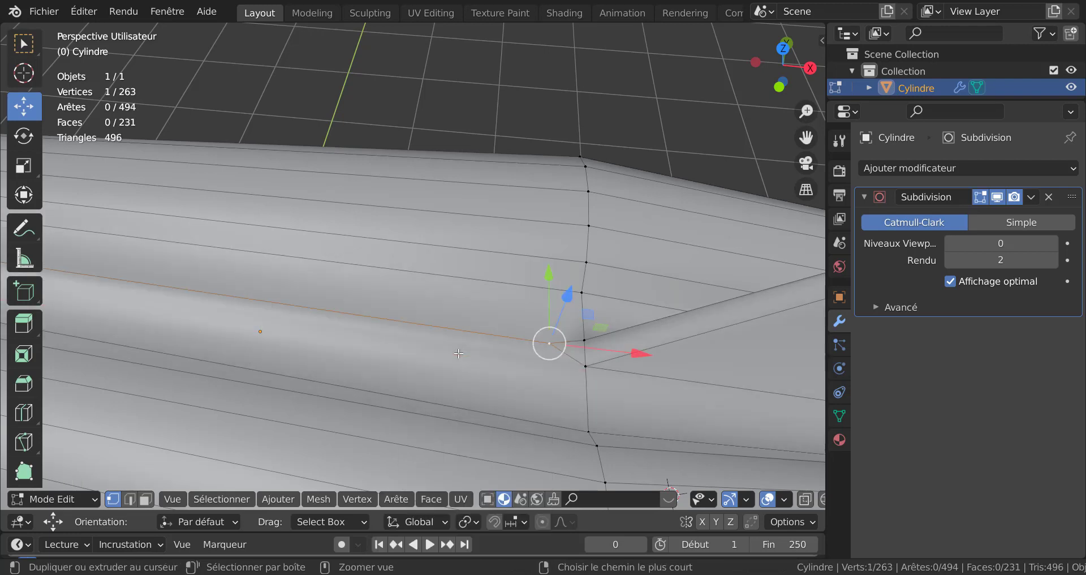
pyautogui.press('x')
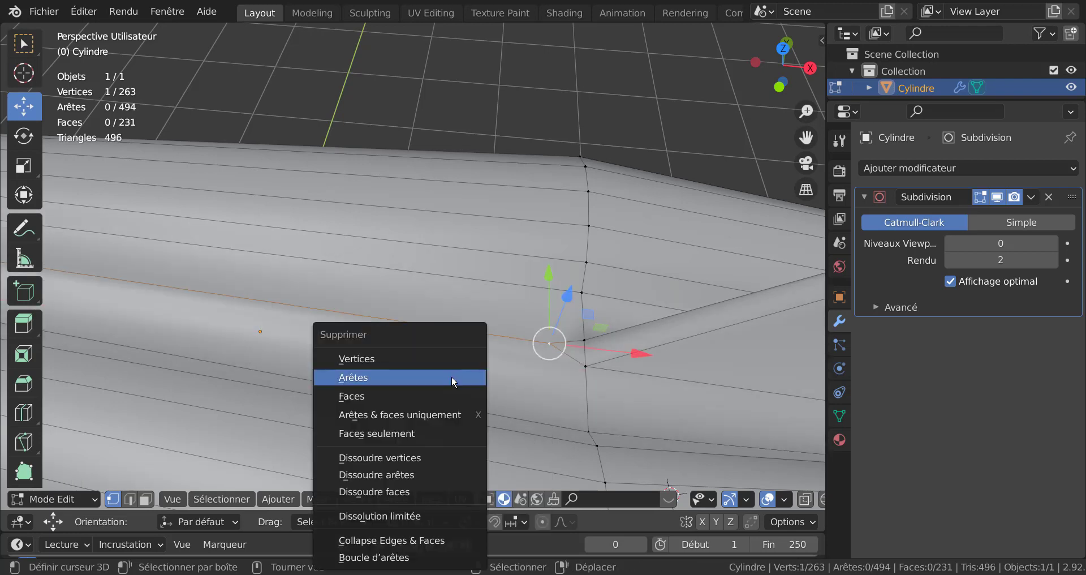
pyautogui.click(384, 456)
# Step: Dissolve the edge loop just added across the rear fuselage
pyautogui.press('Tab')
pyautogui.scroll(-3, 435, 396)
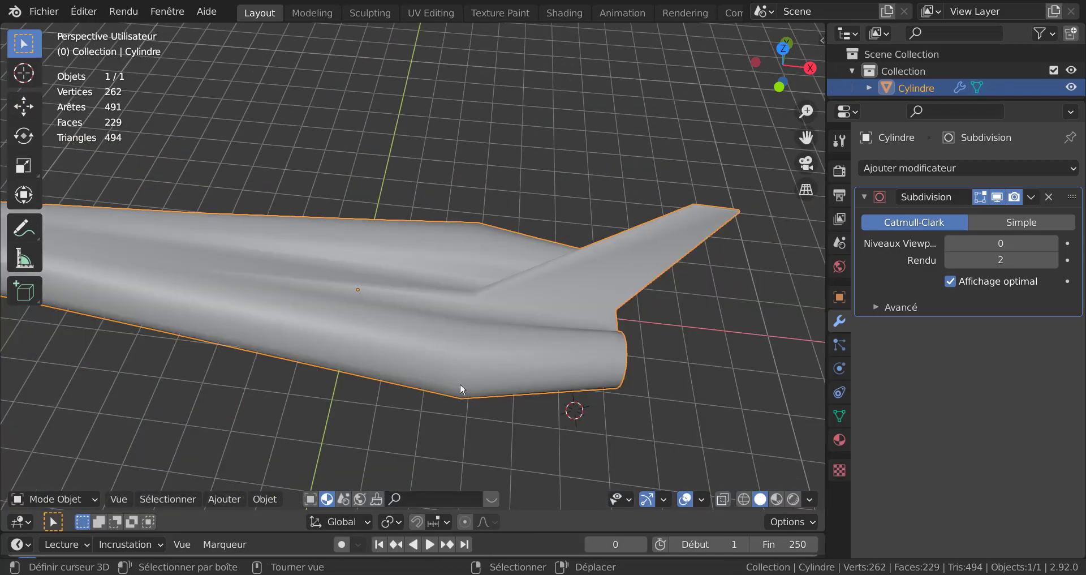
pyautogui.moveTo(460, 383)
pyautogui.mouseDown(button='middle')
pyautogui.moveTo(611, 369)
pyautogui.moveTo(626, 324)
pyautogui.moveTo(467, 381)
pyautogui.mouseUp(button='middle')
pyautogui.press('Tab')
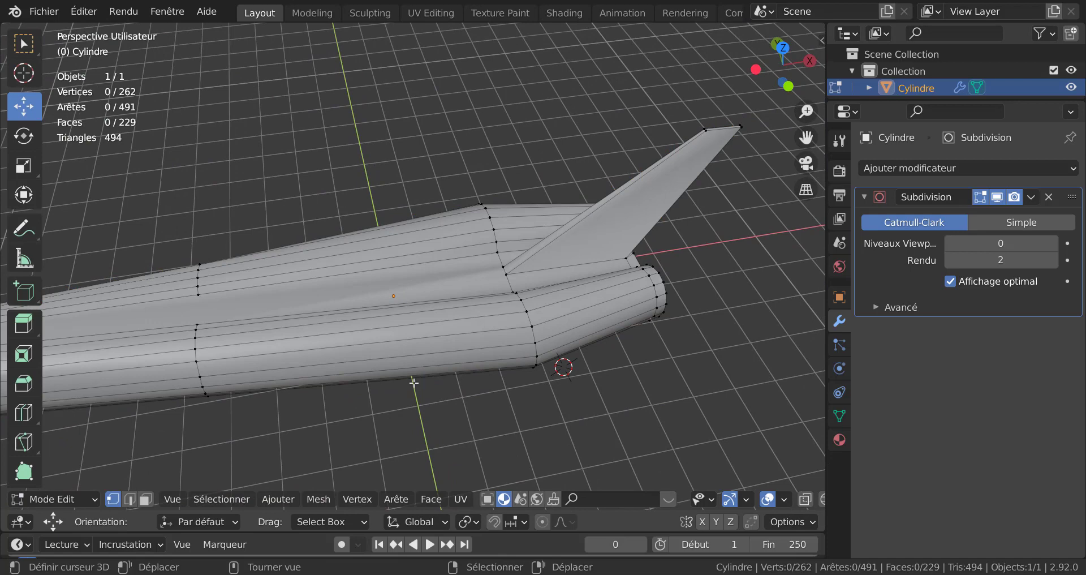
pyautogui.keyDown('alt'); pyautogui.click(218, 339); pyautogui.keyUp('alt')
pyautogui.press('x')
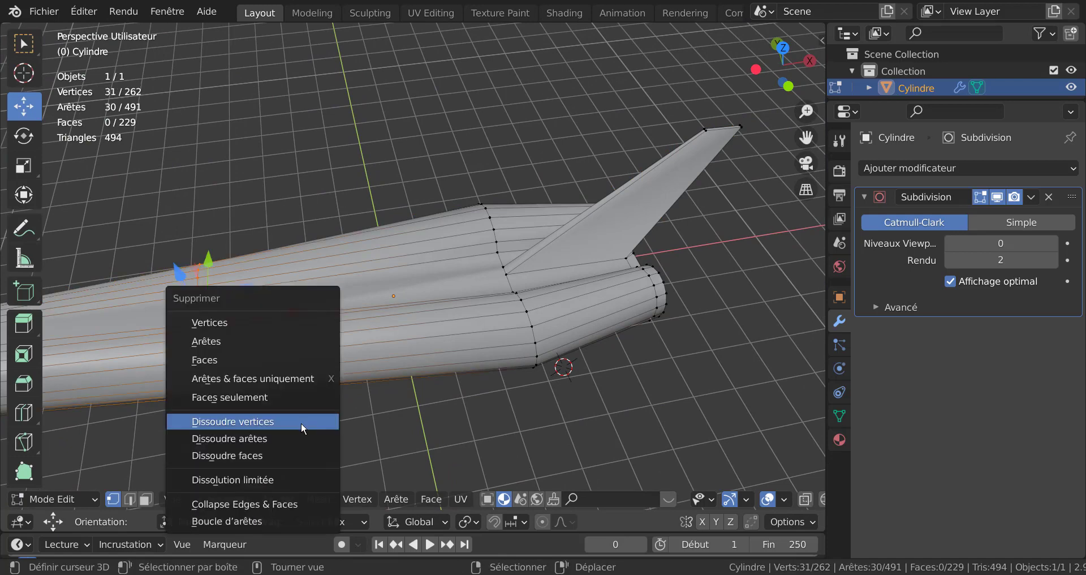
pyautogui.click(290, 421)
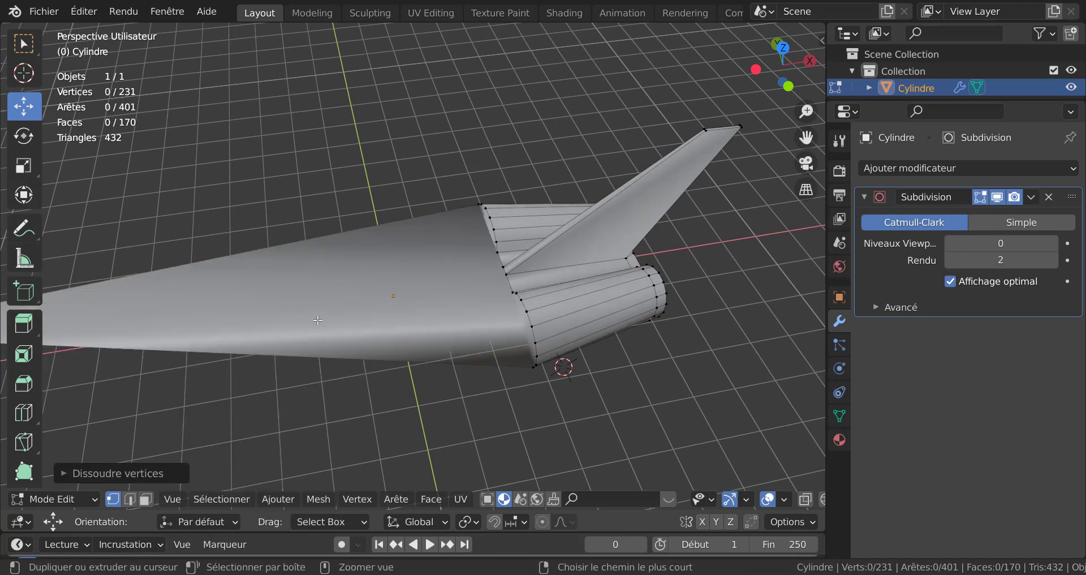
pyautogui.hotkey('ctrl', 'z')
pyautogui.press('x')
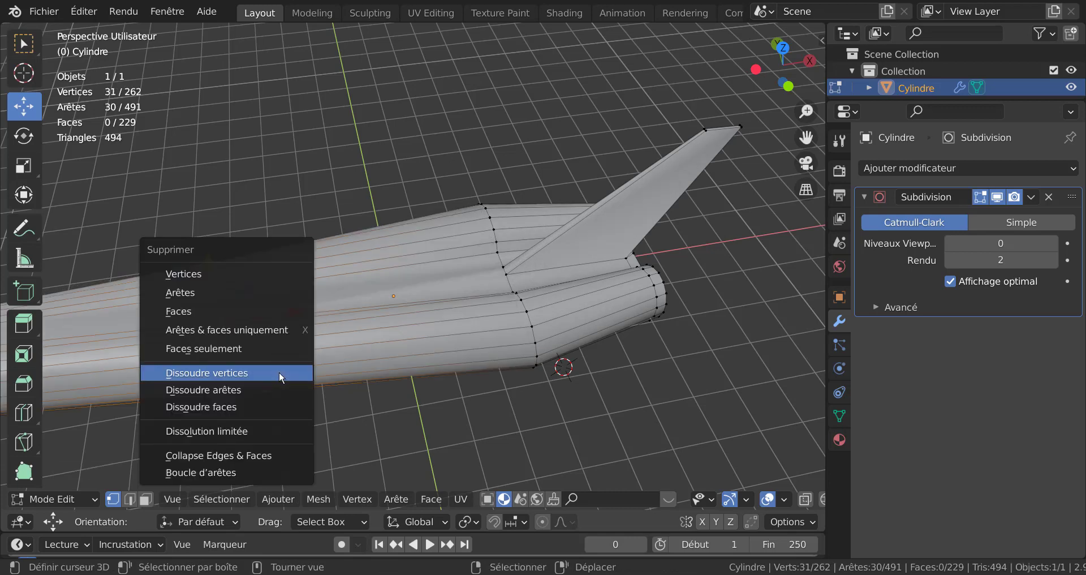
pyautogui.click(252, 389)
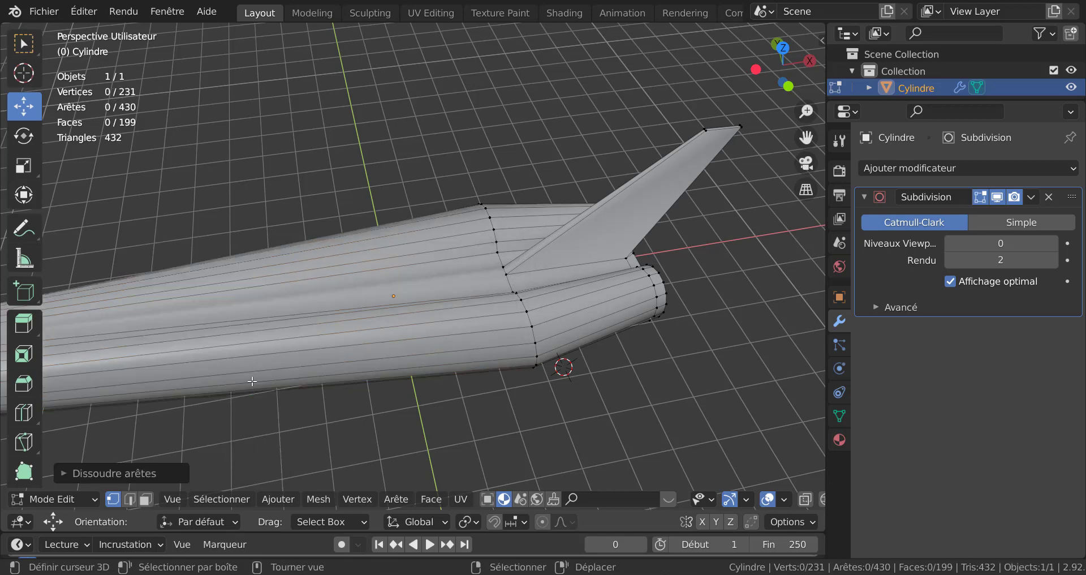
# Step: Add a new edge loop across the rear fuselage, placed right beside the loop ahead of the nozzles
pyautogui.hotkey('ctrl', 'r')
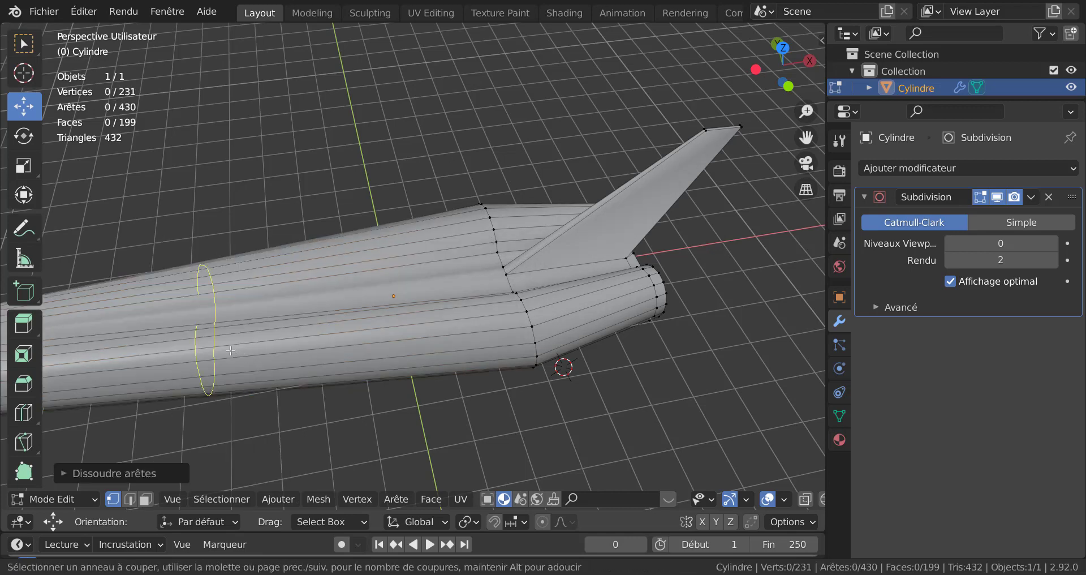
pyautogui.click(231, 351)
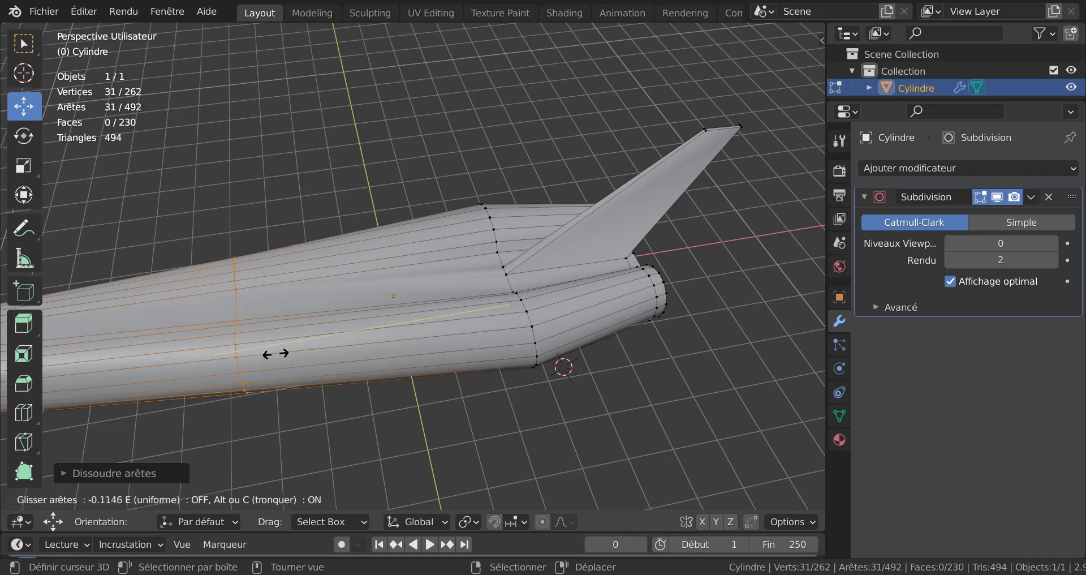
pyautogui.click(582, 351)
# Step: Edge-slide the new loop forward along the rear fuselage
pyautogui.press('Tab')
pyautogui.moveTo(574, 346); pyautogui.dragTo(500, 319, button='middle')
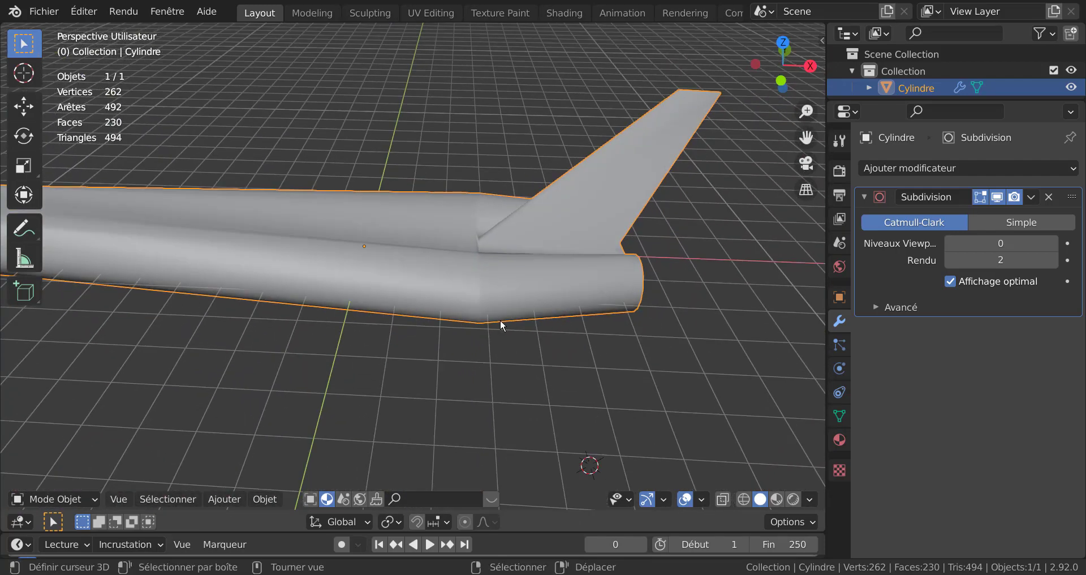
pyautogui.scroll(2, 501, 317)
pyautogui.press('Tab')
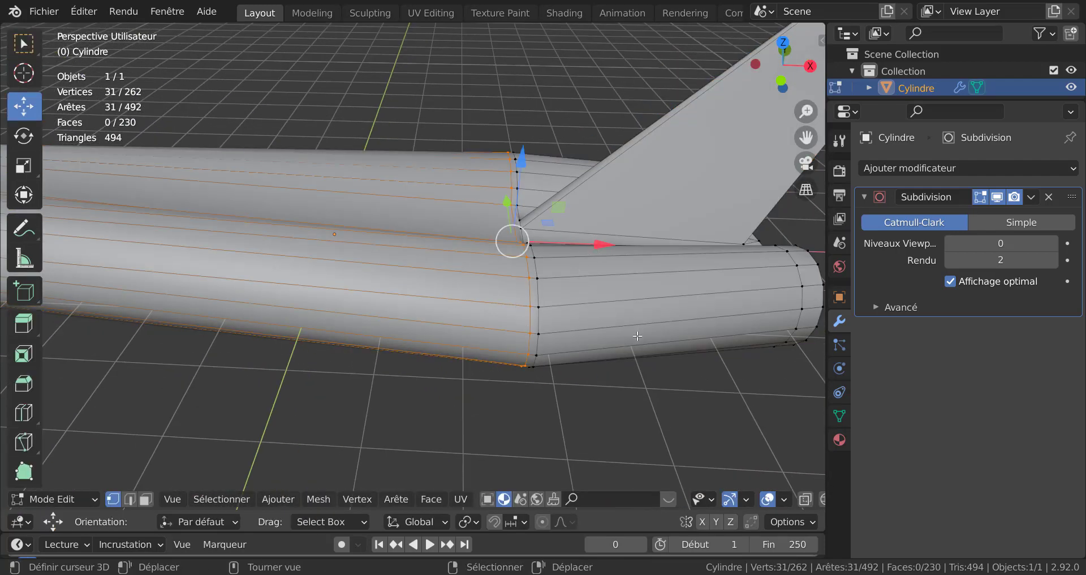
pyautogui.press('g')
pyautogui.press('g')
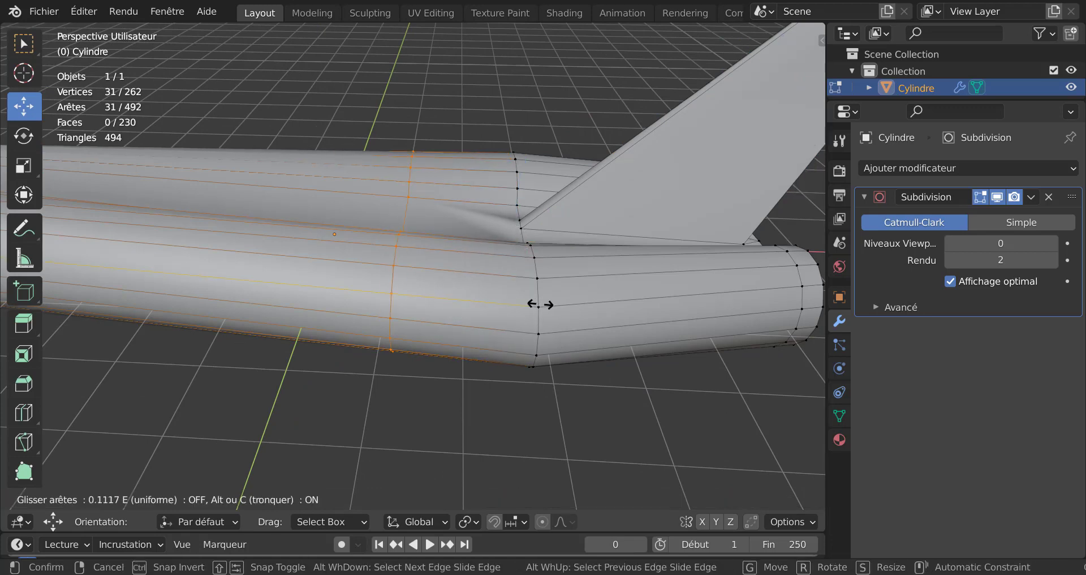
pyautogui.click(516, 323)
# Step: Knife-cut an edge from the fin's front base corner forward to the new edge loop on top of the fuselage
pyautogui.press('Tab')
pyautogui.scroll(4, 527, 337)
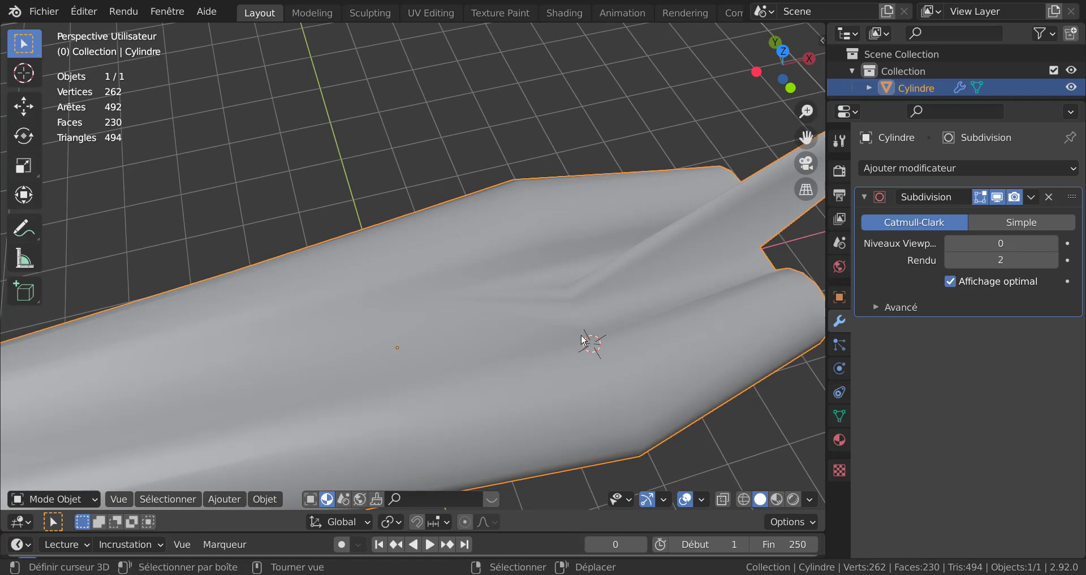
pyautogui.press('Tab')
pyautogui.moveTo(608, 323); pyautogui.dragTo(461, 268, button='middle')
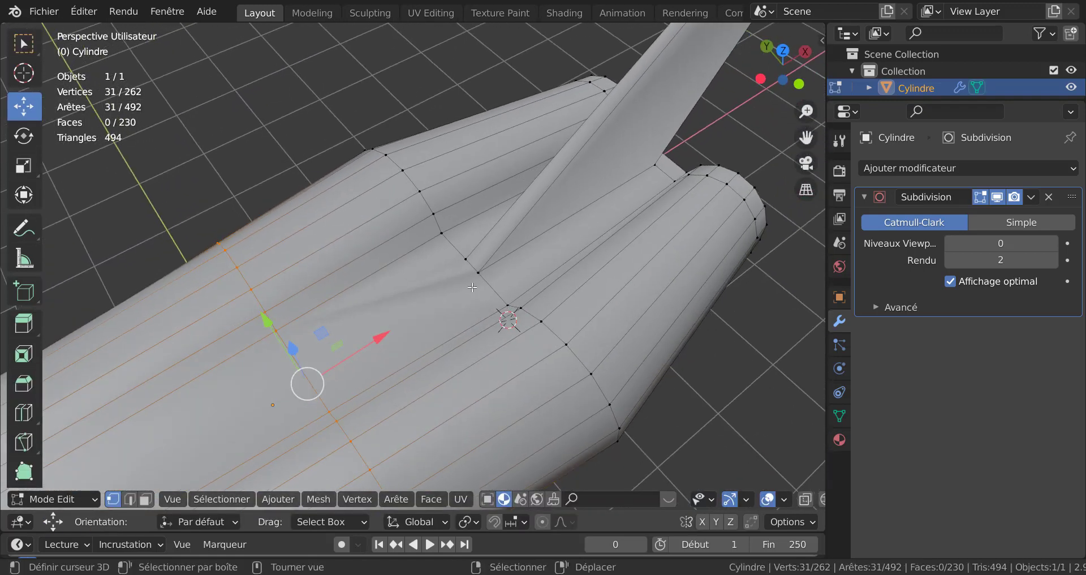
pyautogui.moveTo(373, 337); pyautogui.dragTo(357, 331, button='middle')
pyautogui.scroll(3, 412, 312)
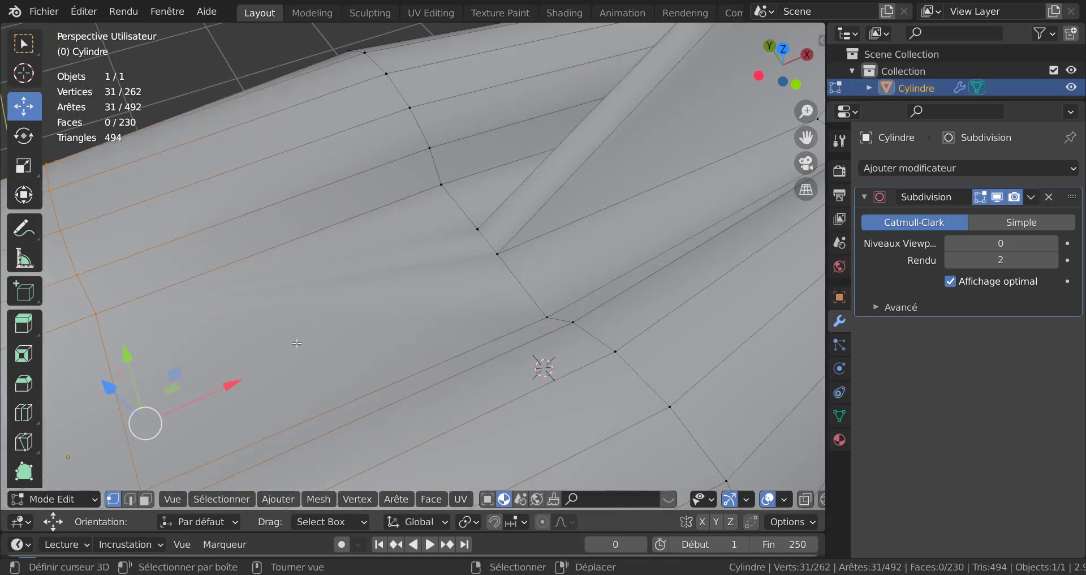
pyautogui.scroll(-2, 182, 377)
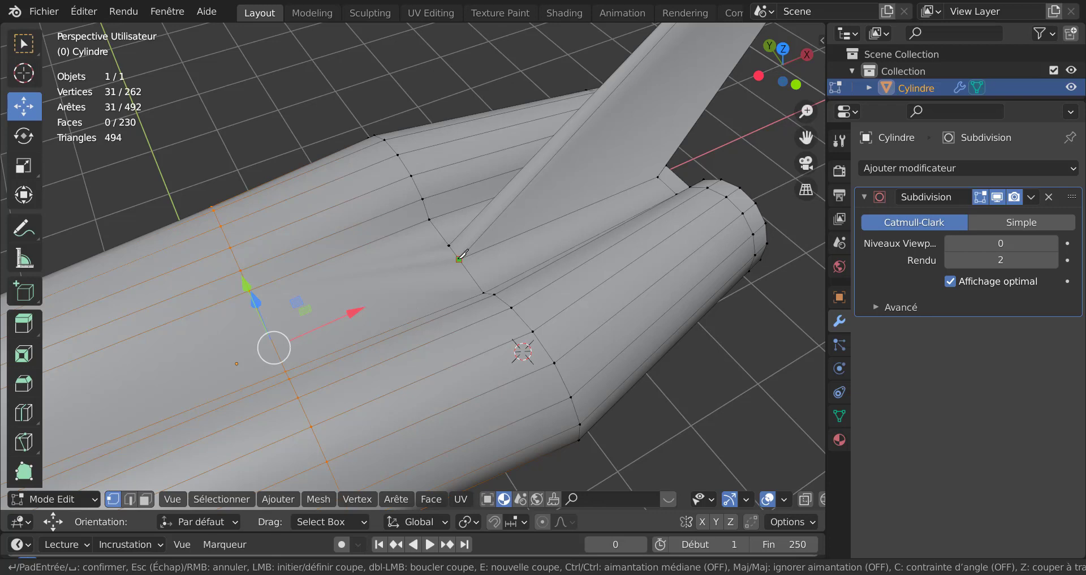
pyautogui.click(273, 341)
pyautogui.press('Return')
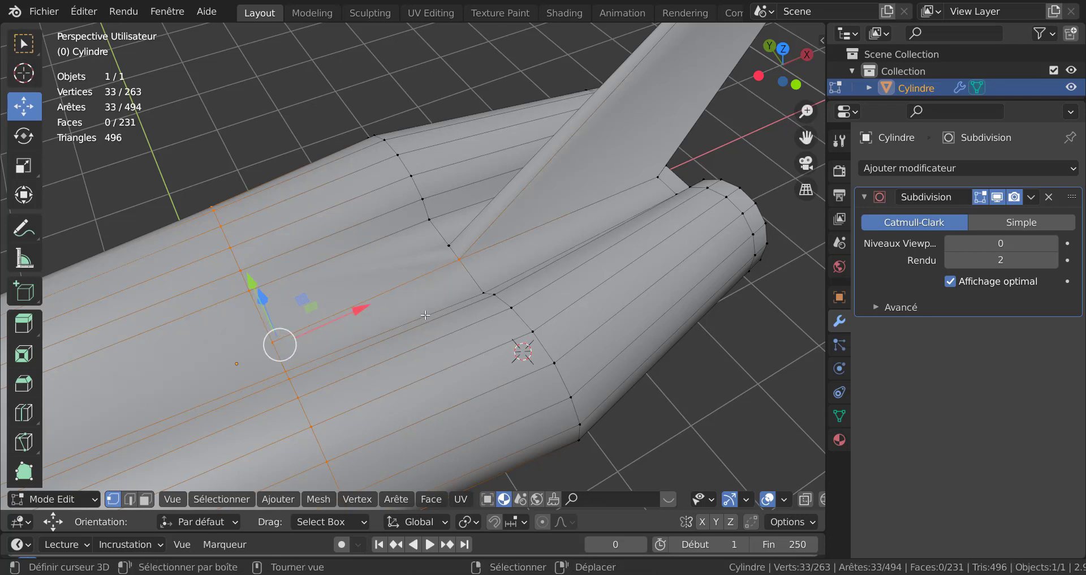
# Step: Knife-cut a second edge from the fin's front base corner diagonally down to the selected edge loop ahead
pyautogui.press('k')
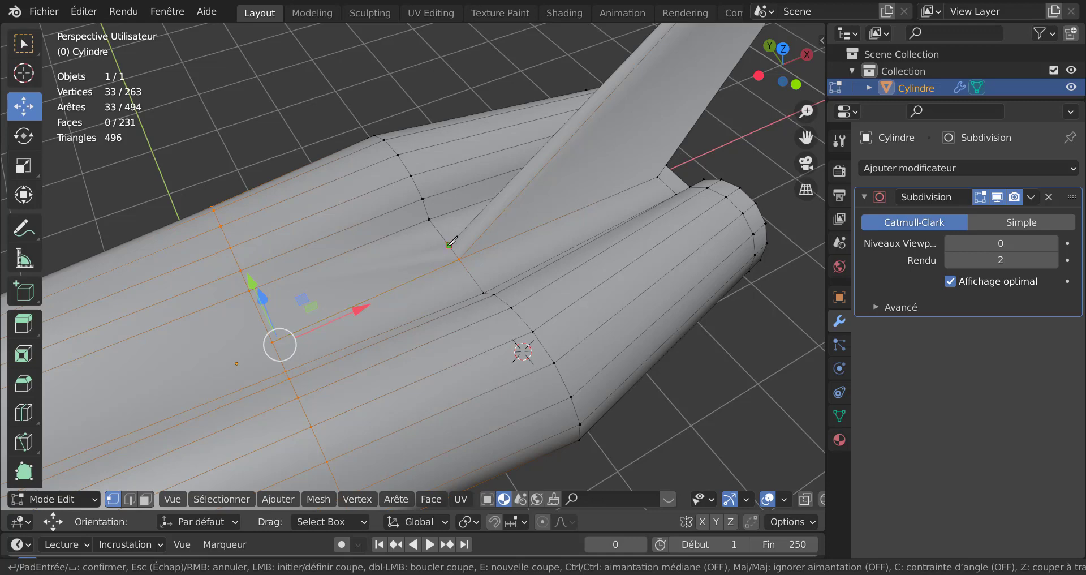
pyautogui.click(264, 322)
pyautogui.press('Return')
# Step: Set the Subdivision modifier's viewport level to 2 and preview the smoothed fuselage in Object Mode
pyautogui.press('Tab')
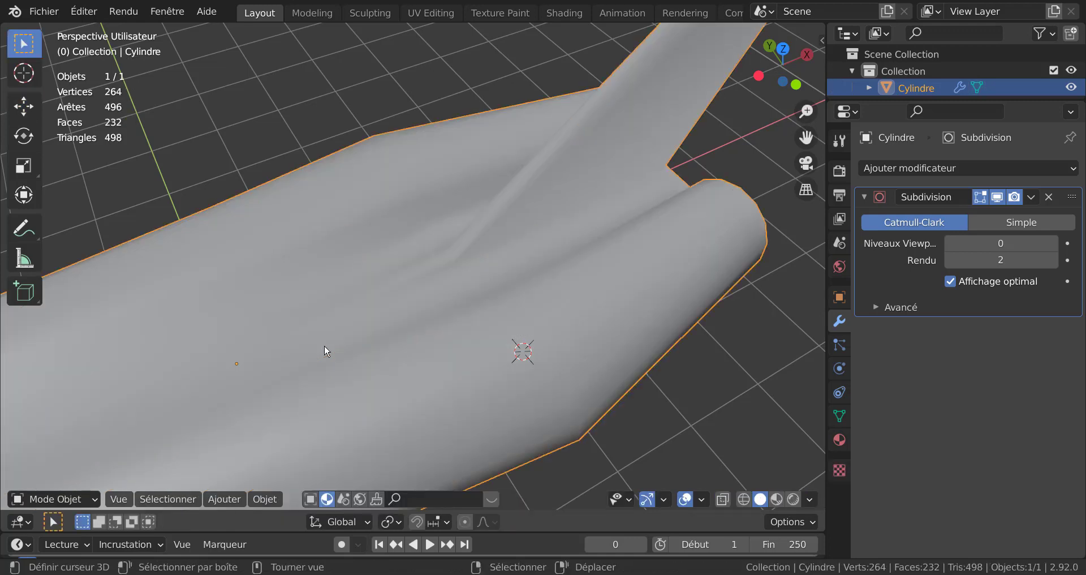
pyautogui.moveTo(324, 345); pyautogui.dragTo(341, 301, button='middle')
pyautogui.press('Tab')
pyautogui.scroll(2, 341, 301)
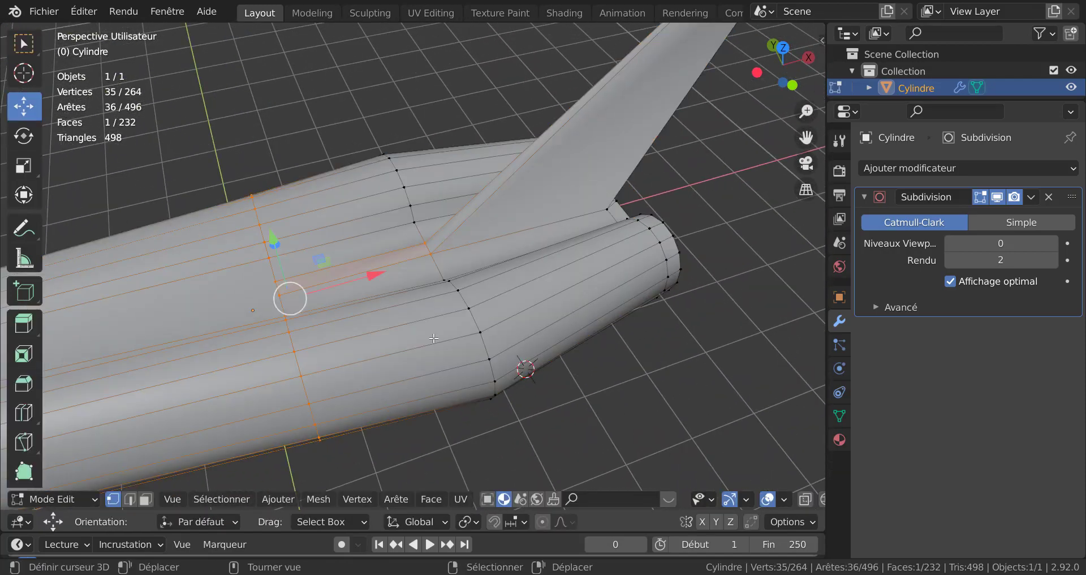
pyautogui.moveTo(485, 347); pyautogui.dragTo(571, 342, button='middle')
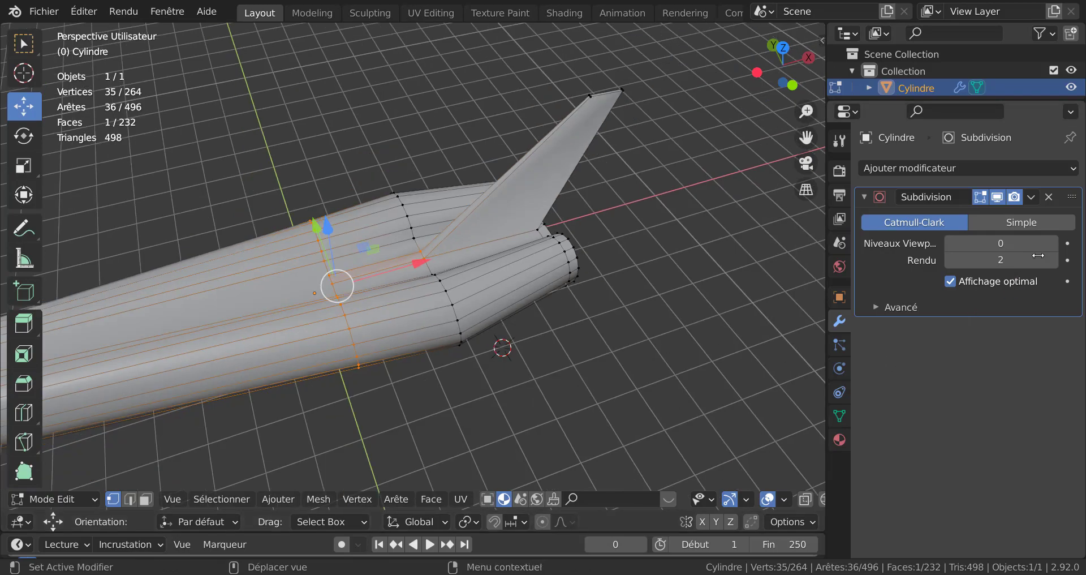
pyautogui.doubleClick(1053, 243)
pyautogui.press('Tab')
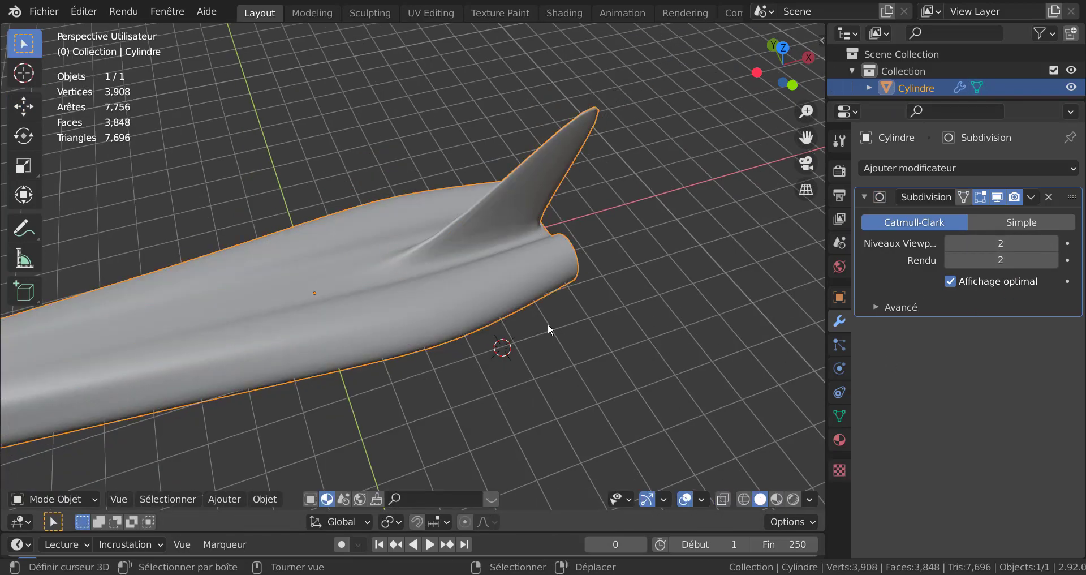
# Step: In X-ray face mode from the front view, select a row of side faces along the fuselage's mid-height
pyautogui.scroll(-1, 566, 284)
pyautogui.moveTo(565, 284); pyautogui.dragTo(446, 310, button='middle')
pyautogui.scroll(-4, 652, 233)
pyautogui.press('Tab')
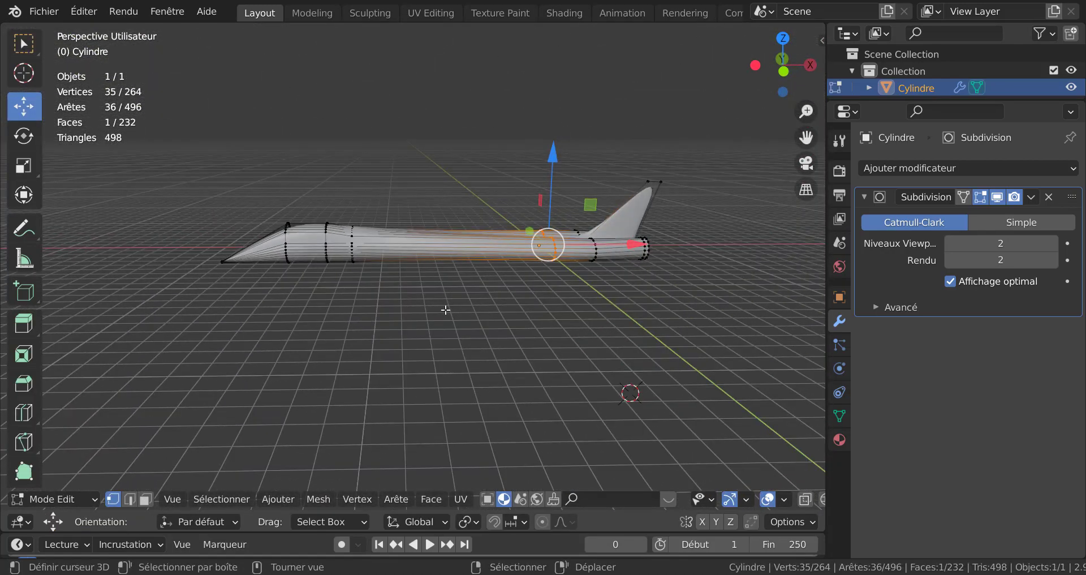
pyautogui.press('KP_1')
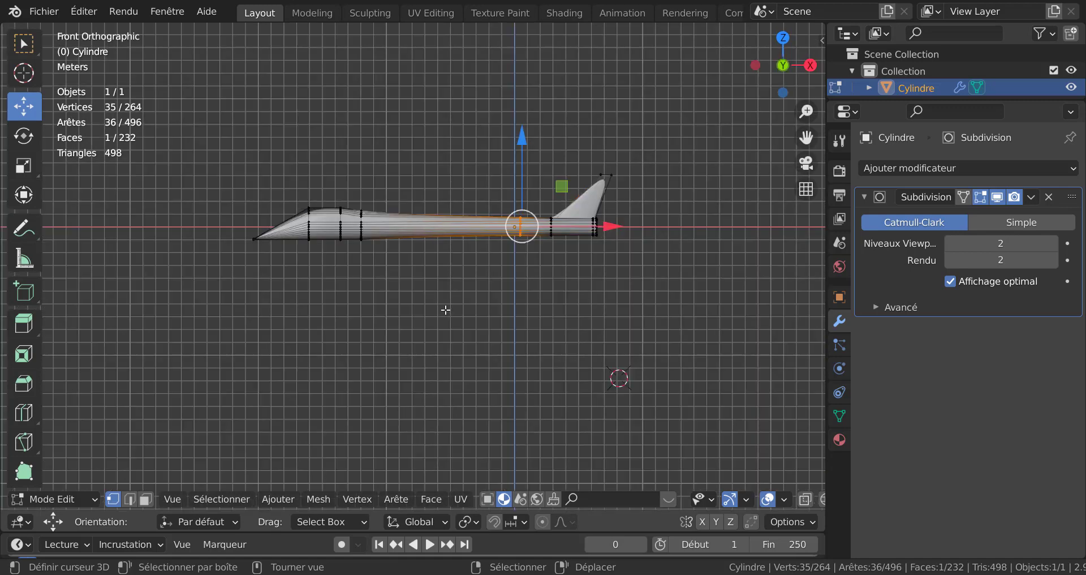
pyautogui.scroll(5, 445, 310)
pyautogui.press('3')
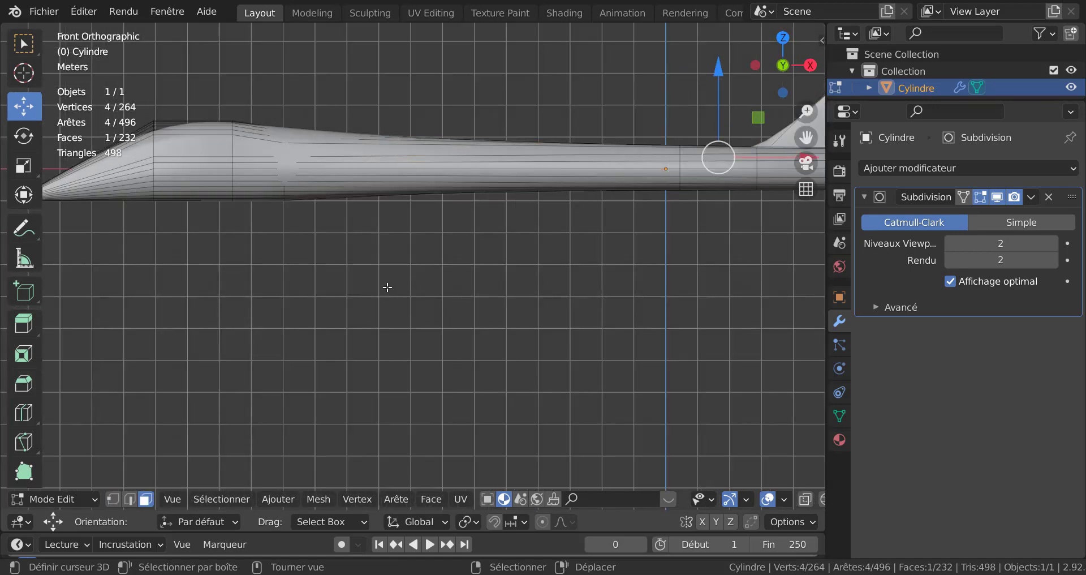
pyautogui.keyDown('shift'); pyautogui.moveTo(411, 304); pyautogui.dragTo(545, 386, button='middle'); pyautogui.keyUp('shift')
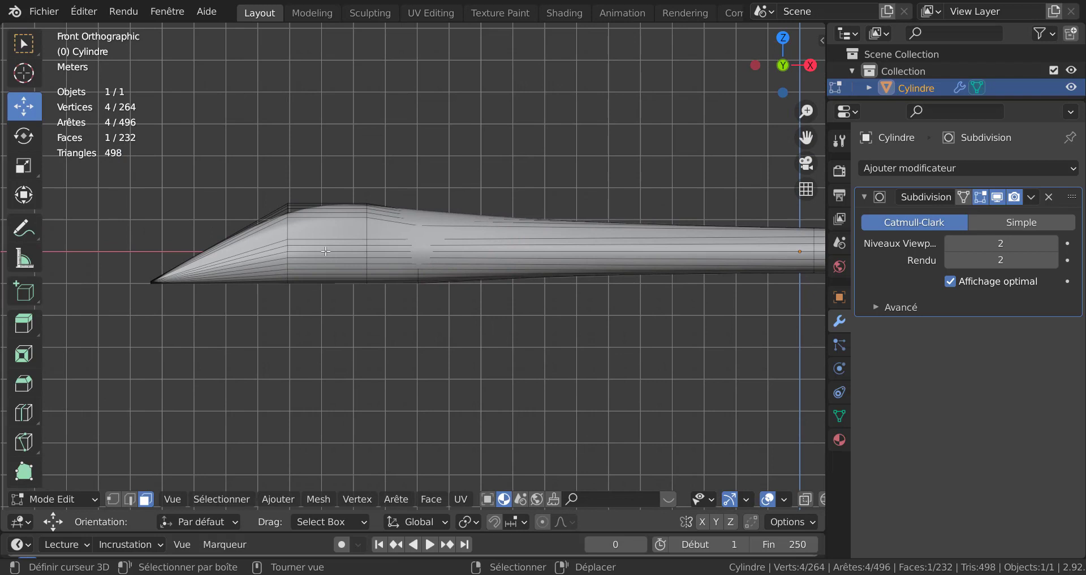
pyautogui.scroll(1, 320, 252)
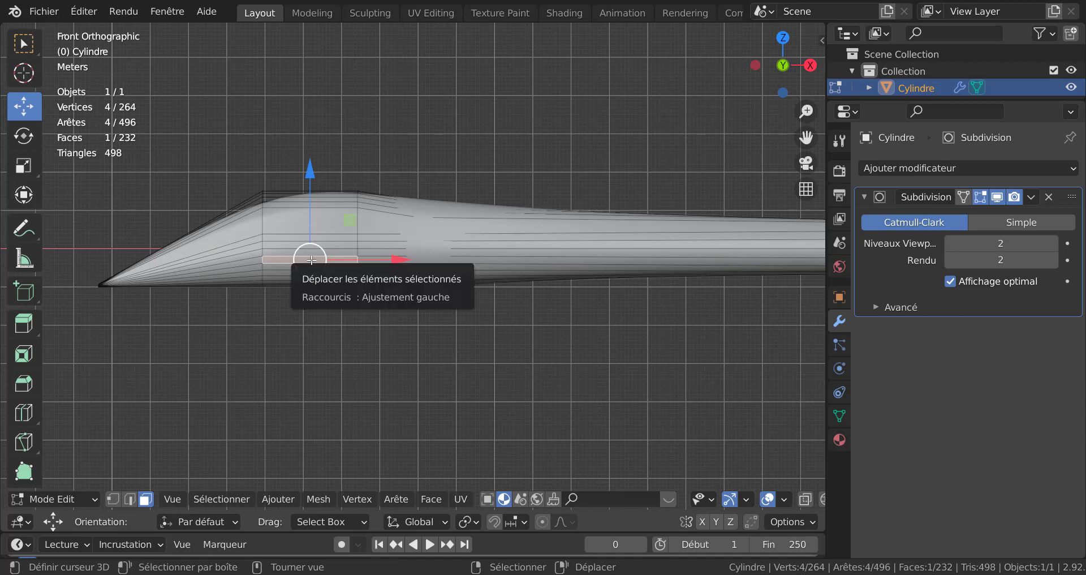
pyautogui.hotkey('alt', 'z')
pyautogui.scroll(3, 311, 260)
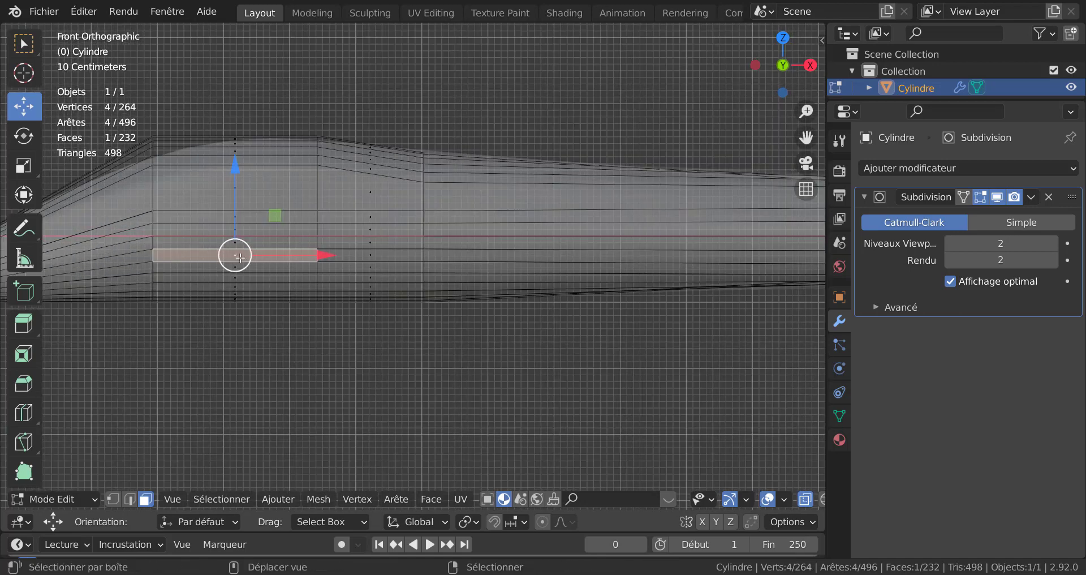
pyautogui.keyDown('shift'); pyautogui.click(311, 261); pyautogui.keyUp('shift')
pyautogui.keyDown('ctrl'); pyautogui.click(373, 255); pyautogui.keyUp('ctrl')
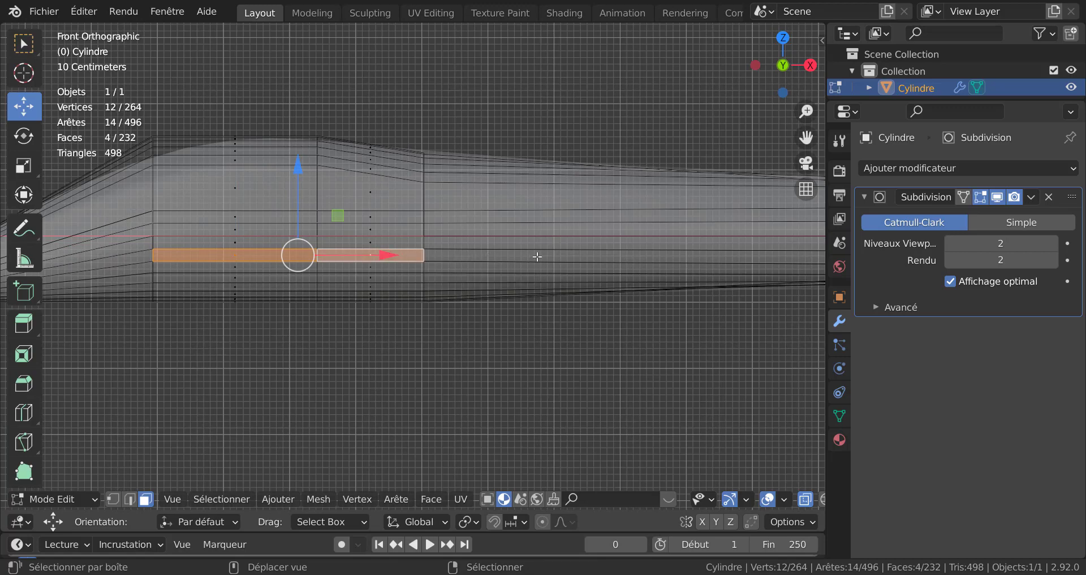
pyautogui.scroll(-3, 667, 269)
pyautogui.keyDown('ctrl'); pyautogui.click(660, 262); pyautogui.keyUp('ctrl')
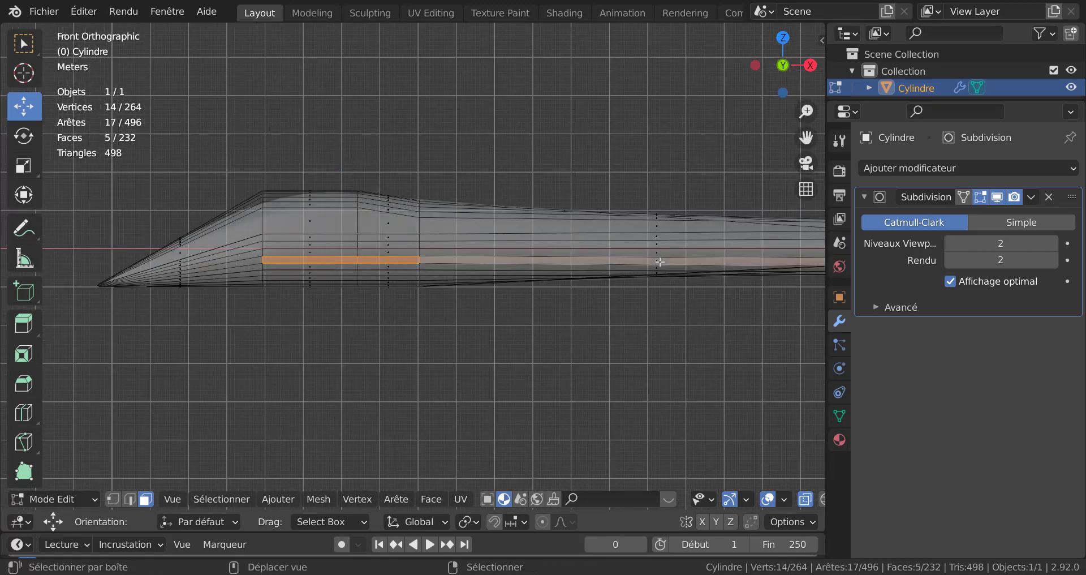
# Step: Extend the face selection with the rear side faces back to the nozzle section
pyautogui.scroll(-3, 558, 269)
pyautogui.moveTo(559, 270); pyautogui.dragTo(271, 195, button='middle')
pyautogui.scroll(2, 471, 268)
pyautogui.scroll(2, 472, 269)
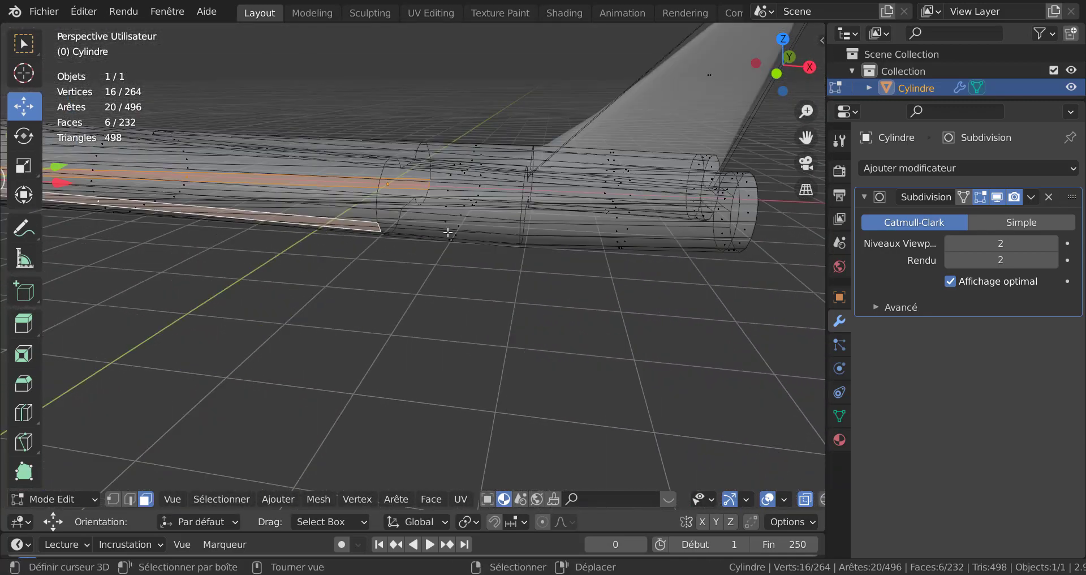
pyautogui.press('KP_1')
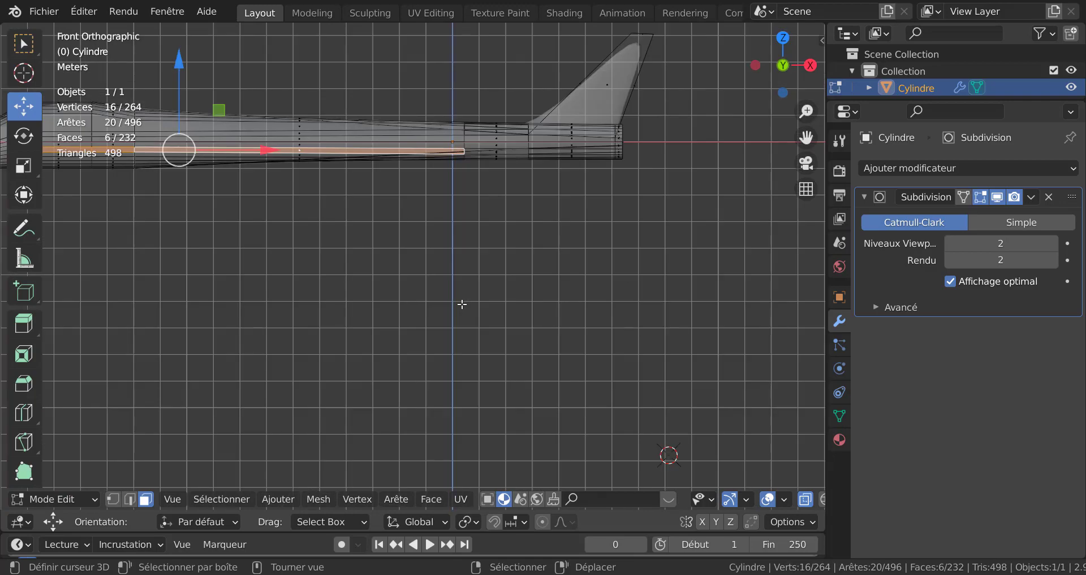
pyautogui.scroll(3, 557, 241)
pyautogui.keyDown('shift'); pyautogui.moveTo(562, 237); pyautogui.dragTo(460, 402, button='middle'); pyautogui.keyUp('shift')
pyautogui.scroll(3, 470, 294)
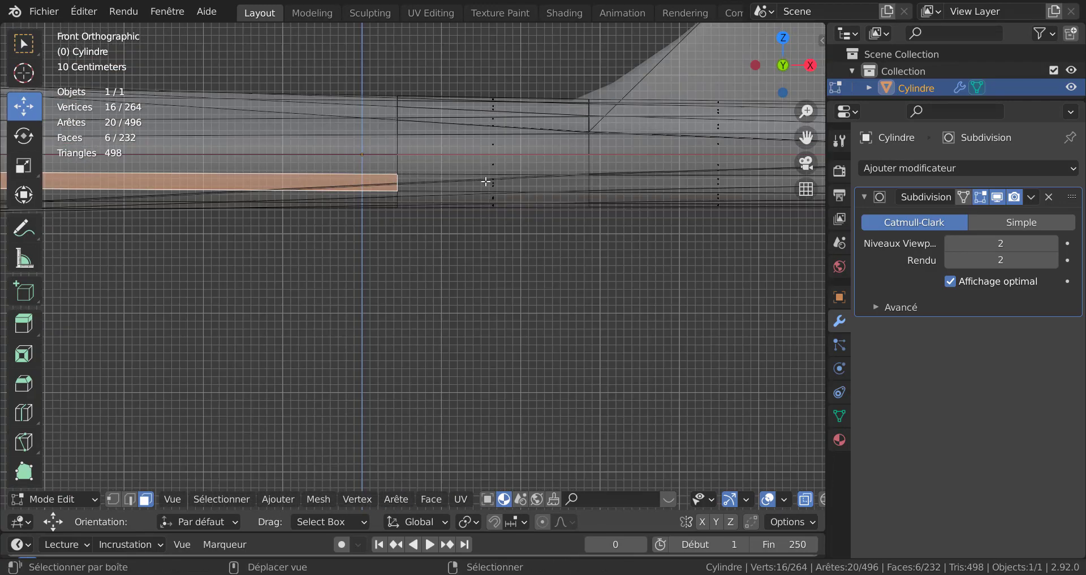
pyautogui.keyDown('shift'); pyautogui.rightClick(486, 182); pyautogui.keyUp('shift')
pyautogui.keyDown('shift'); pyautogui.rightClick(493, 181); pyautogui.keyUp('shift')
pyautogui.scroll(-8, 484, 190)
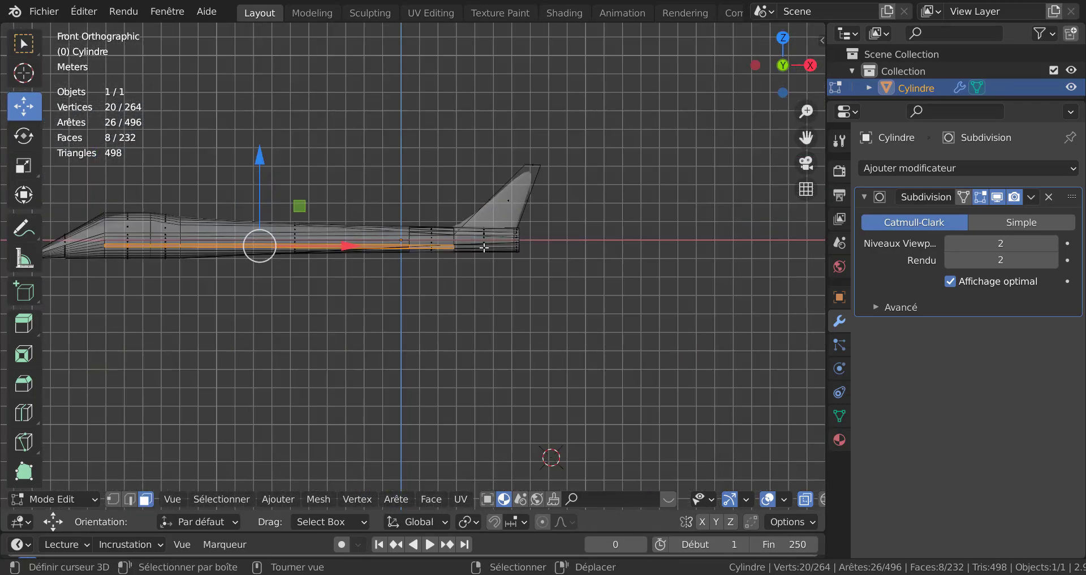
pyautogui.moveTo(484, 247); pyautogui.dragTo(434, 374, button='middle')
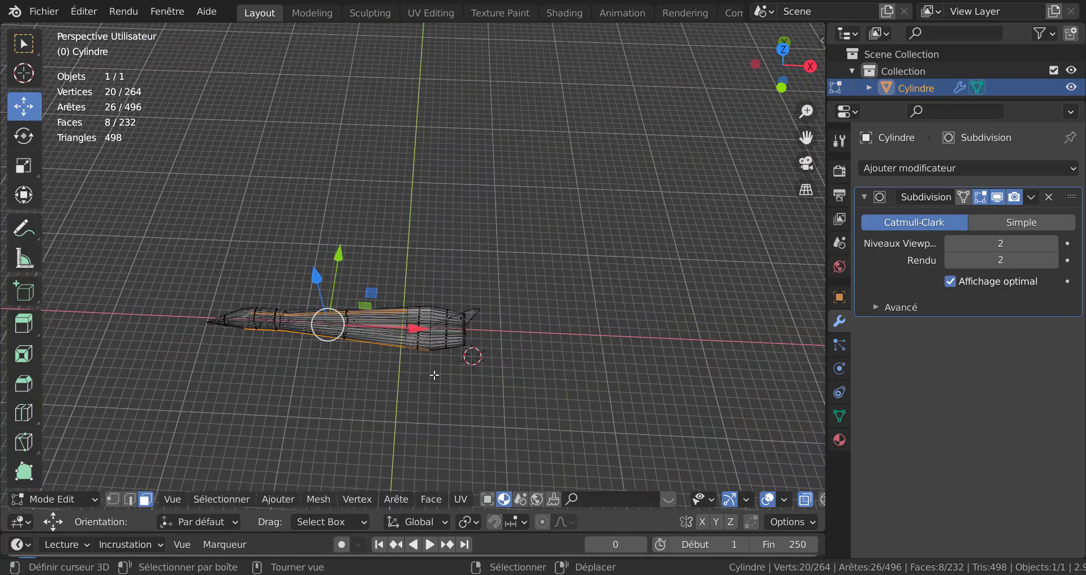
# Step: From the top view, extrude the selected side faces in place and scale them outward to form delta wings
pyautogui.press('KP_7')
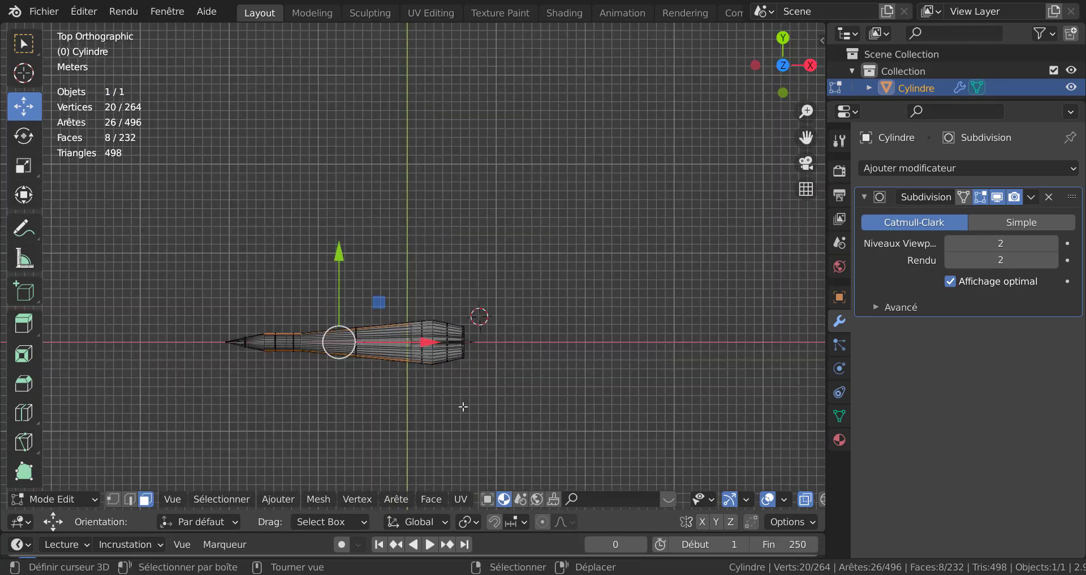
pyautogui.hotkey('alt', 'z')
pyautogui.scroll(2, 370, 397)
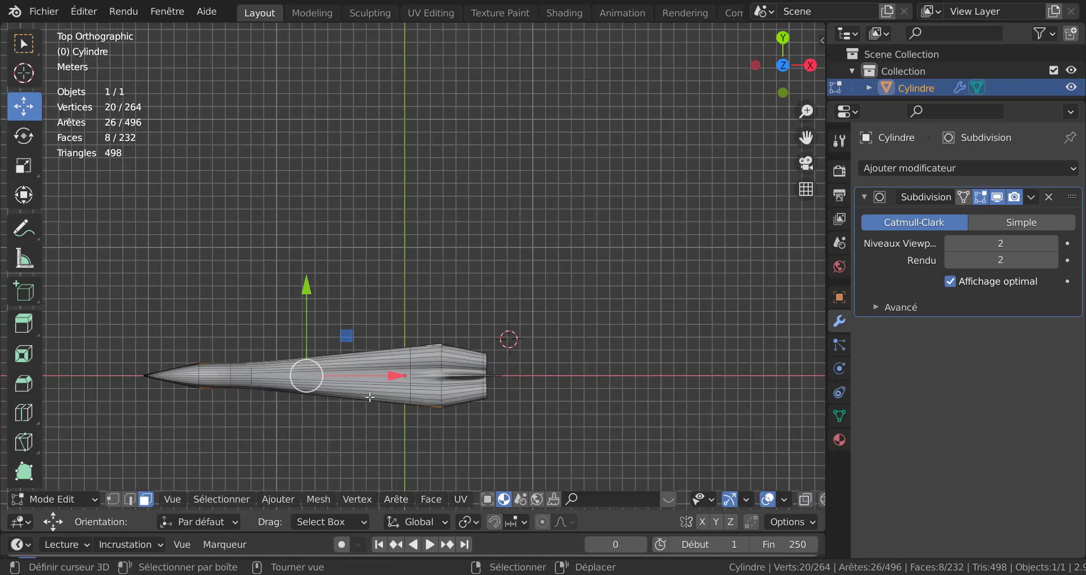
pyautogui.keyDown('shift'); pyautogui.moveTo(370, 397); pyautogui.dragTo(479, 283, button='middle'); pyautogui.keyUp('shift')
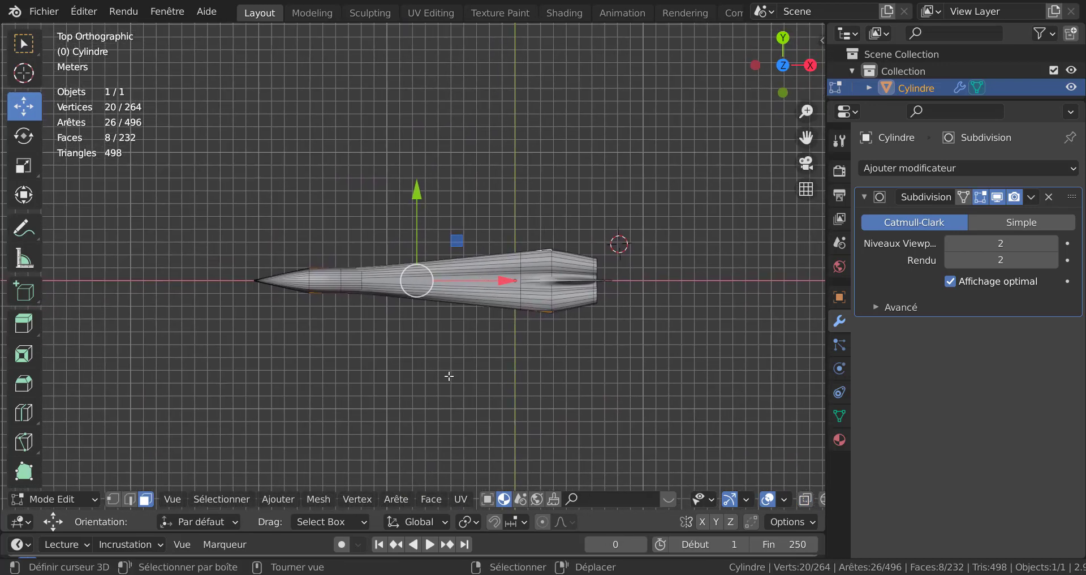
pyautogui.click(465, 522)
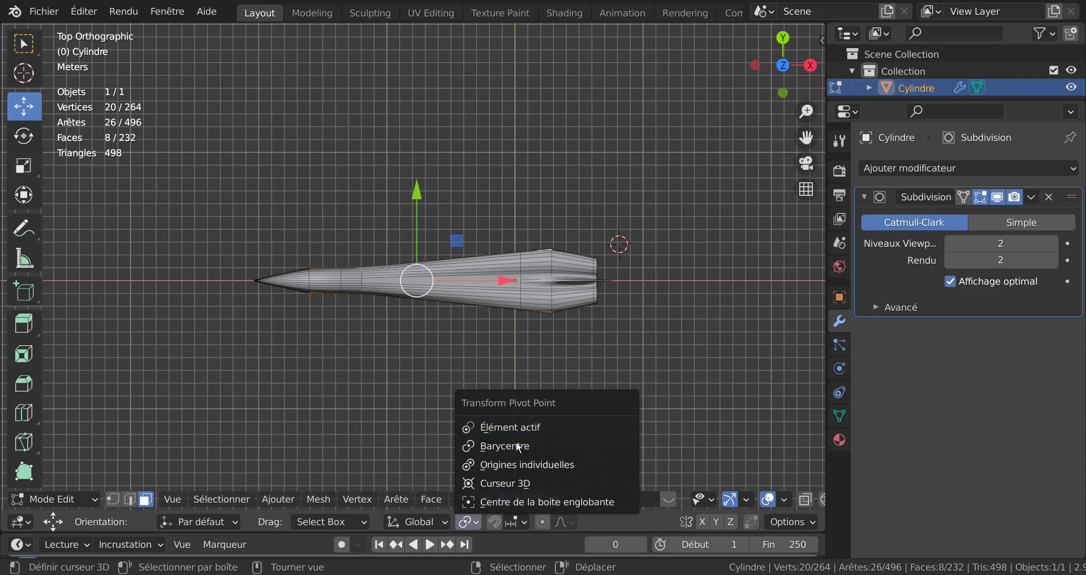
pyautogui.press('e')
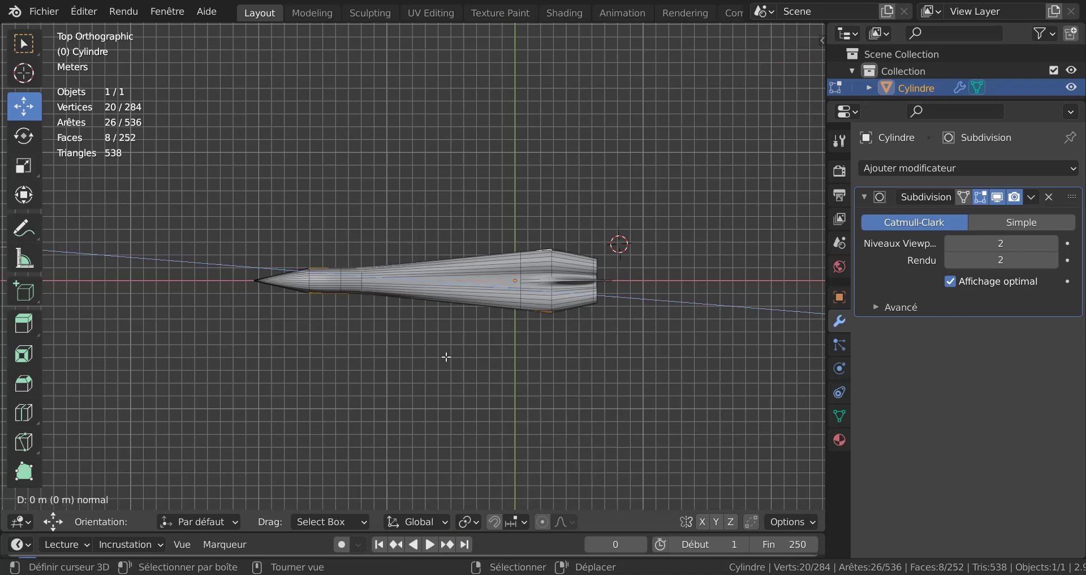
pyautogui.rightClick(446, 357)
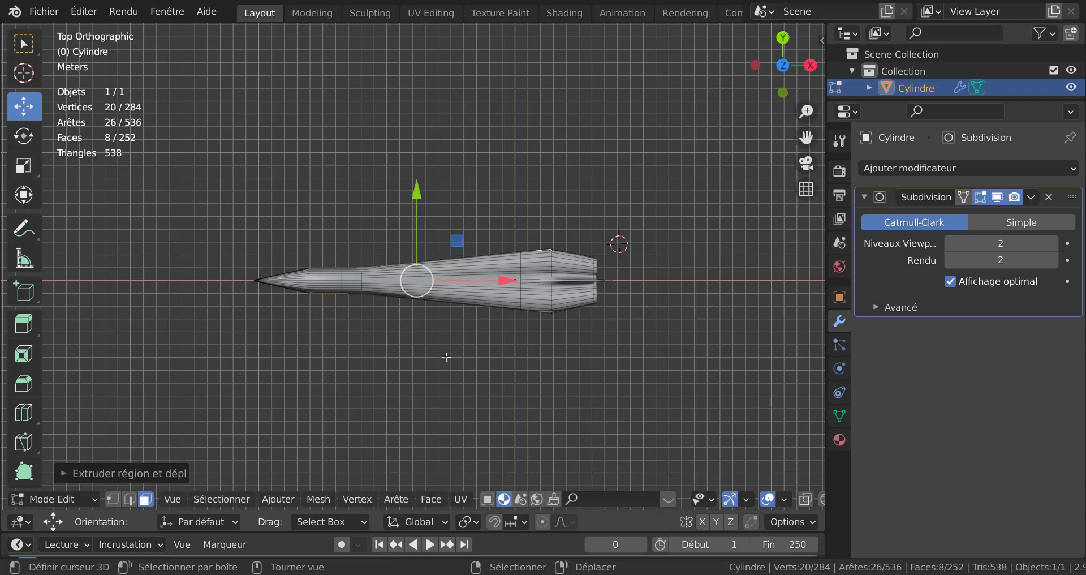
pyautogui.click(23, 165)
pyautogui.moveTo(417, 196); pyautogui.dragTo(400, 445)
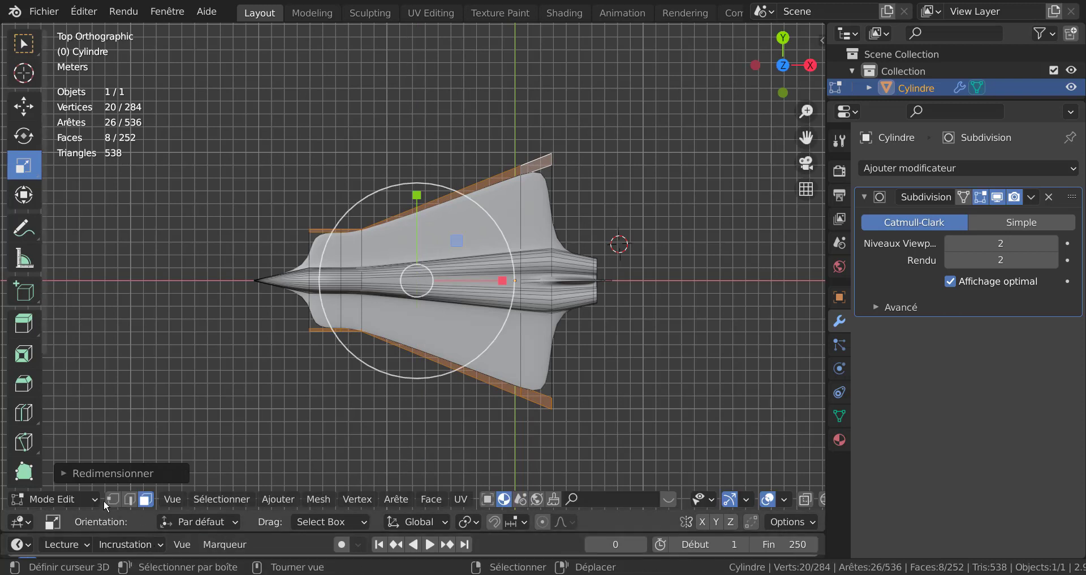
# Step: Switch to vertex select mode and deselect everything
pyautogui.press('1')
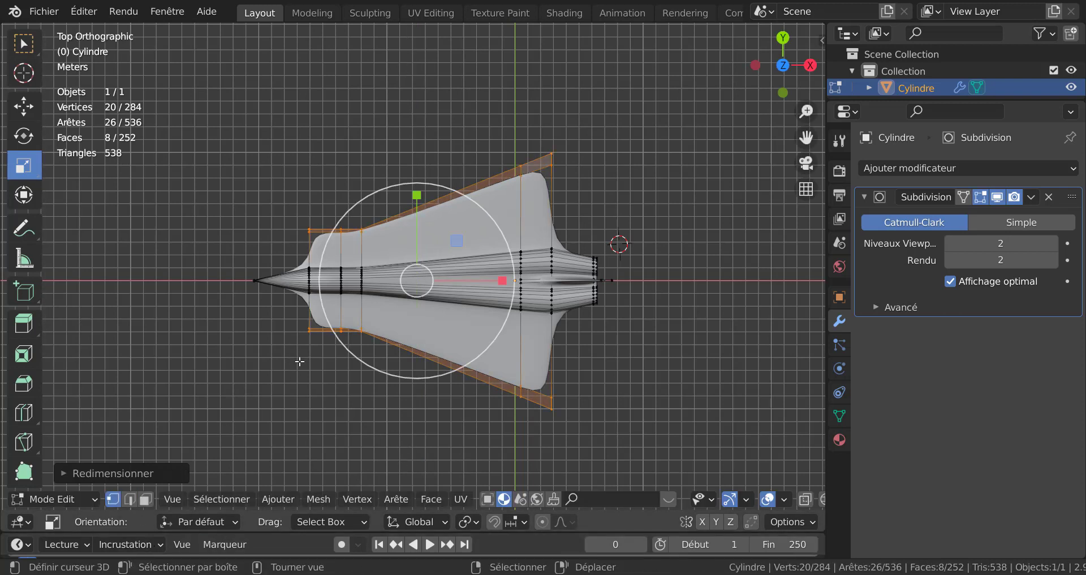
pyautogui.press('x')
pyautogui.press('Escape')
pyautogui.press('x')
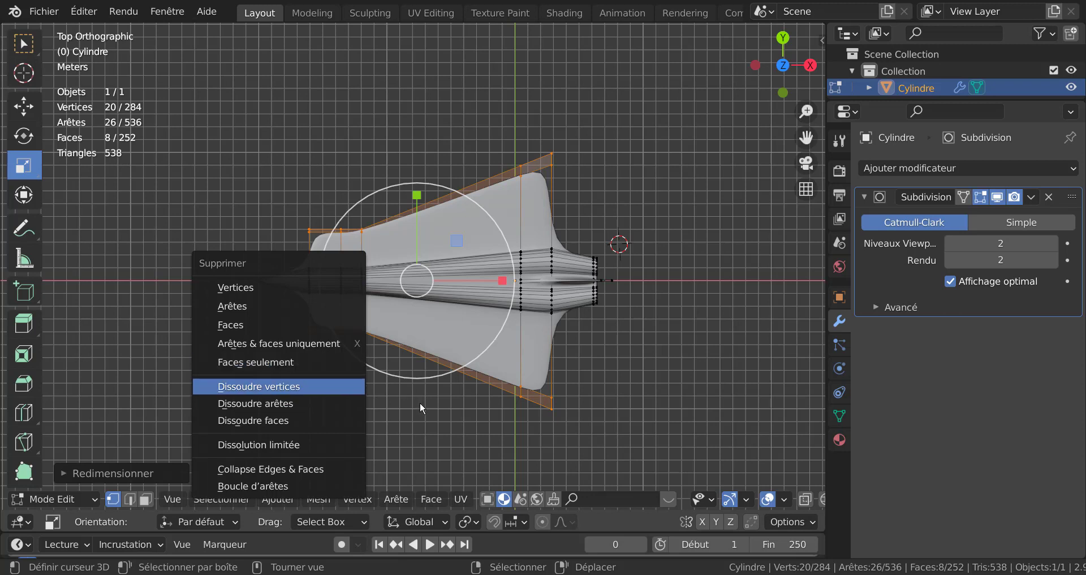
pyautogui.press('Escape')
pyautogui.click(341, 408)
pyautogui.press('x')
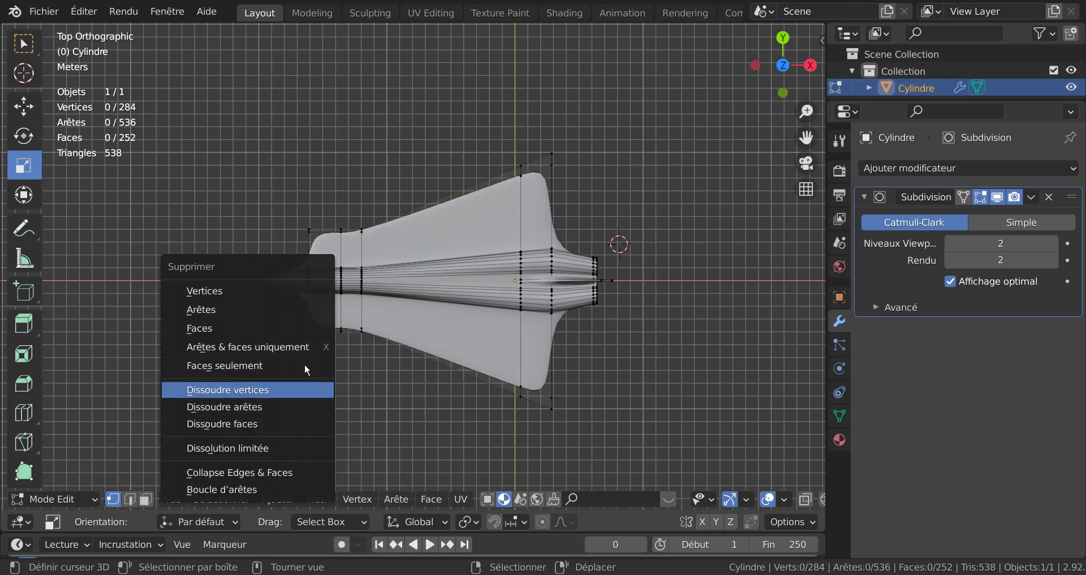
pyautogui.press('Escape')
# Step: Circle-select the wings' front root vertices and scale them along Y by about 0.40 toward the fuselage
pyautogui.press('c')
pyautogui.scroll(4, 269, 364)
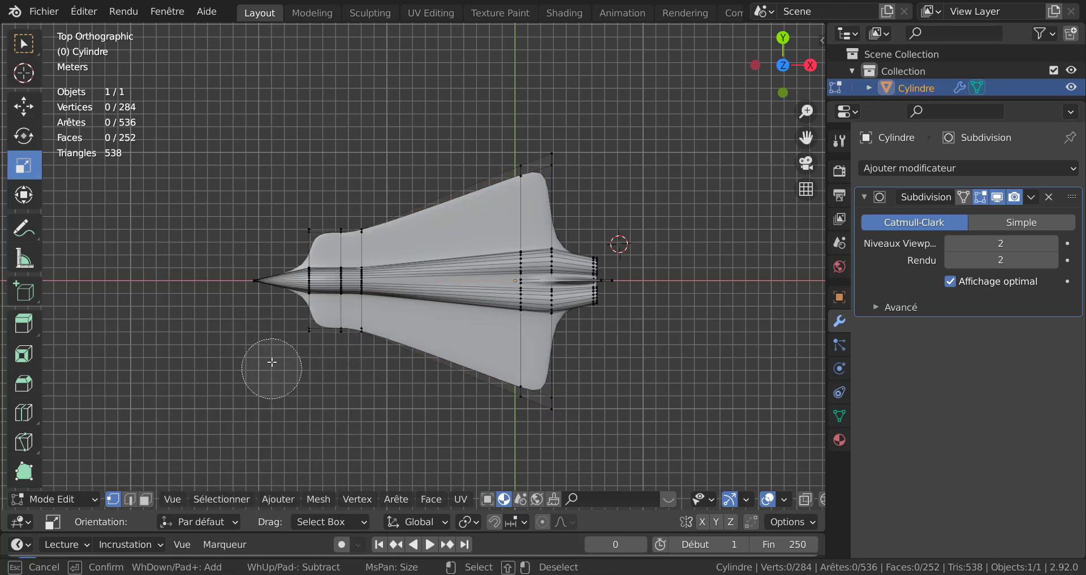
pyautogui.click(309, 331)
pyautogui.click(314, 237)
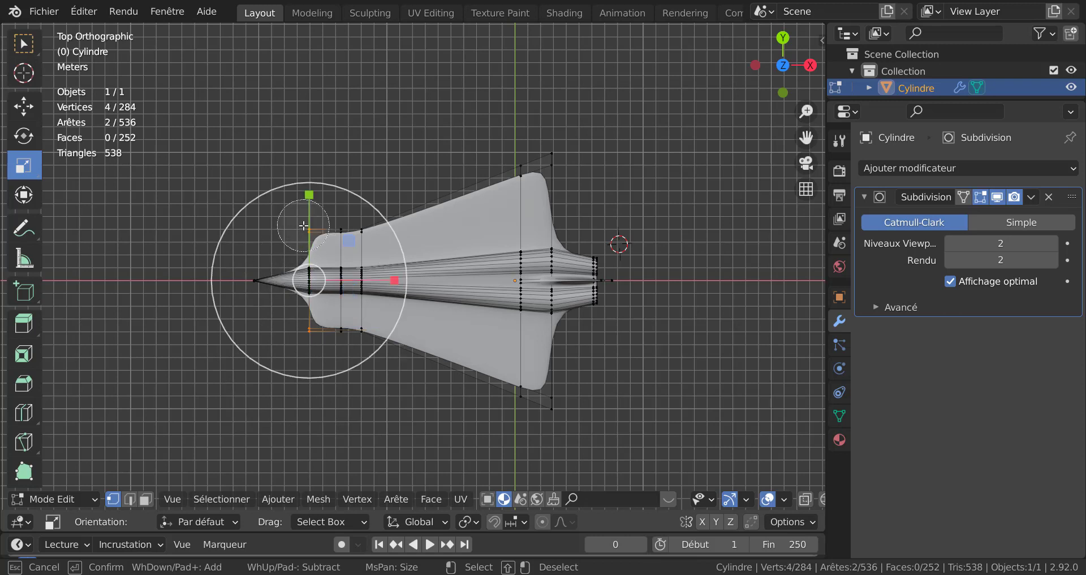
pyautogui.press('Escape')
pyautogui.moveTo(313, 195); pyautogui.dragTo(314, 199)
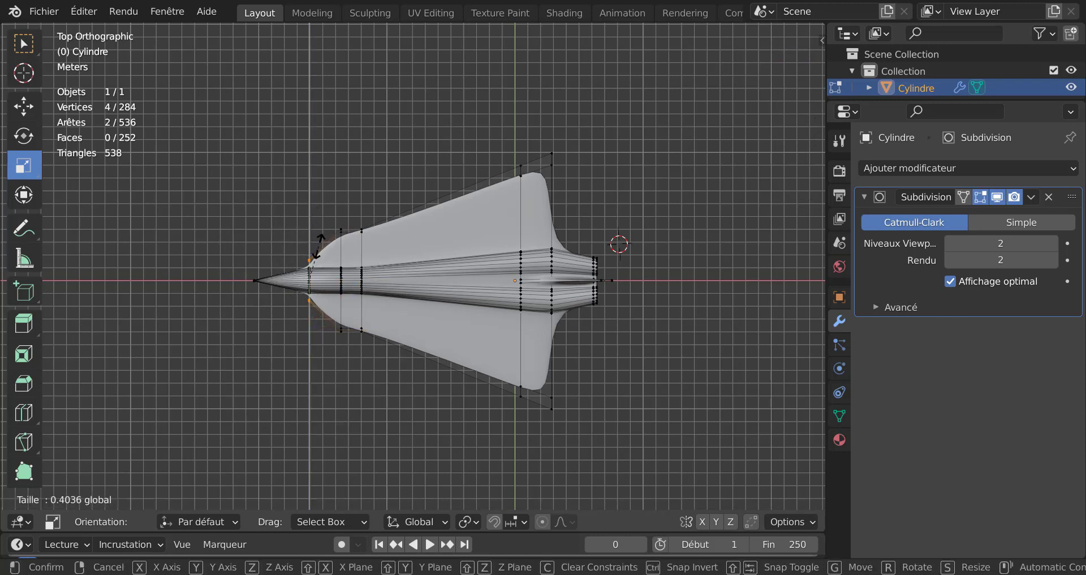
pyautogui.moveTo(320, 246); pyautogui.dragTo(321, 245)
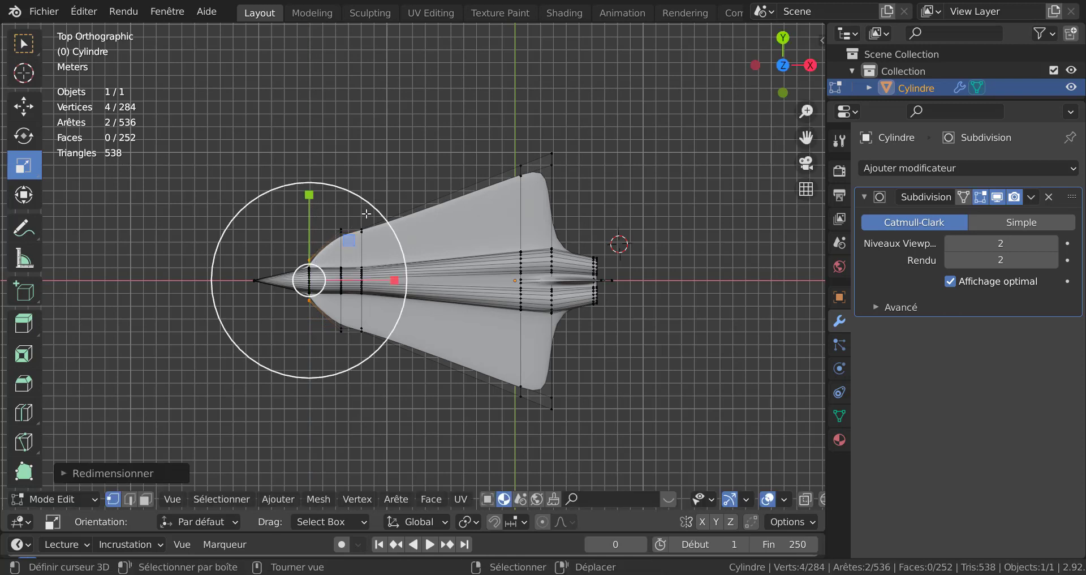
# Step: Circle-select the next pair of wing-root vertices and scale them along Y by about 0.34
pyautogui.hotkey('alt', 'a')
pyautogui.press('c')
pyautogui.click(339, 237)
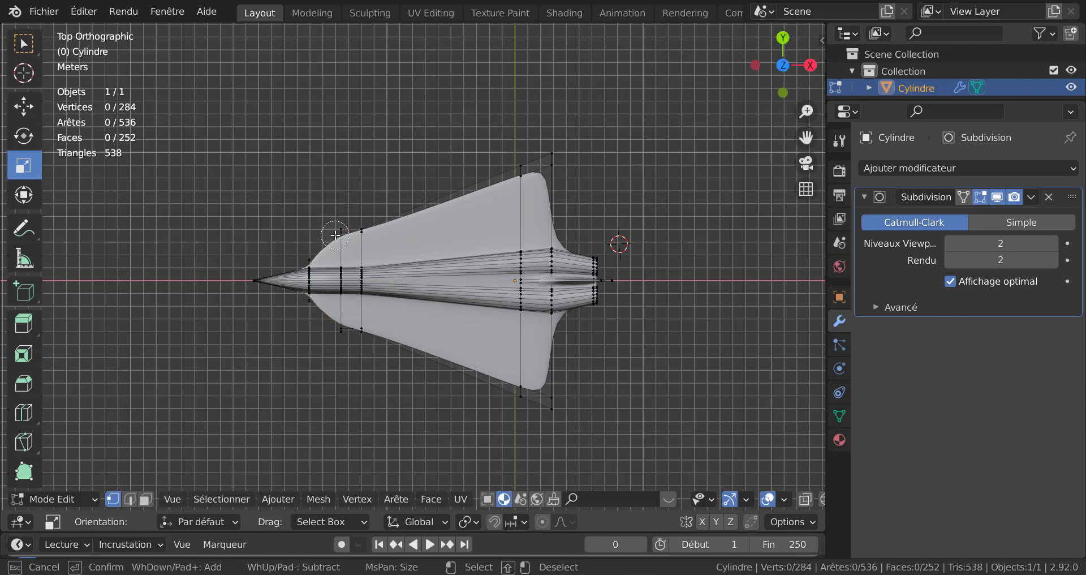
pyautogui.click(340, 337)
pyautogui.press('Escape')
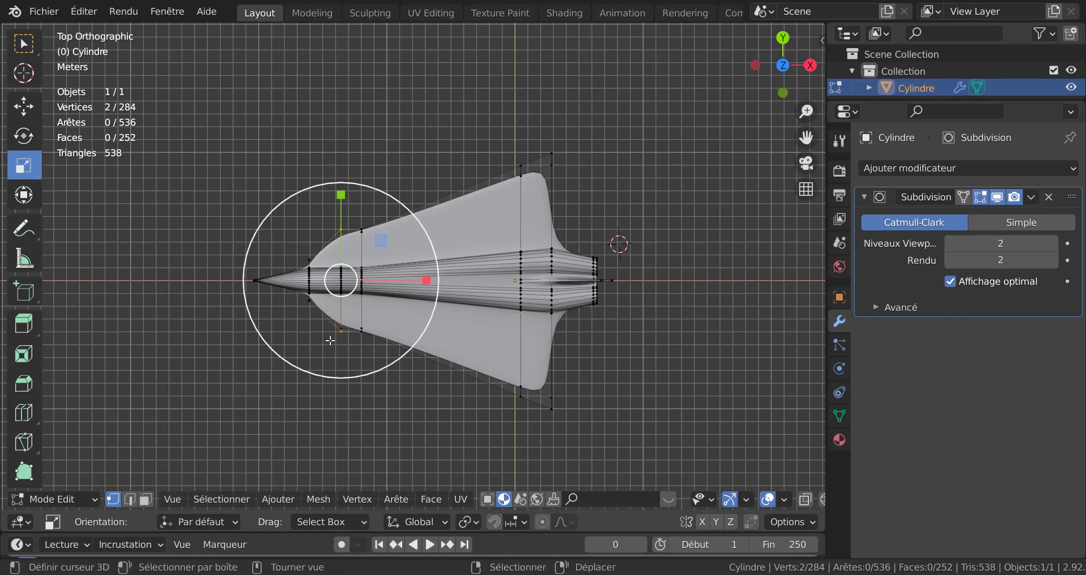
pyautogui.moveTo(341, 195); pyautogui.dragTo(347, 253)
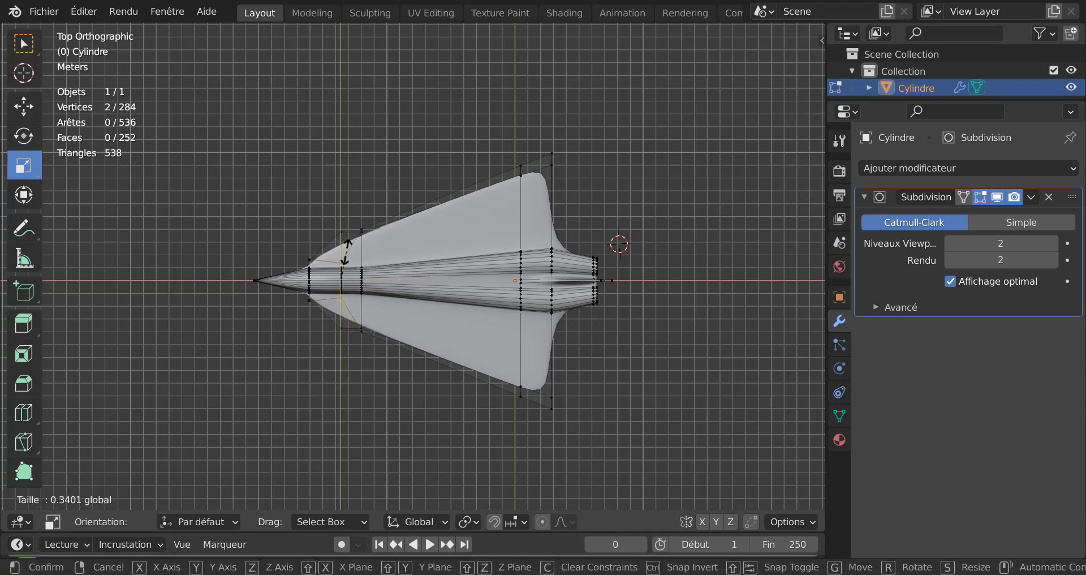
# Step: Cancel the scaling and undo the last wing-root vertex edits
pyautogui.rightClick(347, 247)
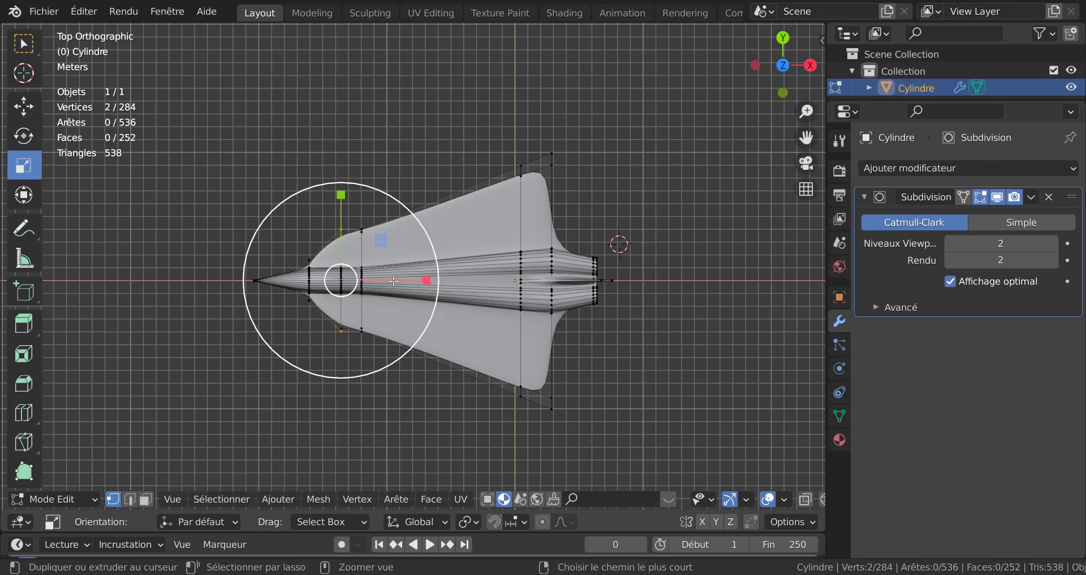
pyautogui.scroll(3, 326, 354)
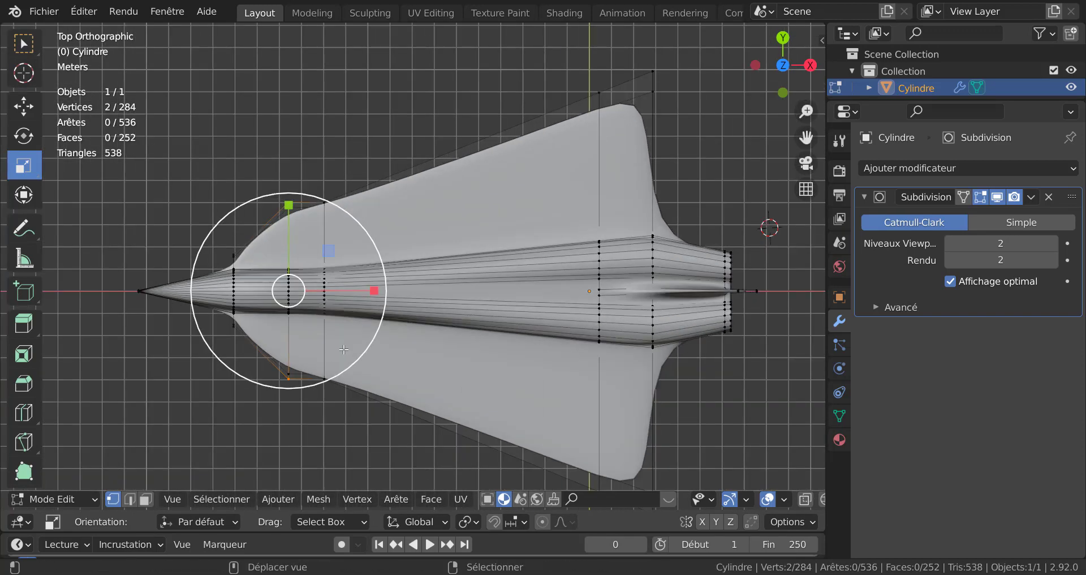
pyautogui.keyDown('shift'); pyautogui.moveTo(344, 348); pyautogui.dragTo(454, 314, button='middle'); pyautogui.keyUp('shift')
pyautogui.hotkey('ctrl', 'z')
pyautogui.hotkey('ctrl', 'z')
pyautogui.hotkey('ctrl', 'z')
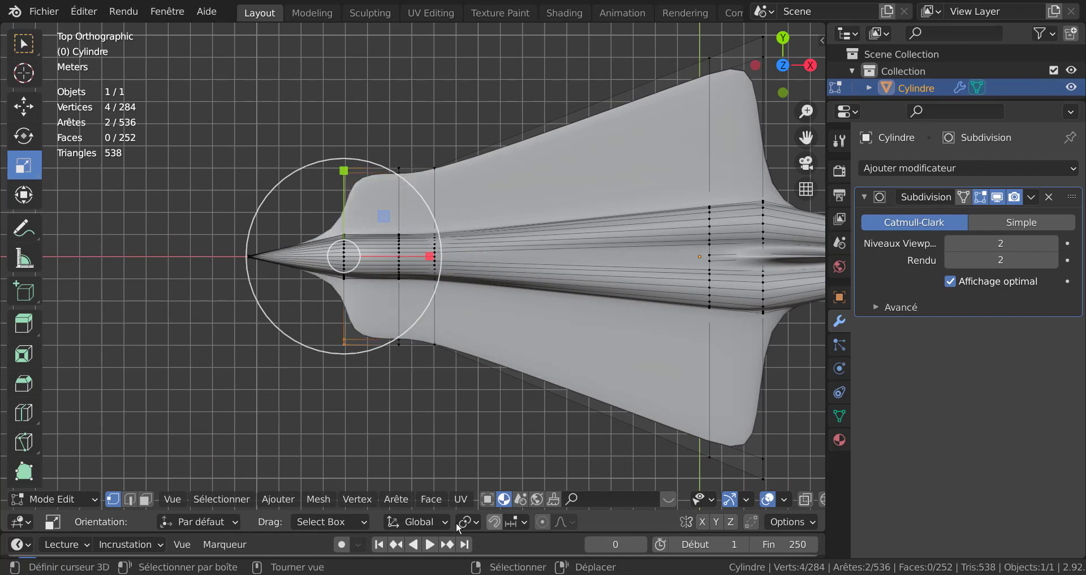
# Step: Enable X-ray and scale the selected front wing-root vertices along Y by about 0.92
pyautogui.hotkey('alt', 'z')
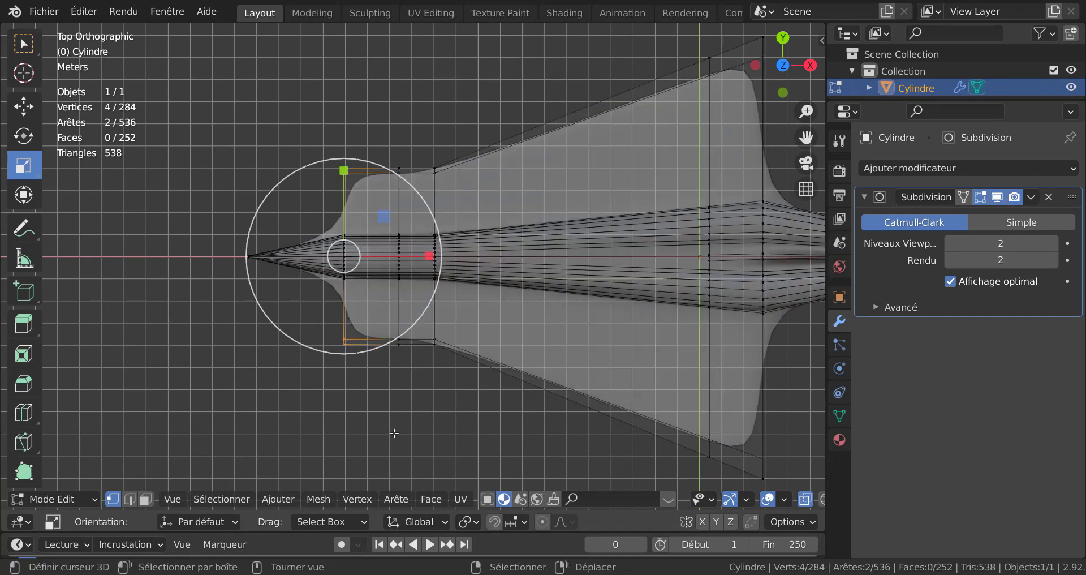
pyautogui.press('c')
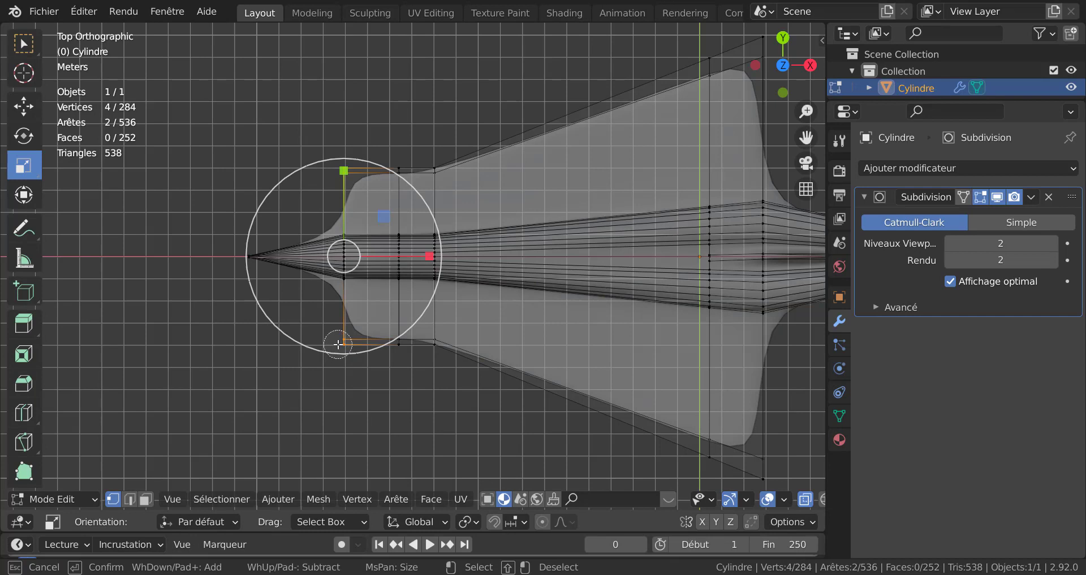
pyautogui.press('Escape')
pyautogui.press('s')
pyautogui.press('y')
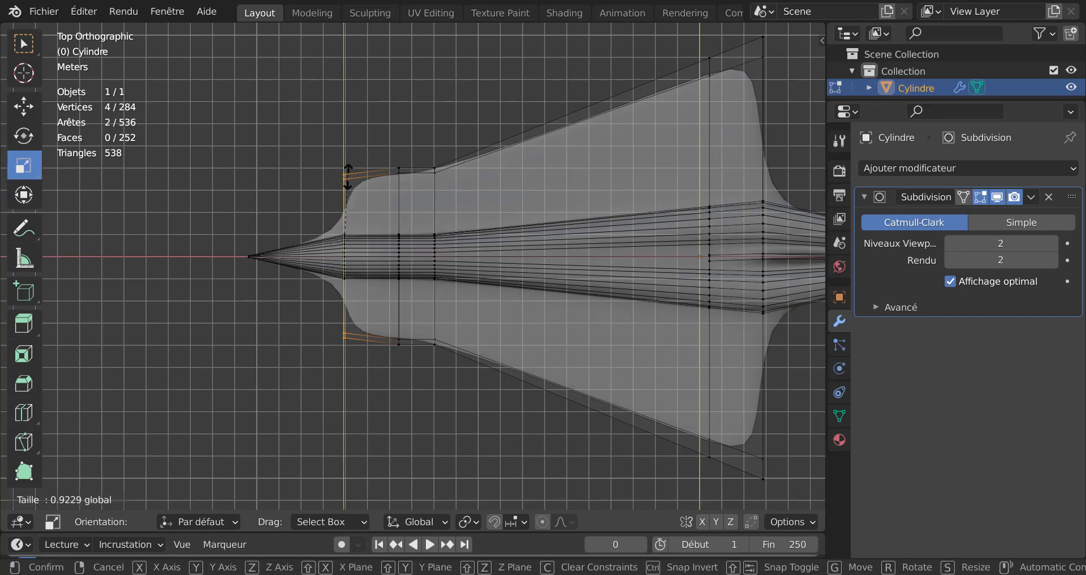
pyautogui.click(349, 218)
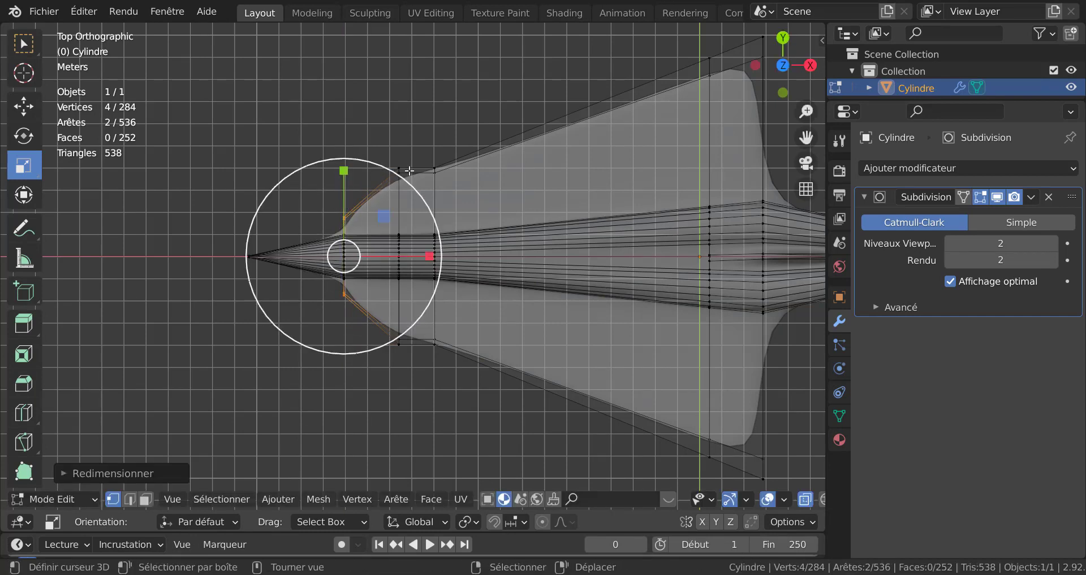
# Step: Circle-select the second pair of wing-root vertices and scale them by about 0.54 toward the fuselage
pyautogui.rightClick(439, 140)
pyautogui.press('c')
pyautogui.click(399, 174)
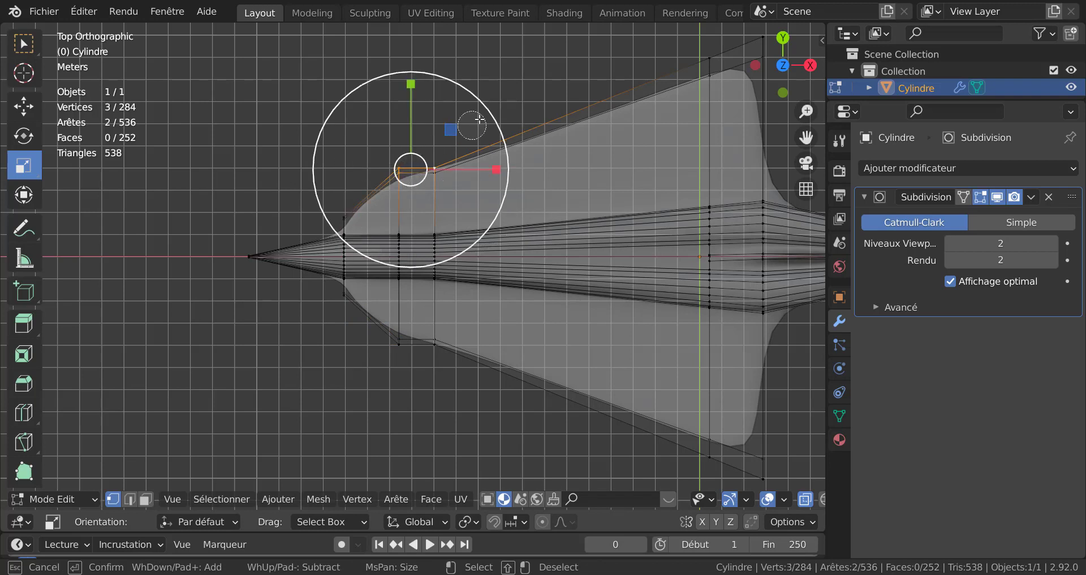
pyautogui.rightClick(478, 120)
pyautogui.rightClick(481, 117)
pyautogui.click(397, 170)
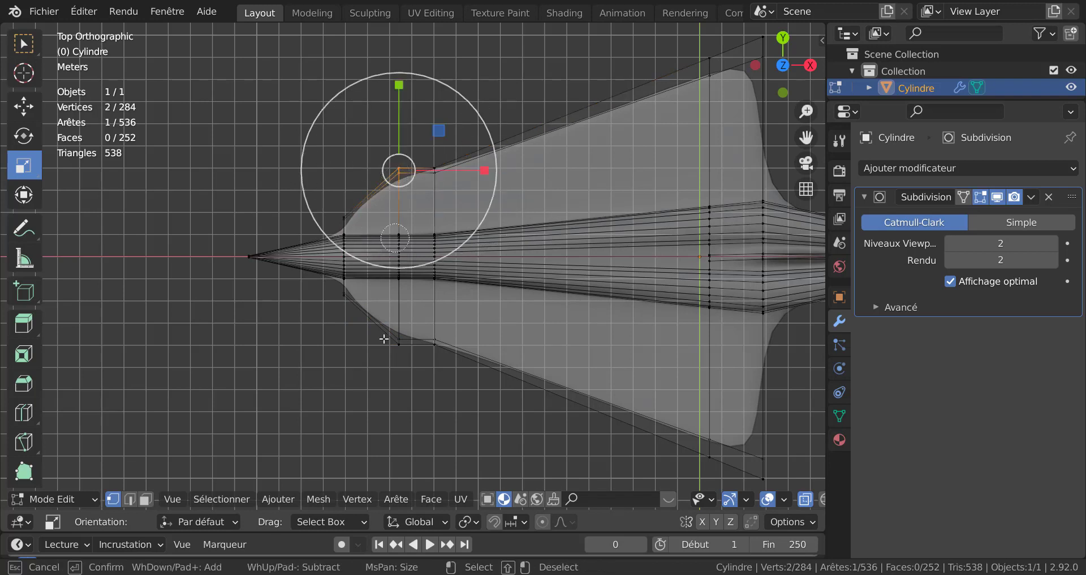
pyautogui.keyDown('shift'); pyautogui.click(393, 344); pyautogui.keyUp('shift')
pyautogui.press('s')
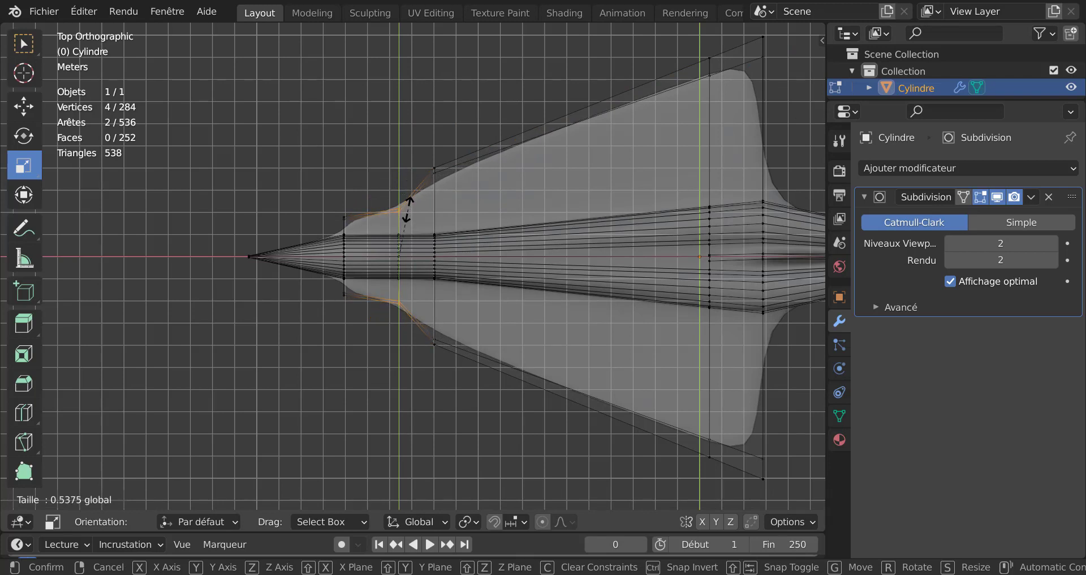
pyautogui.click(407, 209)
# Step: Deselect all, circle-select the third pair of wing-root vertices and scale them by about 0.60
pyautogui.hotkey('alt', 'a')
pyautogui.press('c')
pyautogui.click(436, 168)
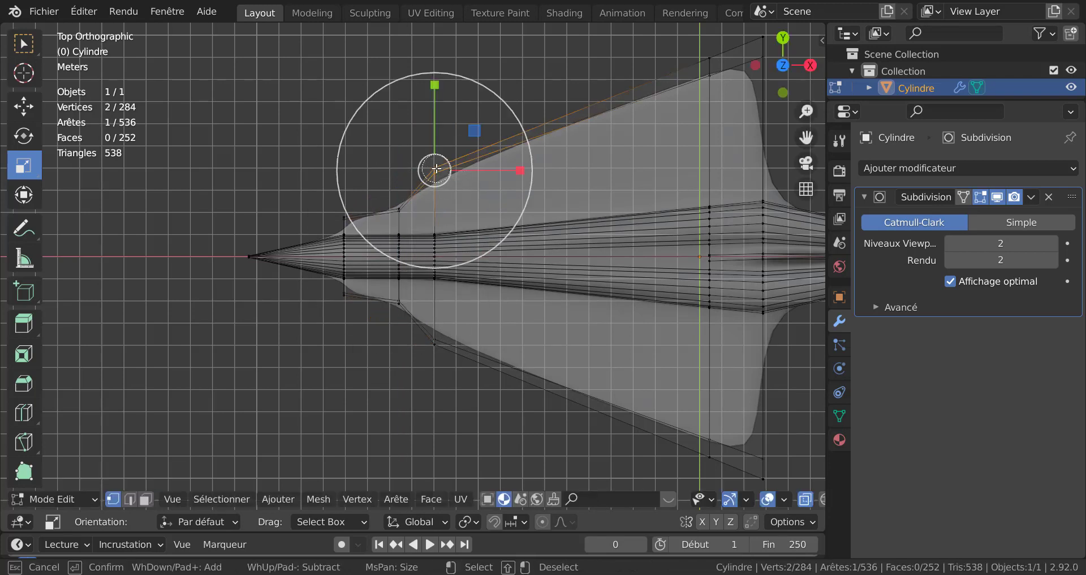
pyautogui.click(434, 348)
pyautogui.press('Escape')
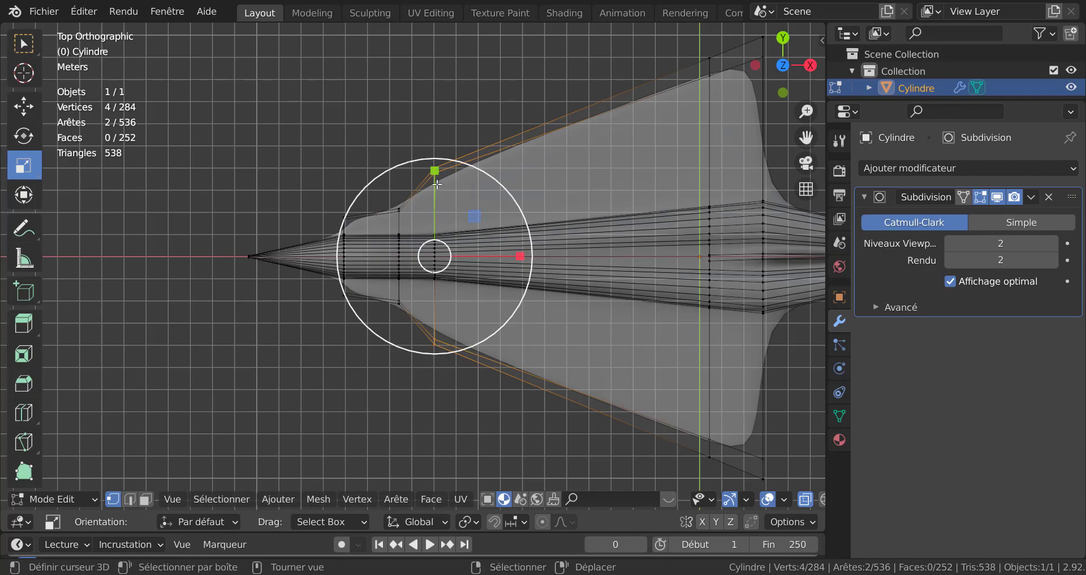
pyautogui.press('s')
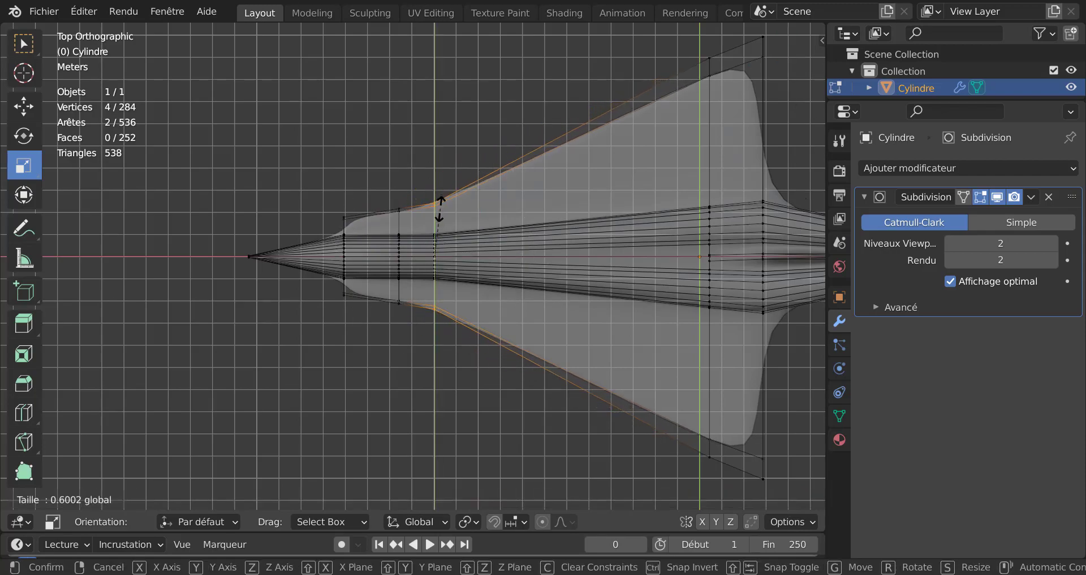
pyautogui.click(439, 209)
# Step: Leave edit mode, turn off X-ray and orbit around the aircraft to inspect the wing shape
pyautogui.press('Tab')
pyautogui.scroll(-3, 356, 316)
pyautogui.moveTo(364, 345); pyautogui.dragTo(652, 362, button='middle')
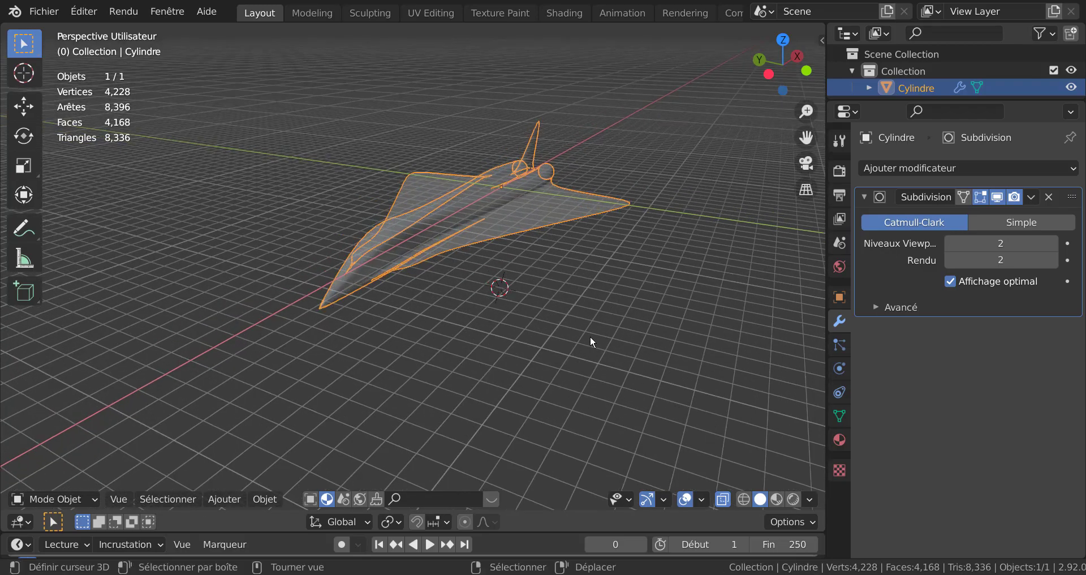
pyautogui.hotkey('alt', 'z')
pyautogui.scroll(5, 517, 293)
pyautogui.moveTo(516, 293)
pyautogui.mouseDown(button='middle')
pyautogui.moveTo(508, 344)
pyautogui.moveTo(520, 313)
pyautogui.moveTo(598, 236)
pyautogui.moveTo(606, 209)
pyautogui.moveTo(592, 174)
pyautogui.moveTo(491, 209)
pyautogui.moveTo(348, 284)
pyautogui.moveTo(233, 281)
pyautogui.mouseUp(button='middle')
pyautogui.scroll(-5, 331, 346)
pyautogui.moveTo(317, 346); pyautogui.dragTo(274, 315, button='middle')
# Step: Return to edit mode and select both nozzle rim edge loops at the rear
pyautogui.press('Tab')
pyautogui.moveTo(528, 384); pyautogui.dragTo(560, 385, button='middle')
pyautogui.scroll(3, 600, 403)
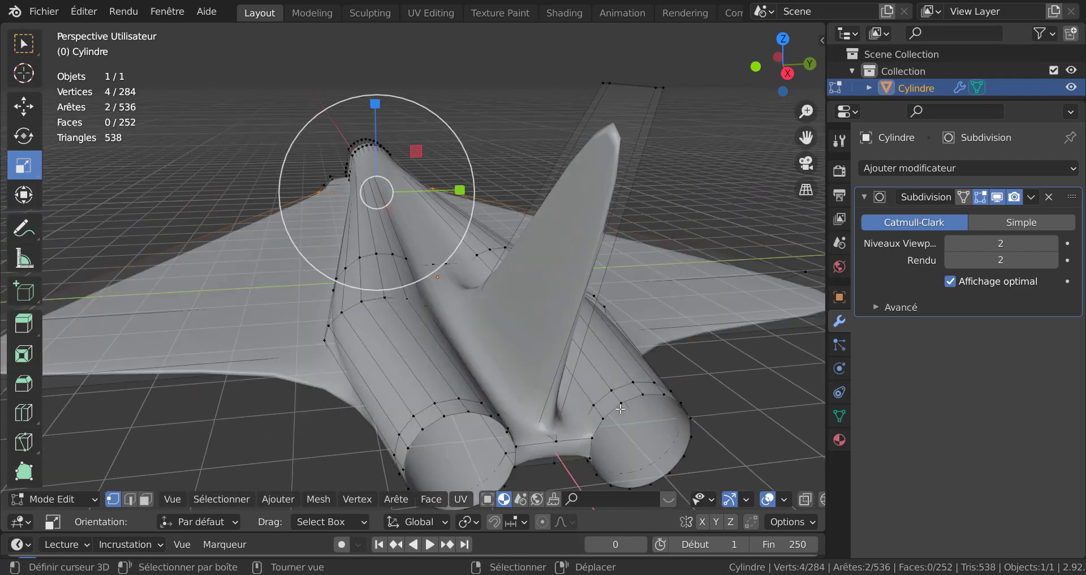
pyautogui.keyDown('alt'); pyautogui.click(654, 397); pyautogui.keyUp('alt')
pyautogui.keyDown('alt'); pyautogui.keyDown('shift'); pyautogui.click(467, 413); pyautogui.keyUp('shift'); pyautogui.keyUp('alt')
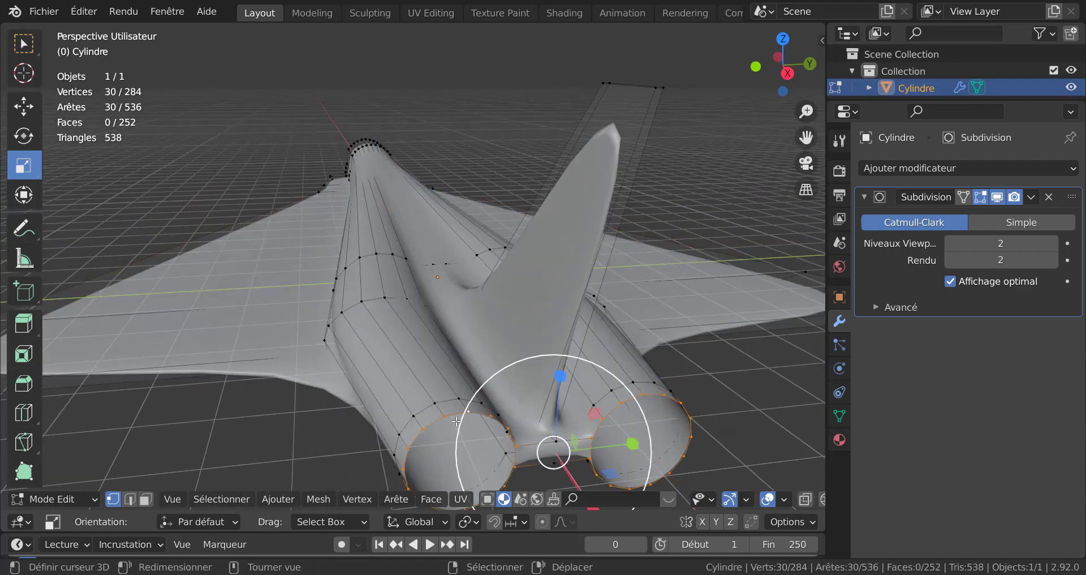
pyautogui.scroll(-3, 467, 413)
# Step: Set the pivot to Individual Origins, extrude both nozzle rims and scale them inward to about 0.94
pyautogui.click(465, 525)
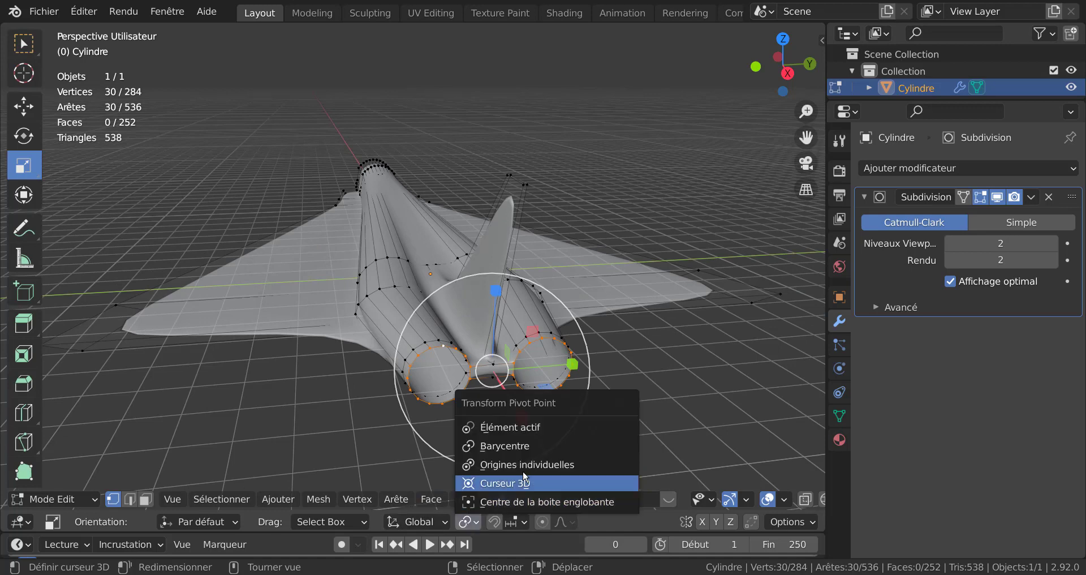
pyautogui.click(526, 461)
pyautogui.press('e')
pyautogui.press('s')
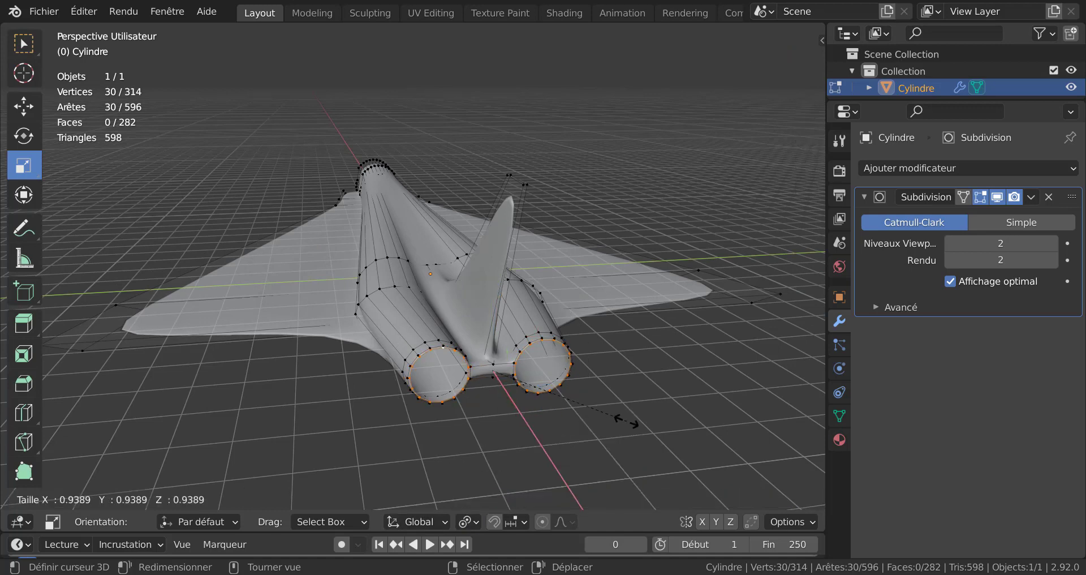
pyautogui.click(588, 384)
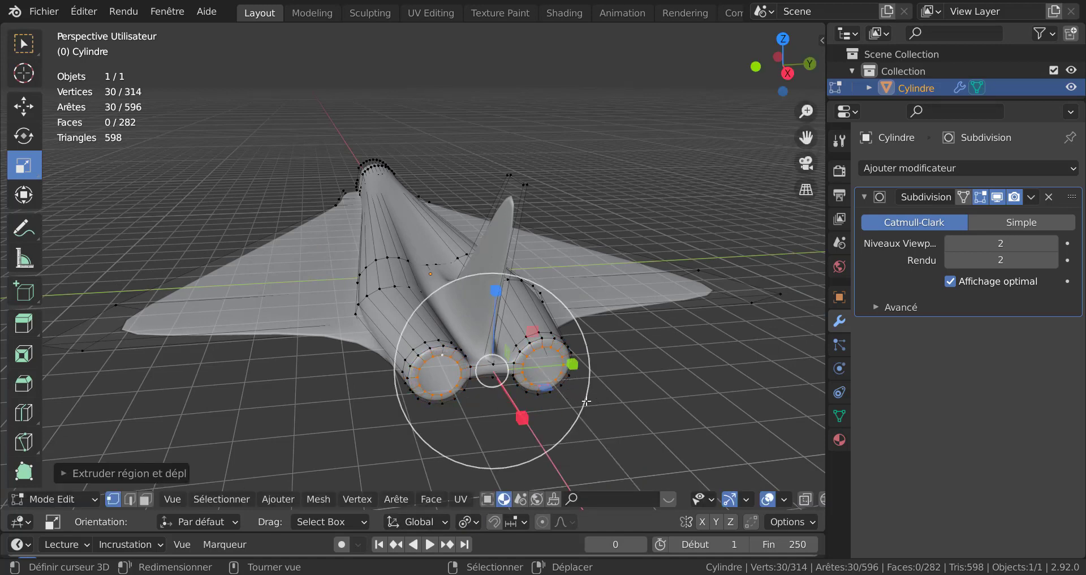
# Step: Extrude the nozzle rims about -1.24 m along X into the nozzles
pyautogui.moveTo(588, 403); pyautogui.dragTo(639, 415, button='middle')
pyautogui.press('e')
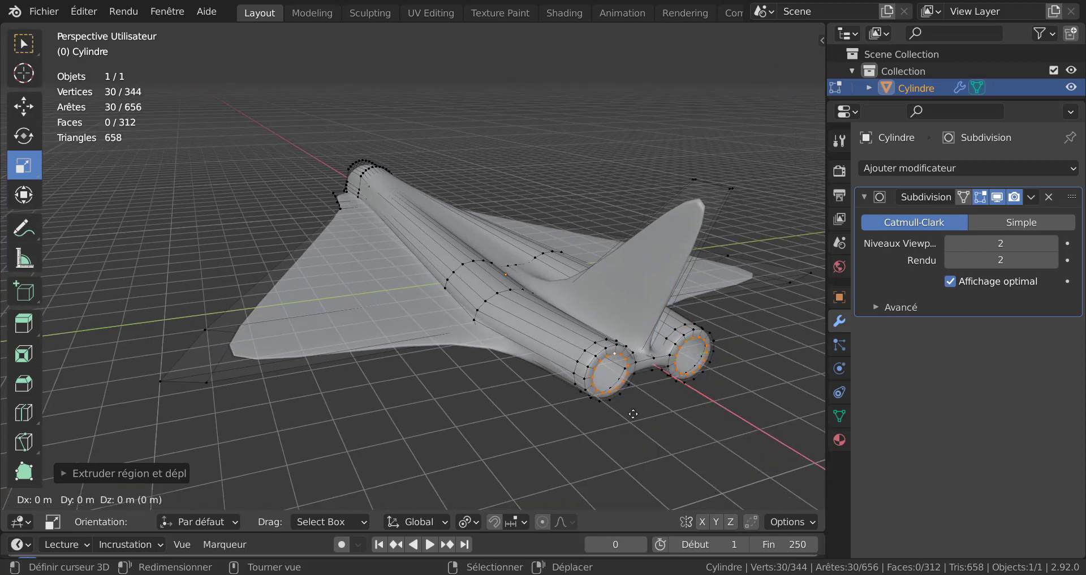
pyautogui.press('x')
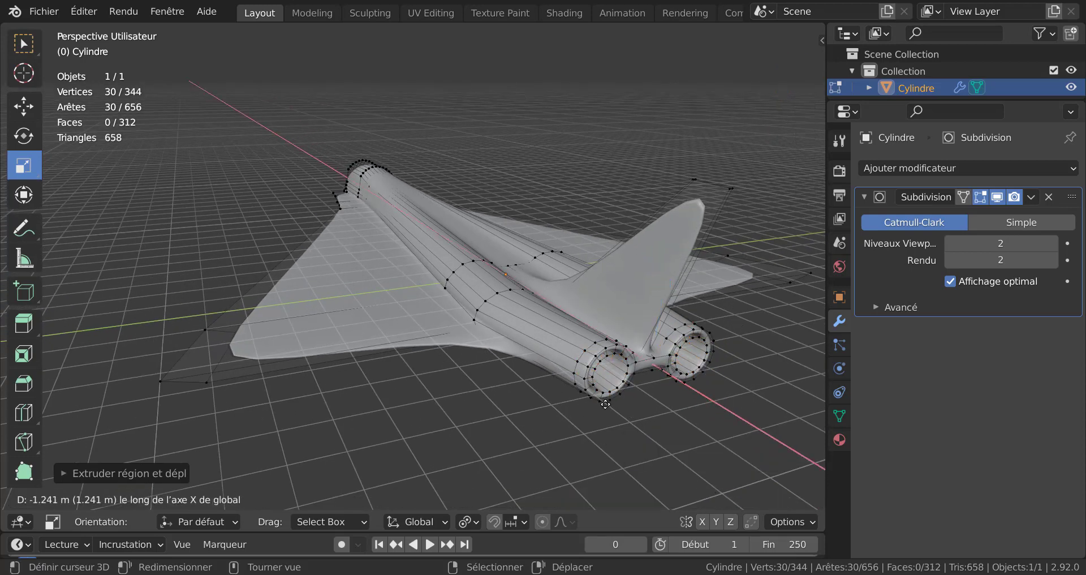
pyautogui.click(612, 408)
pyautogui.moveTo(612, 407); pyautogui.dragTo(558, 393, button='middle')
# Step: Extrude the inner nozzle loops in place and scale them to about 0.81
pyautogui.scroll(4, 551, 392)
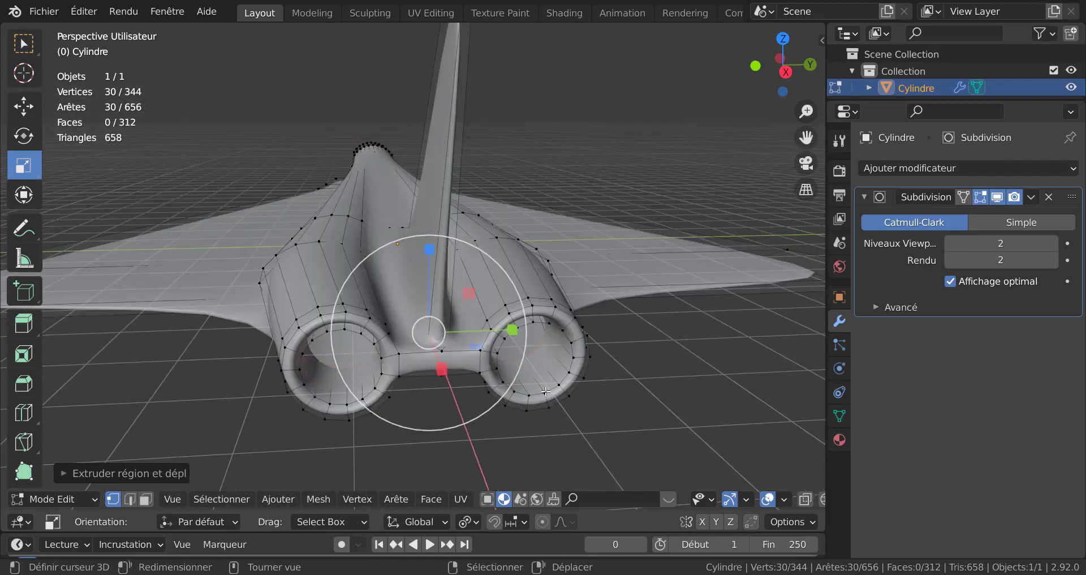
pyautogui.press('e')
pyautogui.rightClick(624, 417)
pyautogui.press('s')
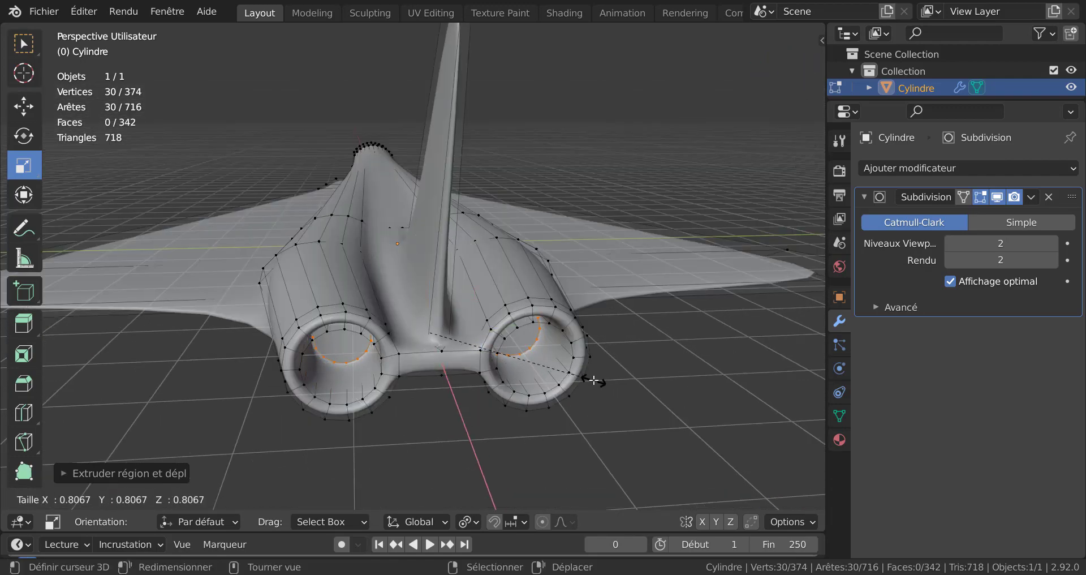
pyautogui.click(594, 381)
# Step: Extrude the inner nozzle loops about 1.24 m along X
pyautogui.scroll(-5, 593, 381)
pyautogui.moveTo(594, 381); pyautogui.dragTo(623, 416, button='middle')
pyautogui.press('e')
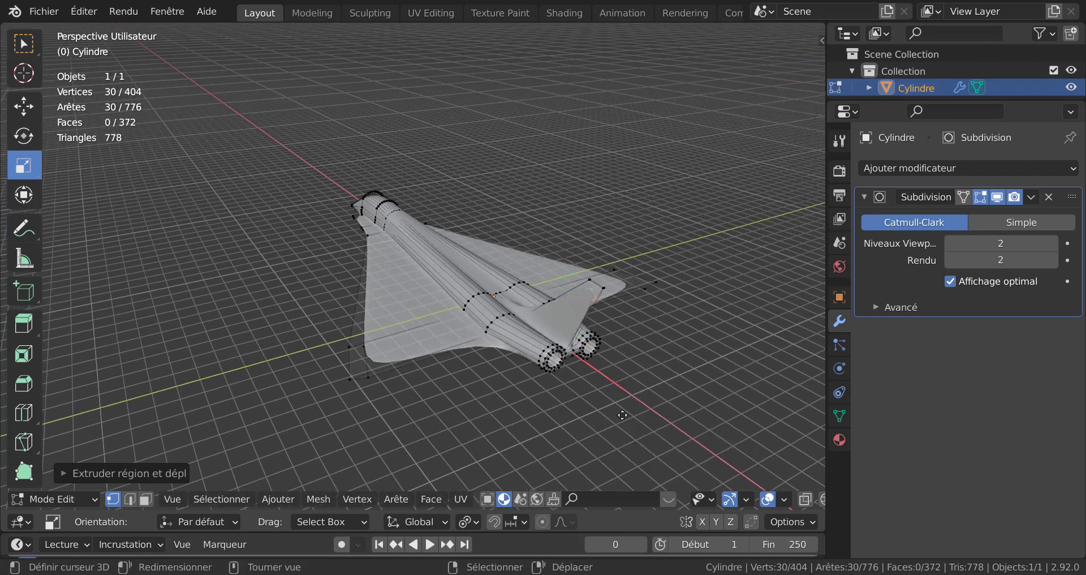
pyautogui.press('x')
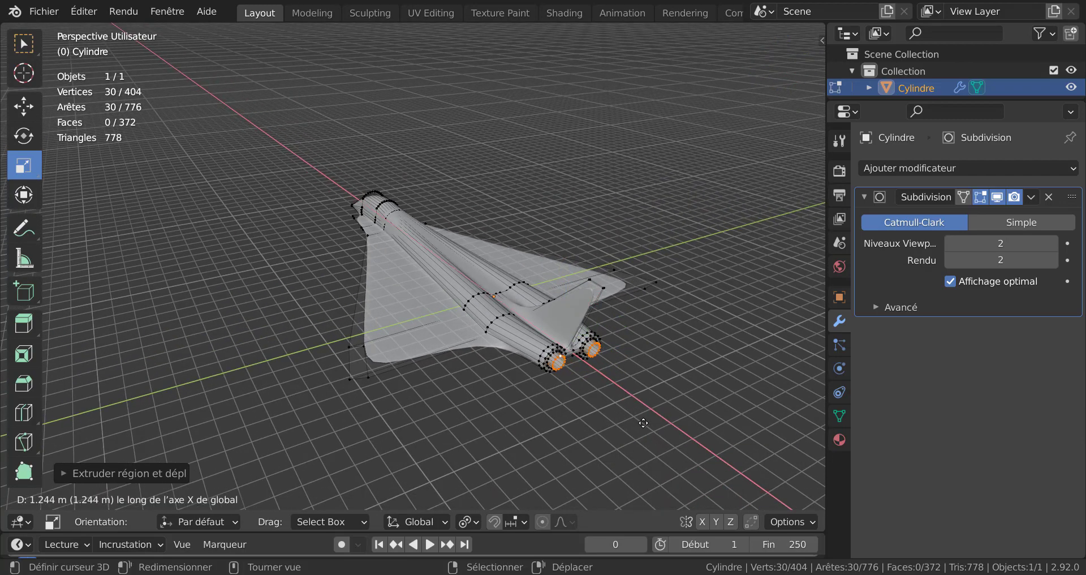
pyautogui.click(643, 418)
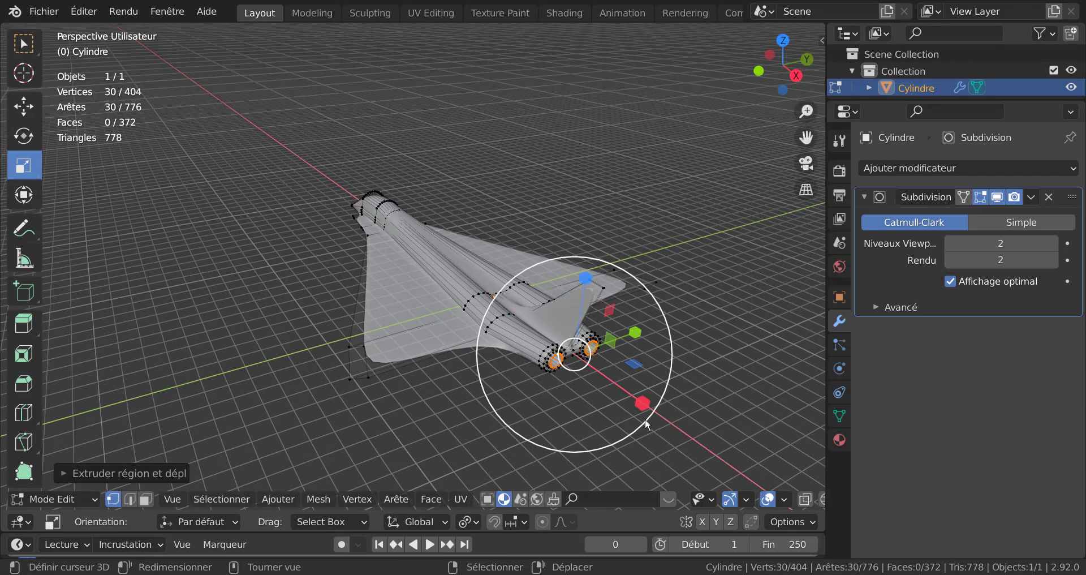
# Step: Toggle between object and edit mode and orbit around the aircraft to inspect the nozzles and nose
pyautogui.press('Tab')
pyautogui.moveTo(602, 419); pyautogui.dragTo(558, 357, button='middle')
pyautogui.scroll(5, 572, 411)
pyautogui.press('Tab')
pyautogui.press('Tab')
pyautogui.scroll(-3, 504, 385)
pyautogui.press('Tab')
pyautogui.press('Tab')
pyautogui.press('Tab')
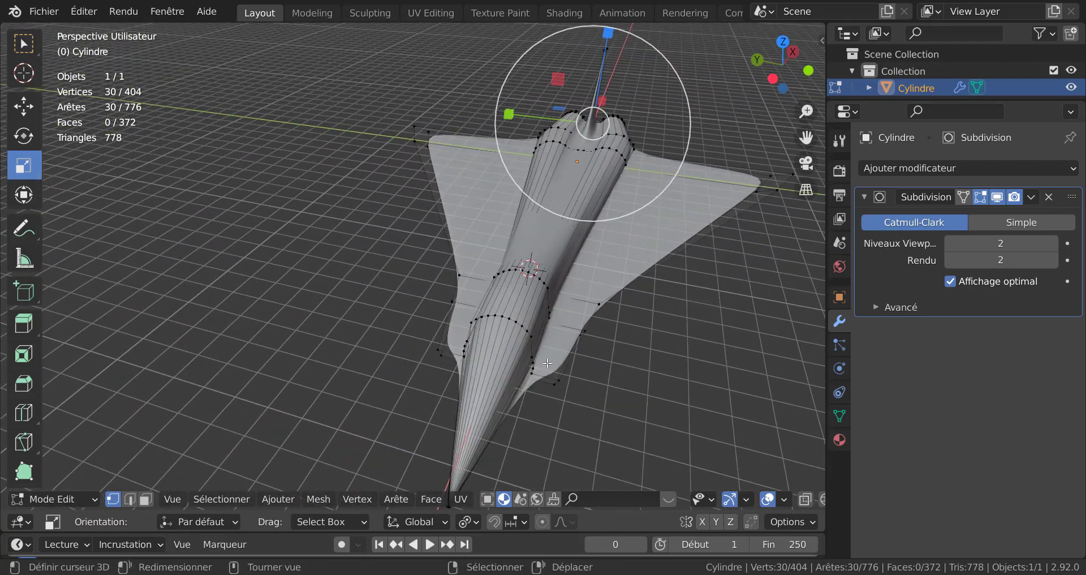
pyautogui.moveTo(548, 363); pyautogui.dragTo(443, 376, button='middle')
pyautogui.scroll(3, 365, 344)
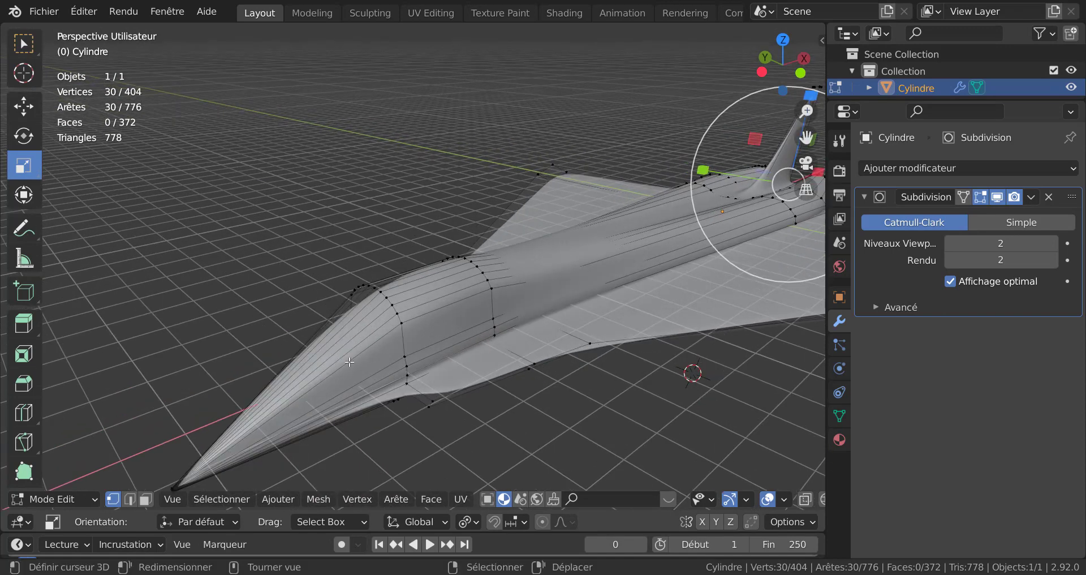
# Step: Add a loop cut around the nose section ahead of the cockpit hump
pyautogui.hotkey('ctrl', 'r')
pyautogui.click(348, 360)
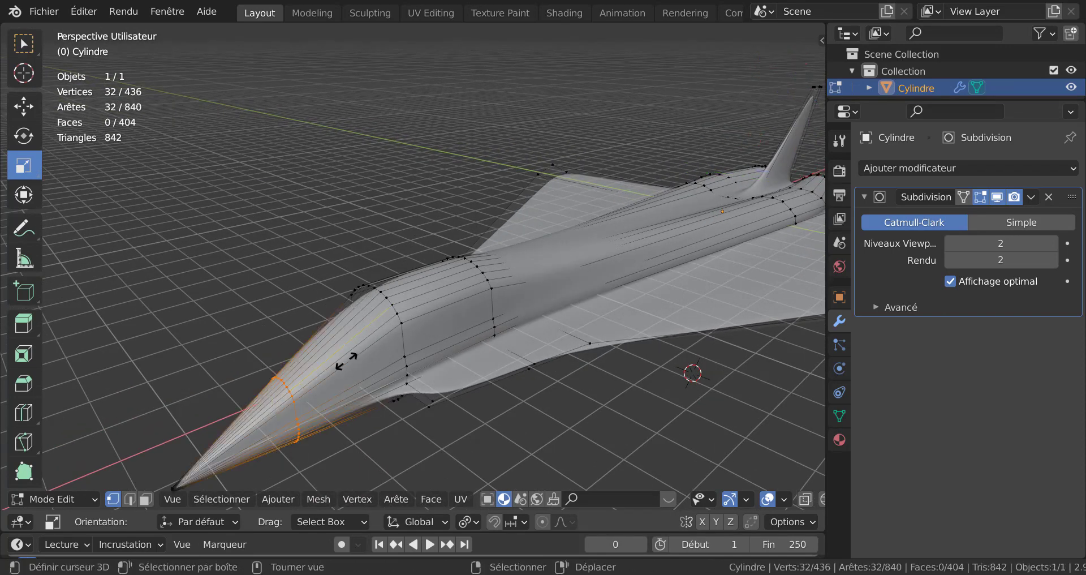
pyautogui.click(383, 330)
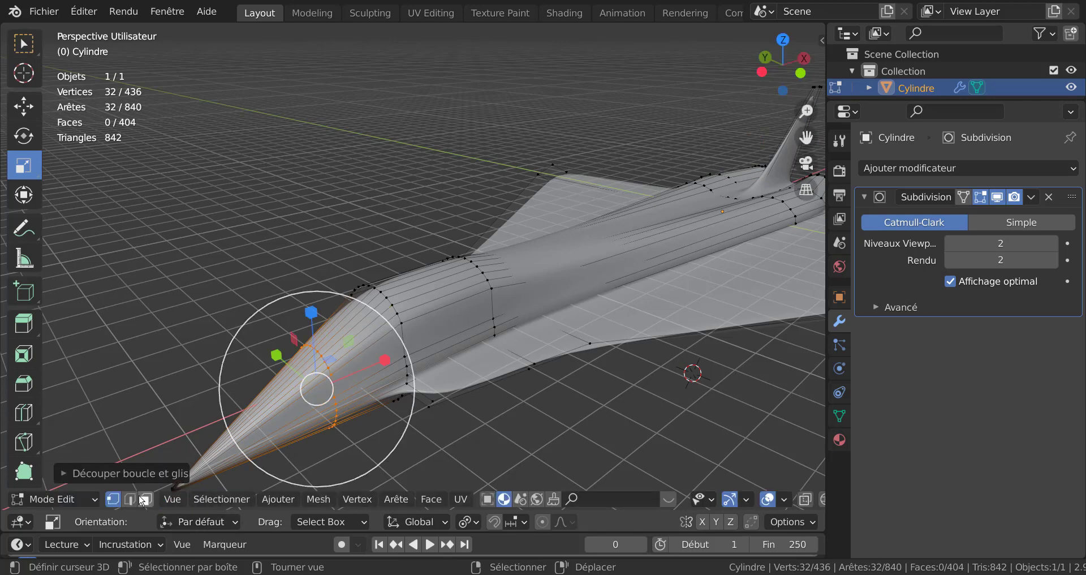
# Step: Deselect all and select a path of faces on top of the fuselage behind the new loop cut
pyautogui.hotkey('alt', 'a')
pyautogui.click(361, 345)
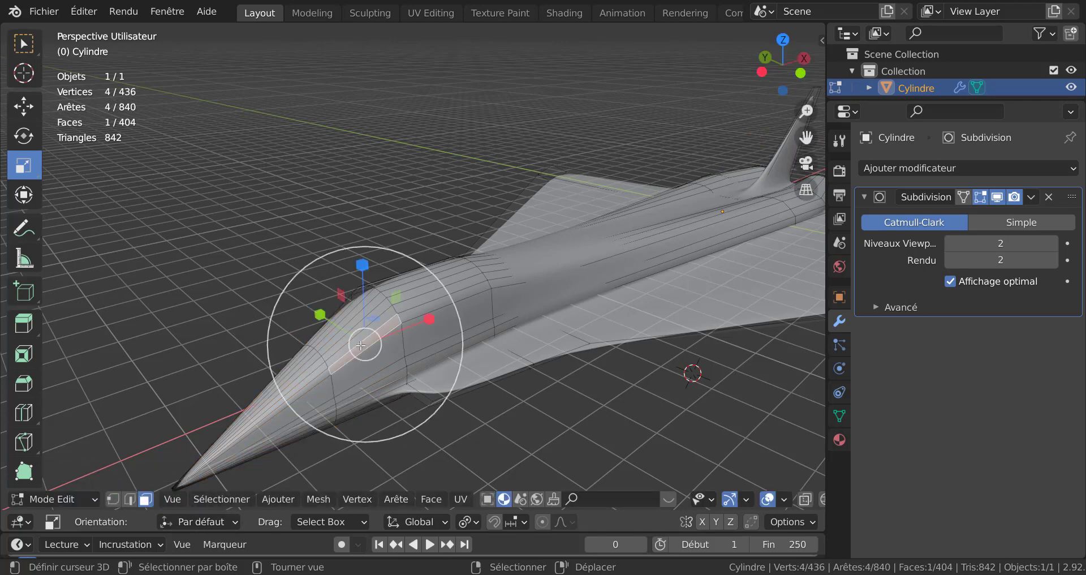
pyautogui.moveTo(362, 343); pyautogui.dragTo(475, 405, button='middle')
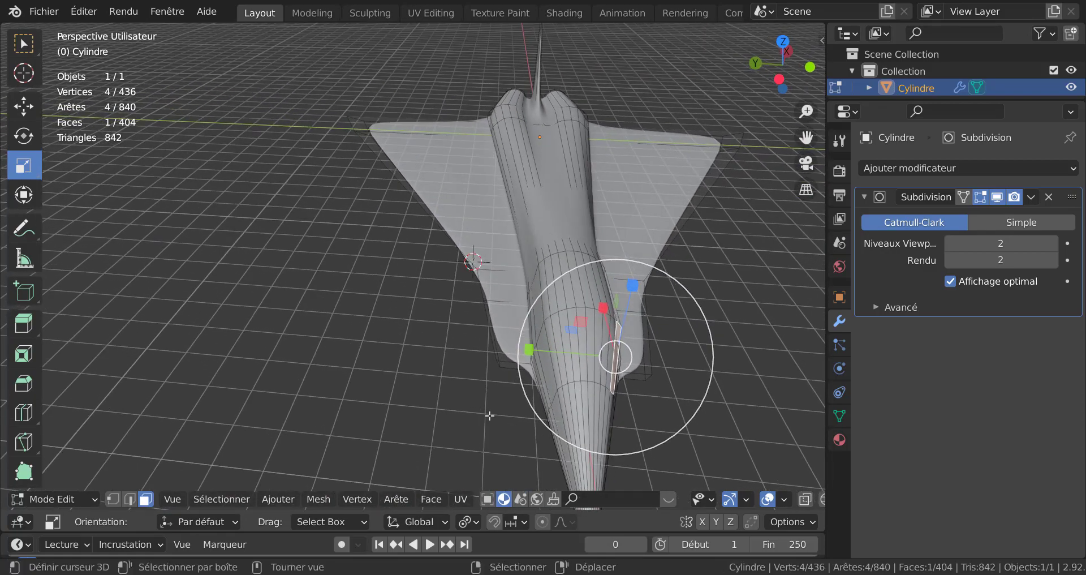
pyautogui.keyDown('ctrl'); pyautogui.click(553, 355); pyautogui.keyUp('ctrl')
pyautogui.moveTo(553, 355); pyautogui.dragTo(478, 353, button='middle')
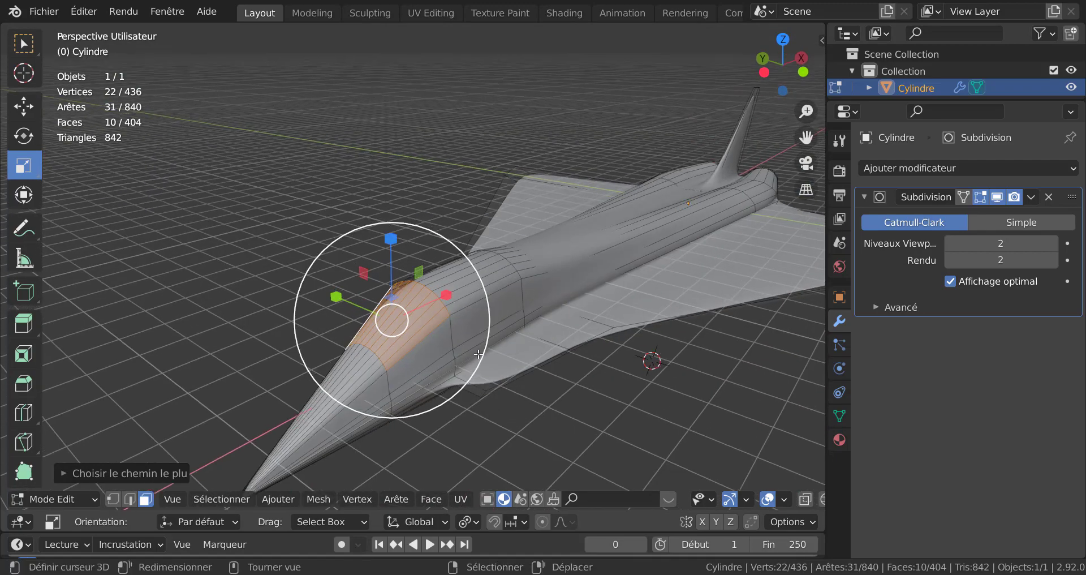
# Step: Extend the face selection with another row to widen the cockpit canopy area
pyautogui.scroll(1, 496, 319)
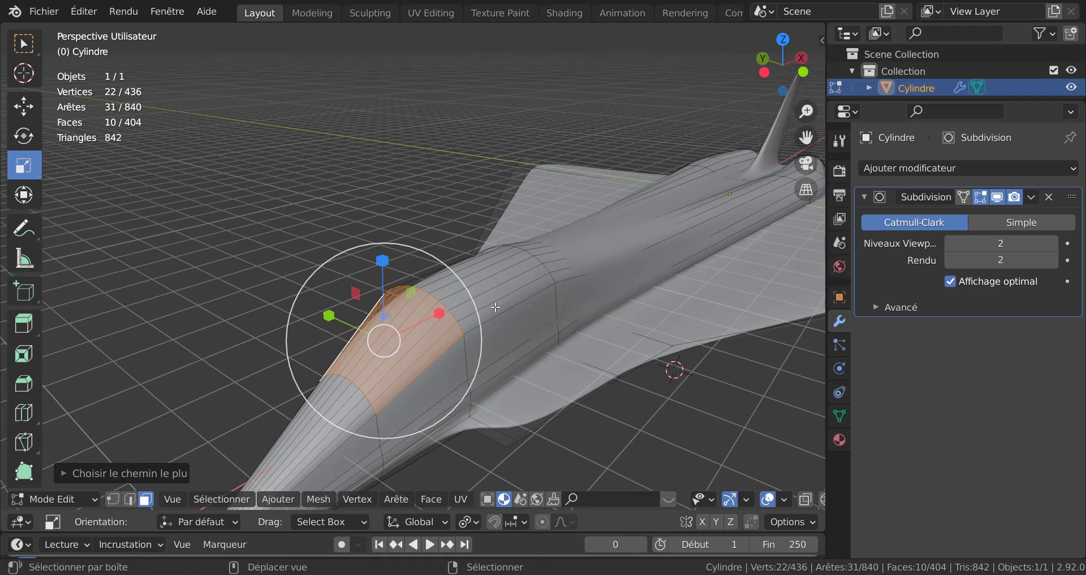
pyautogui.keyDown('shift'); pyautogui.click(496, 306); pyautogui.keyUp('shift')
pyautogui.moveTo(496, 306); pyautogui.dragTo(619, 337, button='middle')
pyautogui.keyDown('ctrl'); pyautogui.click(626, 286); pyautogui.keyUp('ctrl')
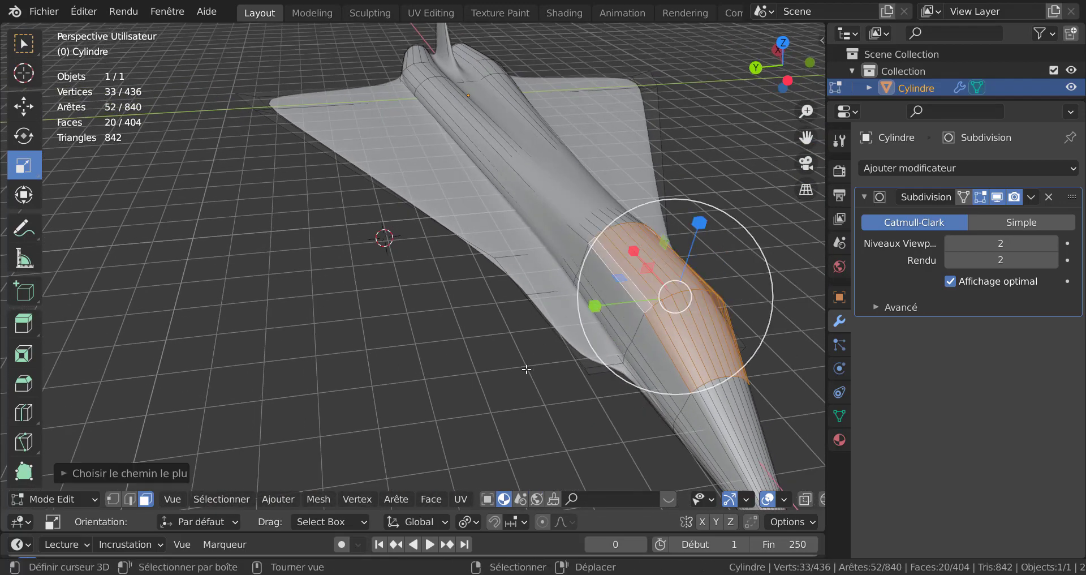
# Step: Add more faces around the cockpit hump to the selection, completing the canopy area on both sides
pyautogui.keyDown('shift'); pyautogui.rightClick(658, 348); pyautogui.keyUp('shift')
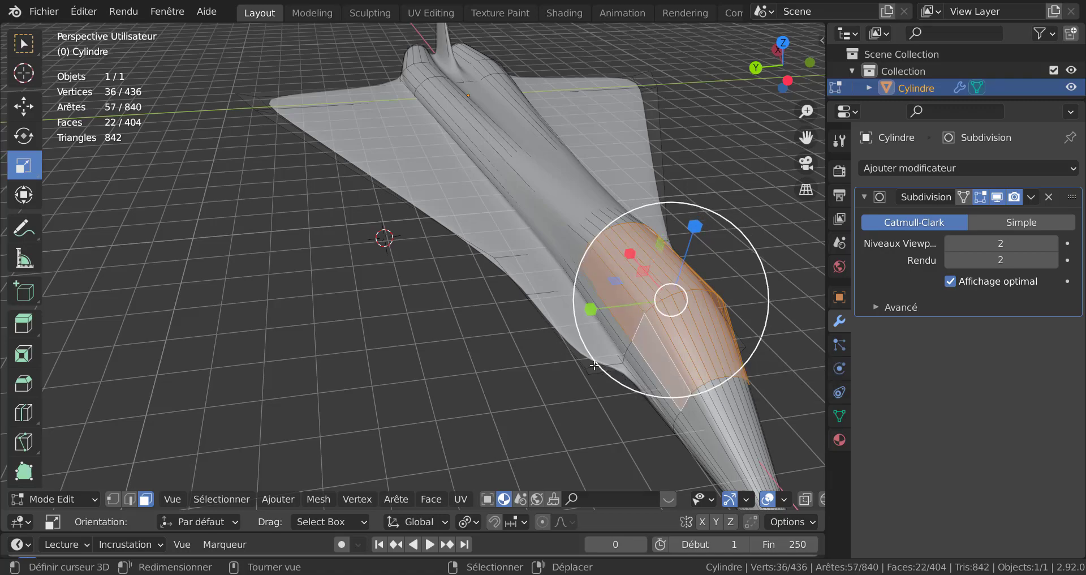
pyautogui.moveTo(653, 356); pyautogui.dragTo(497, 344, button='middle')
pyautogui.keyDown('shift'); pyautogui.rightClick(433, 359); pyautogui.keyUp('shift')
pyautogui.keyDown('shift'); pyautogui.rightClick(363, 414); pyautogui.keyUp('shift')
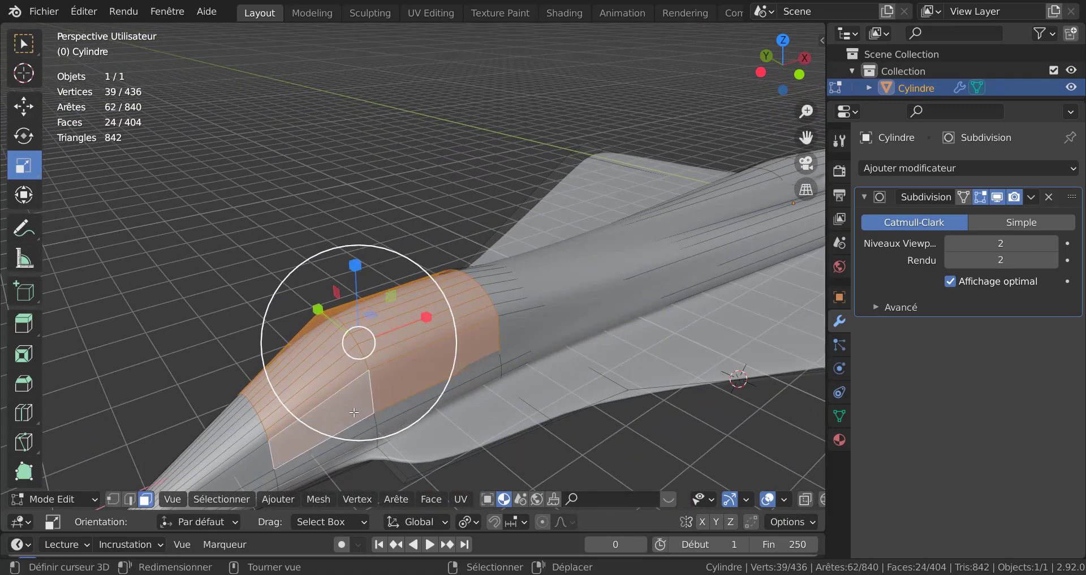
pyautogui.moveTo(364, 414); pyautogui.dragTo(486, 397, button='middle')
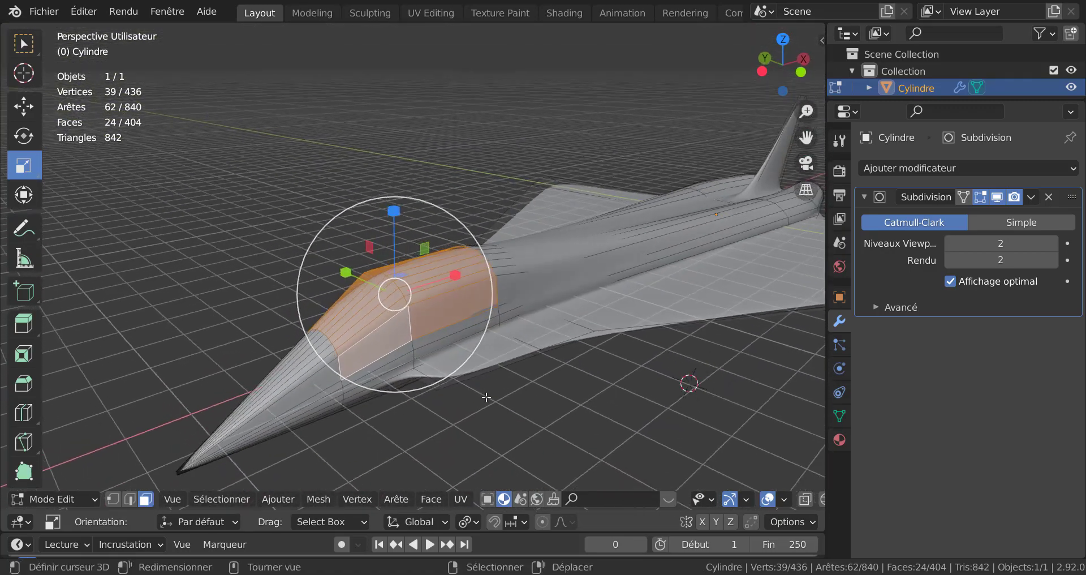
# Step: Create a material, add a second material slot with a new material, and set its base colour to near-black
pyautogui.click(838, 440)
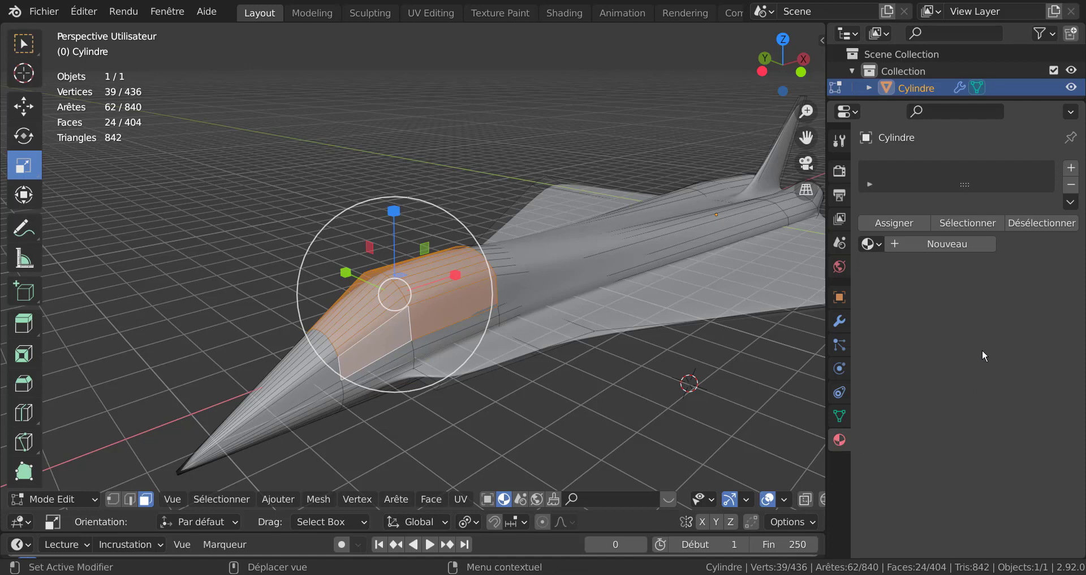
pyautogui.click(956, 243)
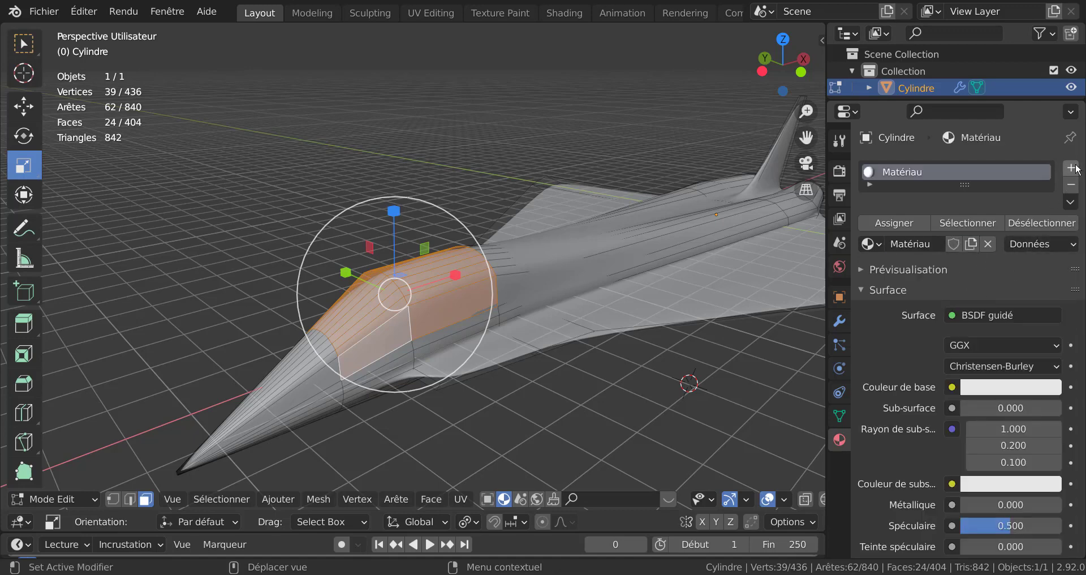
pyautogui.click(1071, 169)
pyautogui.click(968, 284)
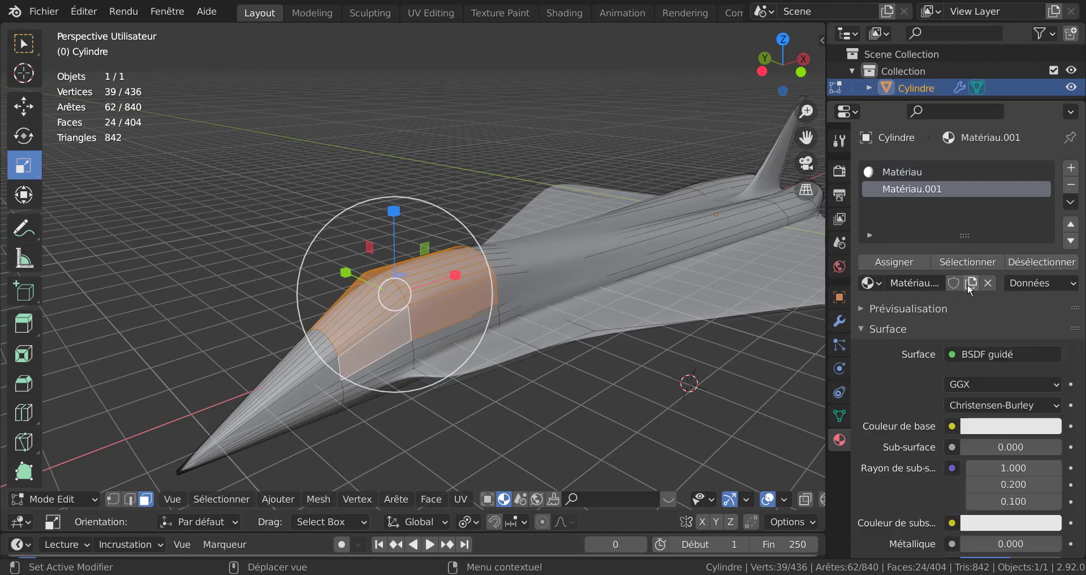
pyautogui.scroll(-2, 946, 455)
pyautogui.scroll(-4, 946, 454)
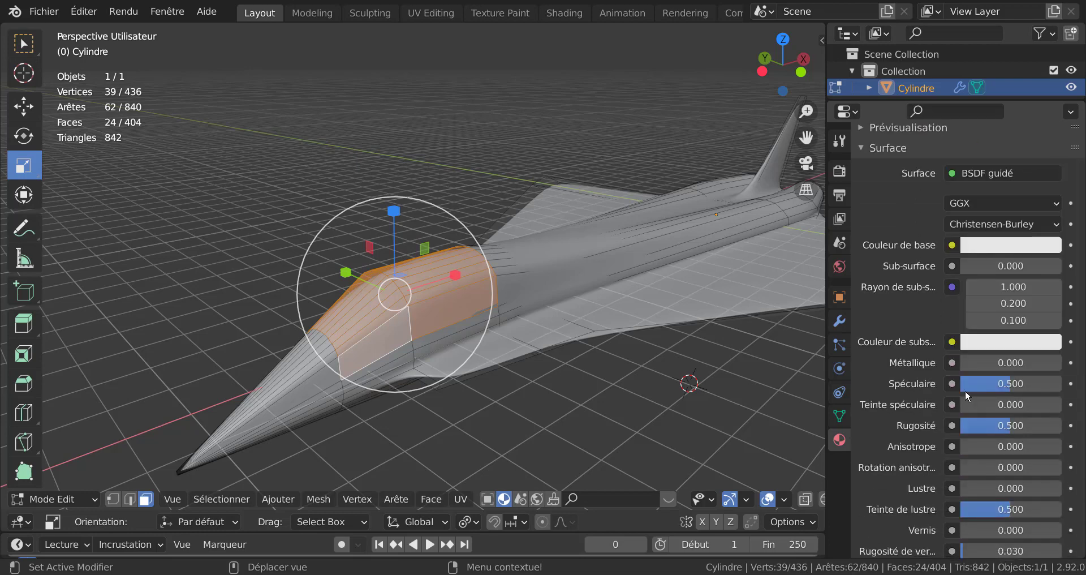
pyautogui.click(1018, 247)
pyautogui.moveTo(1045, 284); pyautogui.dragTo(1056, 348)
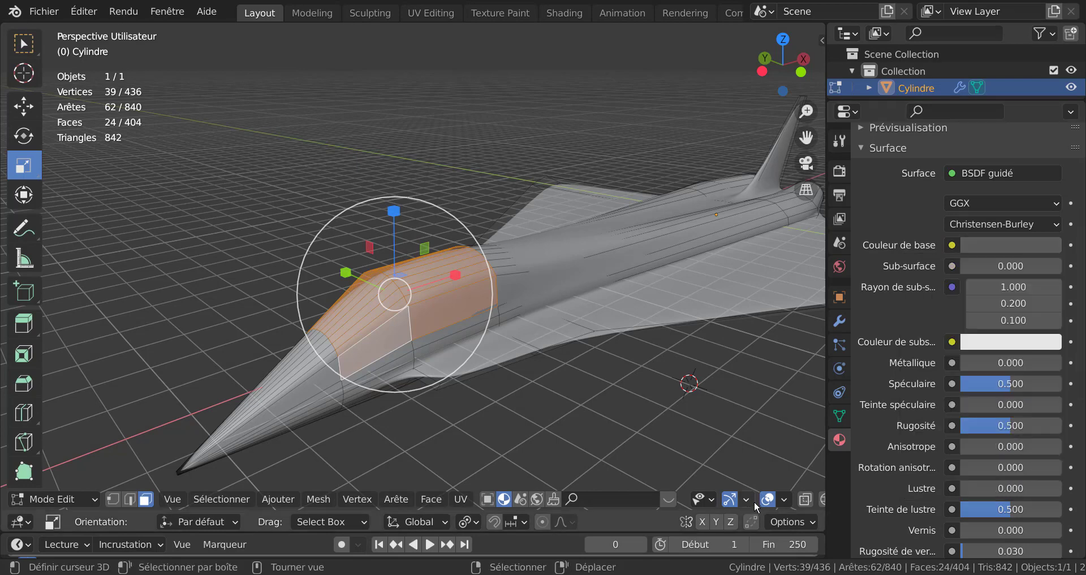
# Step: Switch the viewport to material preview and assign the dark material to the selected canopy faces
pyautogui.scroll(-3, 754, 501)
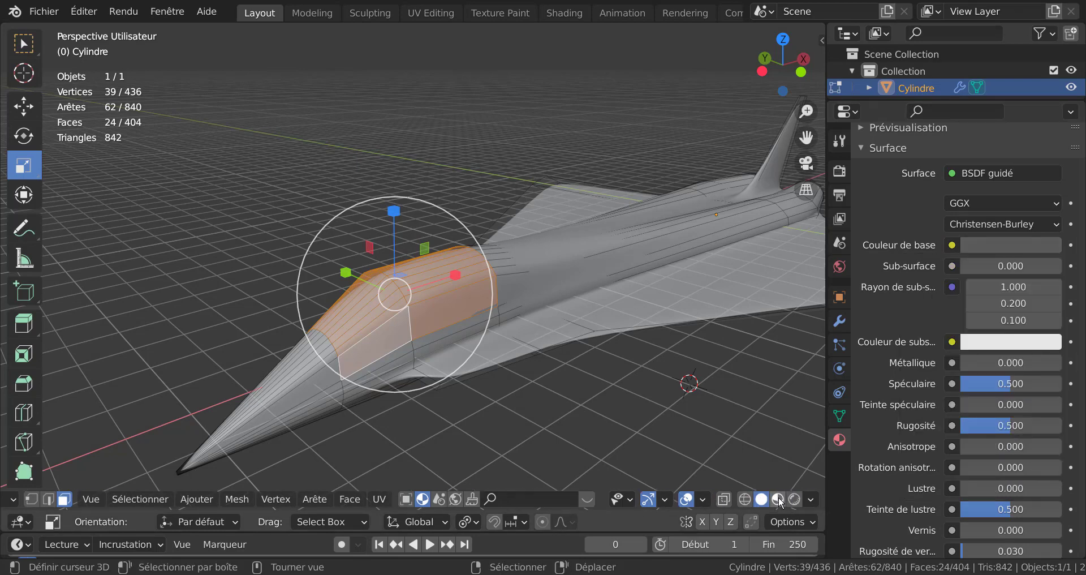
pyautogui.click(778, 500)
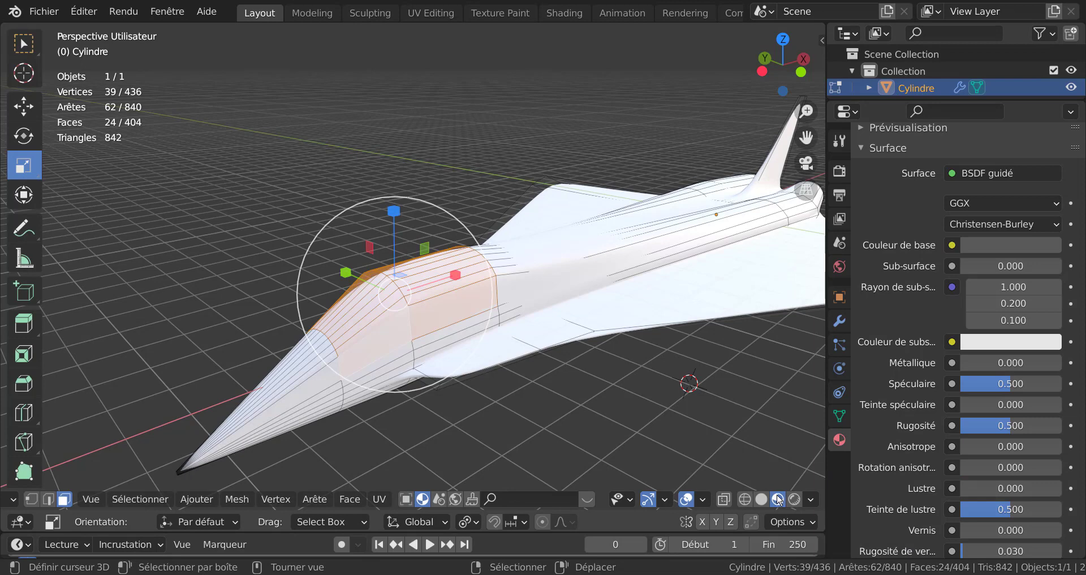
pyautogui.scroll(5, 980, 228)
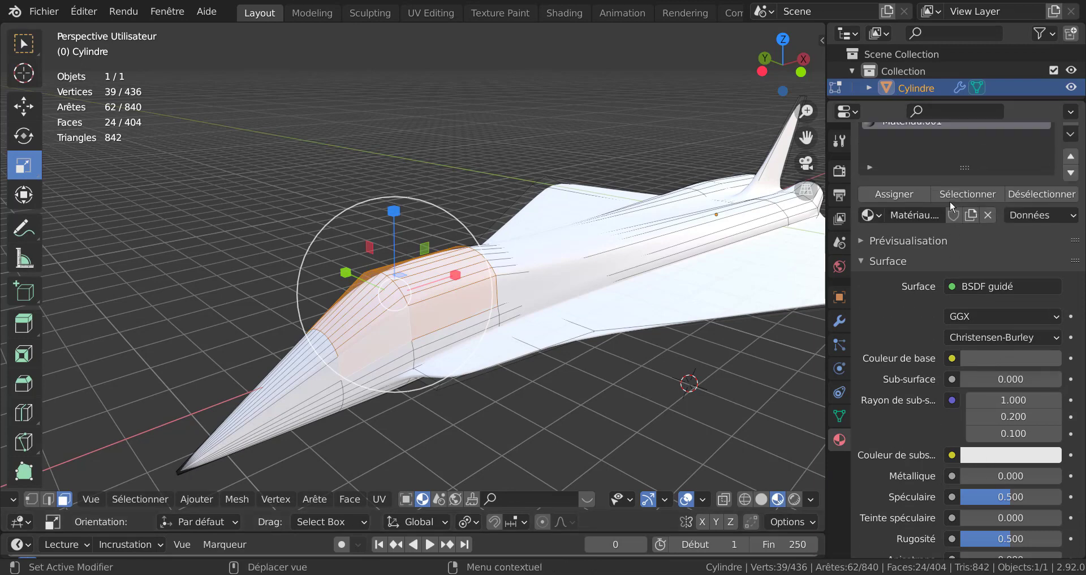
pyautogui.click(905, 195)
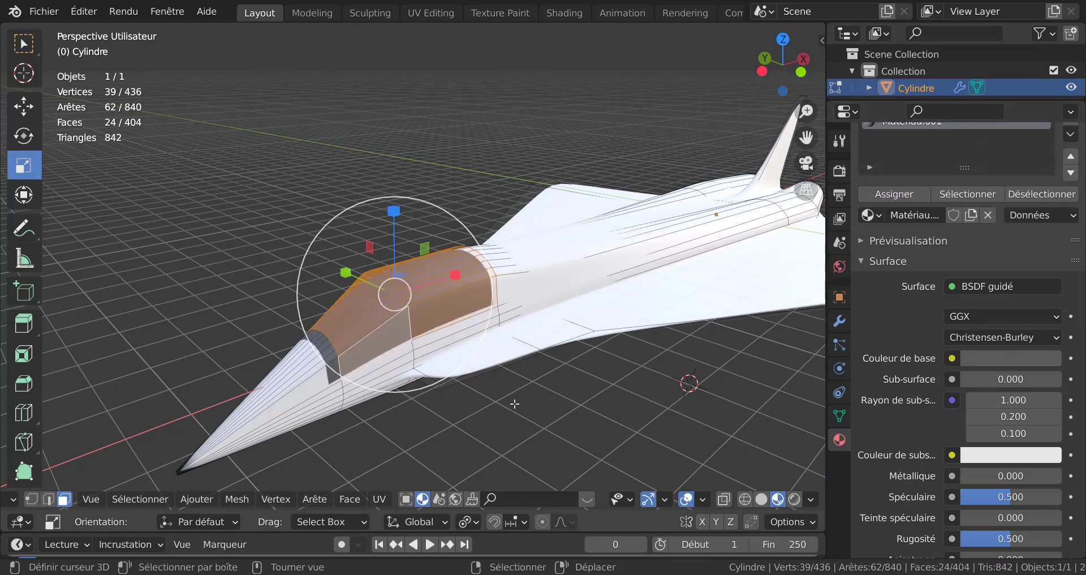
# Step: Leave edit mode to inspect the darkened canopy on the whole aircraft, then return to edit mode
pyautogui.press('Tab')
pyautogui.moveTo(514, 403)
pyautogui.mouseDown(button='middle')
pyautogui.moveTo(500, 397)
pyautogui.moveTo(597, 388)
pyautogui.moveTo(519, 389)
pyautogui.mouseUp(button='middle')
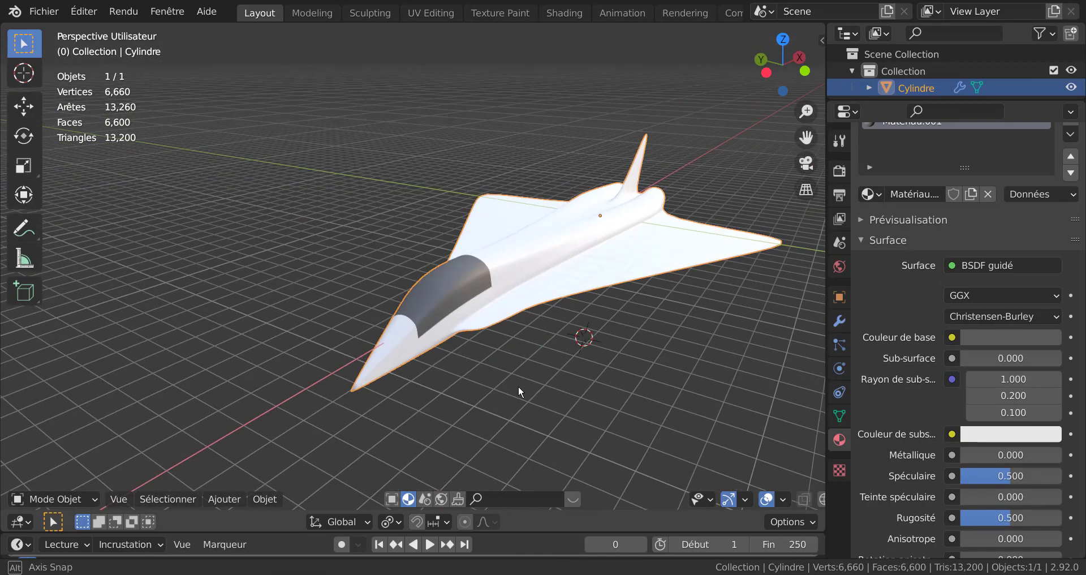
pyautogui.press('Tab')
# Step: Start insetting the selected canopy faces
pyautogui.scroll(5, 517, 388)
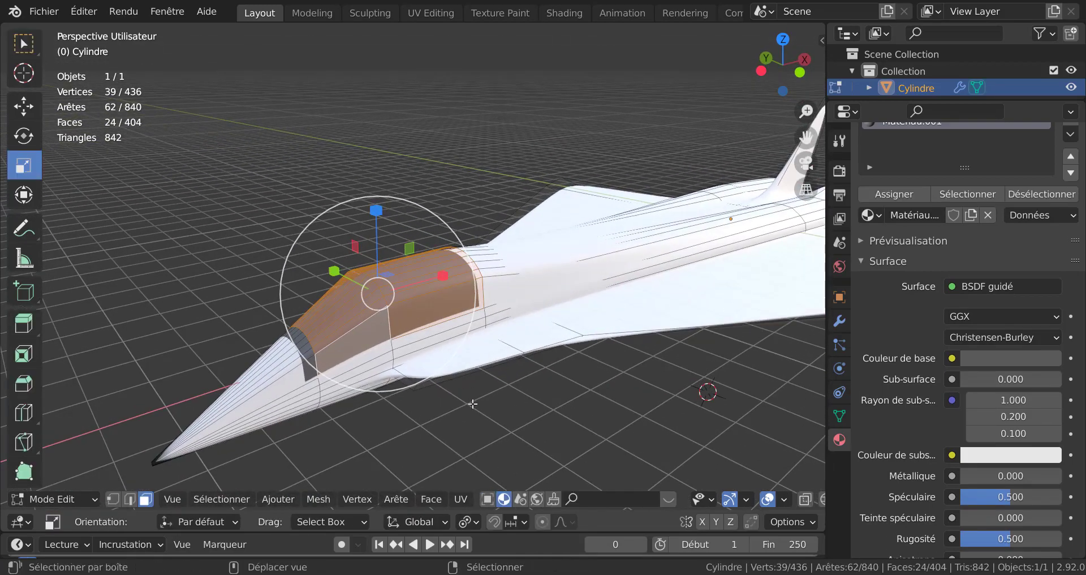
pyautogui.scroll(2, 507, 378)
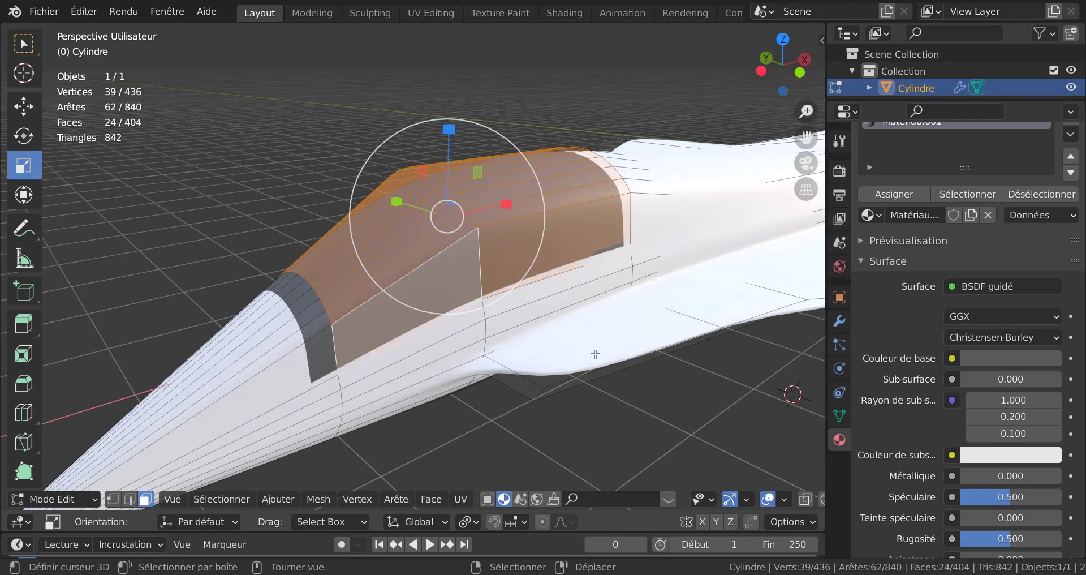
pyautogui.press('i')
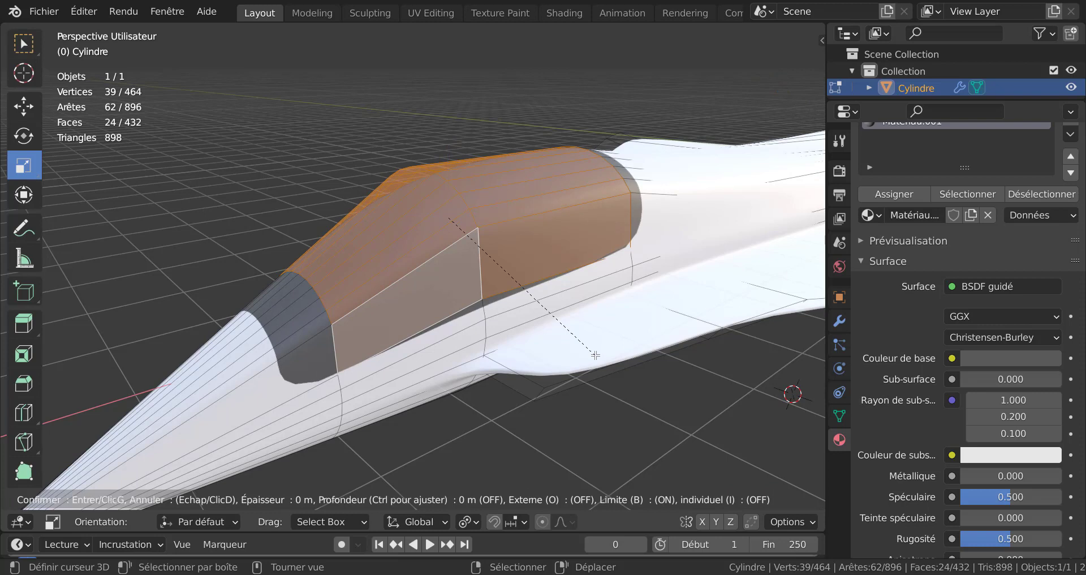
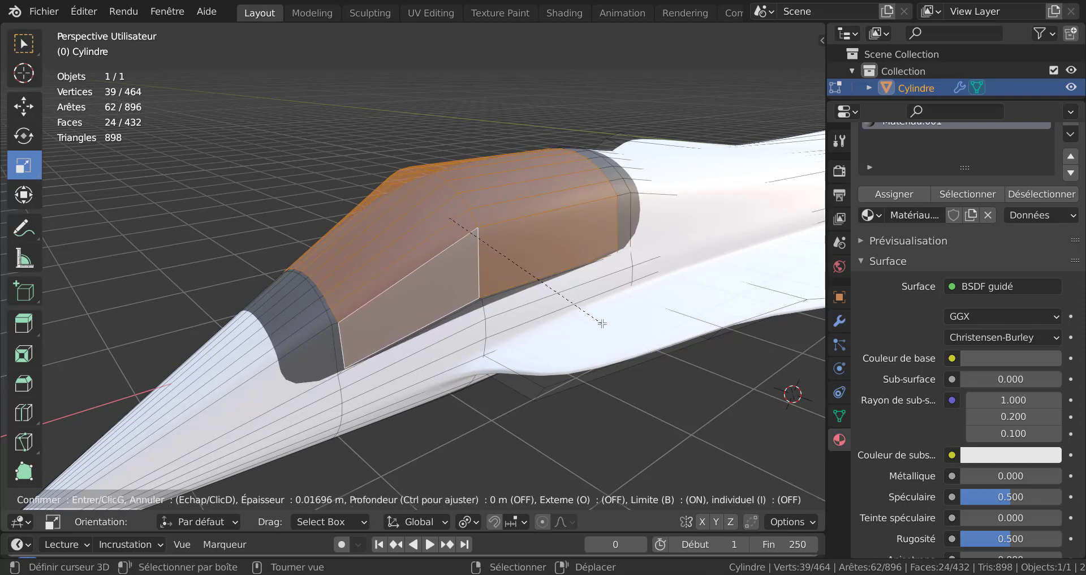
# Step: Complete the canopy face inset, check it on the whole aircraft in object mode, and return to edit mode
pyautogui.click(603, 322)
pyautogui.moveTo(603, 322); pyautogui.dragTo(603, 347, button='middle')
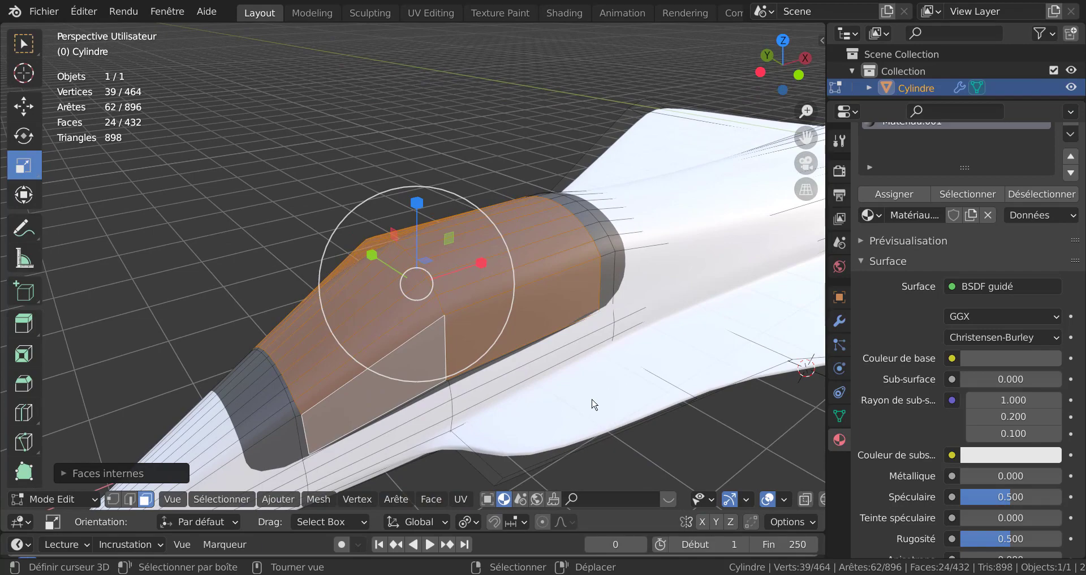
pyautogui.press('Tab')
pyautogui.scroll(-8, 594, 396)
pyautogui.moveTo(595, 391); pyautogui.dragTo(572, 395, button='middle')
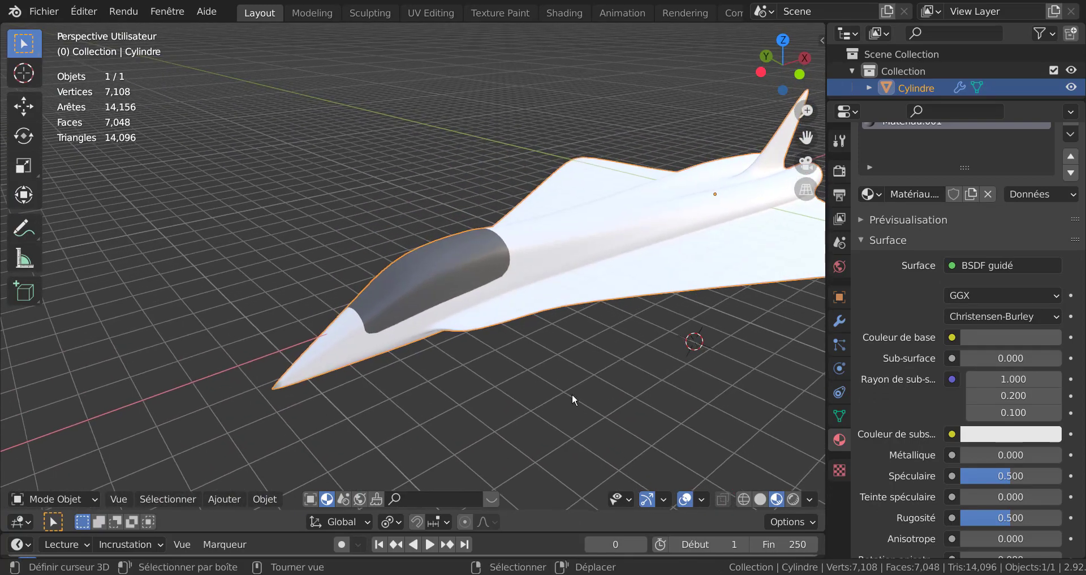
pyautogui.scroll(5, 560, 393)
pyautogui.press('Tab')
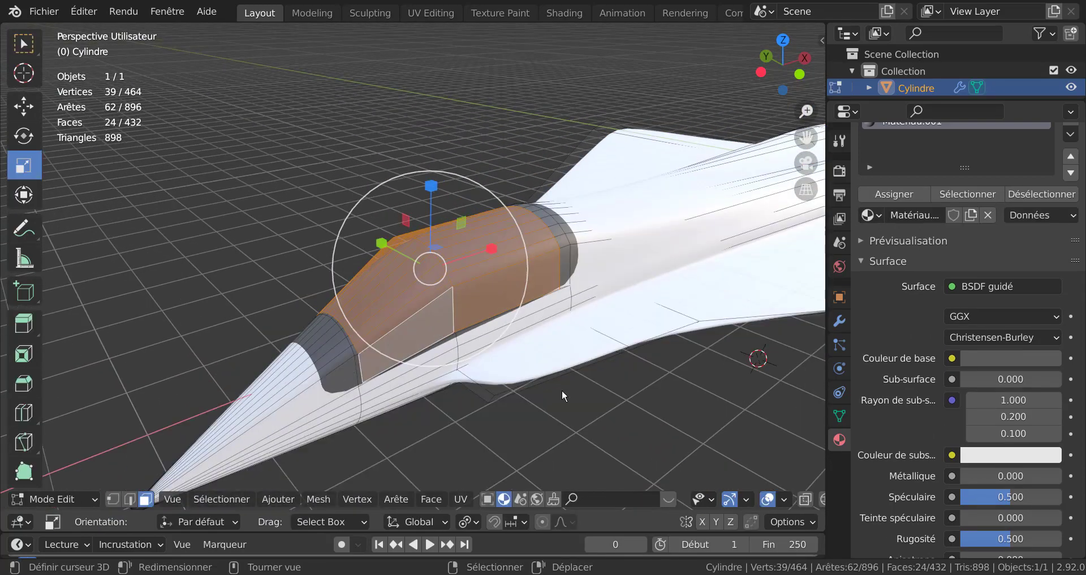
# Step: Extrude the selected canopy faces along their normals to raise the canopy slightly
pyautogui.press('Tab')
pyautogui.press('Tab')
pyautogui.hotkey('alt', 'e')
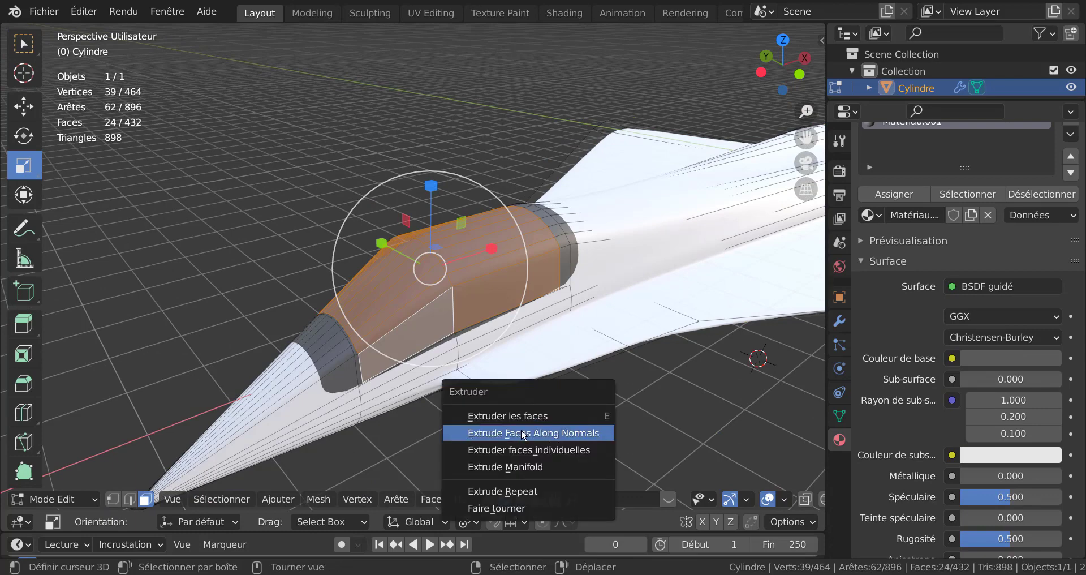
pyautogui.click(542, 432)
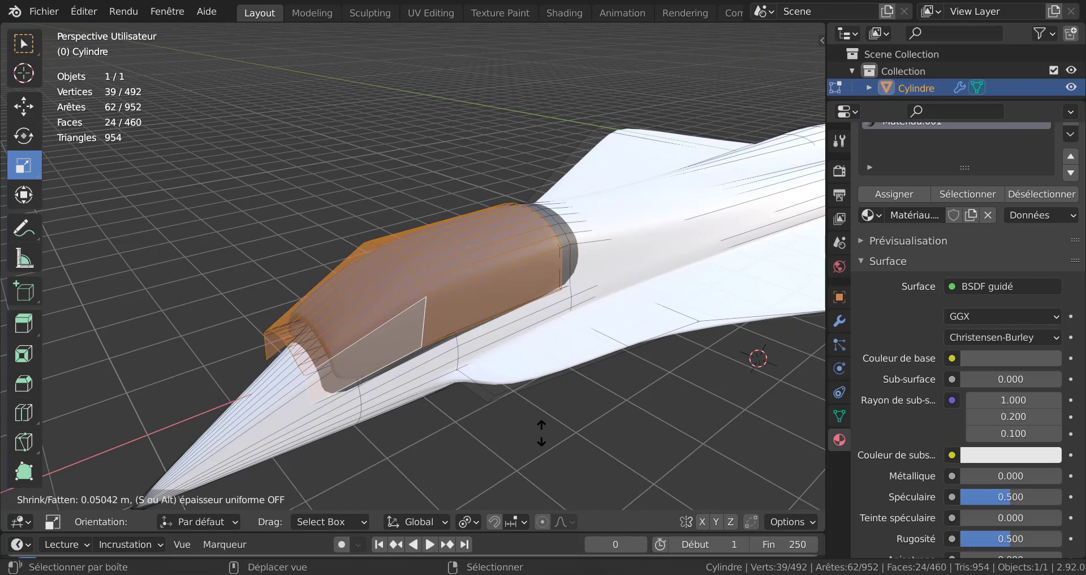
pyautogui.click(563, 453)
# Step: Inspect the raised canopy closely in object mode from several angles, toggling back to edit mode
pyautogui.press('Tab')
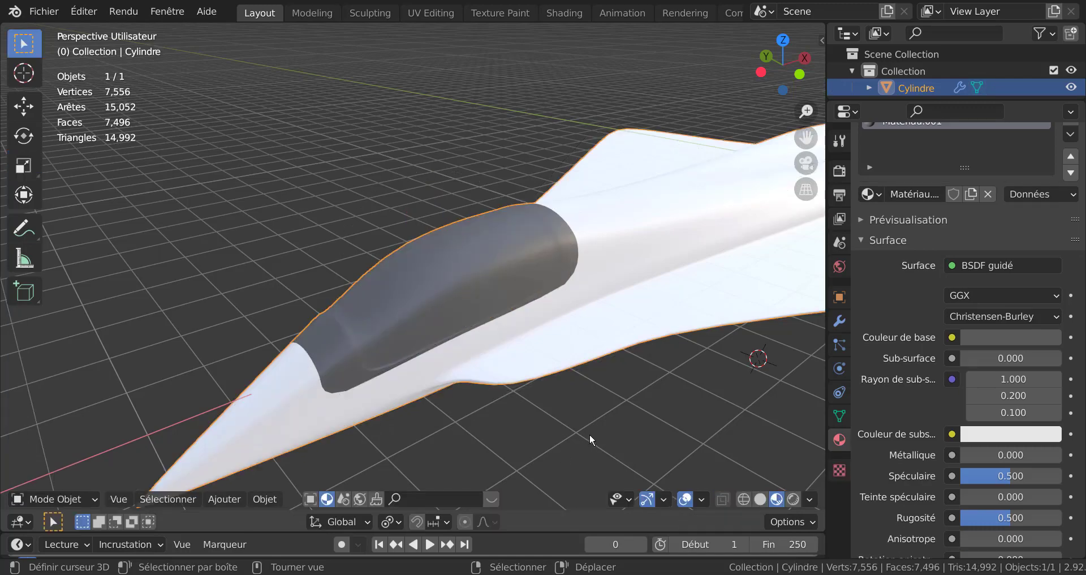
pyautogui.moveTo(590, 439); pyautogui.dragTo(504, 352, button='middle')
pyautogui.scroll(4, 481, 278)
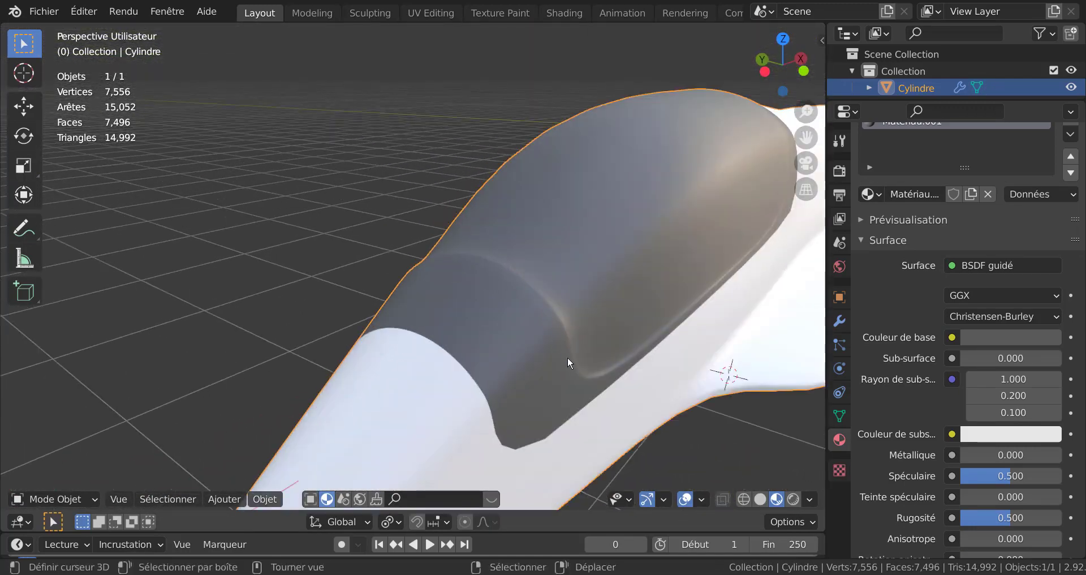
pyautogui.scroll(-3, 546, 312)
pyautogui.moveTo(538, 335); pyautogui.dragTo(526, 364, button='middle')
pyautogui.press('Tab')
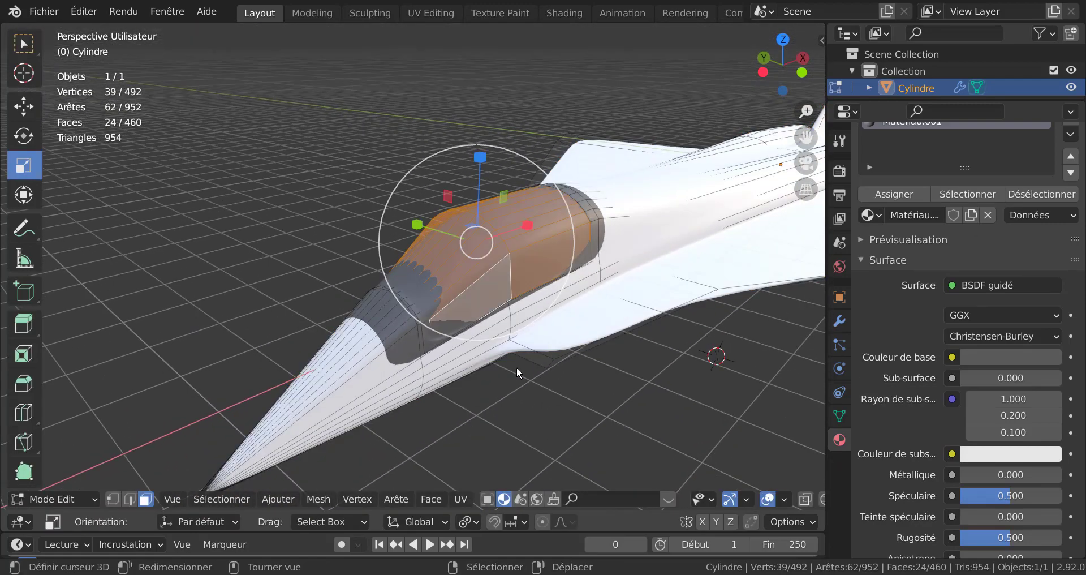
pyautogui.scroll(2, 531, 378)
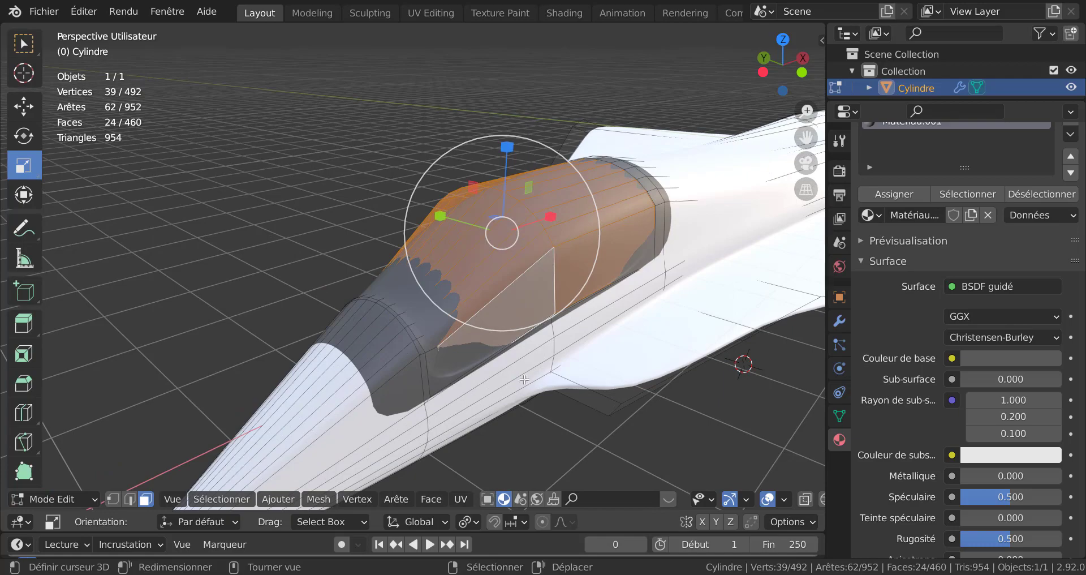
pyautogui.press('Tab')
pyautogui.scroll(-5, 465, 388)
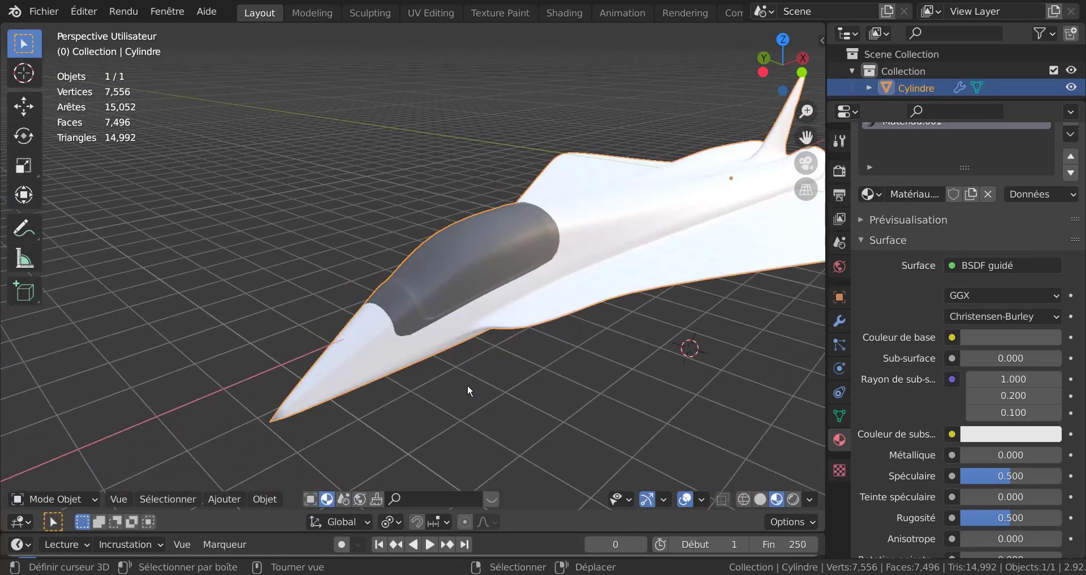
pyautogui.moveTo(470, 388)
pyautogui.mouseDown(button='middle')
pyautogui.moveTo(572, 398)
pyautogui.moveTo(660, 390)
pyautogui.moveTo(694, 369)
pyautogui.moveTo(691, 406)
pyautogui.moveTo(602, 368)
pyautogui.moveTo(494, 372)
pyautogui.moveTo(483, 389)
pyautogui.moveTo(494, 413)
pyautogui.moveTo(490, 388)
pyautogui.mouseUp(button='middle')
pyautogui.scroll(5, 596, 325)
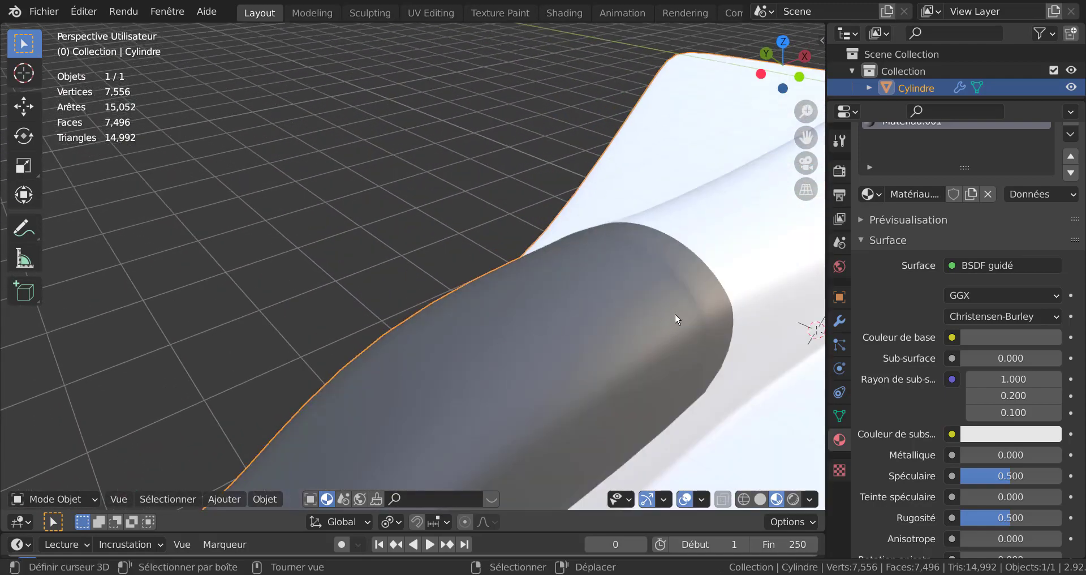
pyautogui.press('Tab')
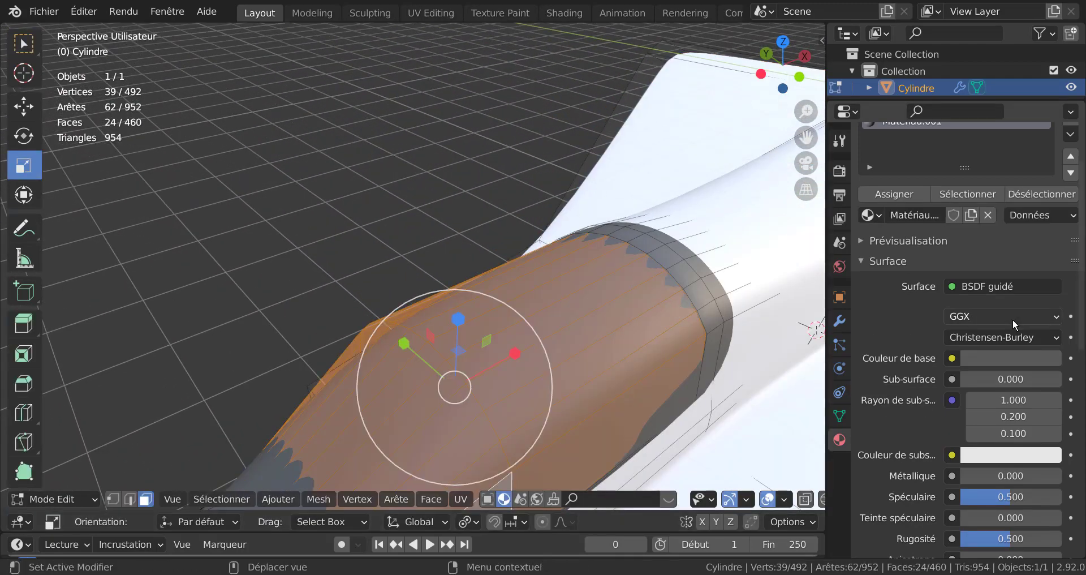
# Step: Set the Subdivision modifier's viewport levels to 0 to see the raw mesh
pyautogui.scroll(-4, 1013, 324)
pyautogui.scroll(6, 1013, 324)
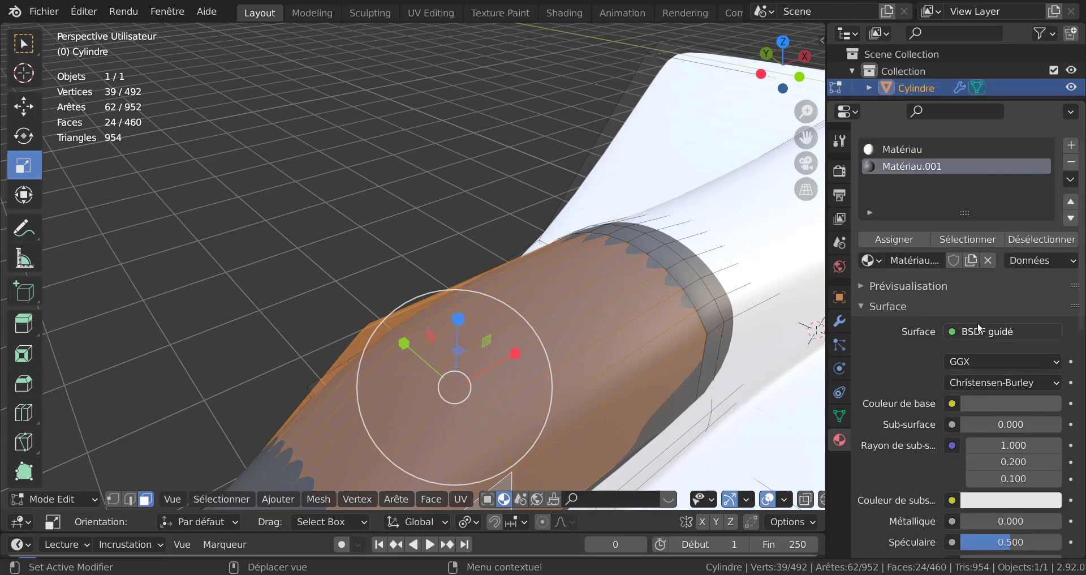
pyautogui.click(838, 324)
pyautogui.click(950, 243)
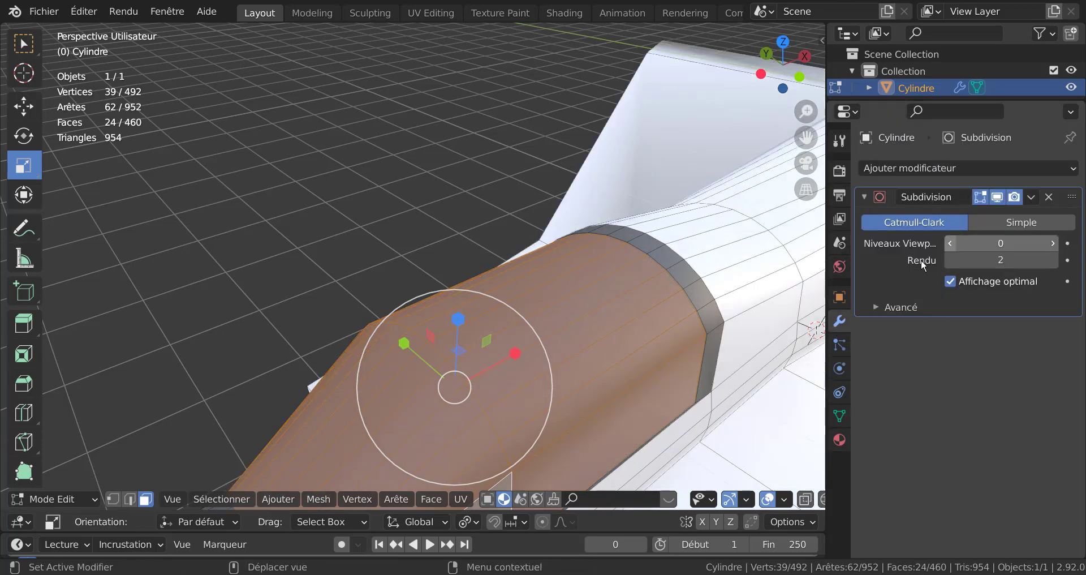
# Step: Add several closely spaced loop cuts along the canopy's rear edge to sharpen it
pyautogui.scroll(-3, 493, 375)
pyautogui.scroll(-1, 493, 375)
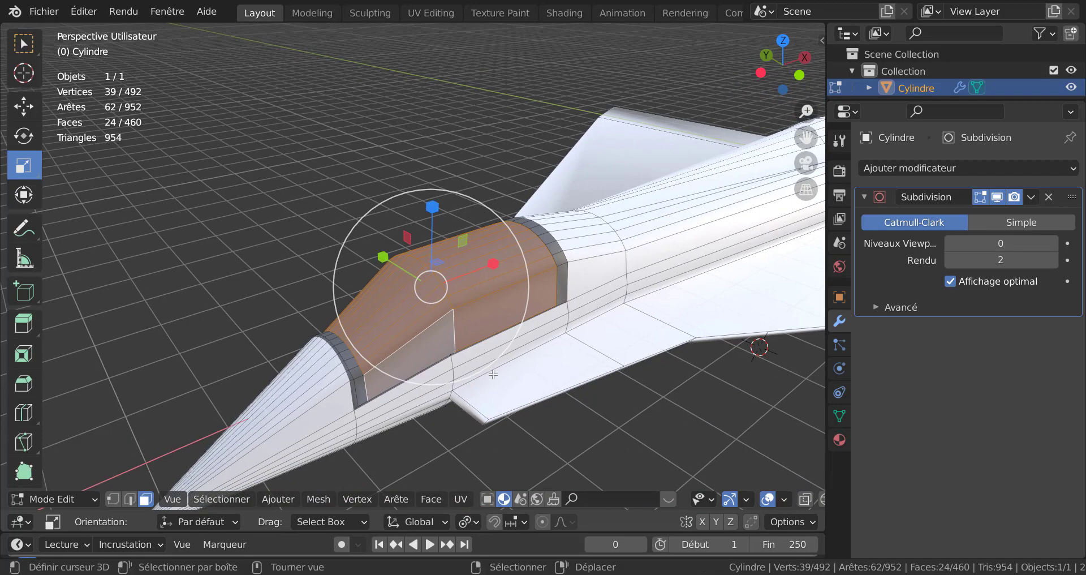
pyautogui.scroll(3, 477, 354)
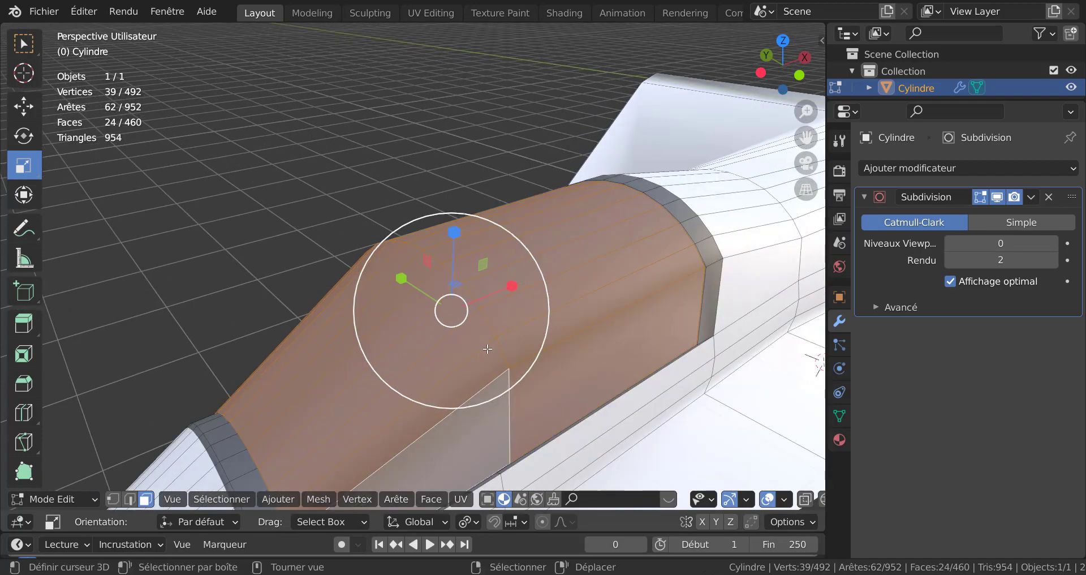
pyautogui.moveTo(677, 311); pyautogui.dragTo(581, 268, button='middle')
pyautogui.hotkey('ctrl', 'r')
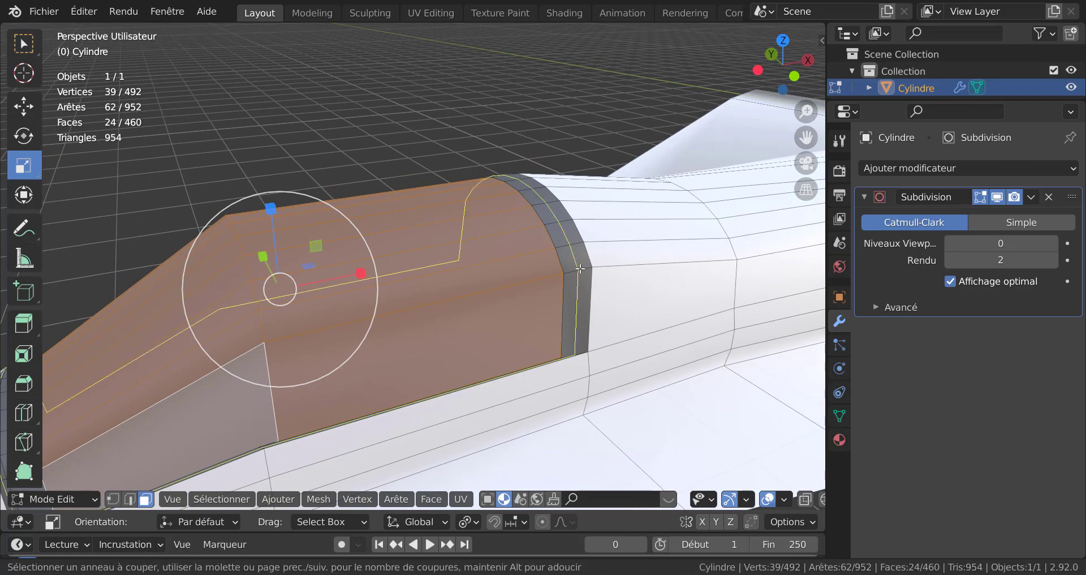
pyautogui.scroll(2, 581, 268)
pyautogui.click(580, 269)
pyautogui.rightClick(580, 268)
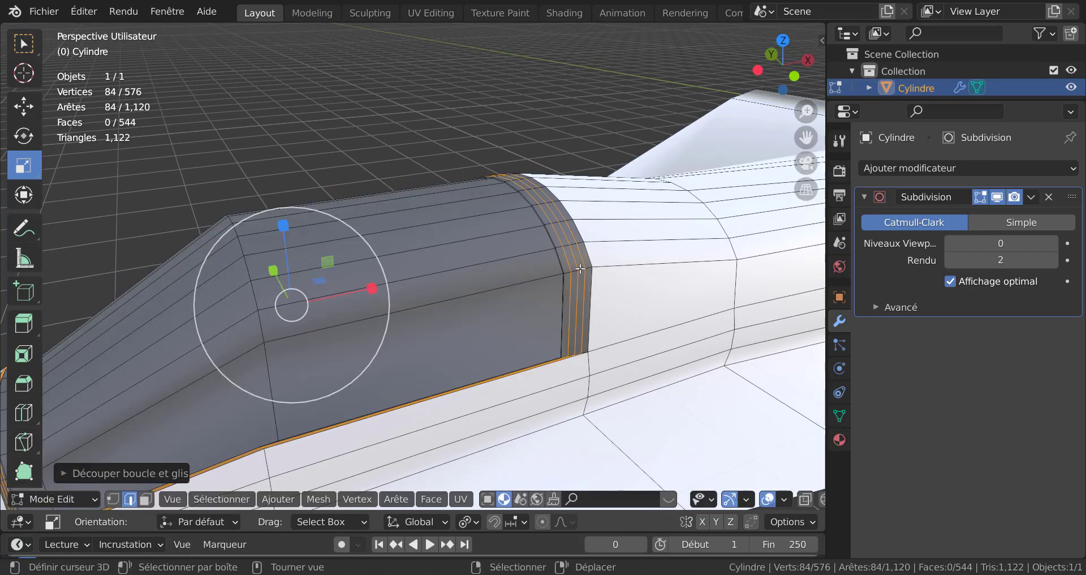
# Step: Set the Subdivision viewport levels to 2 and check the sharpened canopy edge in object mode
pyautogui.press('Tab')
pyautogui.scroll(-5, 585, 308)
pyautogui.moveTo(585, 308); pyautogui.dragTo(663, 312, button='middle')
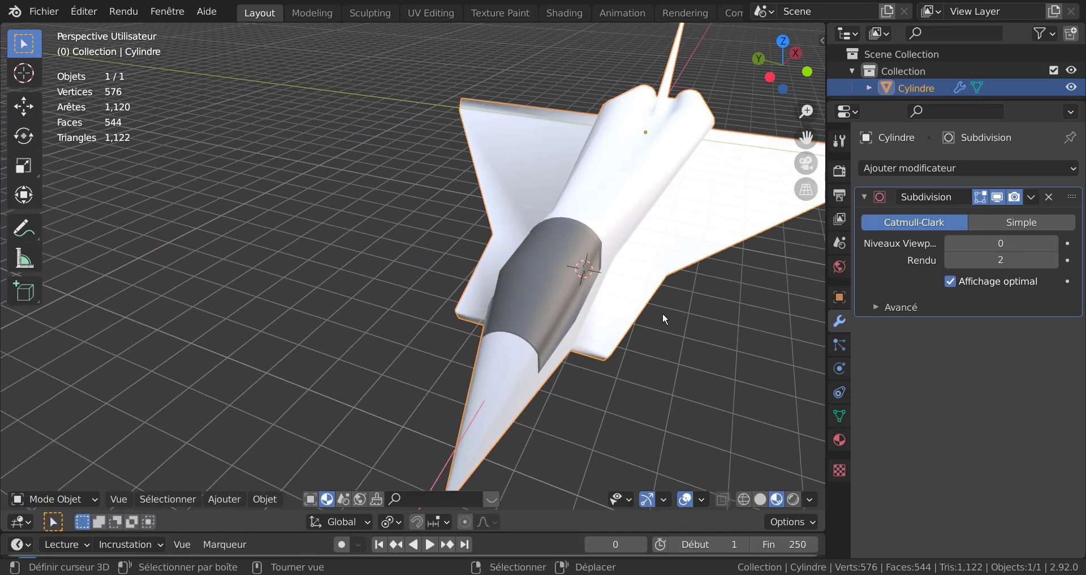
pyautogui.doubleClick(1054, 247)
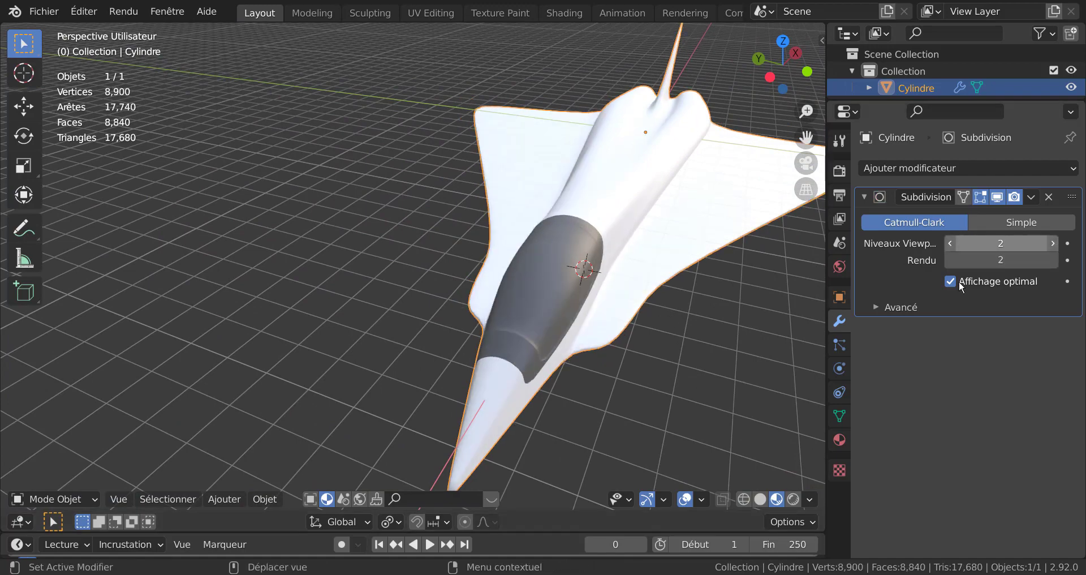
pyautogui.moveTo(657, 345); pyautogui.dragTo(594, 320, button='middle')
pyautogui.scroll(3, 594, 320)
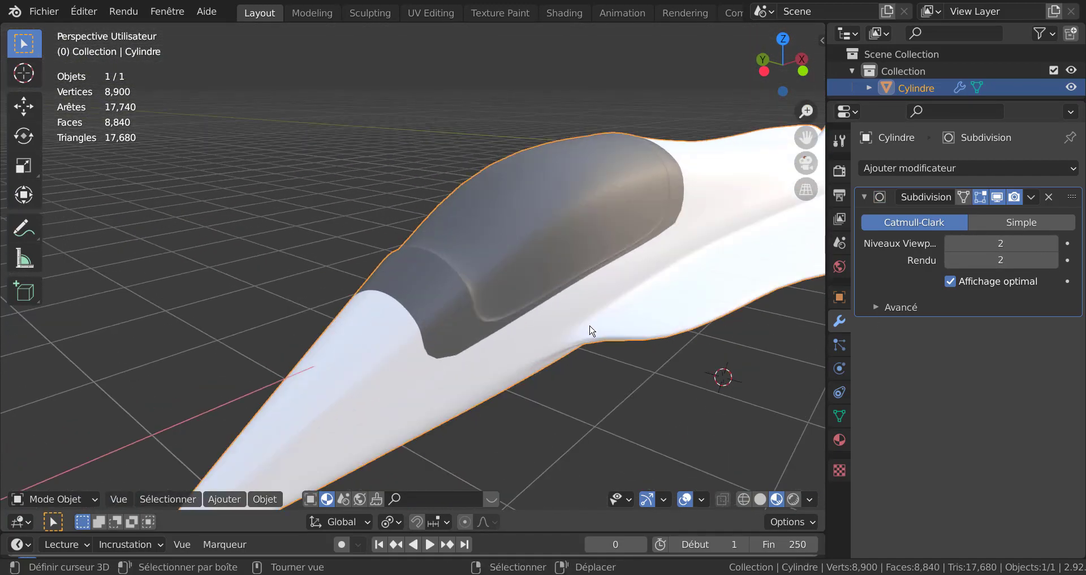
# Step: In edit mode, set the viewport levels back to 0 and select the canopy's front edge loop
pyautogui.press('Tab')
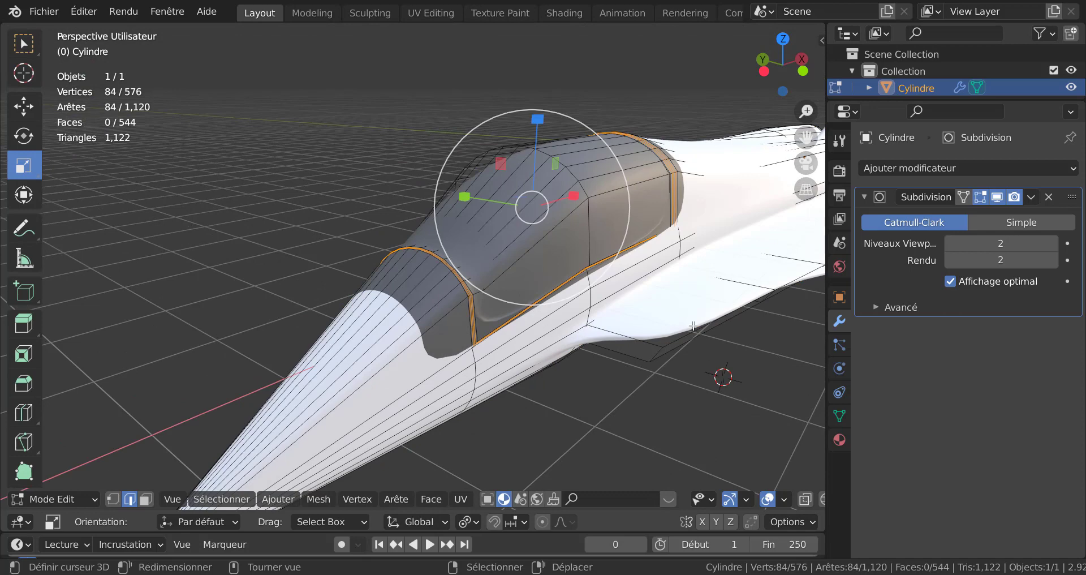
pyautogui.doubleClick(949, 243)
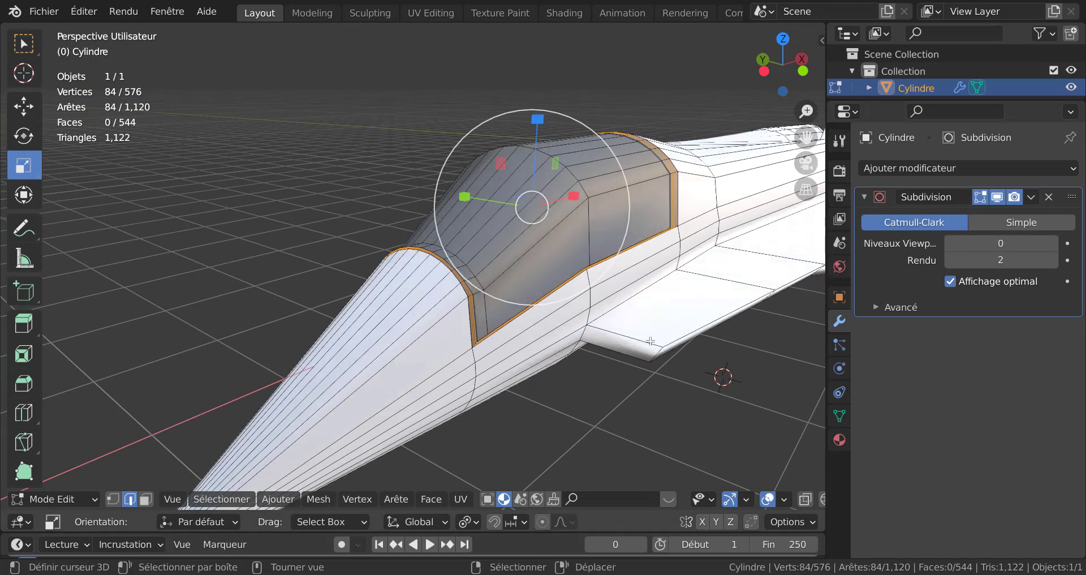
pyautogui.keyDown('alt'); pyautogui.click(489, 312); pyautogui.keyUp('alt')
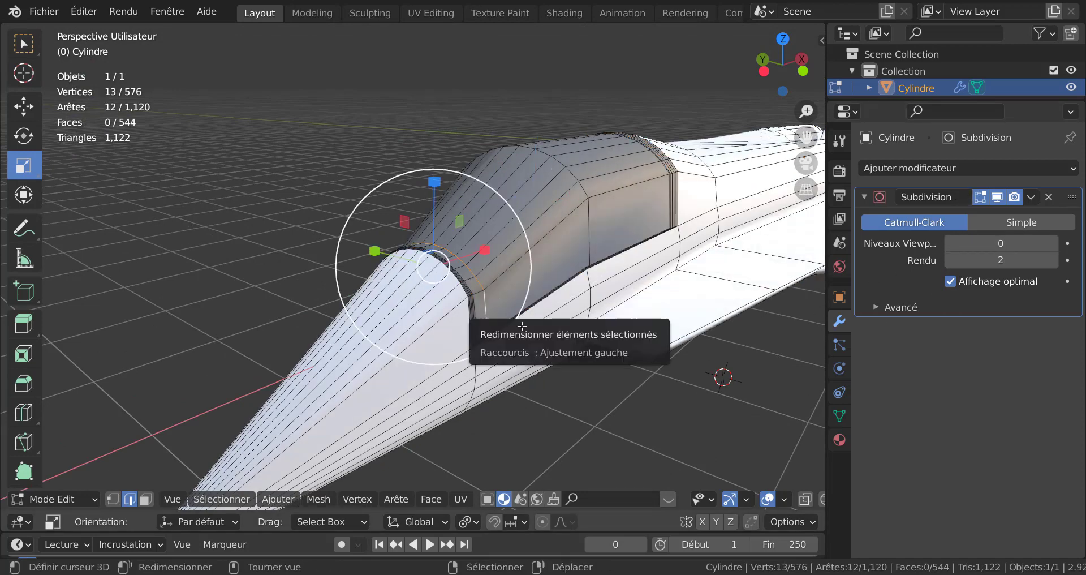
pyautogui.moveTo(564, 360); pyautogui.dragTo(441, 410, button='middle')
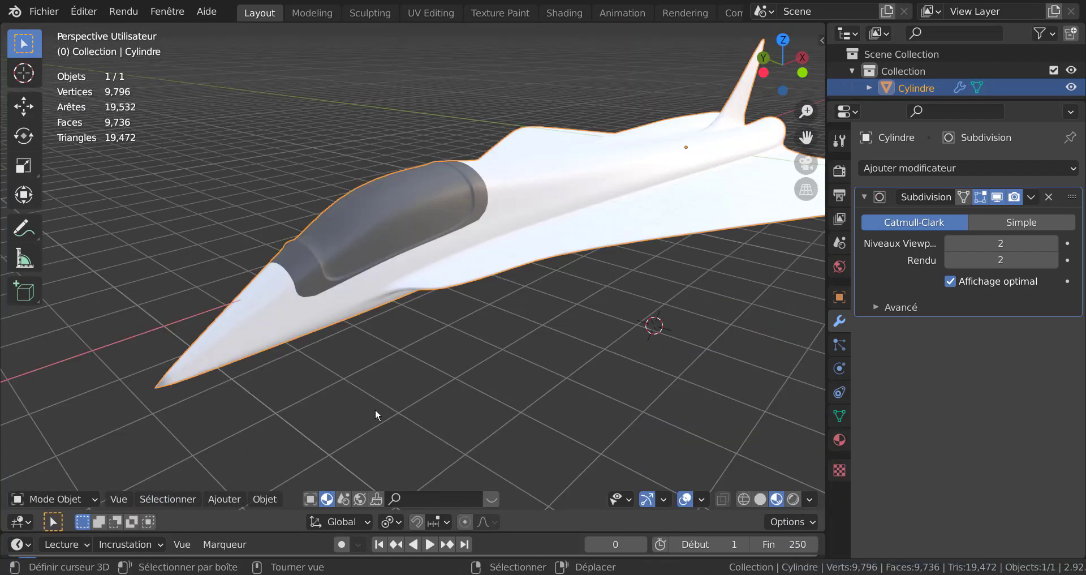
# Step: Set the dark canopy material's Métallique value to 0.383
pyautogui.keyDown('shift'); pyautogui.moveTo(569, 364); pyautogui.dragTo(447, 397, button='middle'); pyautogui.keyUp('shift')
pyautogui.moveTo(490, 385); pyautogui.dragTo(483, 379, button='middle')
pyautogui.click(839, 440)
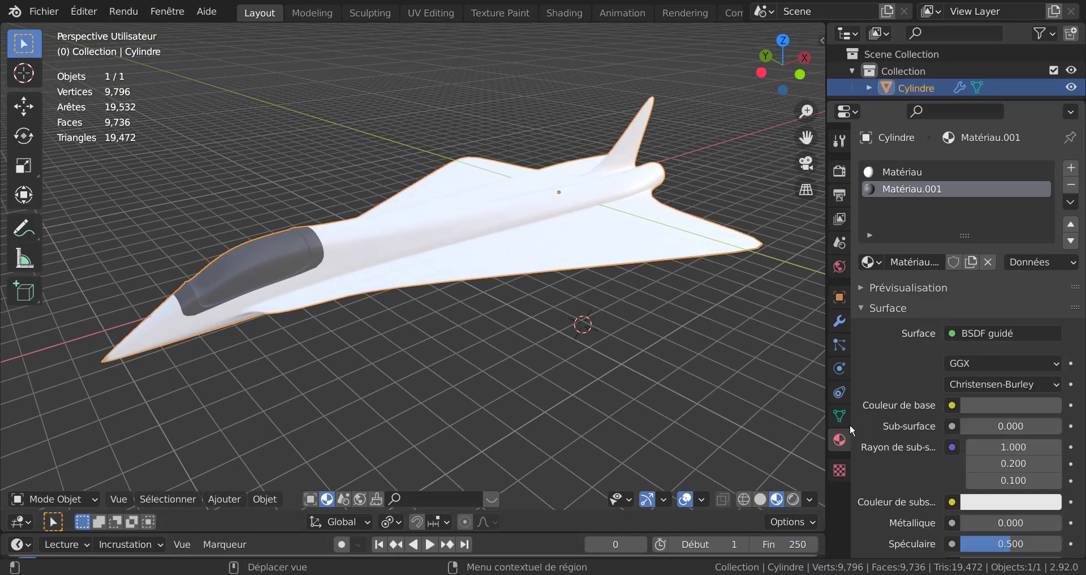
pyautogui.scroll(-4, 983, 422)
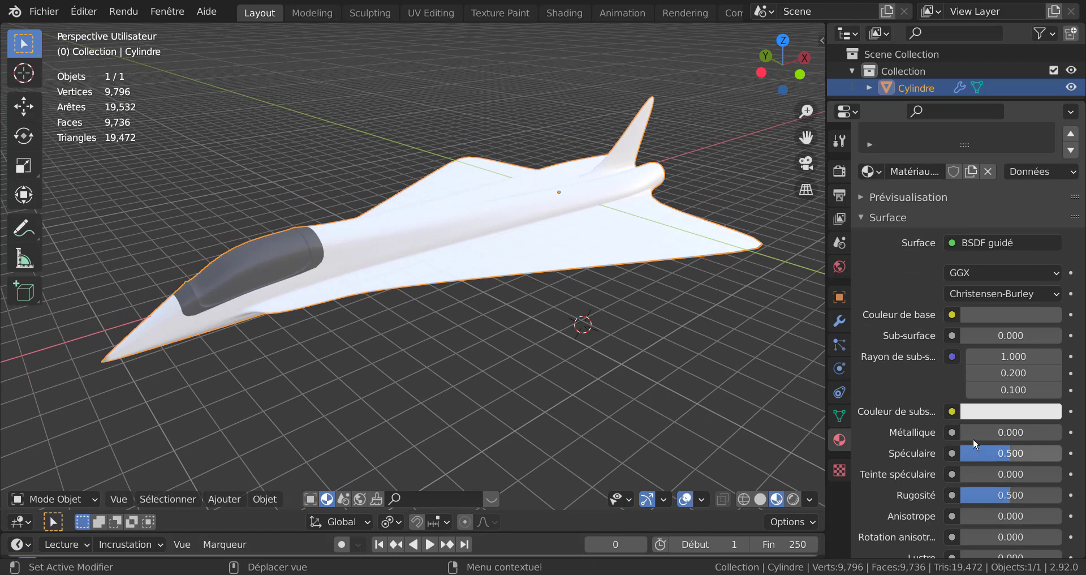
pyautogui.moveTo(974, 433); pyautogui.dragTo(1016, 432)
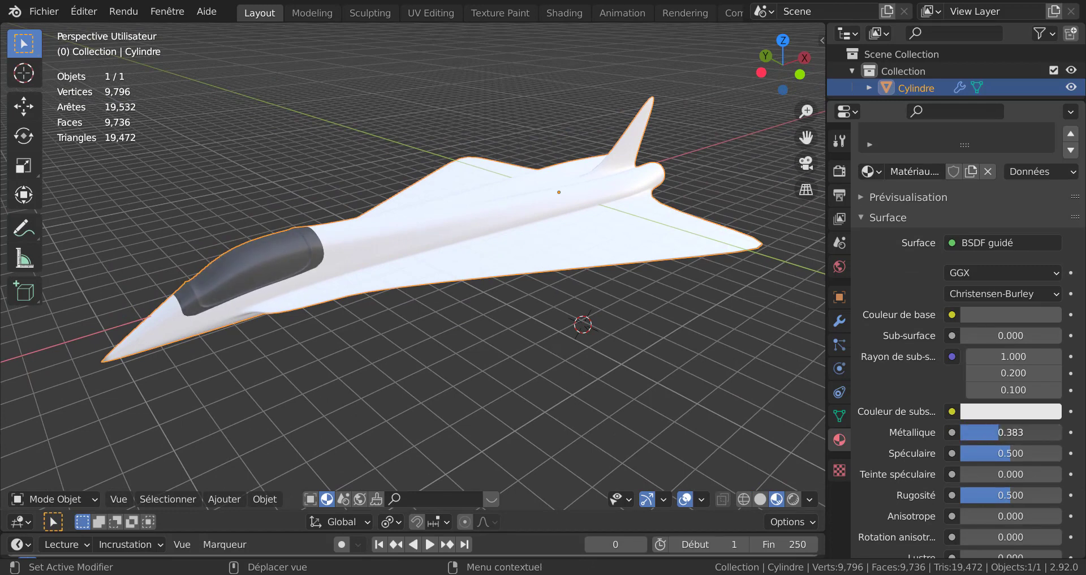
# Step: Select the body material and set Métallique to 0.900, Teinte de lustre to 0.161 and Rugosité to 0.667
pyautogui.scroll(4, 906, 402)
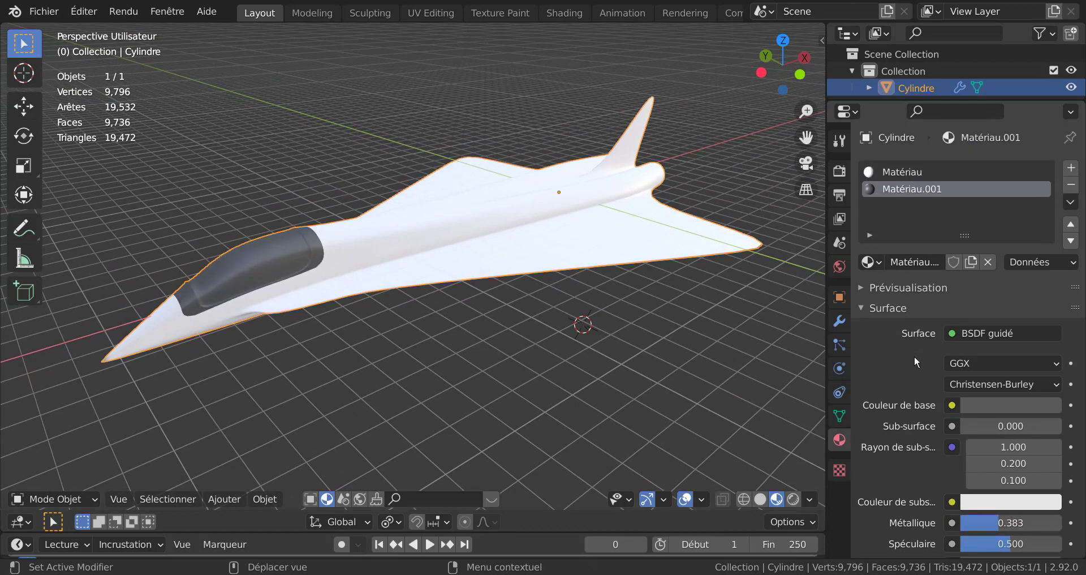
pyautogui.click(888, 171)
pyautogui.scroll(-8, 933, 373)
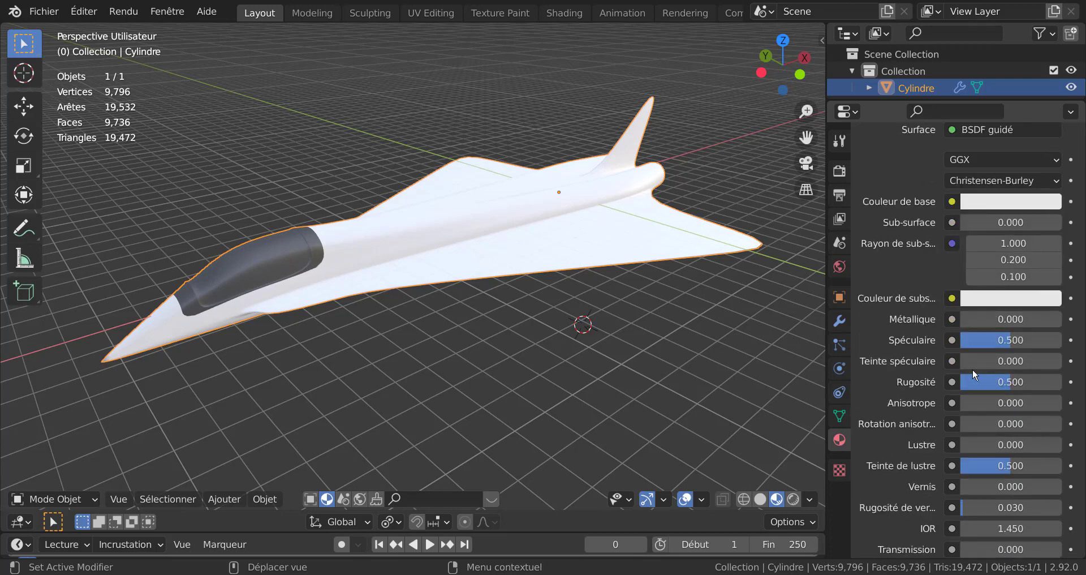
pyautogui.moveTo(1006, 319)
pyautogui.mouseDown()
pyautogui.moveTo(1036, 319)
pyautogui.moveTo(1010, 319)
pyautogui.mouseUp()
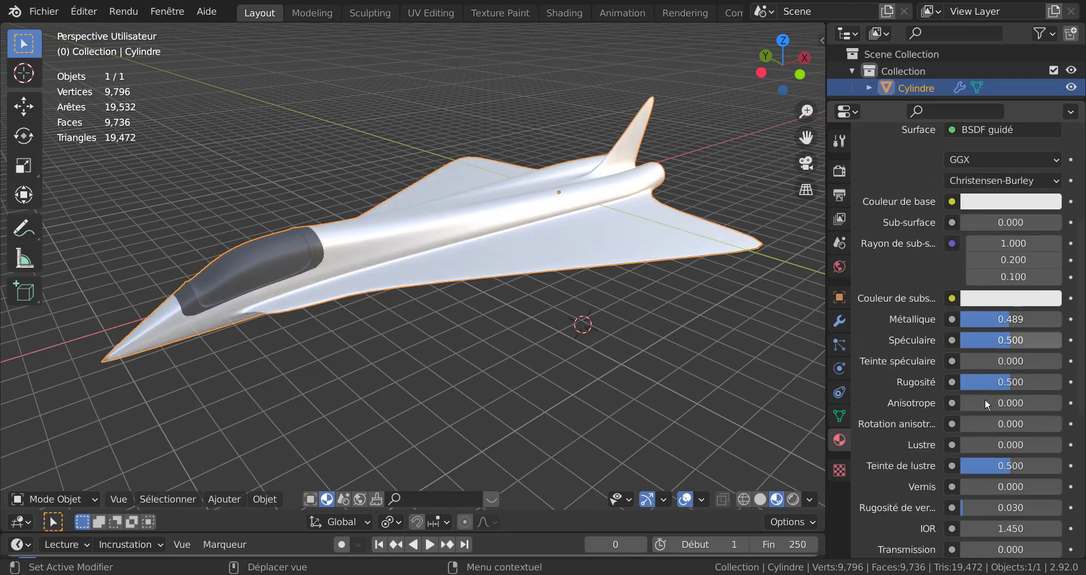
pyautogui.moveTo(1001, 466); pyautogui.dragTo(1010, 466)
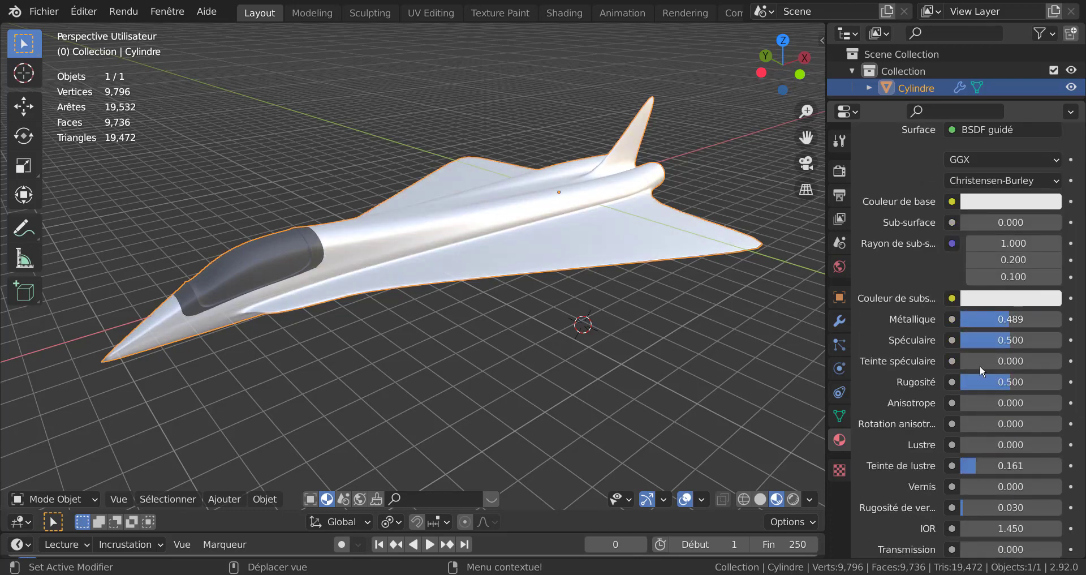
pyautogui.moveTo(1010, 319); pyautogui.dragTo(1045, 319)
pyautogui.moveTo(1011, 382)
pyautogui.mouseDown()
pyautogui.moveTo(967, 382)
pyautogui.moveTo(1027, 381)
pyautogui.mouseUp()
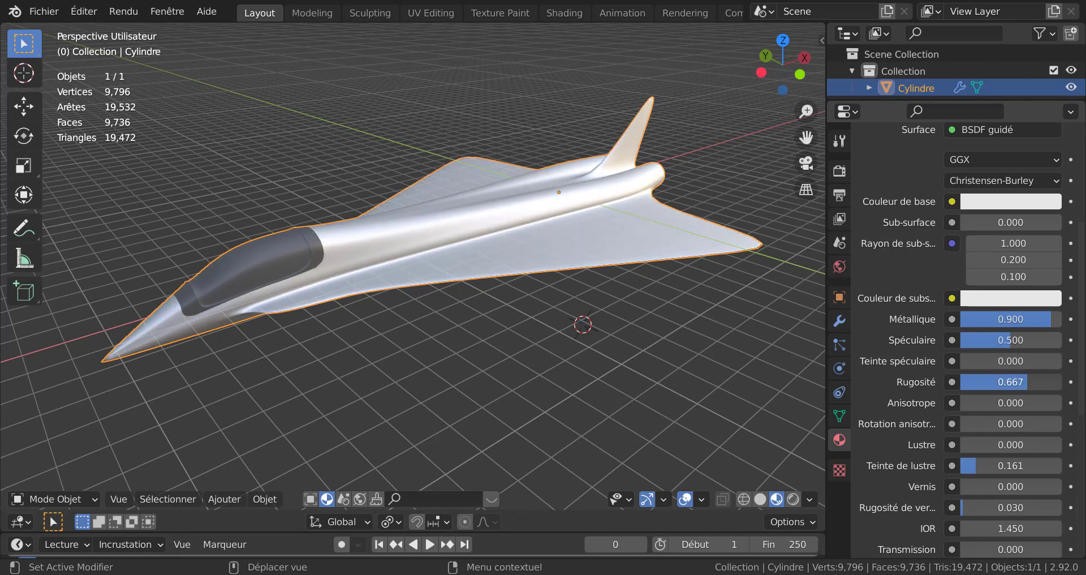
# Step: Set the body material's base colour to a dark green
pyautogui.click(1005, 202)
pyautogui.click(944, 252)
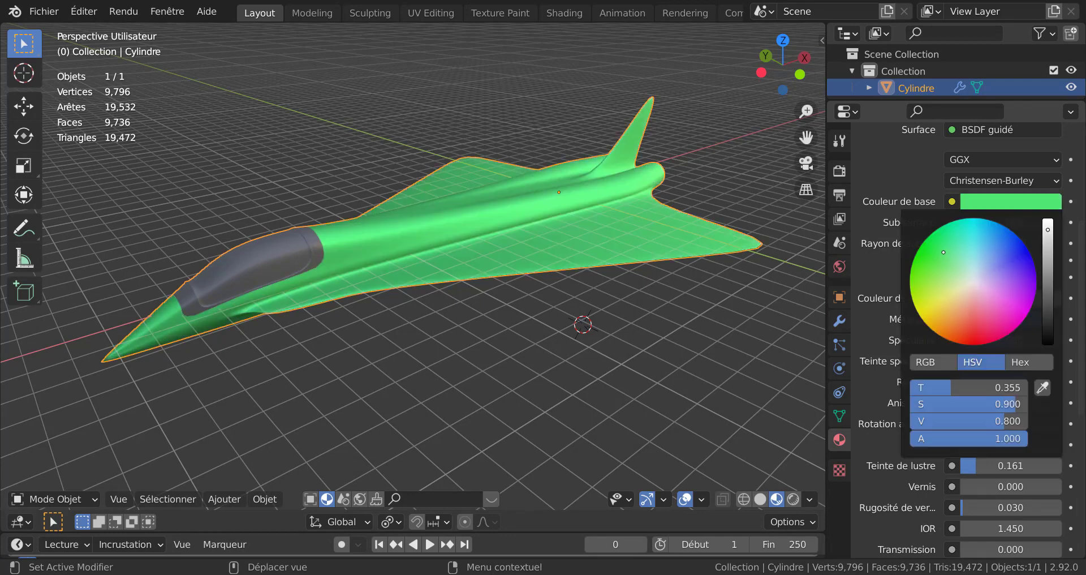
pyautogui.moveTo(1048, 228); pyautogui.dragTo(1048, 293)
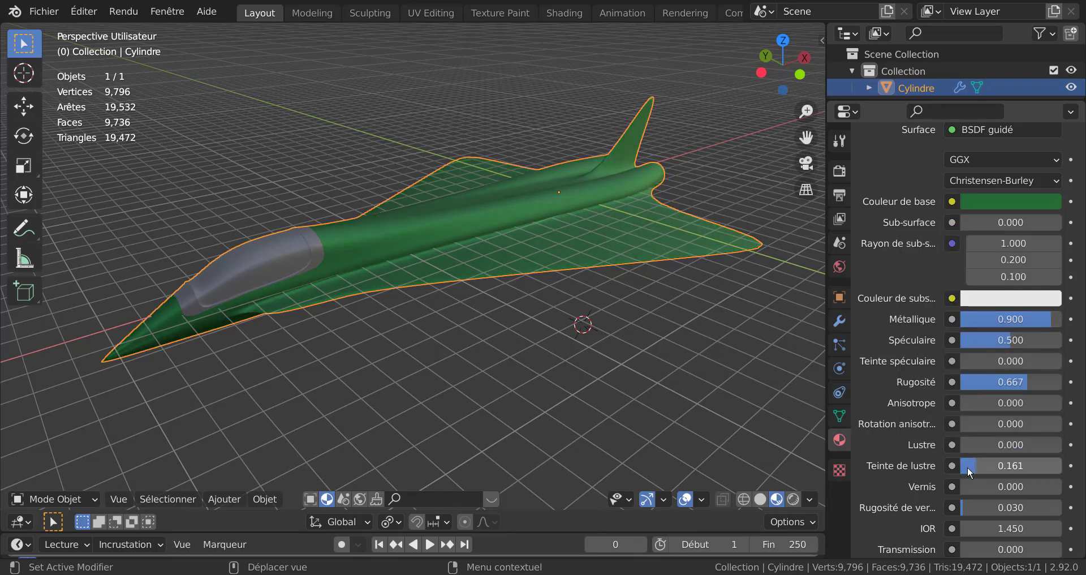
# Step: Adjust the body material to Métallique 0.283, Spéculaire 1.000 and Rugosité 0.344
pyautogui.moveTo(1023, 383); pyautogui.dragTo(1027, 382)
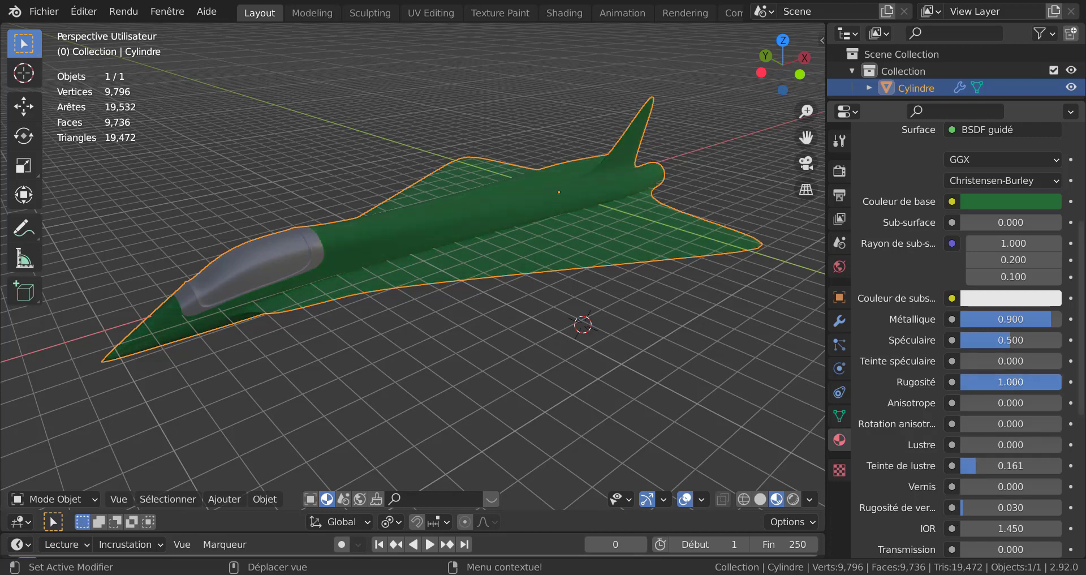
pyautogui.moveTo(1013, 340); pyautogui.dragTo(962, 340)
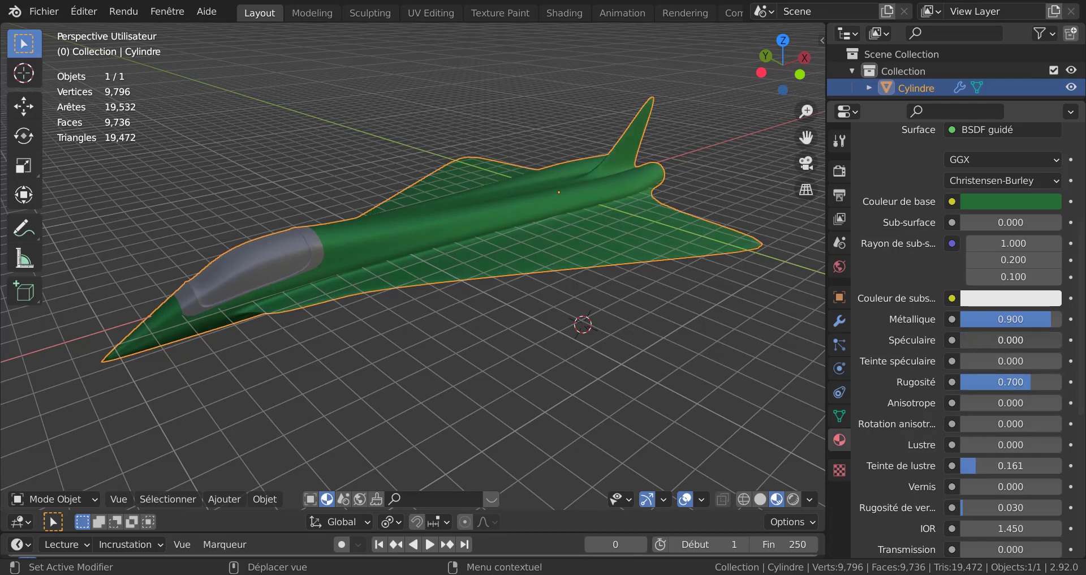
pyautogui.moveTo(1010, 319); pyautogui.dragTo(982, 319)
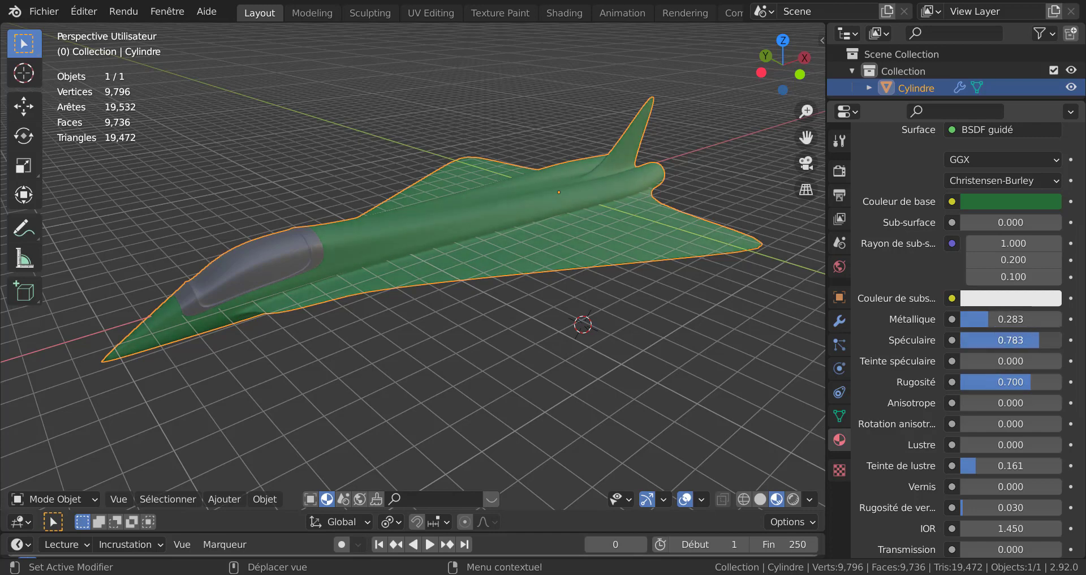
pyautogui.moveTo(1010, 382); pyautogui.dragTo(983, 382)
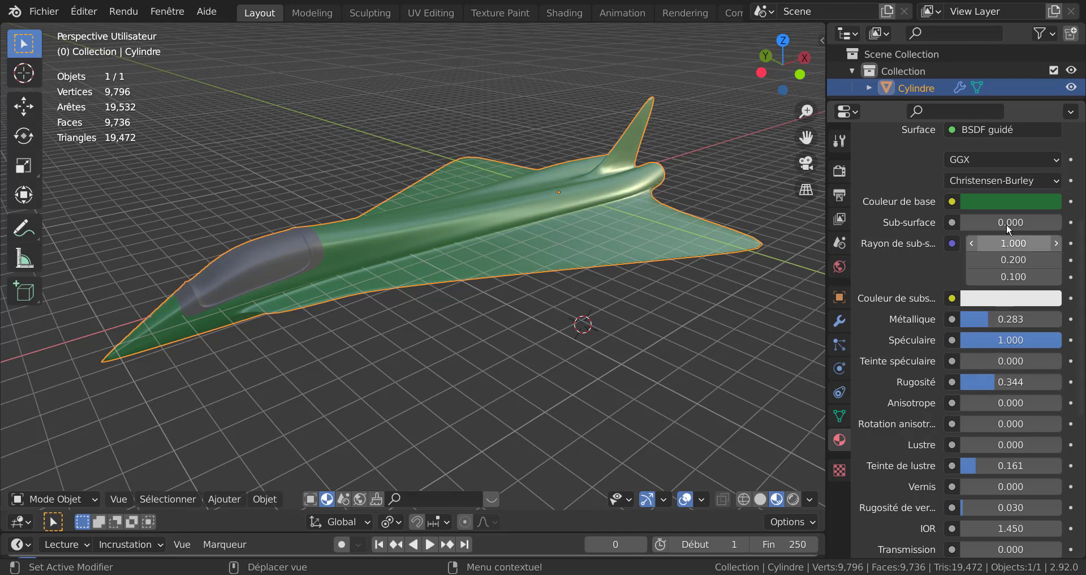
# Step: Change the body material's base colour to a light silver grey
pyautogui.click(1007, 203)
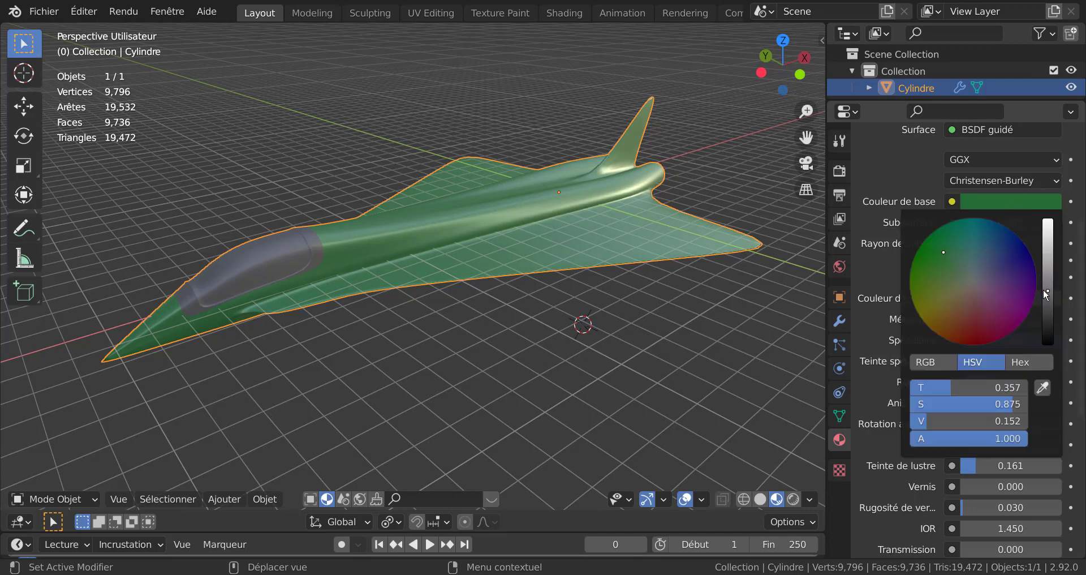
pyautogui.moveTo(1046, 291); pyautogui.dragTo(1043, 257)
pyautogui.click(992, 266)
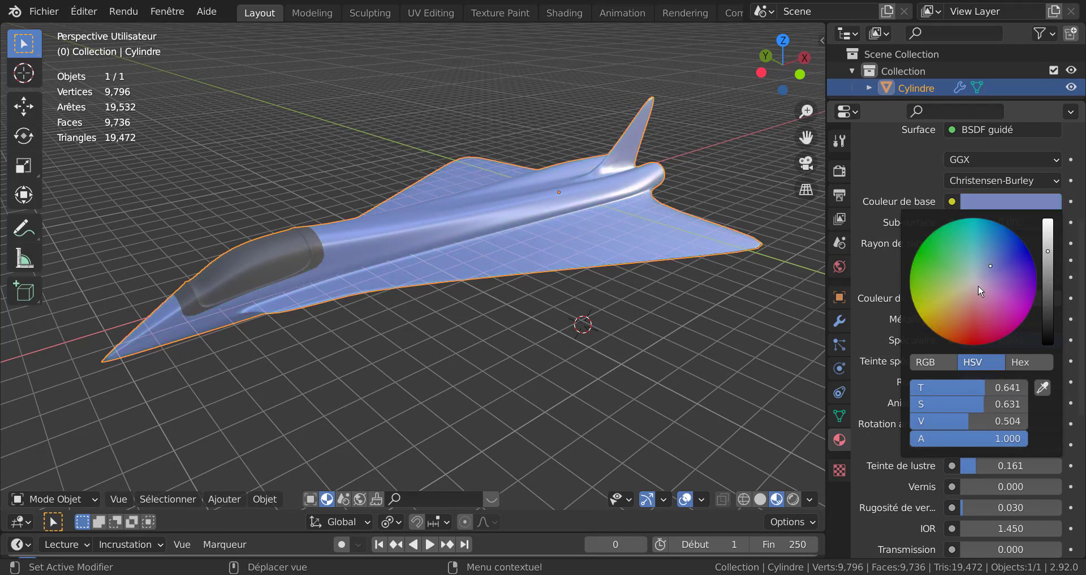
pyautogui.moveTo(978, 286); pyautogui.dragTo(971, 281)
pyautogui.moveTo(765, 300); pyautogui.dragTo(530, 314, button='middle')
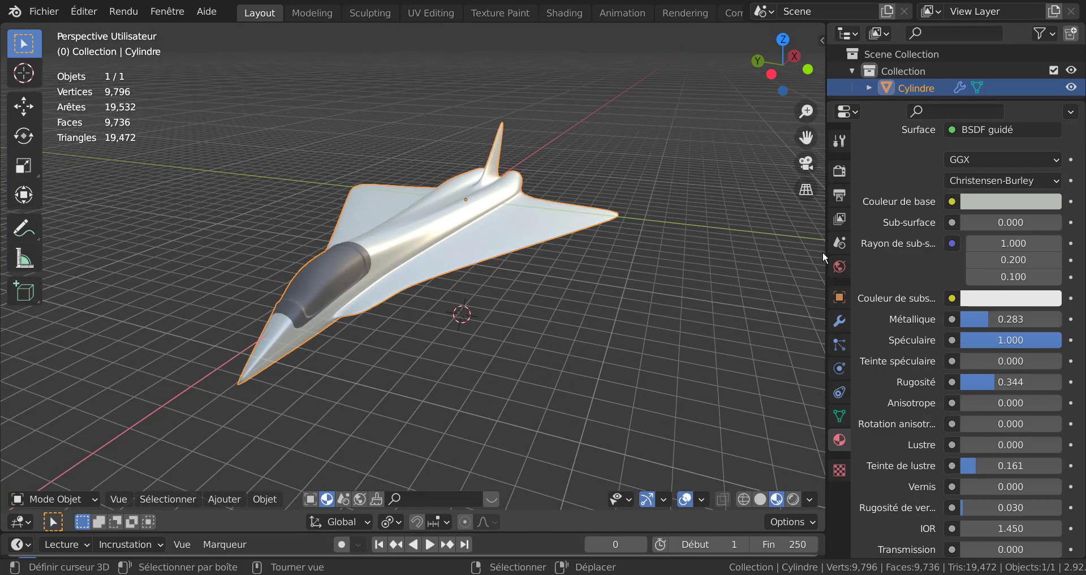
# Step: Widen the viewport and inspect the shaded jet from several angles
pyautogui.moveTo(823, 251); pyautogui.dragTo(940, 255)
pyautogui.moveTo(851, 277); pyautogui.dragTo(616, 249, button='middle')
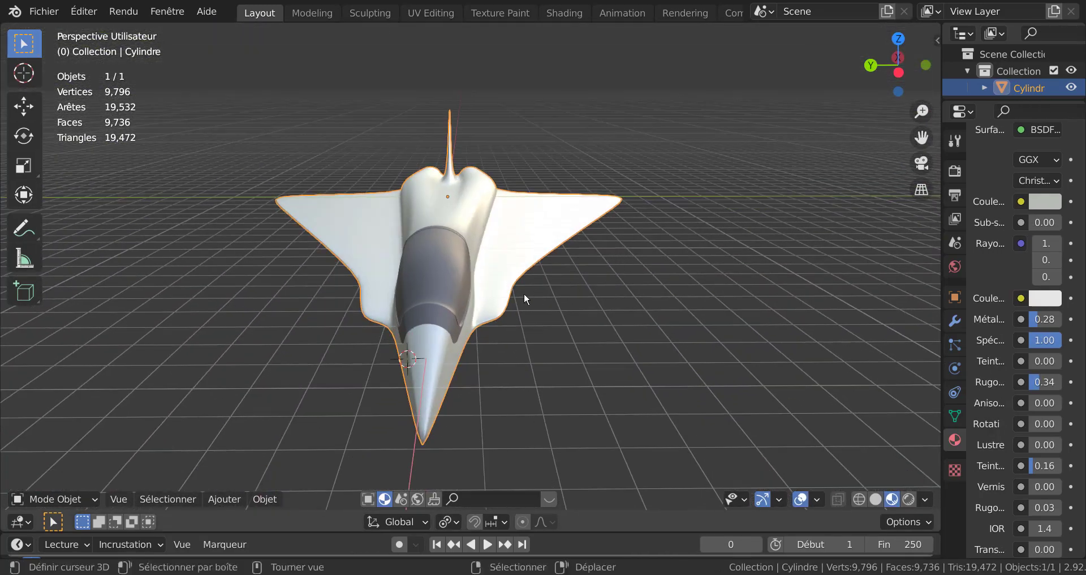
pyautogui.moveTo(521, 290); pyautogui.dragTo(370, 238, button='middle')
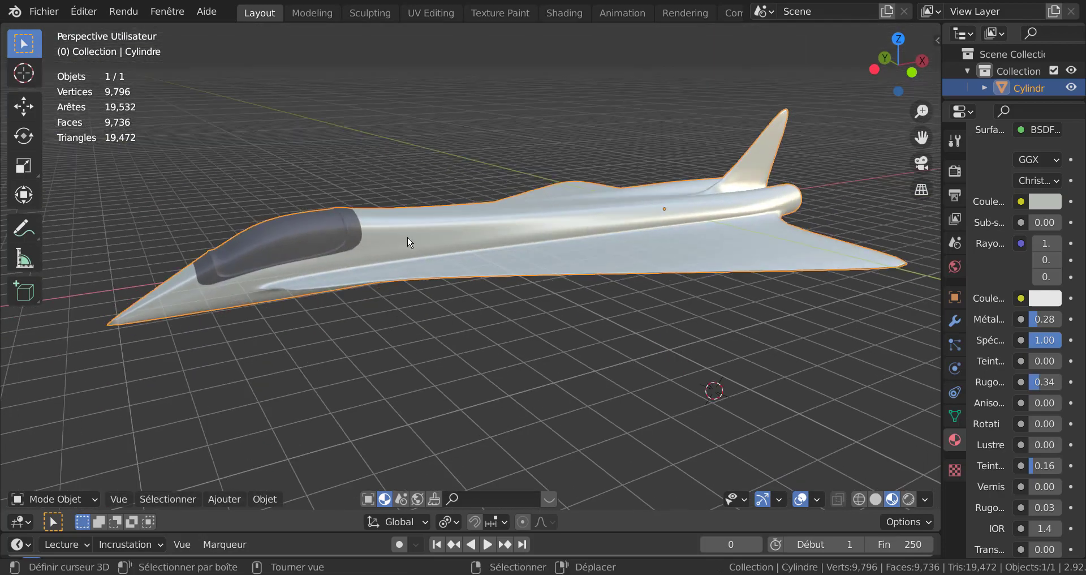
pyautogui.moveTo(529, 270)
pyautogui.mouseDown(button='middle')
pyautogui.moveTo(521, 286)
pyautogui.moveTo(529, 268)
pyautogui.mouseUp(button='middle')
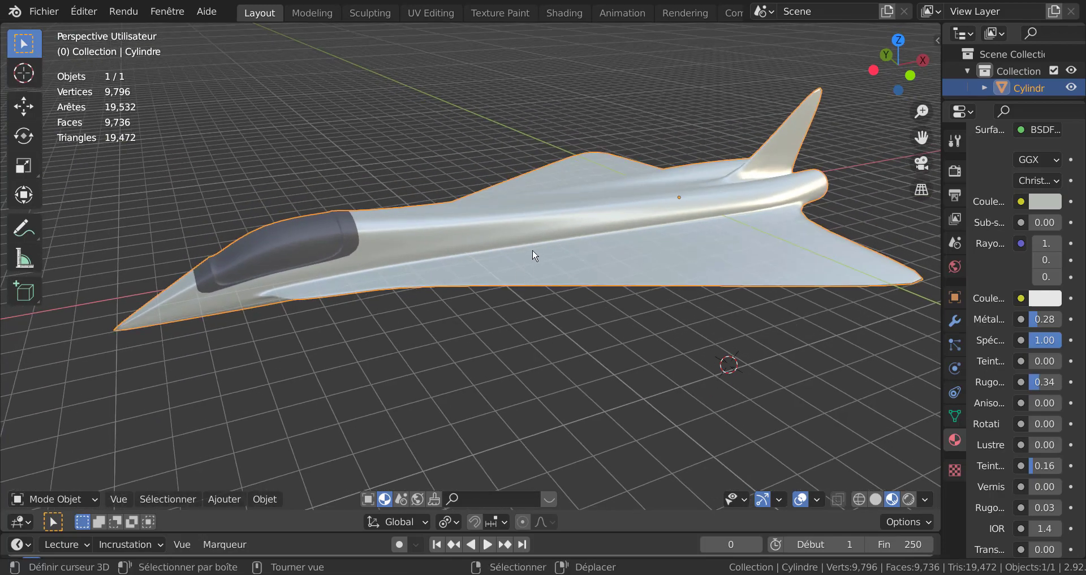
pyautogui.moveTo(626, 237); pyautogui.dragTo(612, 253, button='middle')
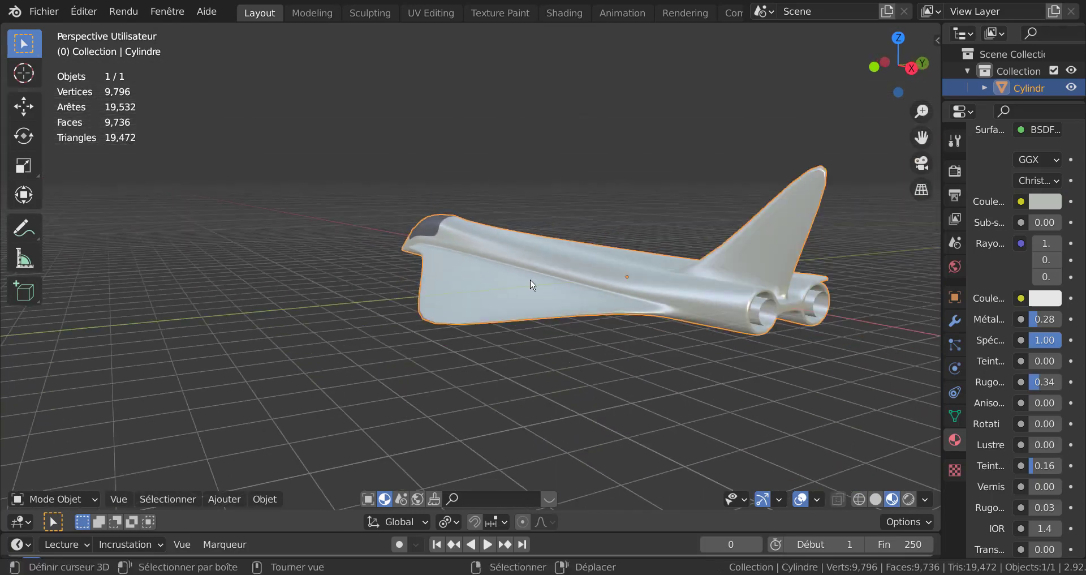
pyautogui.moveTo(531, 284); pyautogui.dragTo(621, 264, button='middle')
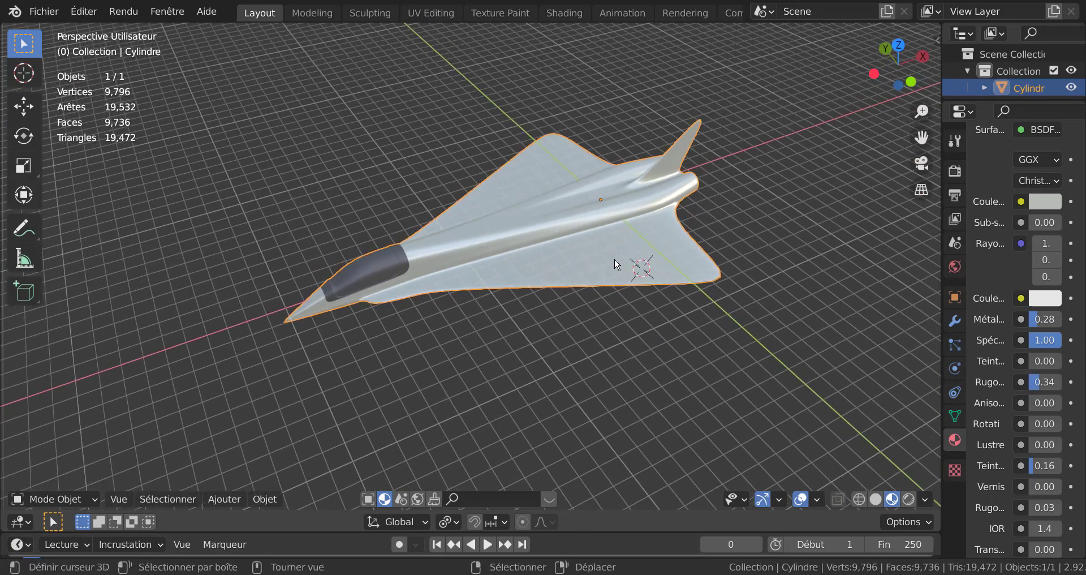
# Step: Delete the jet object from the scene
pyautogui.press('x')
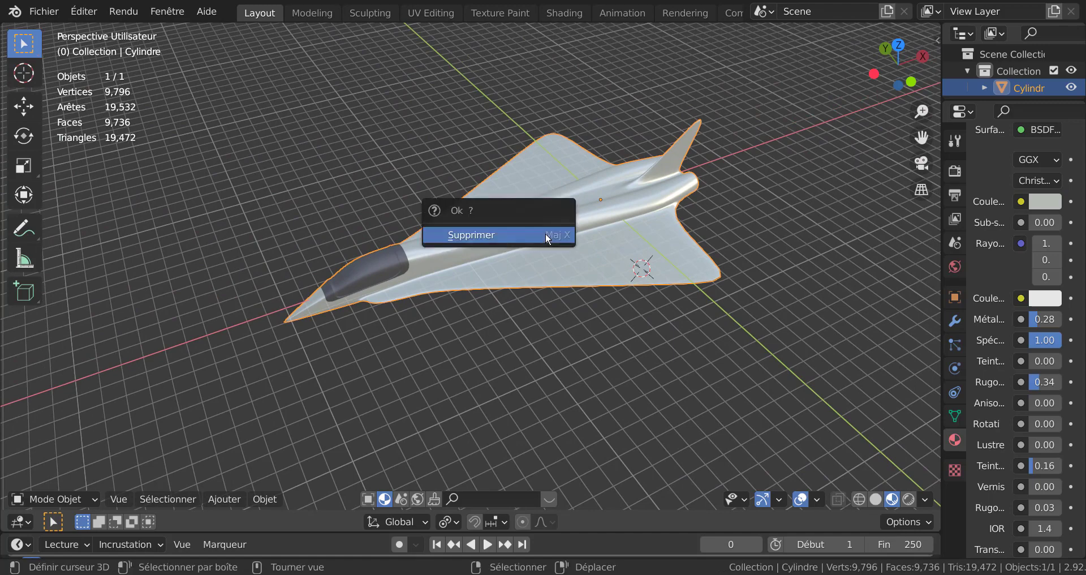
pyautogui.rightClick(545, 233)
pyautogui.press('Escape')
pyautogui.press('x')
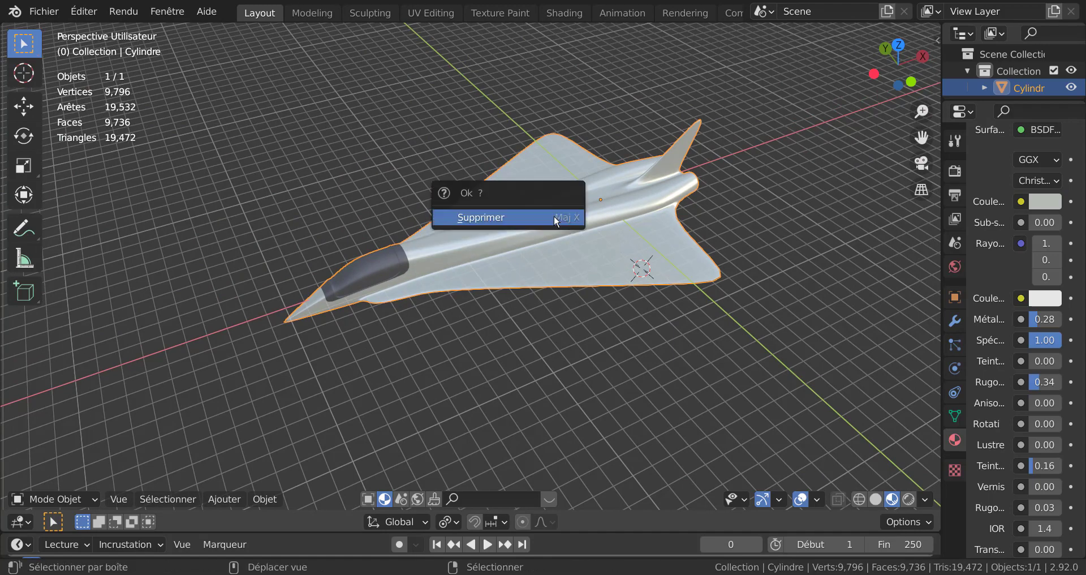
pyautogui.click(535, 217)
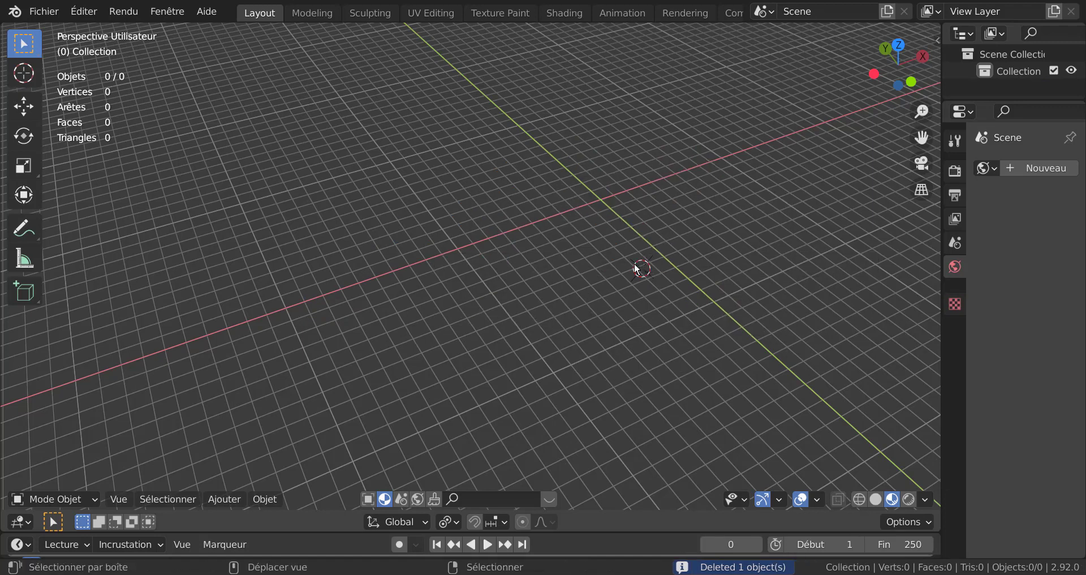
# Step: Snap the 3D cursor to the world origin and add a new cylinder mesh
pyautogui.hotkey('shift', 's')
pyautogui.click(522, 327)
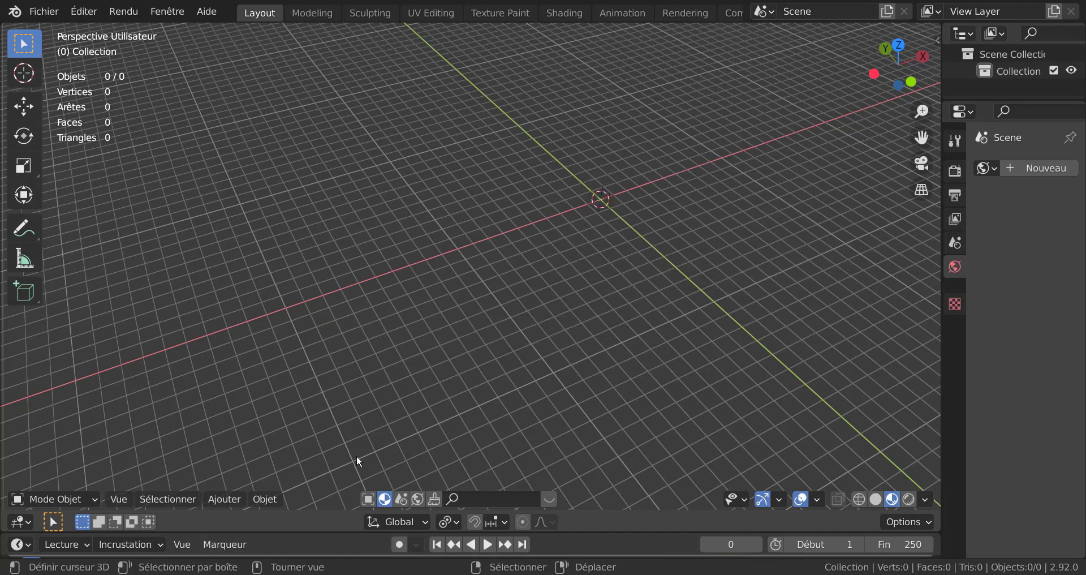
pyautogui.click(224, 499)
pyautogui.moveTo(238, 481)
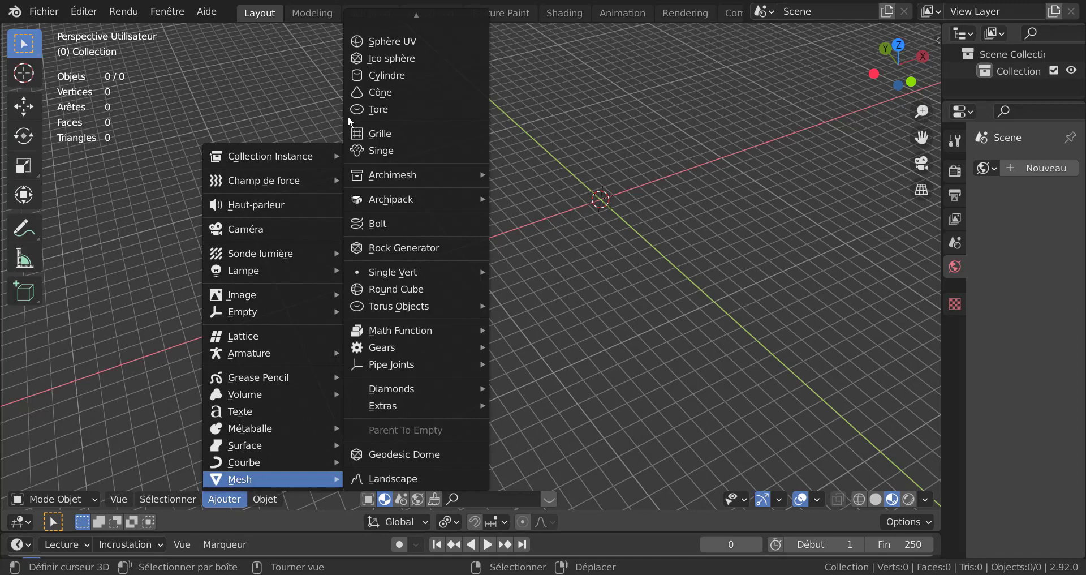
pyautogui.click(380, 76)
# Step: Rotate the cylinder 90° about the Y axis in front view
pyautogui.scroll(-3, 603, 260)
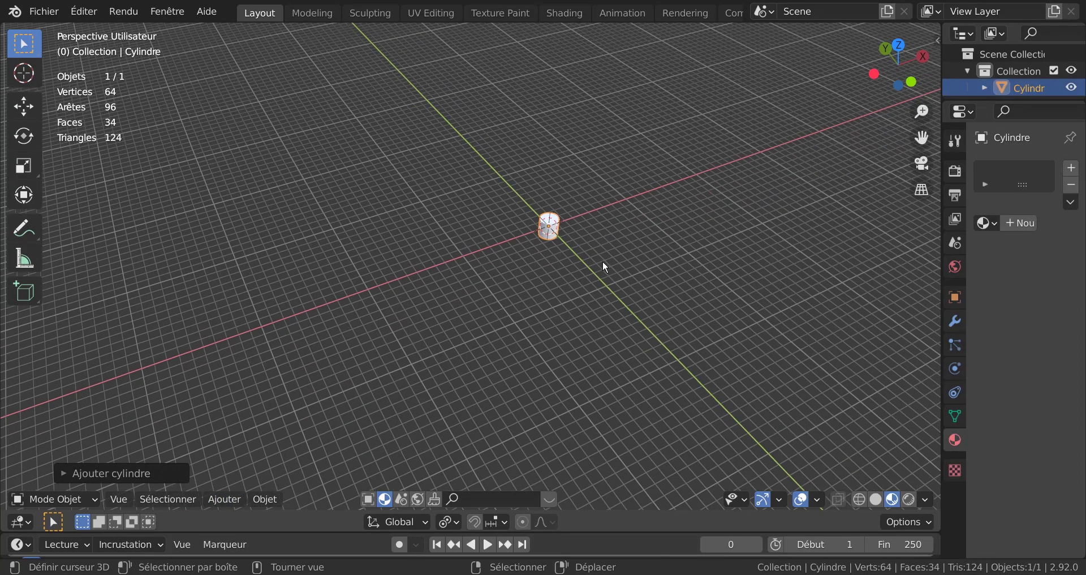
pyautogui.moveTo(603, 260)
pyautogui.mouseDown(button='middle')
pyautogui.moveTo(553, 260)
pyautogui.moveTo(596, 273)
pyautogui.mouseUp(button='middle')
pyautogui.press('KP_1')
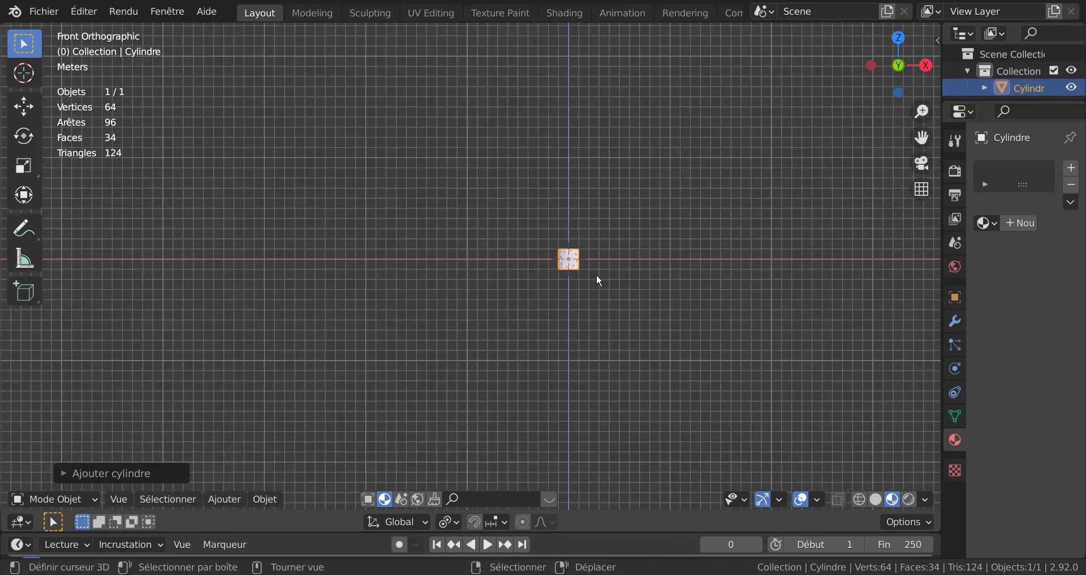
pyautogui.scroll(3, 596, 273)
pyautogui.keyDown('shift'); pyautogui.moveTo(516, 294); pyautogui.dragTo(398, 300, button='middle'); pyautogui.keyUp('shift')
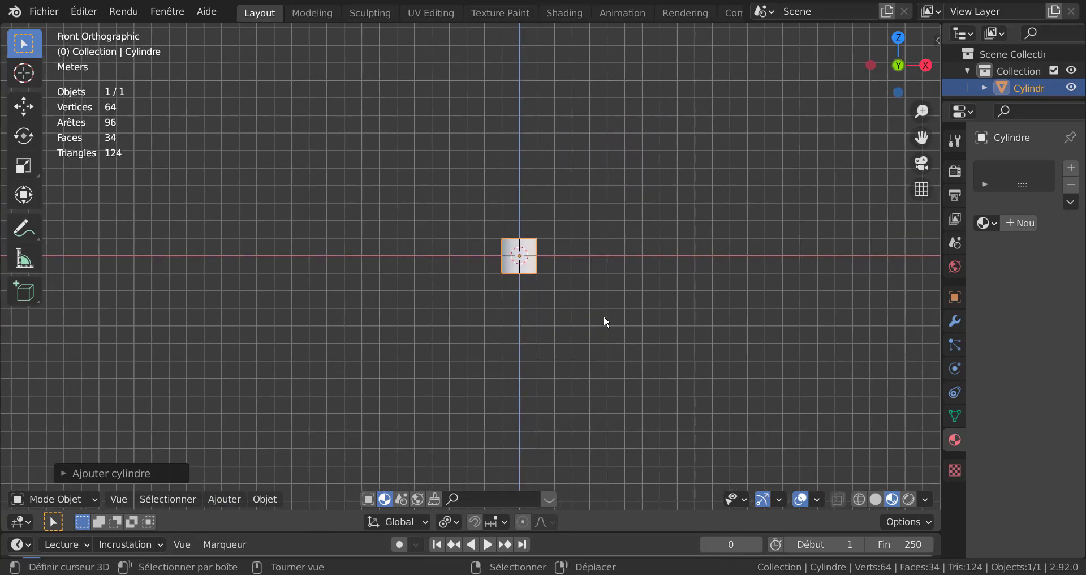
pyautogui.write('ry90')
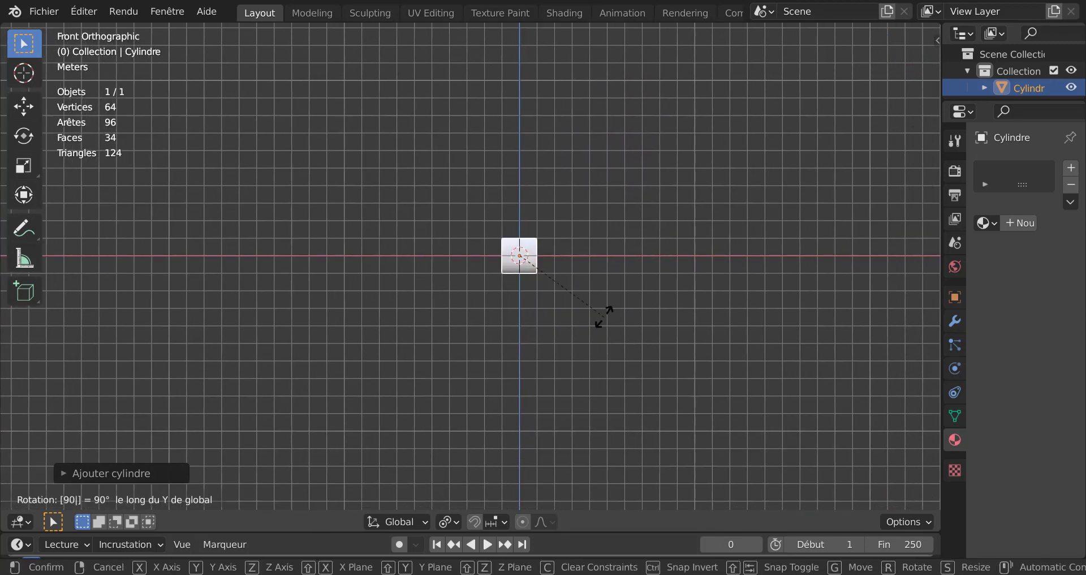
pyautogui.press('Return')
# Step: Stretch the cylinder along the X axis by about 10.15 into a long tube
pyautogui.press('s')
pyautogui.press('x')
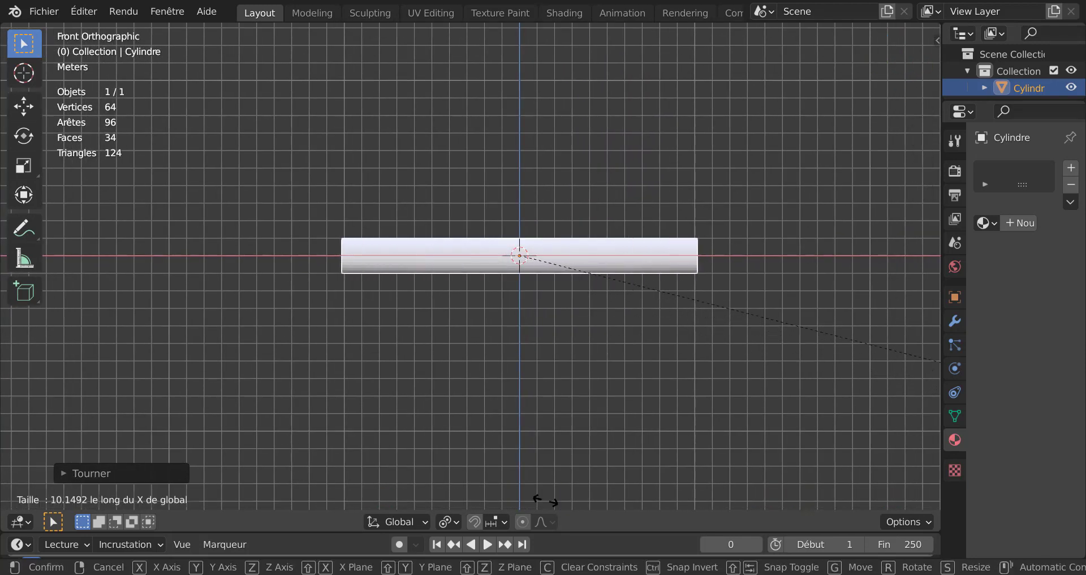
pyautogui.click(884, 34)
# Step: In edit mode, select the cylinder's front end face and extrude it outward
pyautogui.press('Tab')
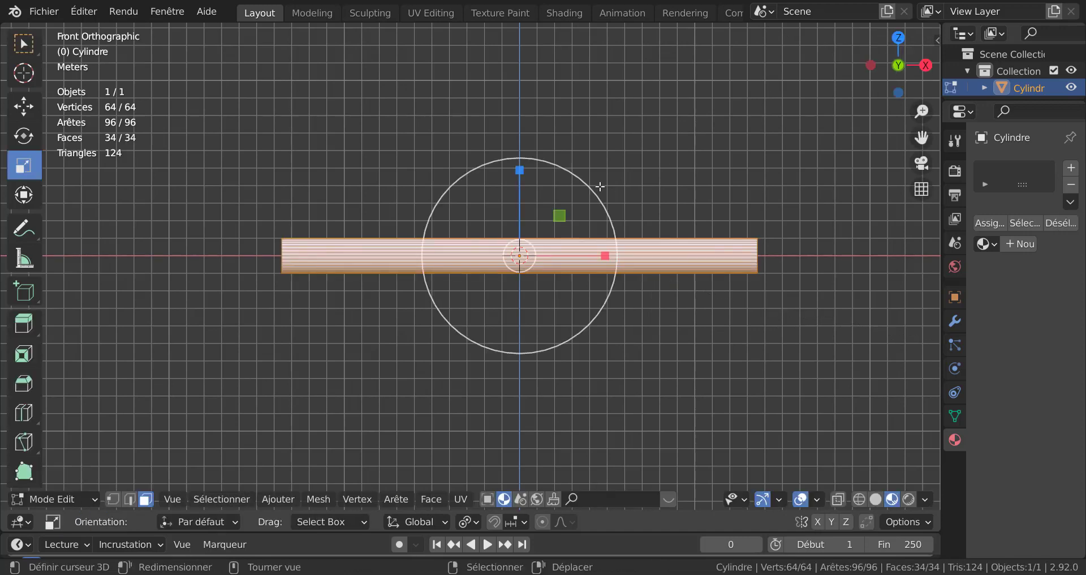
pyautogui.moveTo(599, 185); pyautogui.dragTo(400, 265, button='middle')
pyautogui.click(400, 265)
pyautogui.moveTo(458, 359); pyautogui.dragTo(386, 368, button='middle')
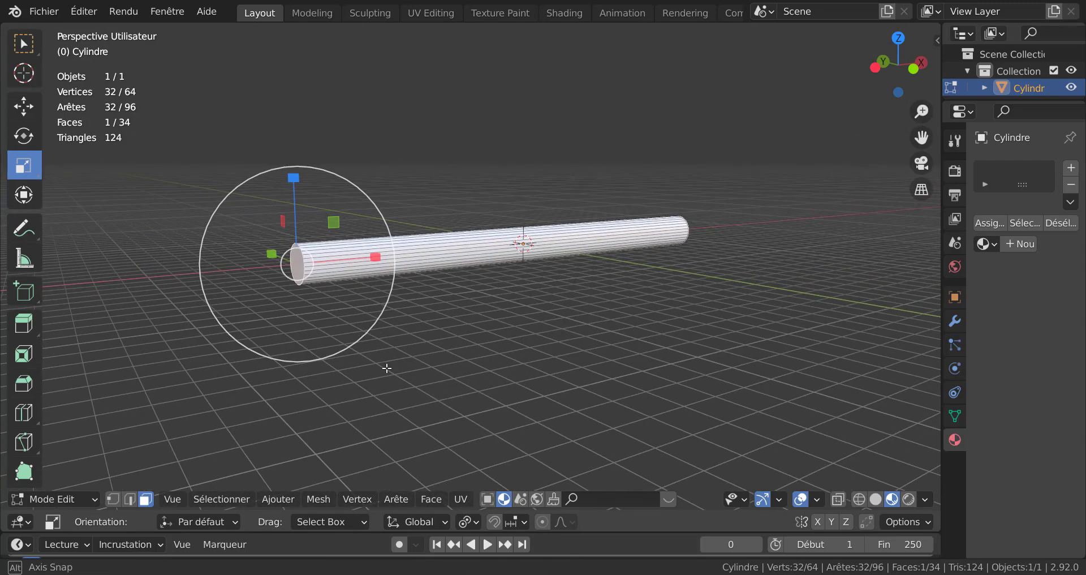
pyautogui.press('e')
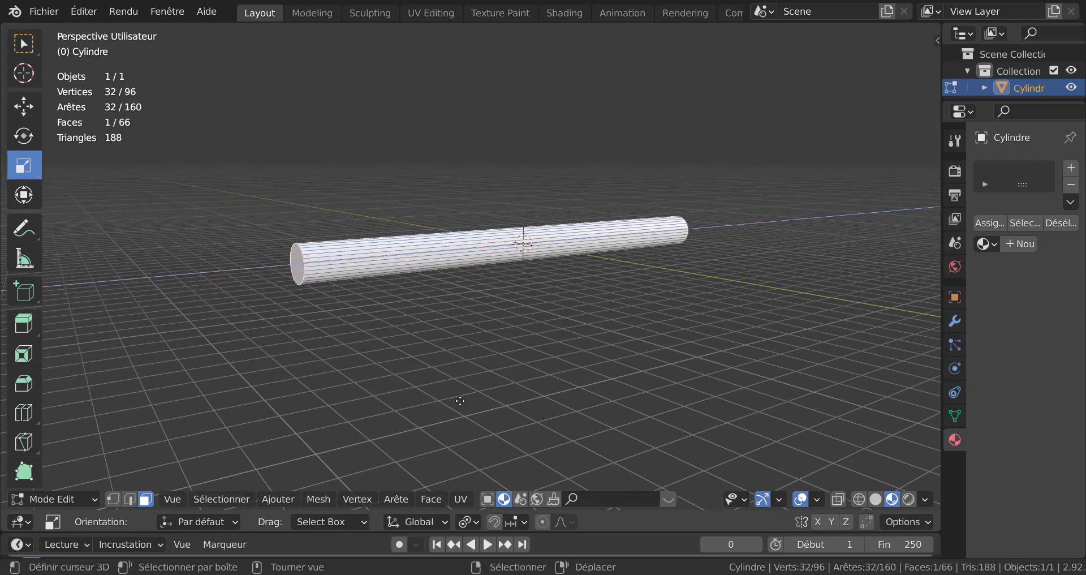
pyautogui.click(400, 391)
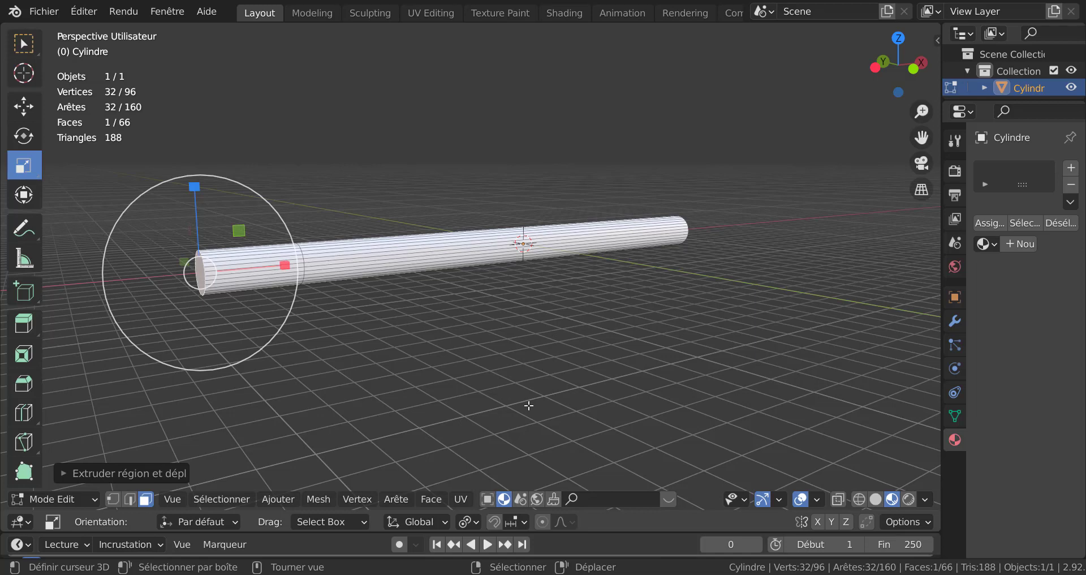
# Step: Scale the extruded face down to about 0.14 into a pointed nose and move it down along Z
pyautogui.press('s')
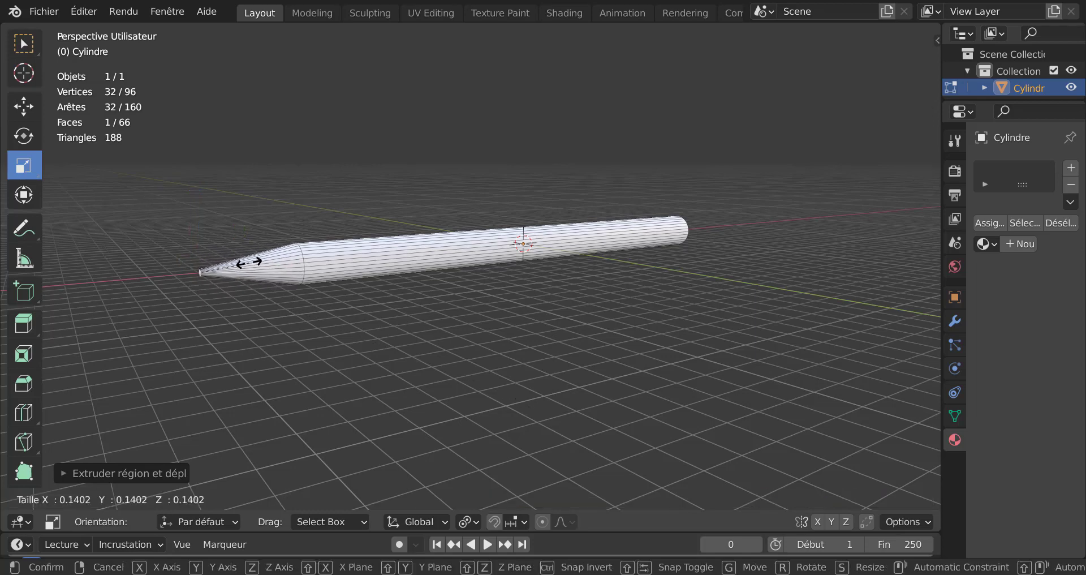
pyautogui.click(236, 268)
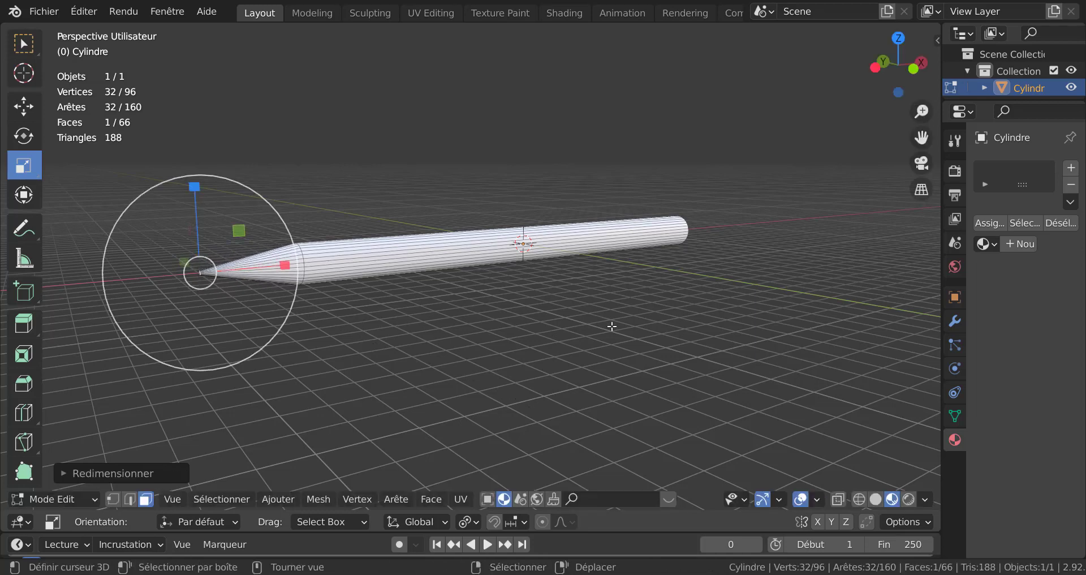
pyautogui.press('KP_1')
pyautogui.keyDown('shift'); pyautogui.moveTo(354, 303); pyautogui.dragTo(560, 323, button='middle'); pyautogui.keyUp('shift')
pyautogui.scroll(3, 486, 353)
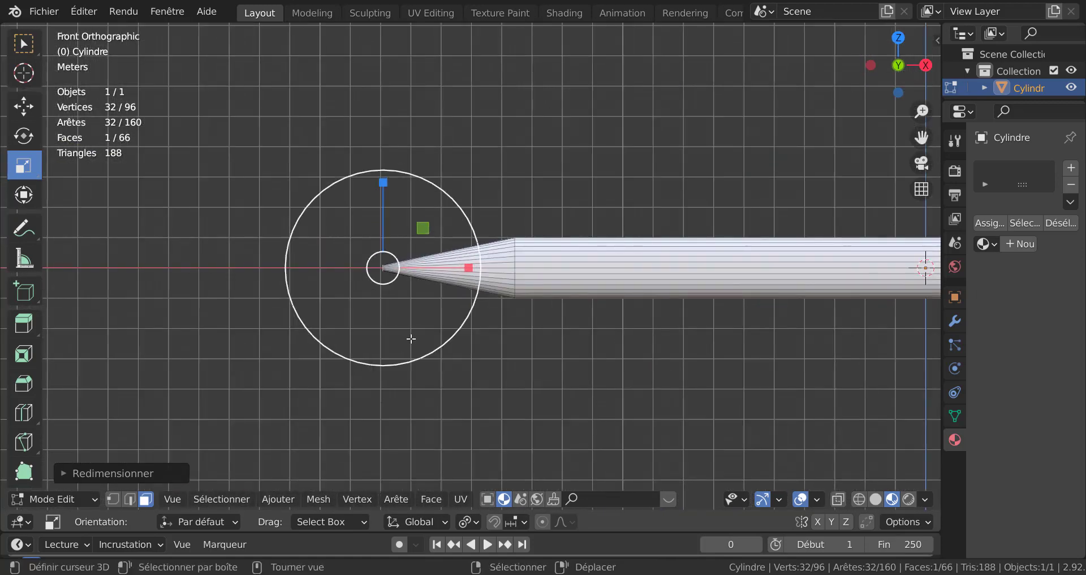
pyautogui.press('g')
pyautogui.press('z')
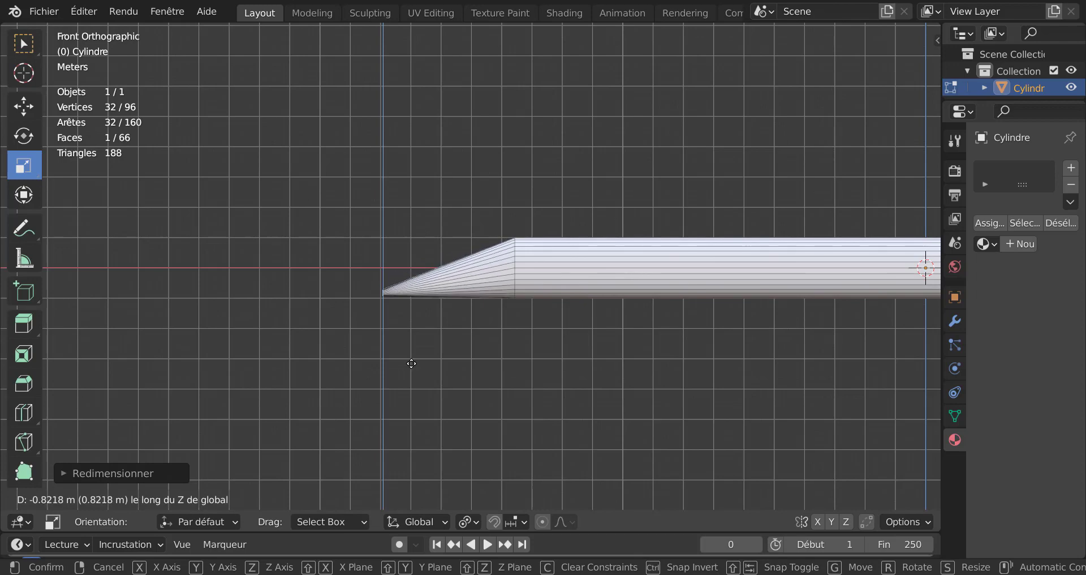
pyautogui.click(412, 370)
# Step: Shrink the nose tip further and lower it slightly along the Z axis
pyautogui.scroll(3, 417, 371)
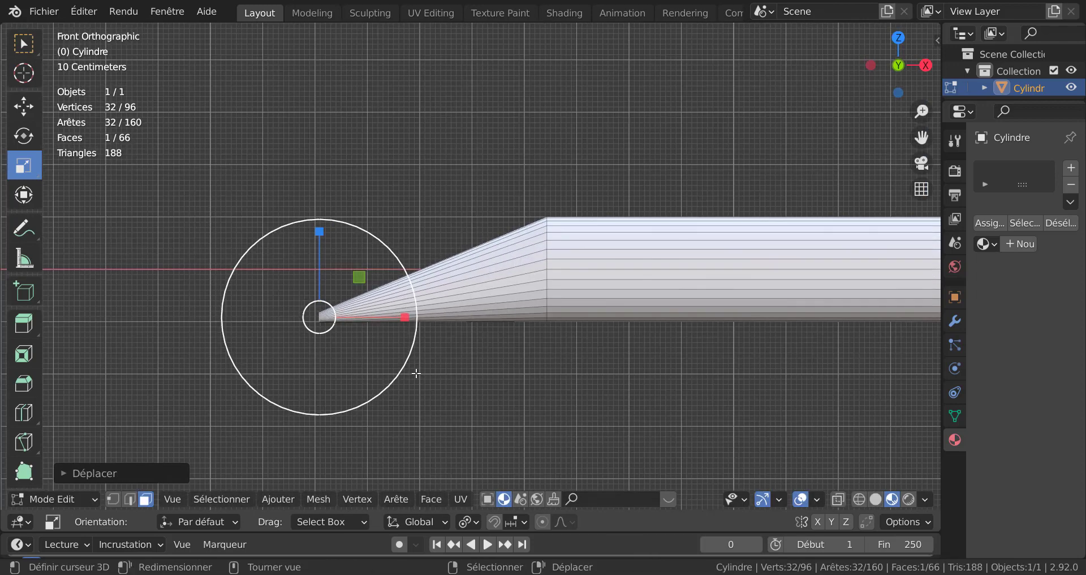
pyautogui.press('s')
pyautogui.click(377, 336)
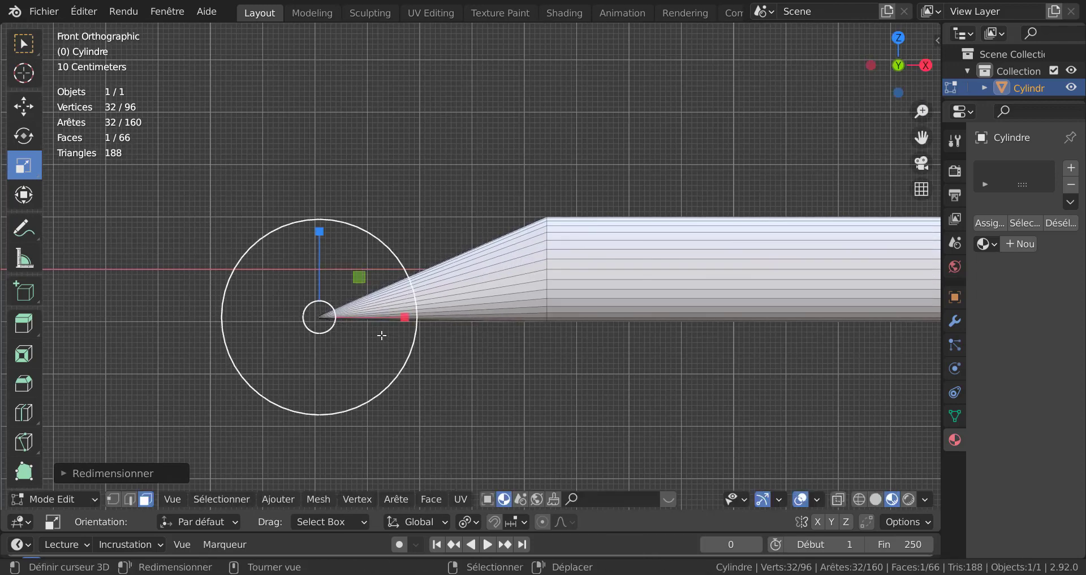
pyautogui.press('g')
pyautogui.press('z')
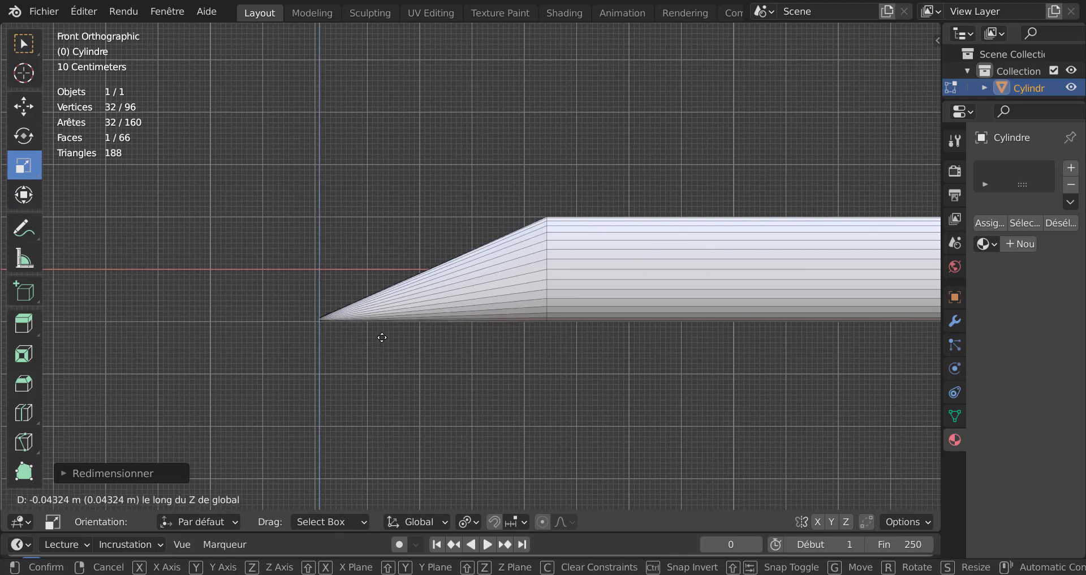
pyautogui.click(383, 339)
# Step: Inspect the new pointed nose from several angles
pyautogui.scroll(-4, 390, 339)
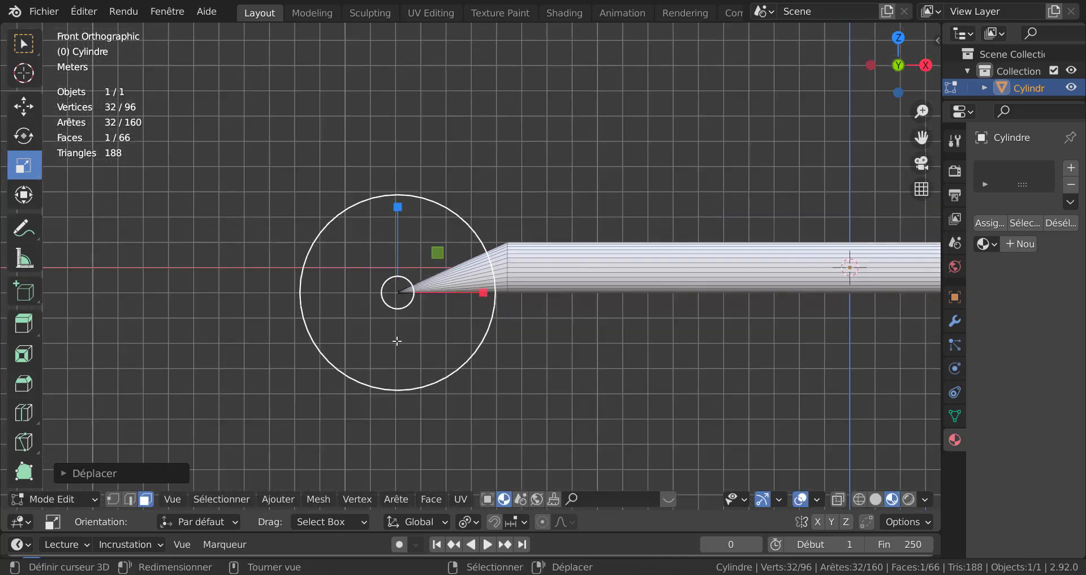
pyautogui.keyDown('shift'); pyautogui.moveTo(517, 337); pyautogui.dragTo(413, 315, button='middle'); pyautogui.keyUp('shift')
pyautogui.scroll(-3, 413, 315)
pyautogui.moveTo(485, 315); pyautogui.dragTo(528, 352, button='middle')
pyautogui.scroll(3, 472, 305)
pyautogui.keyDown('shift'); pyautogui.moveTo(472, 305); pyautogui.dragTo(569, 275, button='middle'); pyautogui.keyUp('shift')
pyautogui.moveTo(639, 289); pyautogui.dragTo(533, 248, button='middle')
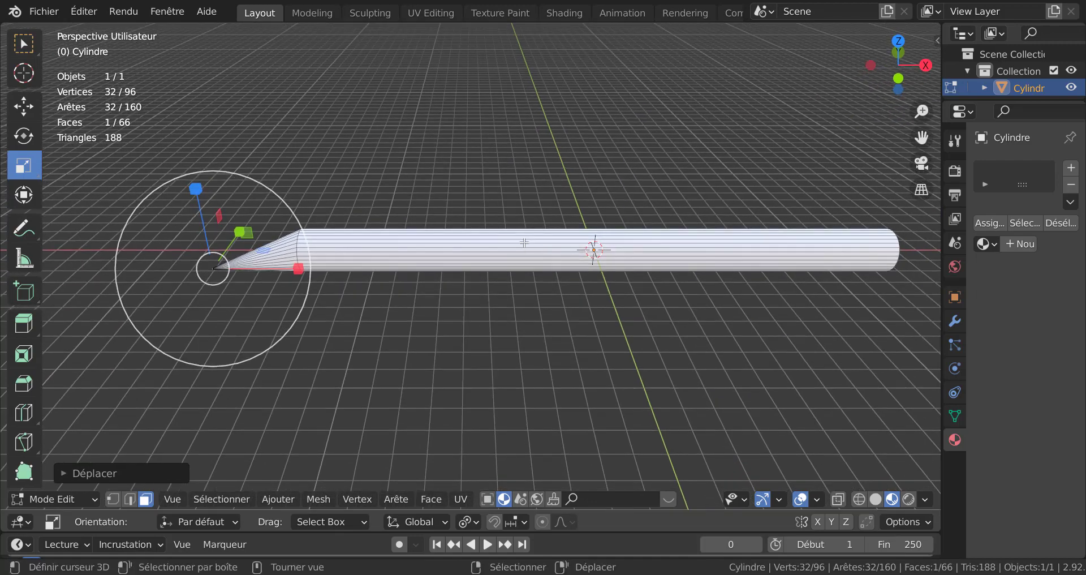
# Step: Add a loop cut across the fuselage behind the nose in front view and switch the viewport to solid shading
pyautogui.press('KP_1')
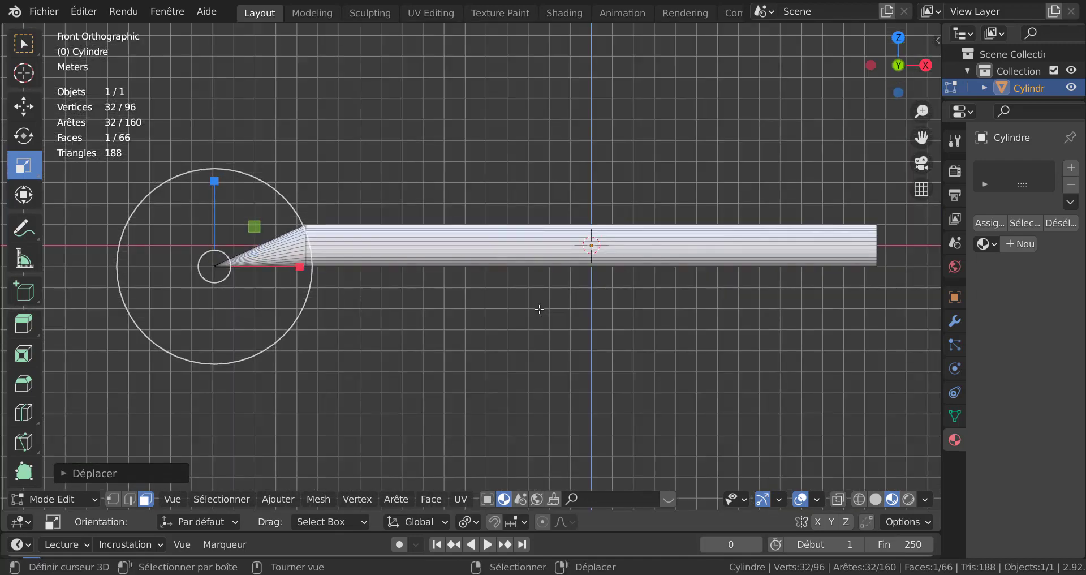
pyautogui.hotkey('ctrl', 'r')
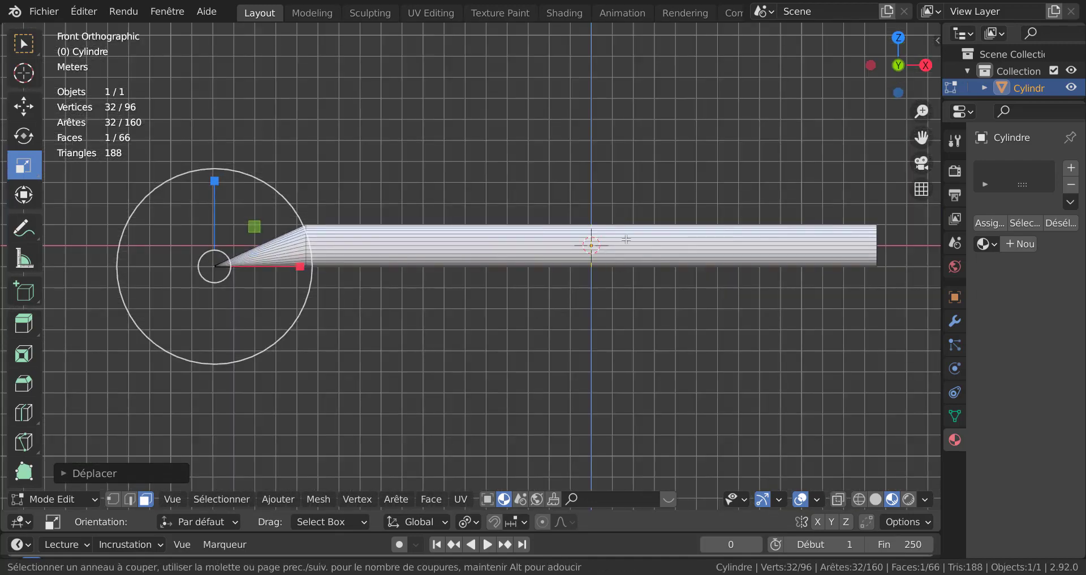
pyautogui.click(584, 245)
pyautogui.click(485, 257)
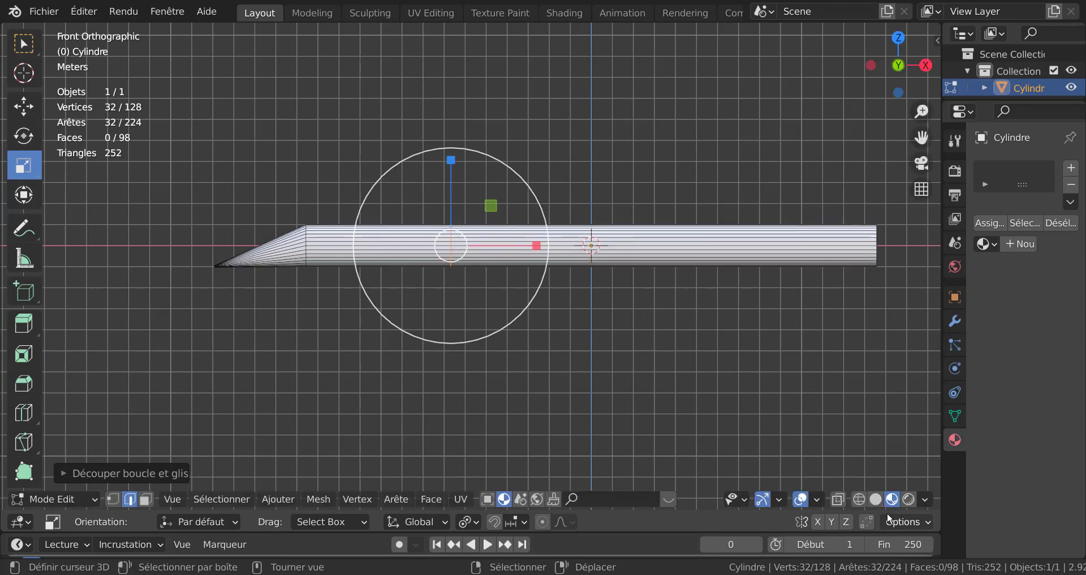
pyautogui.click(877, 502)
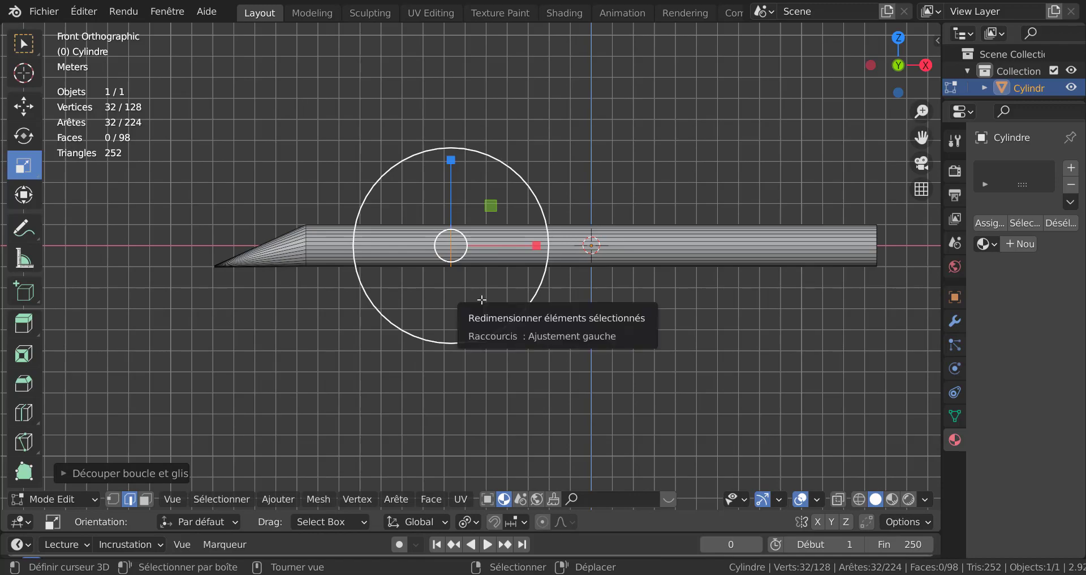
# Step: Select the strip of top faces between the nose and the new loop cut in face select mode
pyautogui.moveTo(477, 300); pyautogui.dragTo(683, 354, button='middle')
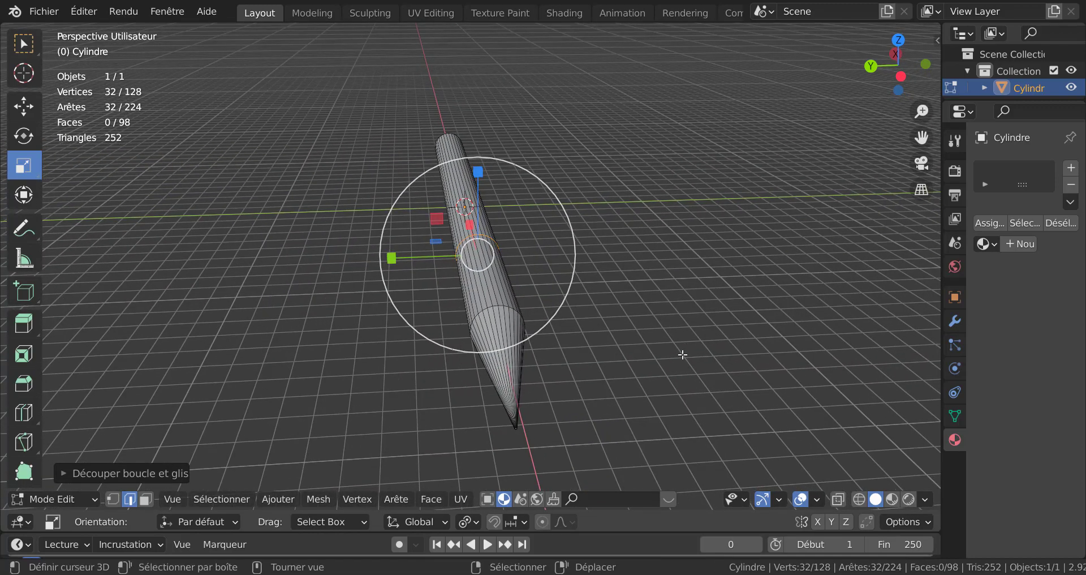
pyautogui.press('KP_7')
pyautogui.scroll(3, 437, 289)
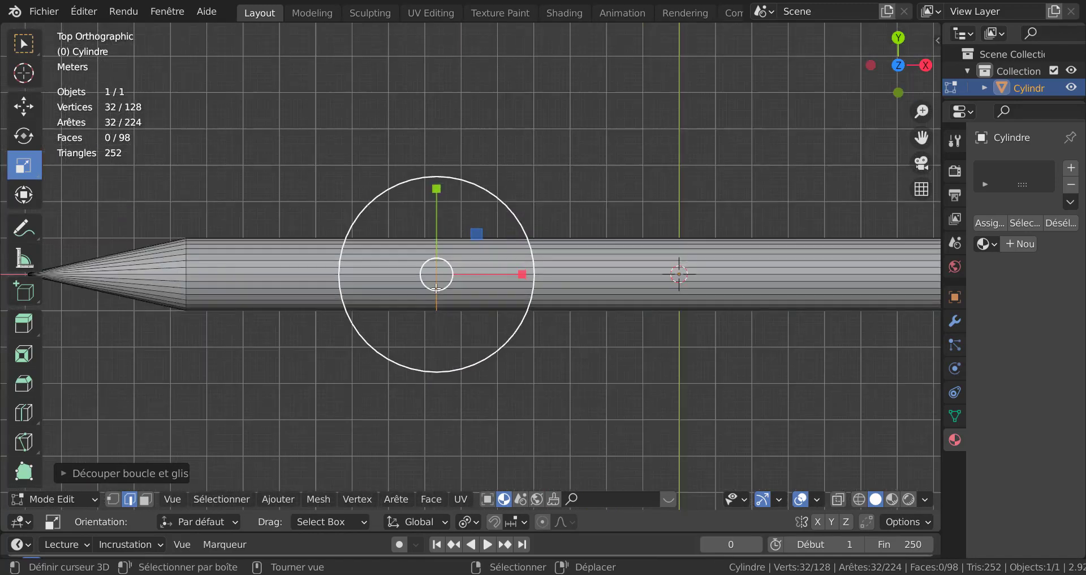
pyautogui.keyDown('shift'); pyautogui.moveTo(456, 284); pyautogui.dragTo(568, 280, button='middle'); pyautogui.keyUp('shift')
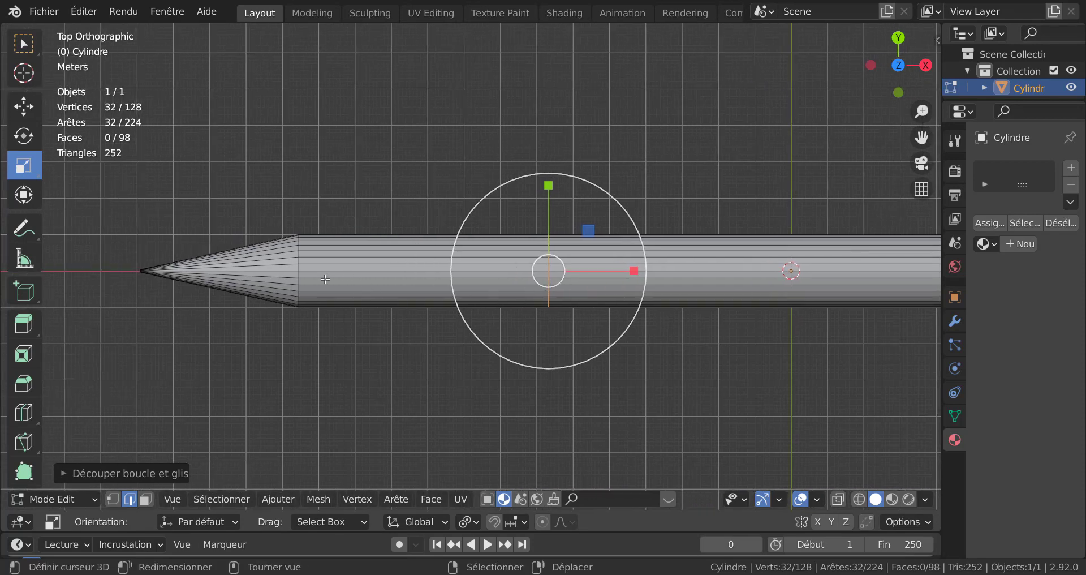
pyautogui.click(342, 266)
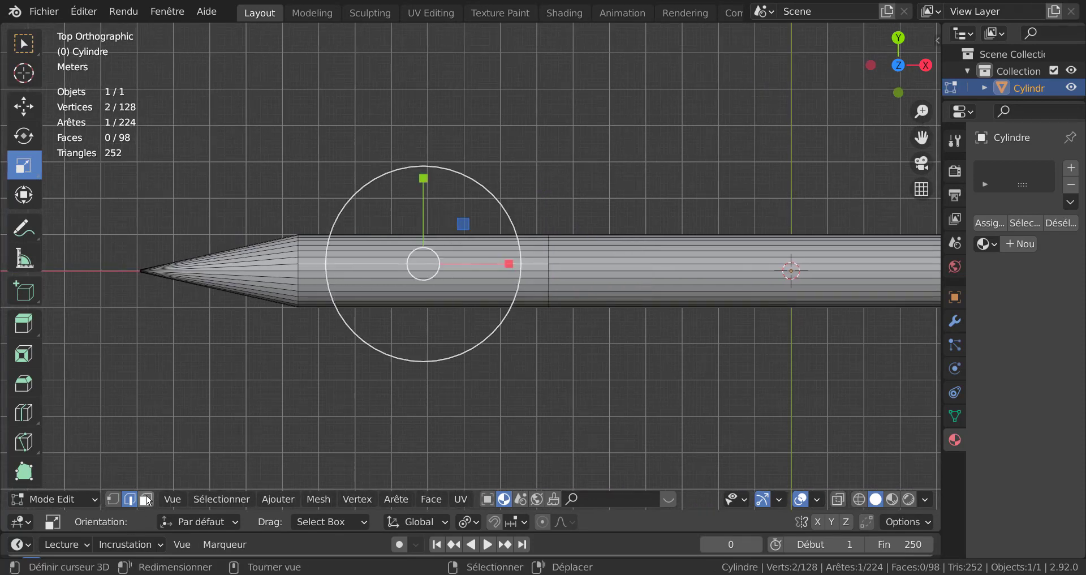
pyautogui.click(146, 498)
pyautogui.click(304, 272)
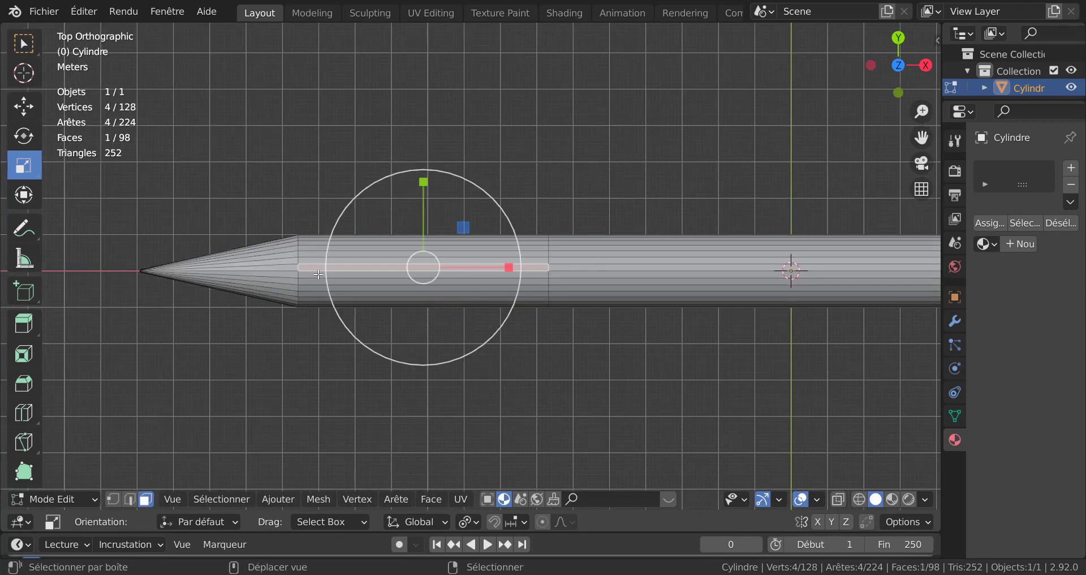
pyautogui.keyDown('ctrl'); pyautogui.click(318, 262); pyautogui.keyUp('ctrl')
pyautogui.keyDown('shift'); pyautogui.click(317, 266); pyautogui.keyUp('shift')
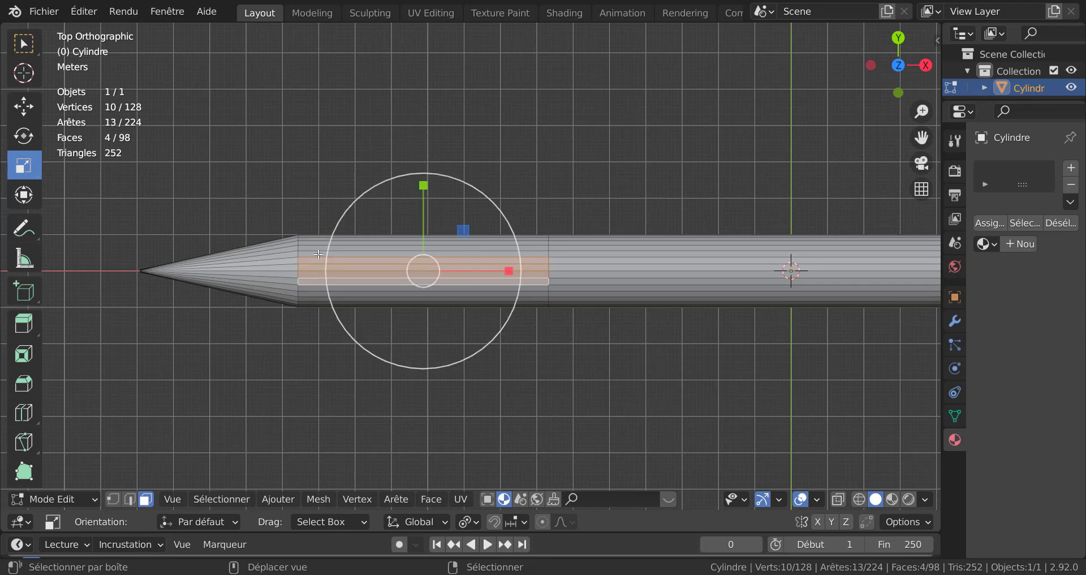
pyautogui.keyDown('shift'); pyautogui.click(318, 254); pyautogui.keyUp('shift')
pyautogui.keyDown('shift'); pyautogui.click(318, 289); pyautogui.keyUp('shift')
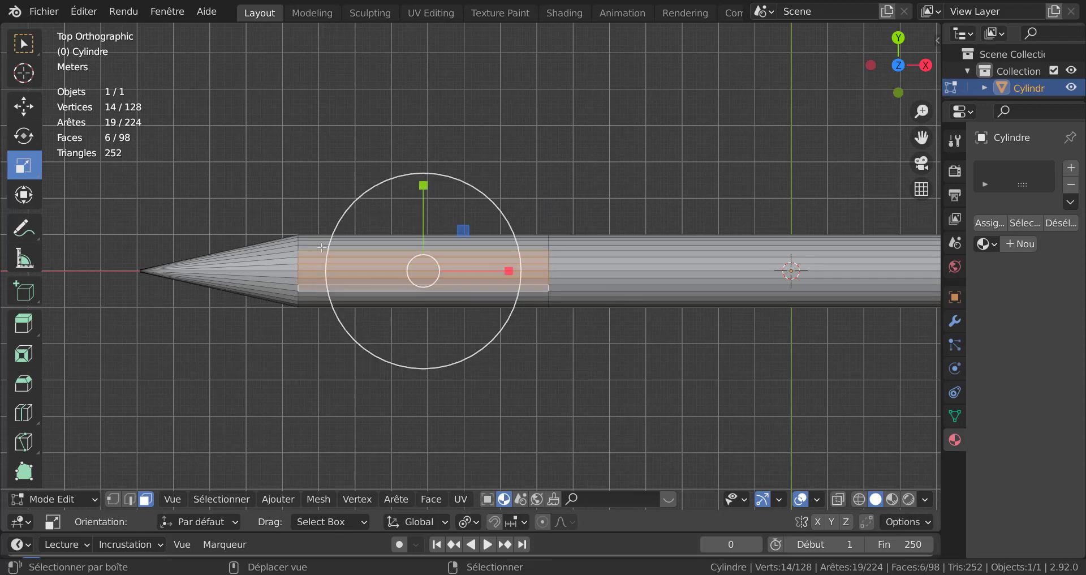
pyautogui.keyDown('shift'); pyautogui.click(319, 301); pyautogui.keyUp('shift')
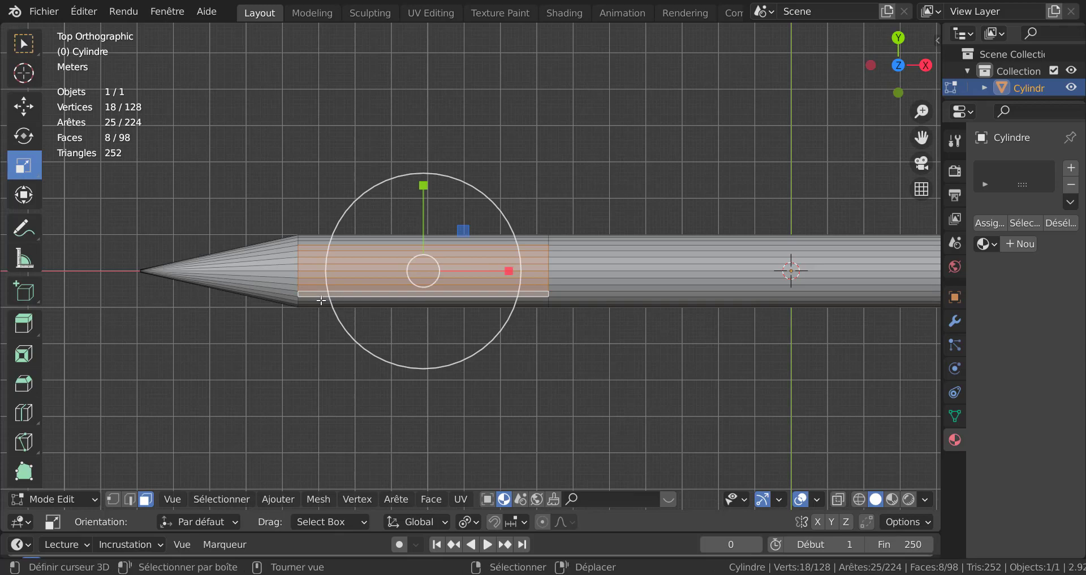
pyautogui.keyDown('shift'); pyautogui.click(320, 300); pyautogui.keyUp('shift')
# Step: Move the selected top faces up along the Z axis
pyautogui.scroll(-2, 367, 352)
pyautogui.moveTo(366, 351); pyautogui.dragTo(501, 257, button='middle')
pyautogui.scroll(1, 504, 262)
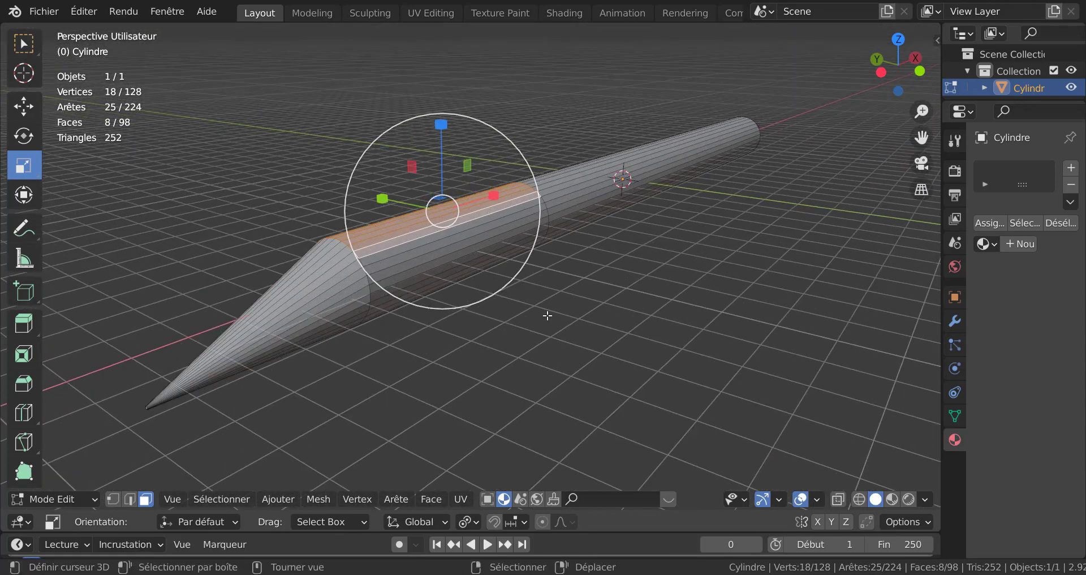
pyautogui.press('g')
pyautogui.press('z')
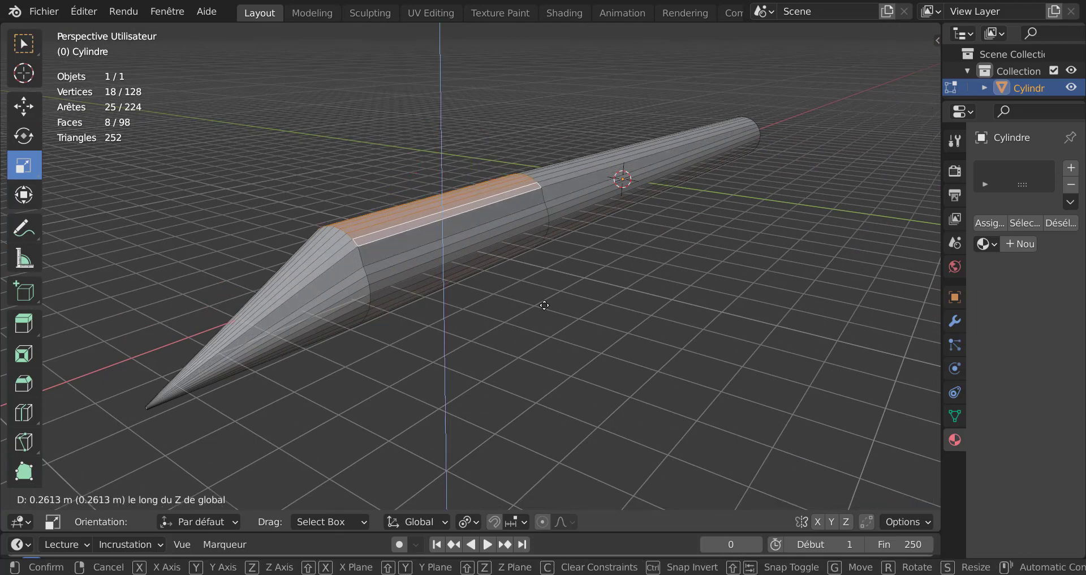
pyautogui.click(546, 305)
# Step: Extrude the selected faces and scale them down to about 0.68 to form a cockpit hump
pyautogui.press('e')
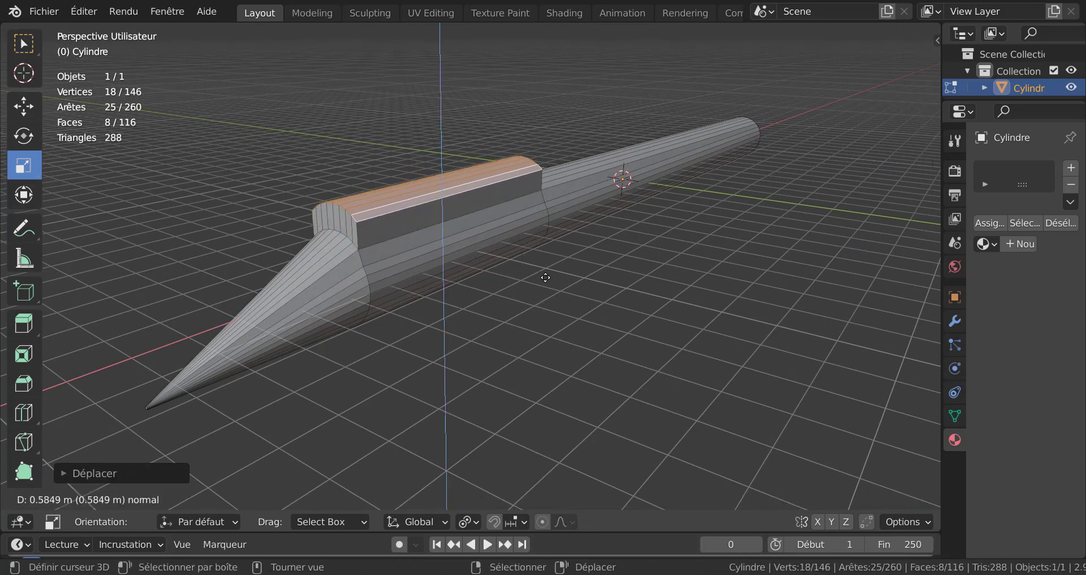
pyautogui.click(545, 278)
pyautogui.press('s')
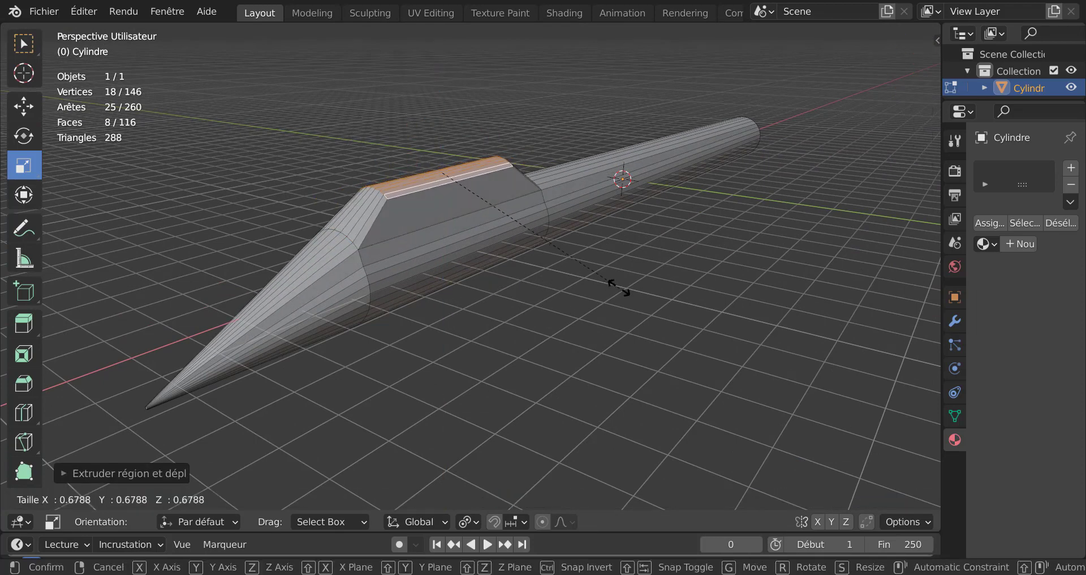
pyautogui.click(591, 261)
# Step: In object mode, add a Subdivision Surface modifier to the fuselage
pyautogui.press('Tab')
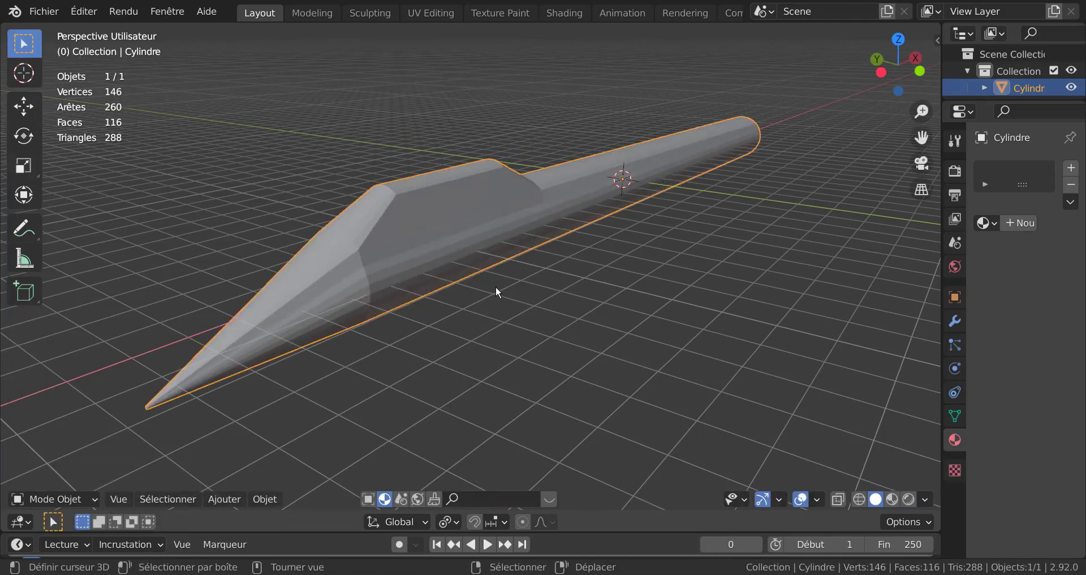
pyautogui.moveTo(496, 287); pyautogui.dragTo(540, 291, button='middle')
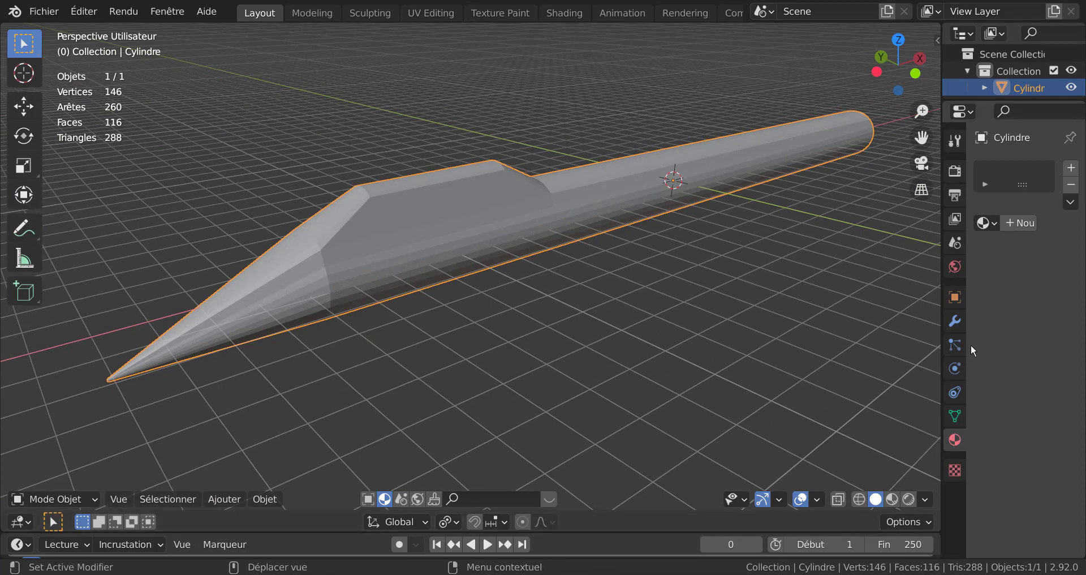
pyautogui.click(954, 321)
pyautogui.click(1033, 176)
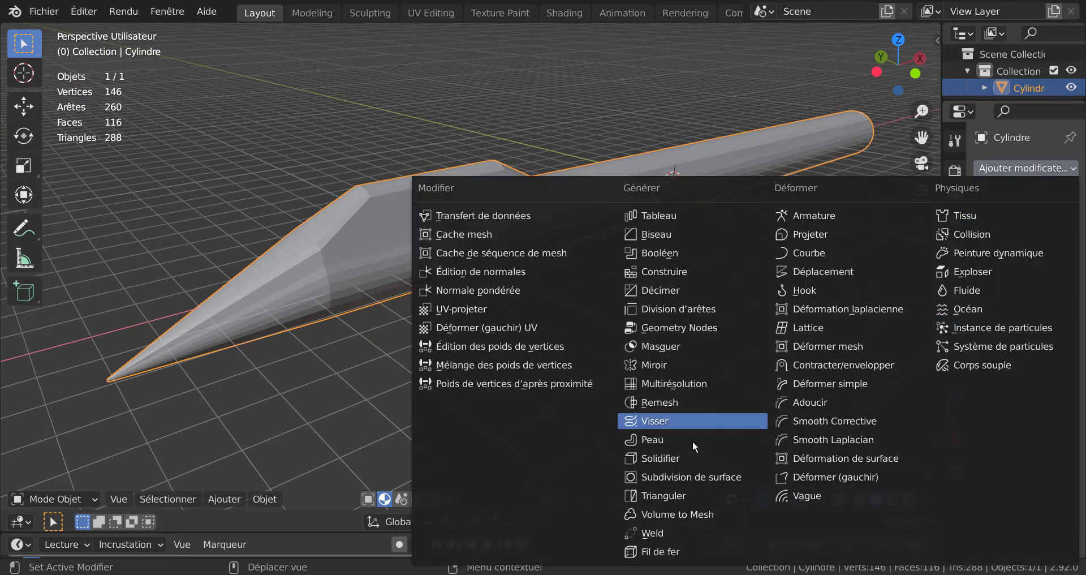
pyautogui.click(634, 472)
# Step: Back in edit mode, scale the cockpit faces along the Y axis to about 0.82
pyautogui.press('Tab')
pyautogui.moveTo(552, 378); pyautogui.dragTo(585, 290, button='middle')
pyautogui.scroll(3, 674, 357)
pyautogui.press('Tab')
pyautogui.press('Tab')
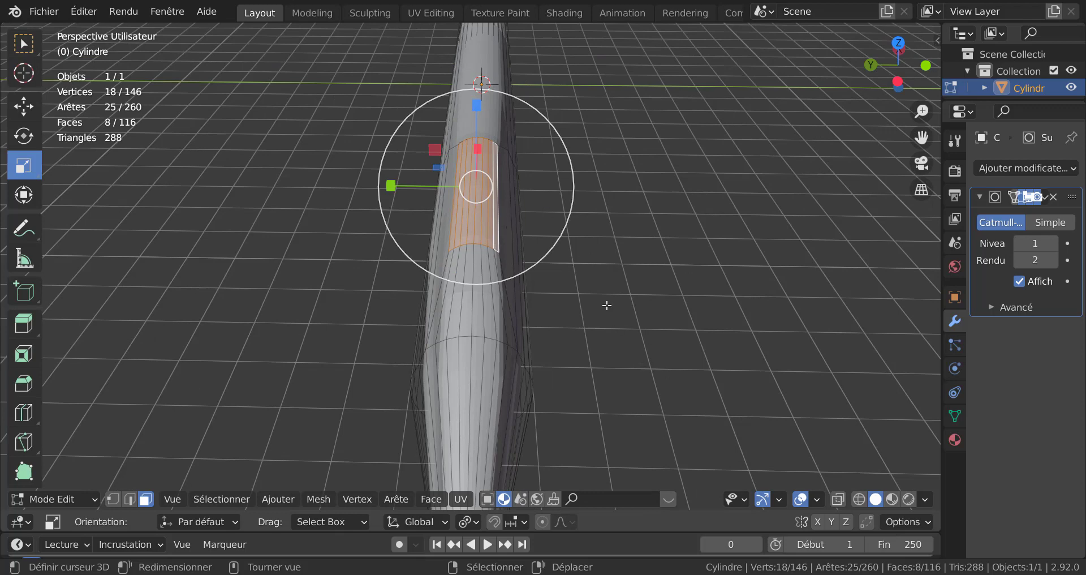
pyautogui.press('s')
pyautogui.press('y')
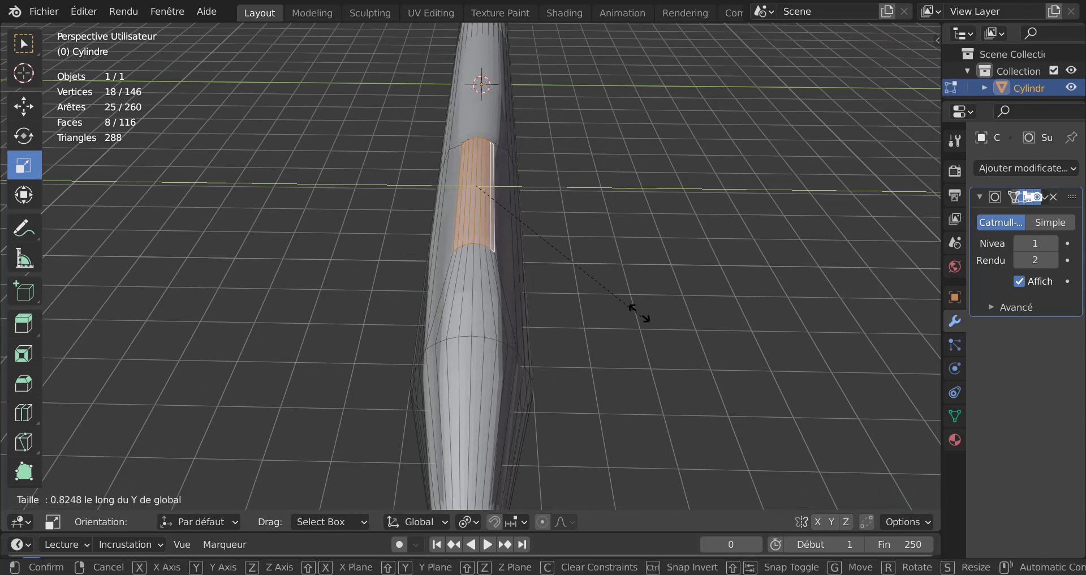
pyautogui.click(616, 277)
# Step: Widen the cockpit faces along the Y axis by about 3.88
pyautogui.press('Tab')
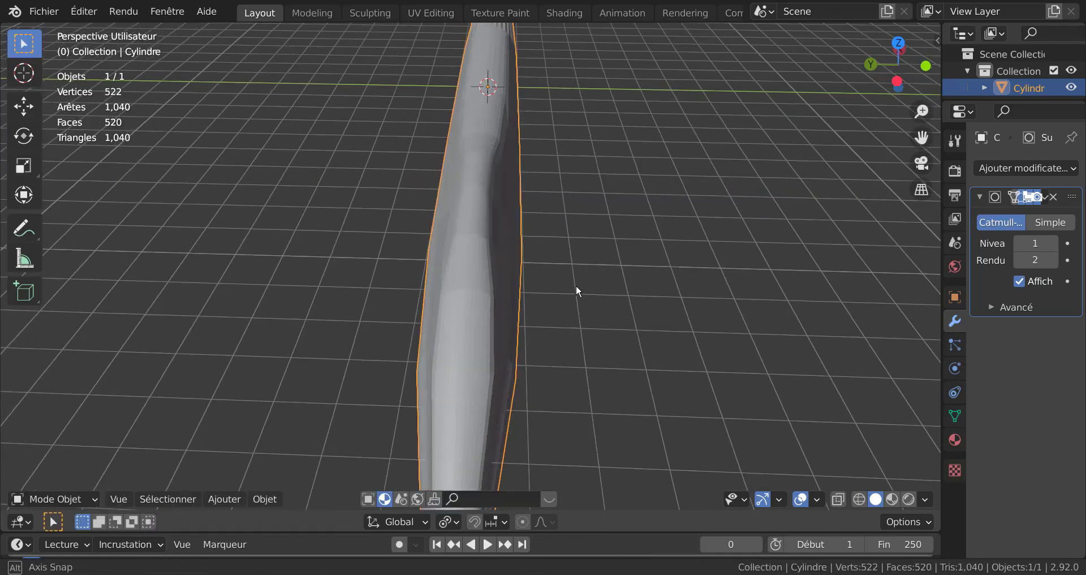
pyautogui.moveTo(576, 284)
pyautogui.mouseDown(button='middle')
pyautogui.moveTo(544, 245)
pyautogui.moveTo(622, 271)
pyautogui.moveTo(691, 266)
pyautogui.moveTo(577, 283)
pyautogui.moveTo(586, 280)
pyautogui.mouseUp(button='middle')
pyautogui.press('Tab')
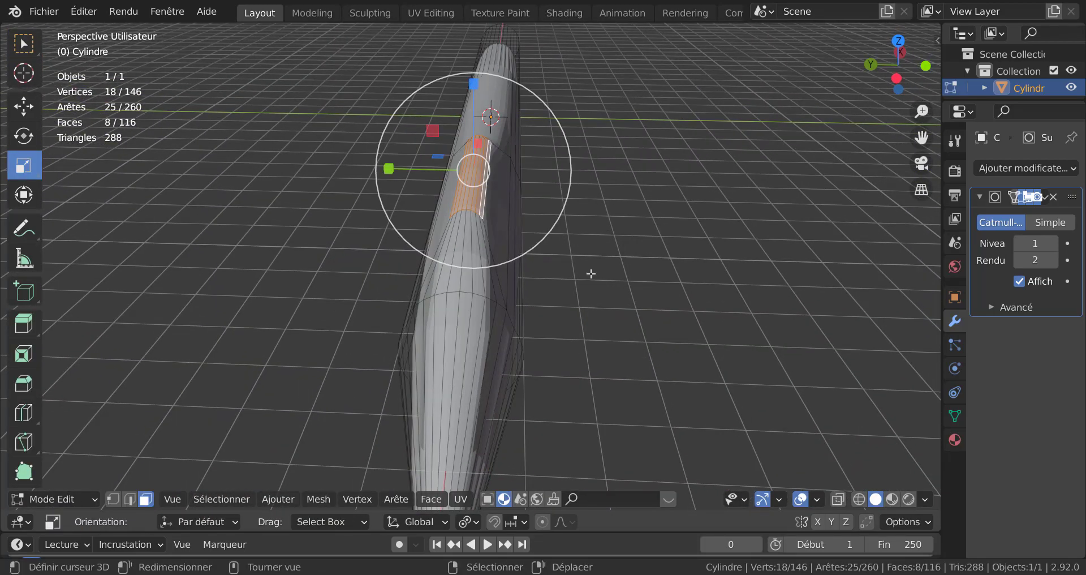
pyautogui.press('s')
pyautogui.press('y')
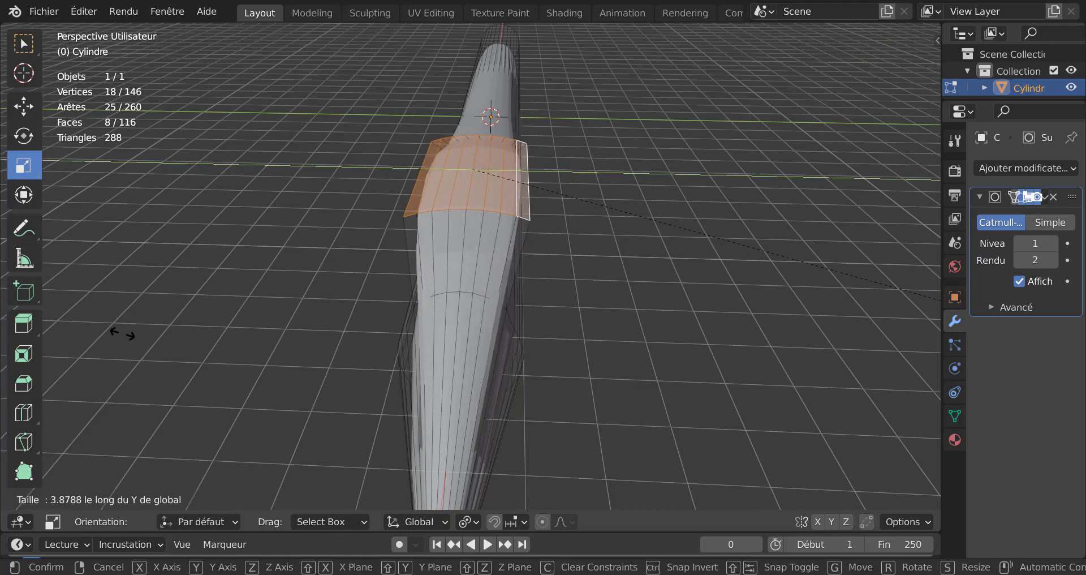
pyautogui.click(242, 343)
# Step: Compare the smoothed and unsmoothed fuselage by toggling modes, undoing and redoing the last scale
pyautogui.press('Tab')
pyautogui.moveTo(251, 328); pyautogui.dragTo(307, 334, button='middle')
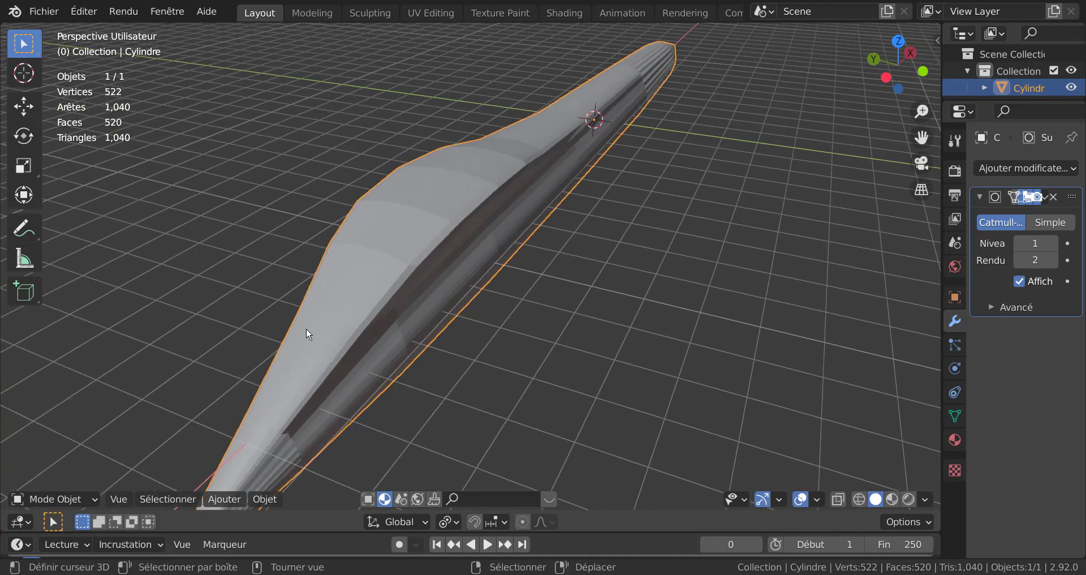
pyautogui.press('Tab')
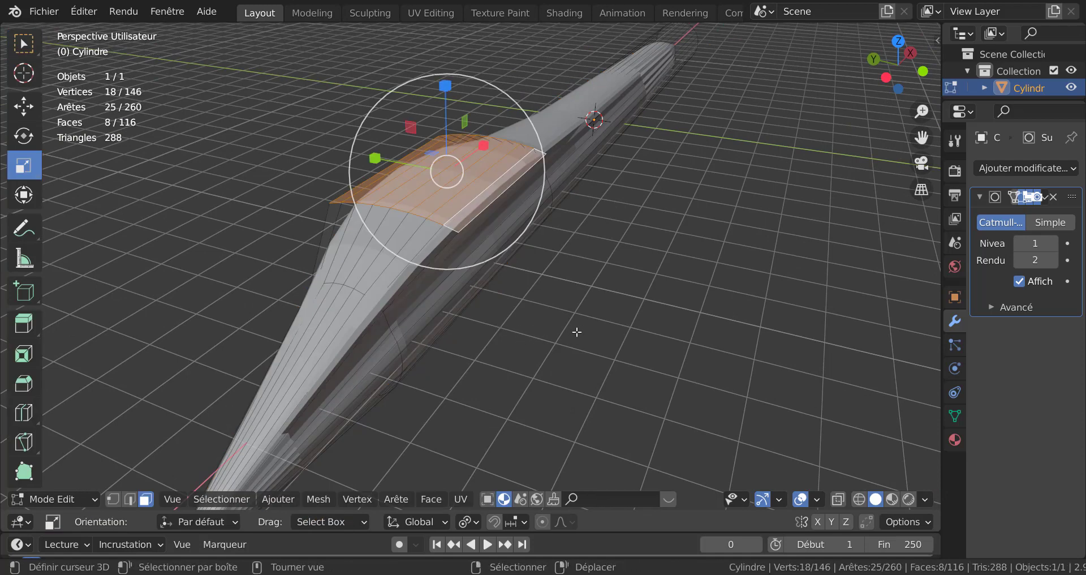
pyautogui.press('Tab')
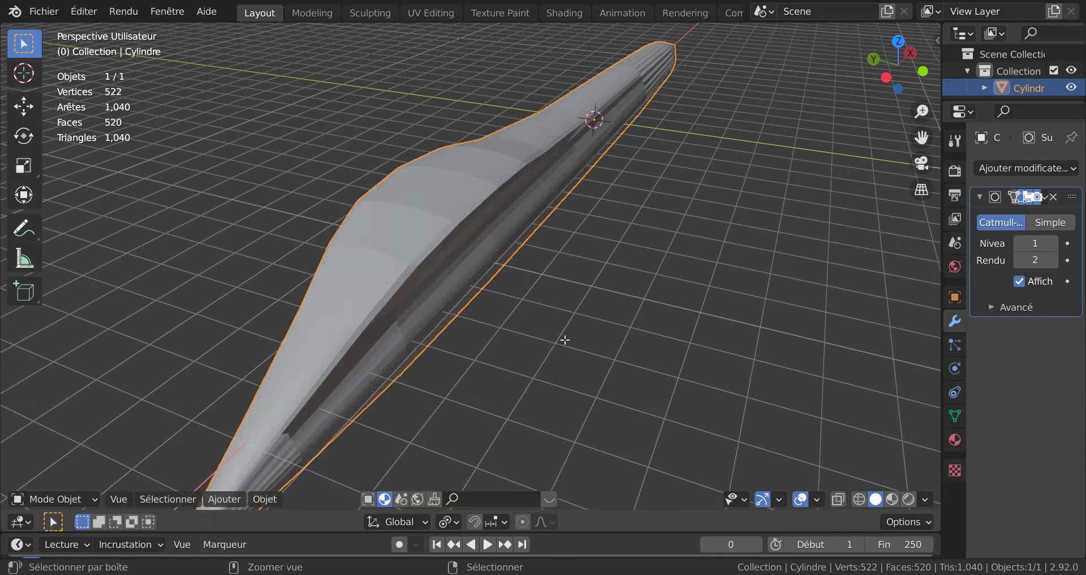
pyautogui.press('Tab')
pyautogui.hotkey('ctrl', 'z')
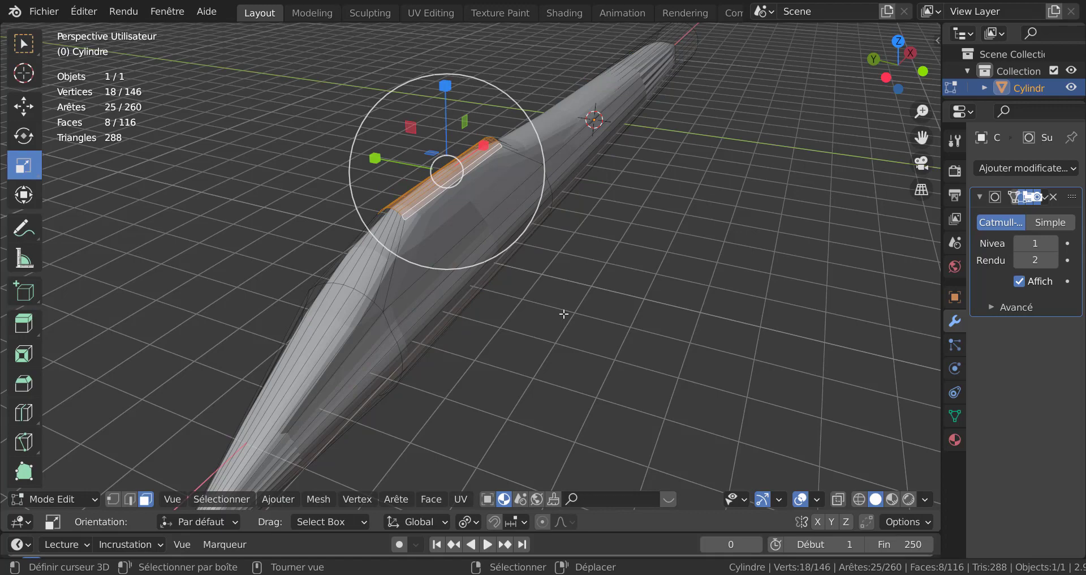
pyautogui.press('Tab')
# Step: Select the fuselage's rear end face and delete it
pyautogui.press('Tab')
pyautogui.hotkey('ctrl', 'shift', 'z')
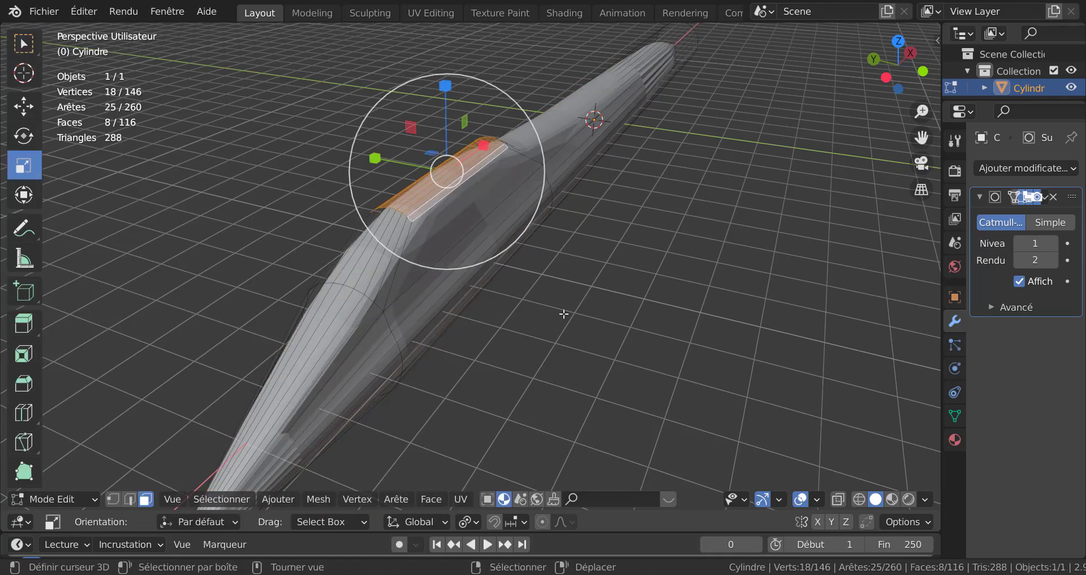
pyautogui.press('Tab')
pyautogui.moveTo(565, 312); pyautogui.dragTo(526, 307, button='middle')
pyautogui.press('Tab')
pyautogui.click(548, 282)
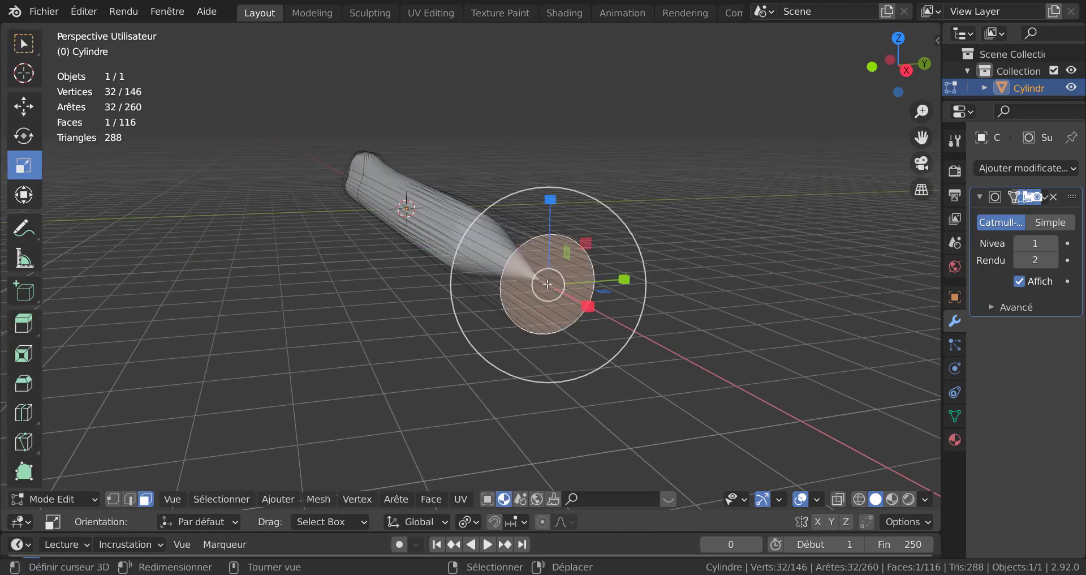
pyautogui.press('x')
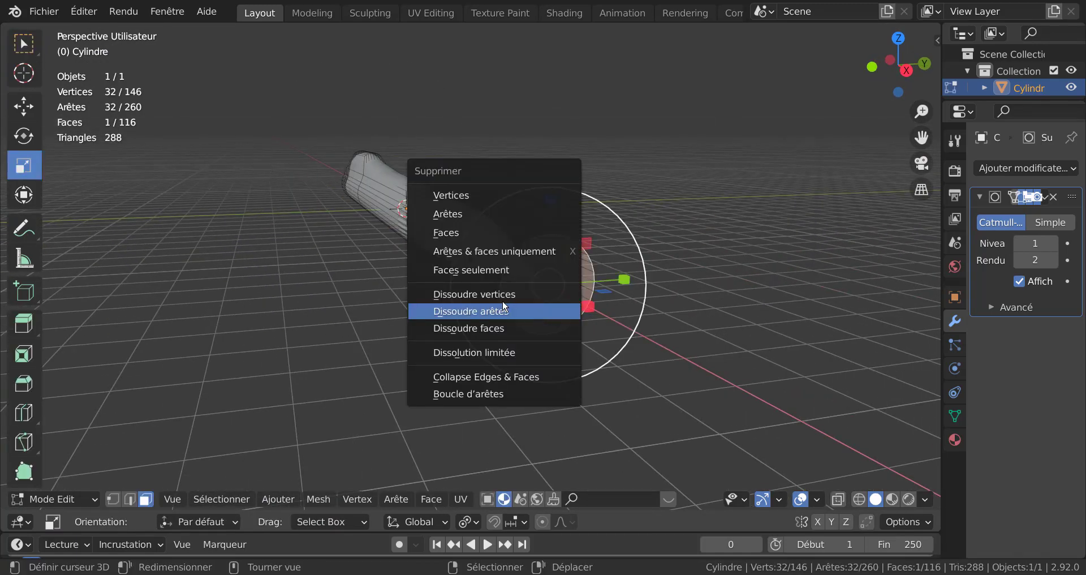
pyautogui.click(461, 234)
# Step: Select the open rear edge loop and scale it down to about 0.88
pyautogui.moveTo(622, 329); pyautogui.dragTo(642, 328, button='middle')
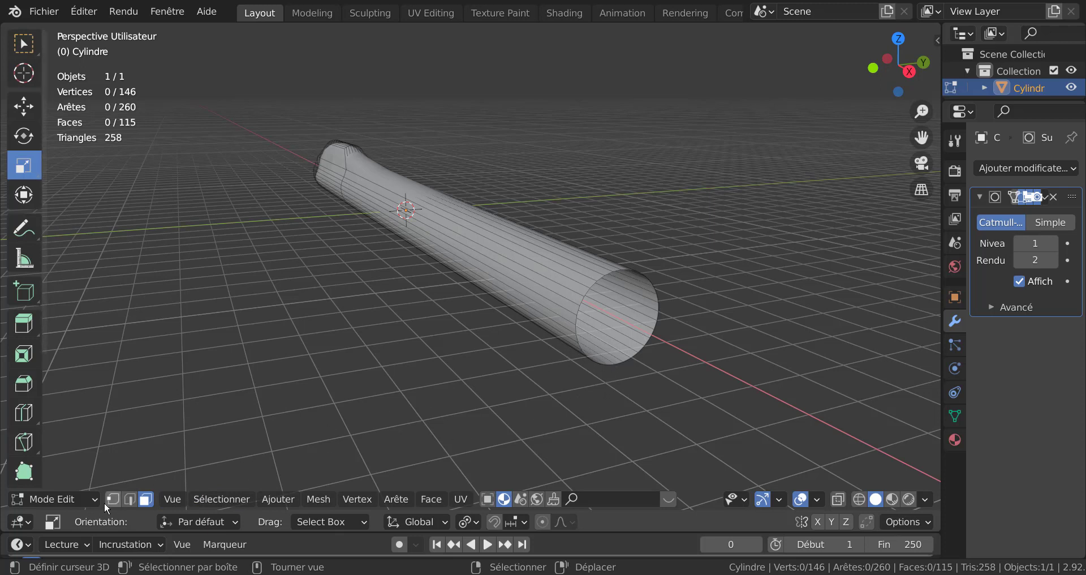
pyautogui.click(130, 499)
pyautogui.keyDown('alt'); pyautogui.click(621, 378); pyautogui.keyUp('alt')
pyautogui.moveTo(621, 378); pyautogui.dragTo(651, 379, button='middle')
pyautogui.press('s')
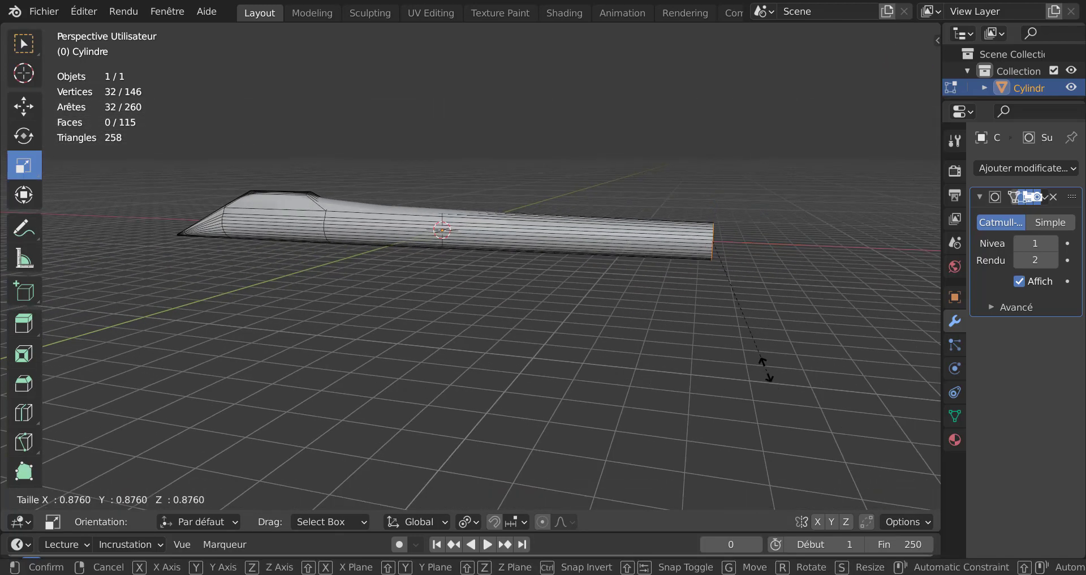
pyautogui.click(747, 325)
pyautogui.moveTo(736, 331); pyautogui.dragTo(628, 350, button='middle')
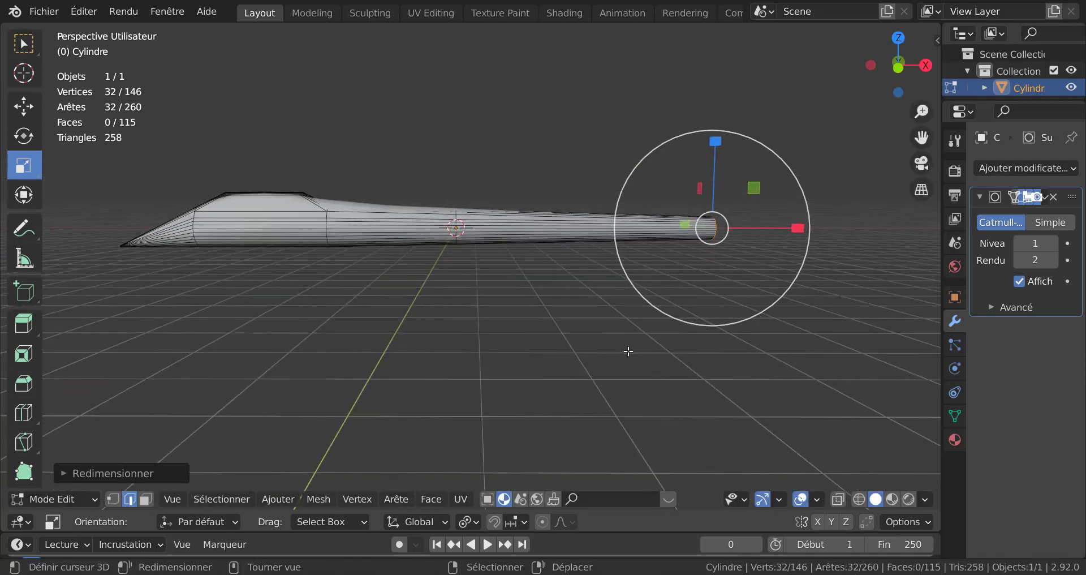
pyautogui.press('KP_1')
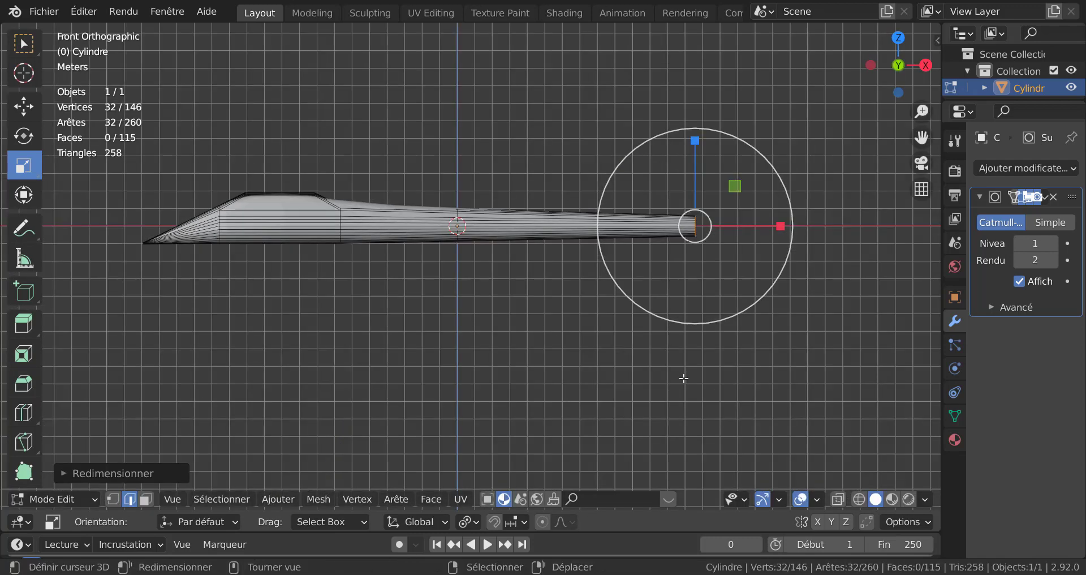
# Step: Move the selected rear edge loop about -4.035 m along the X axis
pyautogui.press('g')
pyautogui.press('x')
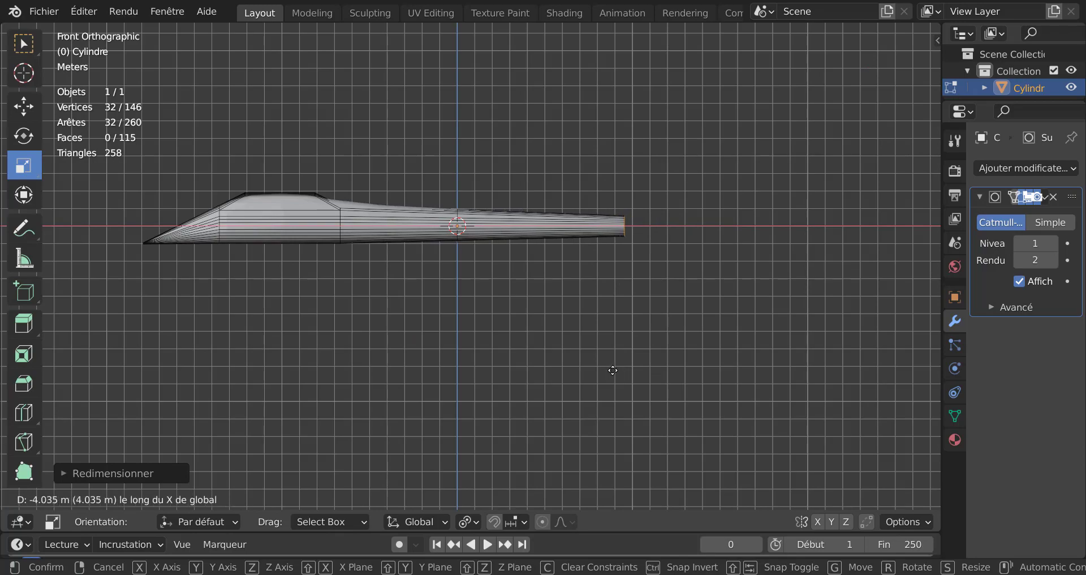
pyautogui.click(613, 368)
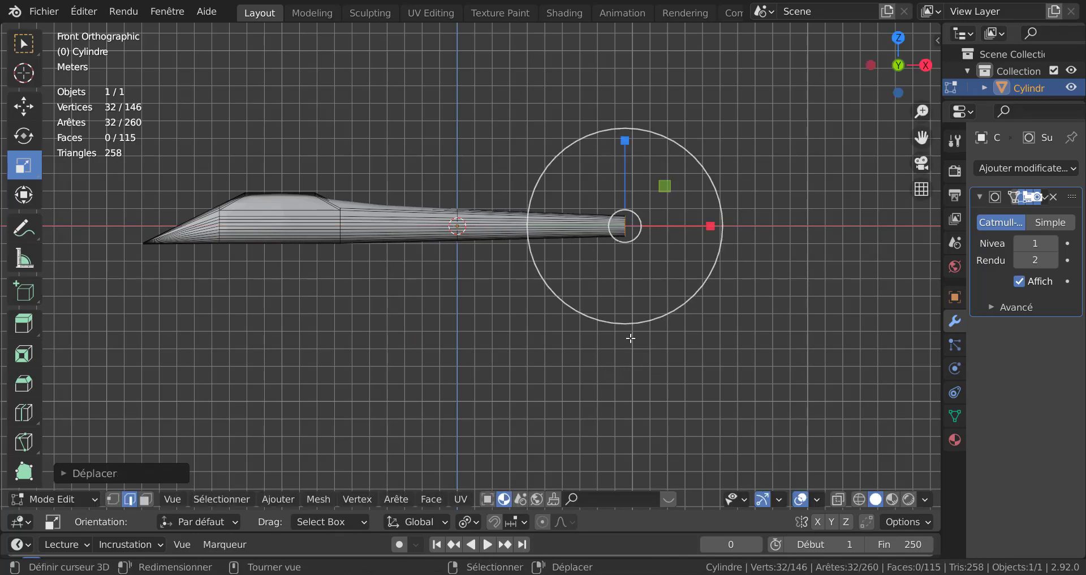
# Step: Add a loop cut through the cockpit section of the fuselage
pyautogui.moveTo(624, 338); pyautogui.dragTo(703, 361, button='middle')
pyautogui.scroll(1, 565, 344)
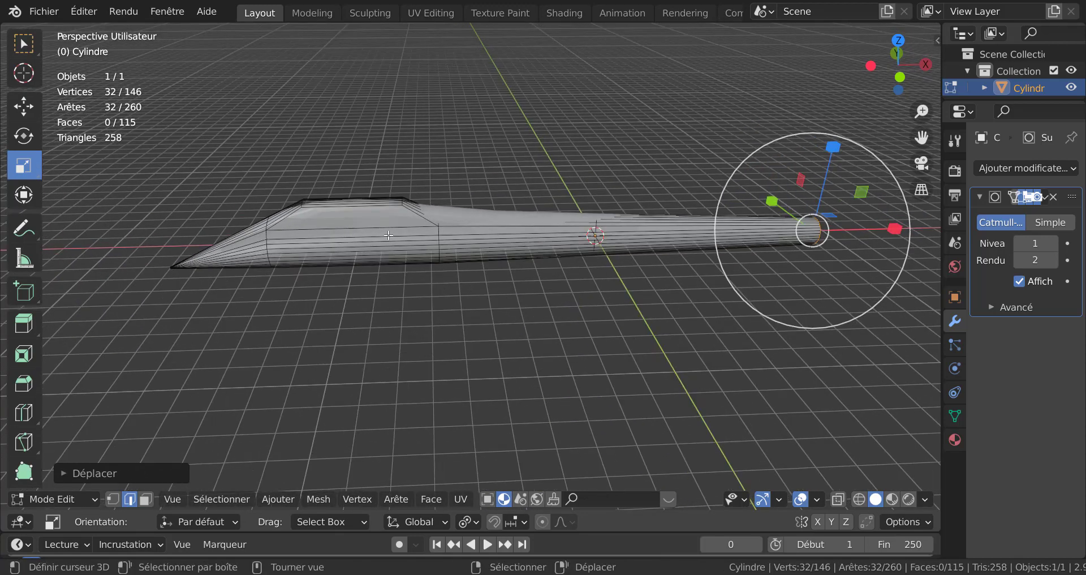
pyautogui.hotkey('ctrl', 'r')
pyautogui.click(355, 233)
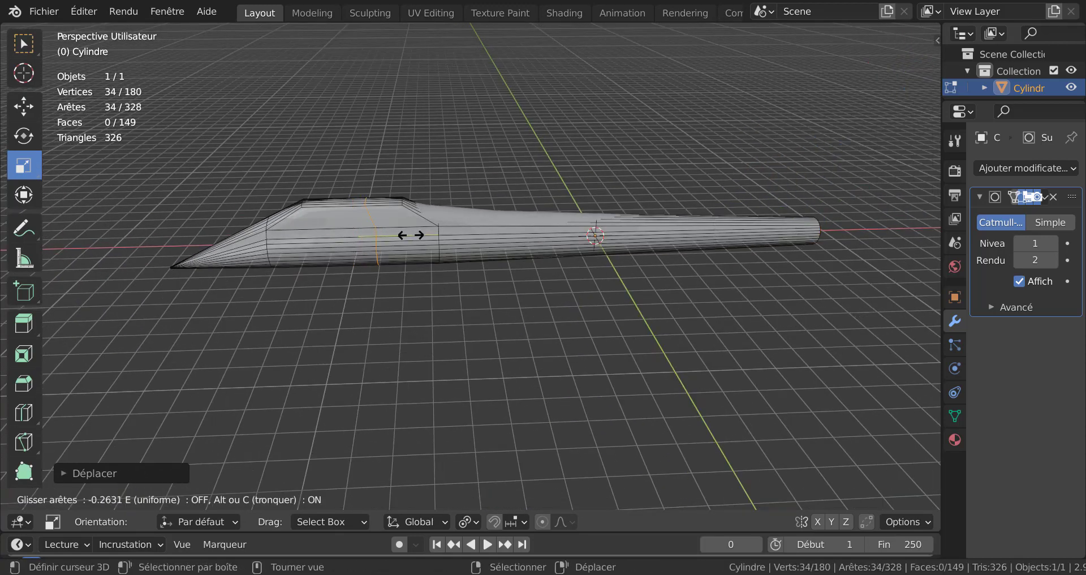
pyautogui.click(423, 237)
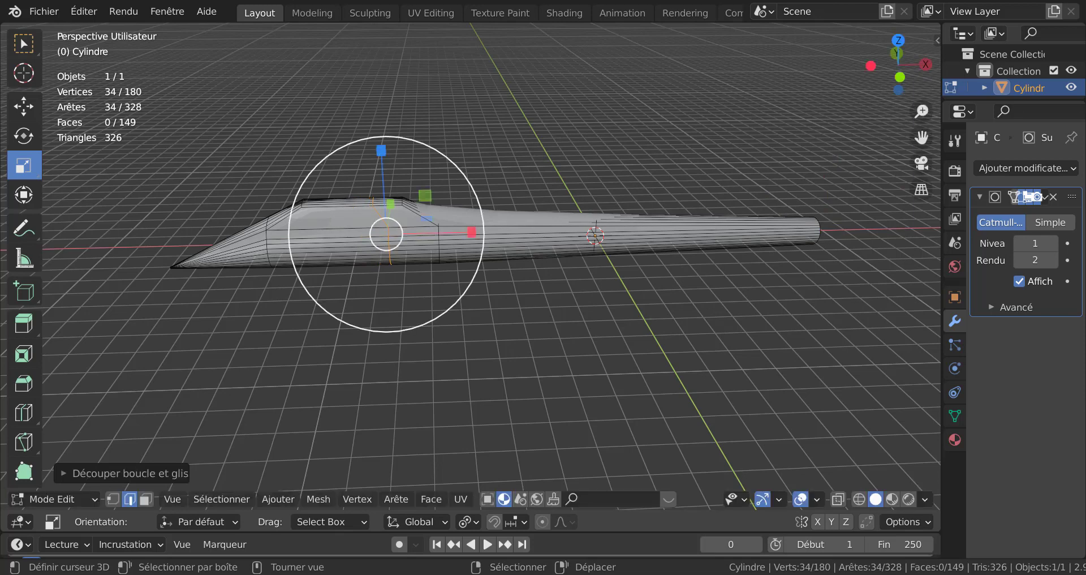
# Step: Turn on X-ray and select the lower side faces of the cockpit section on both sides of the fuselage
pyautogui.scroll(2, 419, 258)
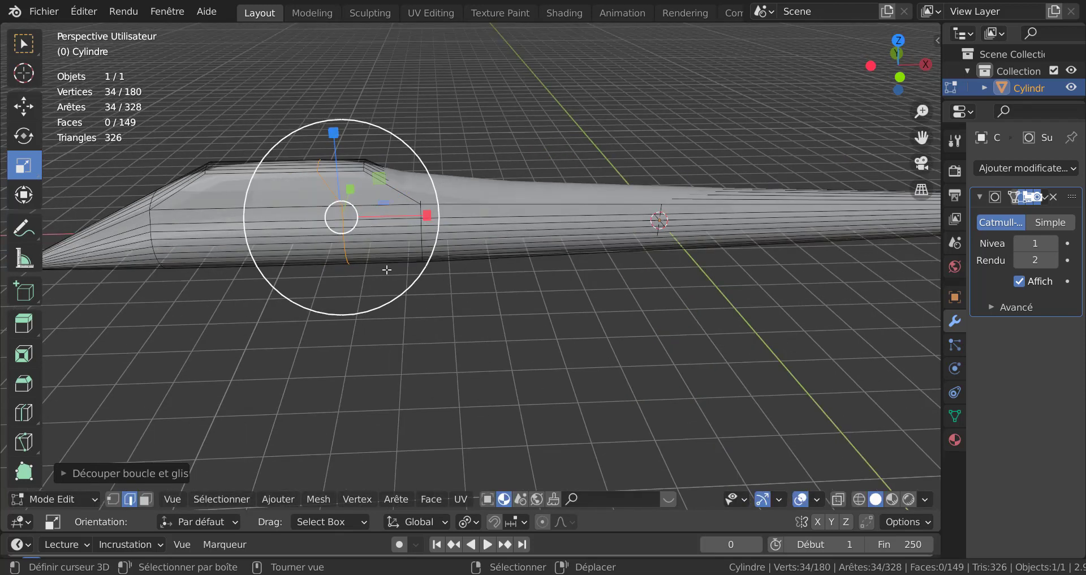
pyautogui.press('KP_1')
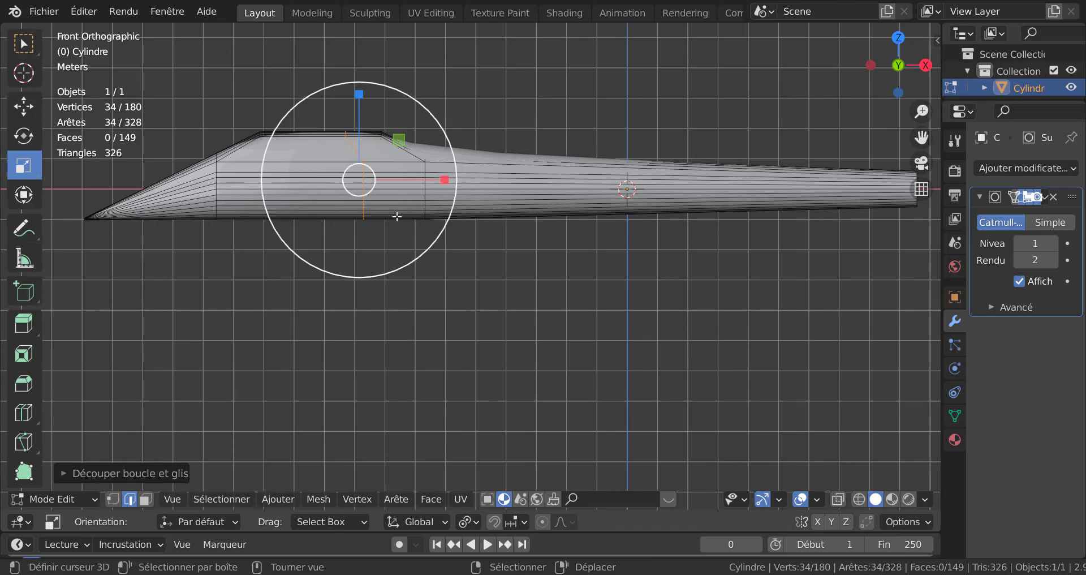
pyautogui.scroll(3, 397, 216)
pyautogui.keyDown('shift'); pyautogui.moveTo(455, 230); pyautogui.dragTo(587, 301, button='middle'); pyautogui.keyUp('shift')
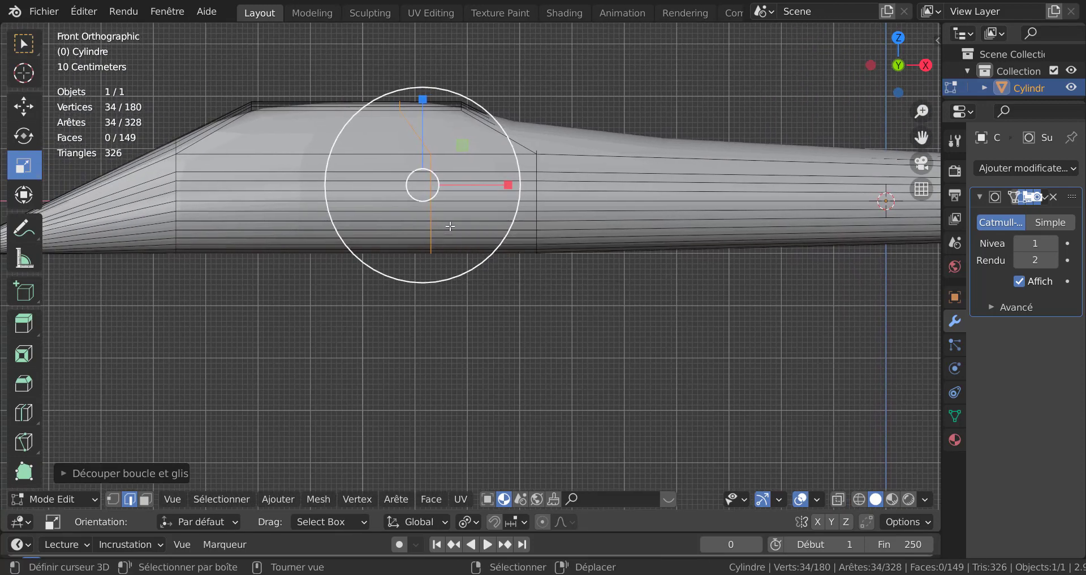
pyautogui.click(449, 226)
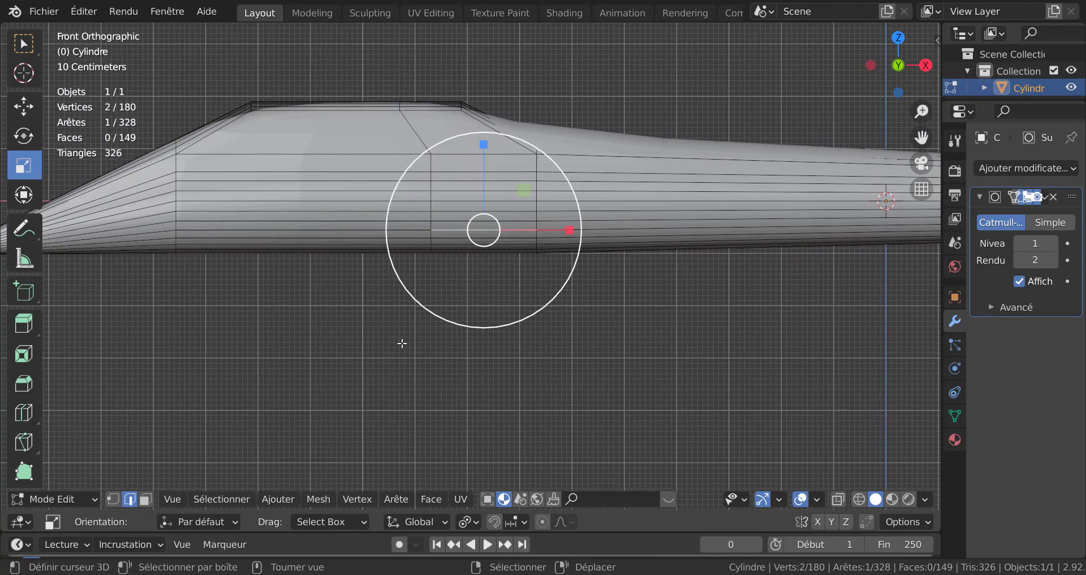
pyautogui.click(145, 499)
pyautogui.click(463, 225)
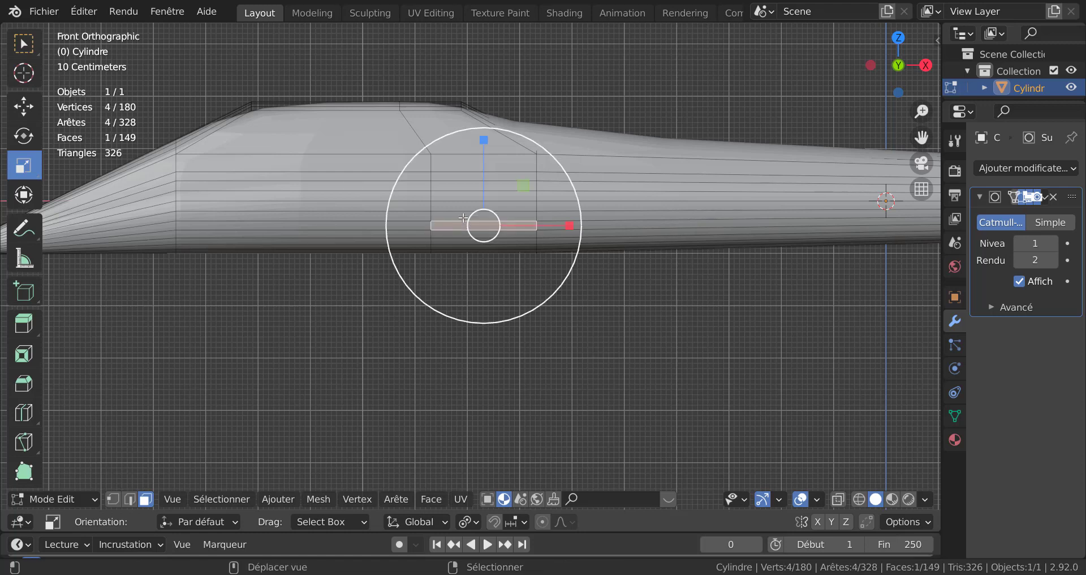
pyautogui.keyDown('shift'); pyautogui.click(461, 215); pyautogui.keyUp('shift')
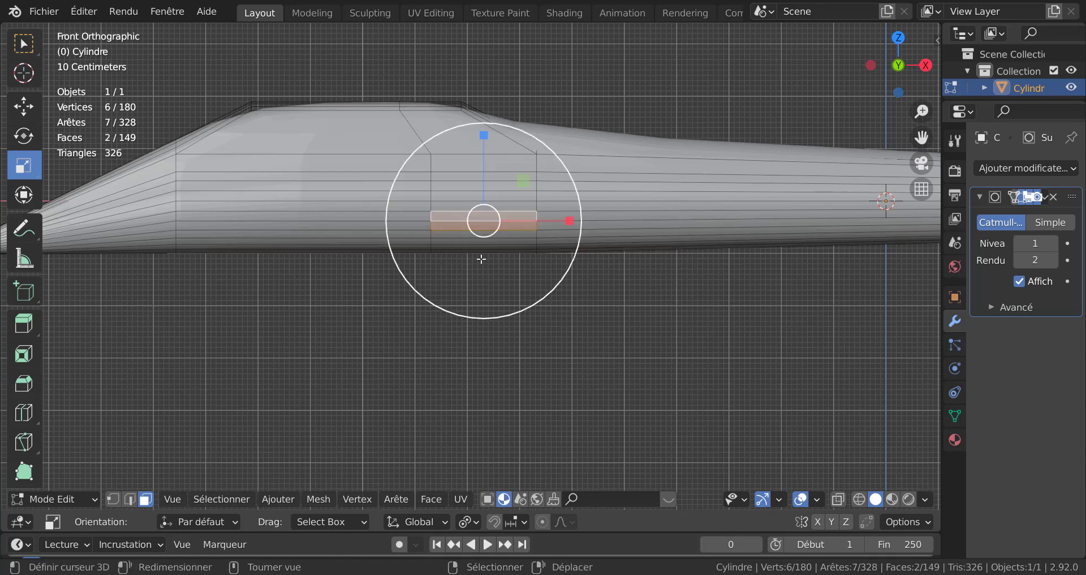
pyautogui.click(112, 498)
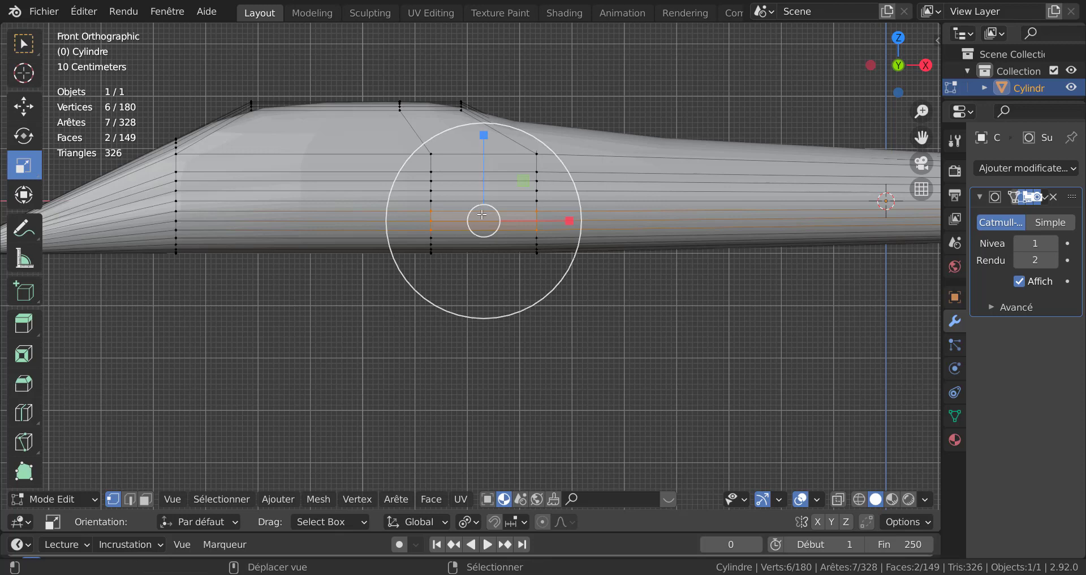
pyautogui.click(144, 499)
pyautogui.rightClick(473, 225)
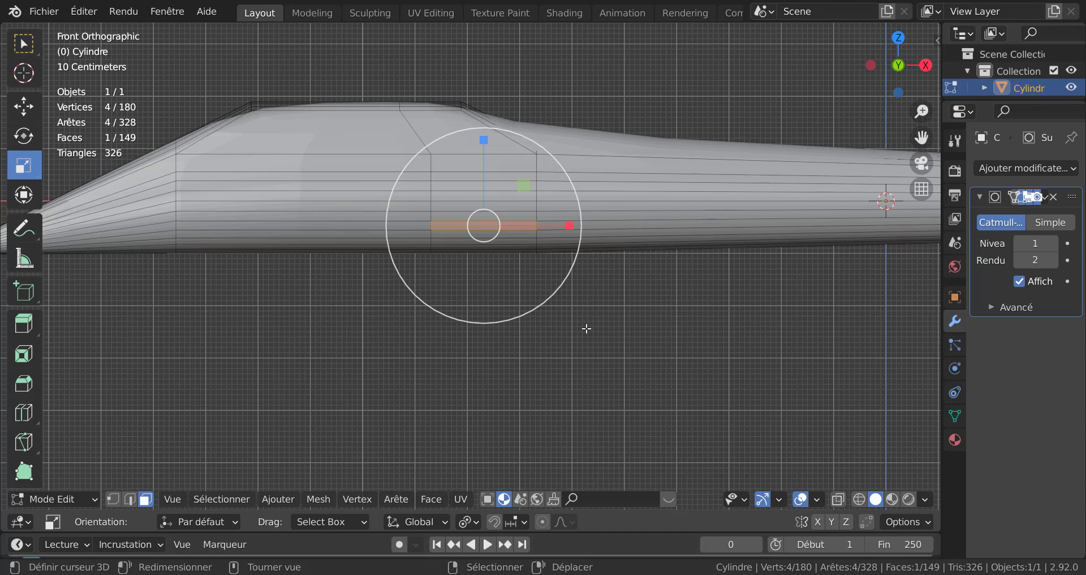
pyautogui.hotkey('alt', 'z')
pyautogui.keyDown('shift'); pyautogui.rightClick(486, 224); pyautogui.keyUp('shift')
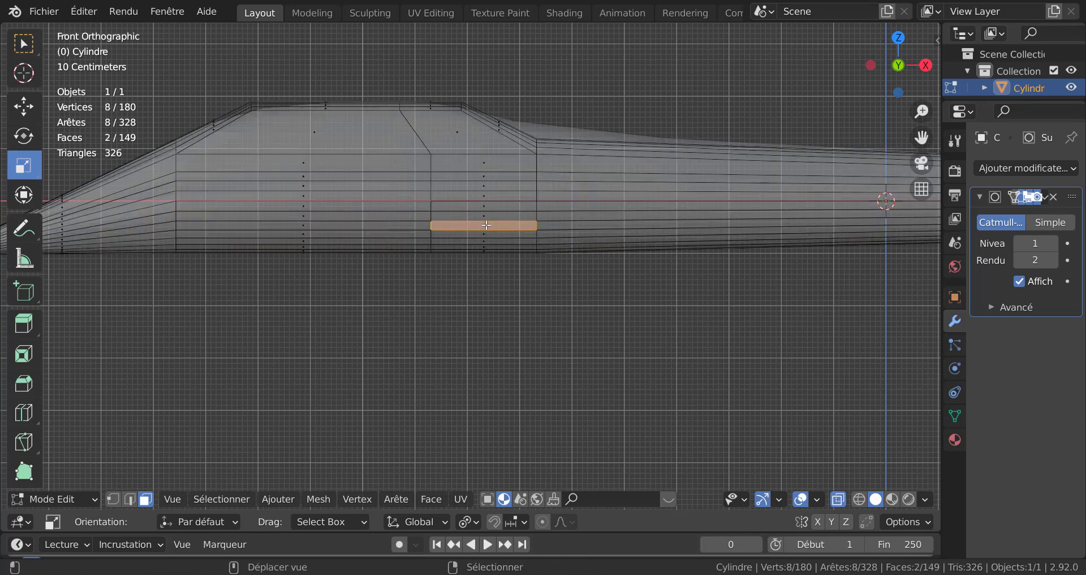
pyautogui.keyDown('shift'); pyautogui.rightClick(486, 225); pyautogui.keyUp('shift')
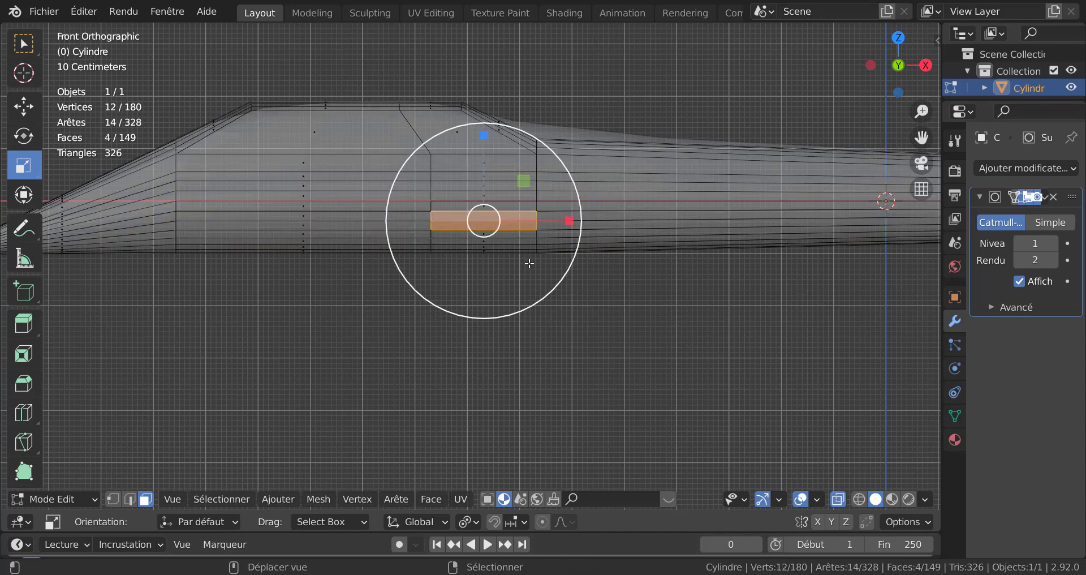
# Step: Add another loop cut across the rear part of the fuselage
pyautogui.scroll(-2, 528, 259)
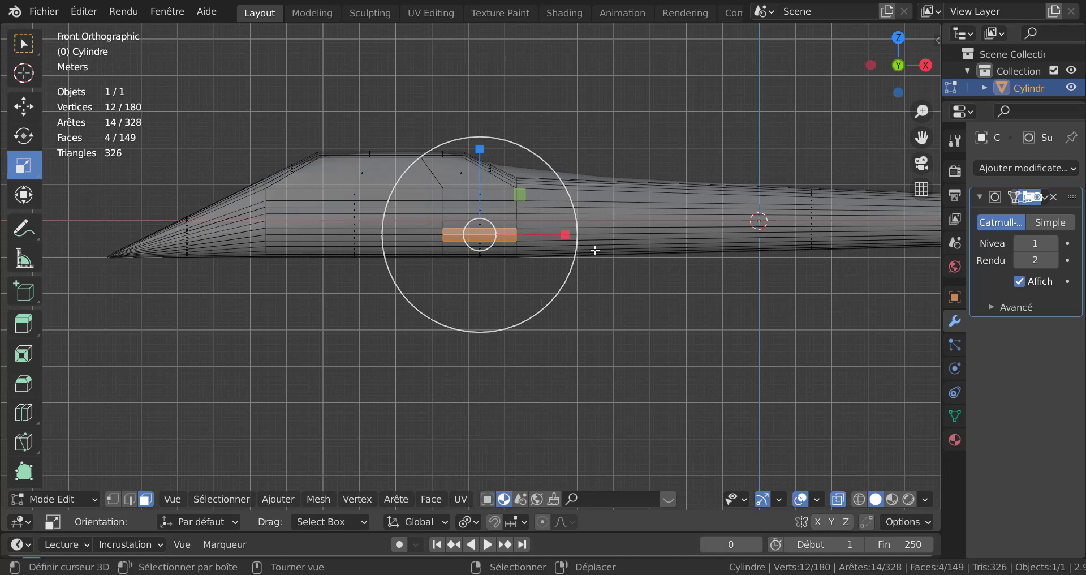
pyautogui.moveTo(775, 234); pyautogui.dragTo(625, 391, button='middle')
pyautogui.hotkey('ctrl', 'r')
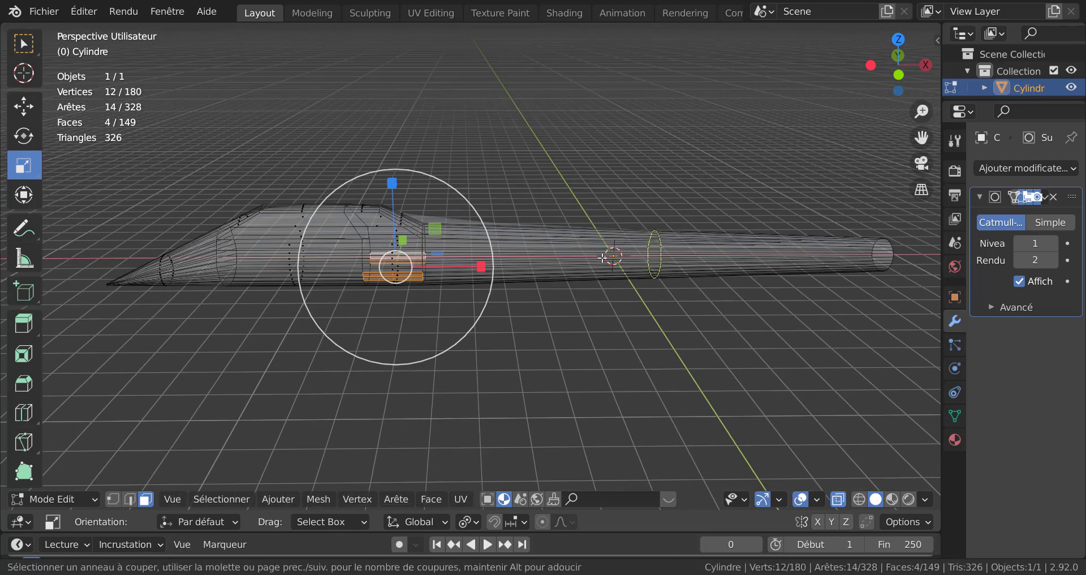
pyautogui.click(651, 257)
pyautogui.click(531, 266)
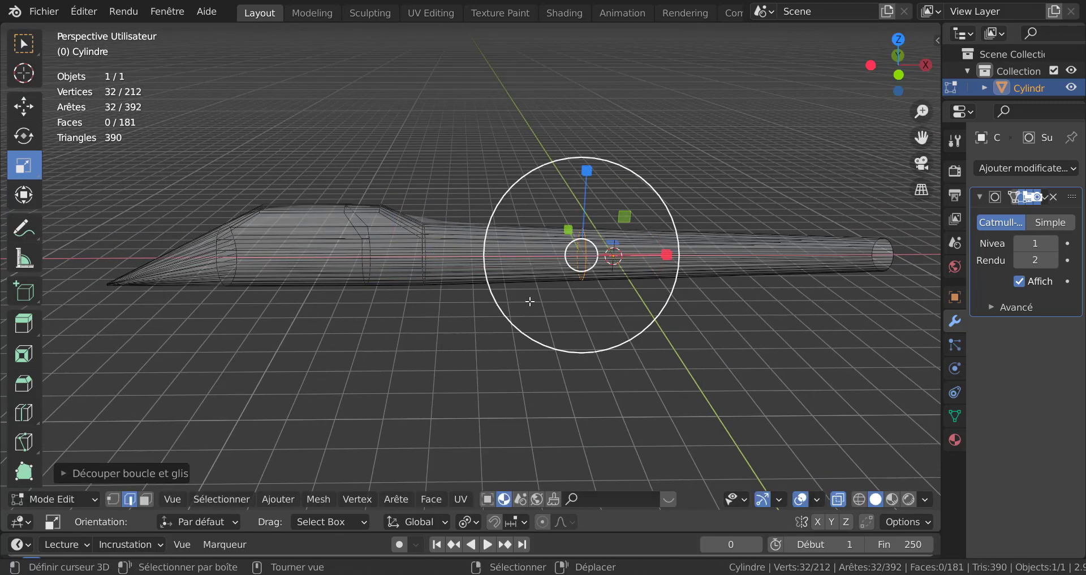
# Step: Select the strip of lower side faces from the cockpit to the new cut on both sides
pyautogui.press('KP_1')
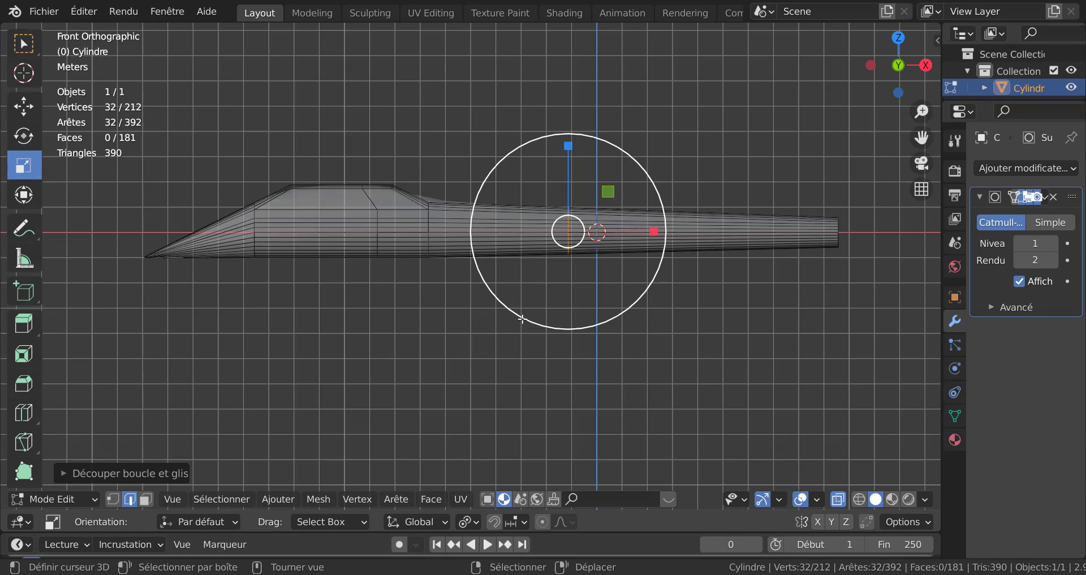
pyautogui.scroll(5, 521, 317)
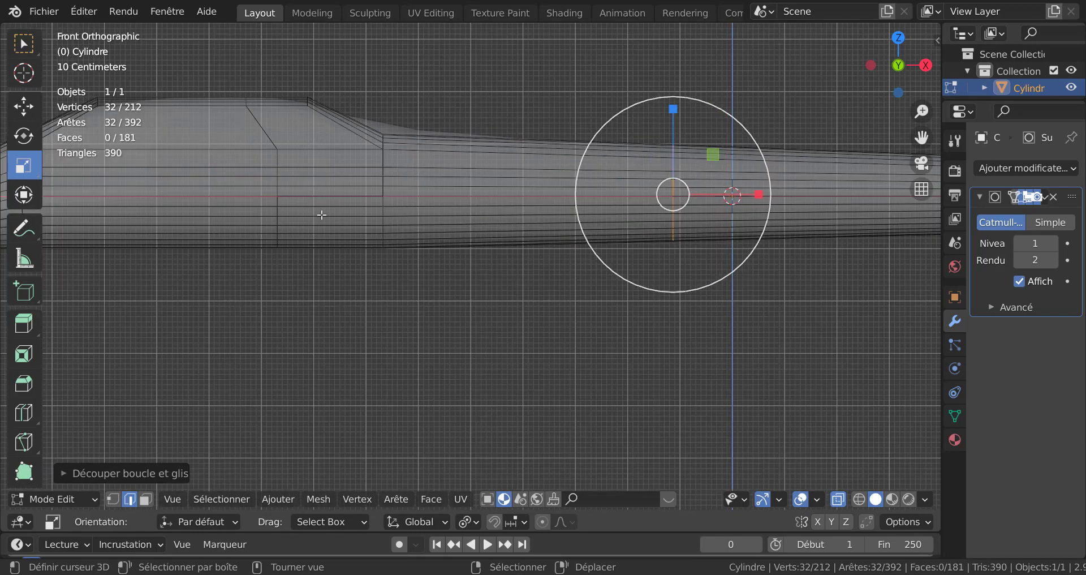
pyautogui.click(322, 212)
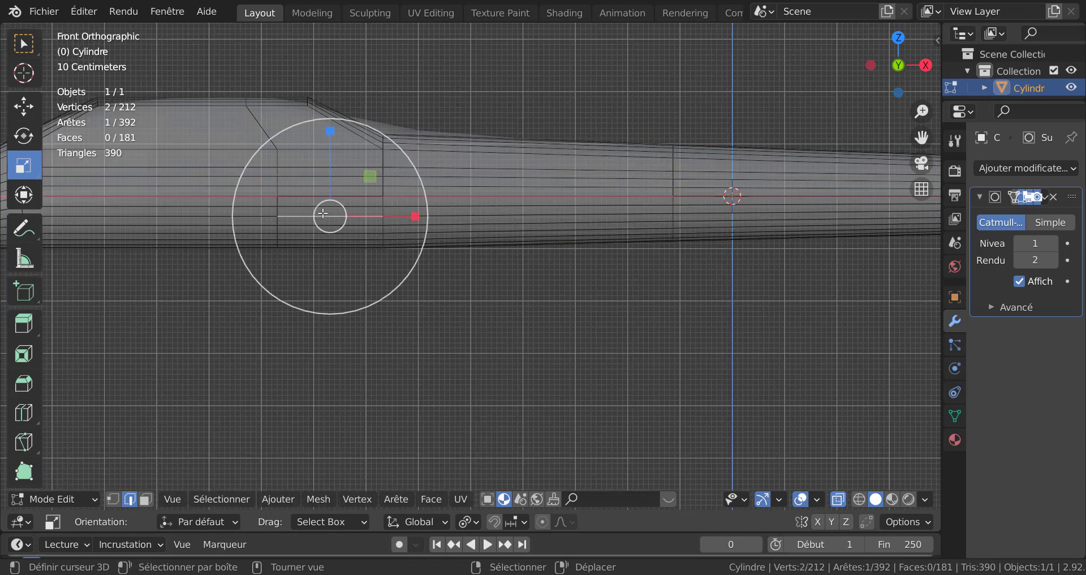
pyautogui.press('3')
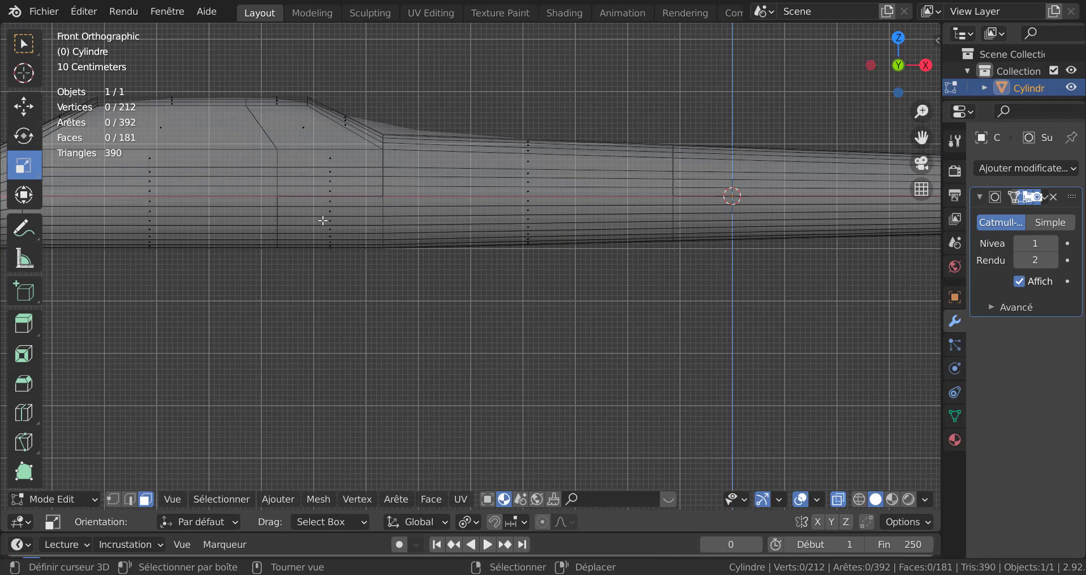
pyautogui.click(323, 220)
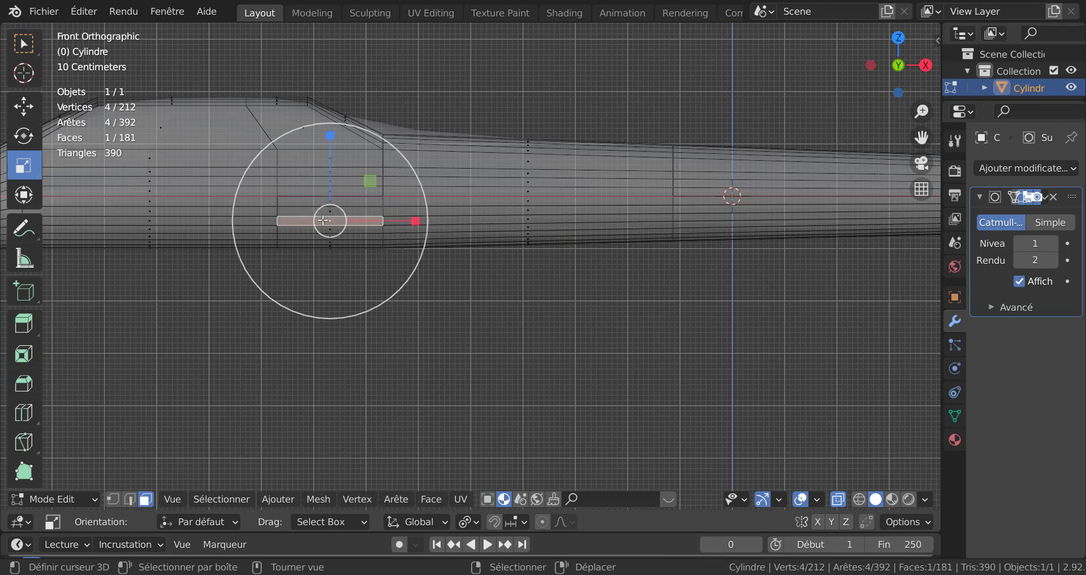
pyautogui.keyDown('shift'); pyautogui.click(513, 220); pyautogui.keyUp('shift')
# Step: Extrude the selected side faces in place and scale them outward along Y to start the wings
pyautogui.scroll(-3, 691, 232)
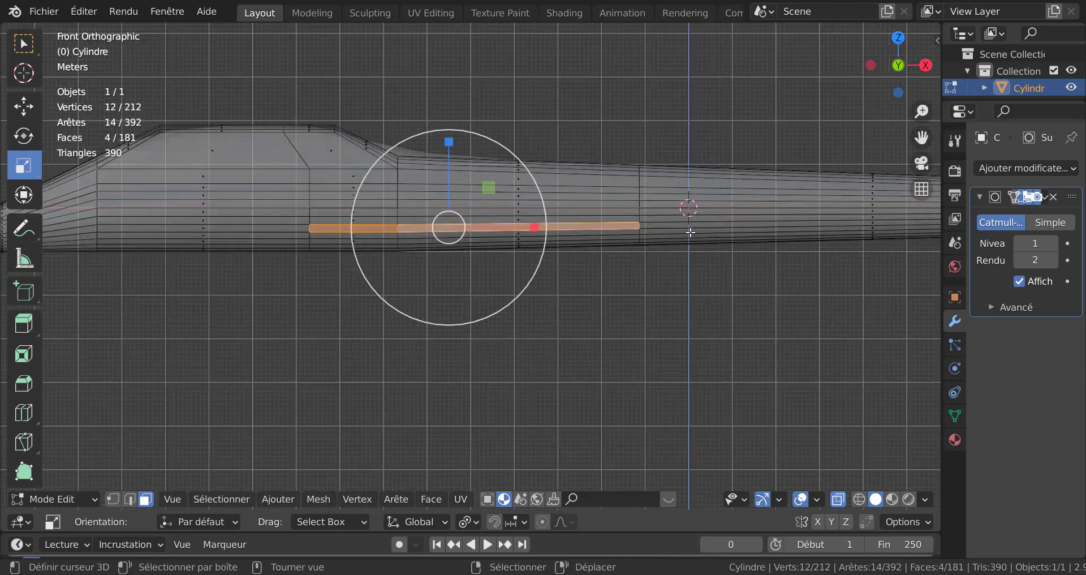
pyautogui.moveTo(641, 144); pyautogui.dragTo(696, 242, button='middle')
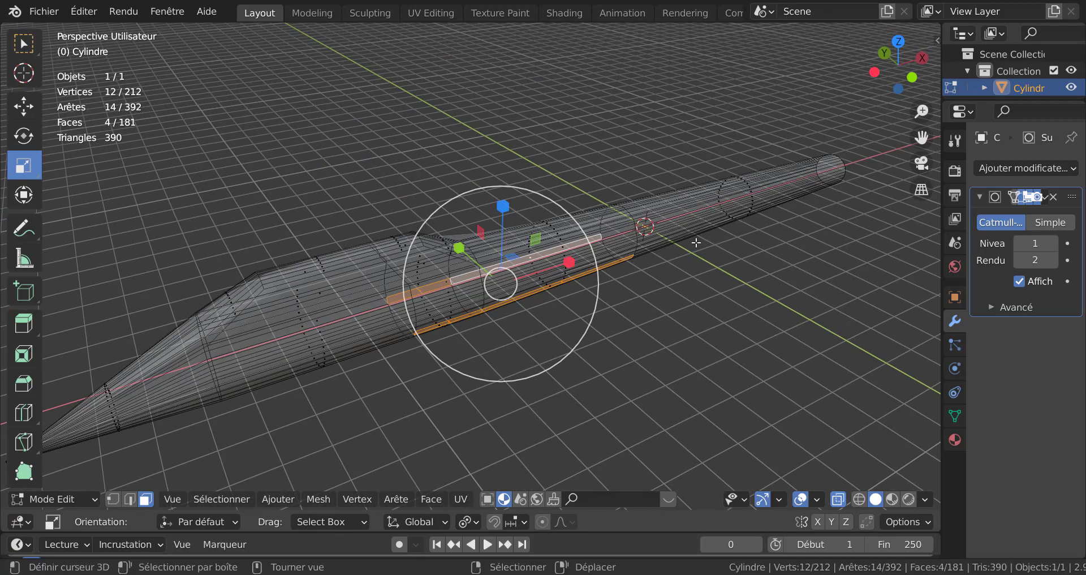
pyautogui.press('KP_7')
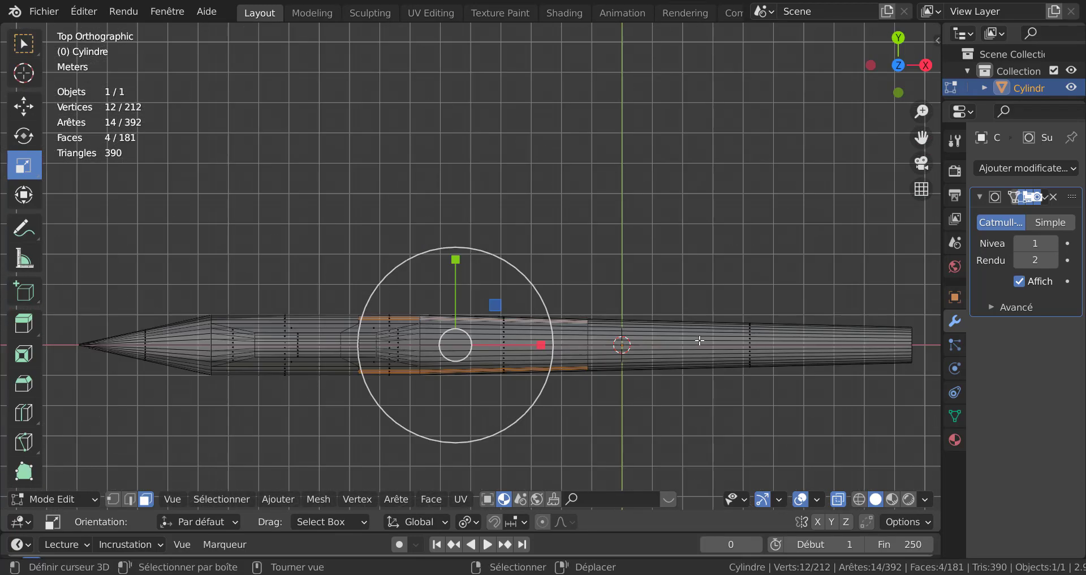
pyautogui.keyDown('shift'); pyautogui.moveTo(571, 309); pyautogui.dragTo(546, 194, button='middle'); pyautogui.keyUp('shift')
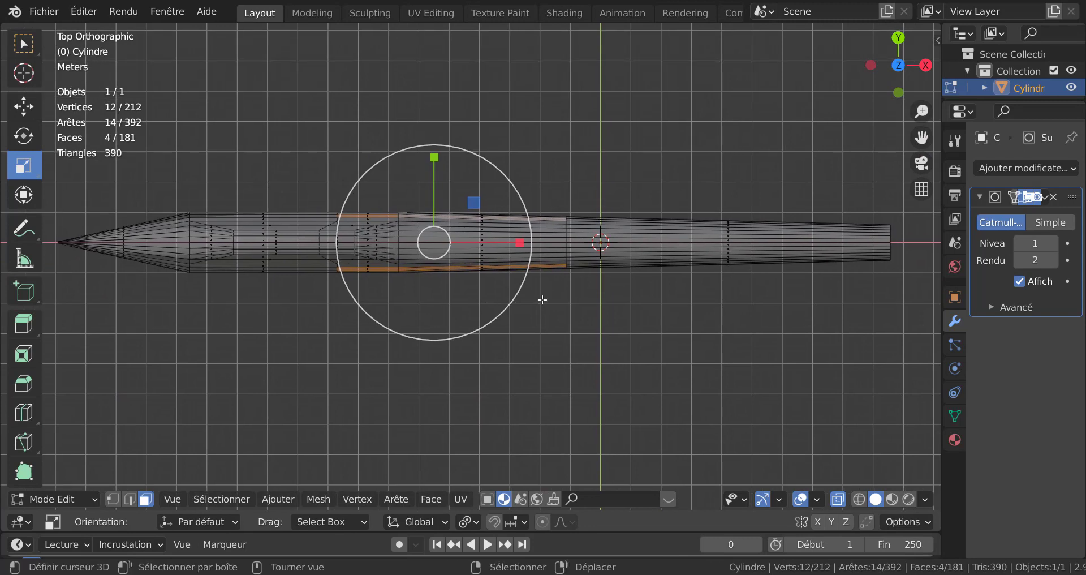
pyautogui.press('e')
pyautogui.rightClick(546, 332)
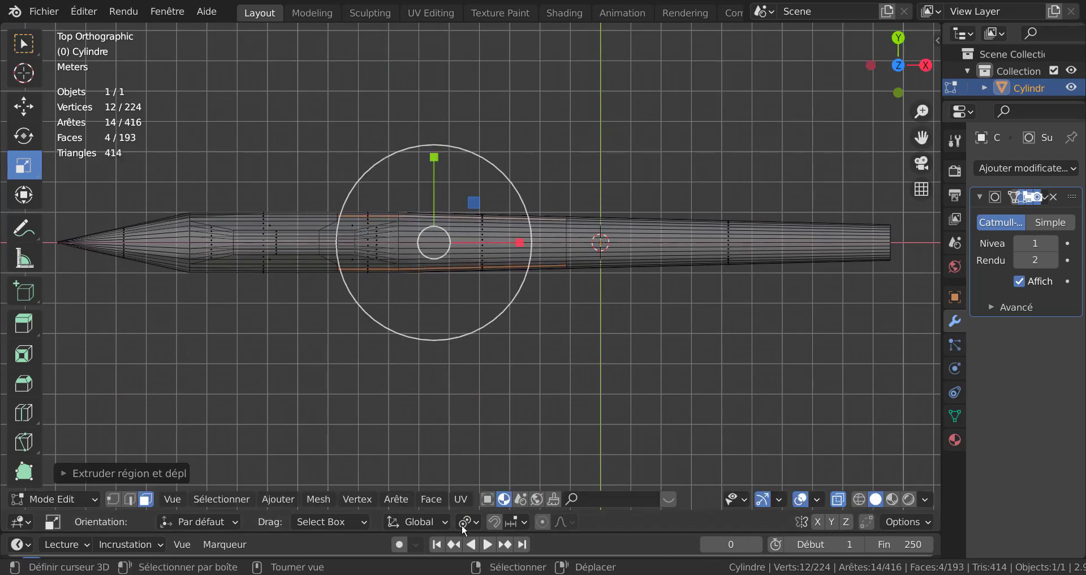
pyautogui.click(465, 521)
pyautogui.click(490, 446)
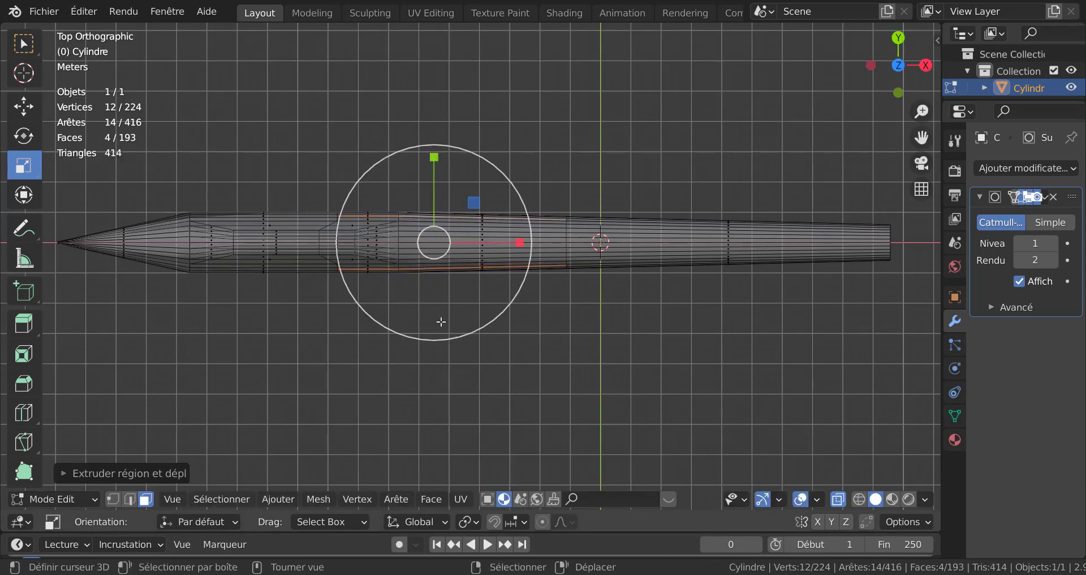
pyautogui.moveTo(434, 158); pyautogui.dragTo(433, 472)
pyautogui.scroll(-2, 519, 447)
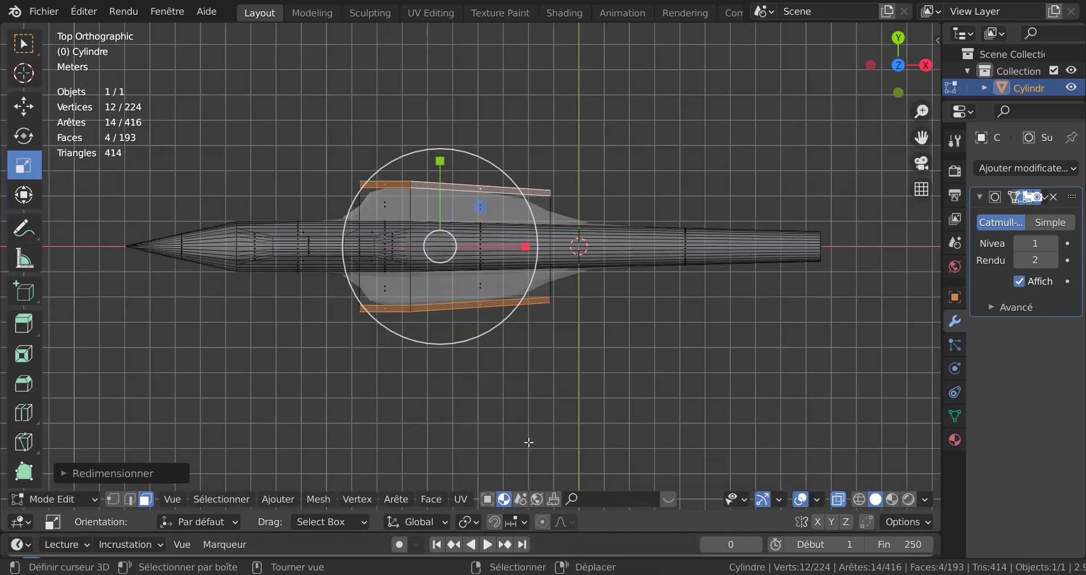
pyautogui.press('e')
pyautogui.rightClick(516, 434)
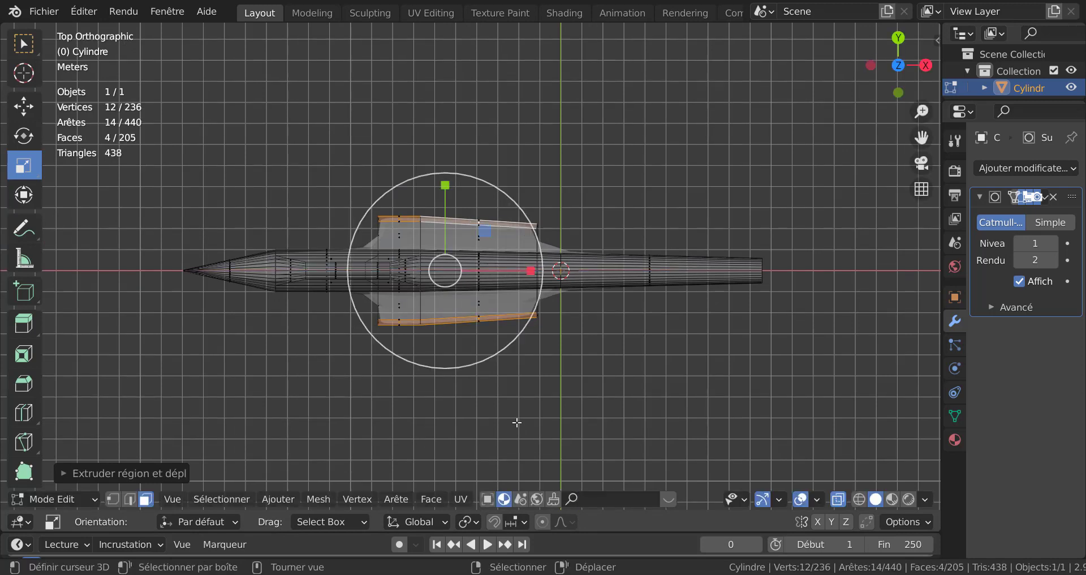
pyautogui.press('s')
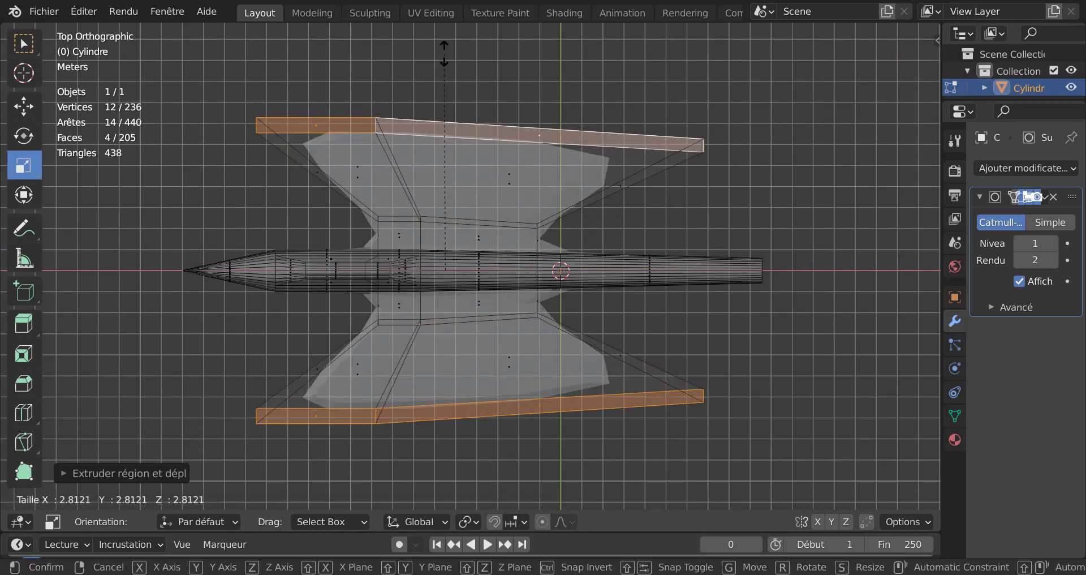
pyautogui.click(443, 98)
pyautogui.hotkey('ctrl', 'z')
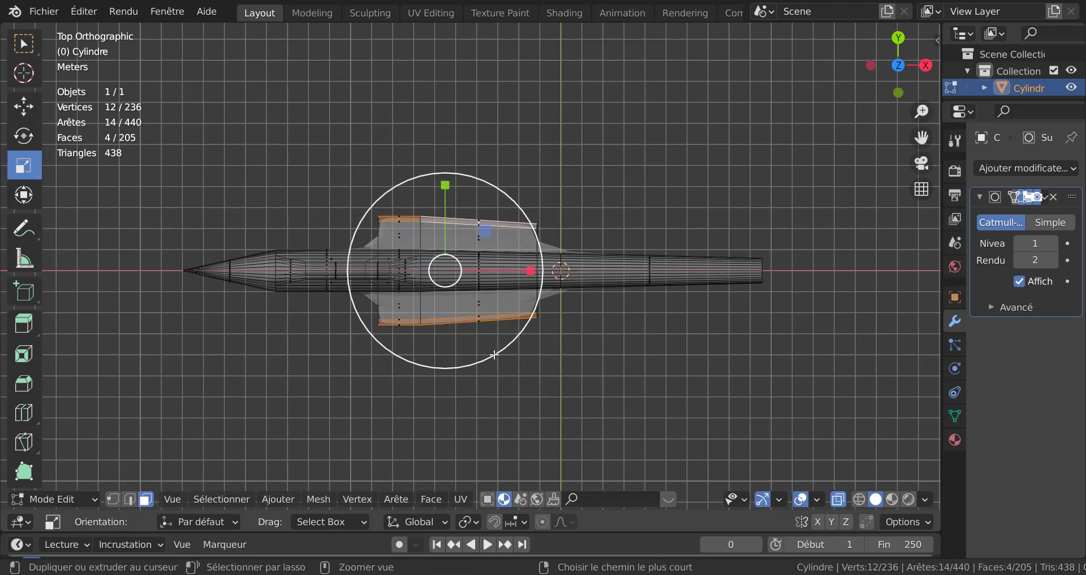
pyautogui.hotkey('ctrl', 'z')
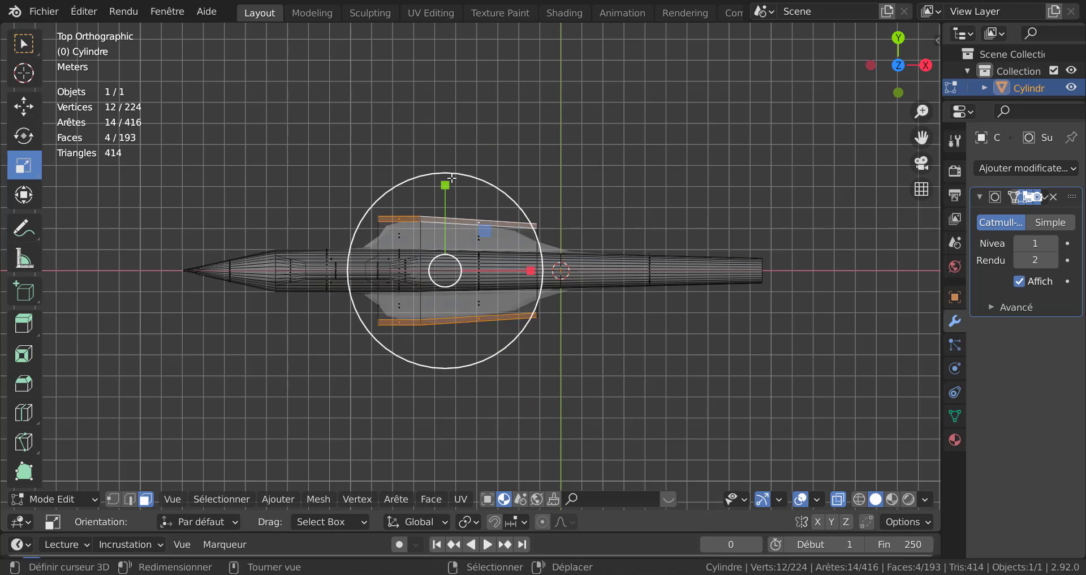
# Step: Scale the extruded wing faces further outward along the Y axis
pyautogui.moveTo(451, 178); pyautogui.dragTo(453, 438)
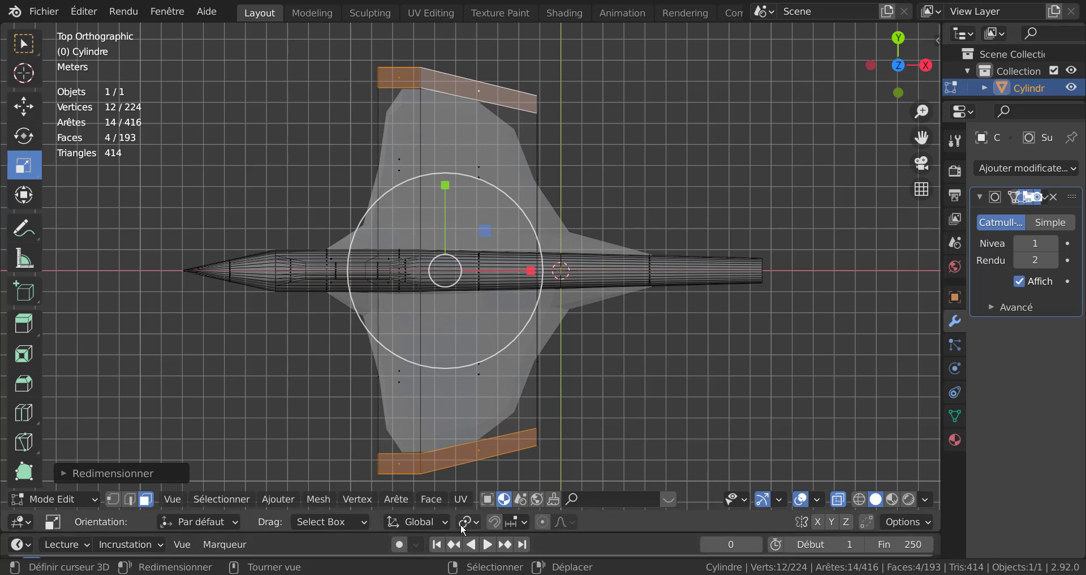
# Step: Scale the wingtip faces down uniformly to about 0.58
pyautogui.click(468, 522)
pyautogui.click(507, 468)
pyautogui.press('s')
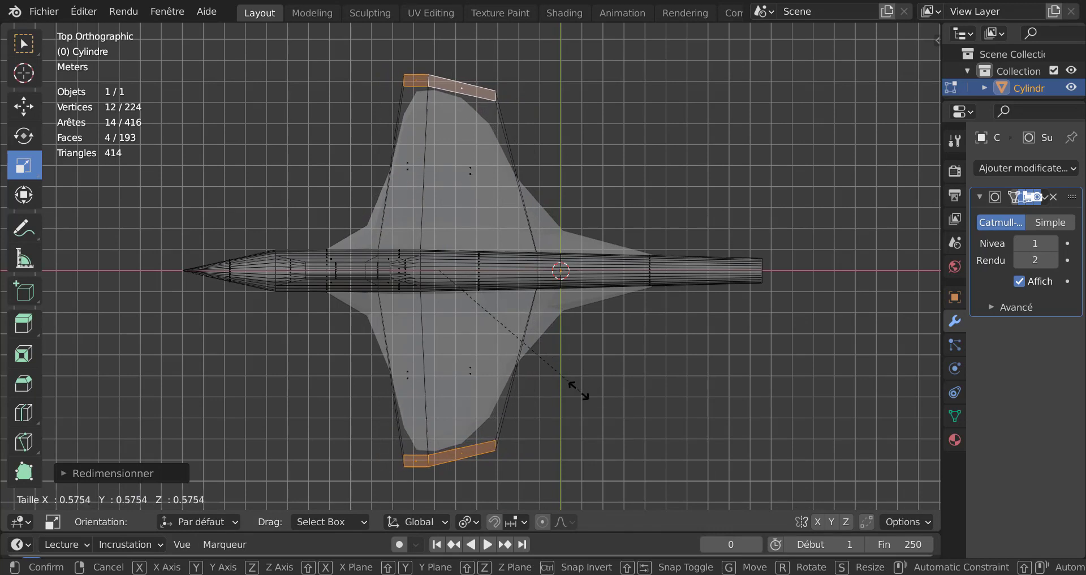
pyautogui.click(552, 390)
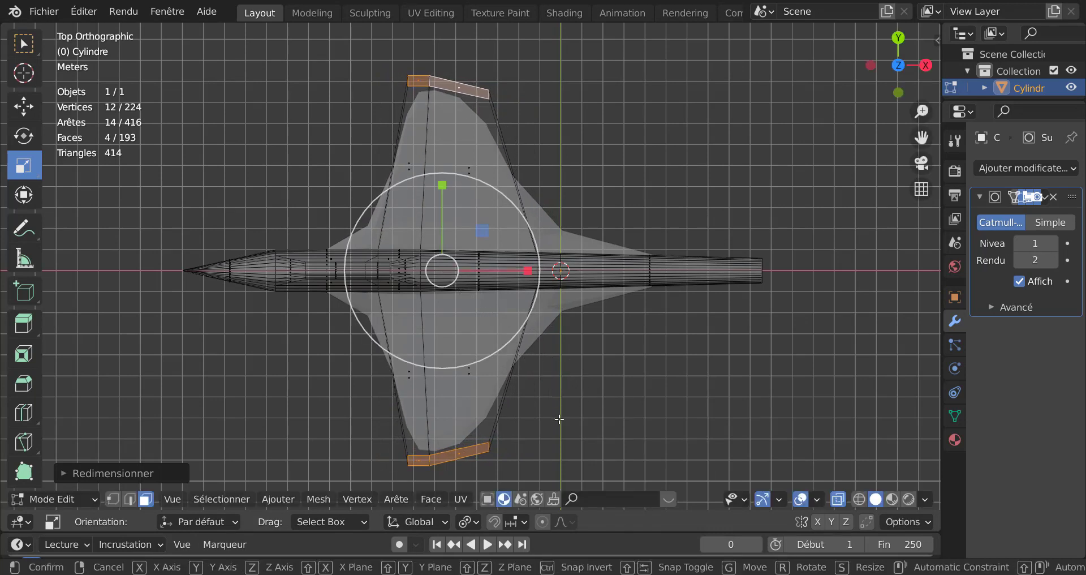
# Step: Move the wingtip faces about 3 m backward along the X axis to sweep the wings
pyautogui.press('g')
pyautogui.press('x')
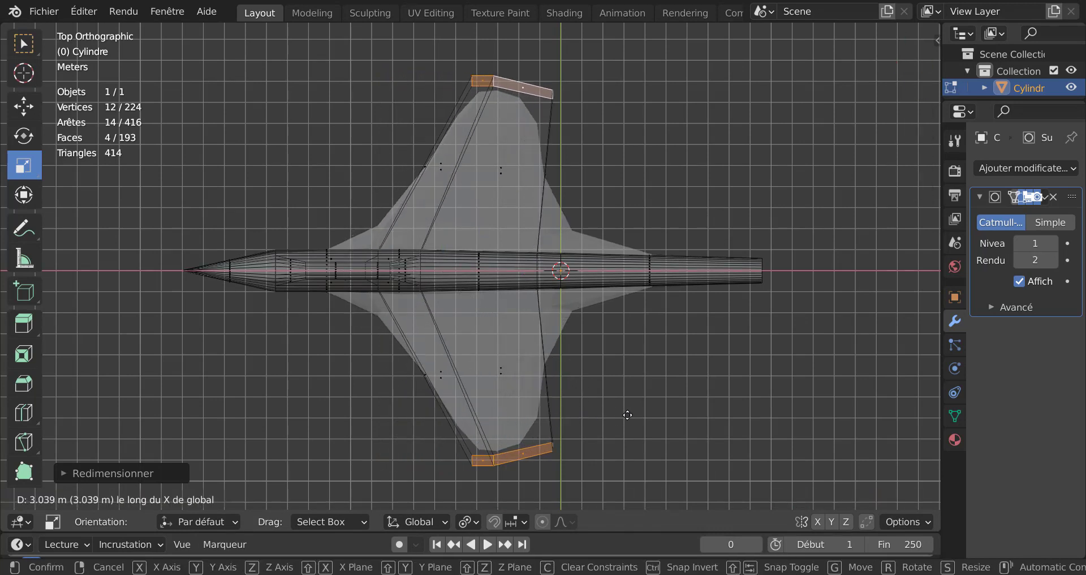
pyautogui.click(623, 423)
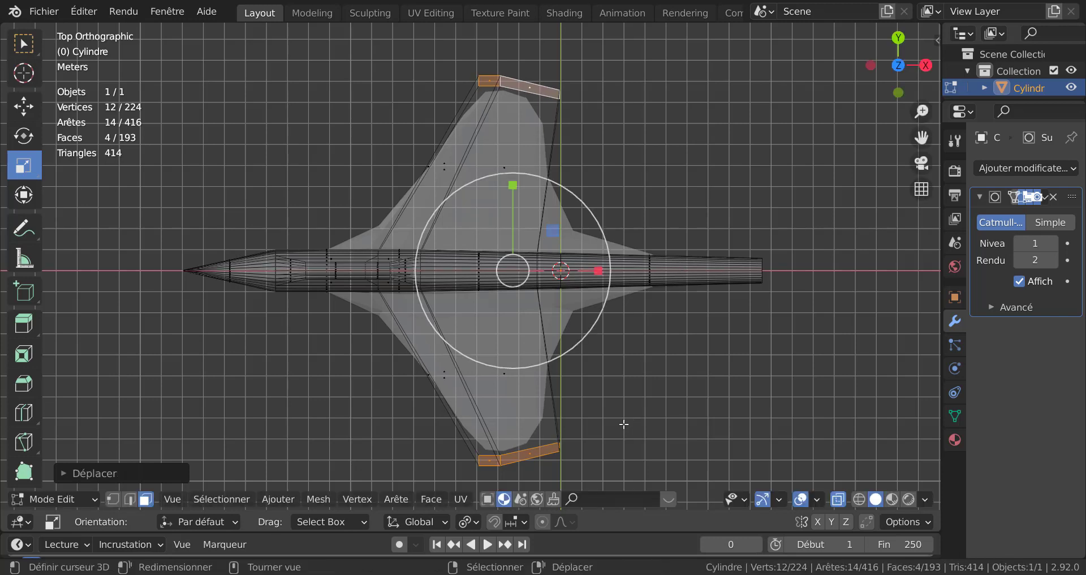
# Step: Add a loop cut around the fuselage at the wings' trailing edge
pyautogui.hotkey('ctrl', 'r')
pyautogui.click(608, 281)
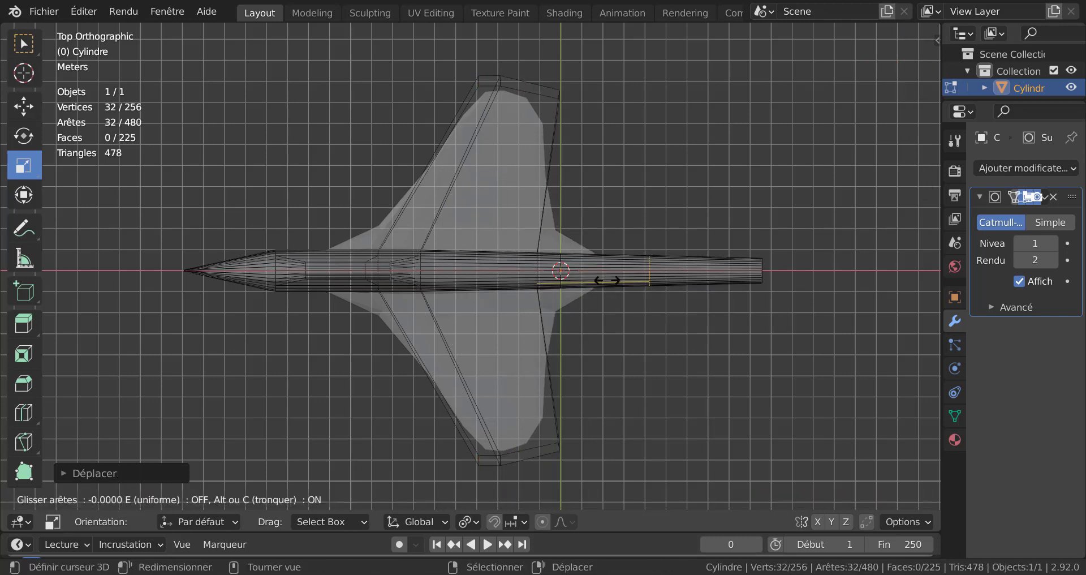
pyautogui.click(495, 308)
# Step: Select the rear edge of the wingtip and extrude it in place
pyautogui.moveTo(544, 348); pyautogui.dragTo(635, 315, button='middle')
pyautogui.click(637, 391)
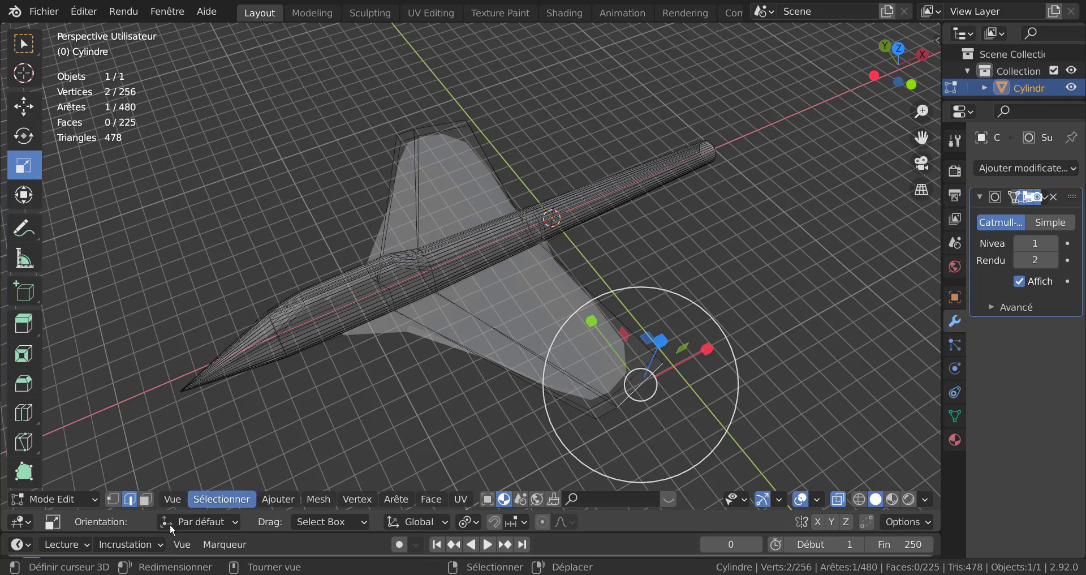
pyautogui.moveTo(486, 461); pyautogui.dragTo(559, 385, button='middle')
pyautogui.press('e')
pyautogui.click(491, 406)
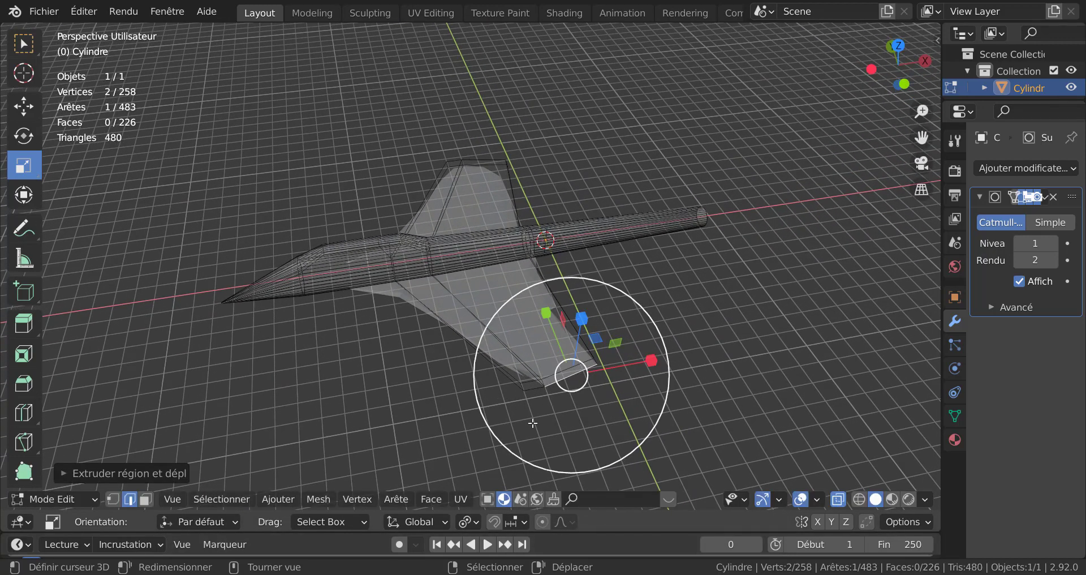
# Step: Select the outer wing faces on both sides of the fuselage
pyautogui.press('3')
pyautogui.click(564, 376)
pyautogui.moveTo(564, 377); pyautogui.dragTo(603, 374, button='middle')
pyautogui.scroll(2, 509, 336)
pyautogui.keyDown('shift'); pyautogui.rightClick(618, 373); pyautogui.keyUp('shift')
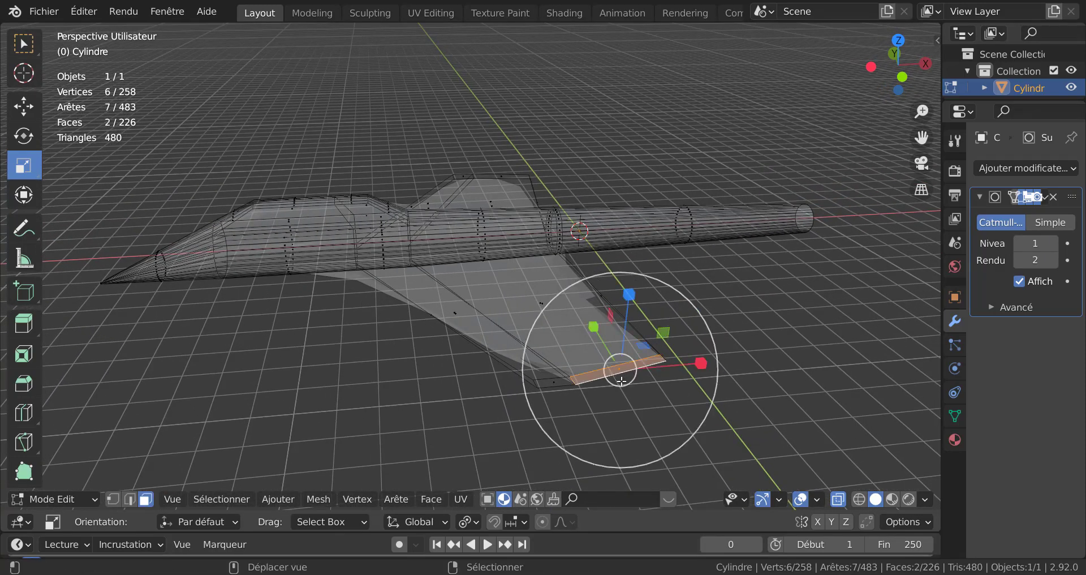
pyautogui.moveTo(485, 363); pyautogui.dragTo(472, 397, button='middle')
pyautogui.keyDown('shift'); pyautogui.rightClick(466, 386); pyautogui.keyUp('shift')
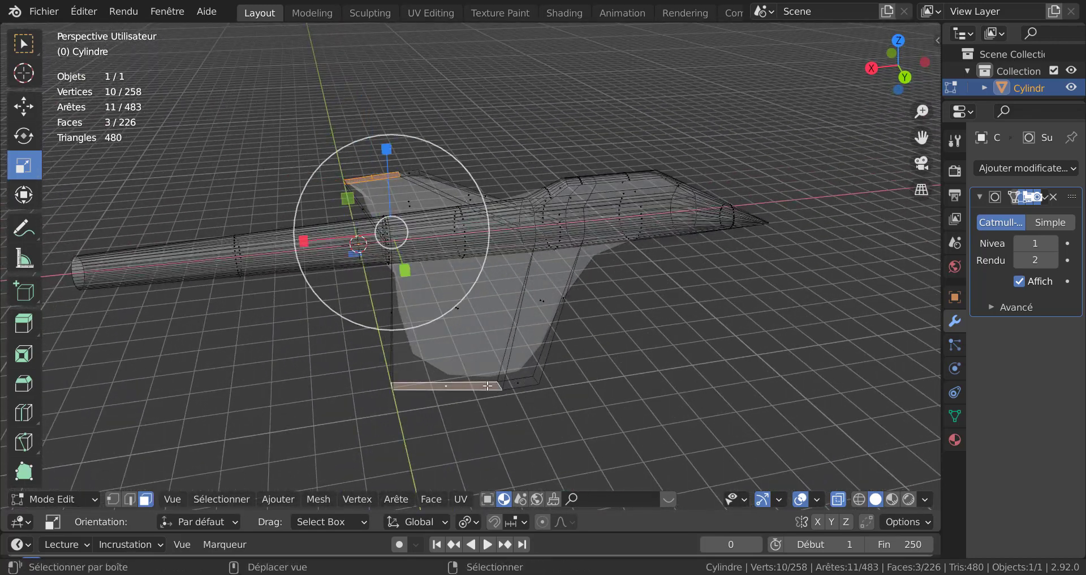
pyautogui.keyDown('shift'); pyautogui.rightClick(512, 386); pyautogui.keyUp('shift')
pyautogui.scroll(-1, 506, 384)
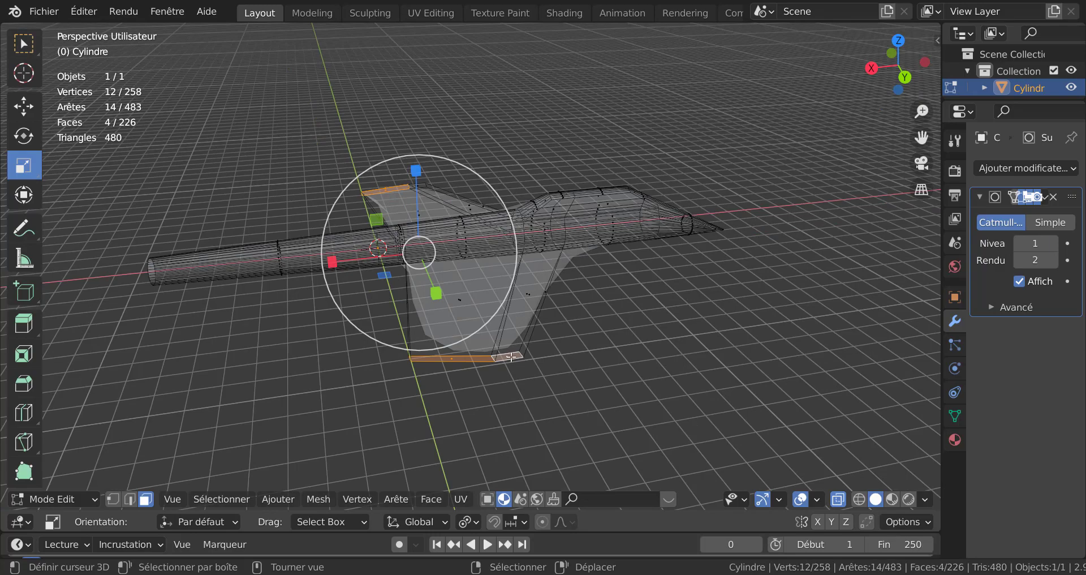
pyautogui.moveTo(510, 356); pyautogui.dragTo(720, 360, button='middle')
pyautogui.click(114, 499)
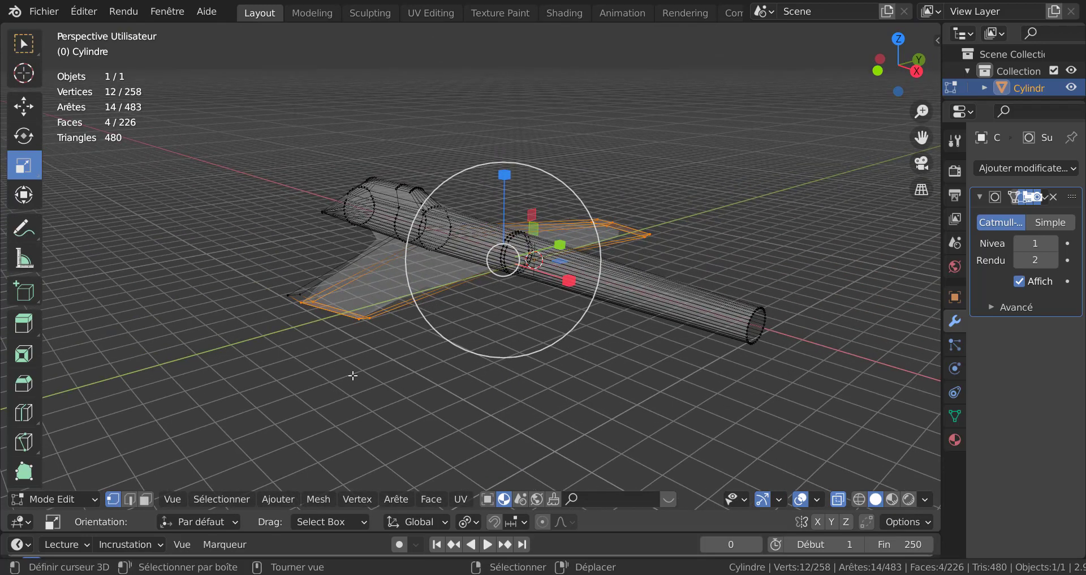
pyautogui.press('c')
pyautogui.click(294, 300)
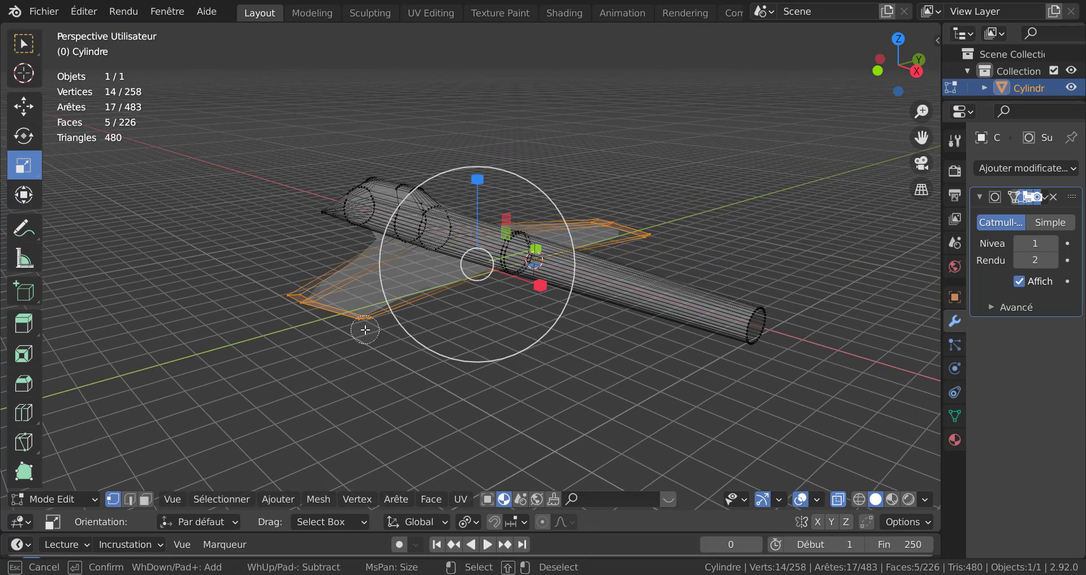
pyautogui.press('Escape')
# Step: Scale the selected outer wing faces down slightly
pyautogui.moveTo(366, 329); pyautogui.dragTo(318, 387, button='middle')
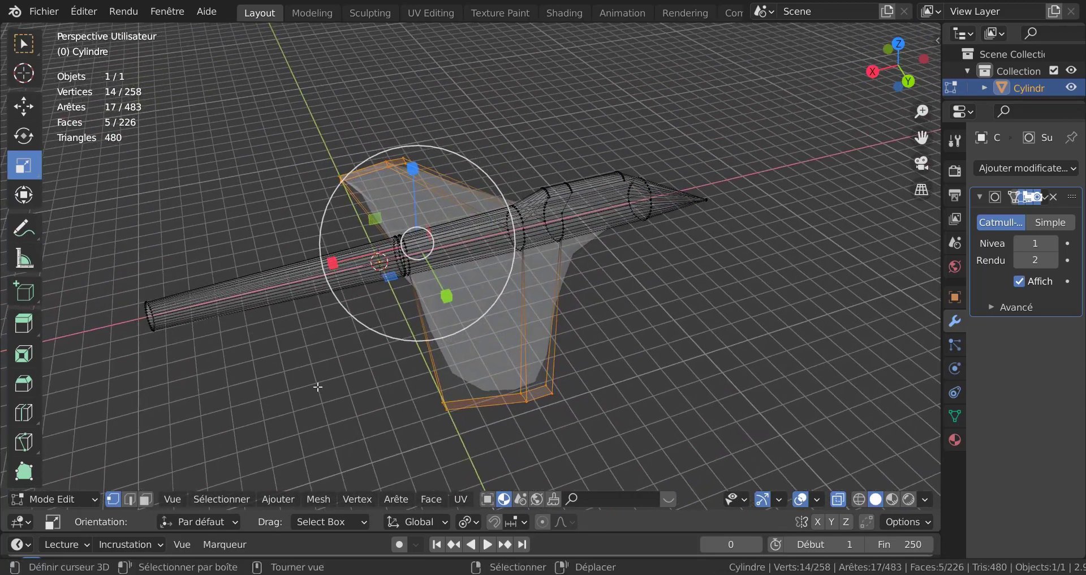
pyautogui.moveTo(604, 354); pyautogui.dragTo(644, 390, button='middle')
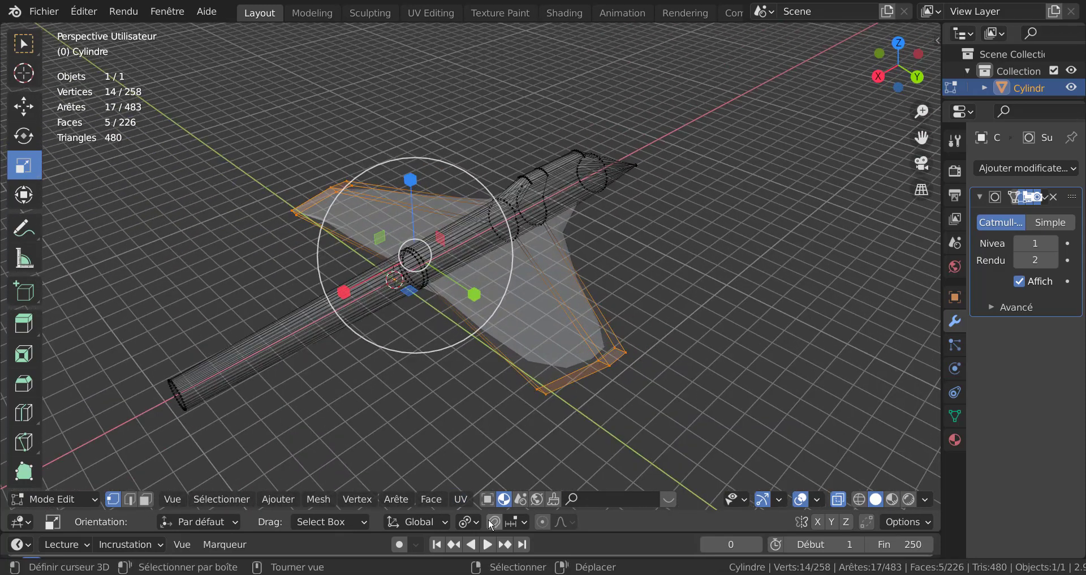
pyautogui.press('s')
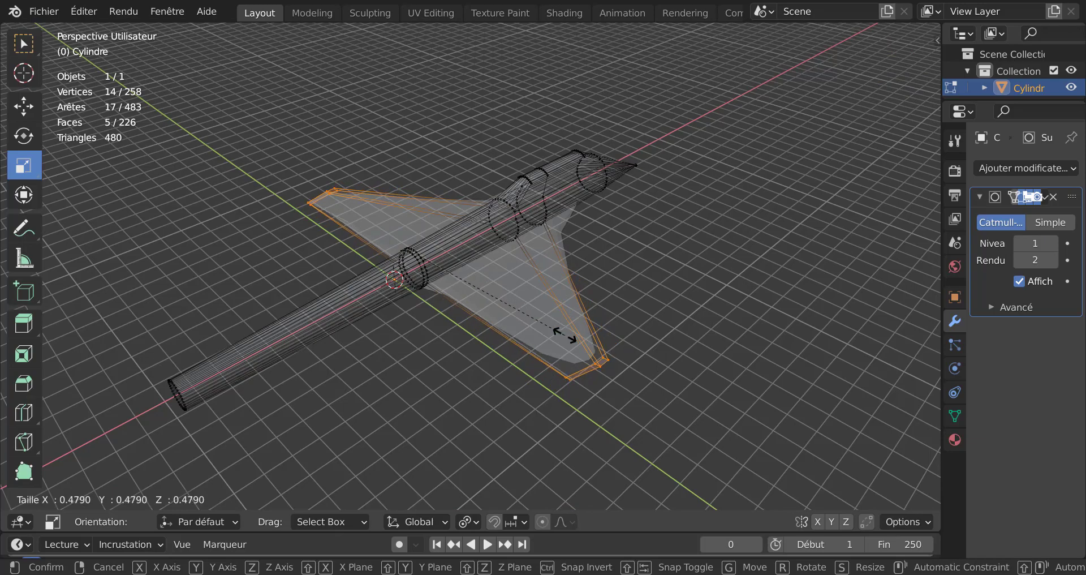
pyautogui.click(571, 333)
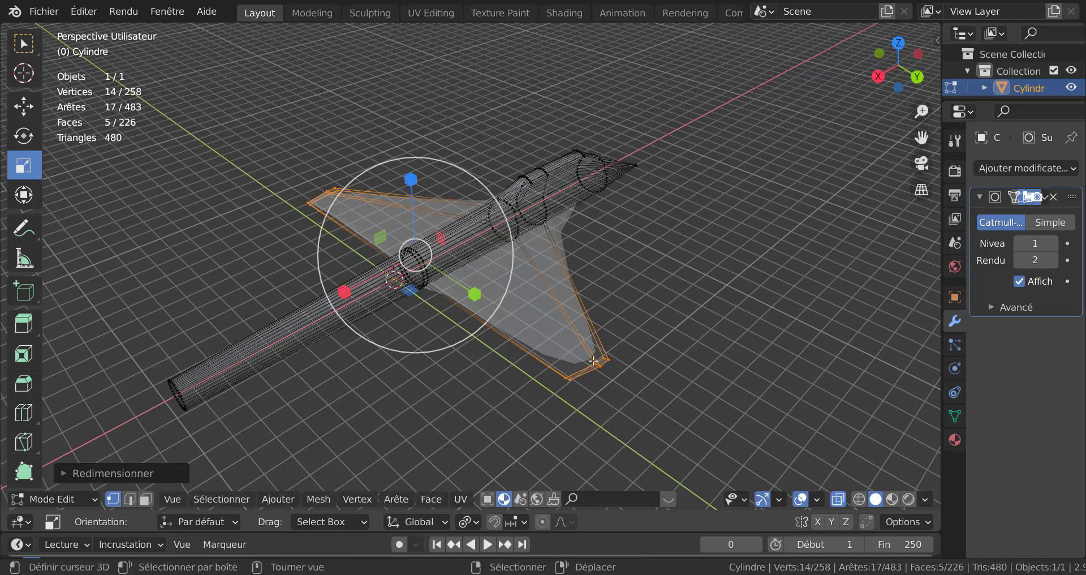
# Step: Raise the selected outer wing faces about 0.52 m along Z to give the wings dihedral
pyautogui.moveTo(593, 362); pyautogui.dragTo(693, 323, button='middle')
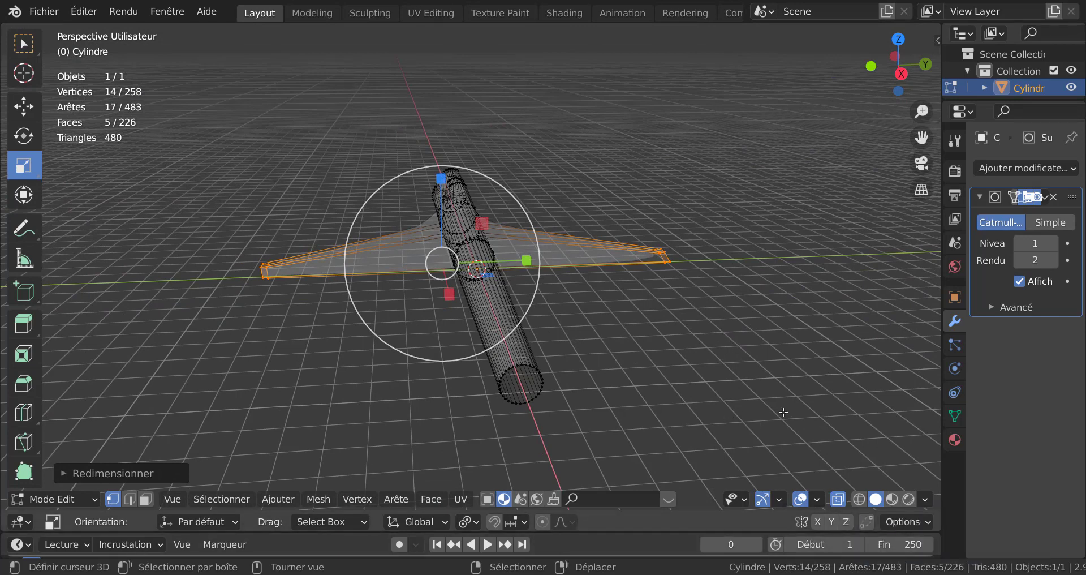
pyautogui.press('KP_3')
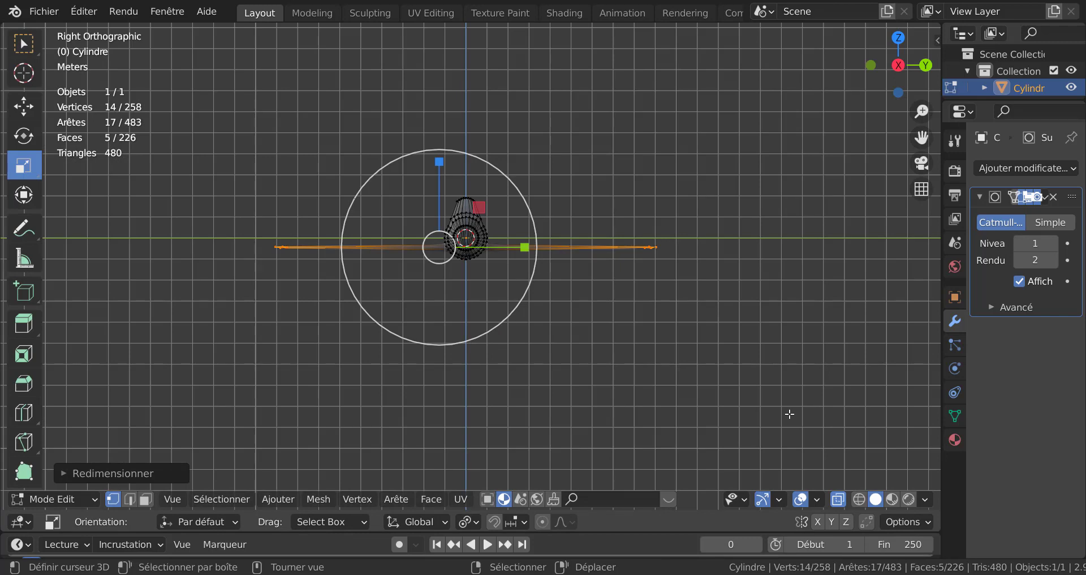
pyautogui.press('ctrl+KP_3')
pyautogui.scroll(2, 653, 396)
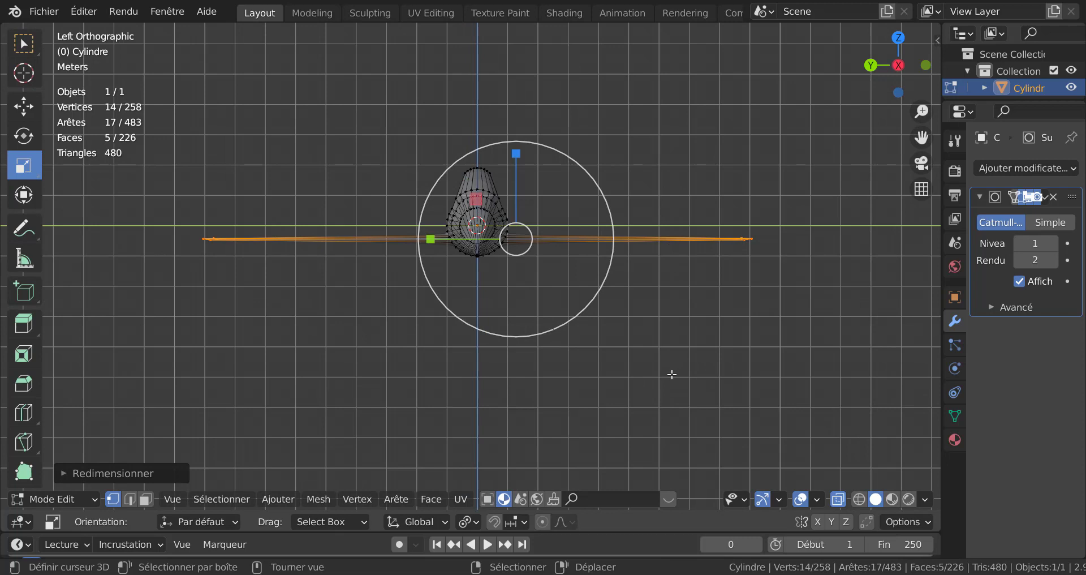
pyautogui.press('g')
pyautogui.press('z')
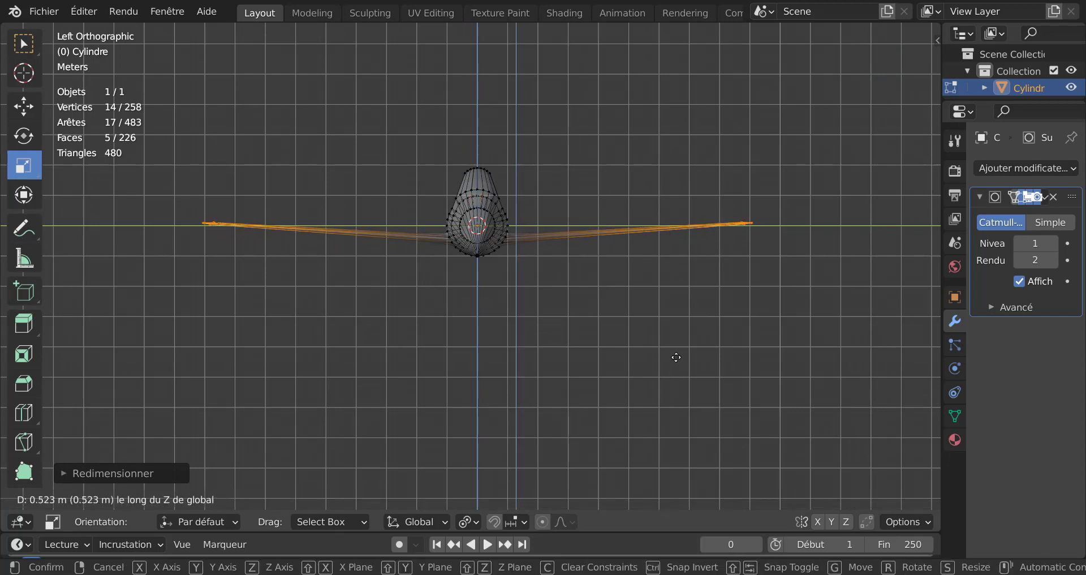
pyautogui.click(675, 355)
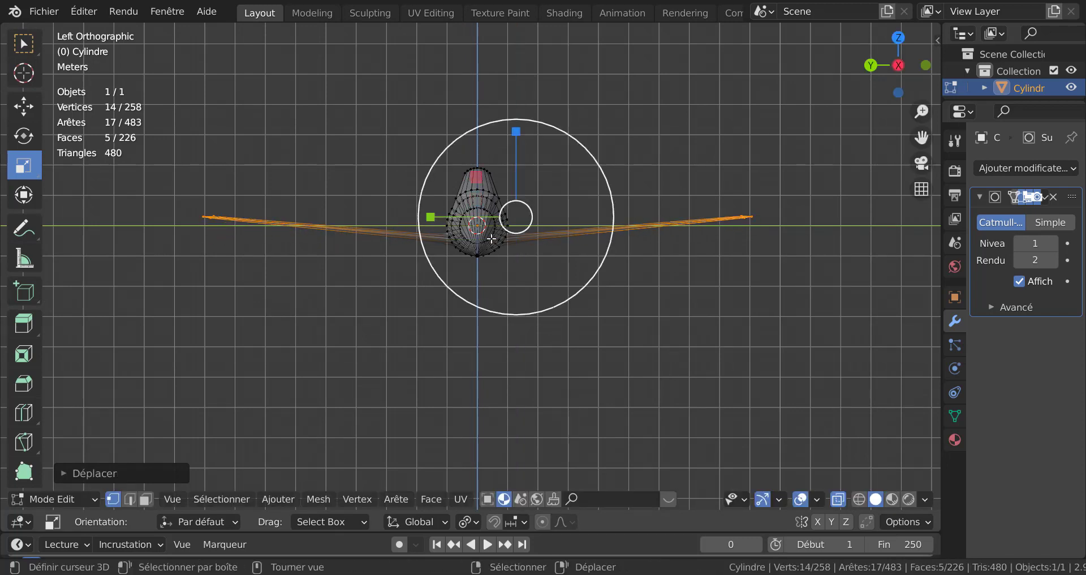
# Step: Raise the Subdivision Surface modifier's viewport level to 2
pyautogui.press('Tab')
pyautogui.moveTo(583, 296); pyautogui.dragTo(420, 320, button='middle')
pyautogui.press('Tab')
pyautogui.scroll(2, 424, 335)
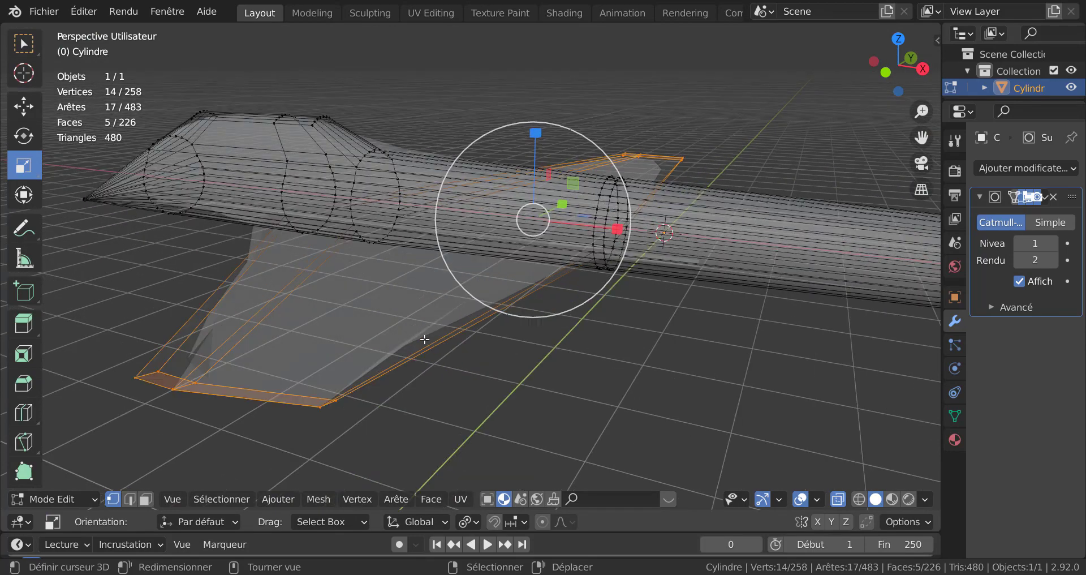
pyautogui.moveTo(387, 379); pyautogui.dragTo(444, 378, button='middle')
pyautogui.click(1053, 244)
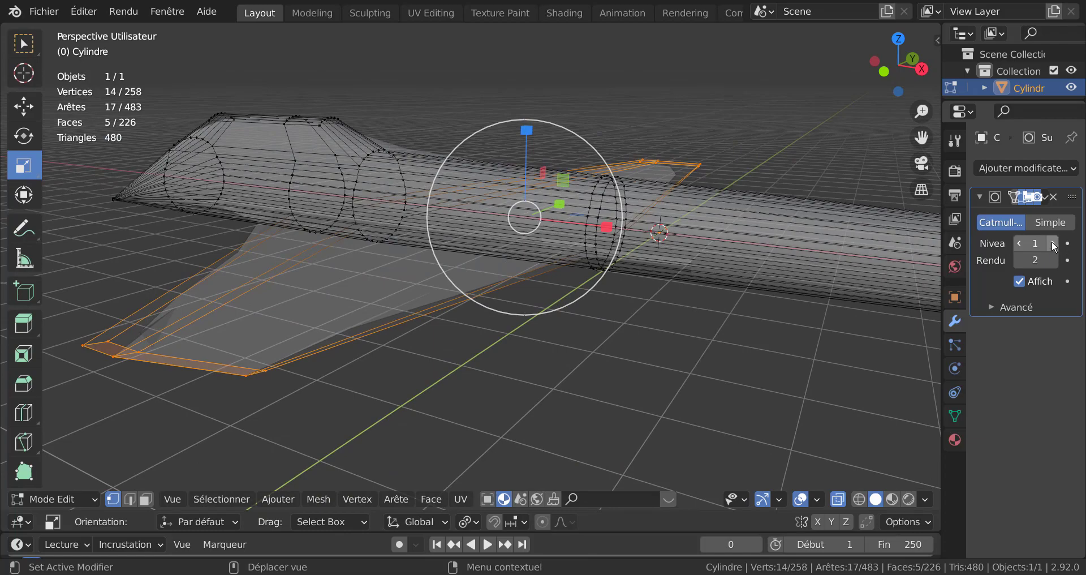
pyautogui.press('Tab')
pyautogui.moveTo(668, 340); pyautogui.dragTo(621, 360, button='middle')
pyautogui.press('Tab')
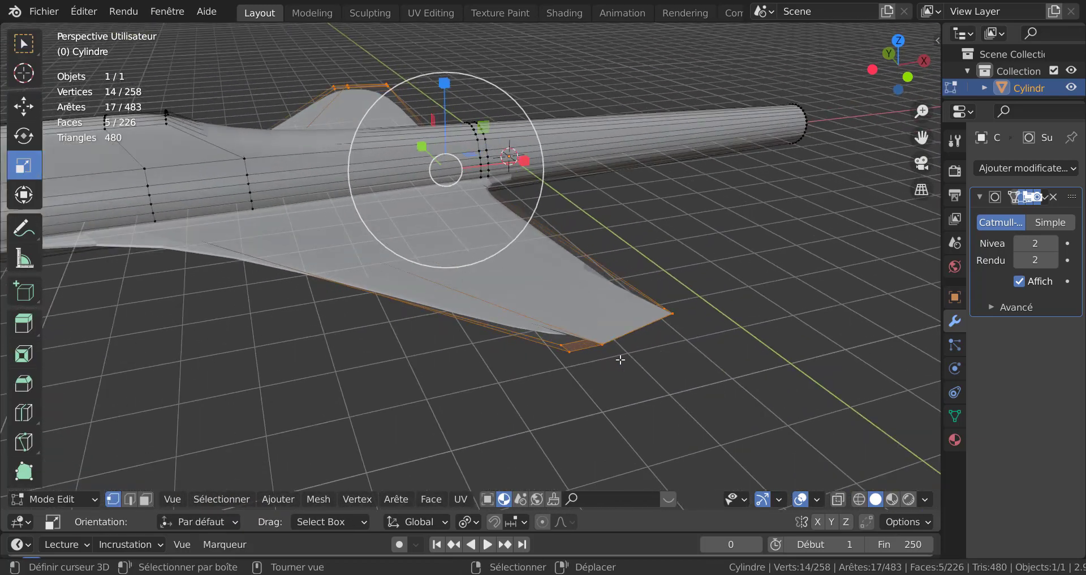
# Step: Select the wingtip's trailing edge and move it about 0.1 m along its Normal orientation
pyautogui.keyDown('alt'); pyautogui.click(604, 345); pyautogui.keyUp('alt')
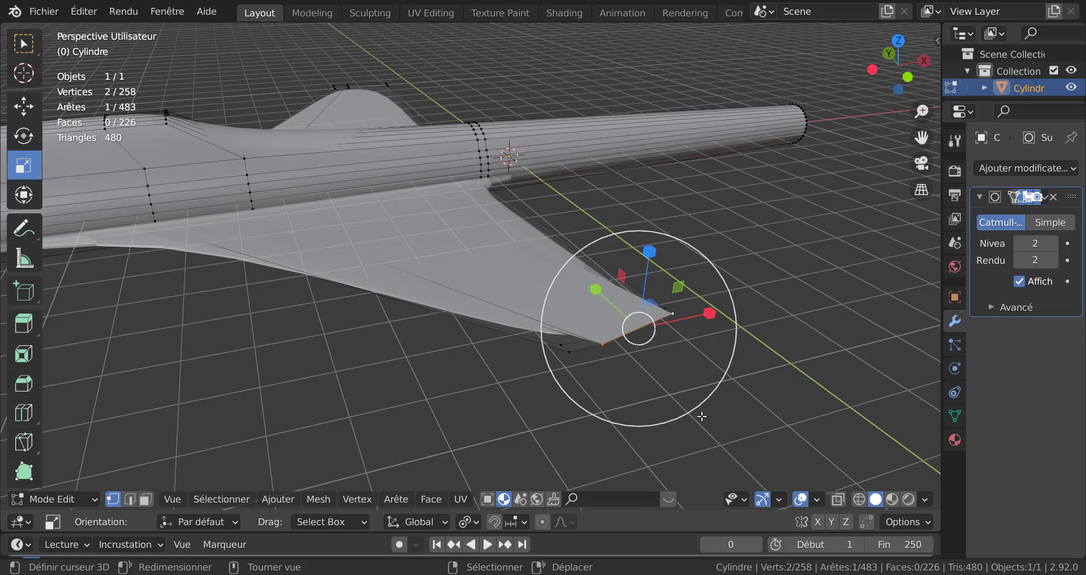
pyautogui.press('g')
pyautogui.press('g')
pyautogui.click(691, 354)
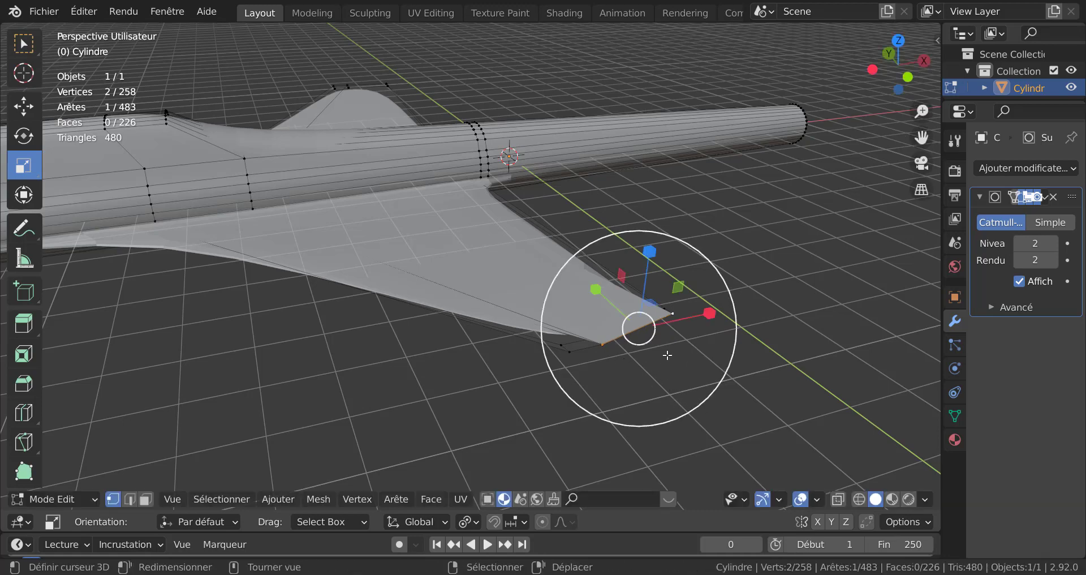
pyautogui.moveTo(648, 347); pyautogui.dragTo(742, 405, button='middle')
pyautogui.scroll(-4, 766, 405)
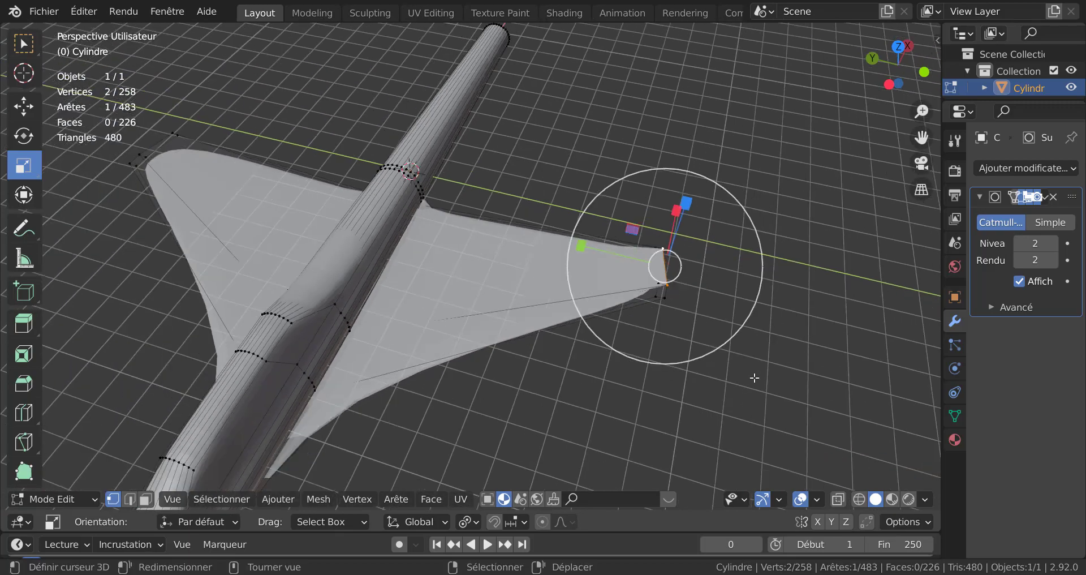
pyautogui.moveTo(754, 443); pyautogui.dragTo(625, 388, button='middle')
pyautogui.scroll(4, 676, 347)
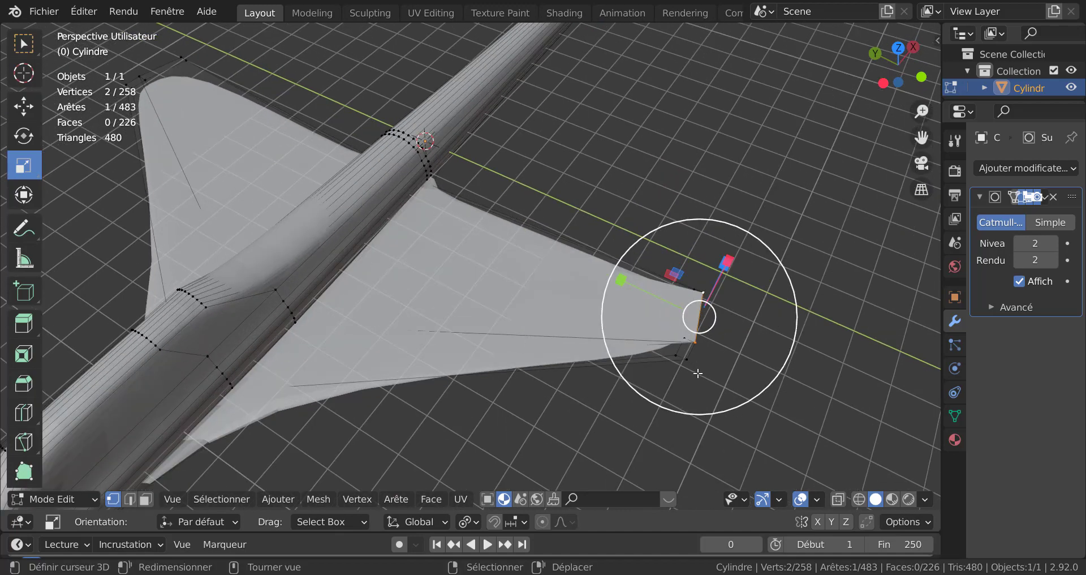
pyautogui.moveTo(698, 373); pyautogui.dragTo(640, 320, button='middle')
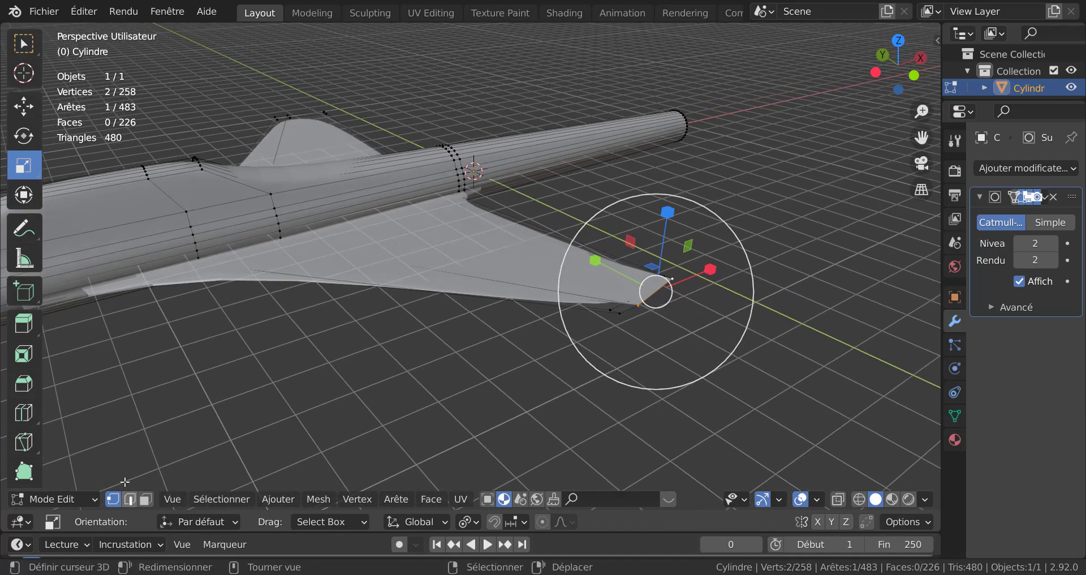
pyautogui.click(24, 106)
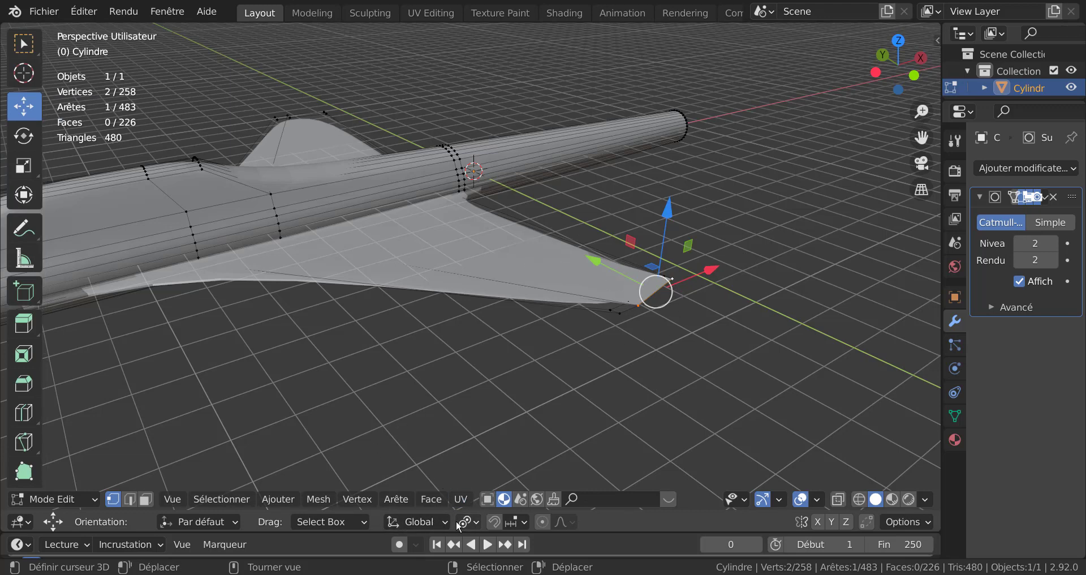
pyautogui.click(419, 520)
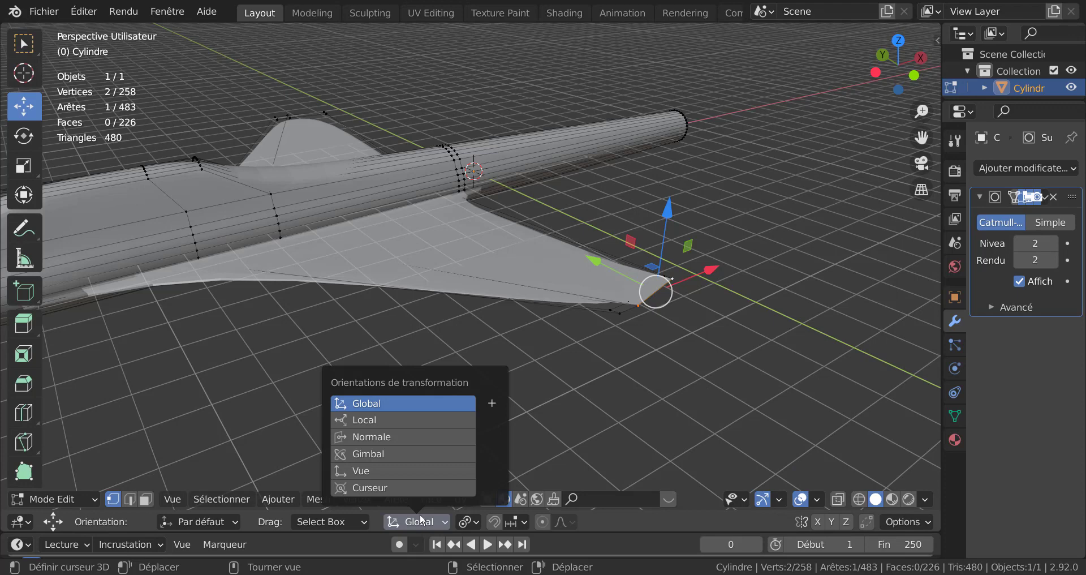
pyautogui.click(372, 436)
pyautogui.moveTo(733, 317); pyautogui.dragTo(728, 311)
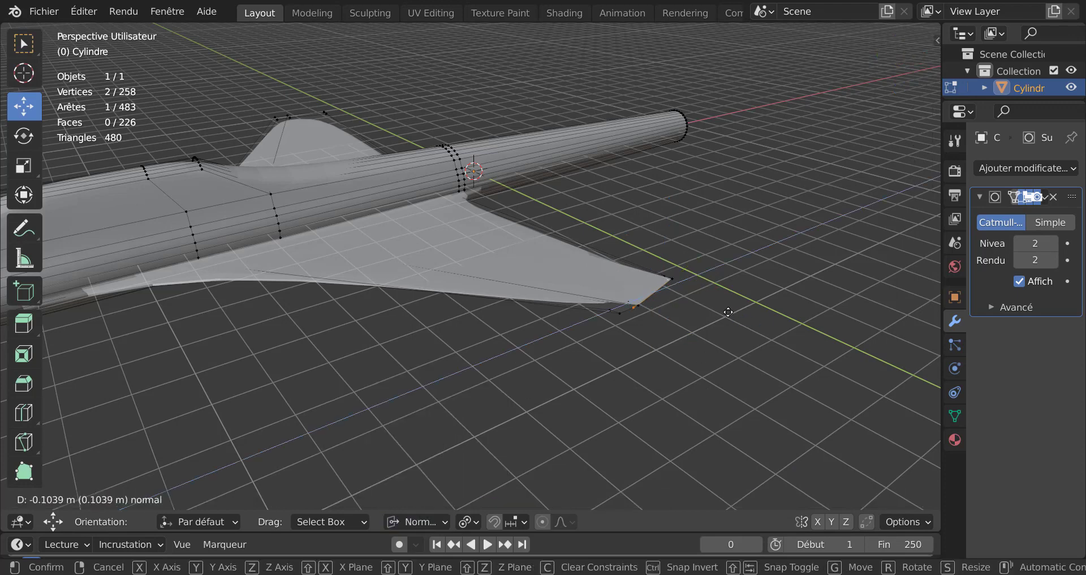
pyautogui.click(726, 307)
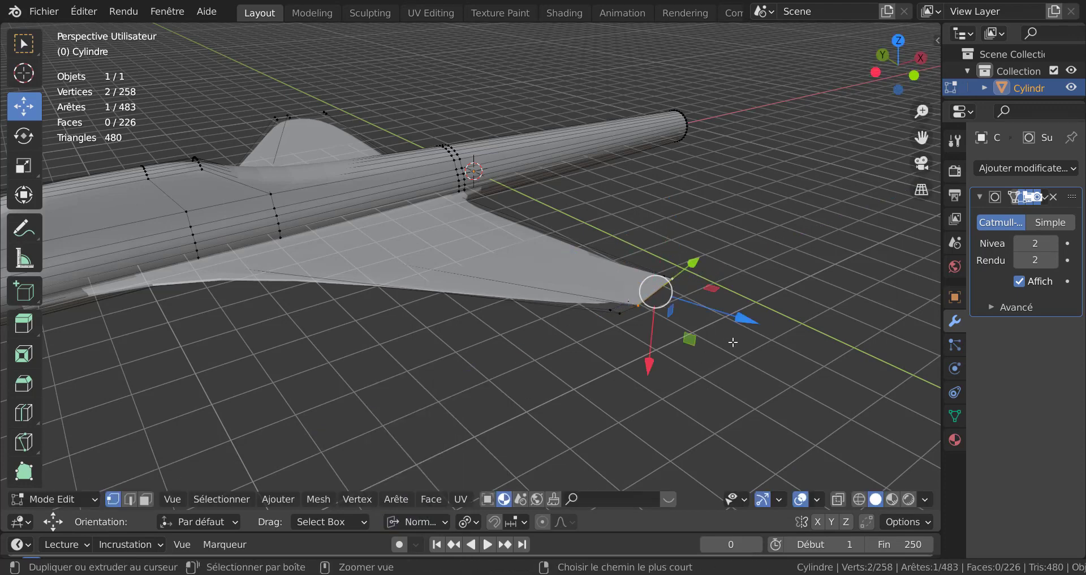
pyautogui.moveTo(698, 339)
pyautogui.mouseDown(button='middle')
pyautogui.moveTo(718, 300)
pyautogui.moveTo(766, 259)
pyautogui.moveTo(724, 257)
pyautogui.moveTo(689, 338)
pyautogui.mouseUp(button='middle')
pyautogui.scroll(1, 689, 338)
pyautogui.moveTo(704, 304); pyautogui.dragTo(703, 332)
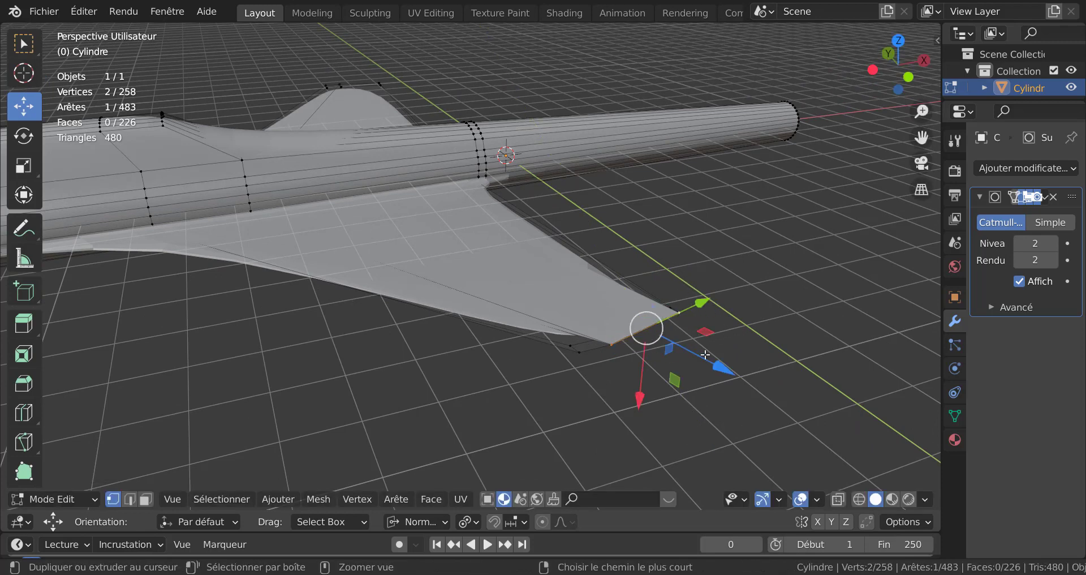
pyautogui.moveTo(683, 378); pyautogui.dragTo(656, 291, button='middle')
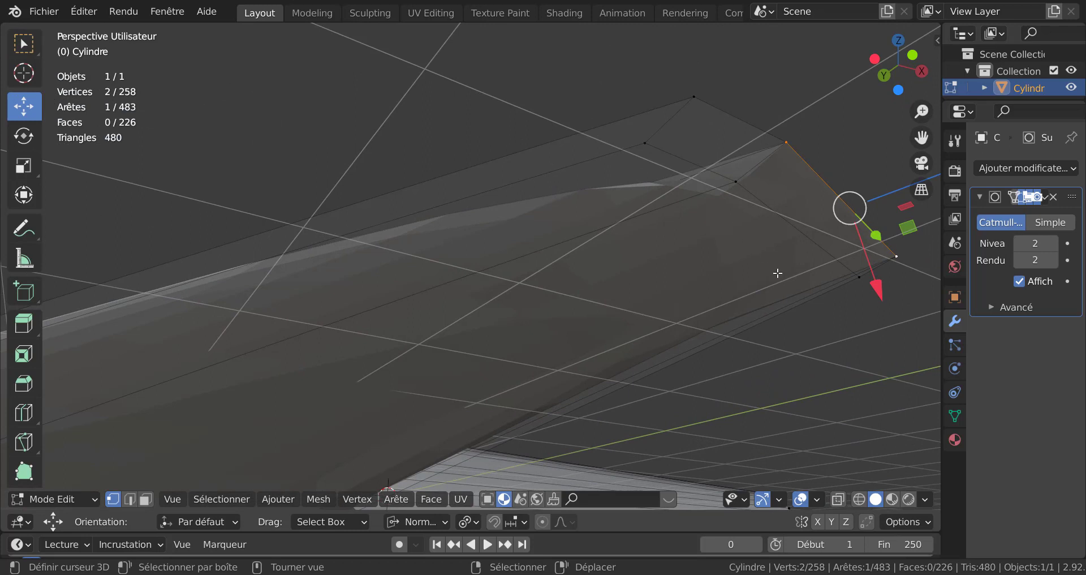
# Step: Select the wingtip vertices and try moving them, then undo the move
pyautogui.click(645, 144)
pyautogui.keyDown('shift'); pyautogui.click(735, 181); pyautogui.keyUp('shift')
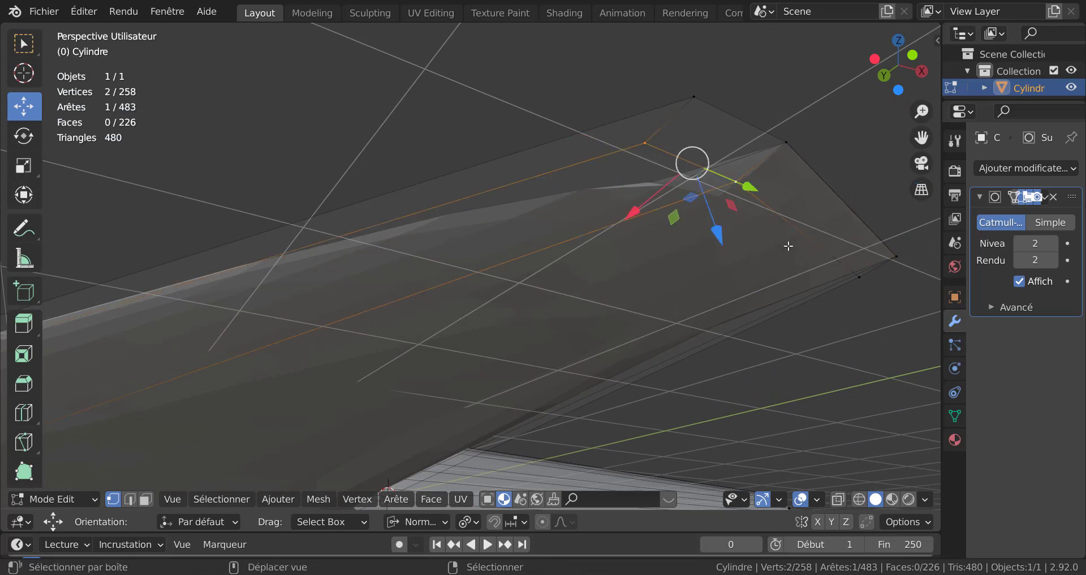
pyautogui.keyDown('shift'); pyautogui.click(857, 279); pyautogui.keyUp('shift')
pyautogui.moveTo(829, 187); pyautogui.dragTo(739, 238)
pyautogui.hotkey('ctrl', 'z')
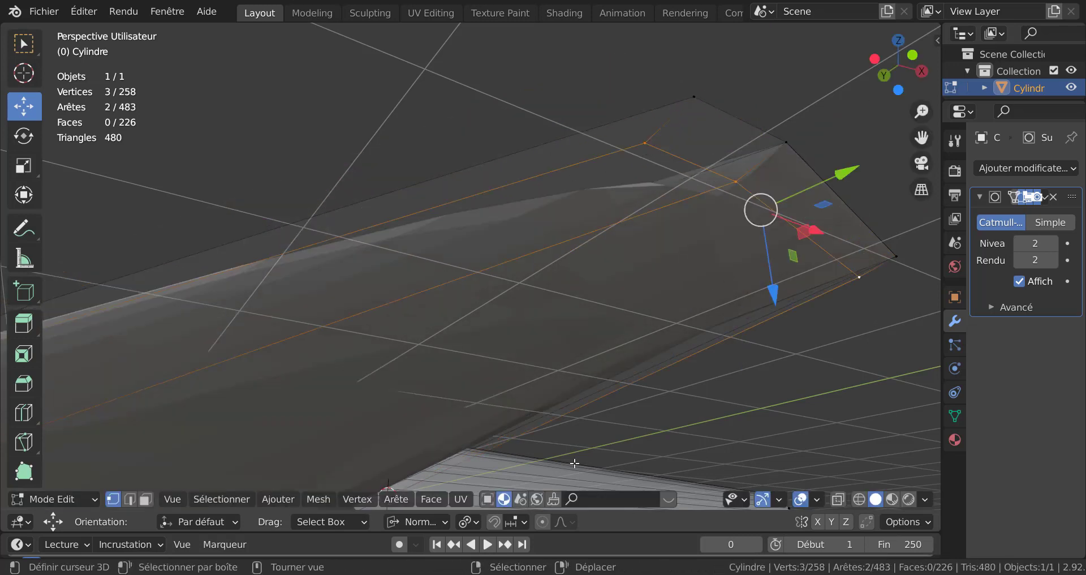
# Step: Set the transform orientation to Global
pyautogui.click(467, 521)
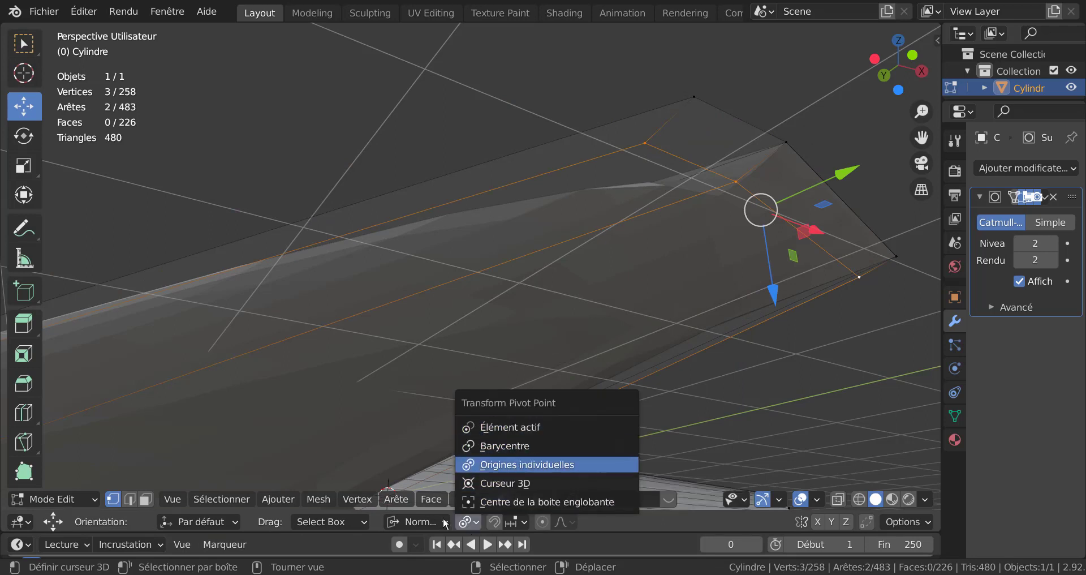
pyautogui.click(415, 521)
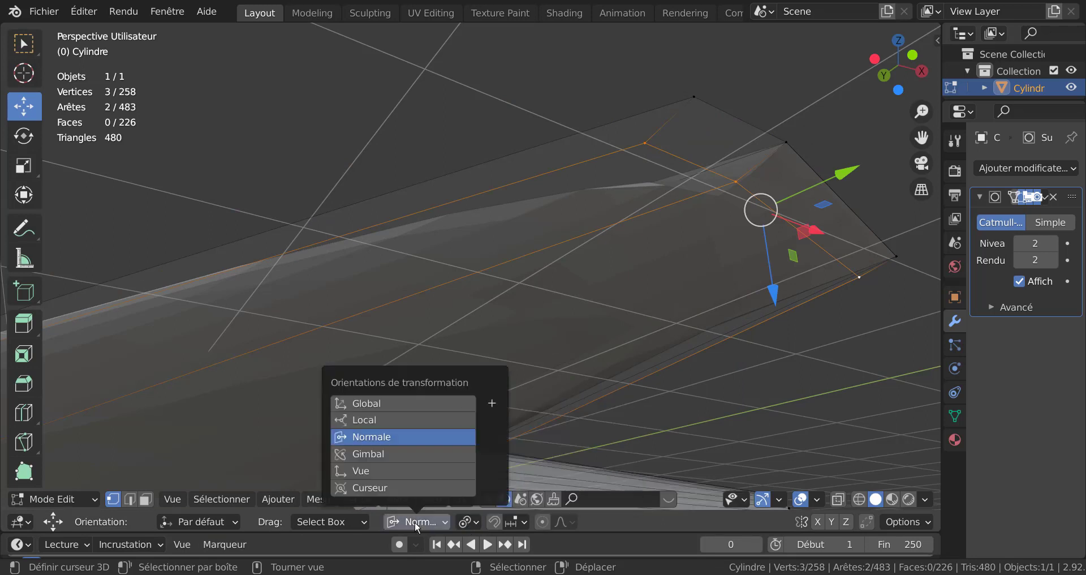
pyautogui.click(407, 403)
# Step: Try moving the selected wingtip vertices about 1.1 m, then undo the move and selection
pyautogui.scroll(-8, 728, 293)
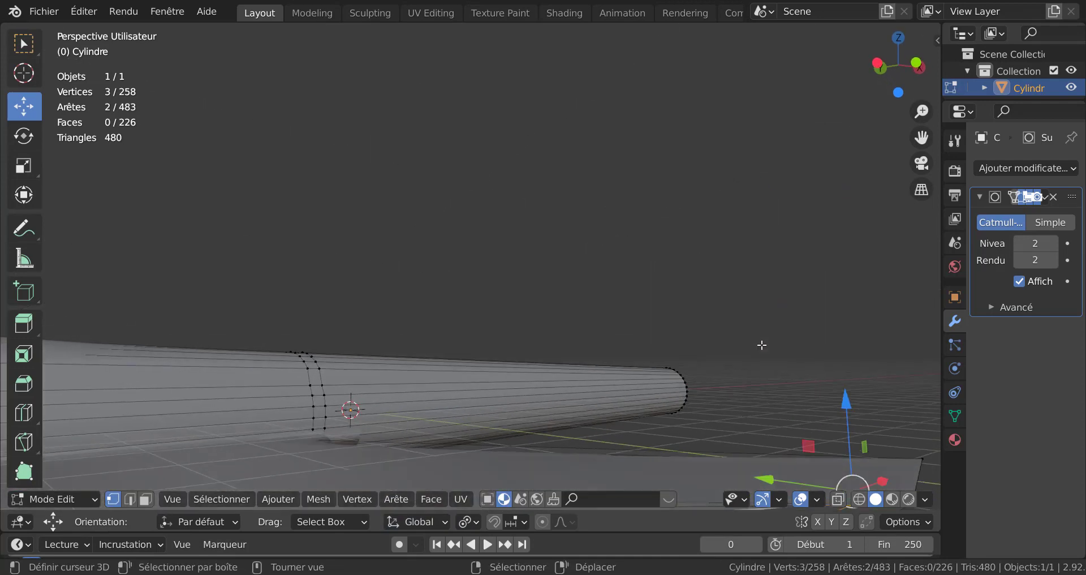
pyautogui.moveTo(763, 347); pyautogui.dragTo(783, 415, button='middle')
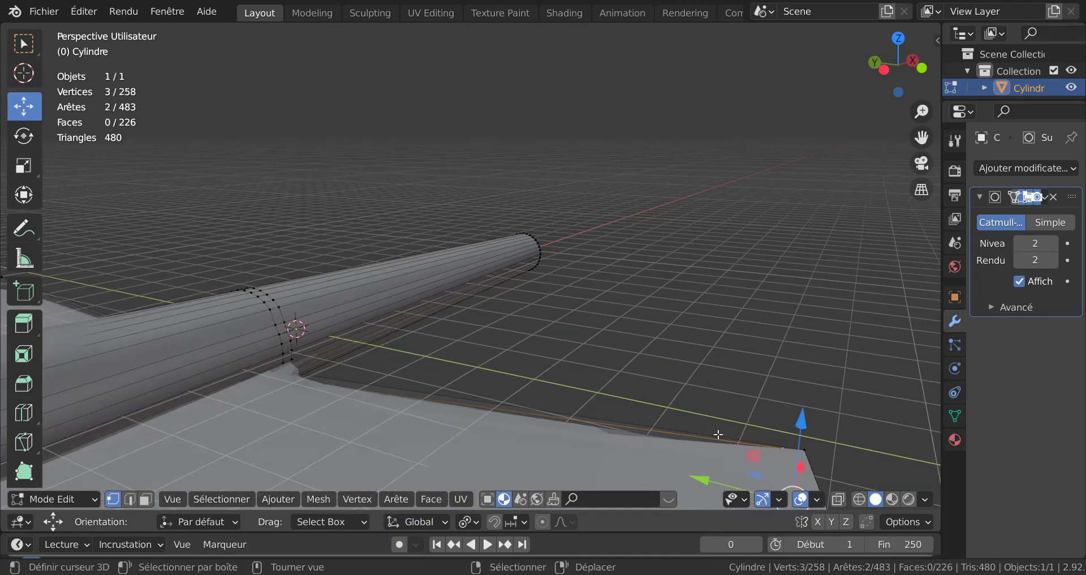
pyautogui.moveTo(716, 419); pyautogui.dragTo(627, 337, button='middle')
pyautogui.press('g')
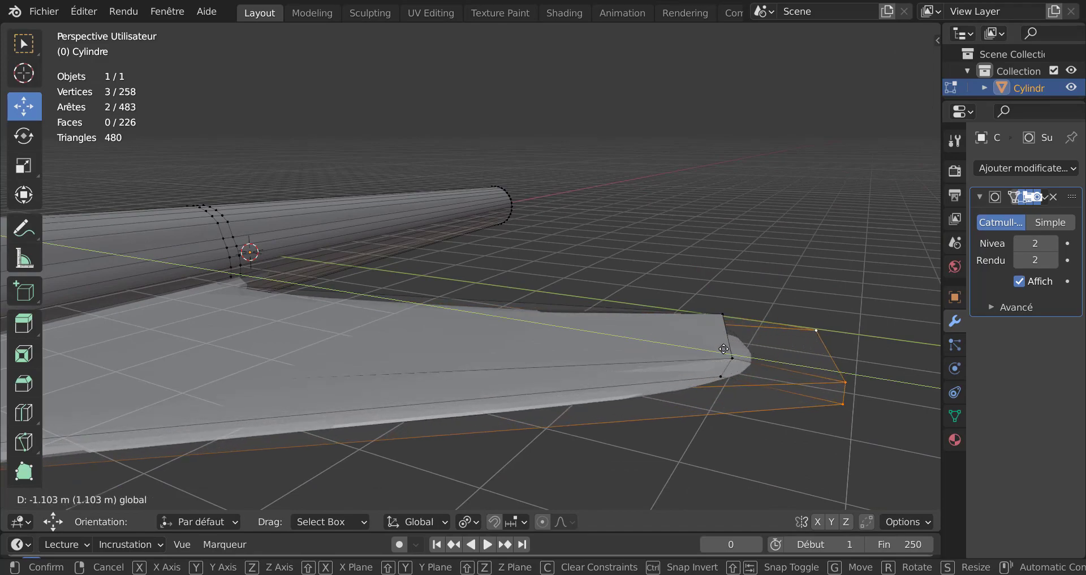
pyautogui.click(681, 350)
pyautogui.scroll(-3, 642, 371)
pyautogui.moveTo(600, 390); pyautogui.dragTo(387, 411, button='middle')
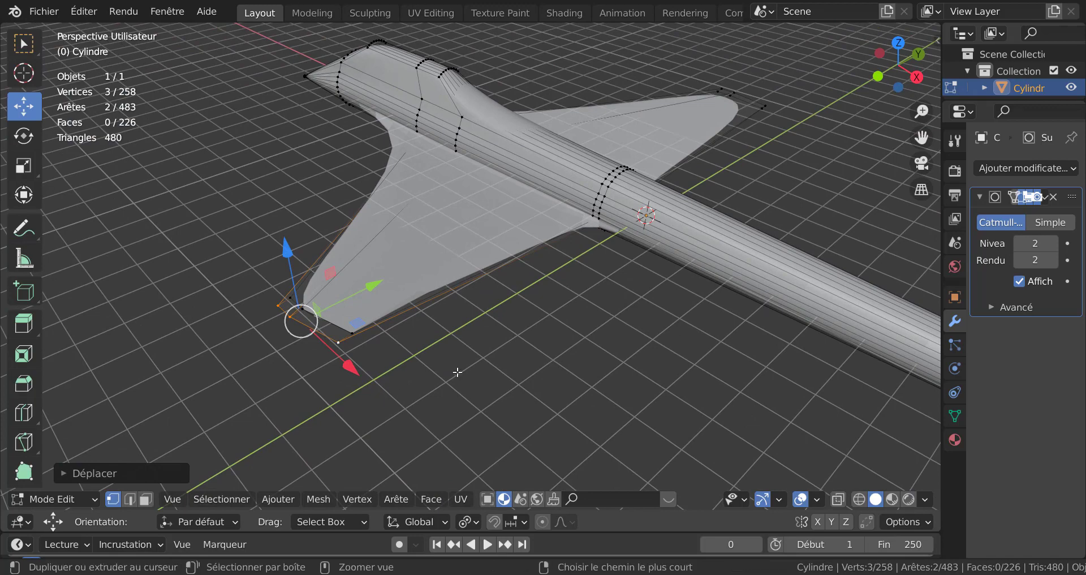
pyautogui.hotkey('ctrl', 'z')
pyautogui.hotkey('ctrl', 'z')
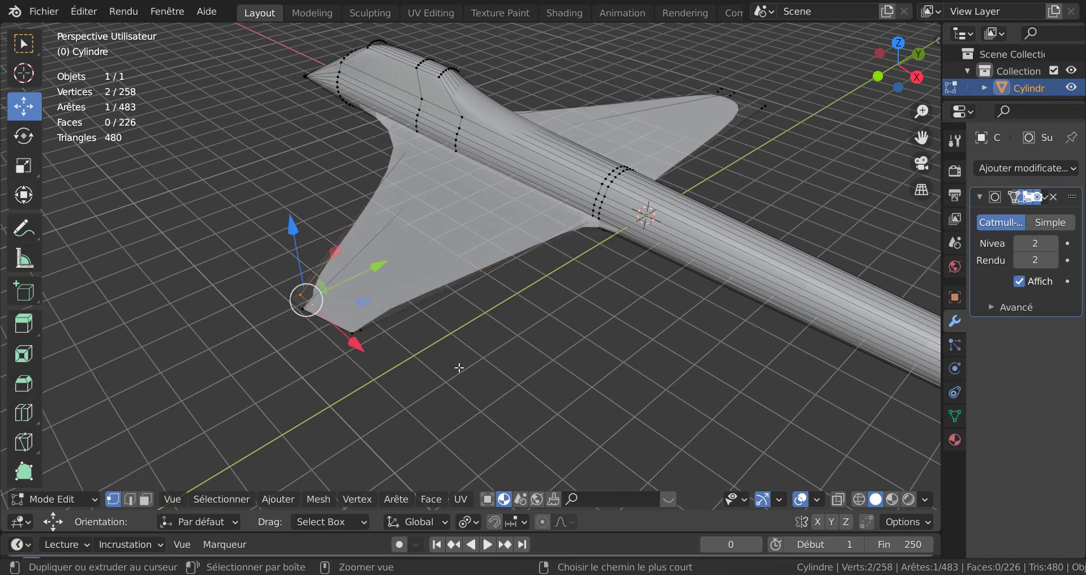
pyautogui.hotkey('ctrl', 'z')
pyautogui.moveTo(465, 355); pyautogui.dragTo(765, 202, button='middle')
pyautogui.moveTo(673, 268); pyautogui.dragTo(660, 291, button='middle')
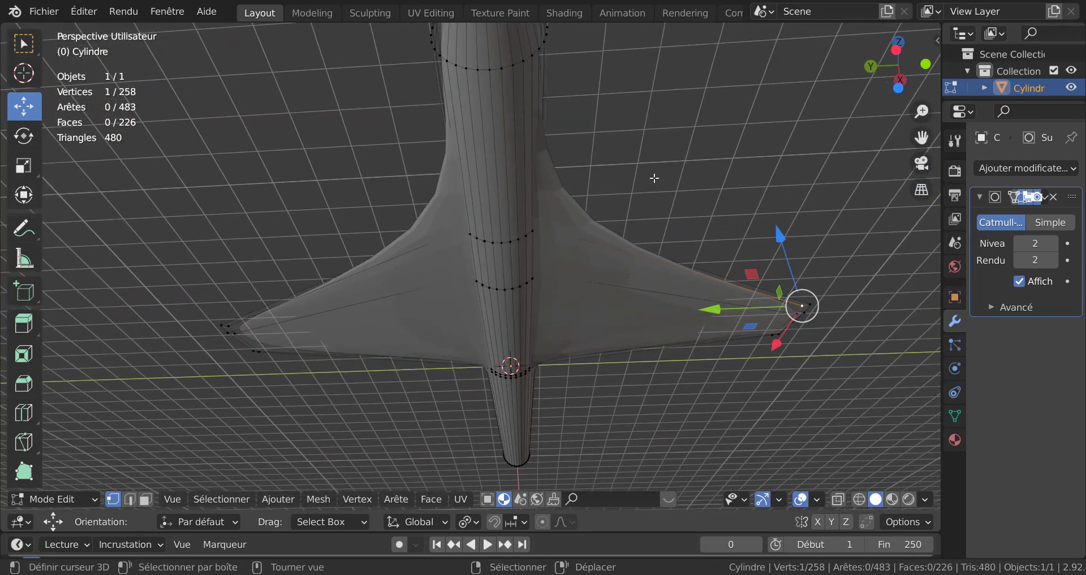
pyautogui.moveTo(655, 179); pyautogui.dragTo(656, 258, button='middle')
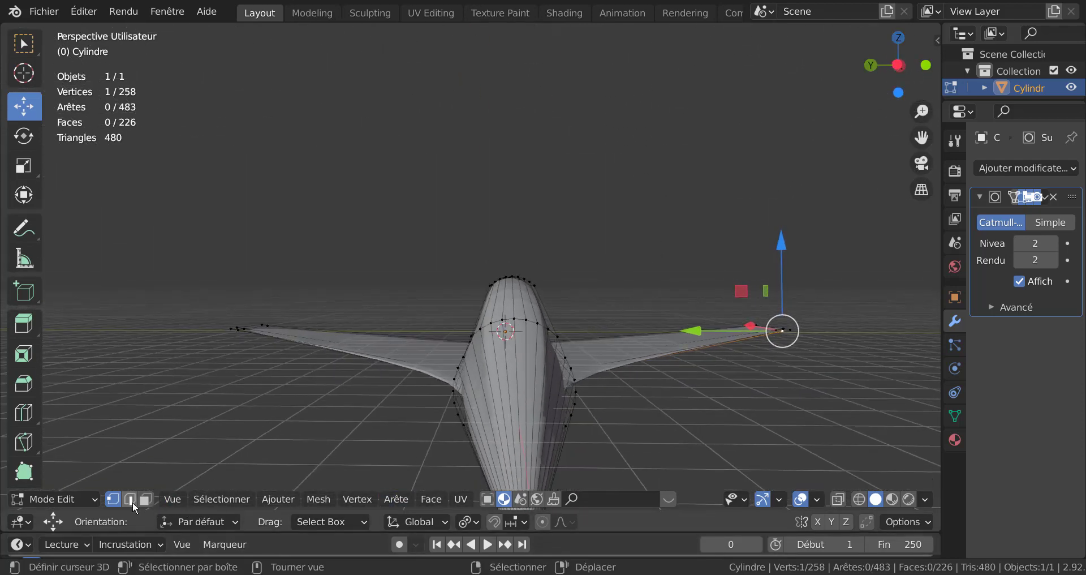
pyautogui.click(131, 499)
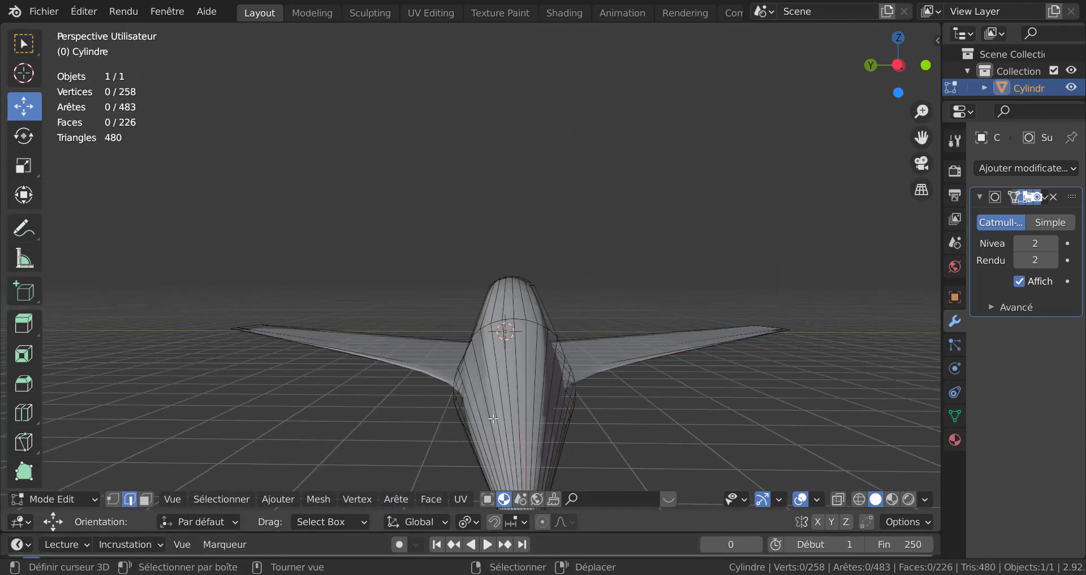
pyautogui.keyDown('alt'); pyautogui.click(518, 350); pyautogui.keyUp('alt')
pyautogui.moveTo(518, 349); pyautogui.dragTo(558, 311, button='middle')
pyautogui.scroll(5, 499, 269)
pyautogui.scroll(2, 499, 268)
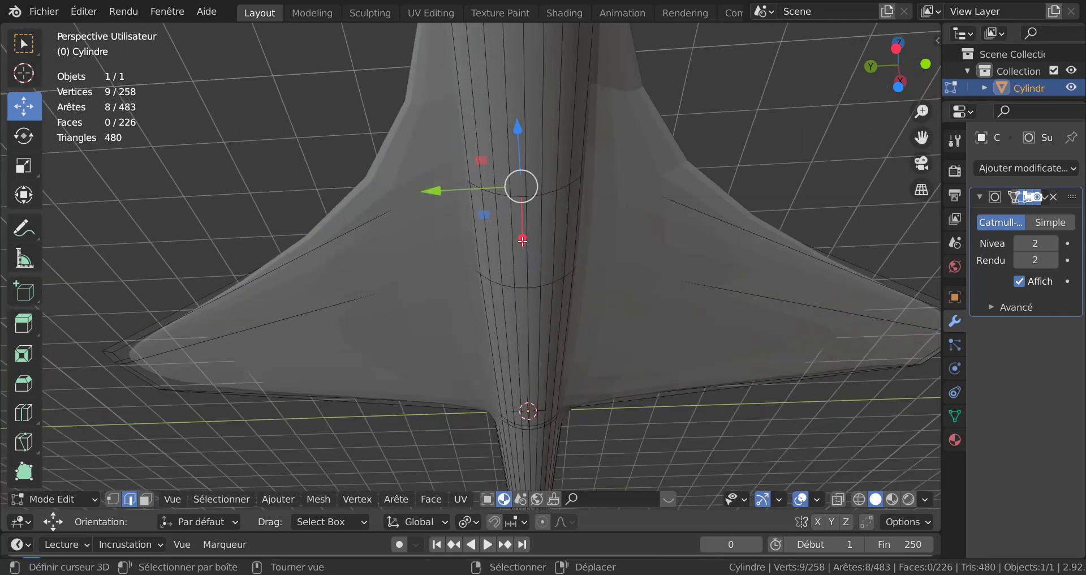
pyautogui.keyDown('alt'); pyautogui.keyDown('shift'); pyautogui.rightClick(529, 232); pyautogui.keyUp('shift'); pyautogui.keyUp('alt')
pyautogui.scroll(-4, 531, 244)
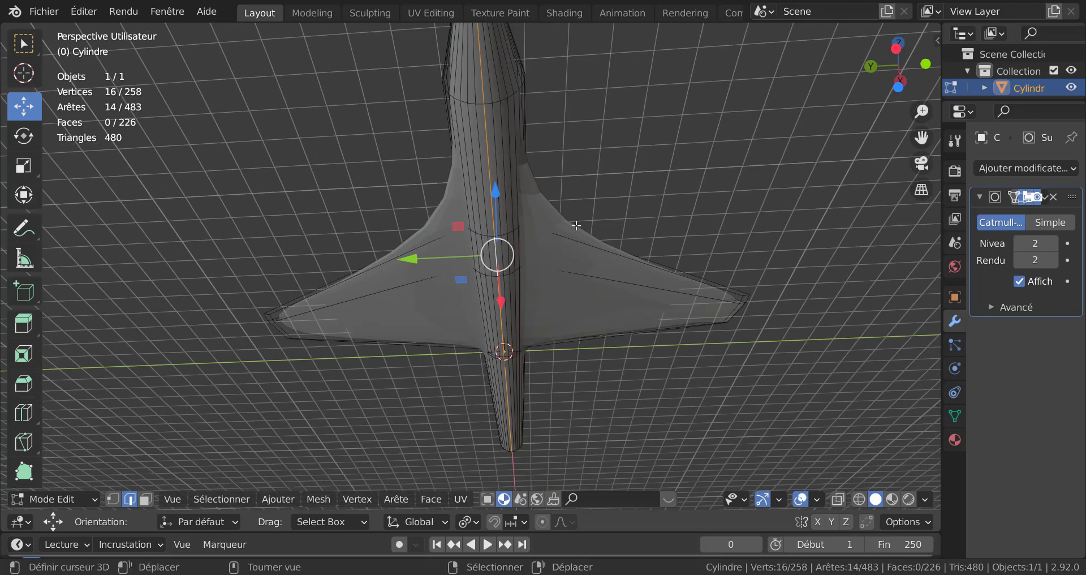
pyautogui.moveTo(577, 225); pyautogui.dragTo(712, 279, button='middle')
pyautogui.scroll(5, 735, 285)
pyautogui.scroll(-5, 734, 287)
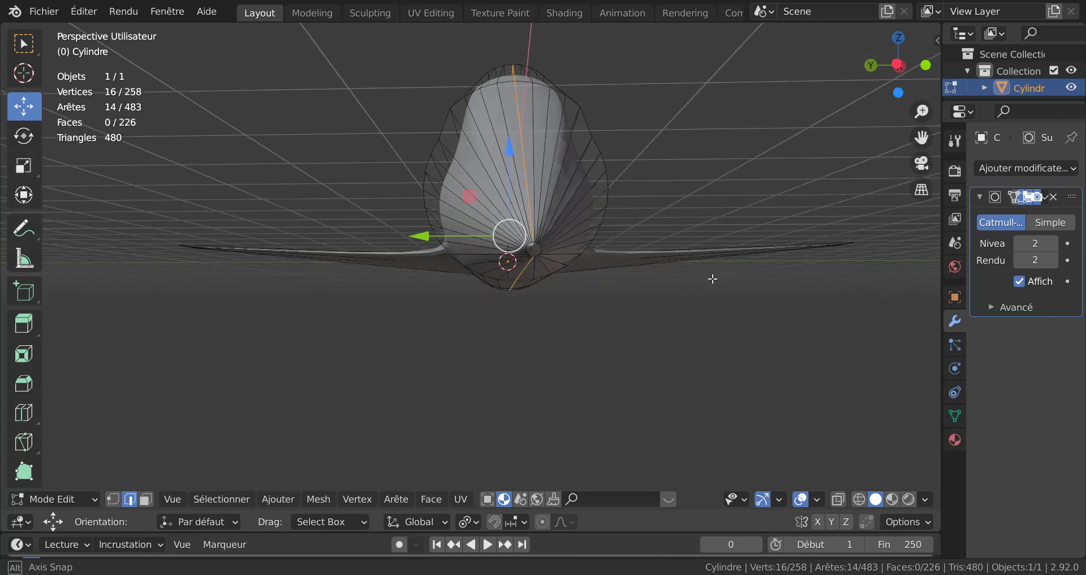
# Step: Select the fuselage's rear cap face and delete it
pyautogui.click(146, 499)
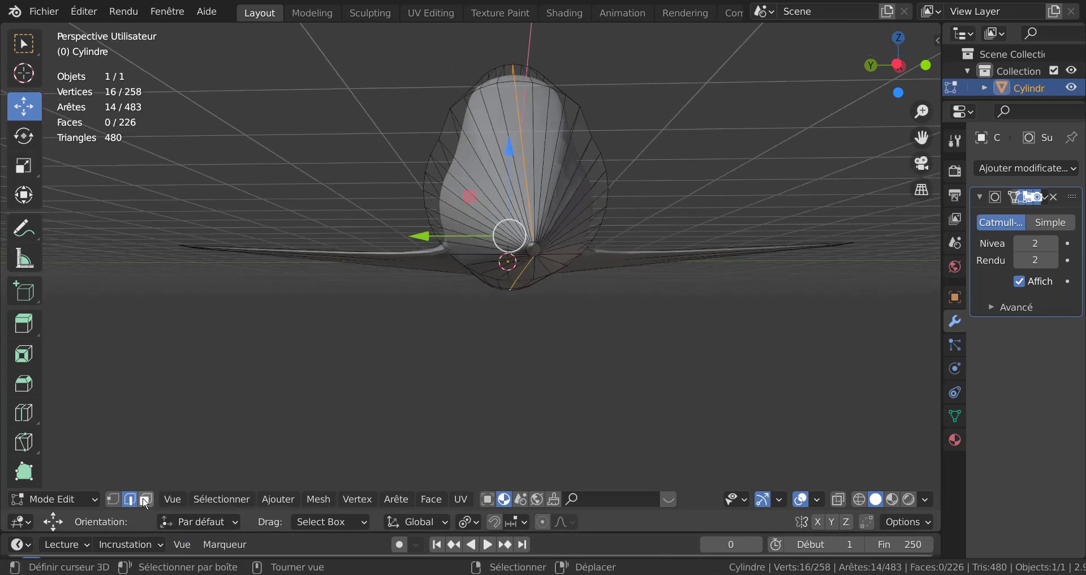
pyautogui.click(533, 251)
pyautogui.press('x')
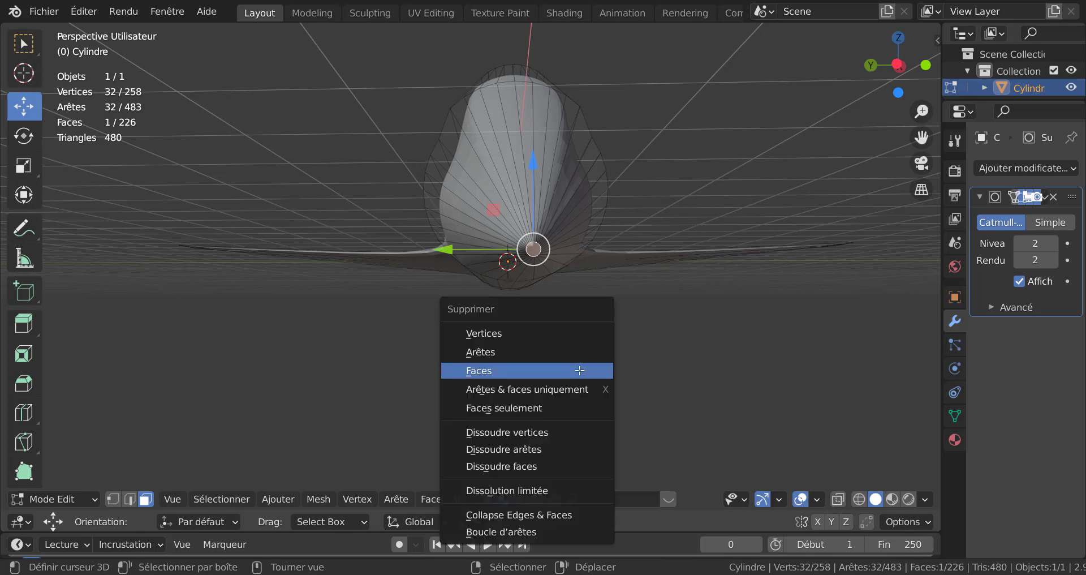
pyautogui.click(531, 371)
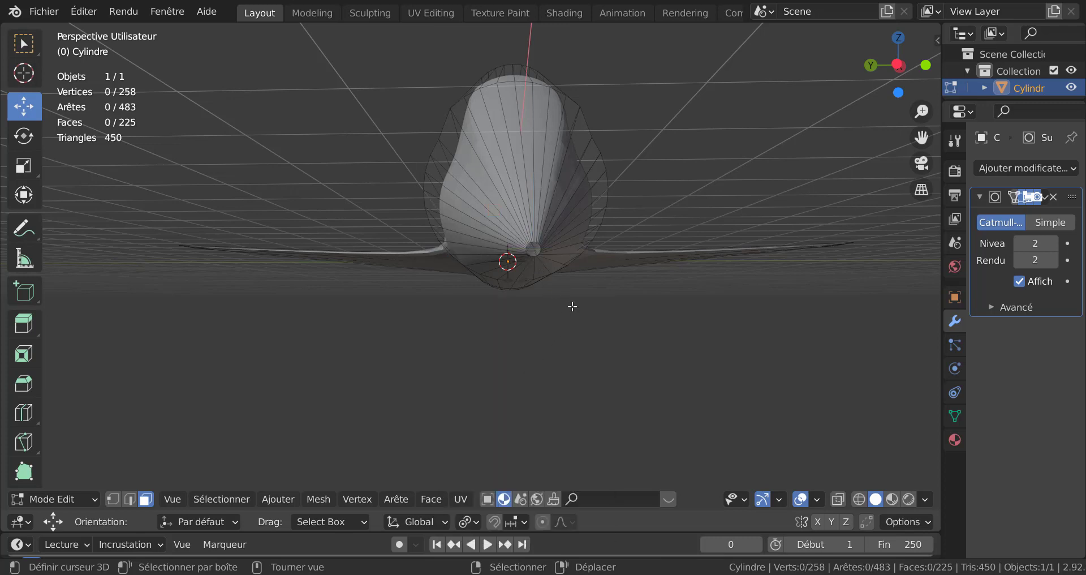
# Step: View the fuselage from the right and set the Subdivision Surface modifier's viewport level to 0
pyautogui.keyDown('alt'); pyautogui.click(531, 230); pyautogui.keyUp('alt')
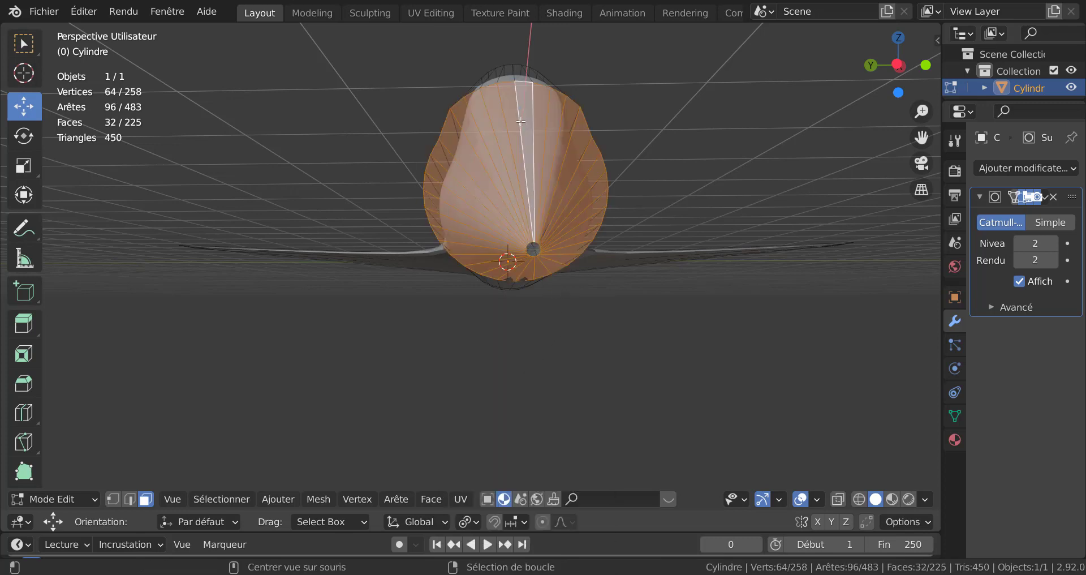
pyautogui.click(130, 498)
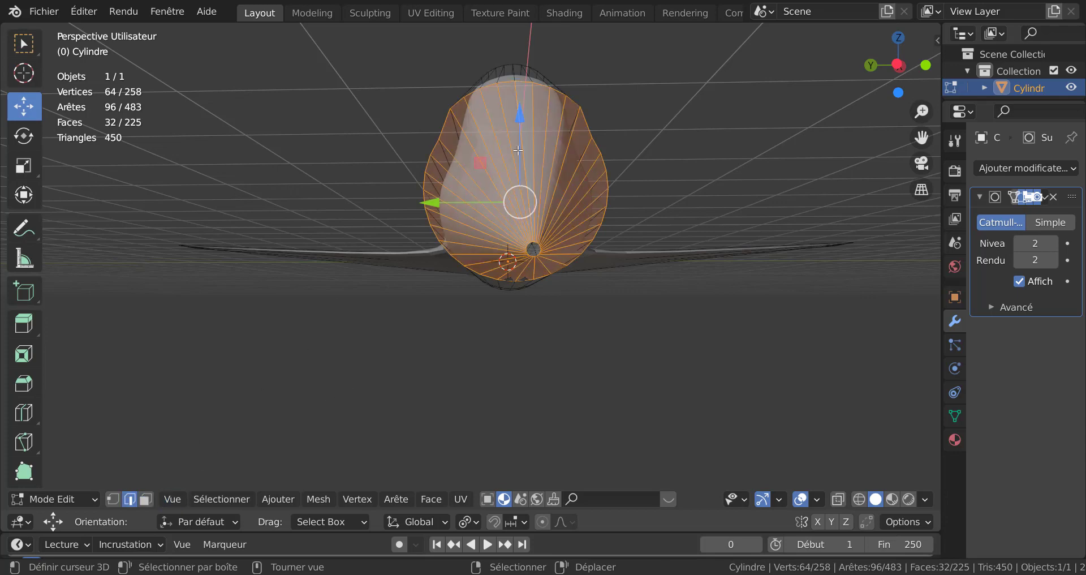
pyautogui.moveTo(564, 325); pyautogui.dragTo(557, 325, button='middle')
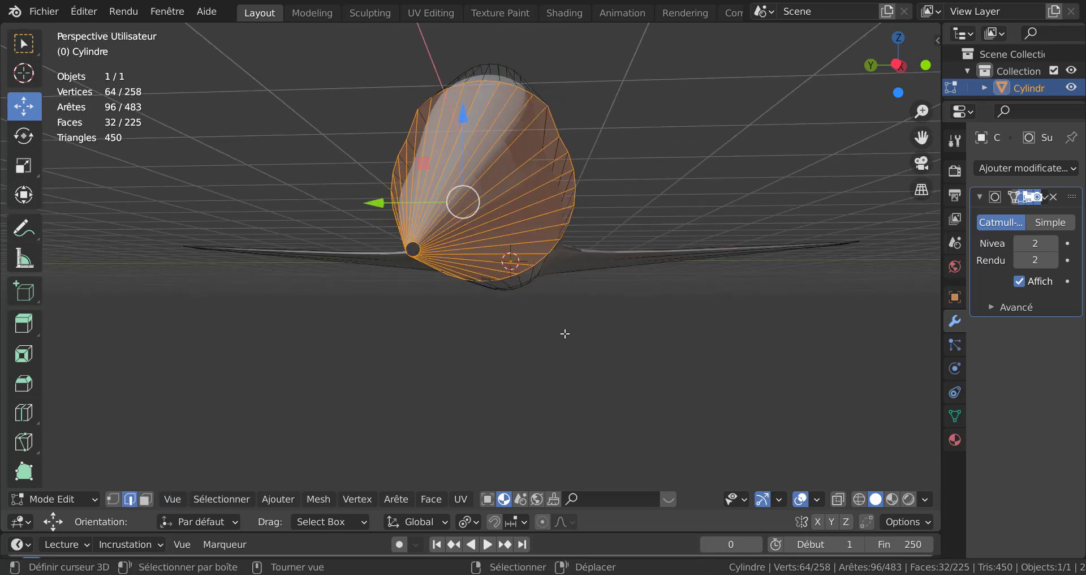
pyautogui.press('KP_1')
pyautogui.press('KP_3')
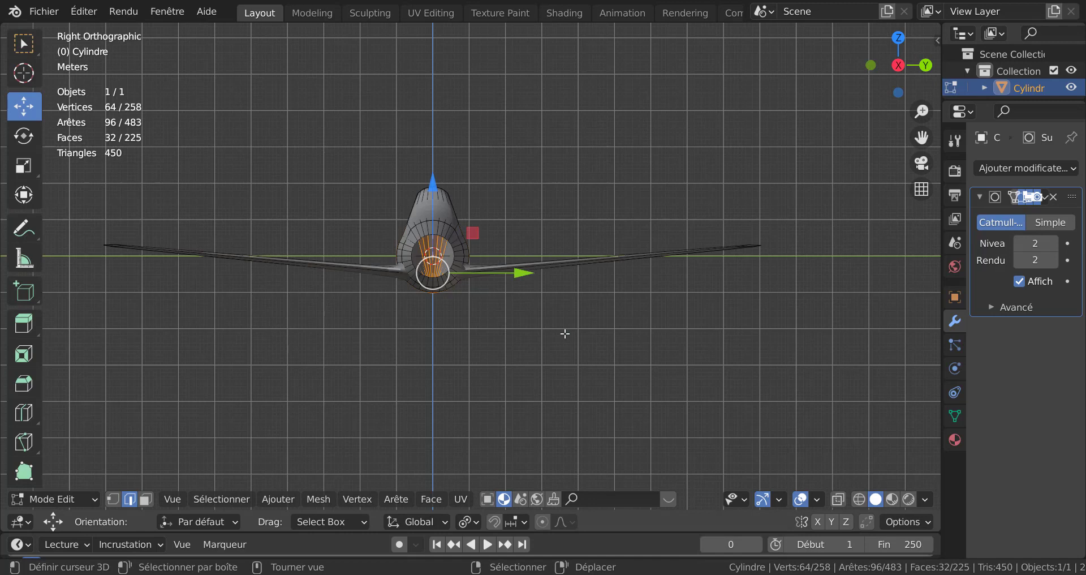
pyautogui.scroll(3, 564, 334)
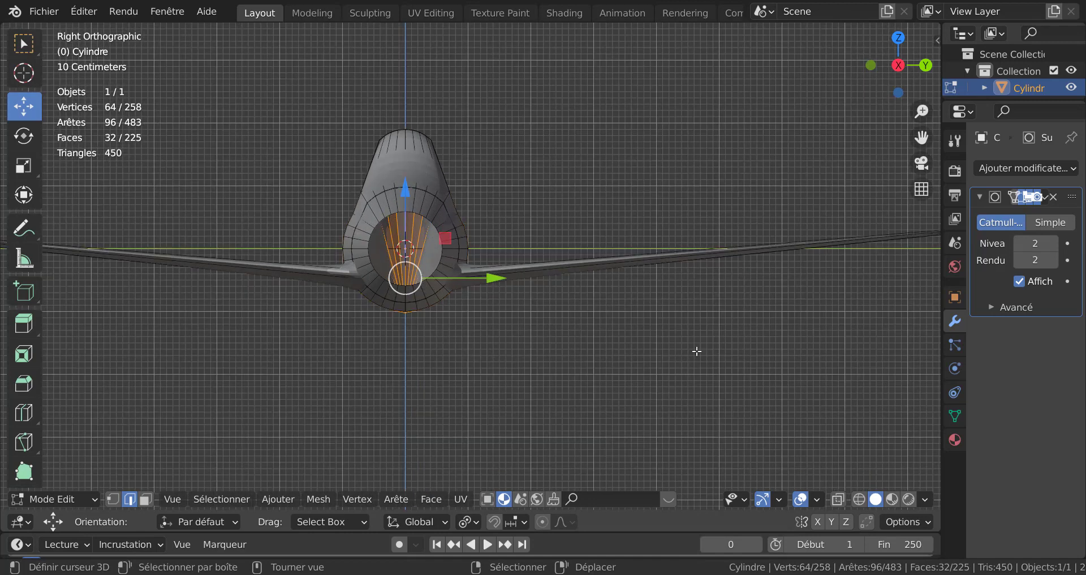
pyautogui.click(1021, 244)
pyautogui.click(1019, 243)
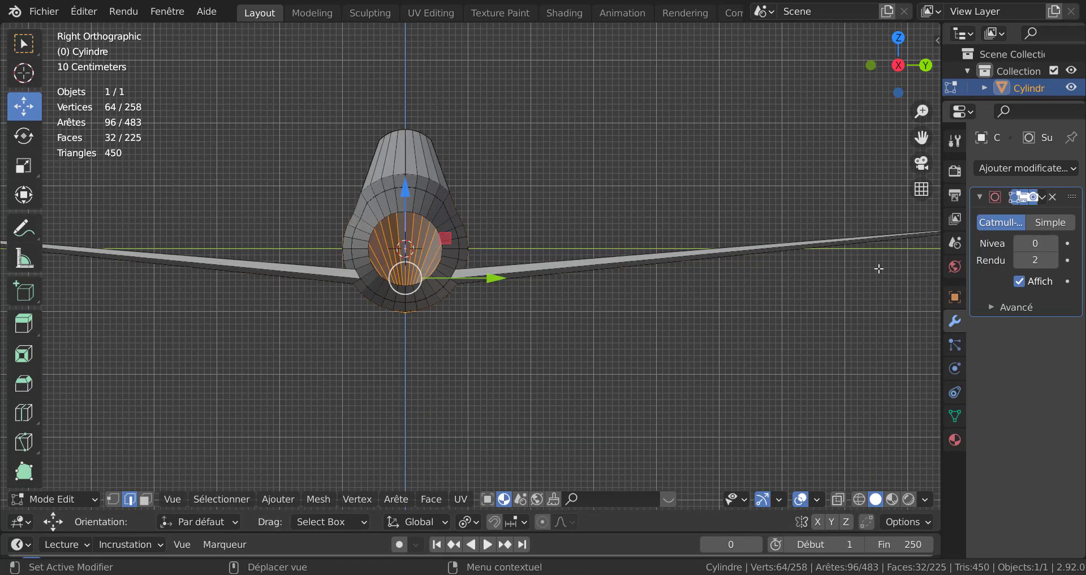
# Step: Select the edges along the fuselage's top and bottom centre line and rip the mesh along them
pyautogui.keyDown('shift'); pyautogui.moveTo(441, 229); pyautogui.dragTo(494, 241, button='middle'); pyautogui.keyUp('shift')
pyautogui.scroll(1, 492, 240)
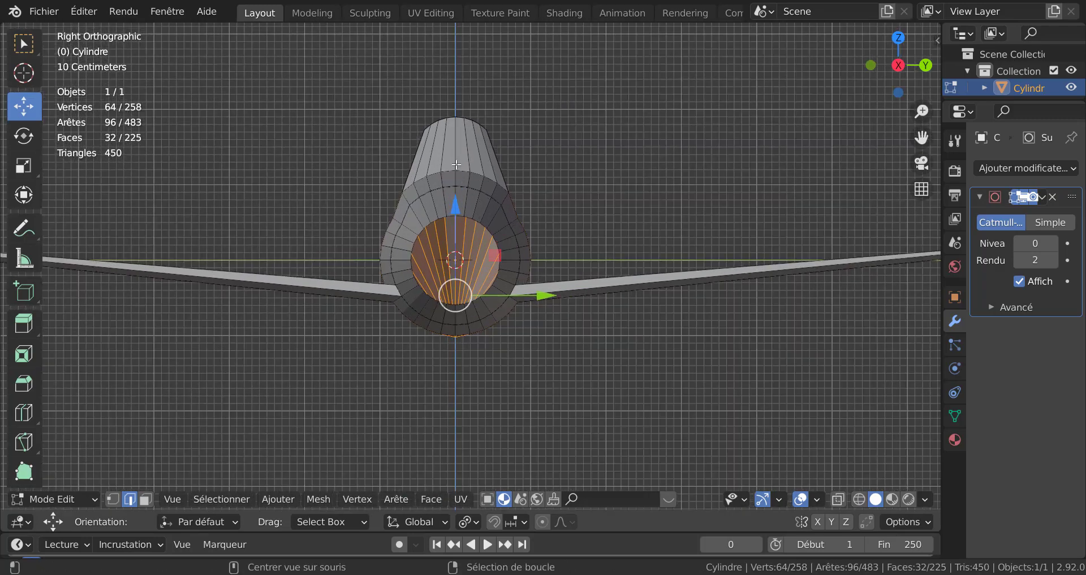
pyautogui.keyDown('alt'); pyautogui.rightClick(456, 160); pyautogui.keyUp('alt')
pyautogui.keyDown('alt'); pyautogui.keyDown('shift'); pyautogui.rightClick(456, 316); pyautogui.keyUp('shift'); pyautogui.keyUp('alt')
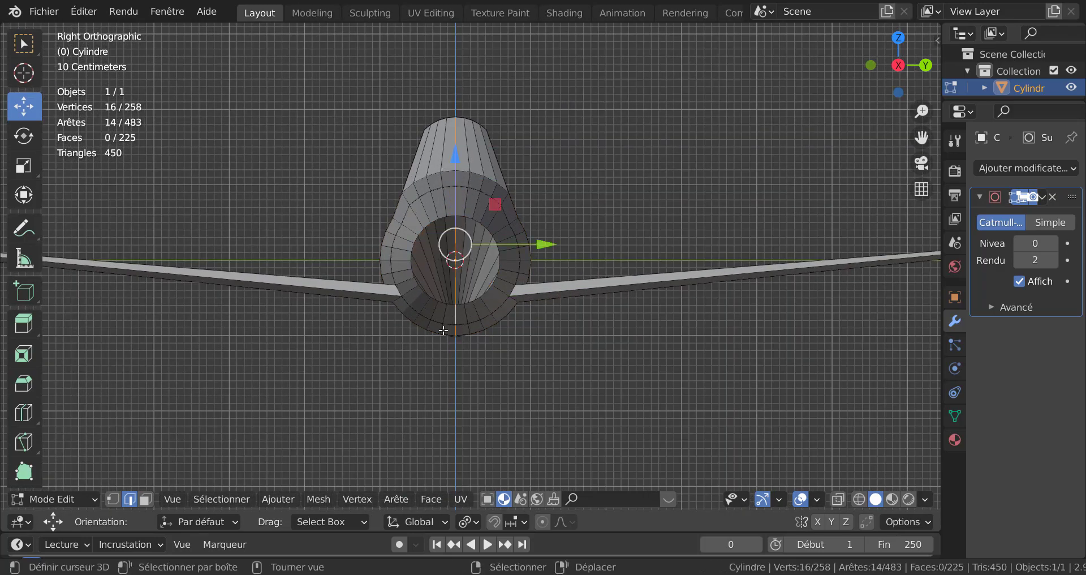
pyautogui.scroll(-5, 447, 339)
pyautogui.moveTo(442, 357); pyautogui.dragTo(824, 355, button='middle')
pyautogui.scroll(-6, 824, 355)
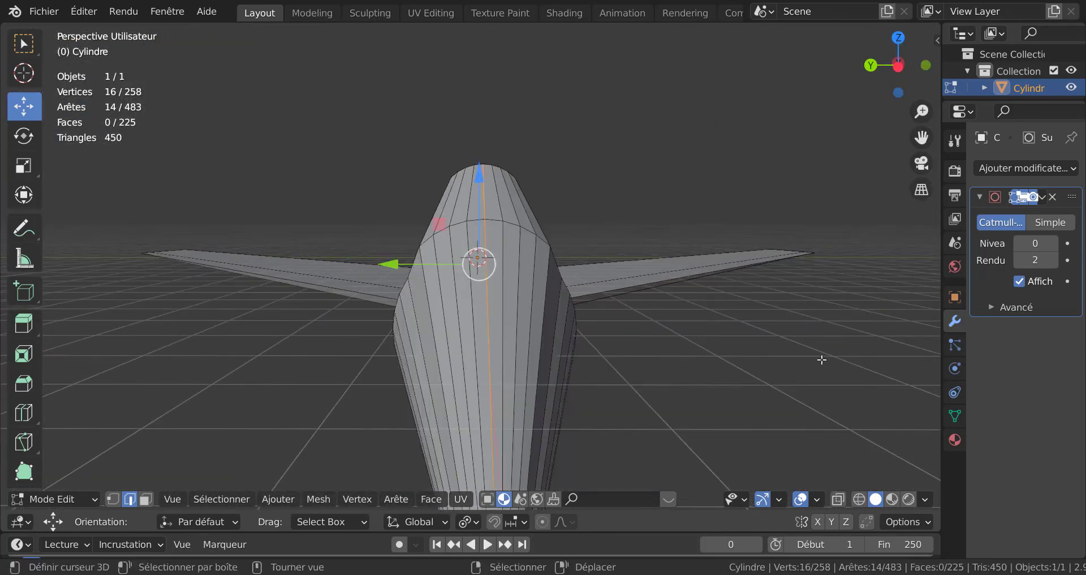
pyautogui.press('v')
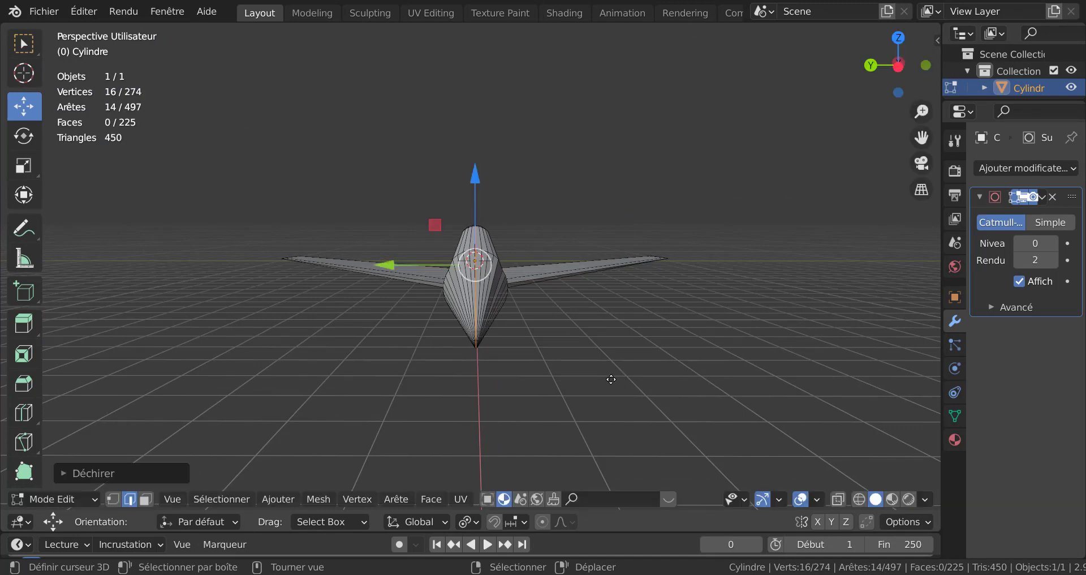
# Step: Raise the Subdivision Surface viewport level to 2 to preview the split mesh
pyautogui.moveTo(578, 349); pyautogui.dragTo(570, 358, button='middle')
pyautogui.click(553, 313)
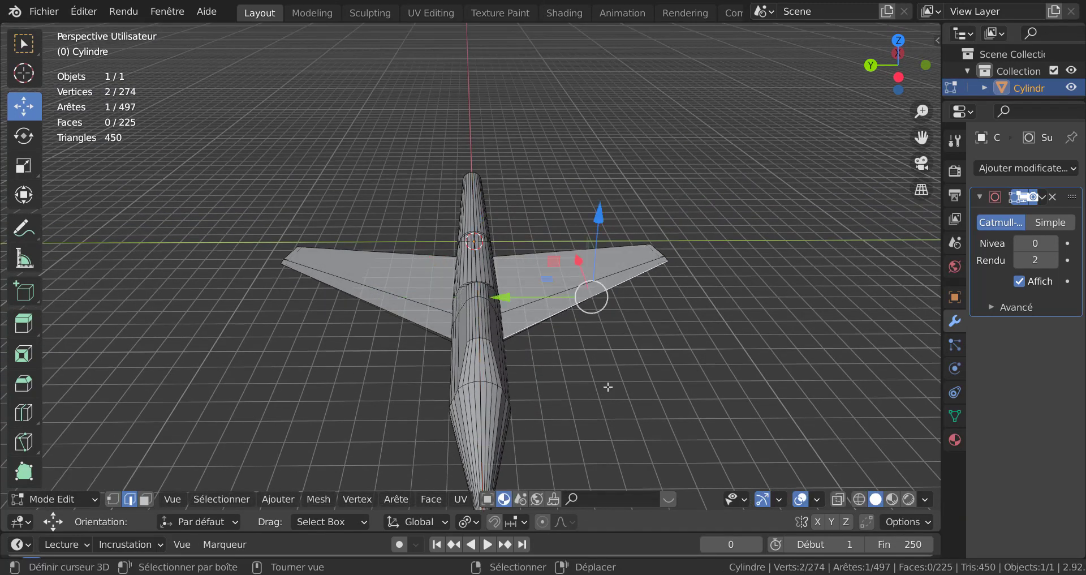
pyautogui.moveTo(650, 192); pyautogui.dragTo(622, 298, button='middle')
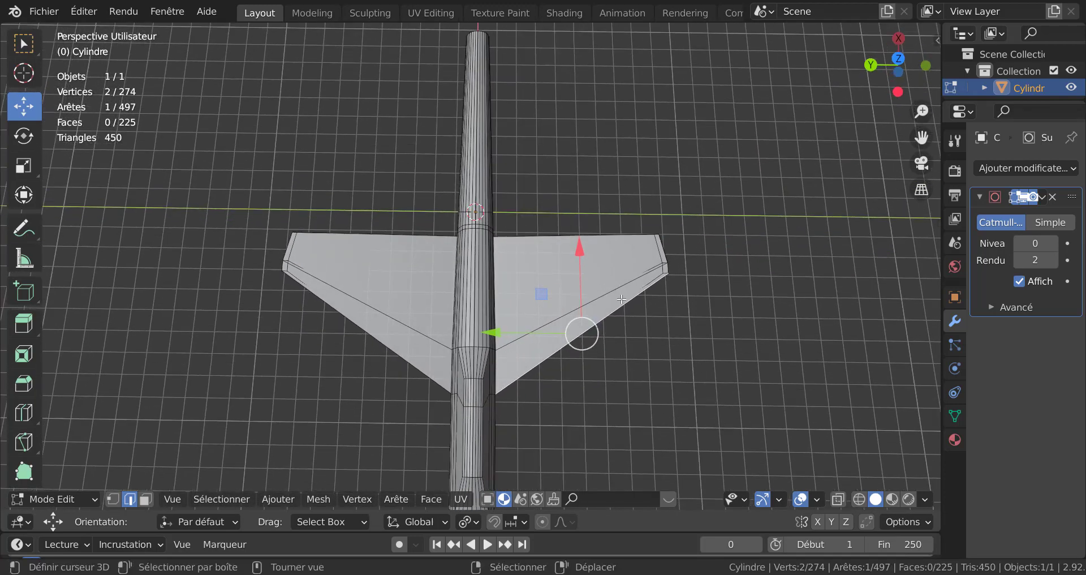
pyautogui.click(1052, 244)
pyautogui.click(1052, 244)
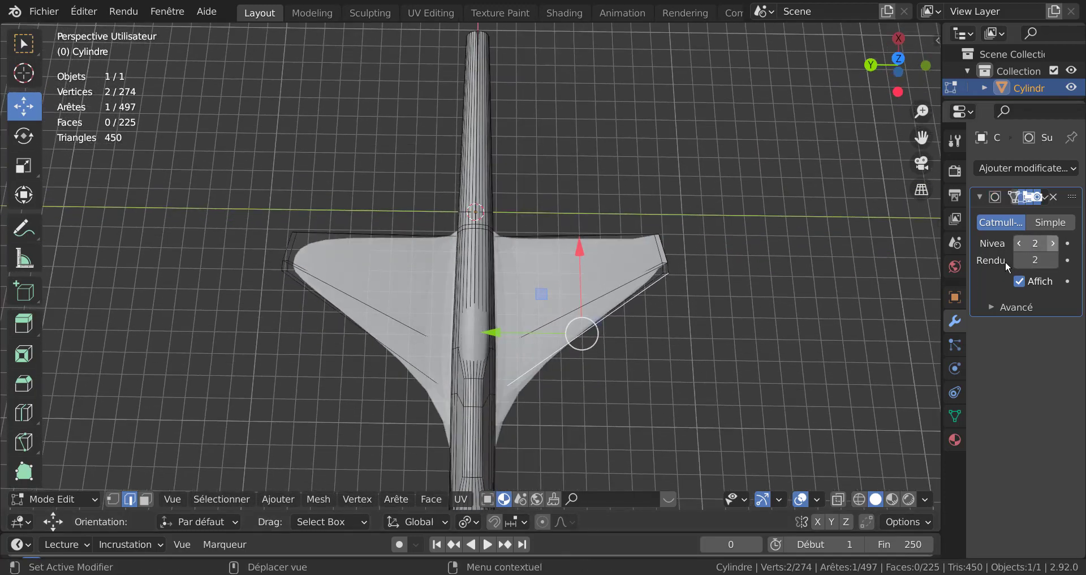
# Step: Select the right half of the aircraft as linked geometry, delete its faces, and set the viewport level to 0
pyautogui.rightClick(623, 285)
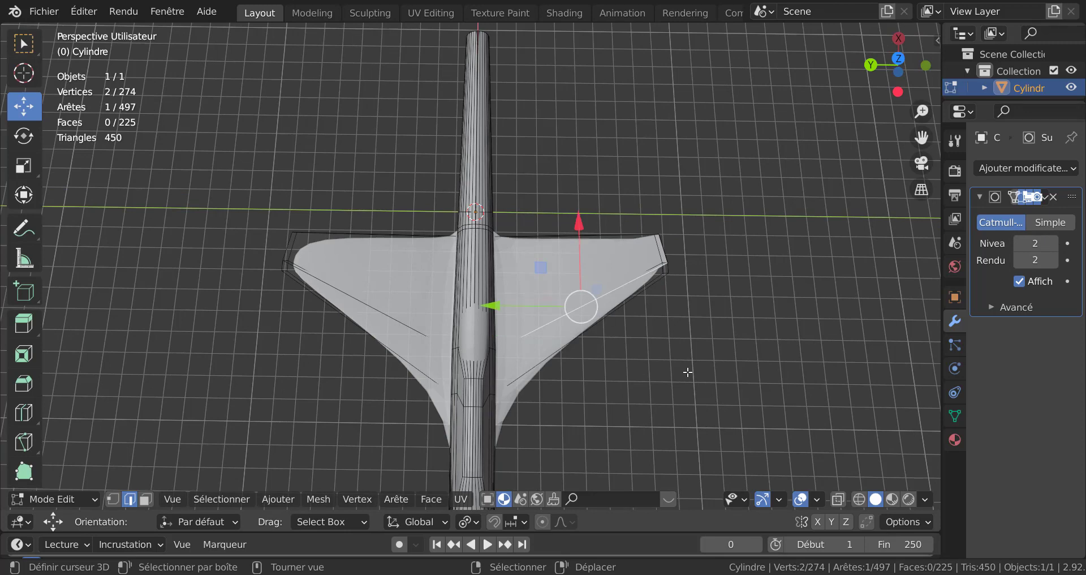
pyautogui.hotkey('ctrl', 'l')
pyautogui.press('x')
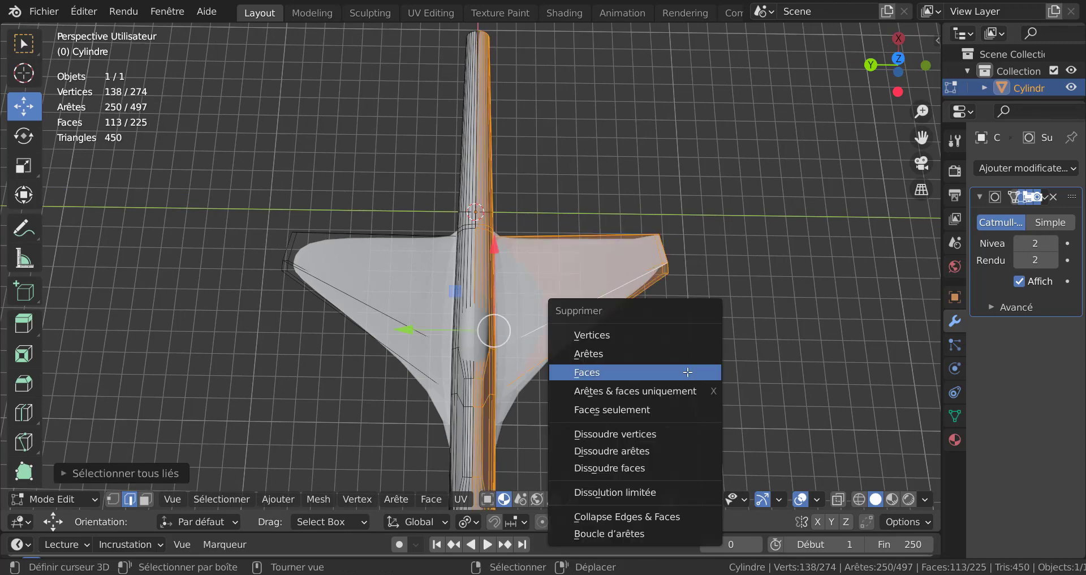
pyautogui.click(634, 335)
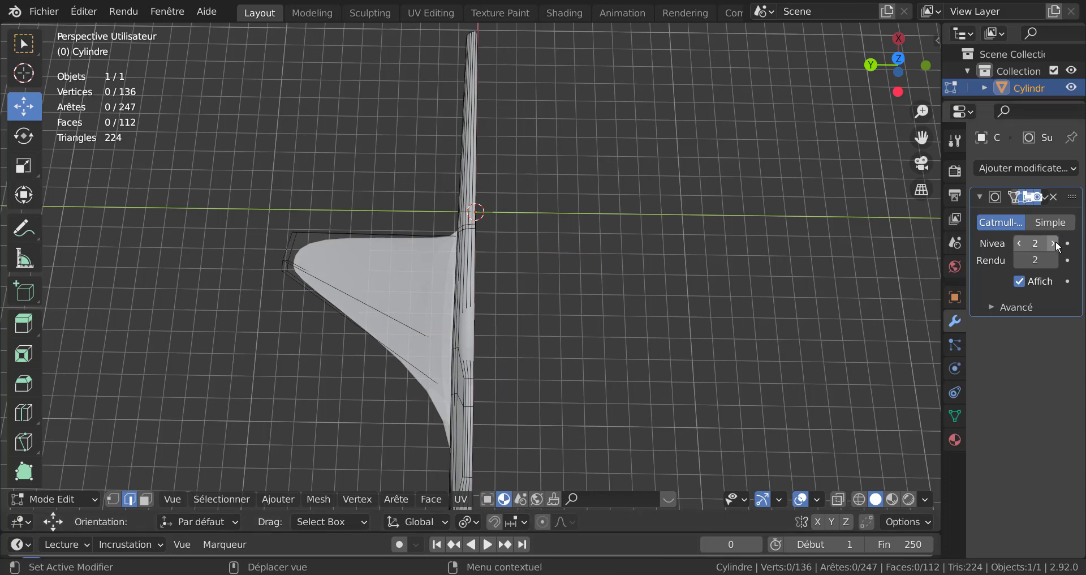
pyautogui.click(1017, 244)
pyautogui.click(1016, 245)
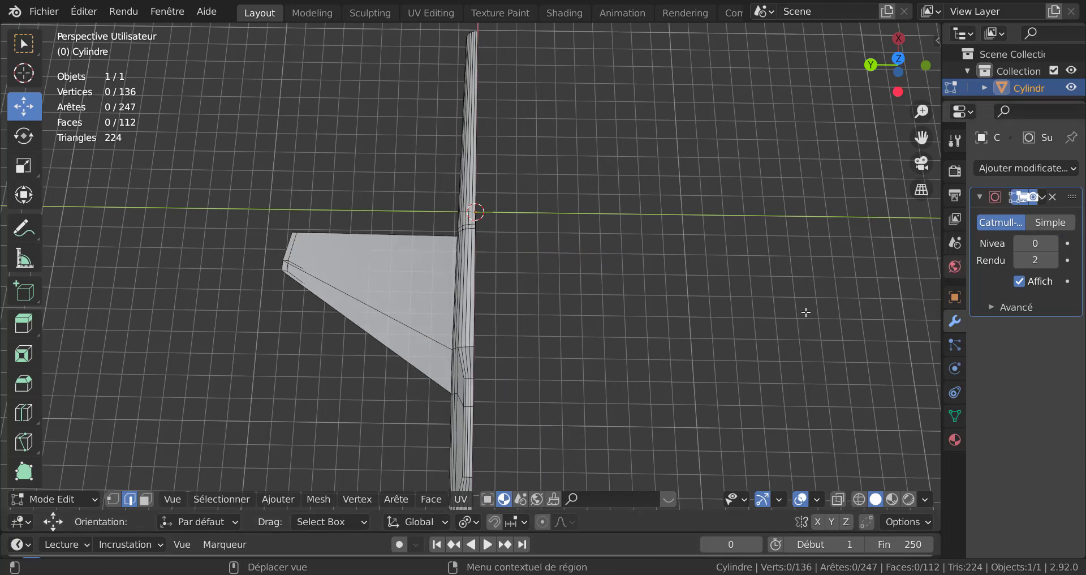
# Step: Add a Mirror modifier to the aircraft and set it to mirror along the Y axis only
pyautogui.scroll(-1, 692, 313)
pyautogui.scroll(-2, 692, 313)
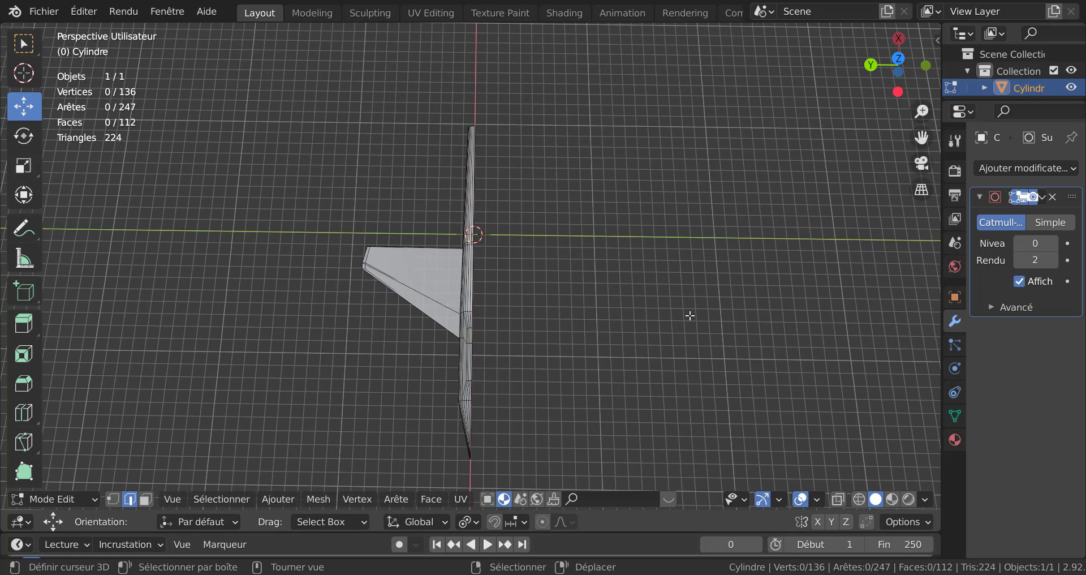
pyautogui.press('KP_7')
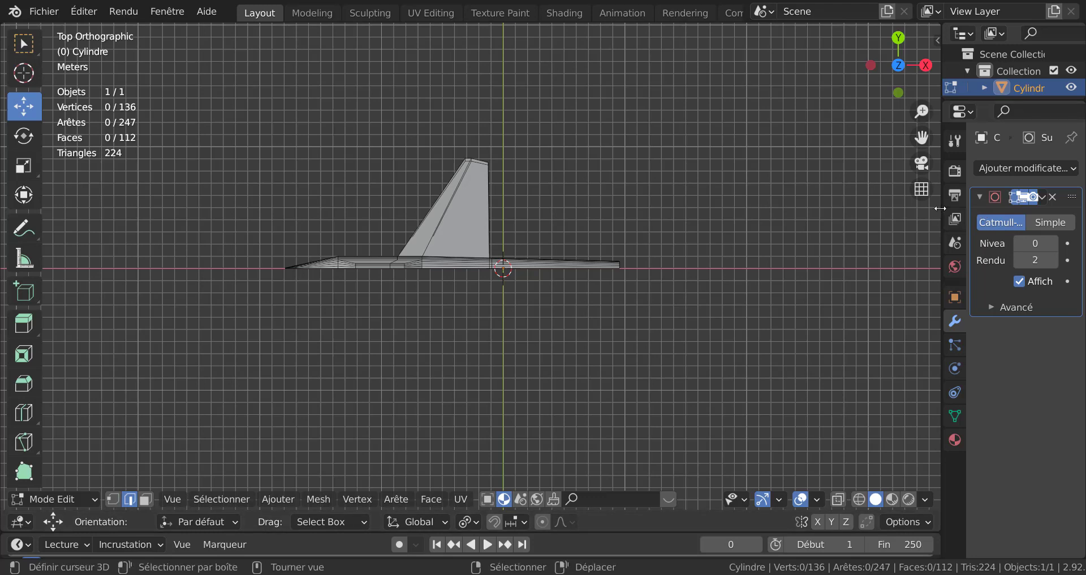
pyautogui.moveTo(942, 210); pyautogui.dragTo(885, 213)
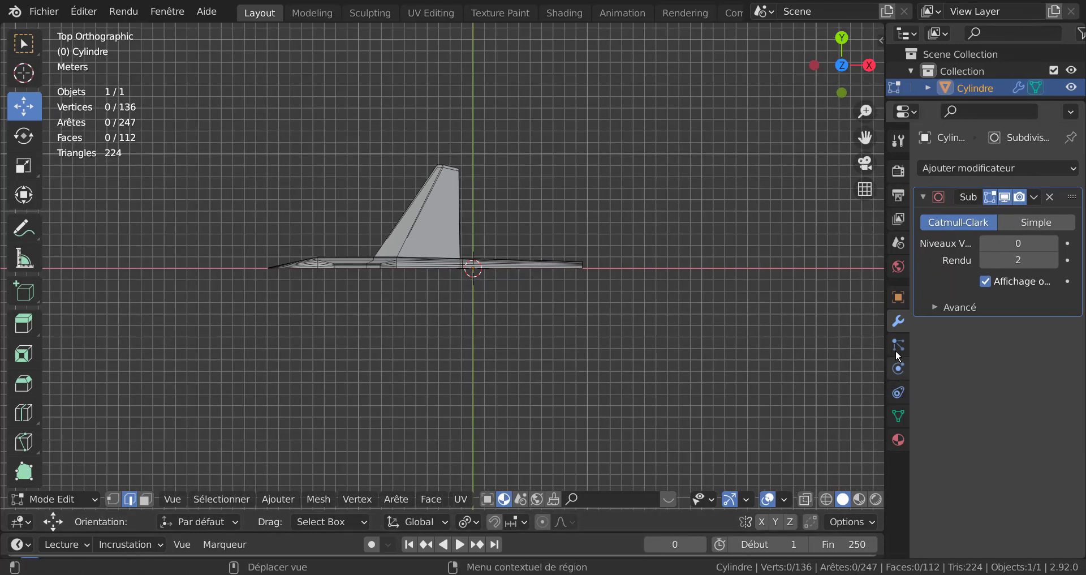
pyautogui.click(994, 167)
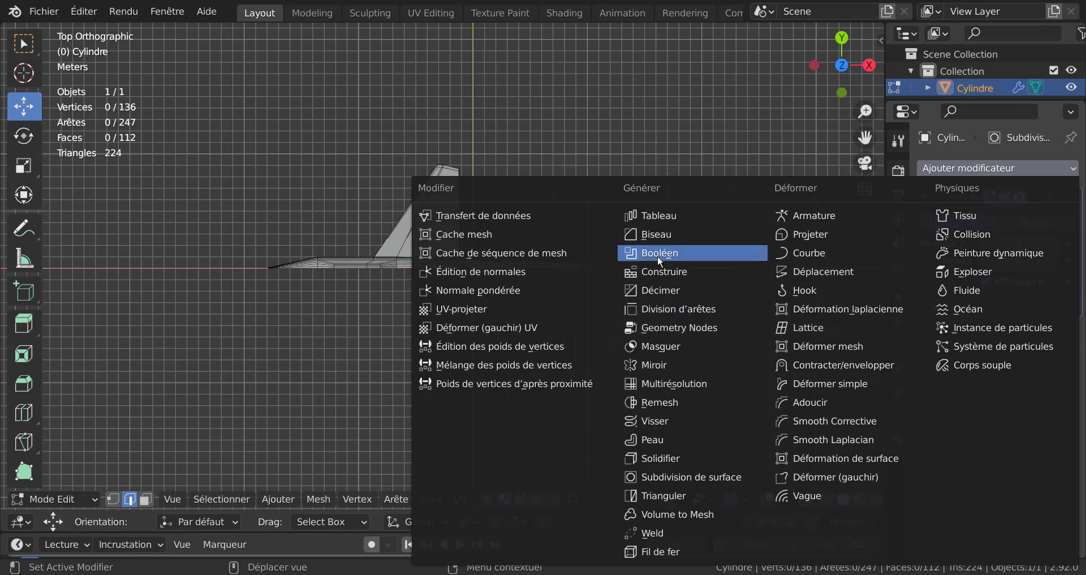
pyautogui.click(655, 365)
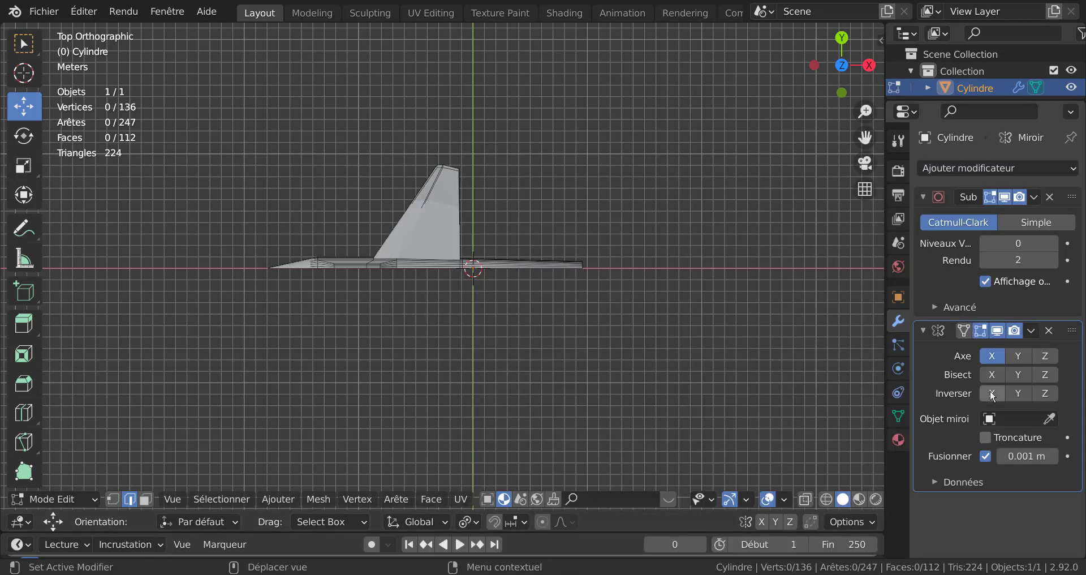
pyautogui.click(992, 359)
pyautogui.click(1020, 358)
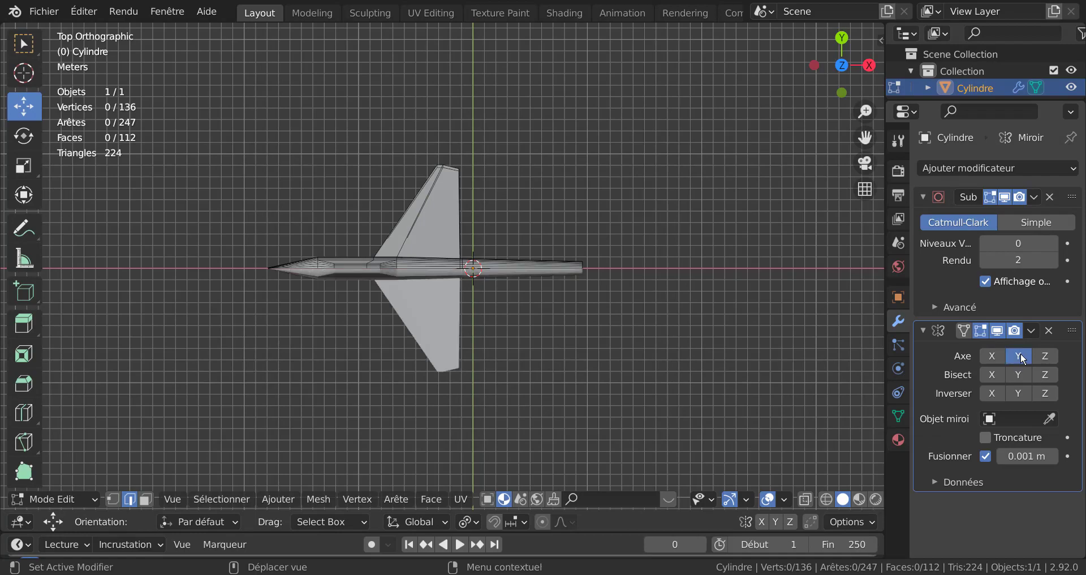
# Step: Enable clipping on the Mirror modifier
pyautogui.moveTo(472, 381); pyautogui.dragTo(628, 334, button='middle')
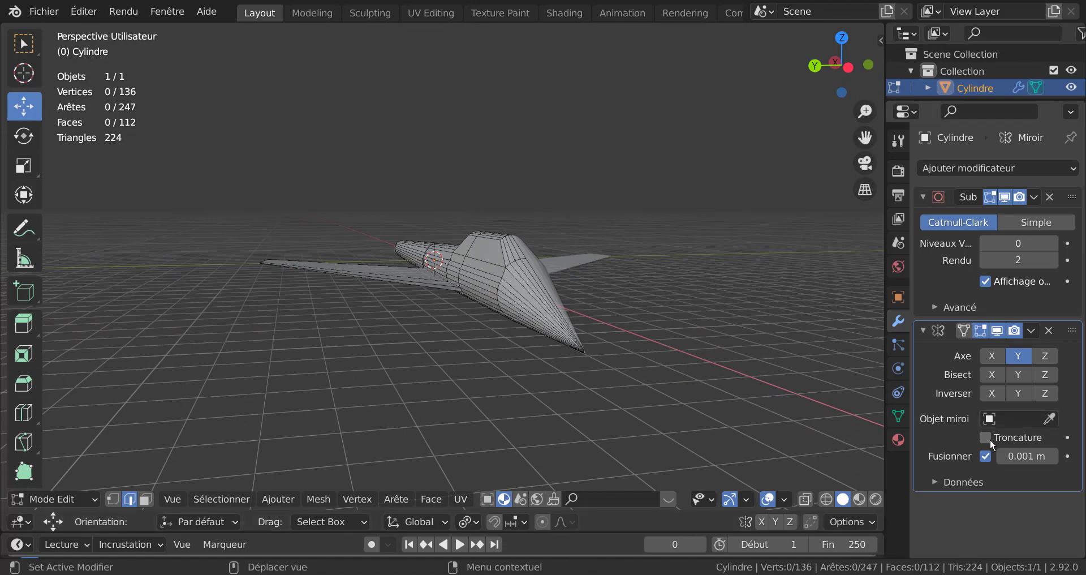
pyautogui.click(986, 437)
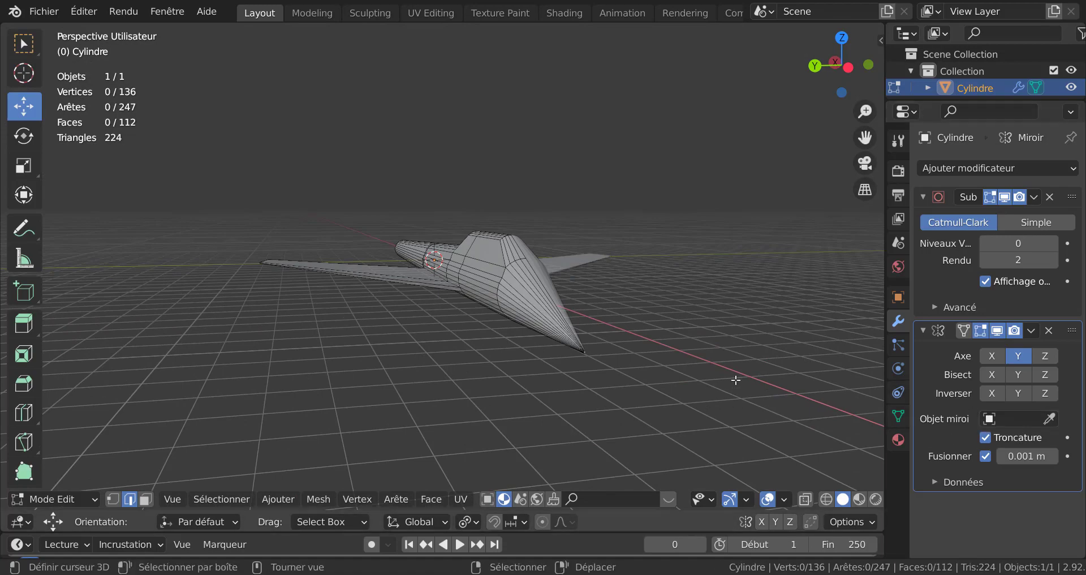
pyautogui.moveTo(735, 381); pyautogui.dragTo(553, 405, button='middle')
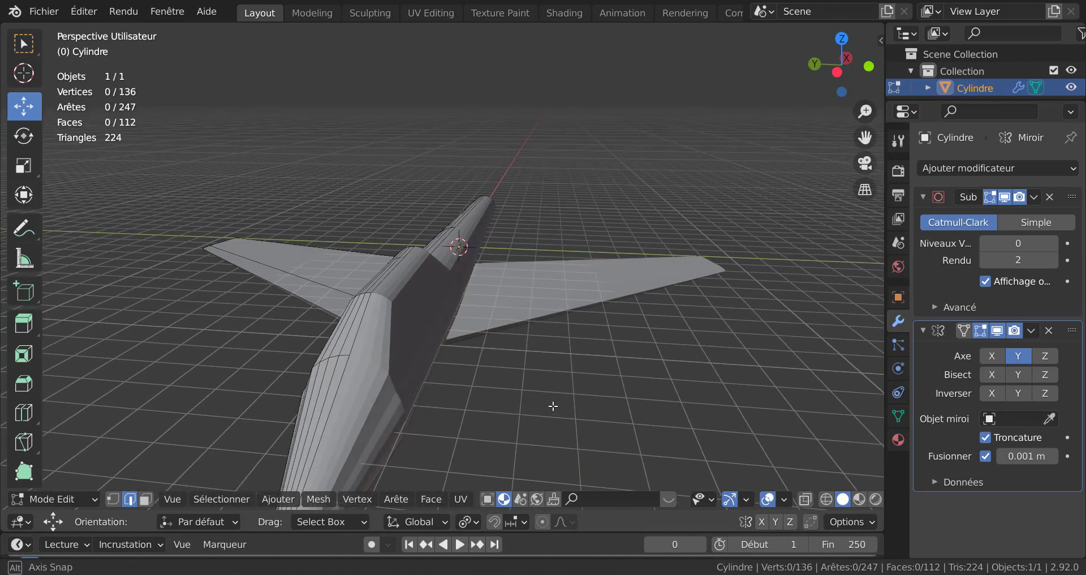
pyautogui.scroll(2, 471, 397)
pyautogui.moveTo(478, 394); pyautogui.dragTo(499, 390, button='middle')
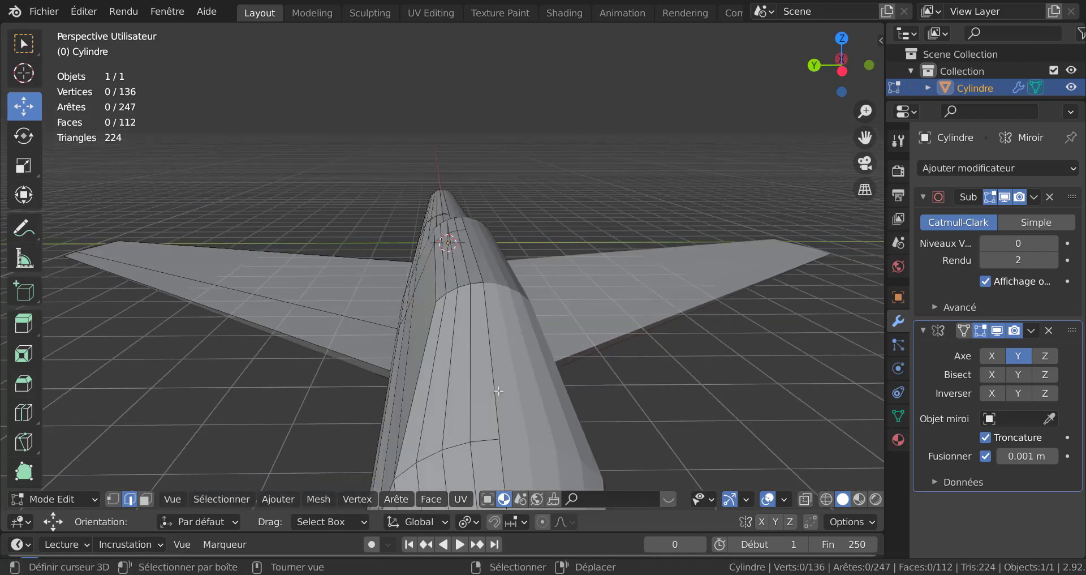
# Step: Move the Mirror modifier above the Subdivision Surface modifier and apply it
pyautogui.press('Tab')
pyautogui.scroll(-2, 562, 389)
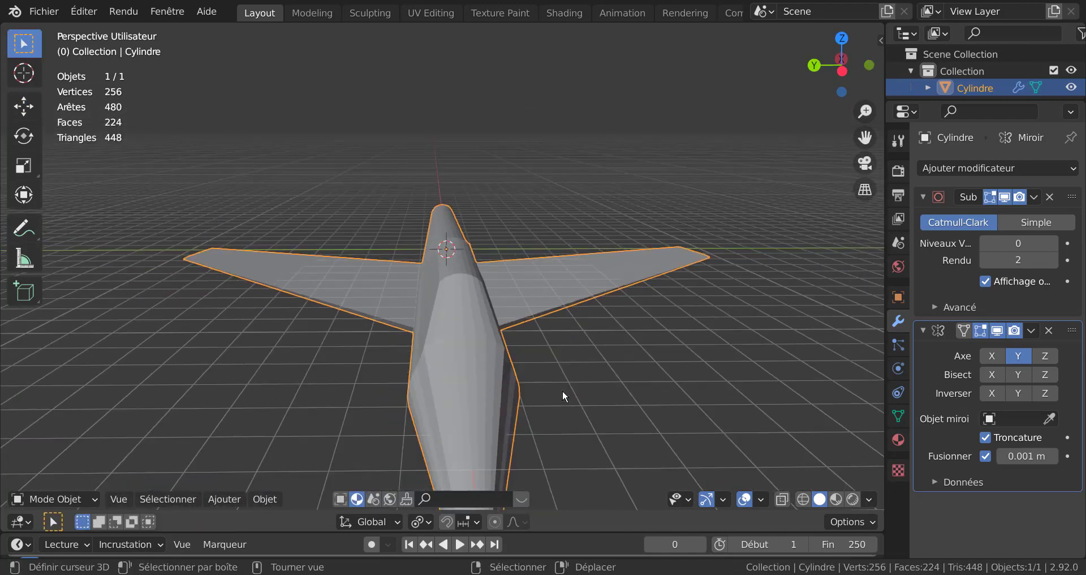
pyautogui.press('Tab')
pyautogui.moveTo(570, 390); pyautogui.dragTo(656, 337, button='middle')
pyautogui.press('Tab')
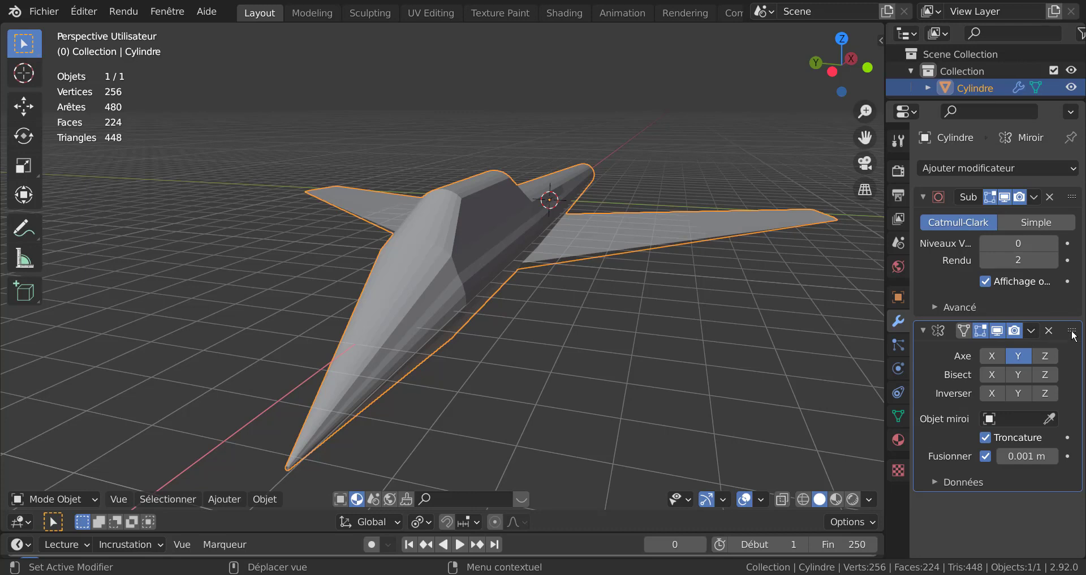
pyautogui.moveTo(1073, 333); pyautogui.dragTo(1072, 198)
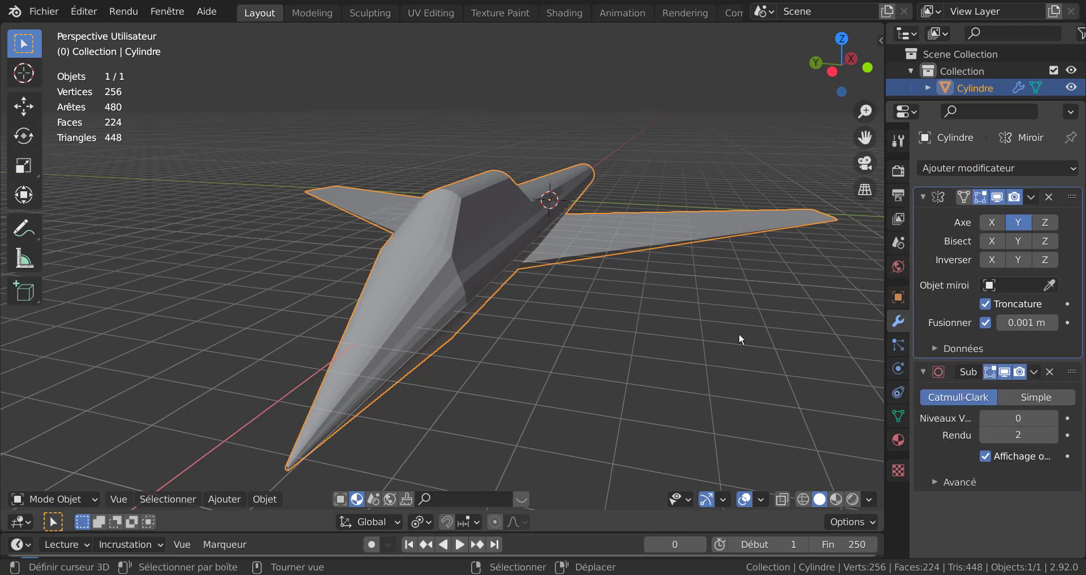
pyautogui.click(1032, 198)
pyautogui.click(959, 216)
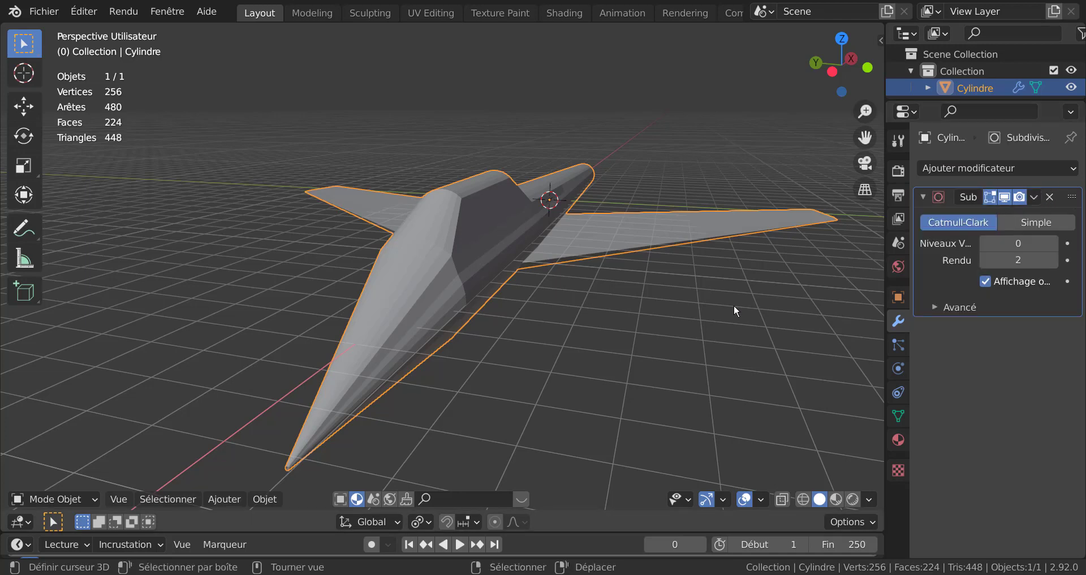
pyautogui.press('Tab')
pyautogui.scroll(3, 440, 285)
pyautogui.moveTo(440, 286); pyautogui.dragTo(532, 321, button='middle')
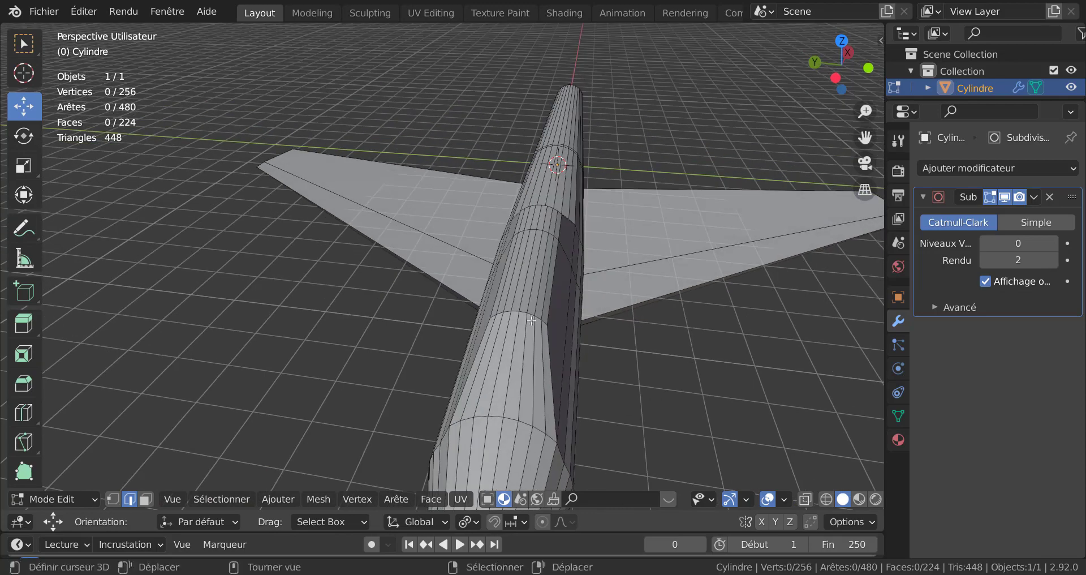
pyautogui.rightClick(521, 311)
pyautogui.press('g')
pyautogui.rightClick(522, 312)
pyautogui.press('Tab')
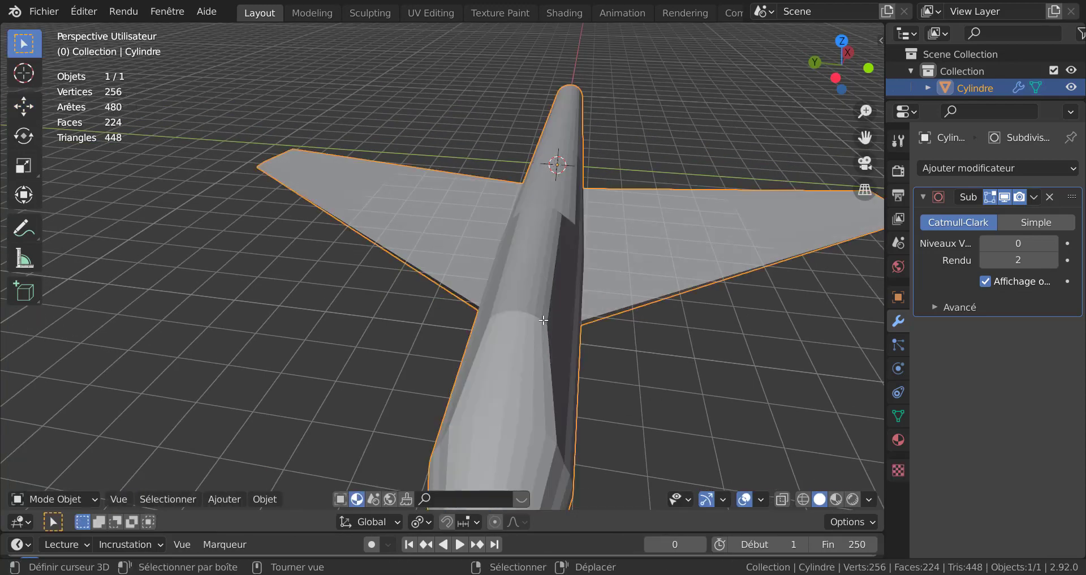
# Step: Set the Subdivision Surface viewport level to 2 and apply smooth shading to the object
pyautogui.scroll(-2, 553, 334)
pyautogui.moveTo(554, 338); pyautogui.dragTo(888, 314, button='middle')
pyautogui.click(1054, 243)
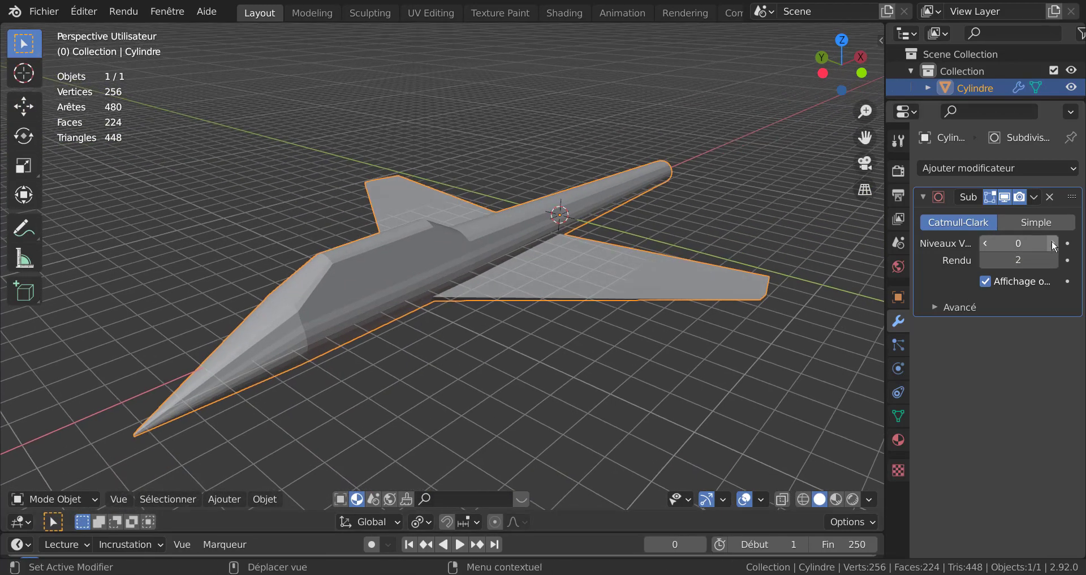
pyautogui.click(1054, 243)
pyautogui.moveTo(657, 321); pyautogui.dragTo(677, 315, button='middle')
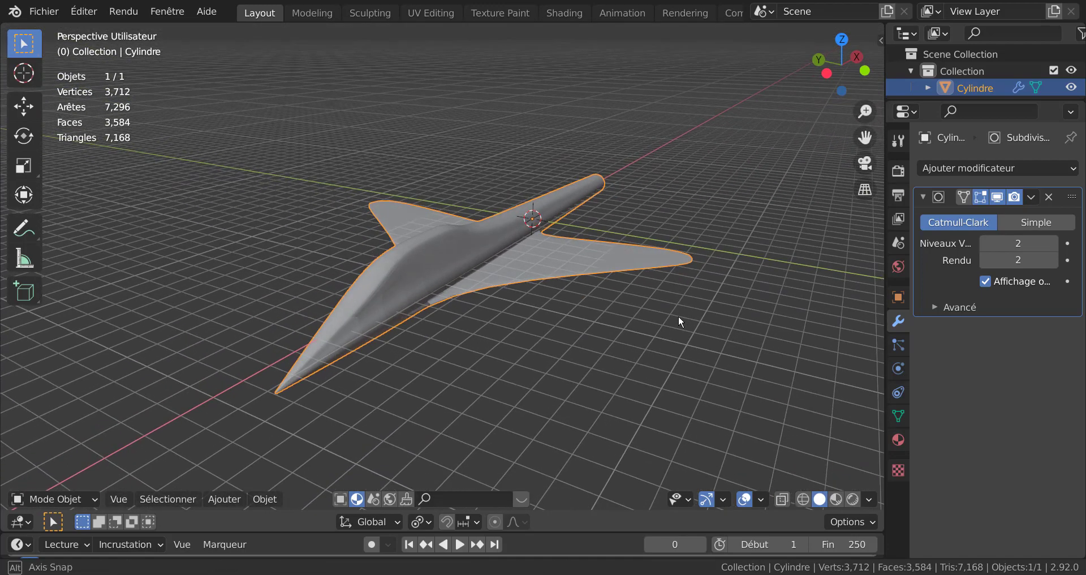
pyautogui.click(252, 499)
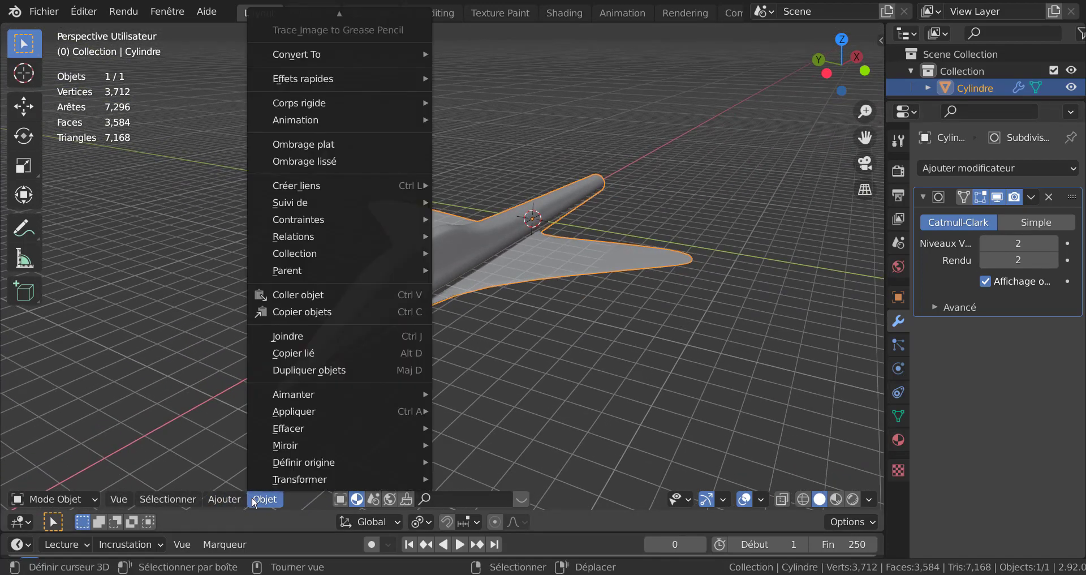
pyautogui.click(316, 161)
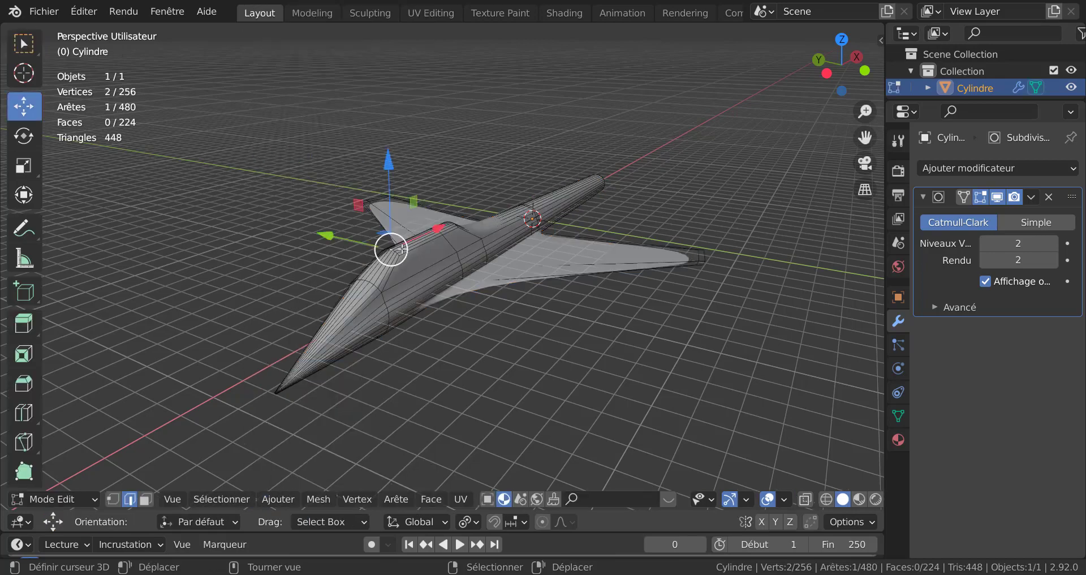
# Step: Select all geometry in Edit Mode and turn on the Face Orientation display
pyautogui.press('Tab')
pyautogui.moveTo(432, 258)
pyautogui.mouseDown(button='middle')
pyautogui.moveTo(429, 342)
pyautogui.moveTo(412, 393)
pyautogui.moveTo(317, 355)
pyautogui.moveTo(315, 259)
pyautogui.moveTo(351, 195)
pyautogui.mouseUp(button='middle')
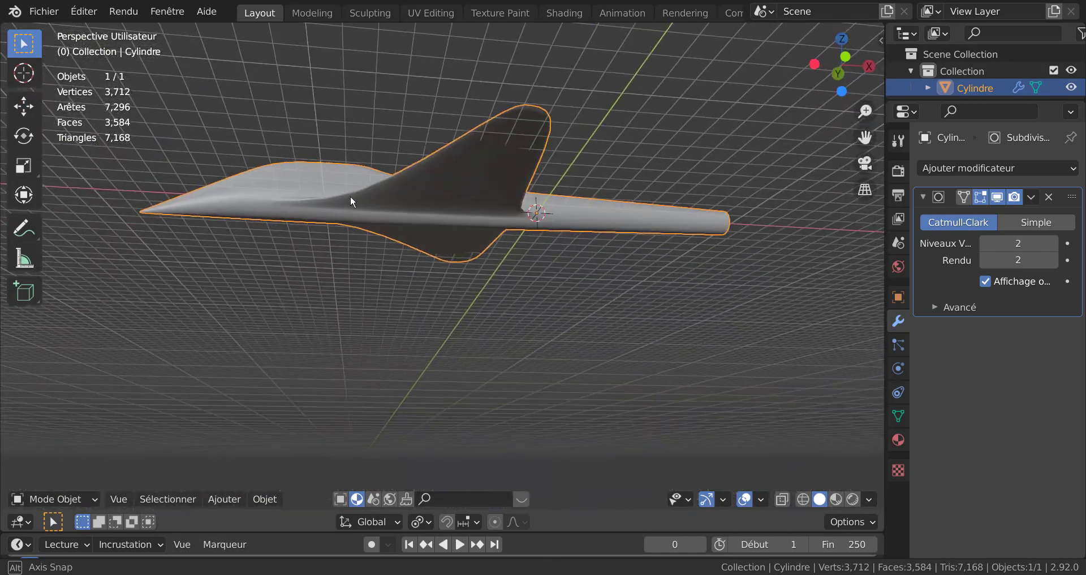
pyautogui.press('Tab')
pyautogui.moveTo(503, 187); pyautogui.dragTo(545, 264, button='middle')
pyautogui.press('Tab')
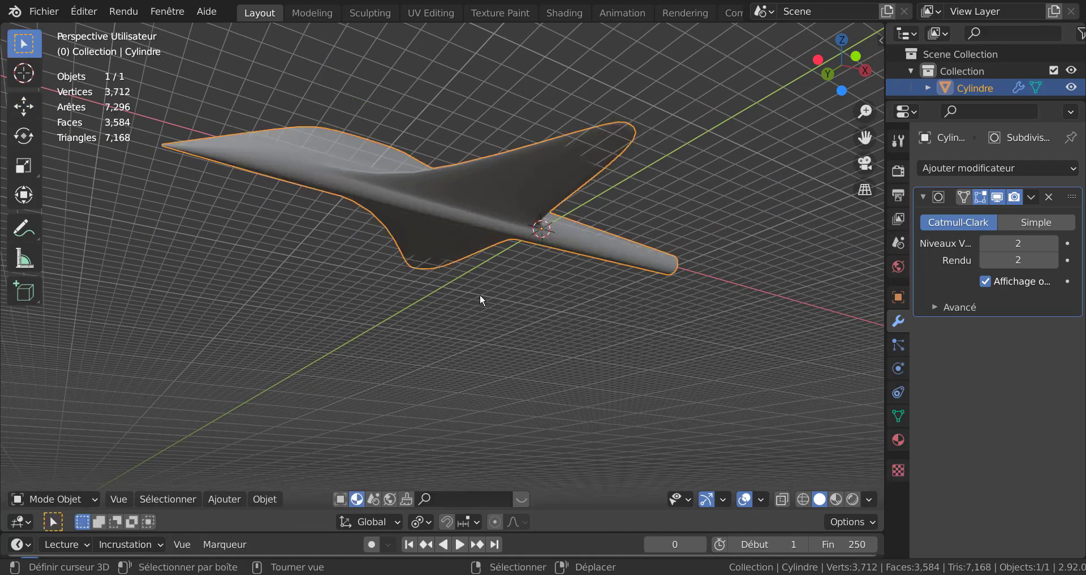
pyautogui.moveTo(482, 300)
pyautogui.mouseDown(button='middle')
pyautogui.moveTo(504, 392)
pyautogui.moveTo(484, 310)
pyautogui.mouseUp(button='middle')
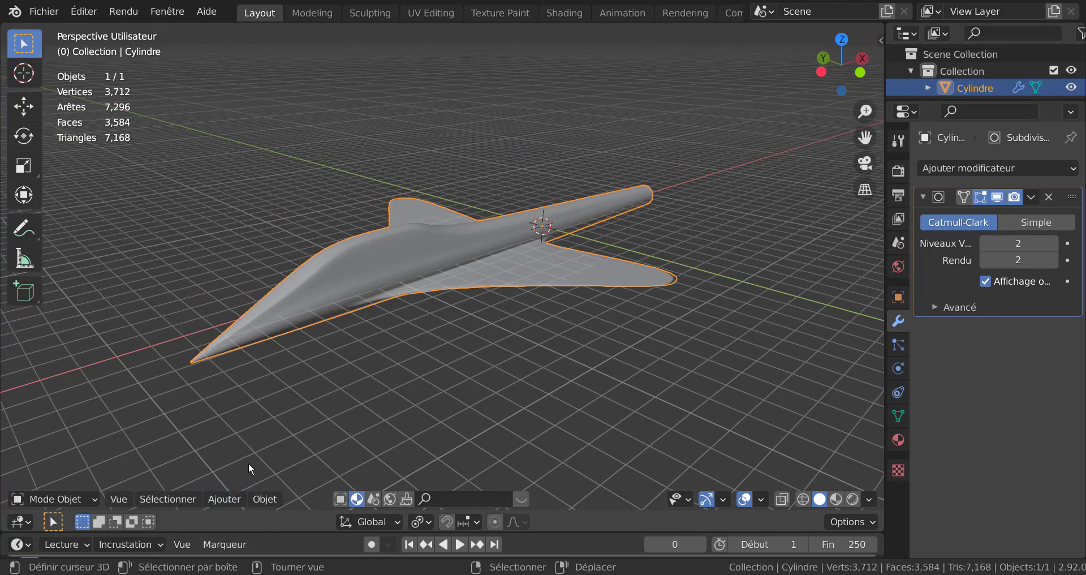
pyautogui.press('q')
pyautogui.press('Tab')
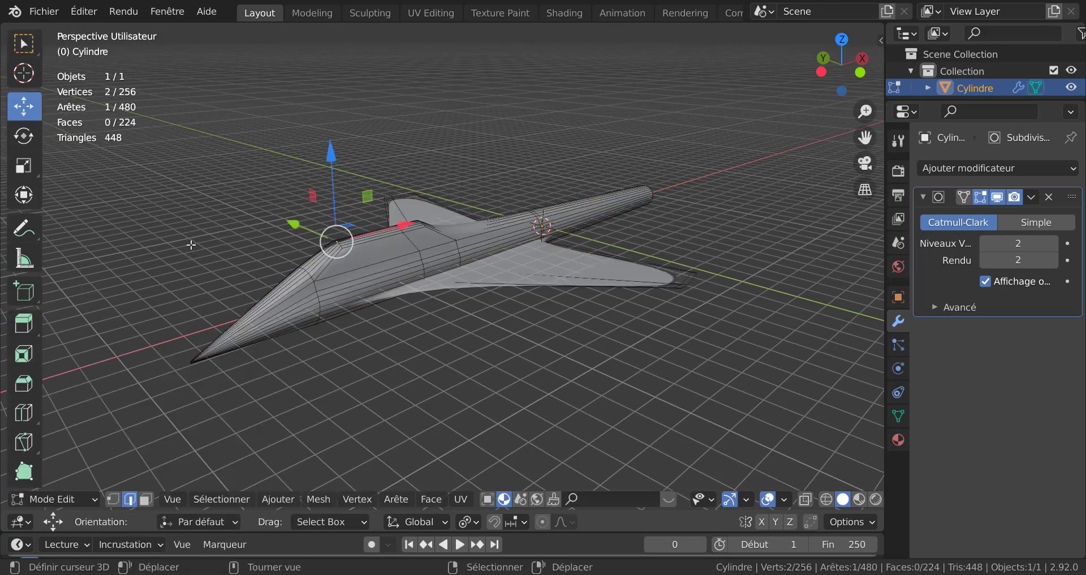
pyautogui.press('a')
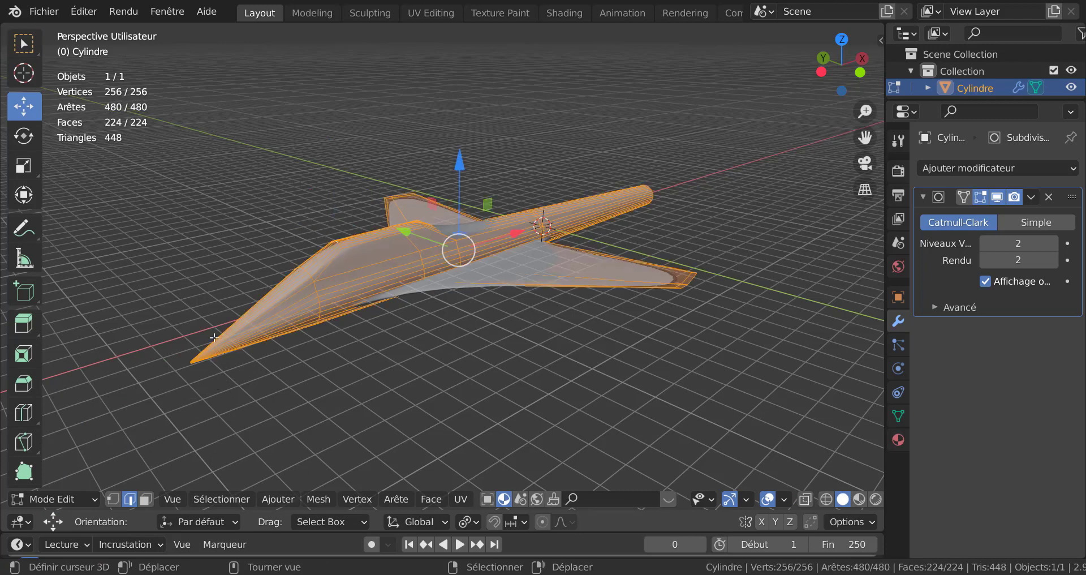
pyautogui.press('q')
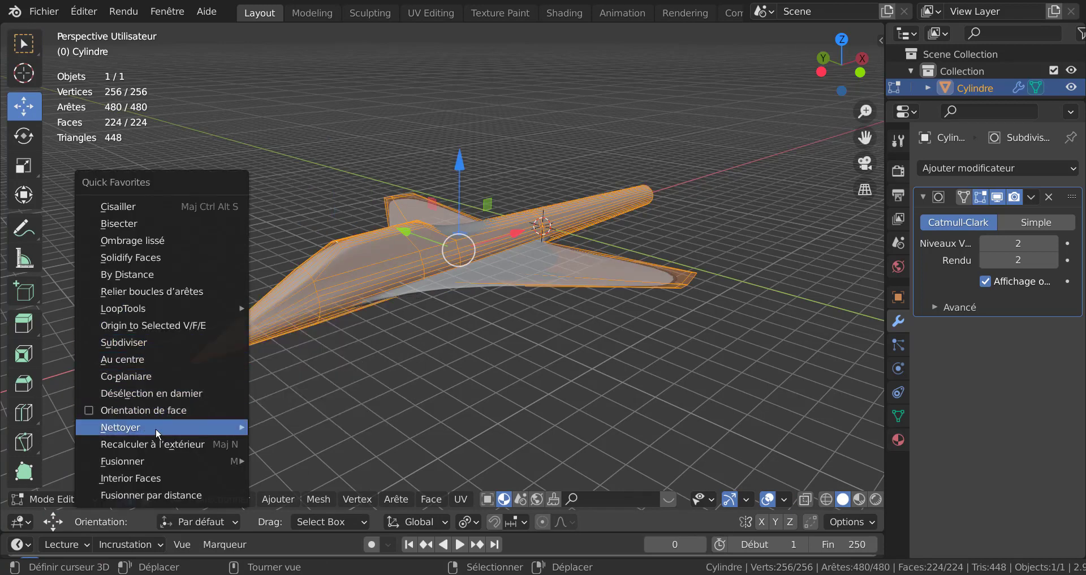
pyautogui.click(136, 411)
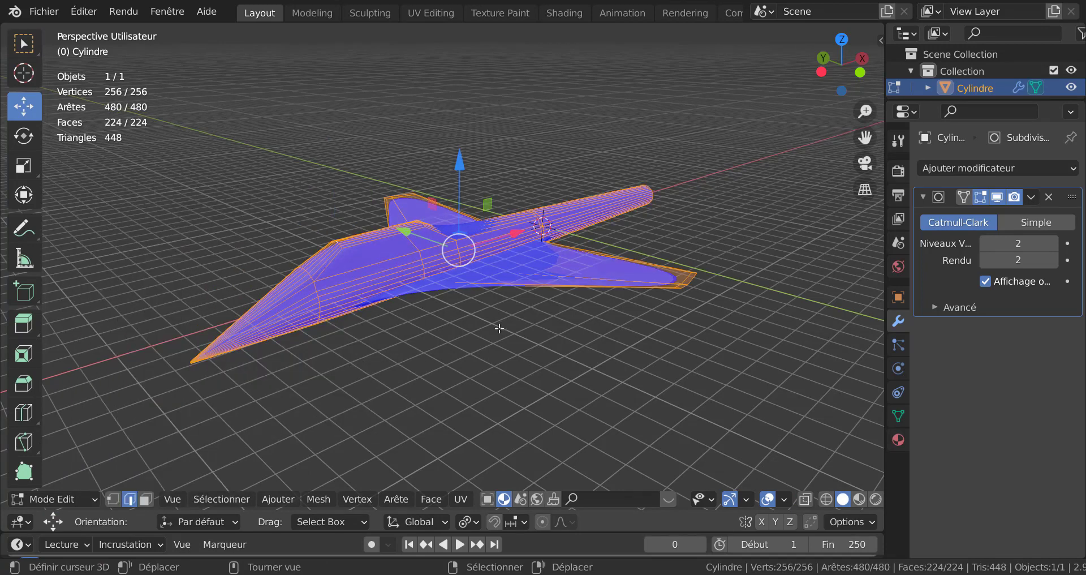
# Step: Insert an edge loop near the tip of each wing with Loop Cut
pyautogui.moveTo(498, 351); pyautogui.dragTo(323, 420, button='middle')
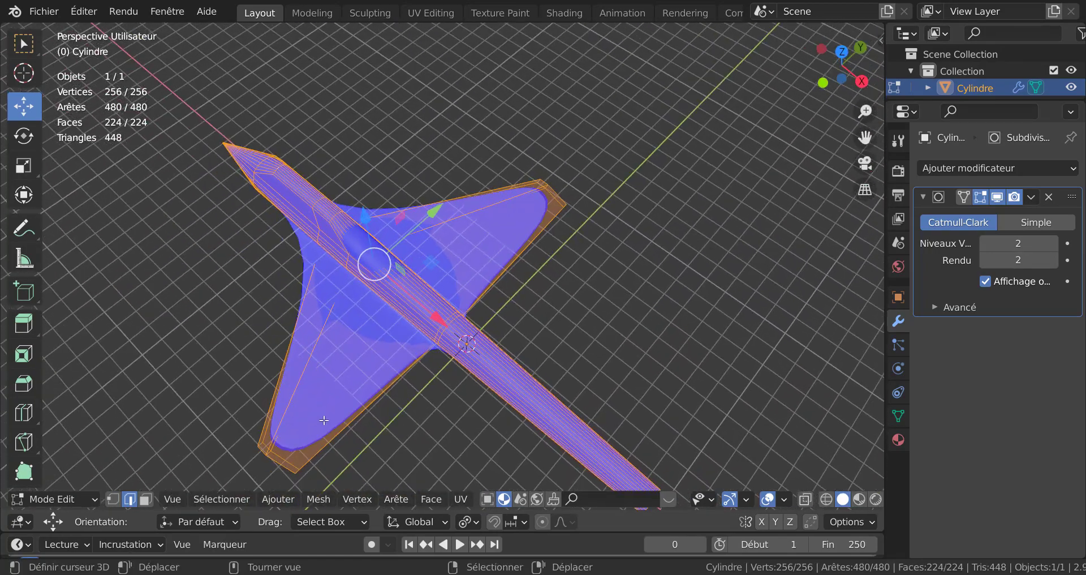
pyautogui.press('r')
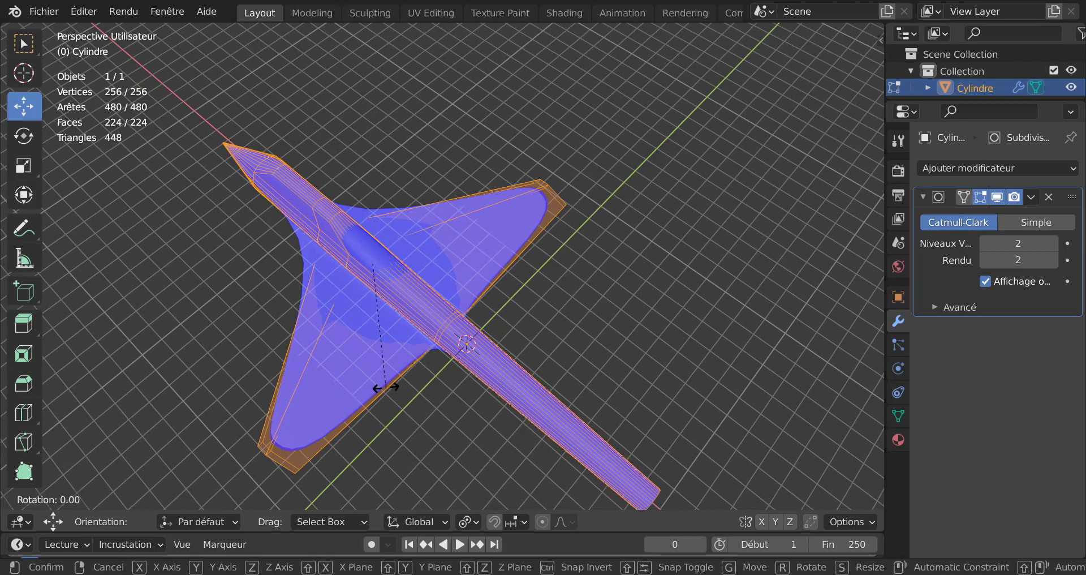
pyautogui.press('Escape')
pyautogui.hotkey('ctrl', 'r')
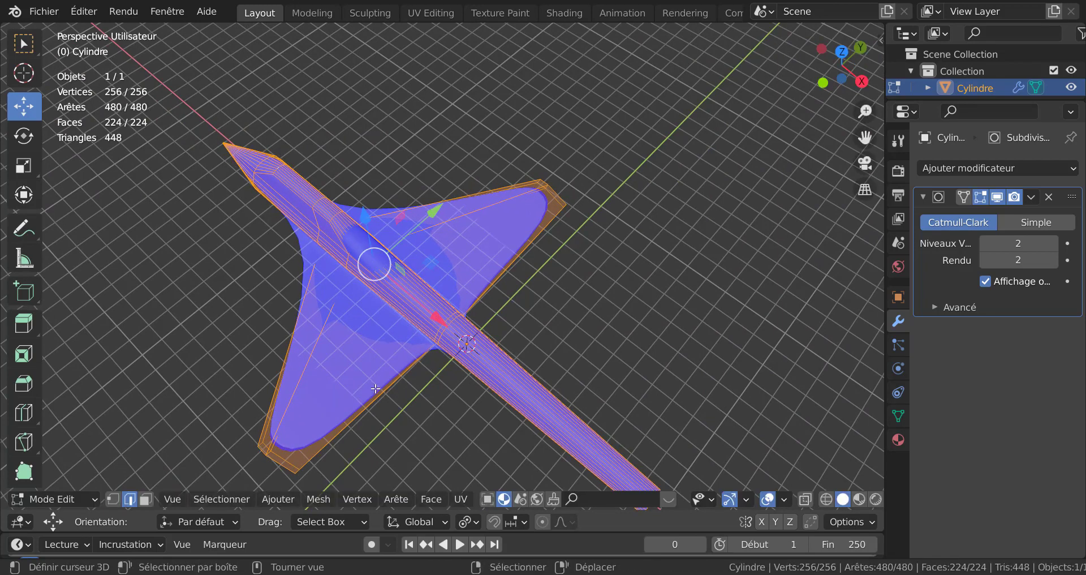
pyautogui.click(375, 389)
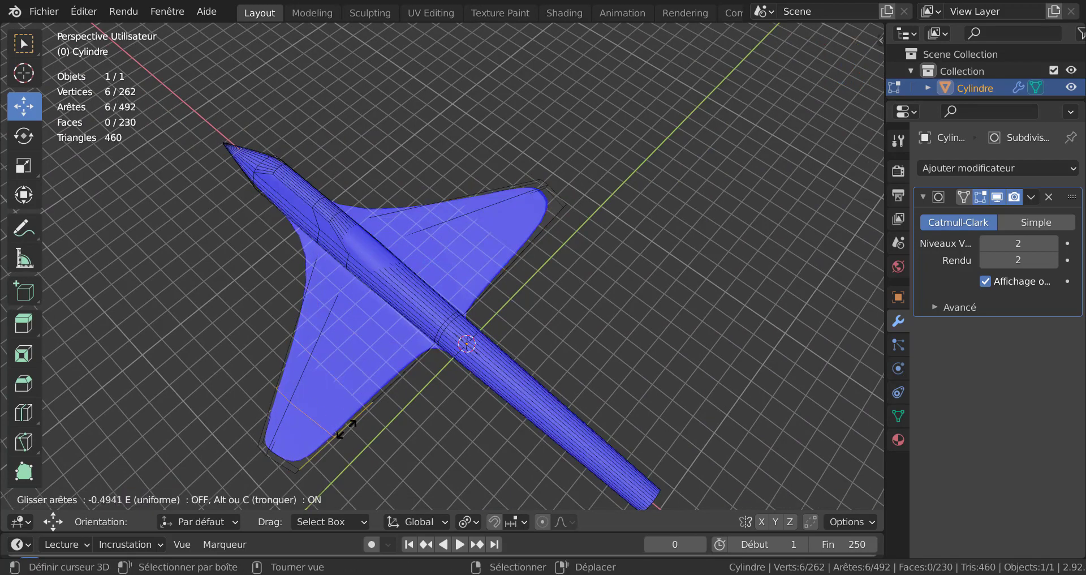
pyautogui.click(324, 456)
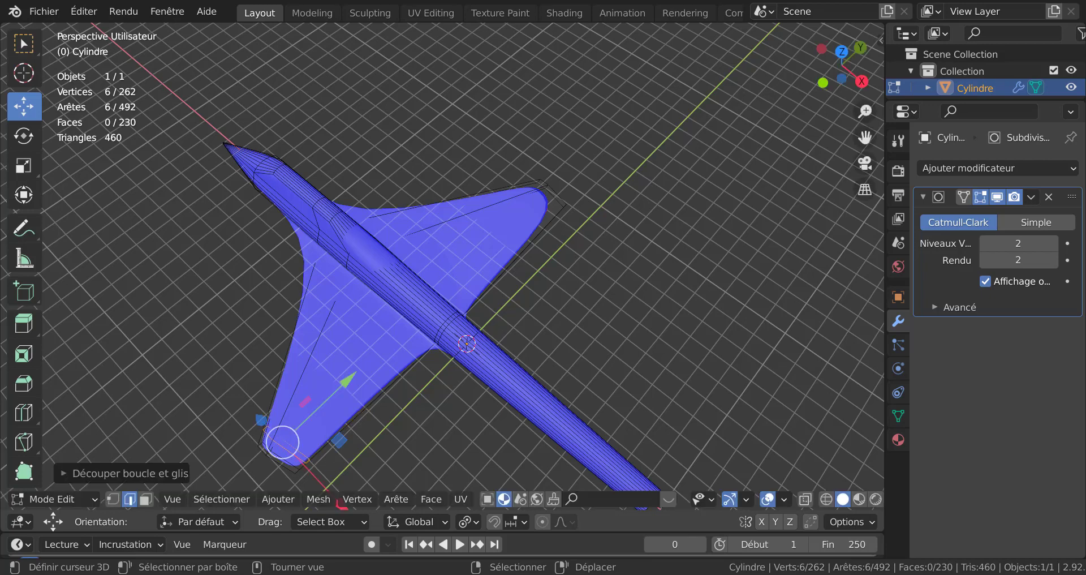
pyautogui.press('ctrl')
pyautogui.hotkey('ctrl', 'r')
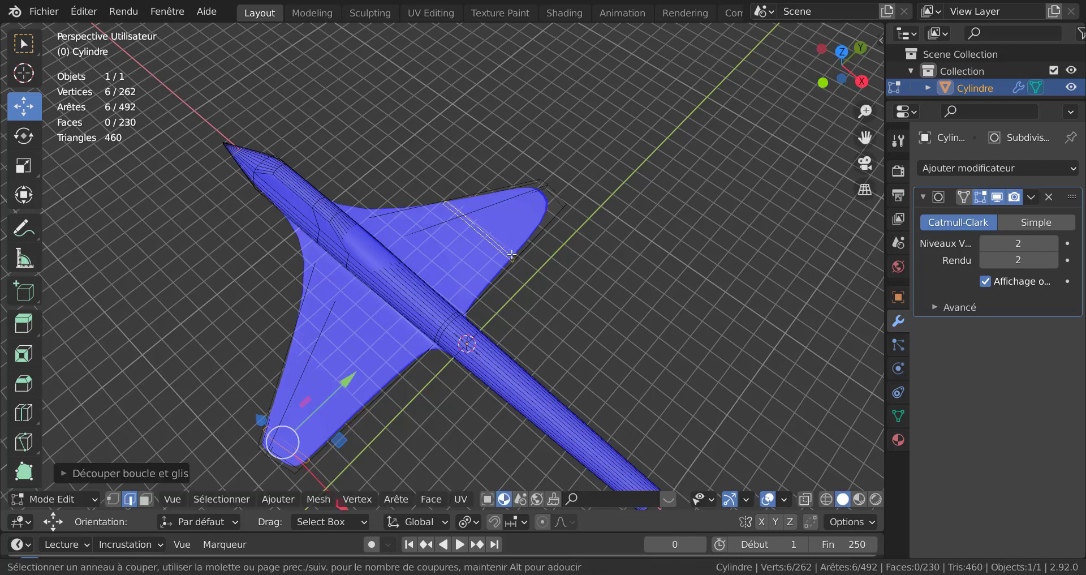
pyautogui.click(535, 226)
pyautogui.click(561, 207)
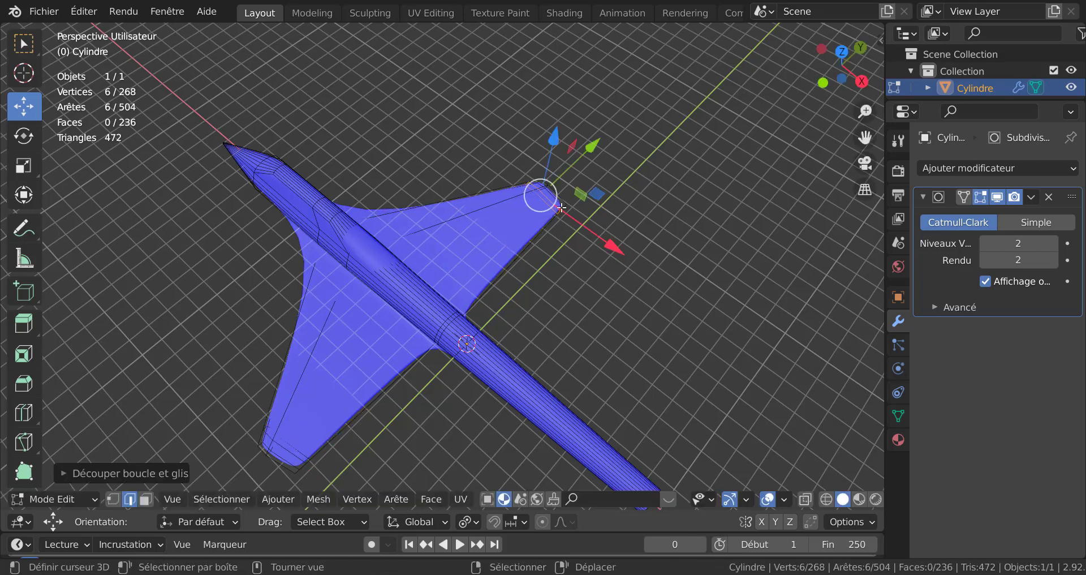
# Step: Switch to the top view with X-ray enabled and select a vertex on the rear fuselage
pyautogui.press('Tab')
pyautogui.moveTo(395, 311); pyautogui.dragTo(503, 253, button='middle')
pyautogui.press('Tab')
pyautogui.moveTo(565, 295); pyautogui.dragTo(589, 363, button='middle')
pyautogui.press('KP_1')
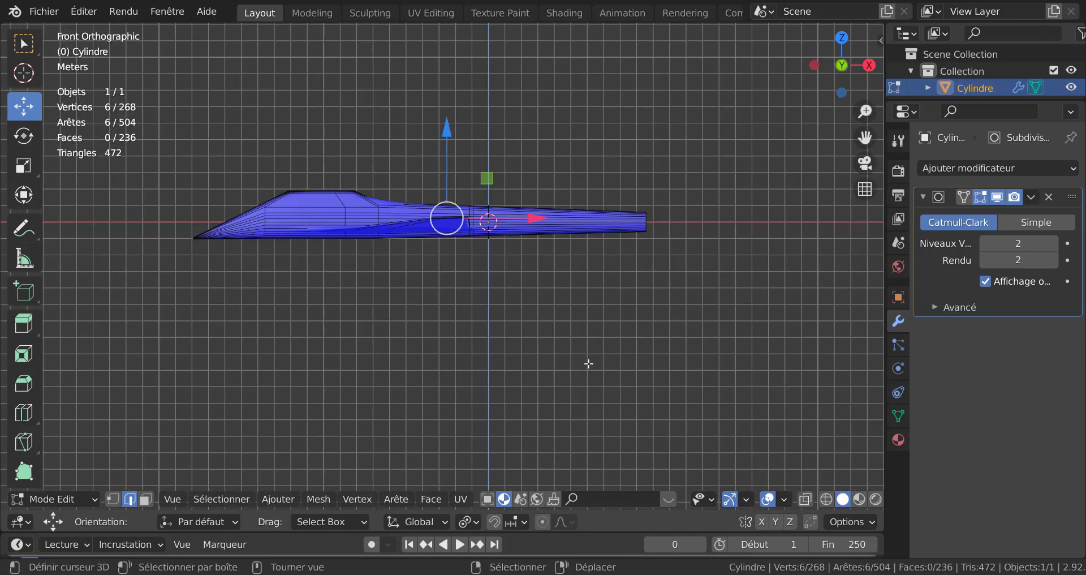
pyautogui.press('KP_7')
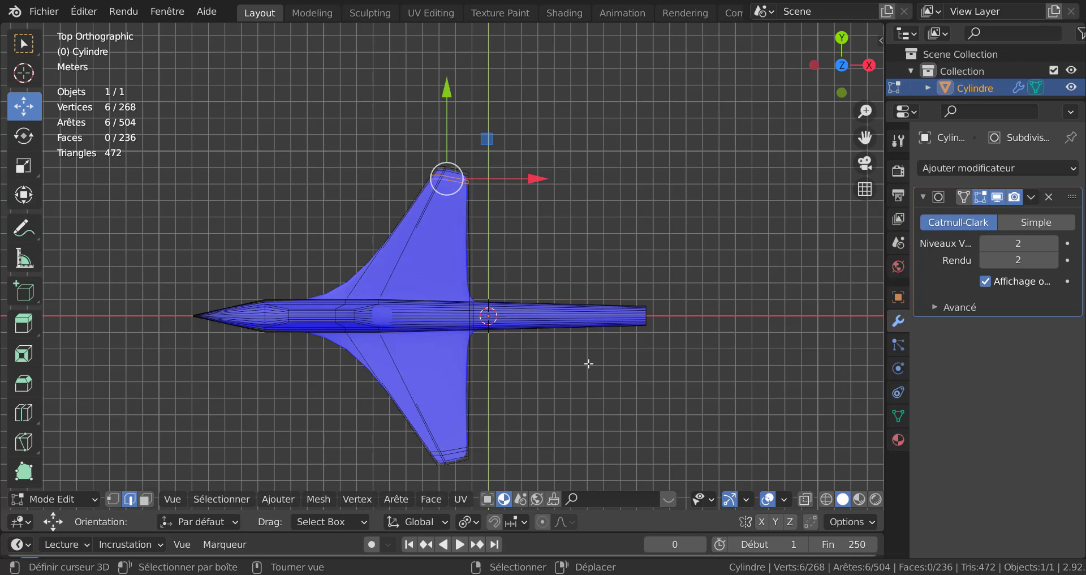
pyautogui.hotkey('alt', 'z')
pyautogui.click(583, 364)
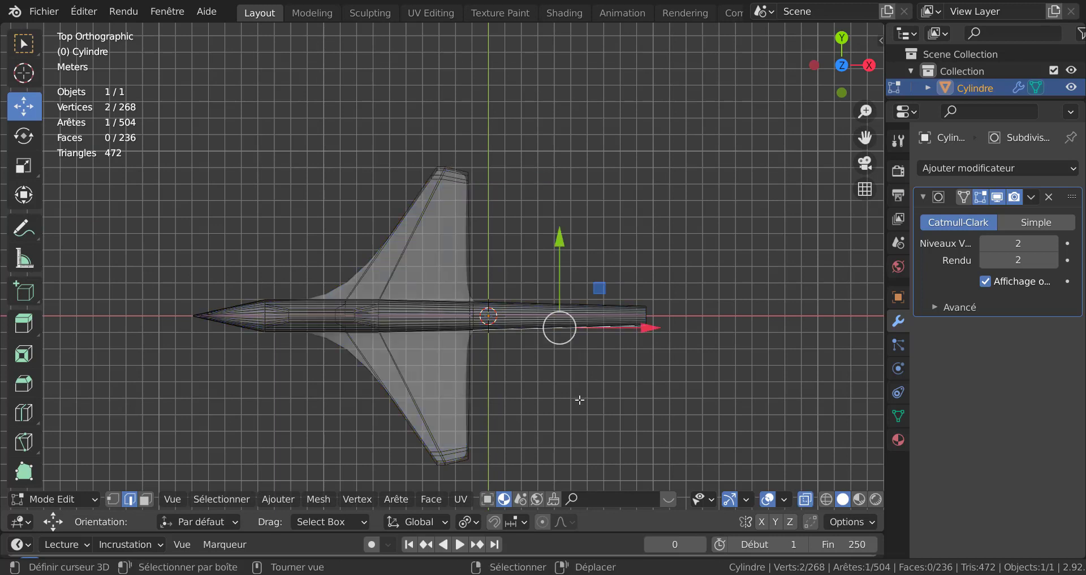
pyautogui.click(546, 201)
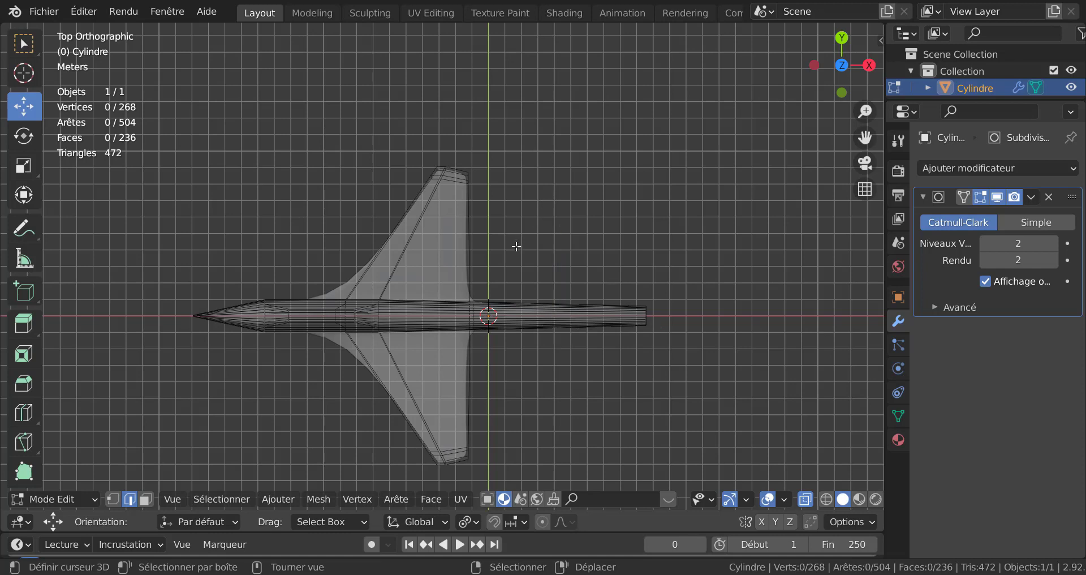
pyautogui.press('c')
pyautogui.moveTo(432, 178)
pyautogui.mouseDown()
pyautogui.moveTo(427, 170)
pyautogui.moveTo(455, 175)
pyautogui.moveTo(444, 173)
pyautogui.mouseUp()
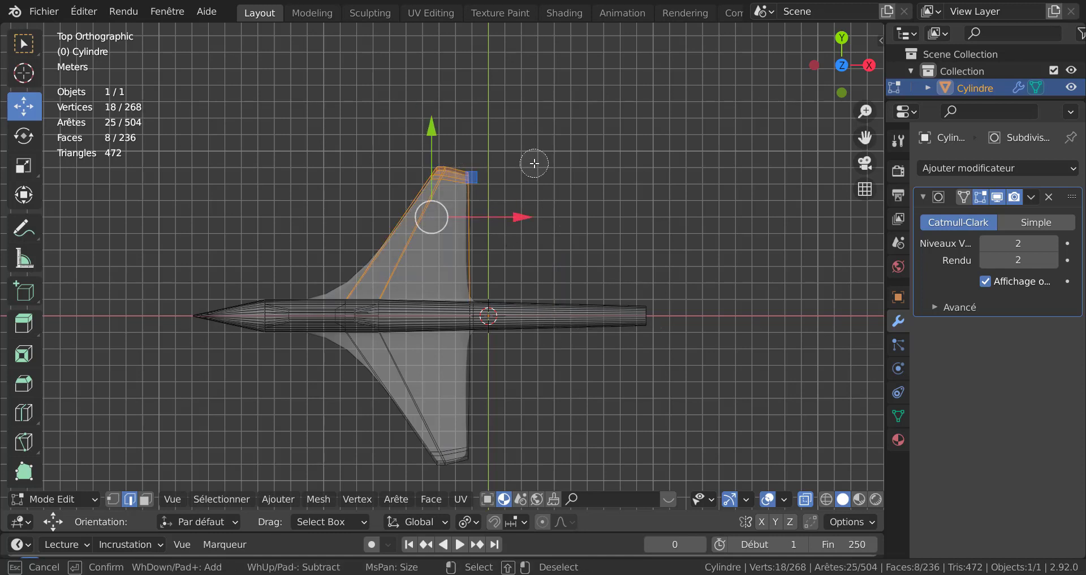
pyautogui.rightClick(534, 163)
# Step: Circle-select the vertices at both wing tips in vertex mode and move them slightly back along X
pyautogui.click(113, 499)
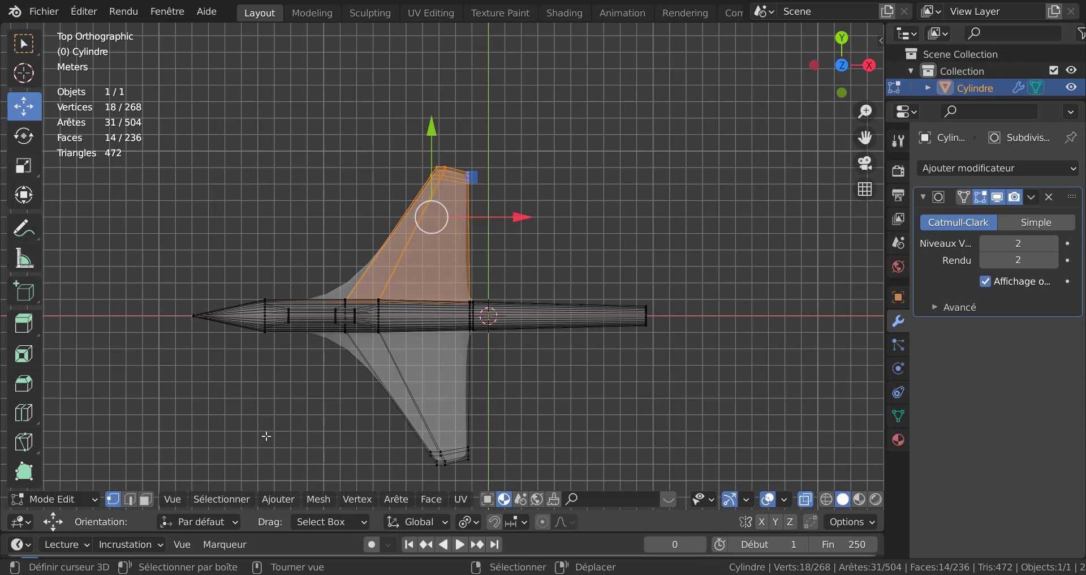
pyautogui.click(599, 174)
pyautogui.press('c')
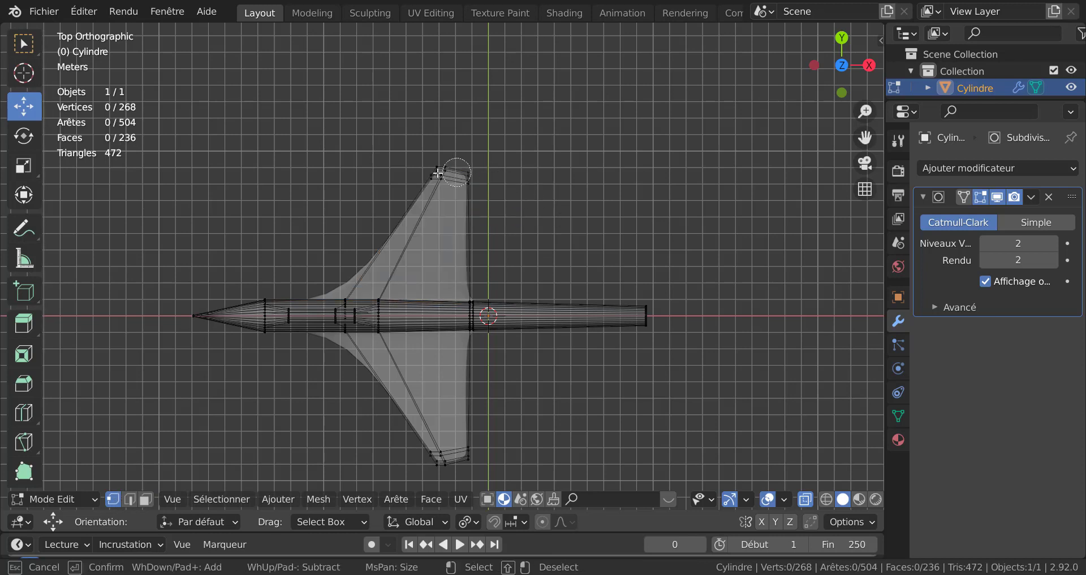
pyautogui.click(449, 173)
pyautogui.click(425, 454)
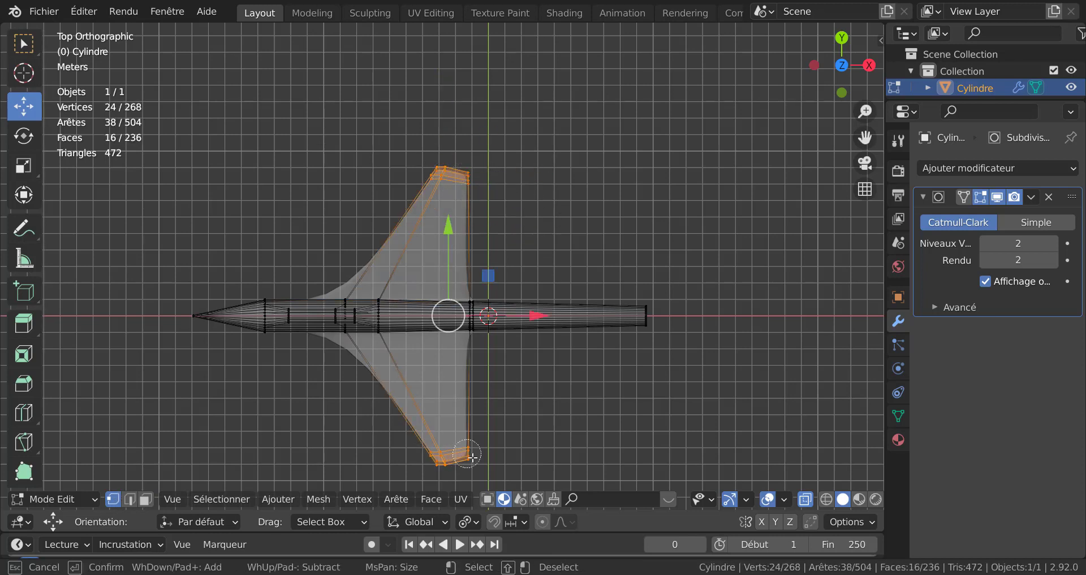
pyautogui.rightClick(565, 309)
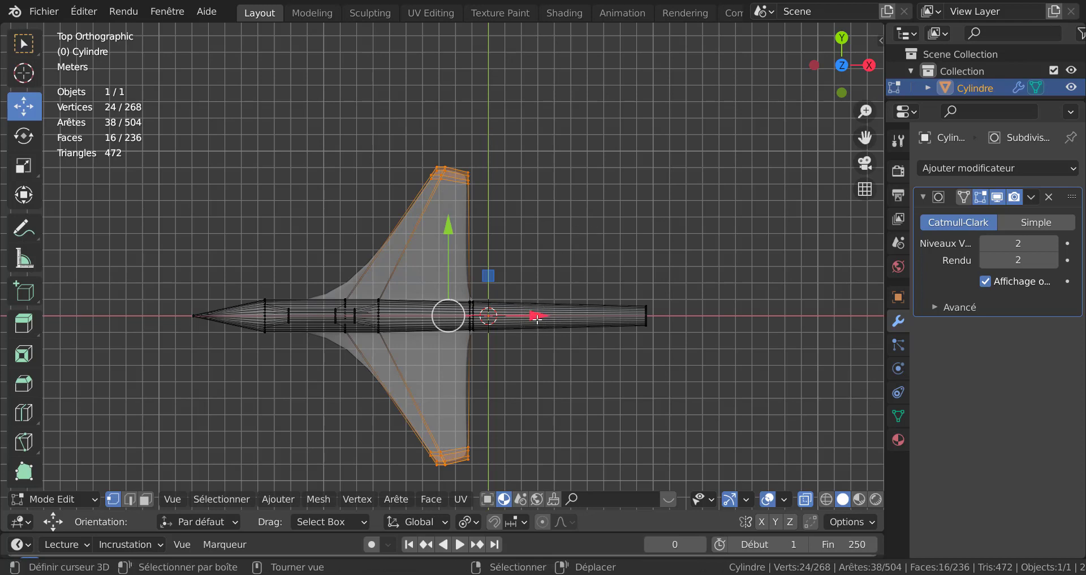
pyautogui.moveTo(537, 318); pyautogui.dragTo(574, 318)
# Step: Inspect the smoothed aircraft in perspective and turn off the Face Orientation display
pyautogui.press('Tab')
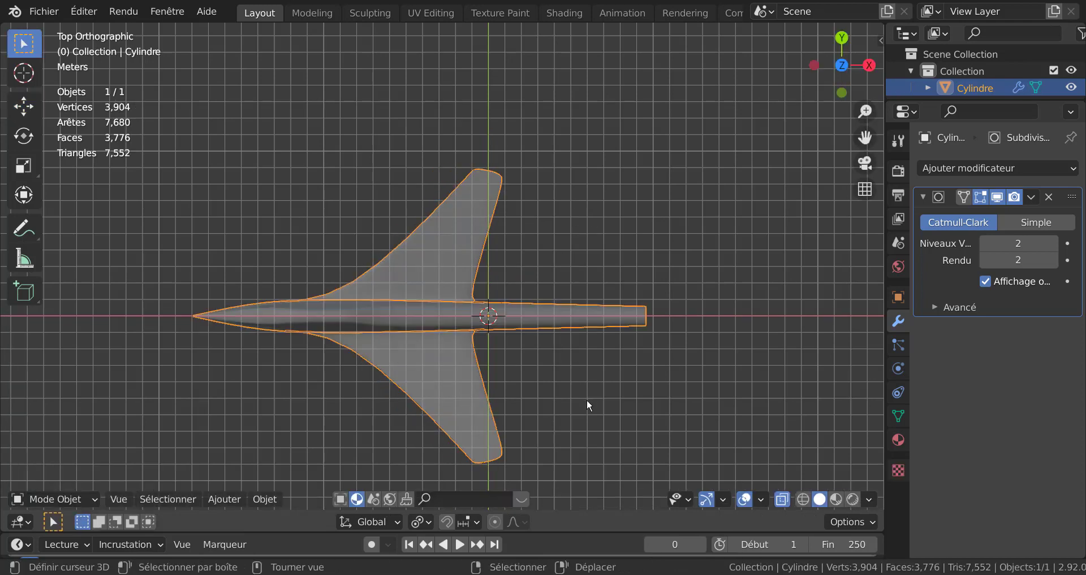
pyautogui.scroll(-1, 588, 403)
pyautogui.moveTo(579, 380); pyautogui.dragTo(469, 285, button='middle')
pyautogui.moveTo(521, 320); pyautogui.dragTo(602, 294, button='middle')
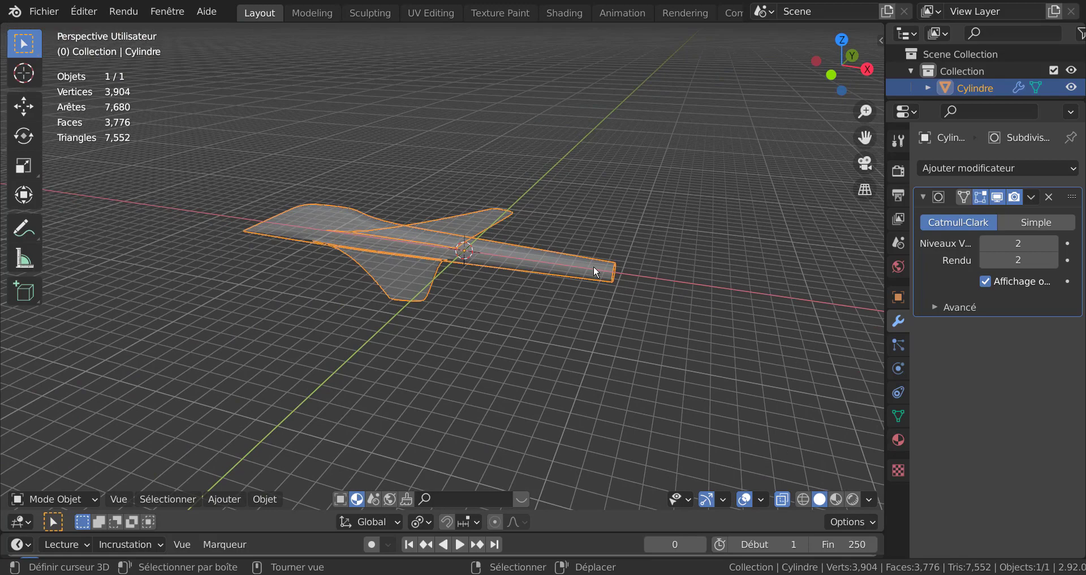
pyautogui.moveTo(717, 323); pyautogui.dragTo(592, 355, button='middle')
pyautogui.scroll(2, 503, 365)
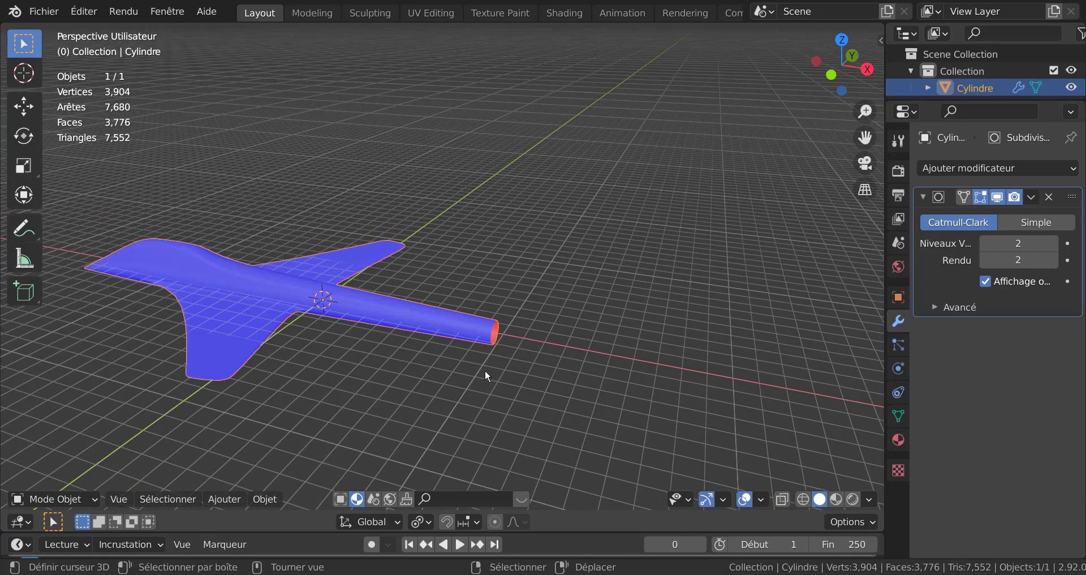
pyautogui.press('q')
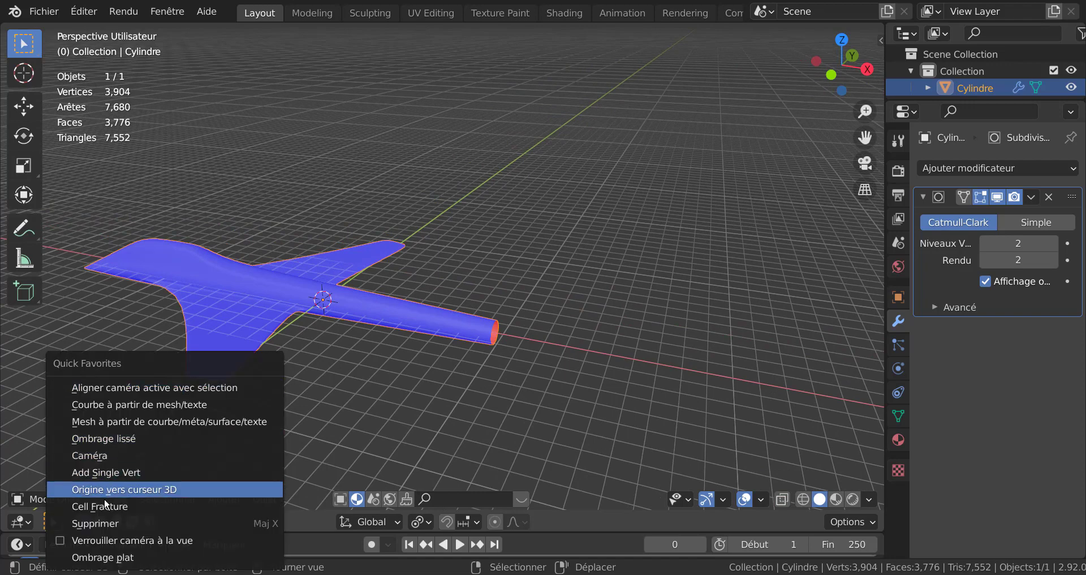
pyautogui.press('Tab')
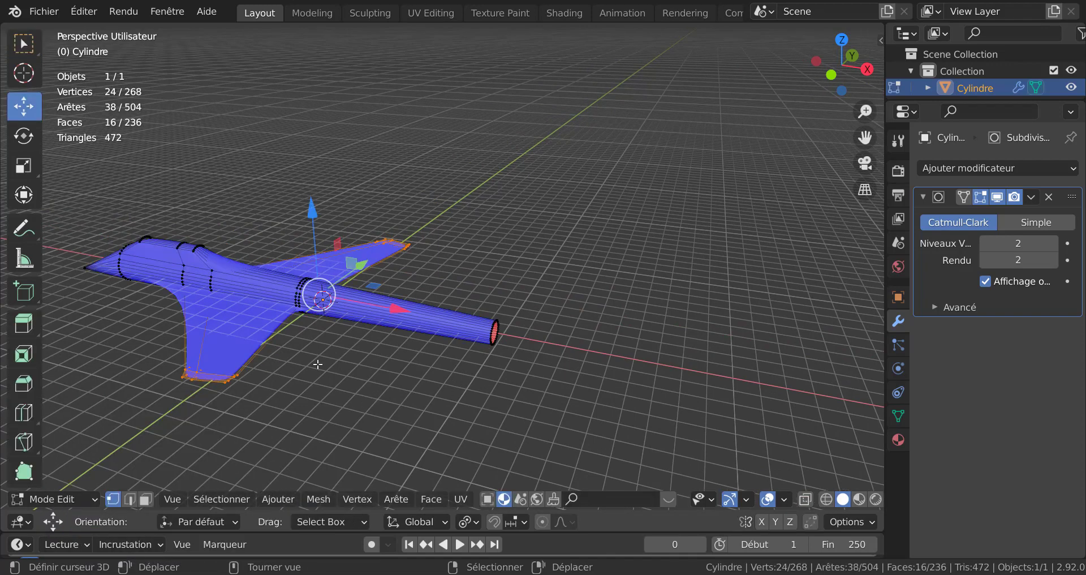
pyautogui.press('q')
pyautogui.click(243, 365)
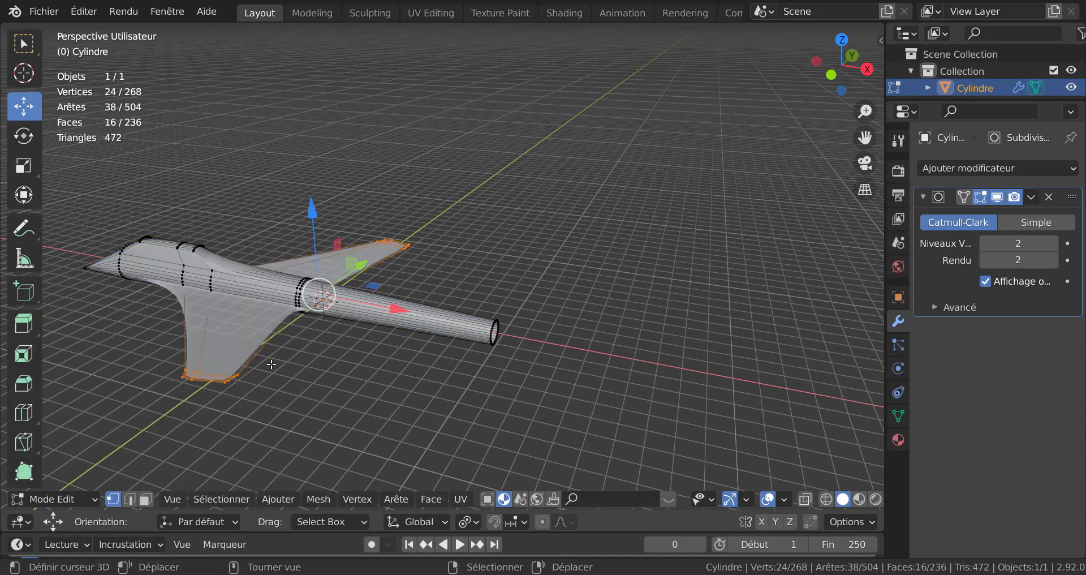
pyautogui.press('Tab')
# Step: Insert two loop cuts across the rear fuselage with Loop Cut
pyautogui.scroll(2, 481, 355)
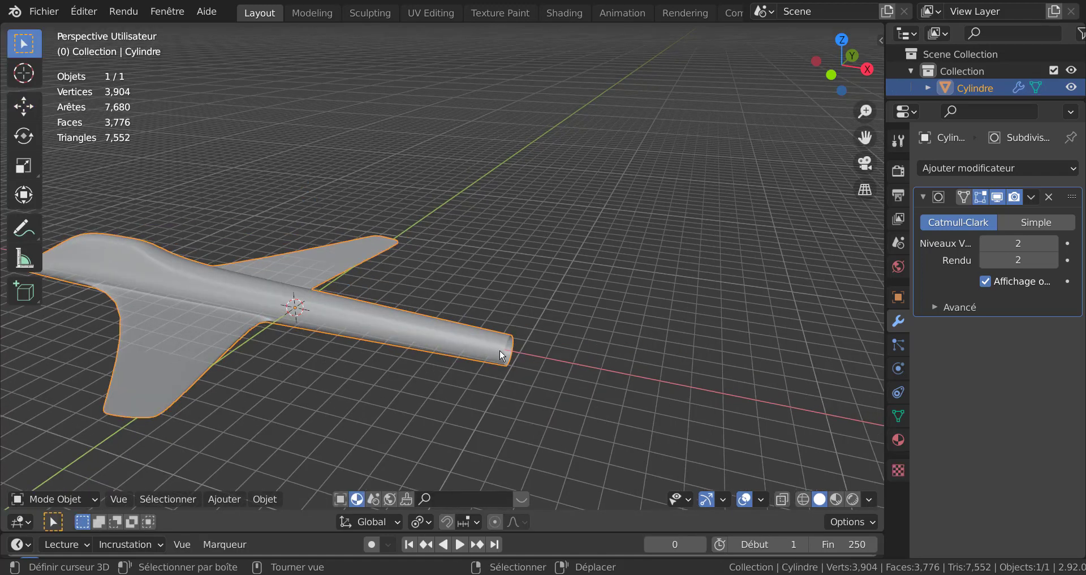
pyautogui.moveTo(483, 345); pyautogui.dragTo(524, 350, button='middle')
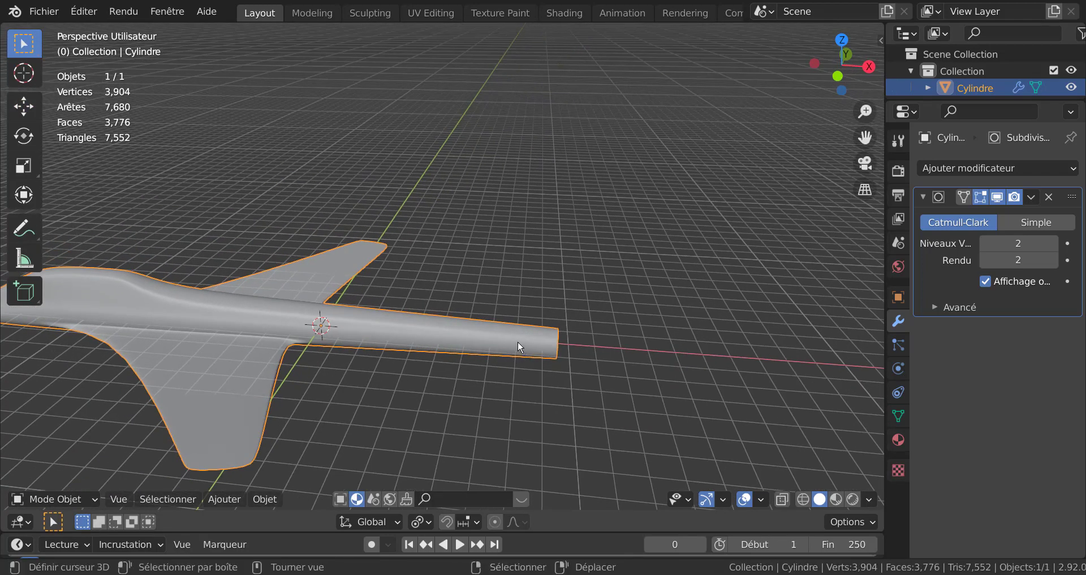
pyautogui.press('Tab')
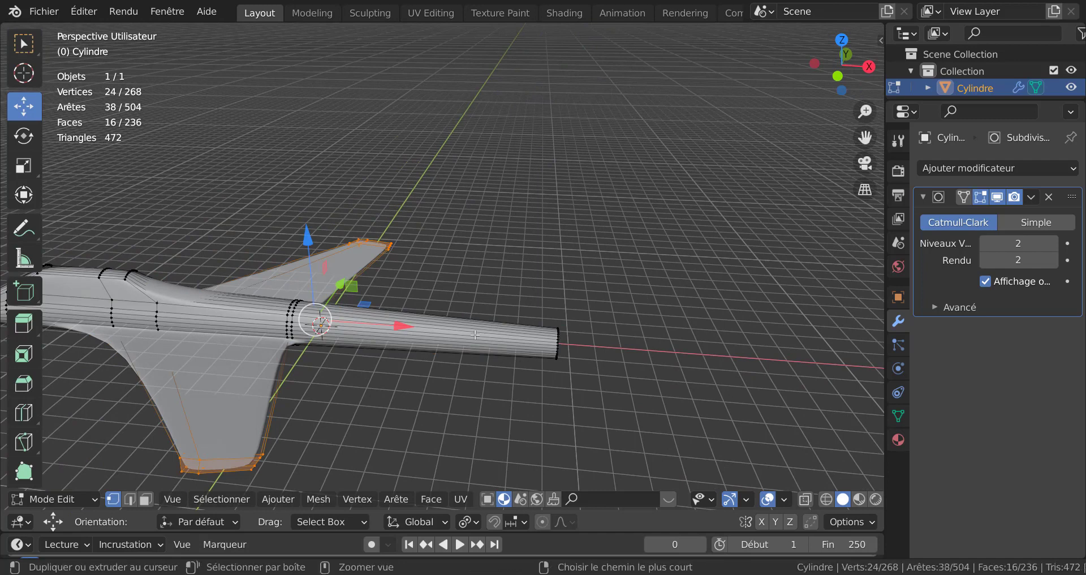
pyautogui.hotkey('ctrl', 'r')
pyautogui.click(474, 334)
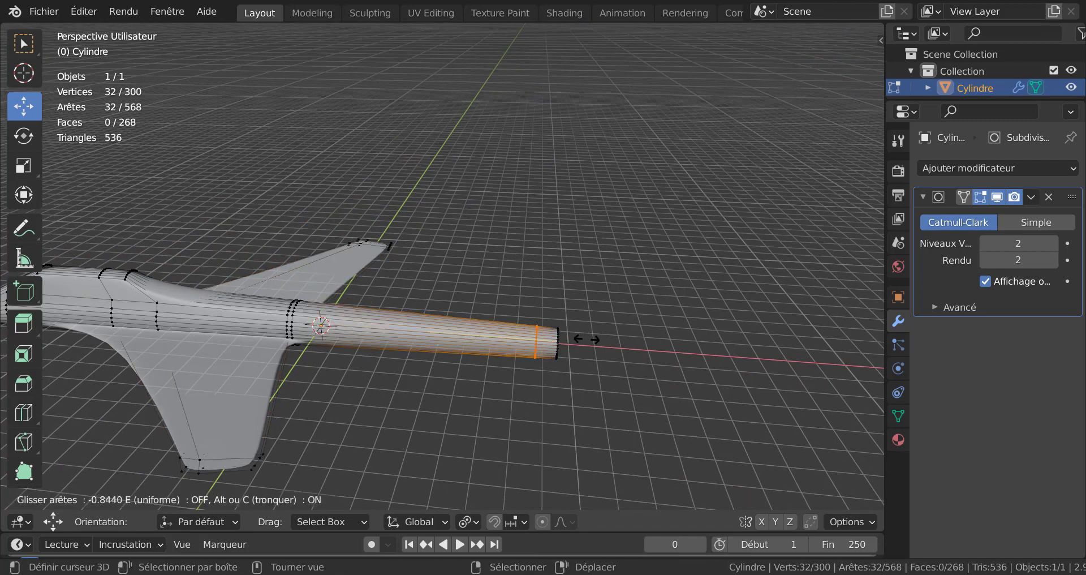
pyautogui.click(585, 340)
pyautogui.hotkey('ctrl', 'r')
pyautogui.click(422, 330)
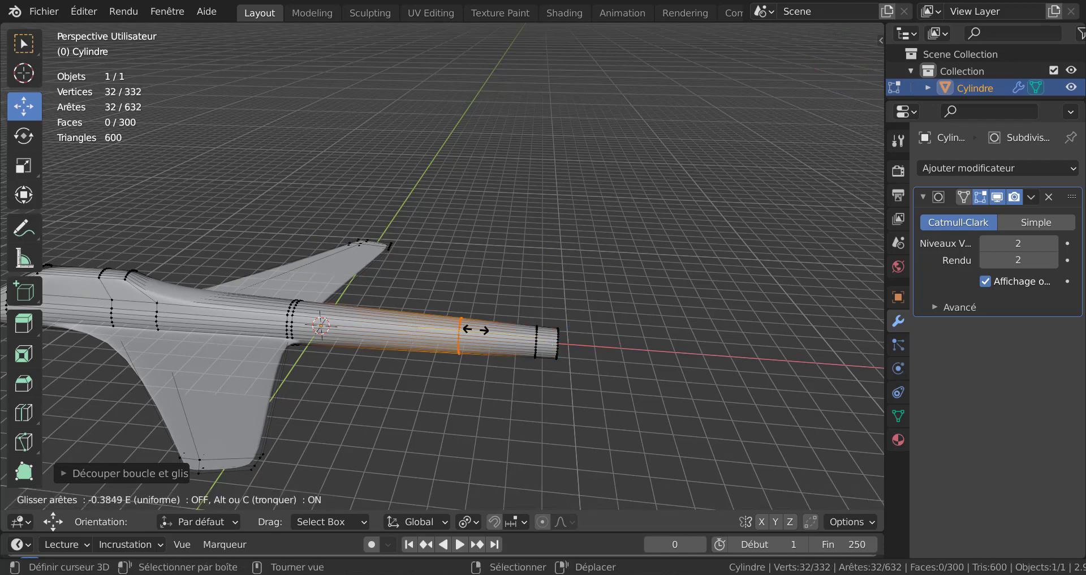
pyautogui.click(475, 332)
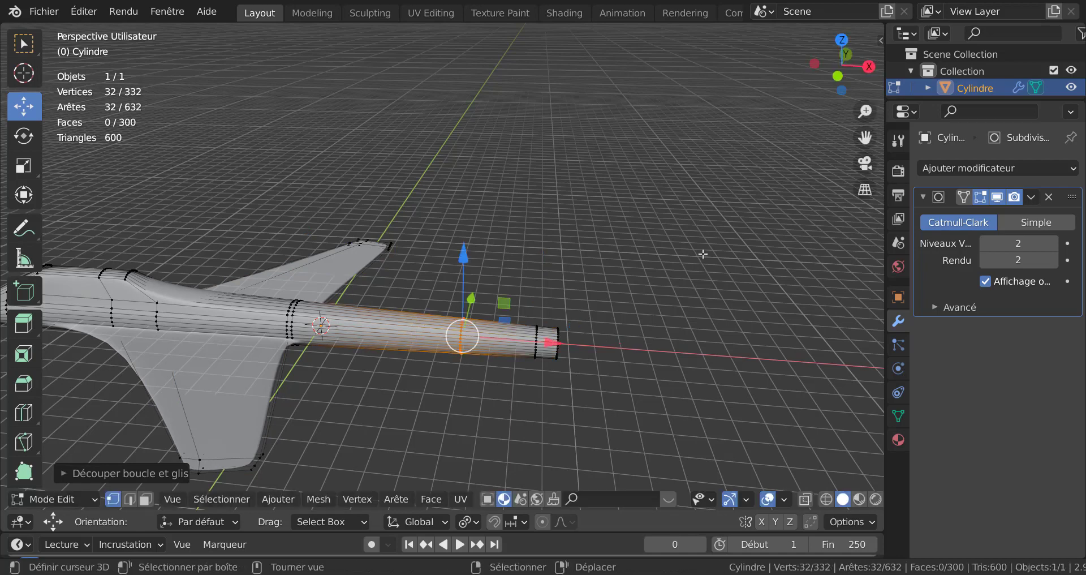
# Step: Select two adjacent top faces on the rear fuselage and raise them about 0.3 m along Z
pyautogui.press('KP_7')
pyautogui.press('3')
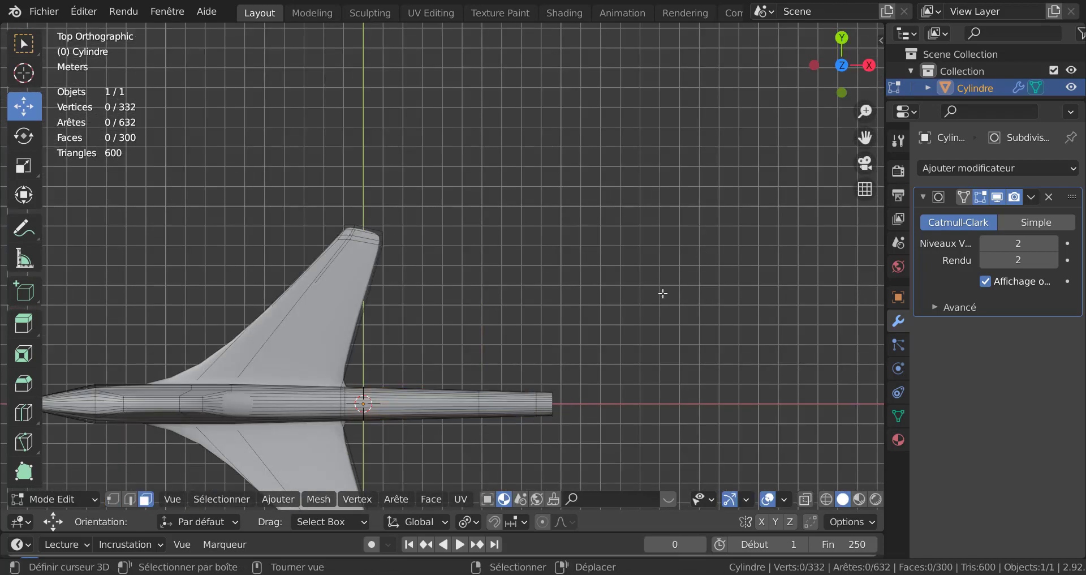
pyautogui.scroll(6, 634, 354)
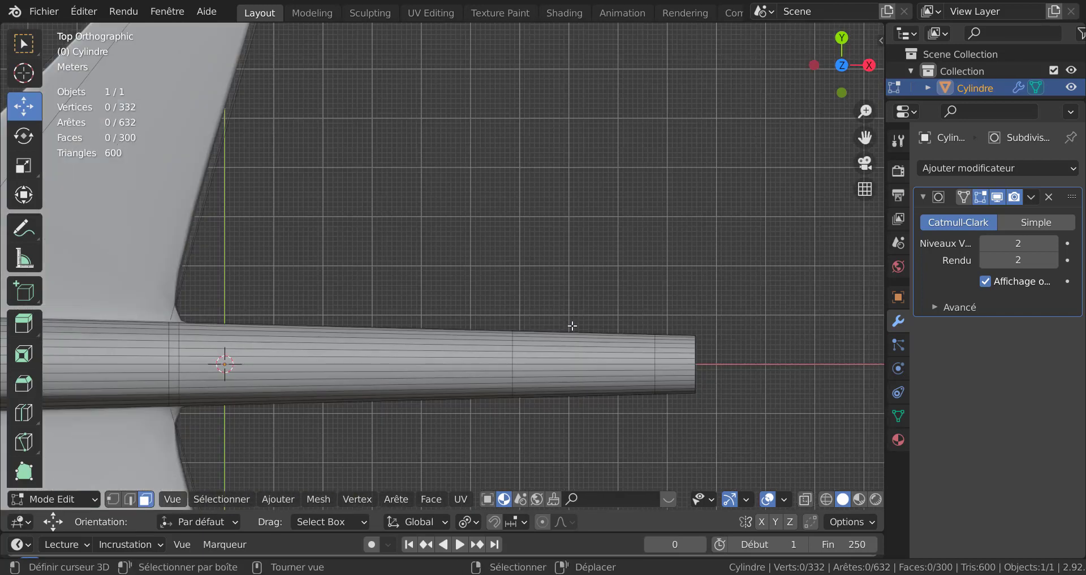
pyautogui.scroll(2, 522, 220)
pyautogui.rightClick(565, 262)
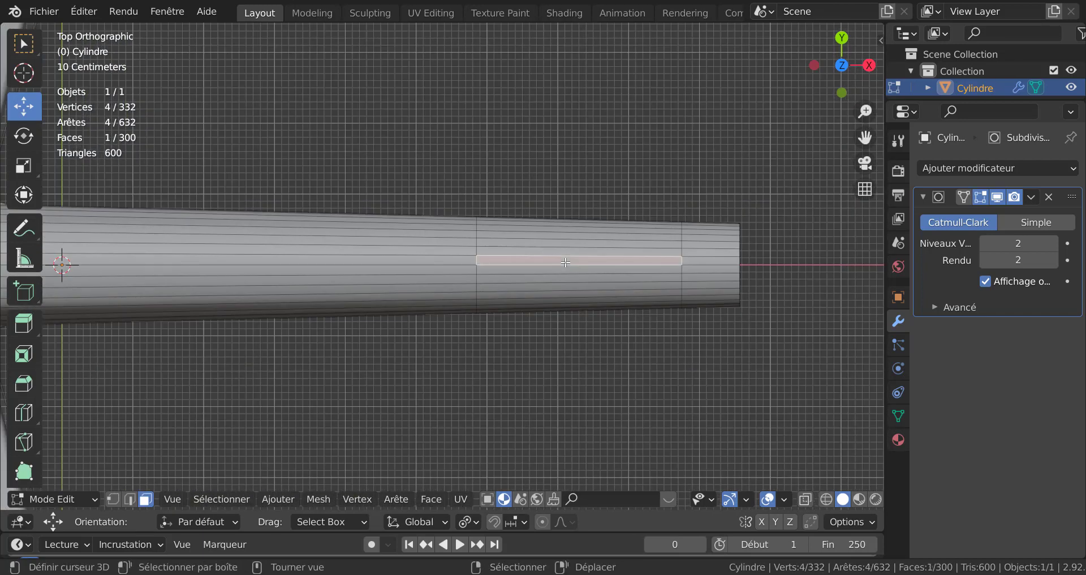
pyautogui.keyDown('shift'); pyautogui.rightClick(566, 271); pyautogui.keyUp('shift')
pyautogui.scroll(-2, 567, 305)
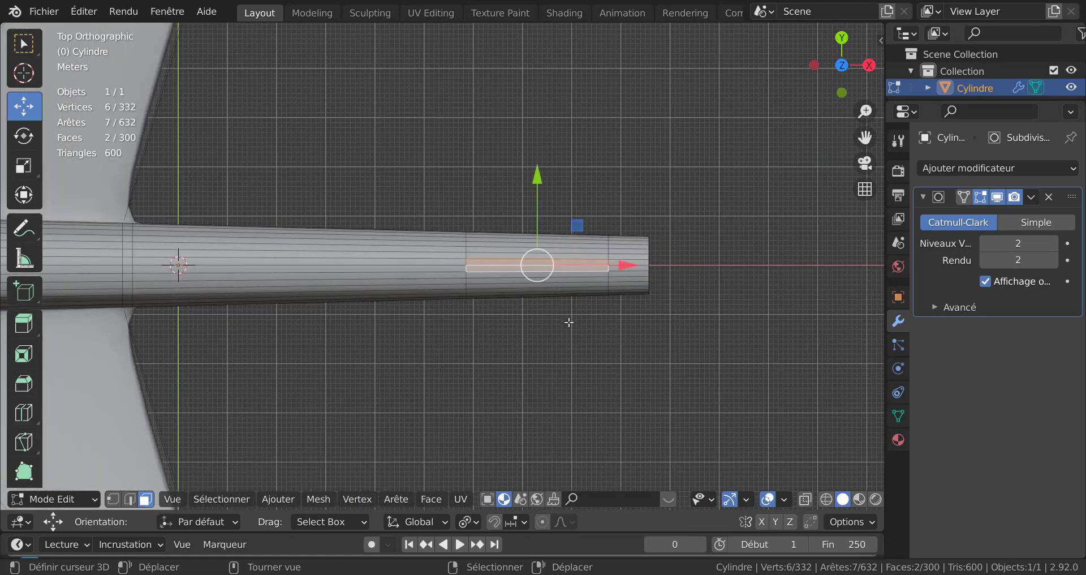
pyautogui.scroll(-2, 559, 351)
pyautogui.moveTo(558, 356); pyautogui.dragTo(535, 253, button='middle')
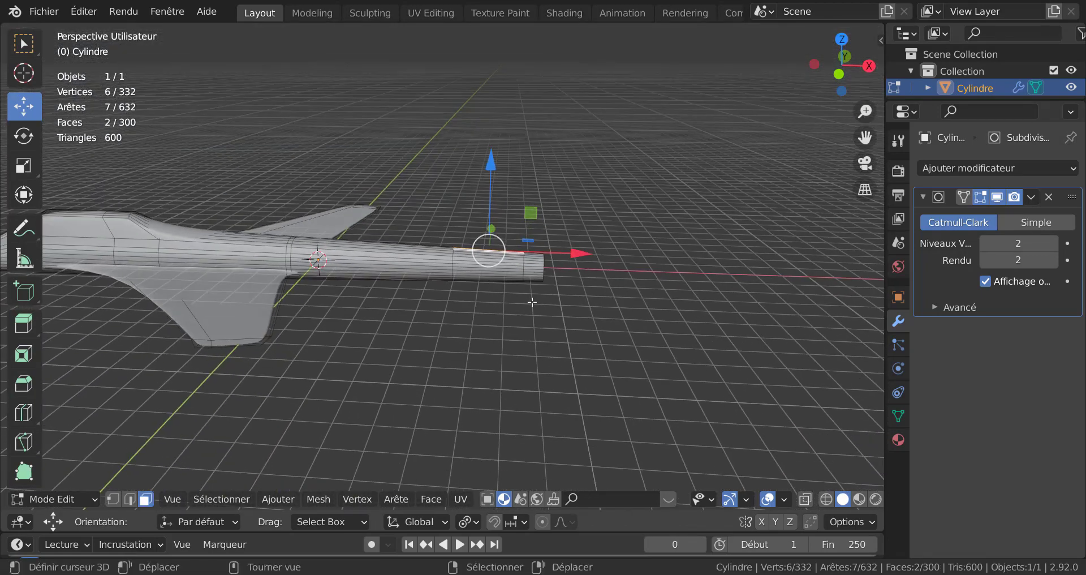
pyautogui.press('g')
pyautogui.press('z')
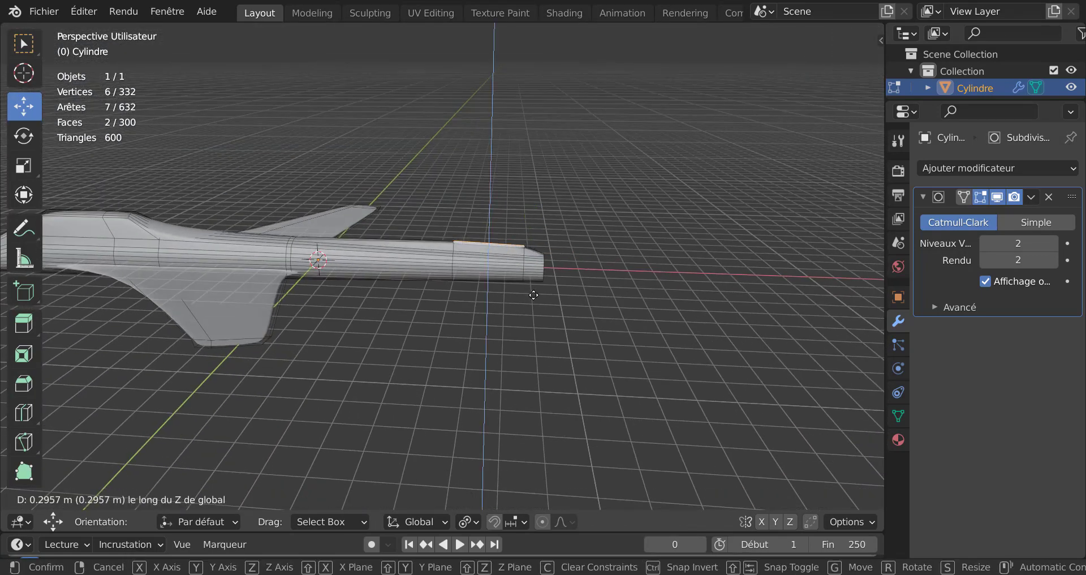
pyautogui.click(534, 295)
# Step: Extrude the raised faces about 2.7 m along their normal to form a vertical tail fin
pyautogui.press('e')
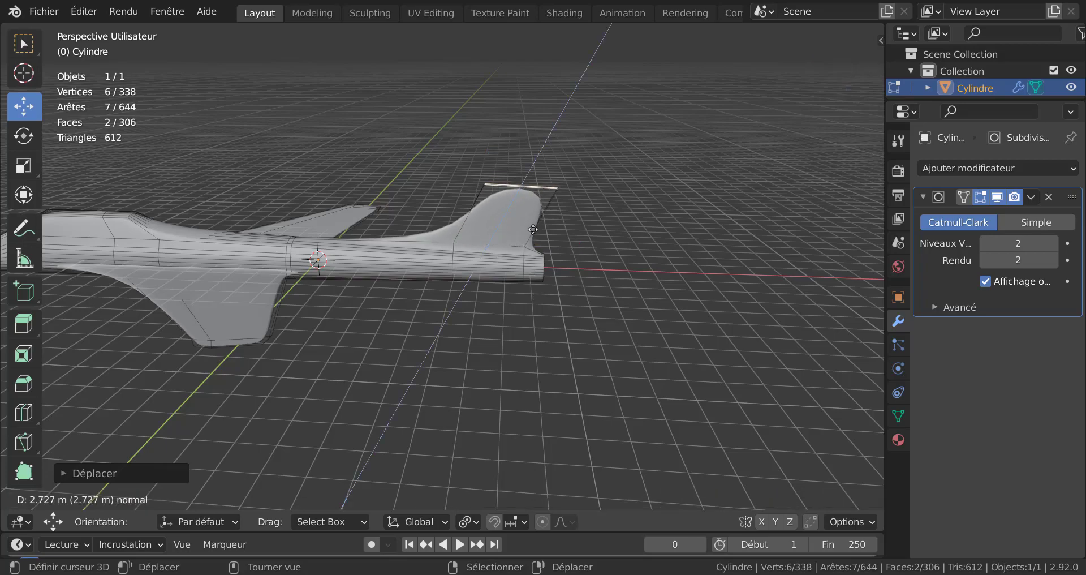
pyautogui.click(534, 229)
pyautogui.moveTo(533, 230); pyautogui.dragTo(530, 416, button='middle')
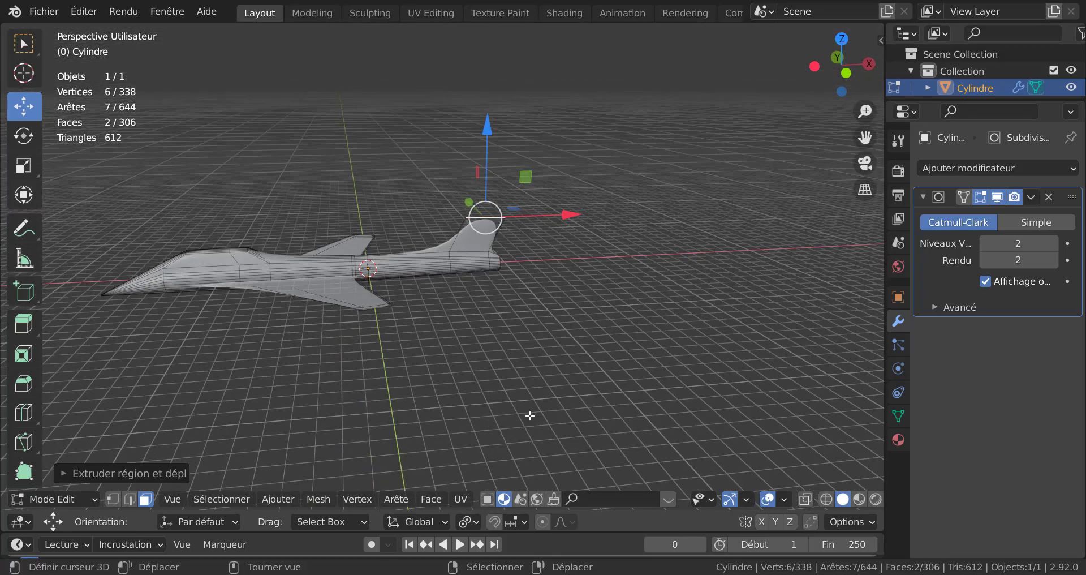
pyautogui.moveTo(529, 335)
pyautogui.mouseDown(button='middle')
pyautogui.moveTo(630, 347)
pyautogui.moveTo(526, 331)
pyautogui.mouseUp(button='middle')
pyautogui.scroll(2, 526, 331)
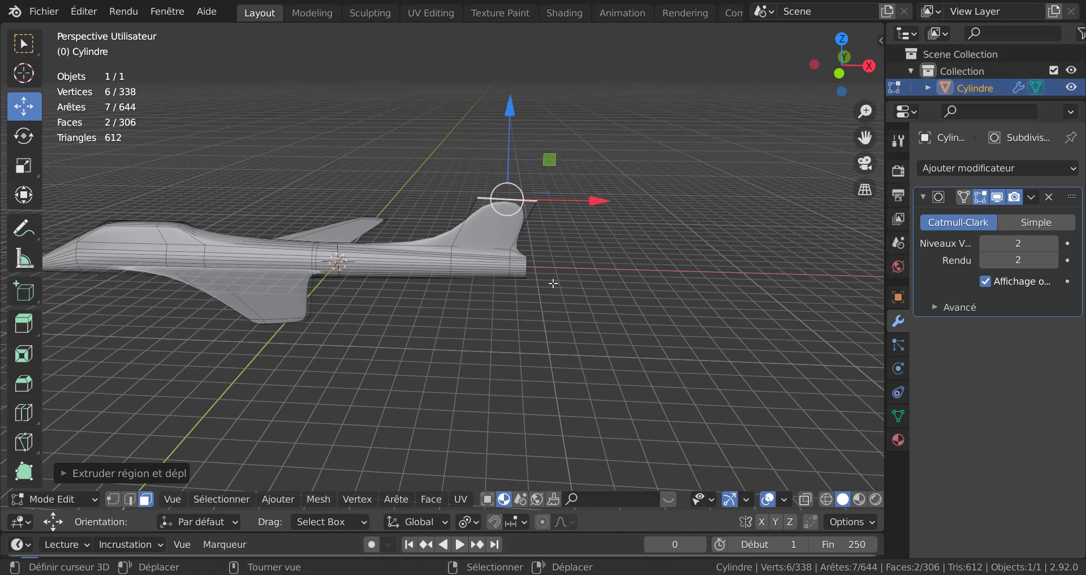
# Step: Scale the fin's top face to about 0.54 and move it about 0.97 m along X to sweep it back
pyautogui.press('KP_1')
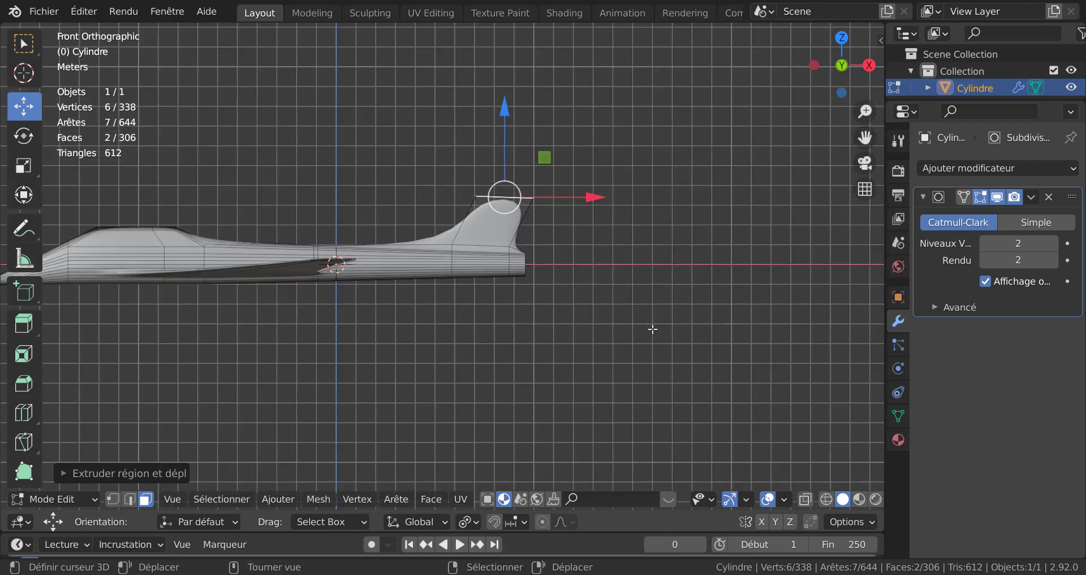
pyautogui.press('s')
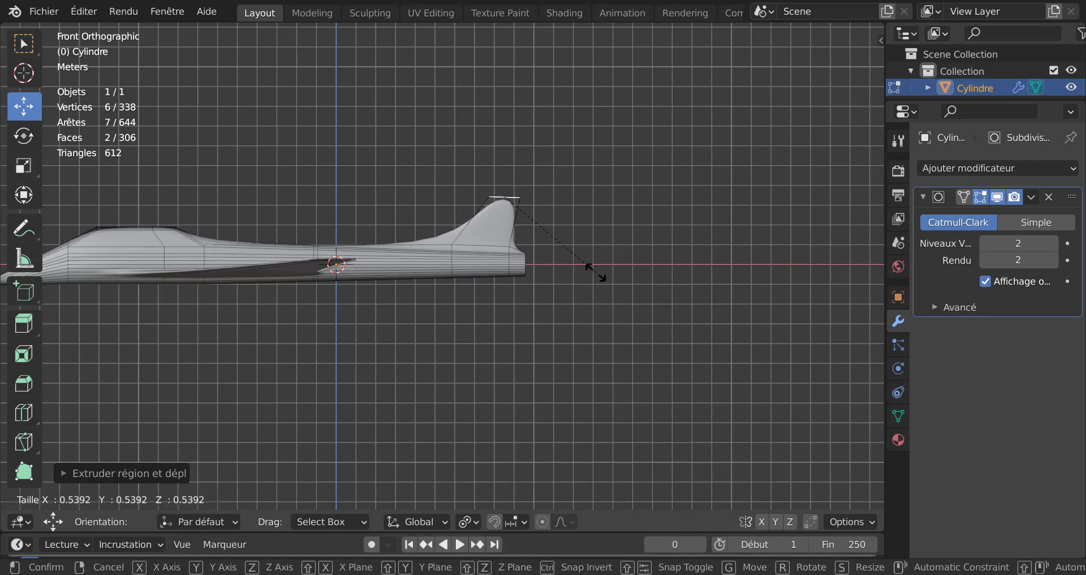
pyautogui.click(603, 277)
pyautogui.press('g')
pyautogui.press('x')
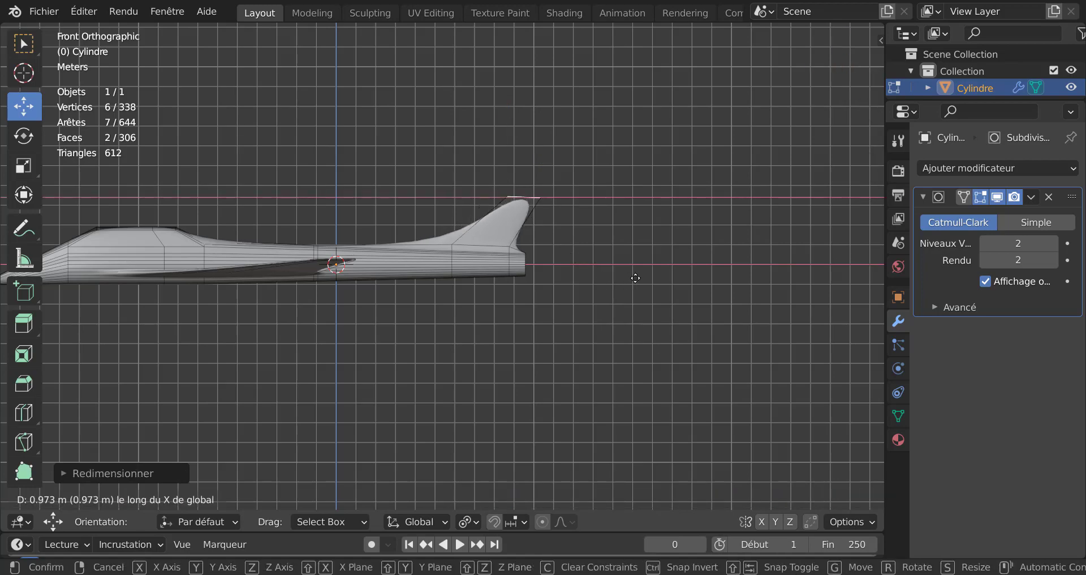
pyautogui.click(630, 278)
# Step: Inspect the smoothed aircraft in object mode from perspective, front and top views
pyautogui.press('Tab')
pyautogui.moveTo(518, 290); pyautogui.dragTo(538, 391, button='middle')
pyautogui.scroll(3, 433, 345)
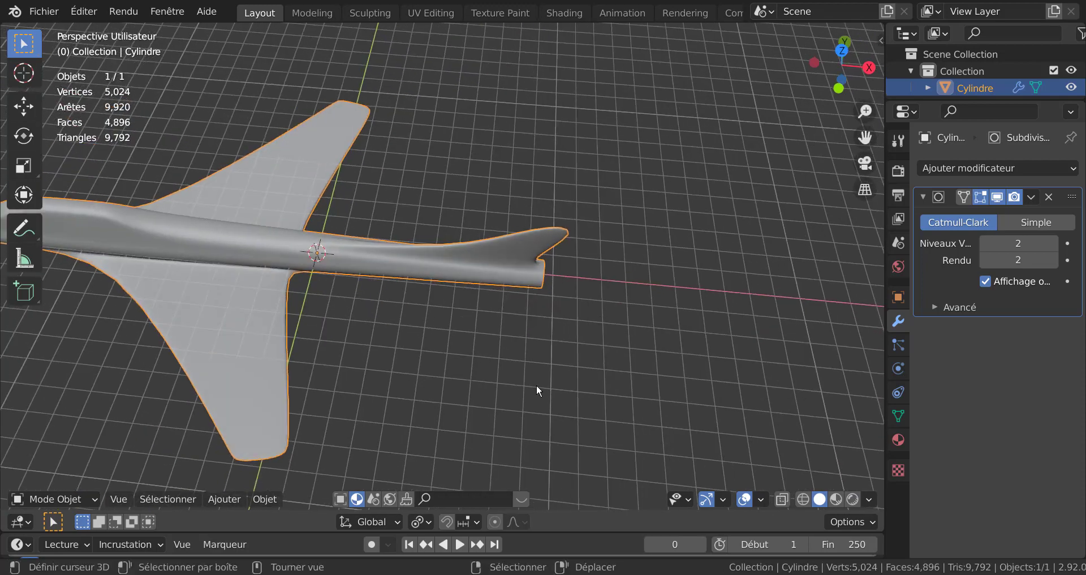
pyautogui.press('KP_1')
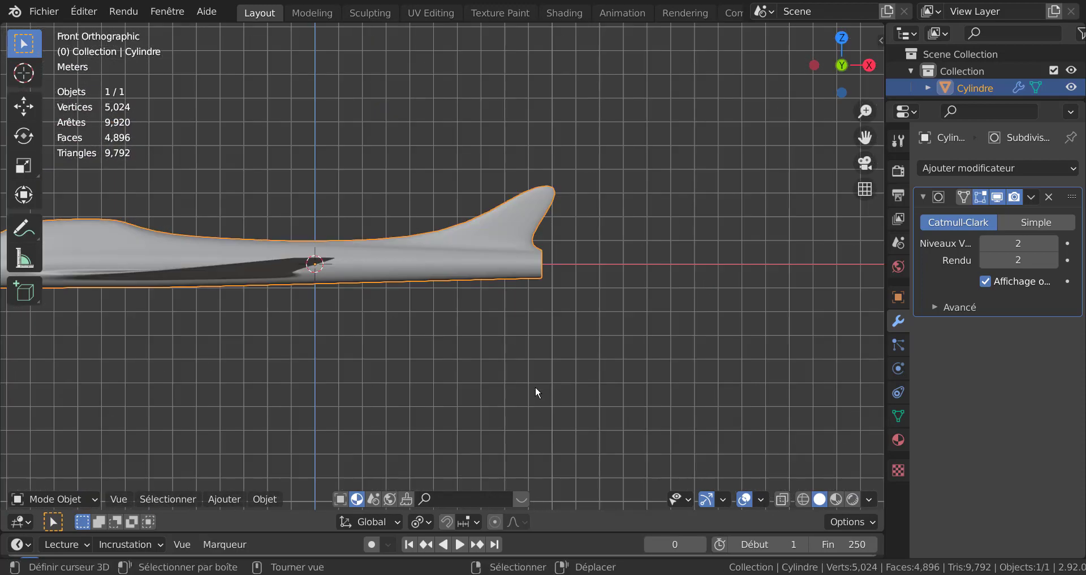
pyautogui.press('KP_7')
# Step: Circle-select the rear fuselage vertices in vertex mode and scale them about 2.37 along Y
pyautogui.press('Tab')
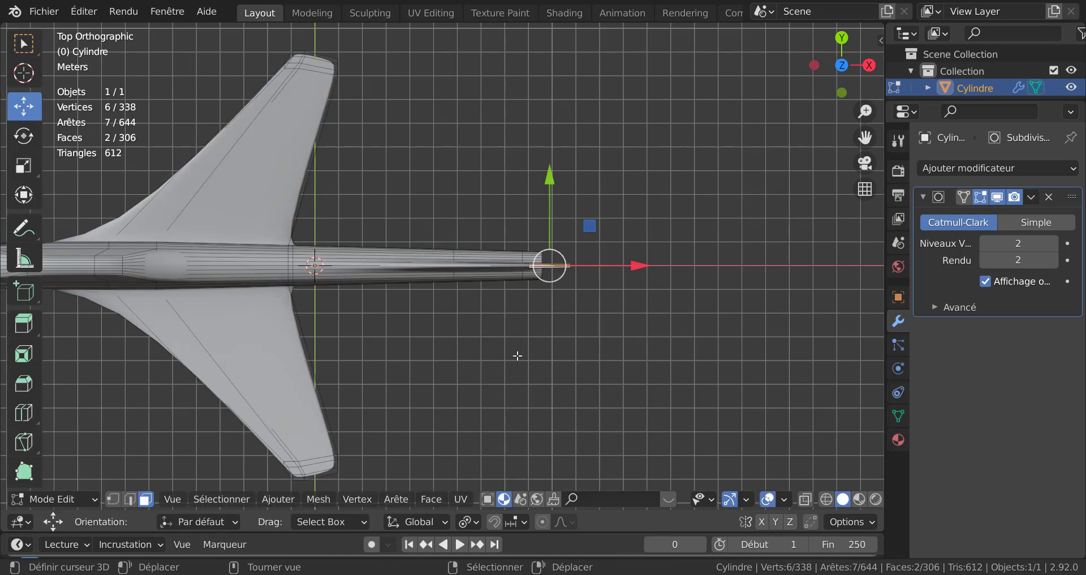
pyautogui.press('1')
pyautogui.hotkey('alt', 'a')
pyautogui.press('c')
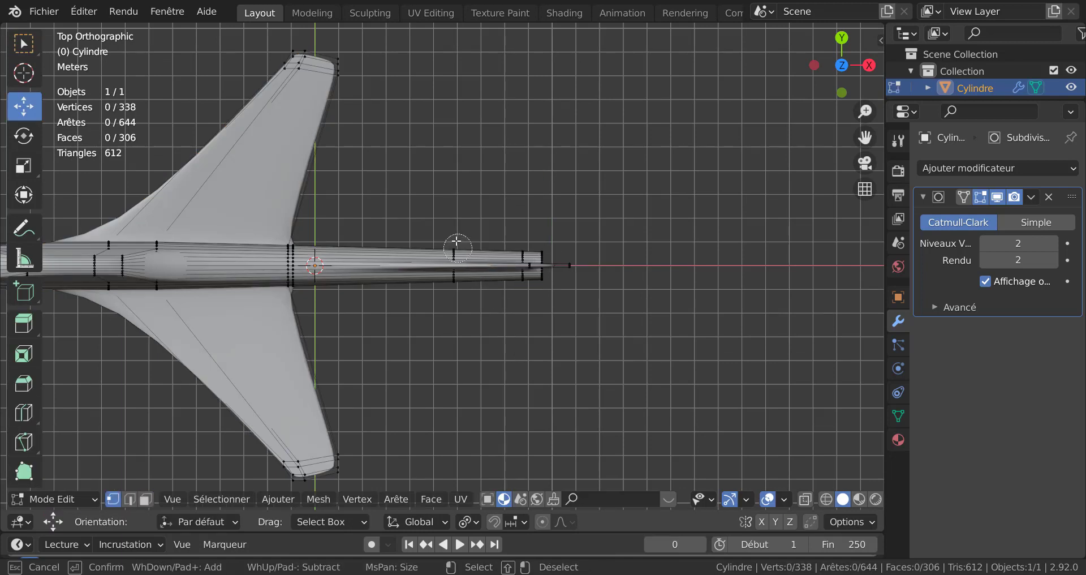
pyautogui.moveTo(454, 242)
pyautogui.mouseDown()
pyautogui.moveTo(456, 282)
pyautogui.moveTo(497, 280)
pyautogui.moveTo(542, 255)
pyautogui.moveTo(565, 266)
pyautogui.mouseUp()
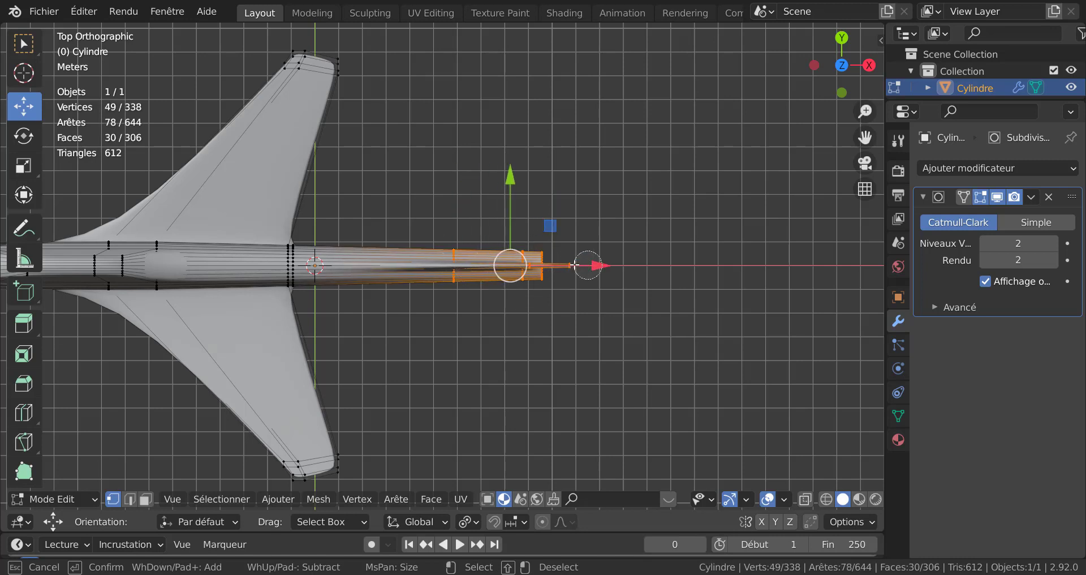
pyautogui.press('Return')
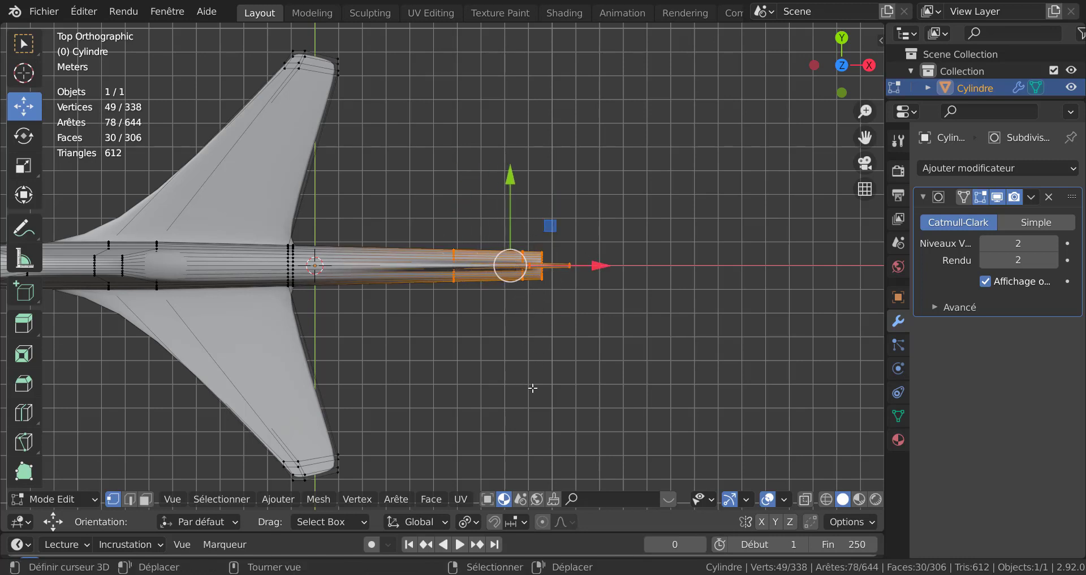
pyautogui.press('s')
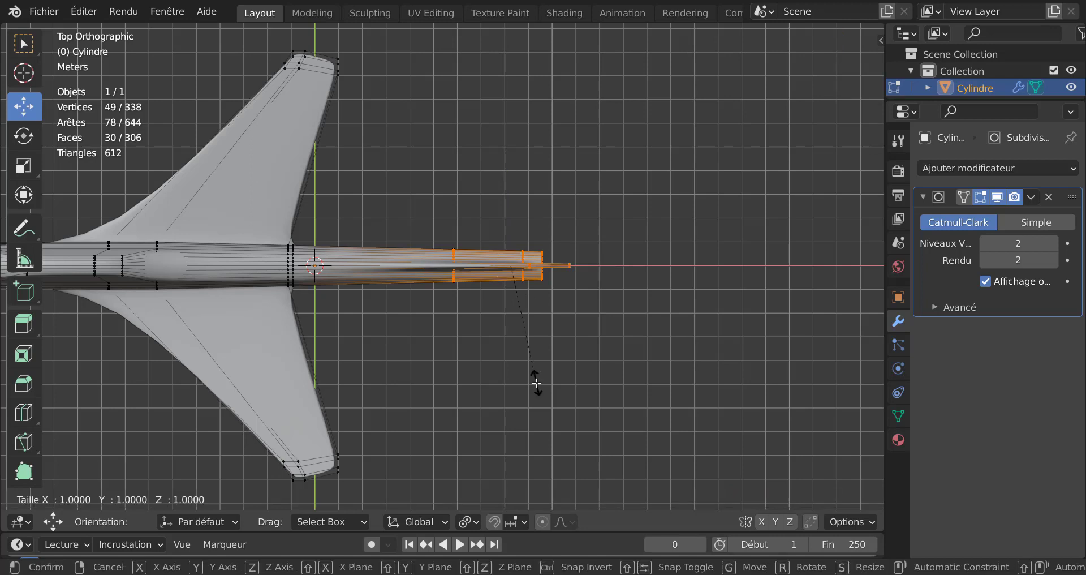
pyautogui.press('y')
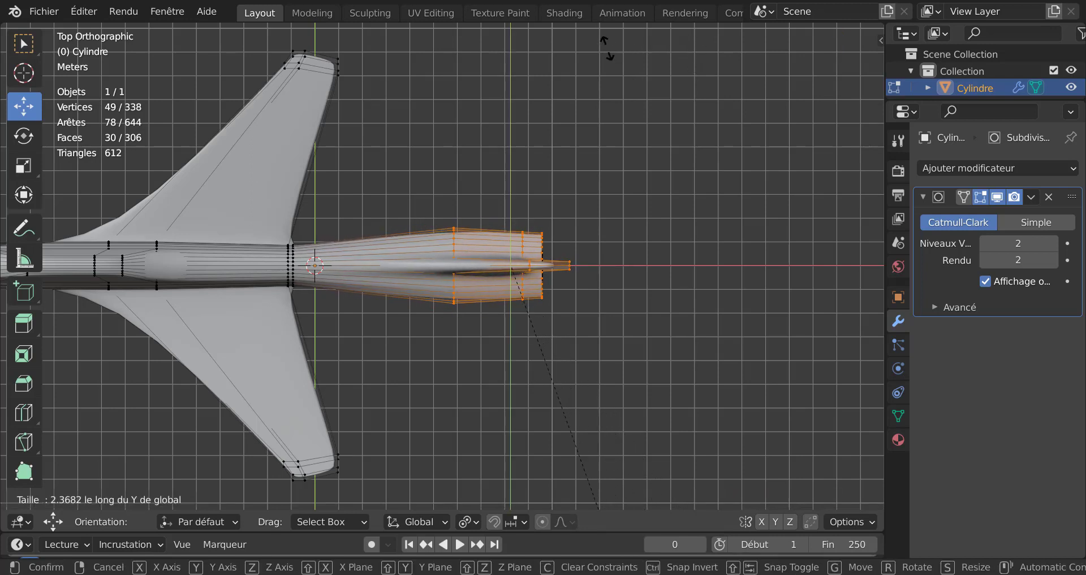
pyautogui.click(584, 97)
# Step: Orbit around the aircraft in object mode to examine the reshaped rear fuselage
pyautogui.press('Tab')
pyautogui.moveTo(583, 97); pyautogui.dragTo(447, 102, button='middle')
pyautogui.scroll(1, 484, 175)
pyautogui.moveTo(480, 176); pyautogui.dragTo(476, 139, button='middle')
pyautogui.scroll(2, 487, 188)
pyautogui.moveTo(493, 199); pyautogui.dragTo(533, 260, button='middle')
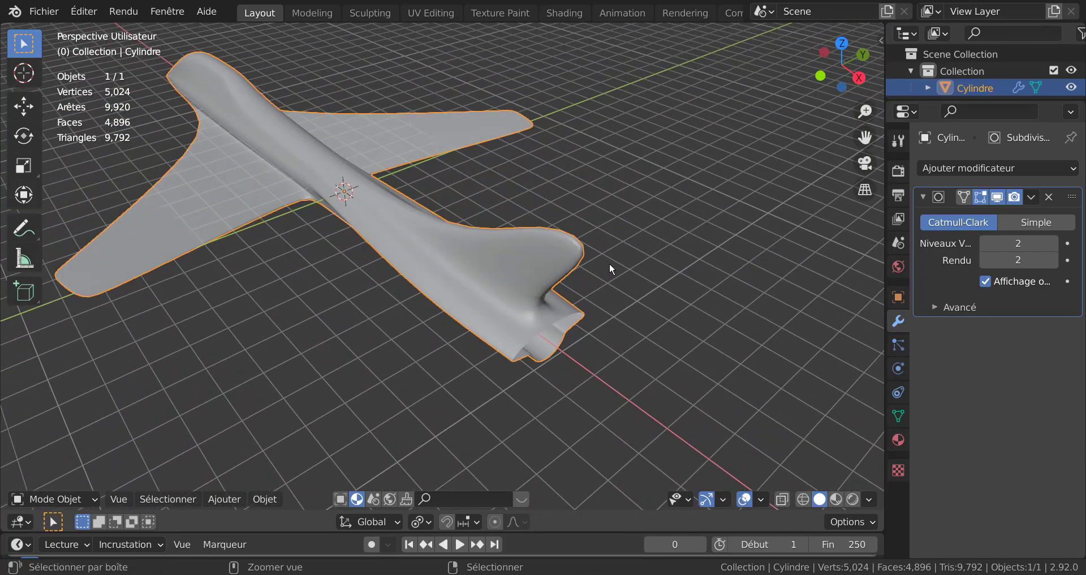
# Step: With X-ray on, reselect the rear fuselage vertices including the fin and scale them along Y
pyautogui.press('Tab')
pyautogui.moveTo(637, 262); pyautogui.dragTo(614, 300, button='middle')
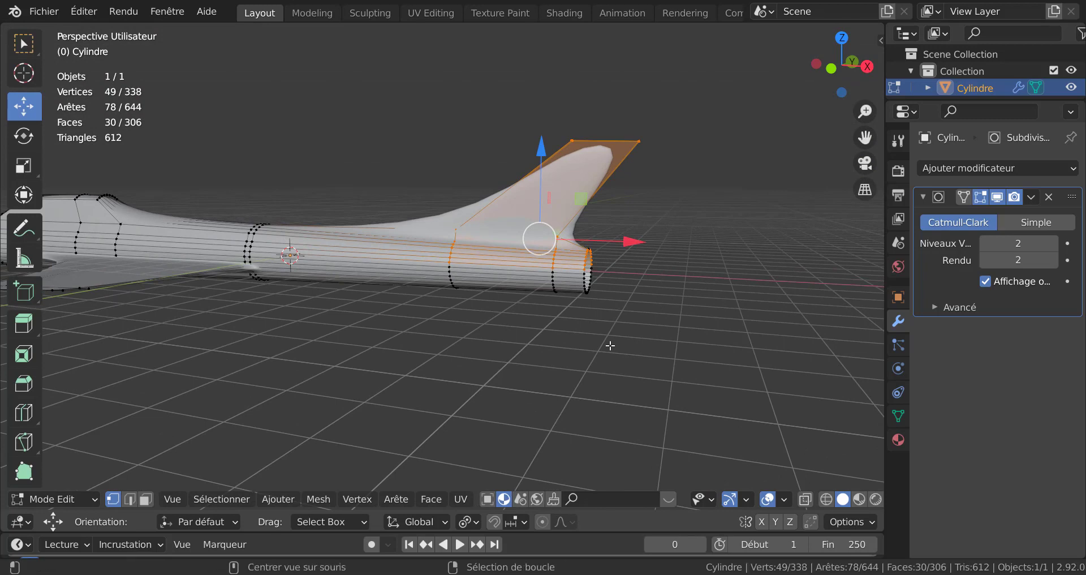
pyautogui.hotkey('alt', 'z')
pyautogui.press('c')
pyautogui.moveTo(538, 317)
pyautogui.mouseDown()
pyautogui.moveTo(534, 241)
pyautogui.moveTo(580, 300)
pyautogui.moveTo(555, 267)
pyautogui.mouseUp()
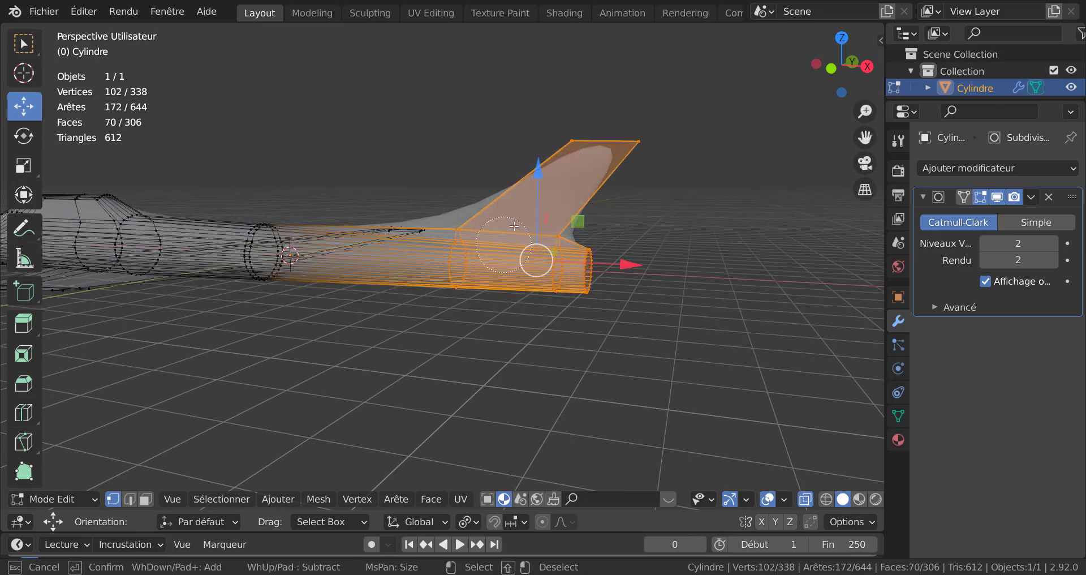
pyautogui.press('Escape')
pyautogui.press('KP_7')
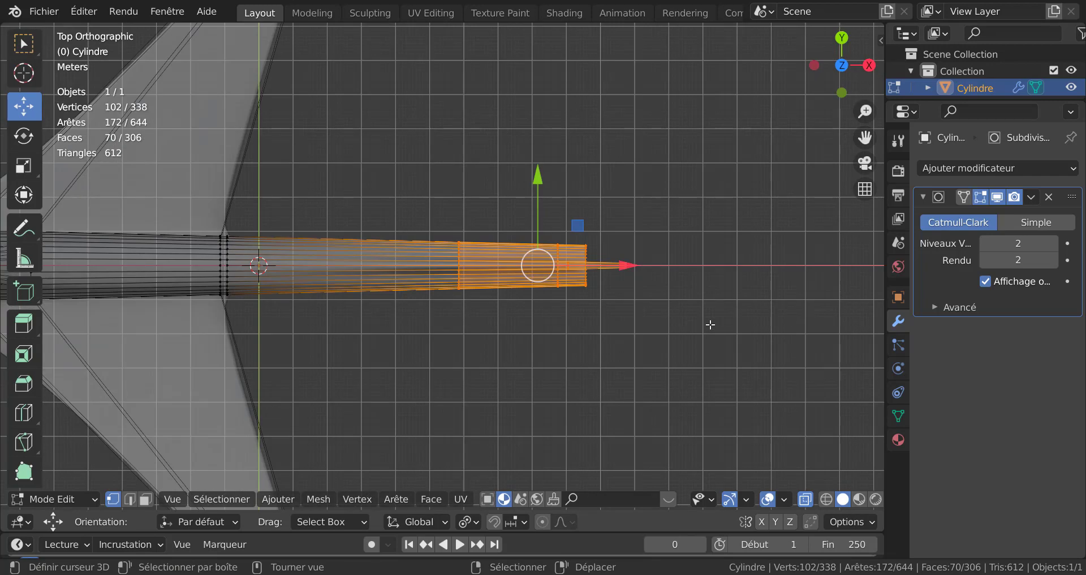
pyautogui.scroll(-3, 637, 343)
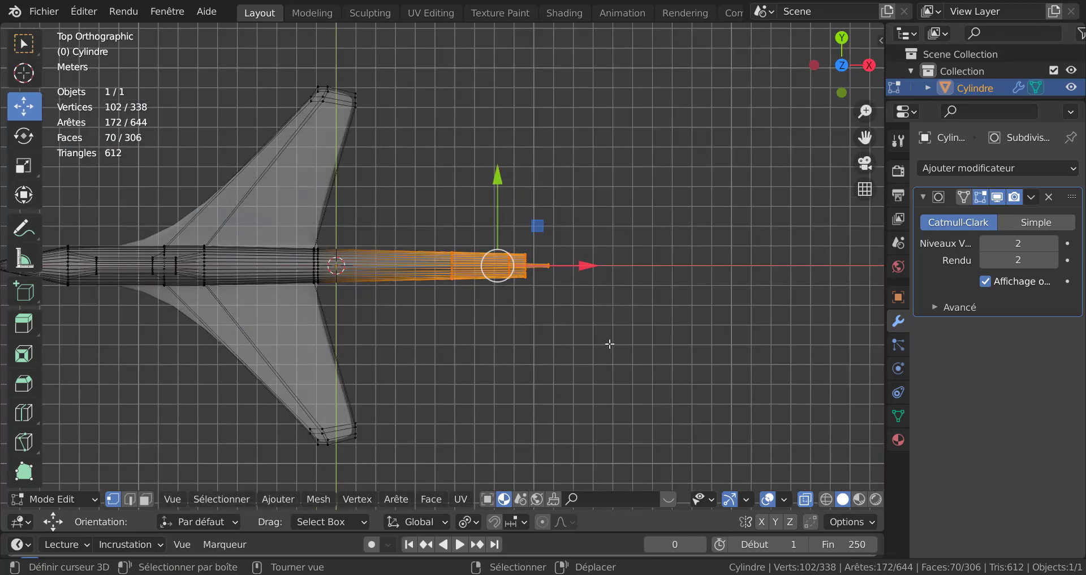
pyautogui.scroll(2, 557, 337)
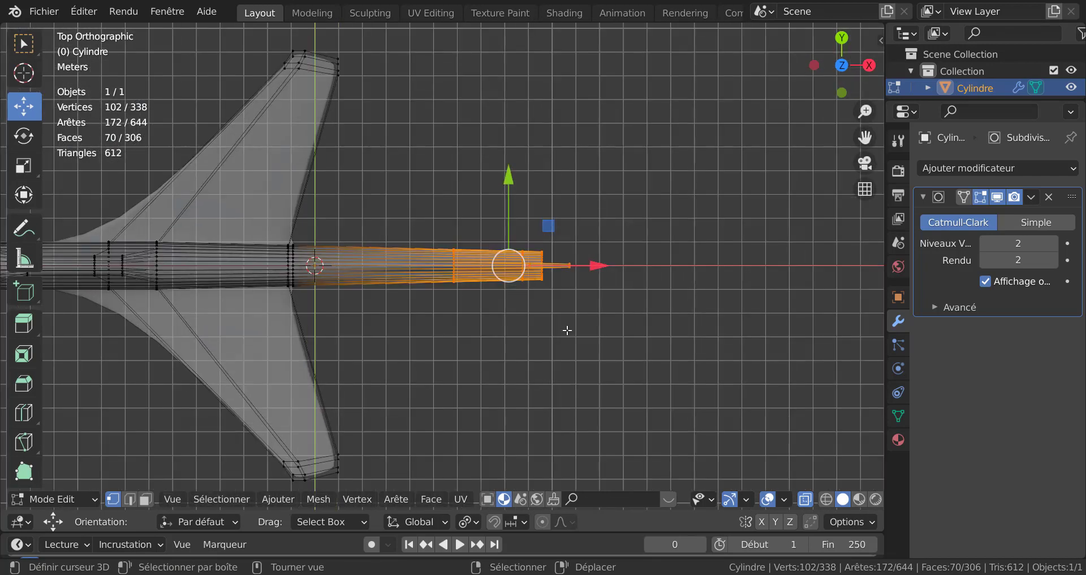
pyautogui.moveTo(618, 373); pyautogui.dragTo(579, 291, button='middle')
pyautogui.keyDown('alt'); pyautogui.keyDown('shift'); pyautogui.click(583, 308); pyautogui.keyUp('shift'); pyautogui.keyUp('alt')
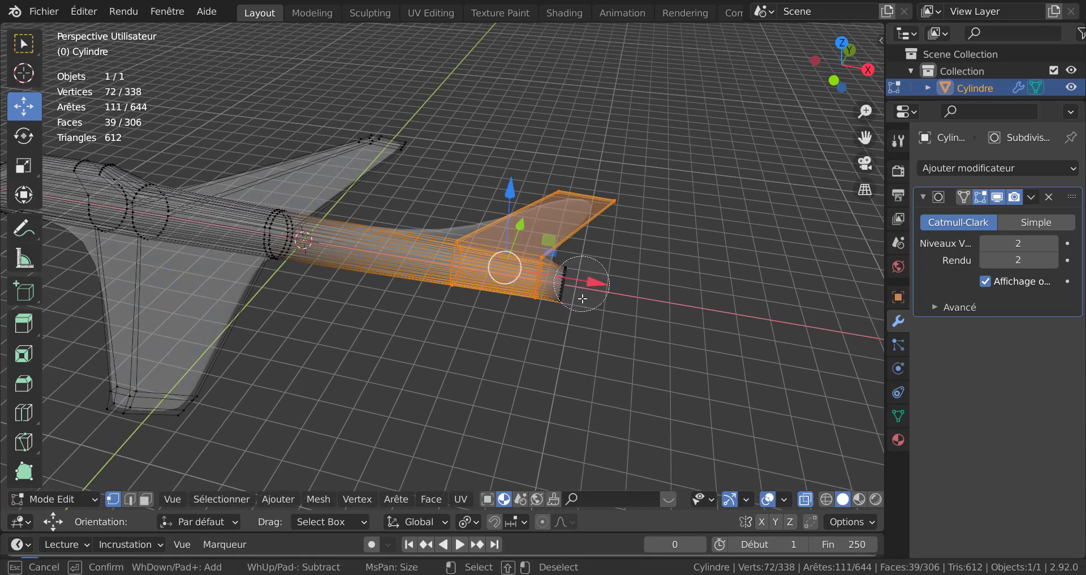
pyautogui.press('KP_7')
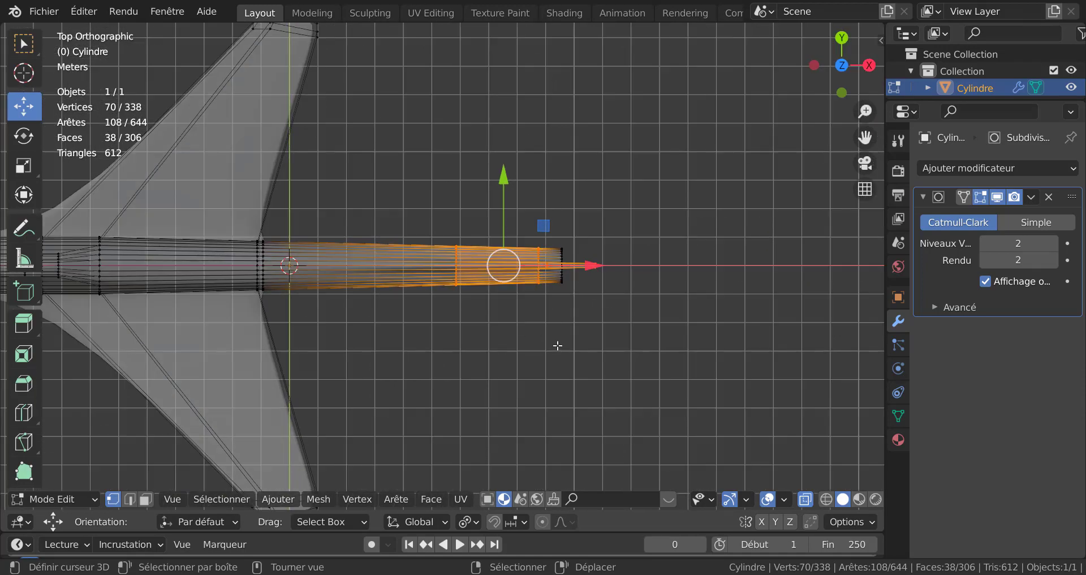
pyautogui.press('s')
pyautogui.press('y')
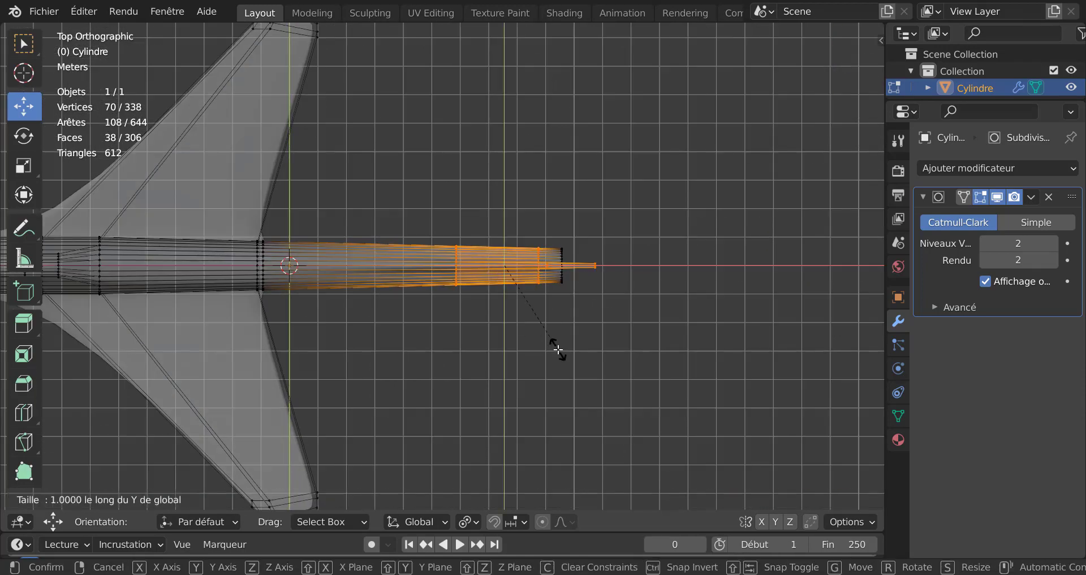
pyautogui.click(657, 432)
# Step: Compare the tail in object mode, then scale the selected rear vertices along Y once more
pyautogui.press('Tab')
pyautogui.moveTo(643, 397); pyautogui.dragTo(642, 359, button='middle')
pyautogui.press('Tab')
pyautogui.press('Tab')
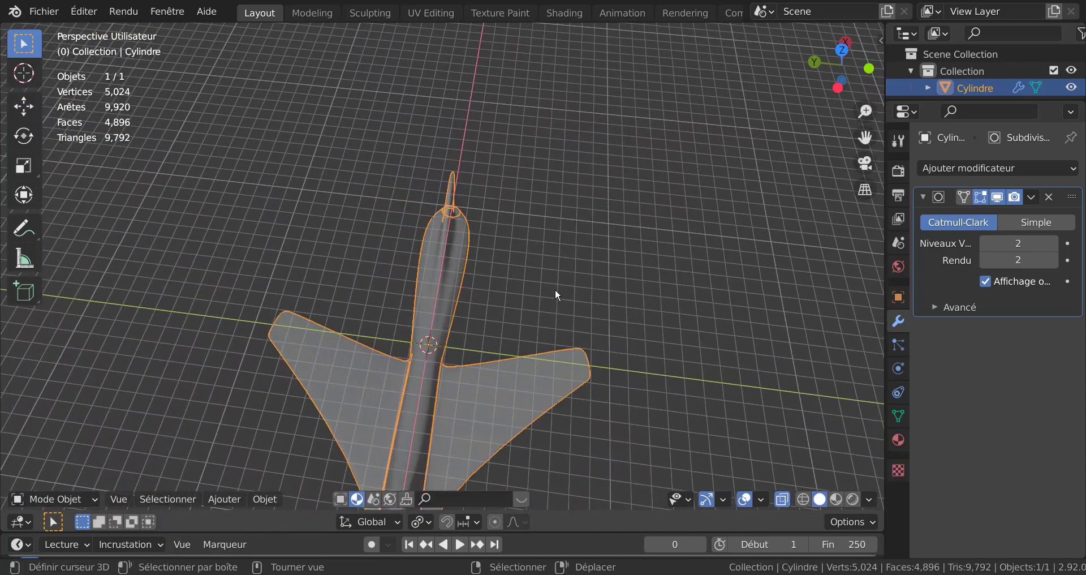
pyautogui.press('Tab')
pyautogui.press('s')
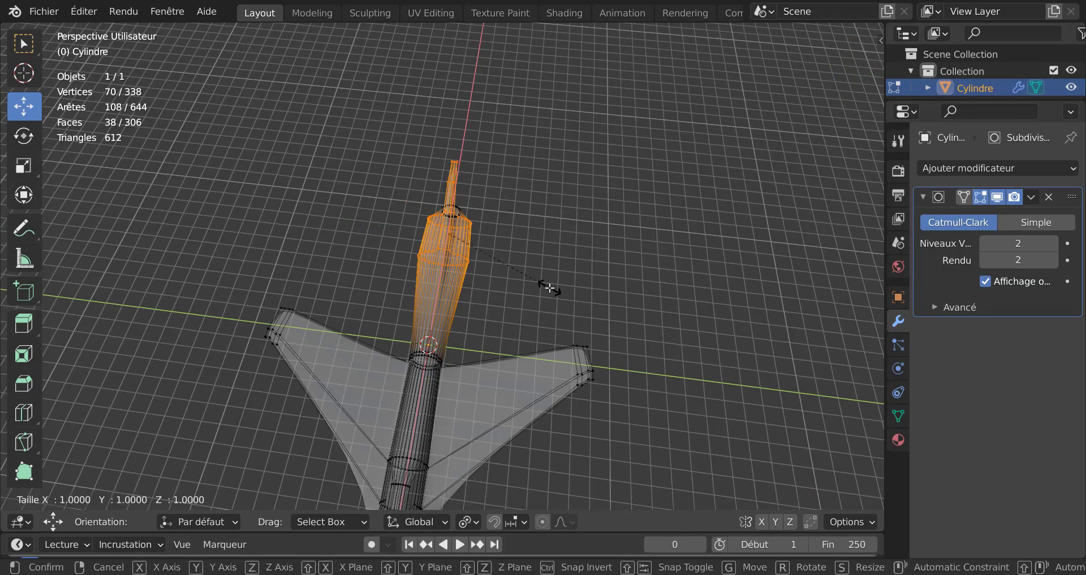
pyautogui.press('y')
pyautogui.click(612, 296)
# Step: Examine the aircraft's rear from several angles, switching between object and edit mode
pyautogui.press('Tab')
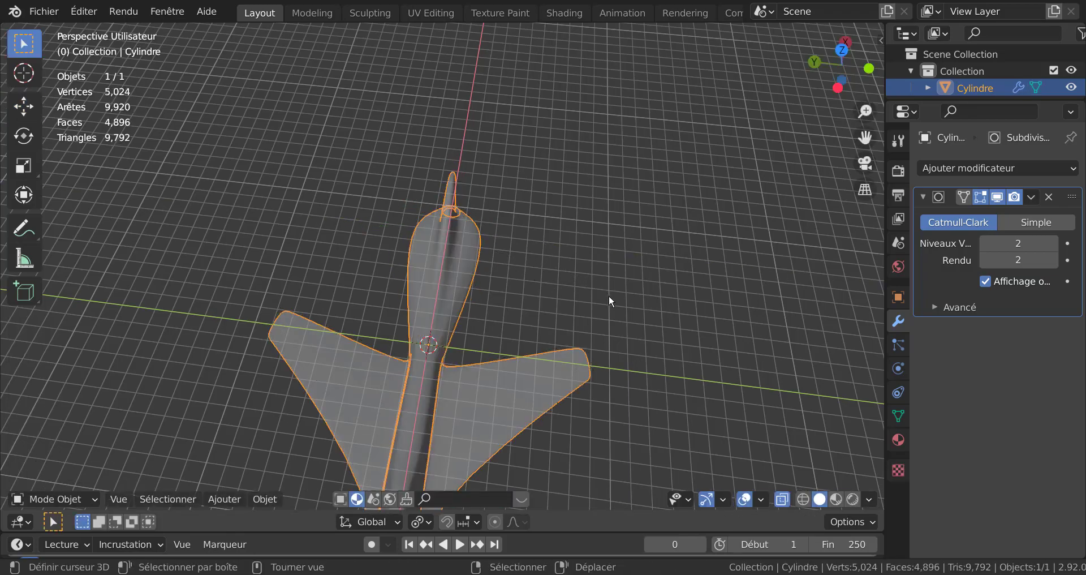
pyautogui.moveTo(608, 294); pyautogui.dragTo(650, 316, button='middle')
pyautogui.press('Tab')
pyautogui.moveTo(479, 338); pyautogui.dragTo(722, 335, button='middle')
pyautogui.press('Tab')
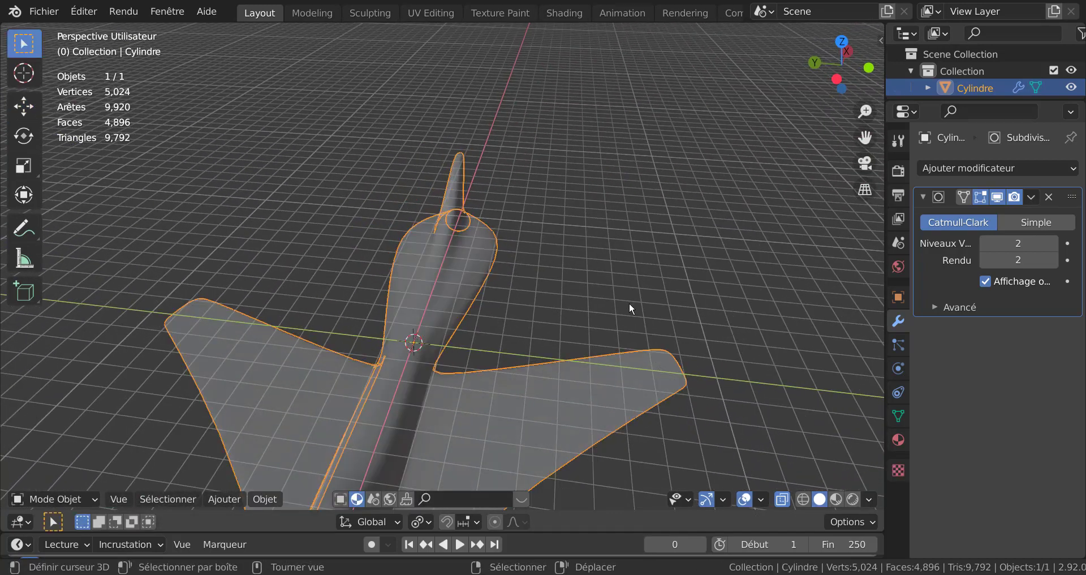
pyautogui.moveTo(614, 254); pyautogui.dragTo(681, 283, button='middle')
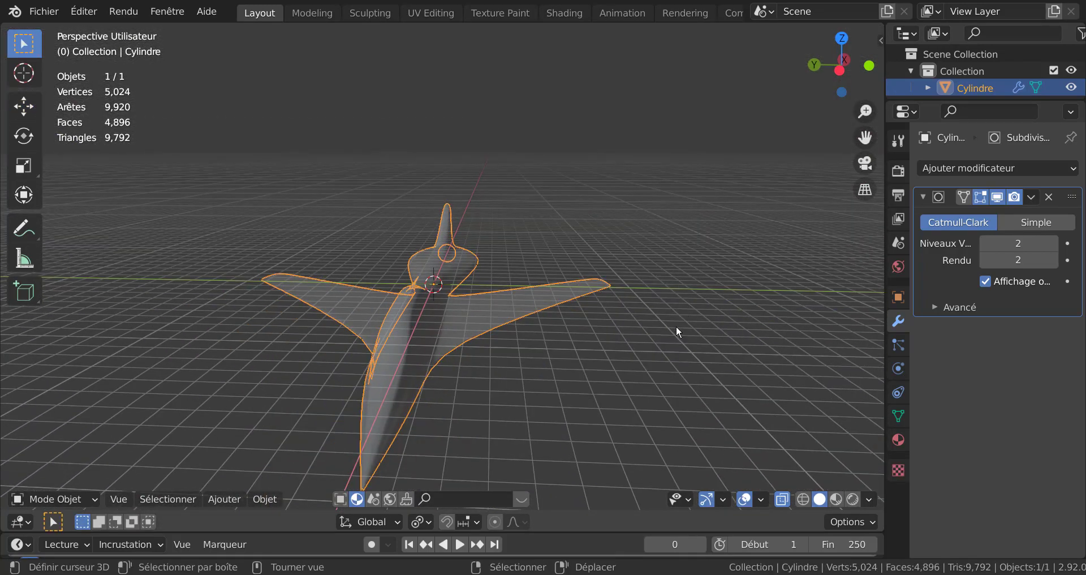
pyautogui.moveTo(677, 332); pyautogui.dragTo(501, 398, button='middle')
# Step: Scale the selected rear fuselage vertices to about 0.5 along Y
pyautogui.press('Tab')
pyautogui.moveTo(543, 335); pyautogui.dragTo(525, 384, button='middle')
pyautogui.press('s')
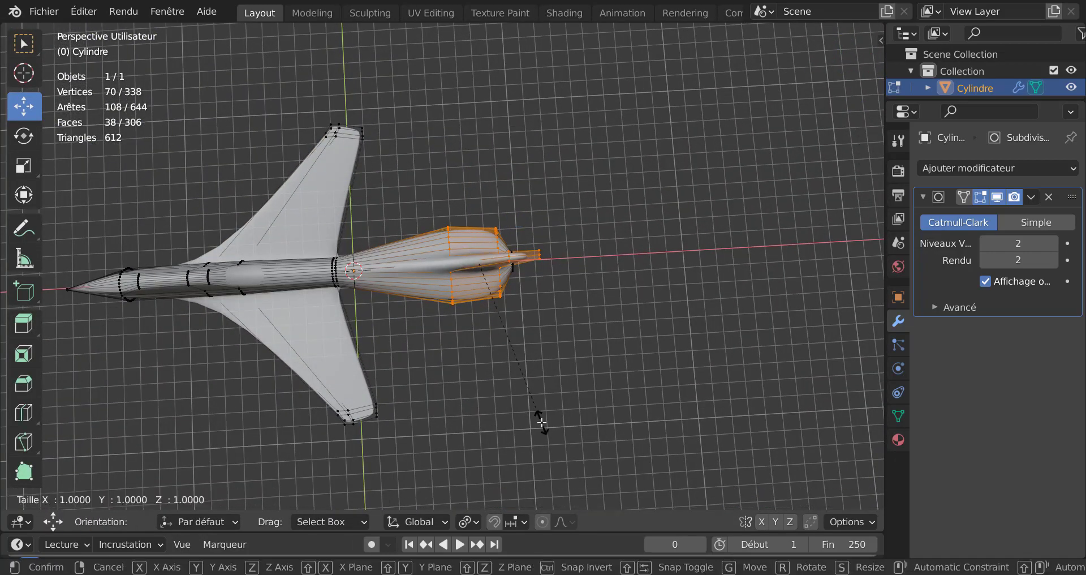
pyautogui.press('y')
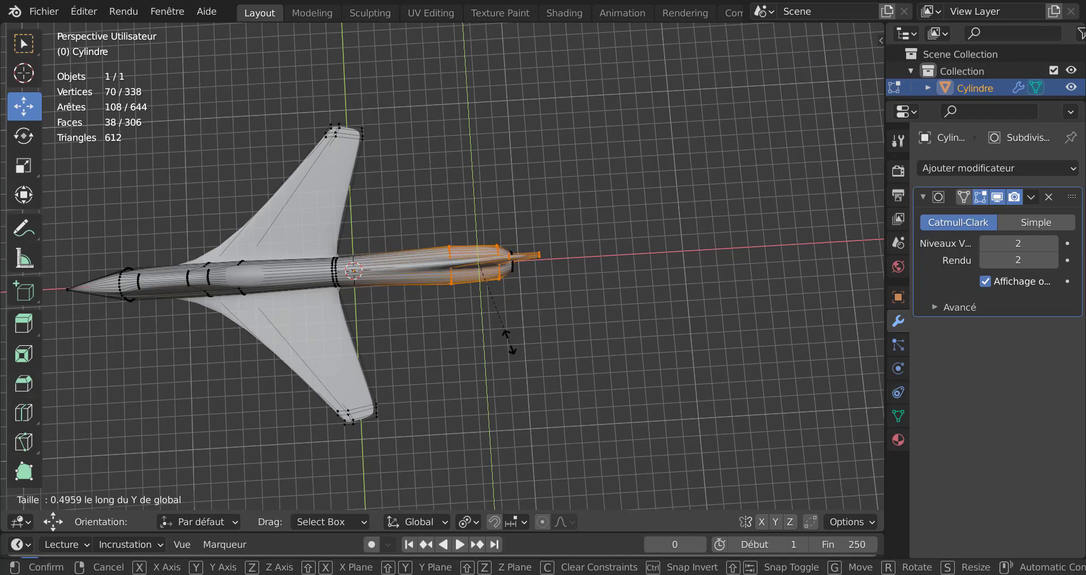
pyautogui.click(510, 341)
# Step: Select the side faces along the rear fuselage in face mode and extrude them outward along their normals
pyautogui.press('Tab')
pyautogui.moveTo(480, 270); pyautogui.dragTo(558, 292, button='middle')
pyautogui.press('Tab')
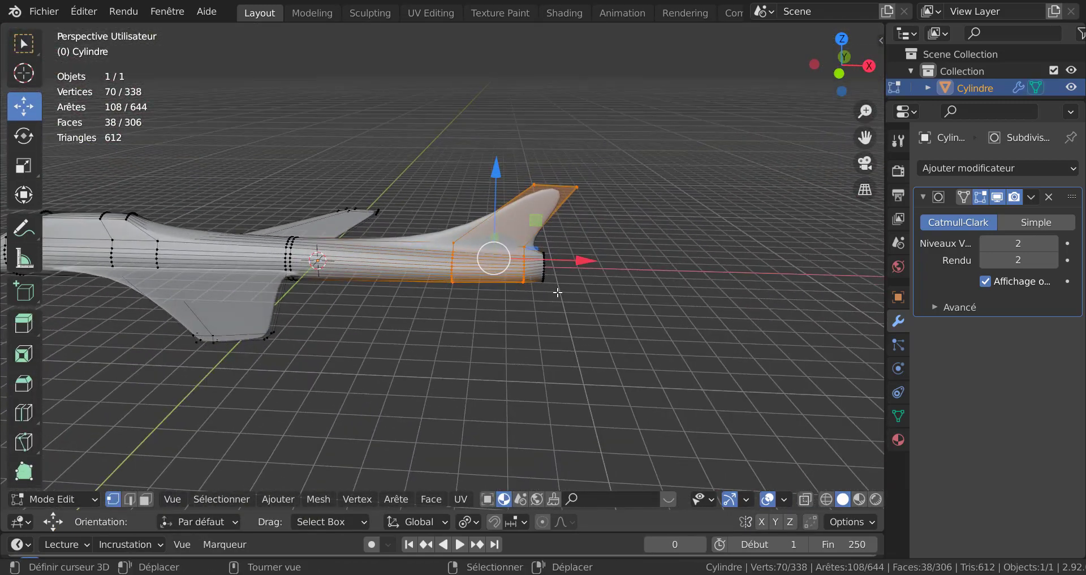
pyautogui.press('KP_1')
pyautogui.scroll(5, 558, 292)
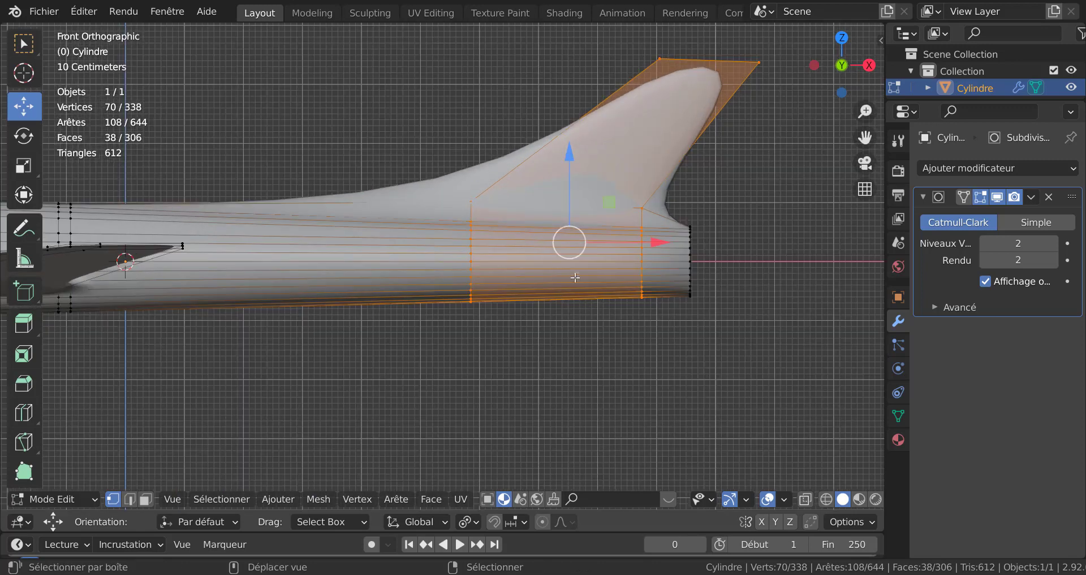
pyautogui.hotkey('alt', 'z')
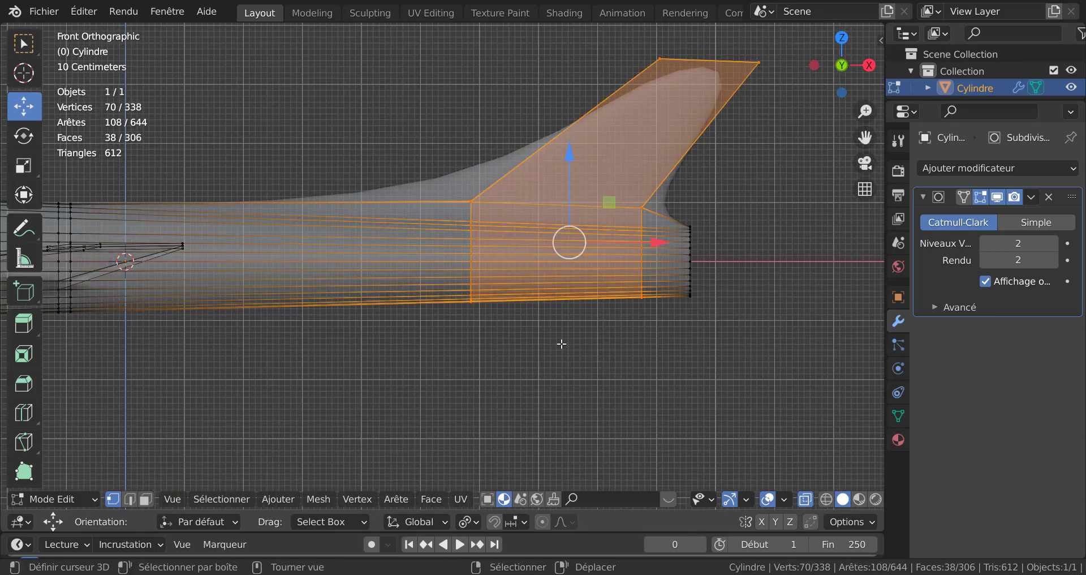
pyautogui.press('3')
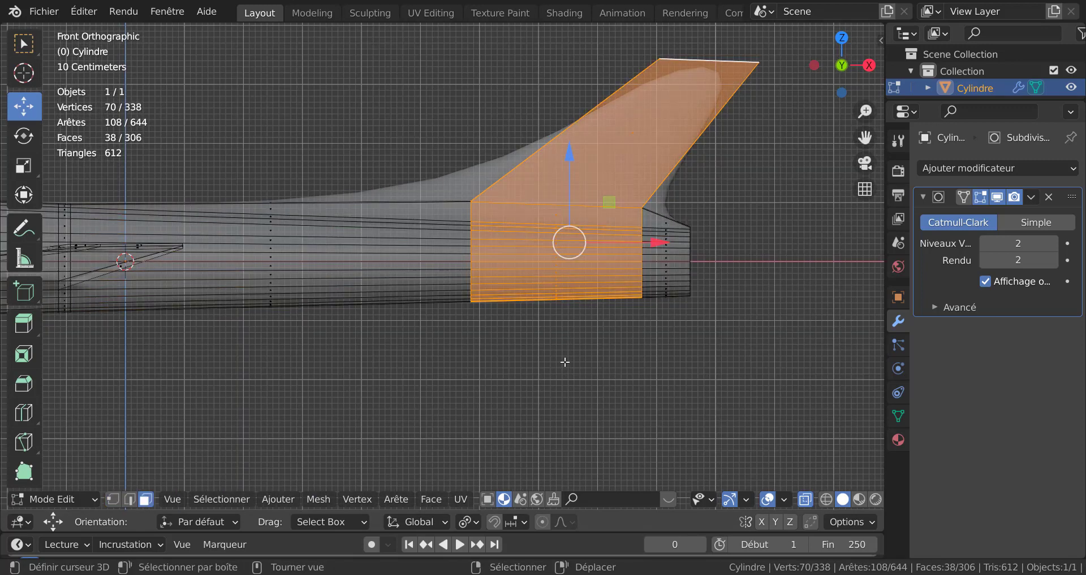
pyautogui.click(558, 267)
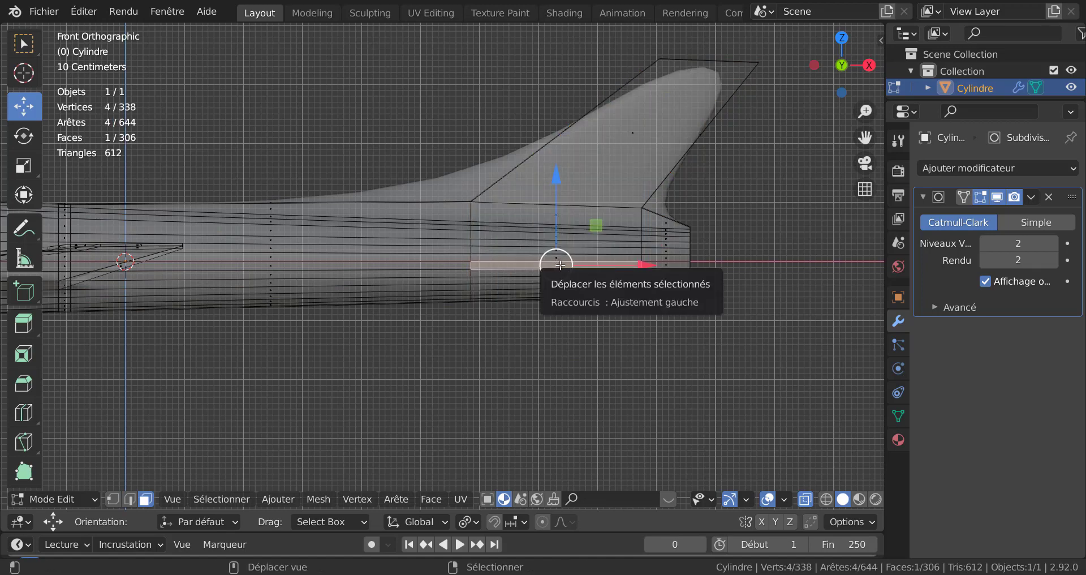
pyautogui.keyDown('shift'); pyautogui.click(556, 259); pyautogui.keyUp('shift')
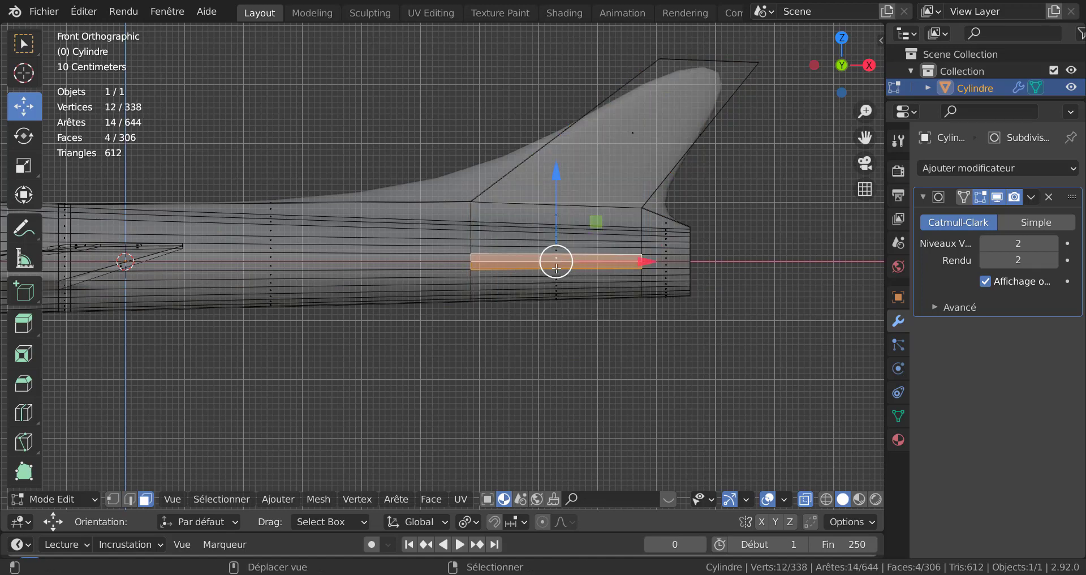
pyautogui.scroll(-2, 590, 289)
pyautogui.moveTo(590, 289); pyautogui.dragTo(599, 336, button='middle')
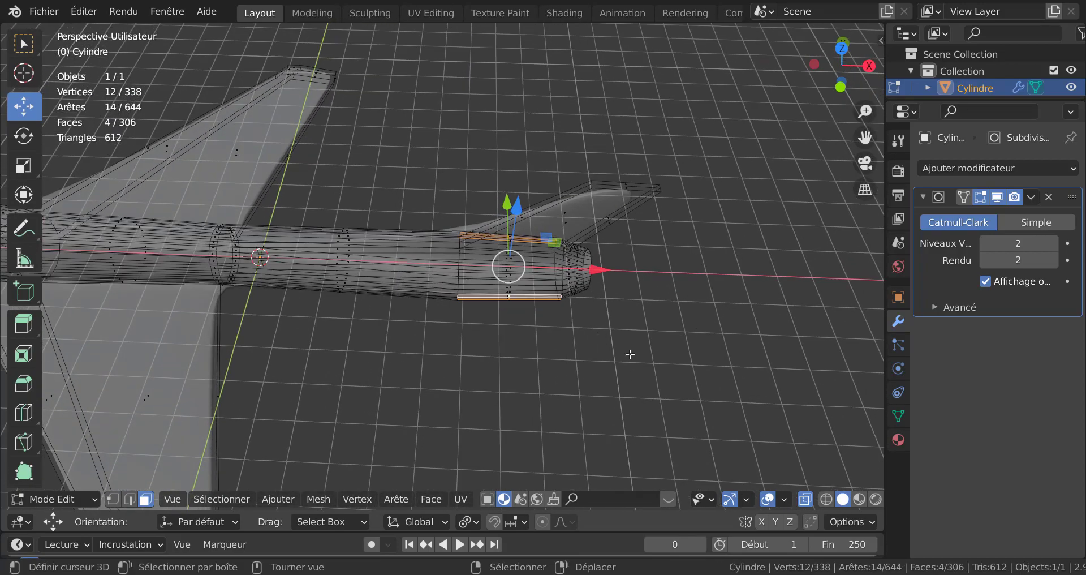
pyautogui.press('KP_7')
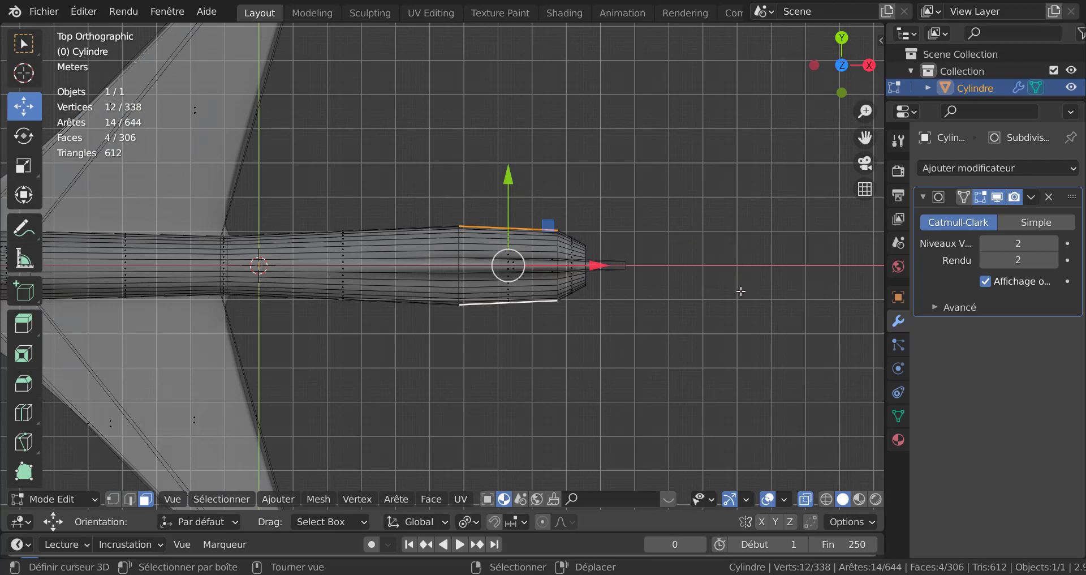
pyautogui.hotkey('alt', 'e')
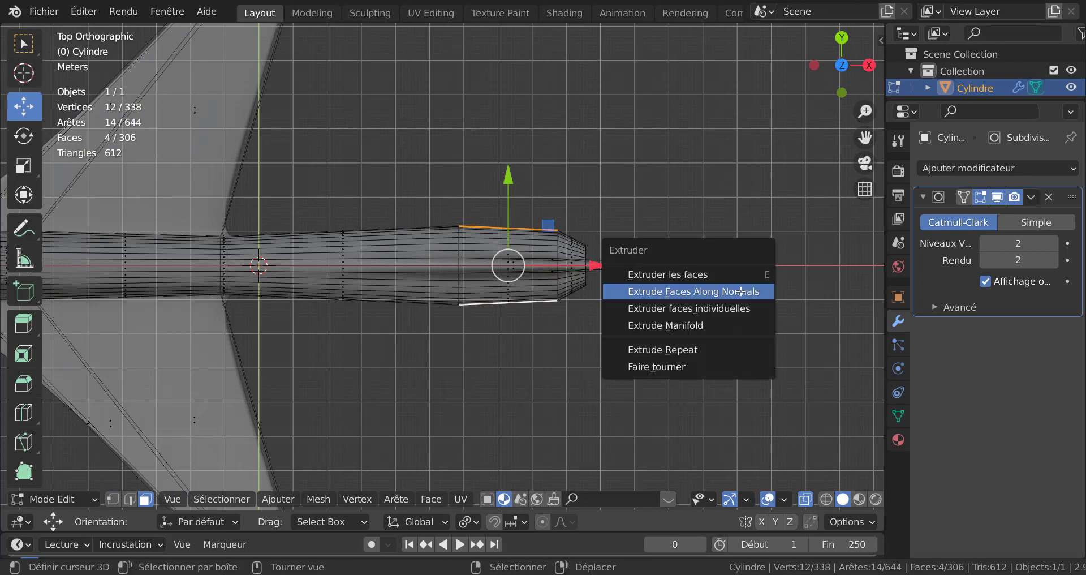
pyautogui.click(707, 292)
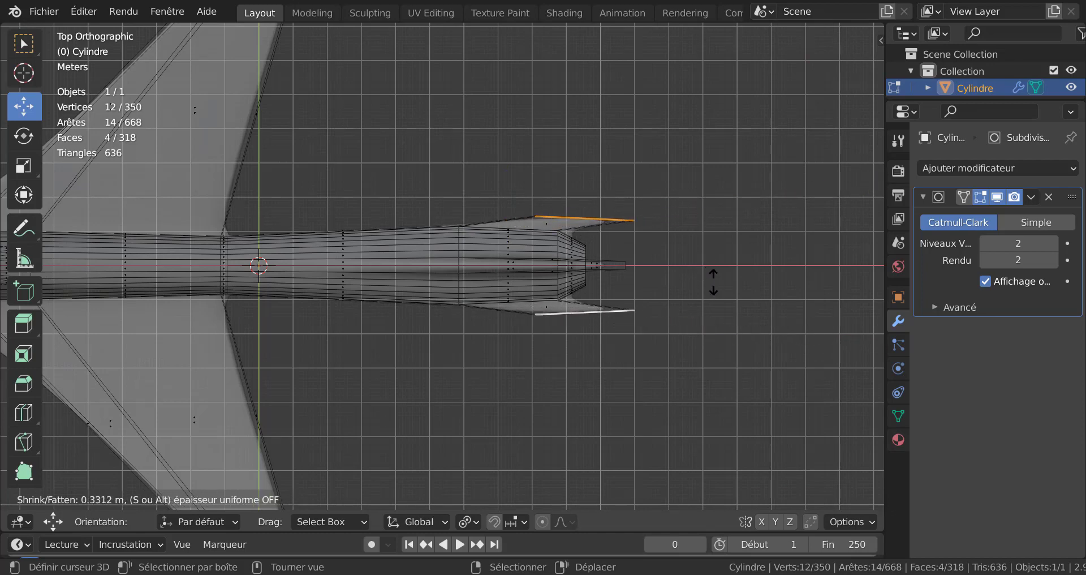
pyautogui.click(713, 284)
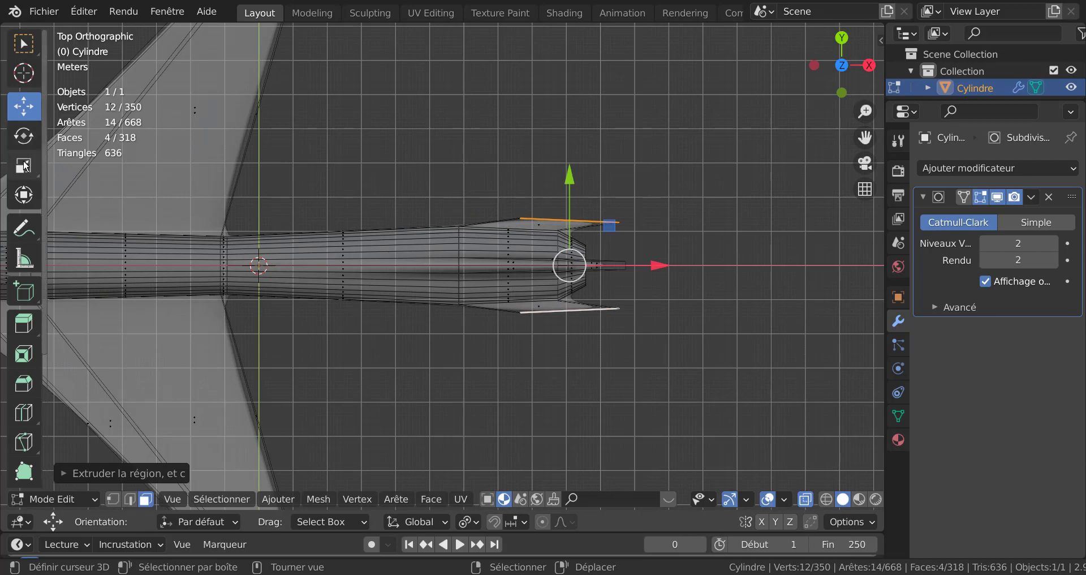
# Step: Enlarge the extruded side faces outward with the Scale tool, using the median point as pivot
pyautogui.click(24, 165)
pyautogui.moveTo(563, 176); pyautogui.dragTo(569, 130)
pyautogui.click(468, 521)
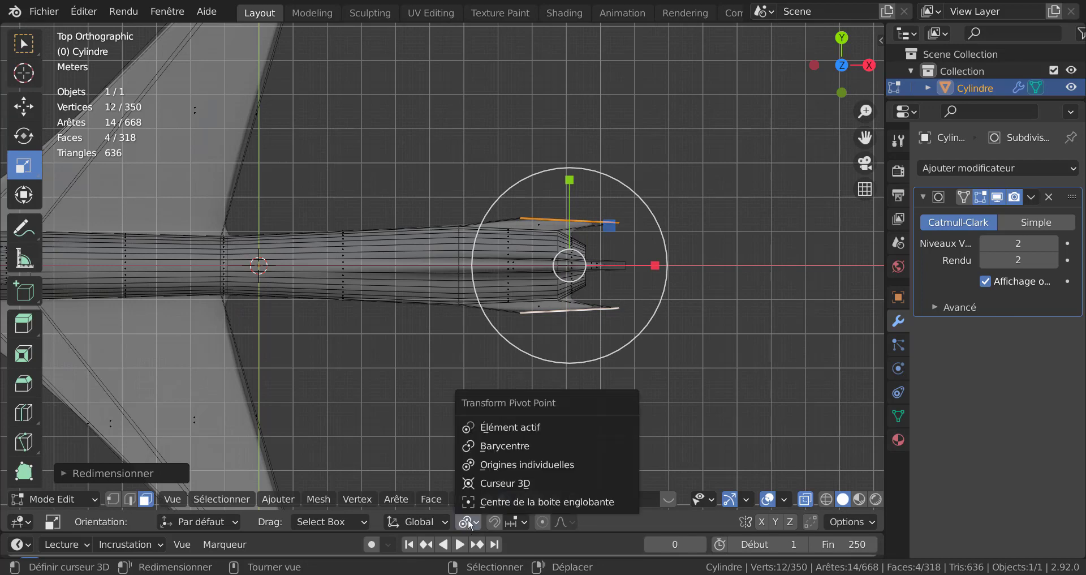
pyautogui.click(500, 444)
pyautogui.moveTo(566, 192); pyautogui.dragTo(569, 148)
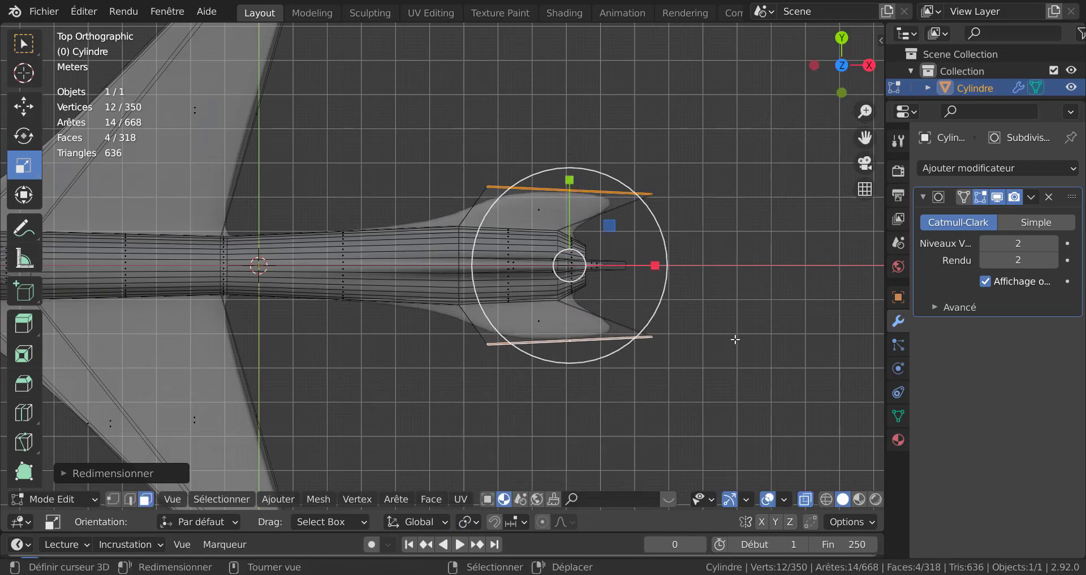
# Step: Scale the side extrusions down uniformly to about 0.56 and then slightly smaller
pyautogui.press('s')
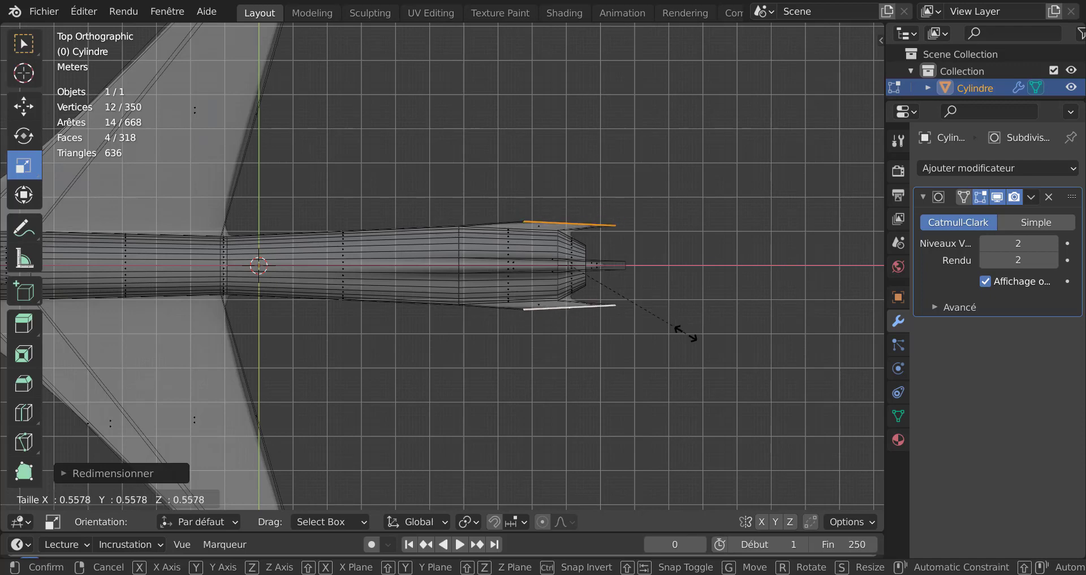
pyautogui.click(717, 345)
pyautogui.click(523, 521)
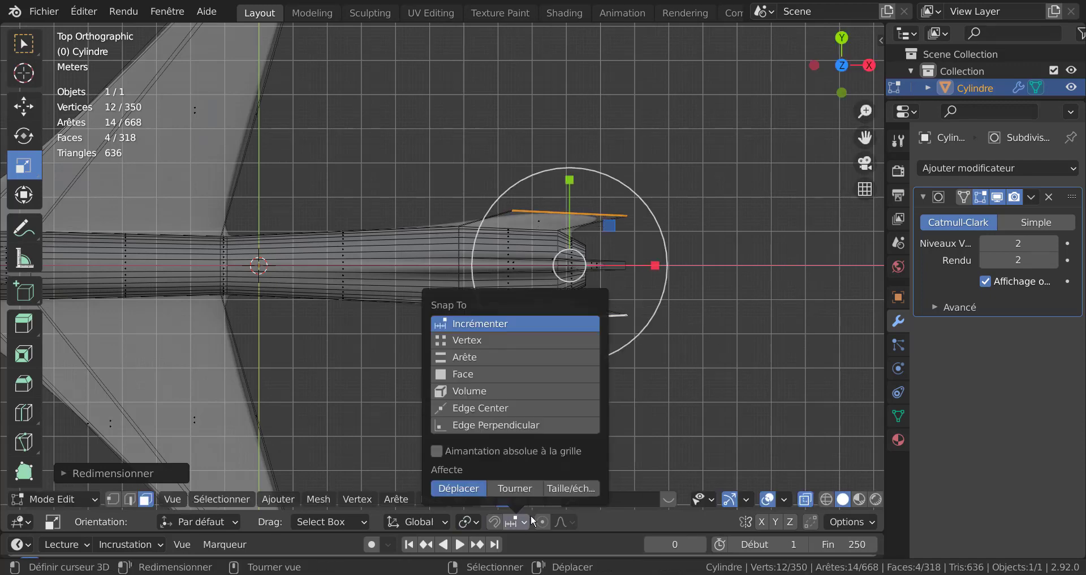
pyautogui.click(470, 521)
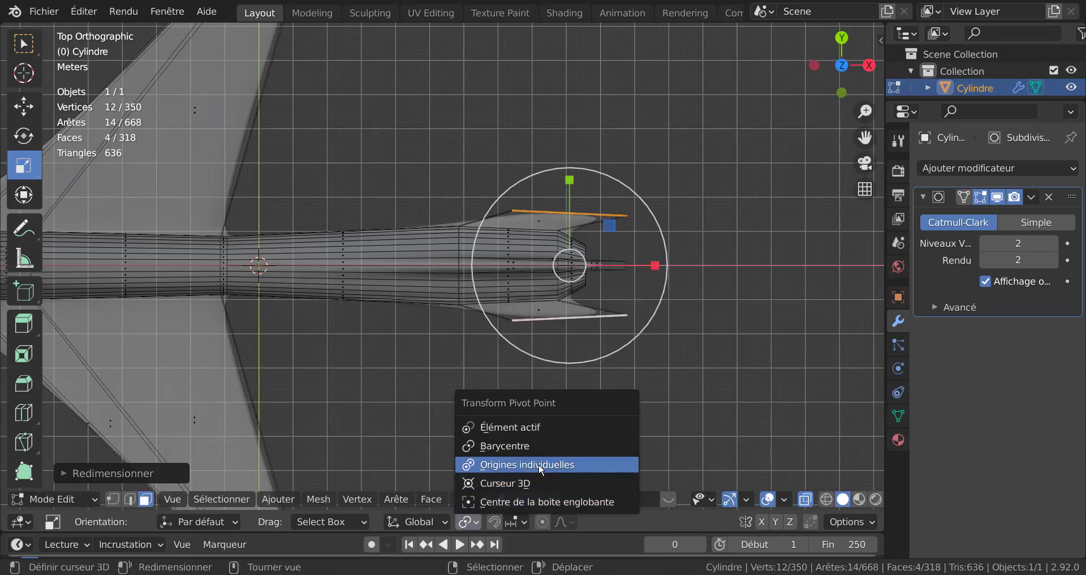
pyautogui.press('s')
pyautogui.click(669, 334)
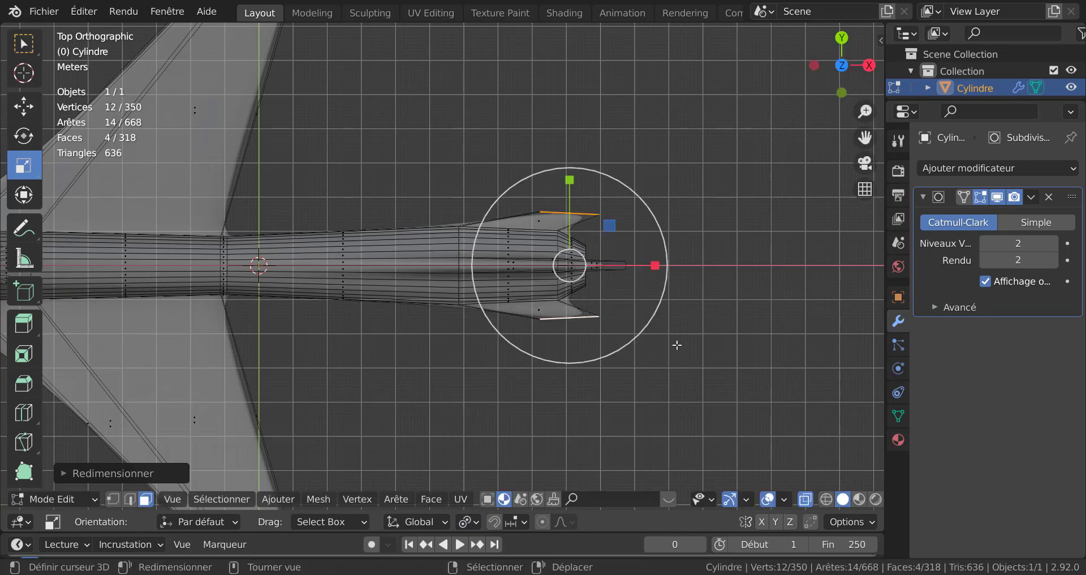
# Step: Move the side extrusions about 0.68 m backward along X
pyautogui.press('g')
pyautogui.press('x')
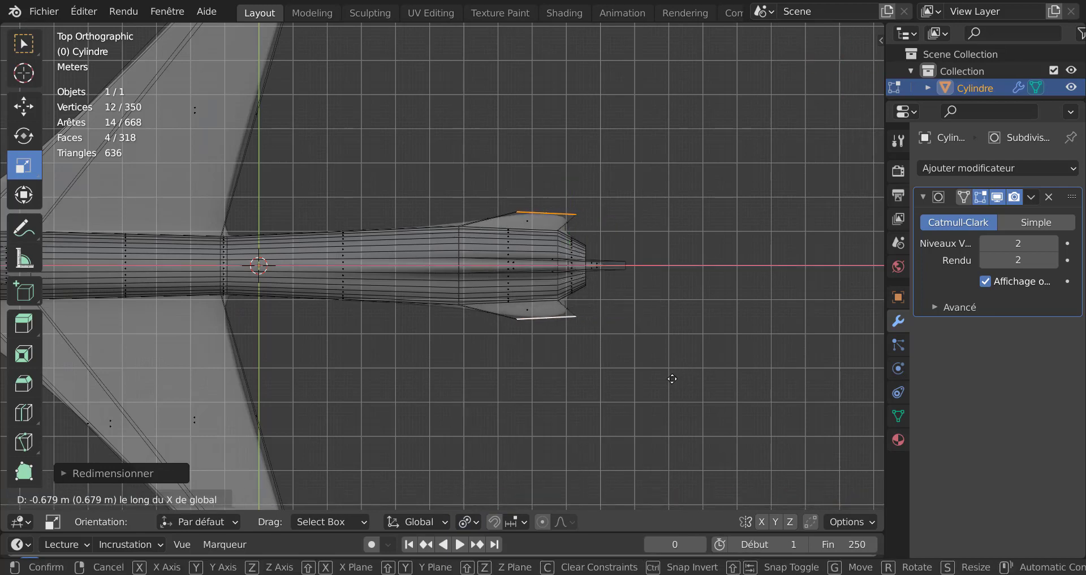
pyautogui.click(653, 376)
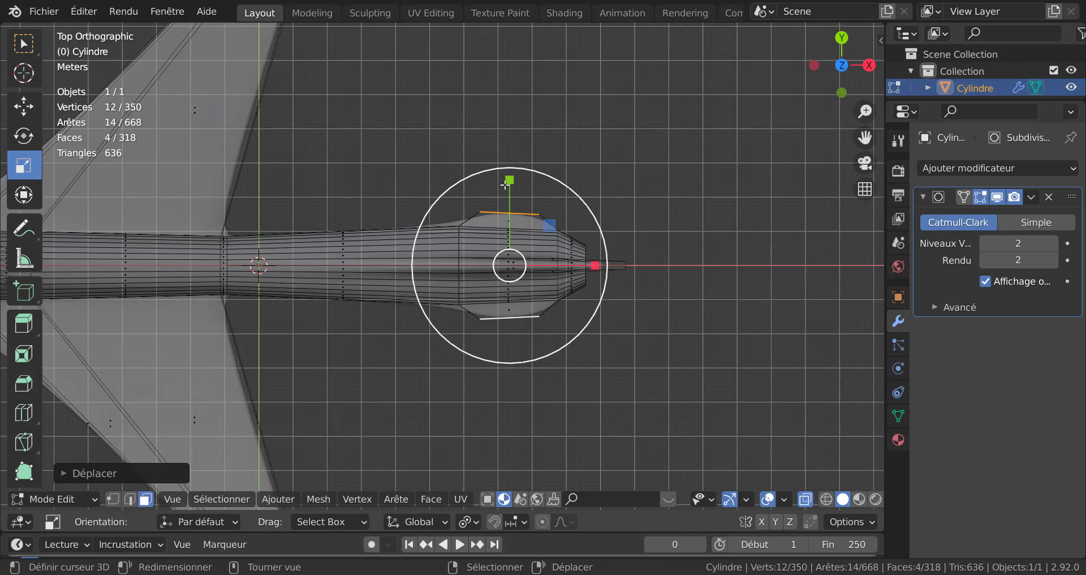
# Step: Scale the side extrusions along Y, then uniformly to about 0.59
pyautogui.press('s')
pyautogui.press('y')
pyautogui.click(508, 119)
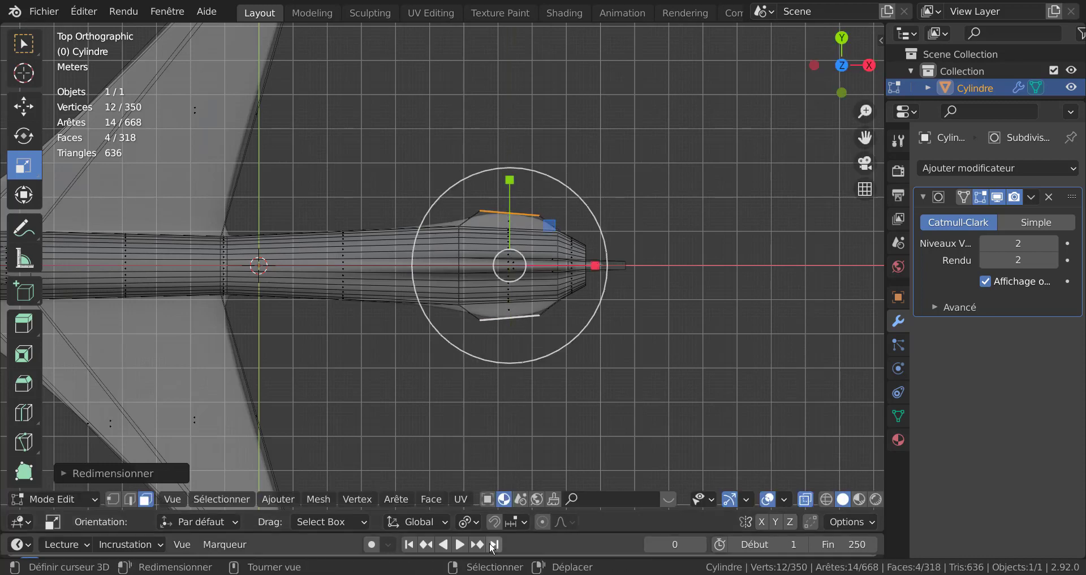
pyautogui.press('s')
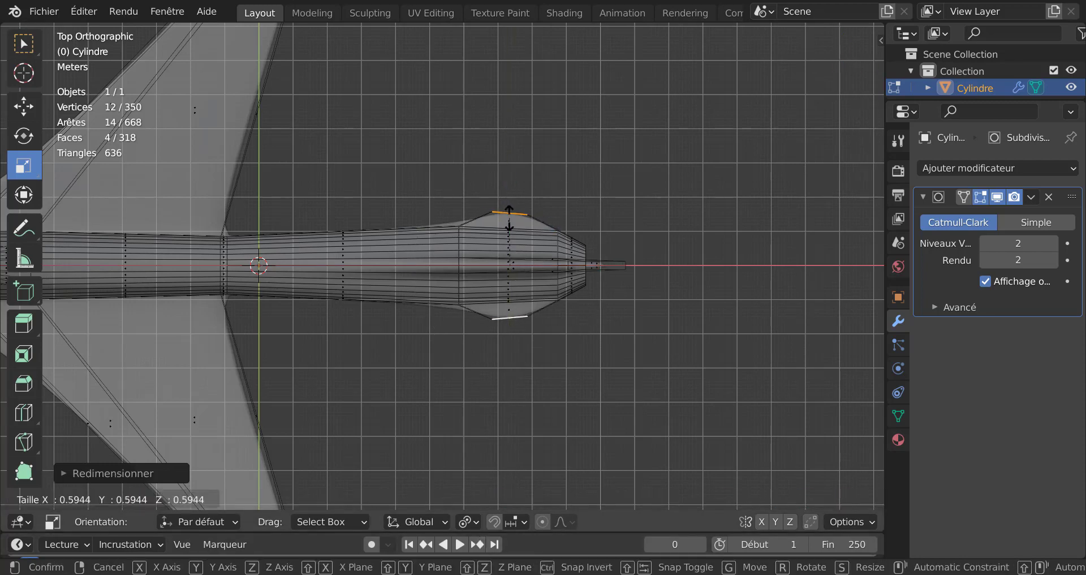
pyautogui.click(509, 204)
# Step: Flatten the side extrusions' outer edges along Y to about 0.10
pyautogui.press('s')
pyautogui.press('y')
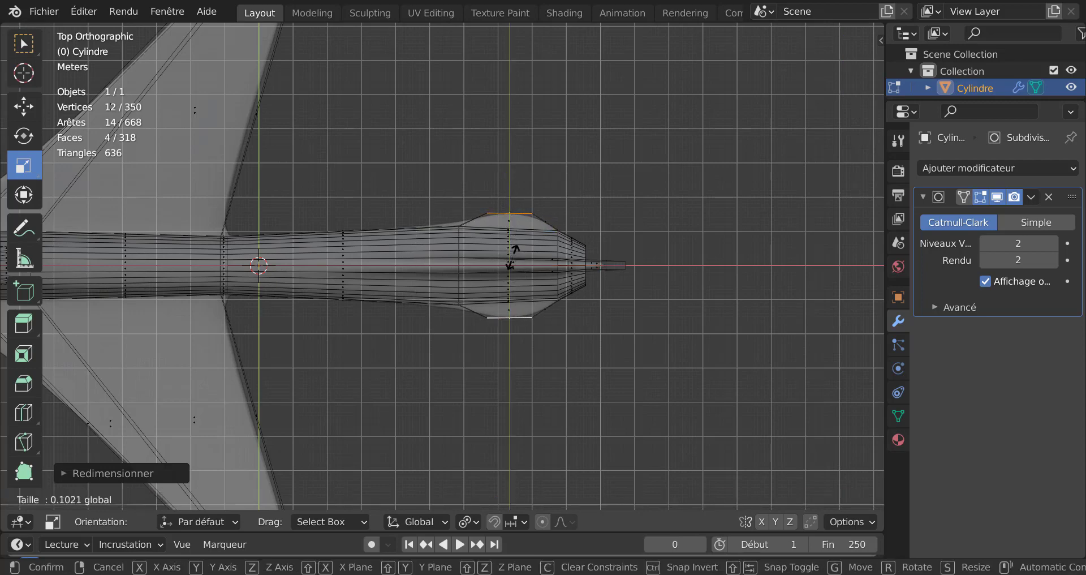
pyautogui.click(512, 256)
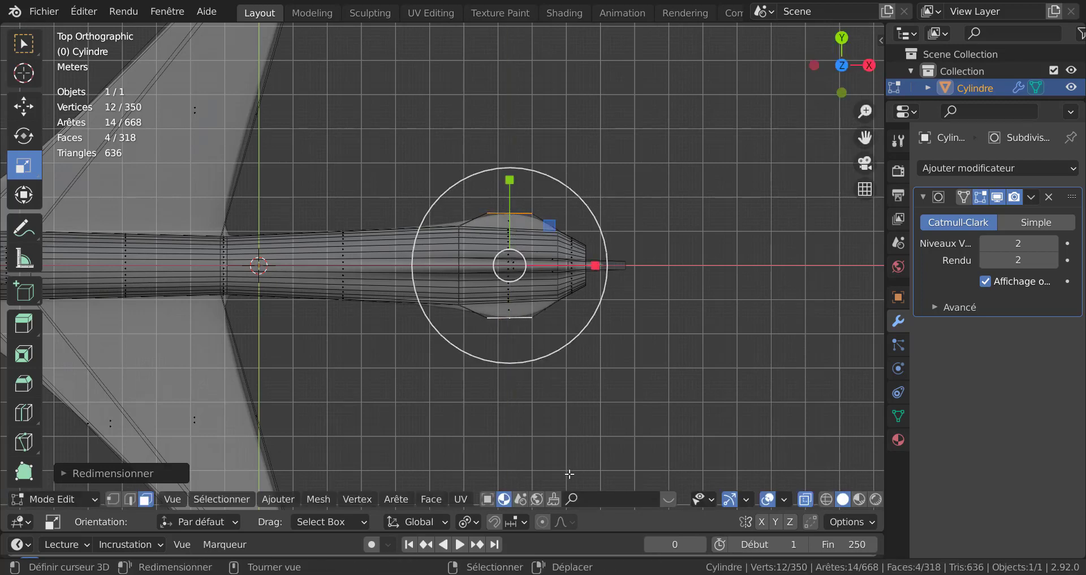
# Step: Set the pivot to the median point and enlarge the side extrusions outward with the scale gizmo
pyautogui.click(465, 522)
pyautogui.click(495, 447)
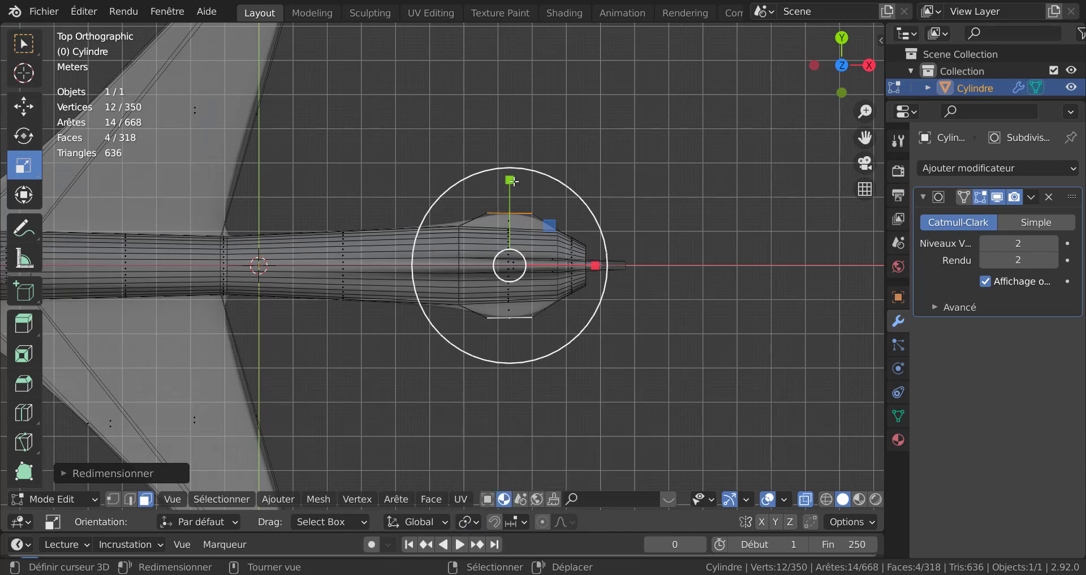
pyautogui.moveTo(509, 179); pyautogui.dragTo(521, 103)
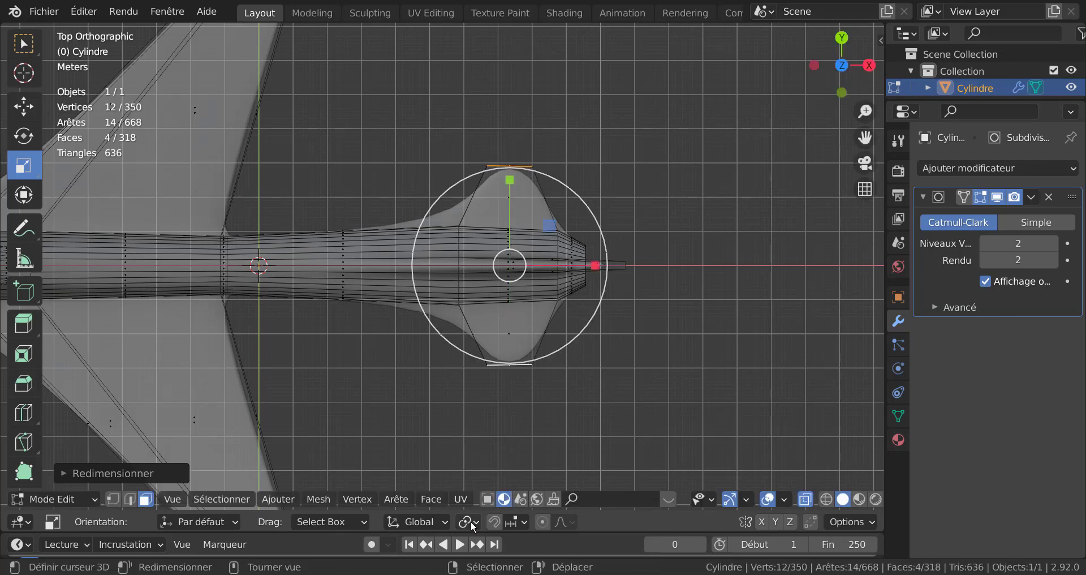
# Step: Scale the side extrusions uniformly to about 0.57
pyautogui.click(471, 524)
pyautogui.press('x')
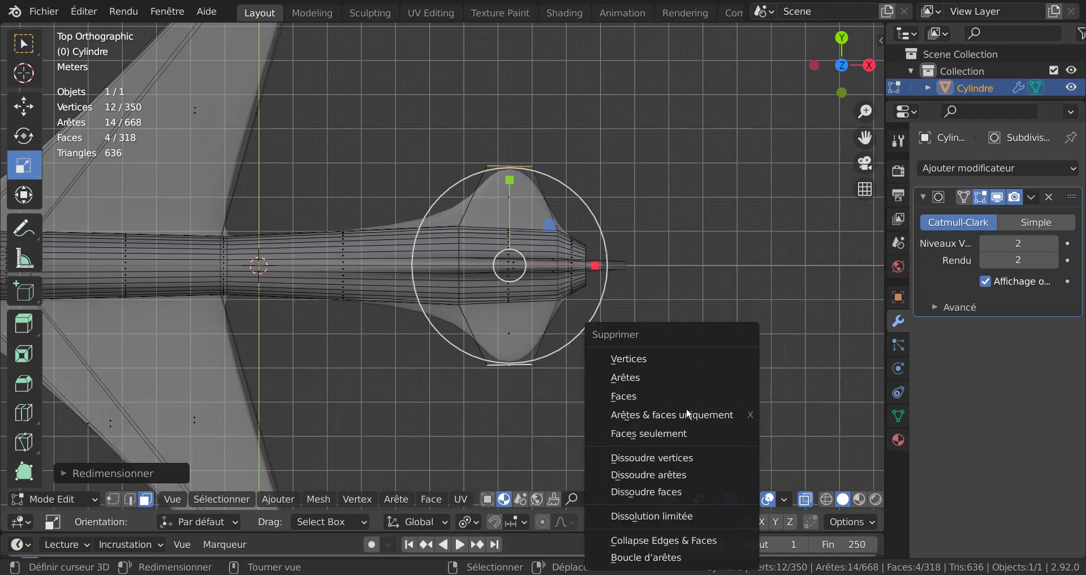
pyautogui.press('Escape')
pyautogui.press('s')
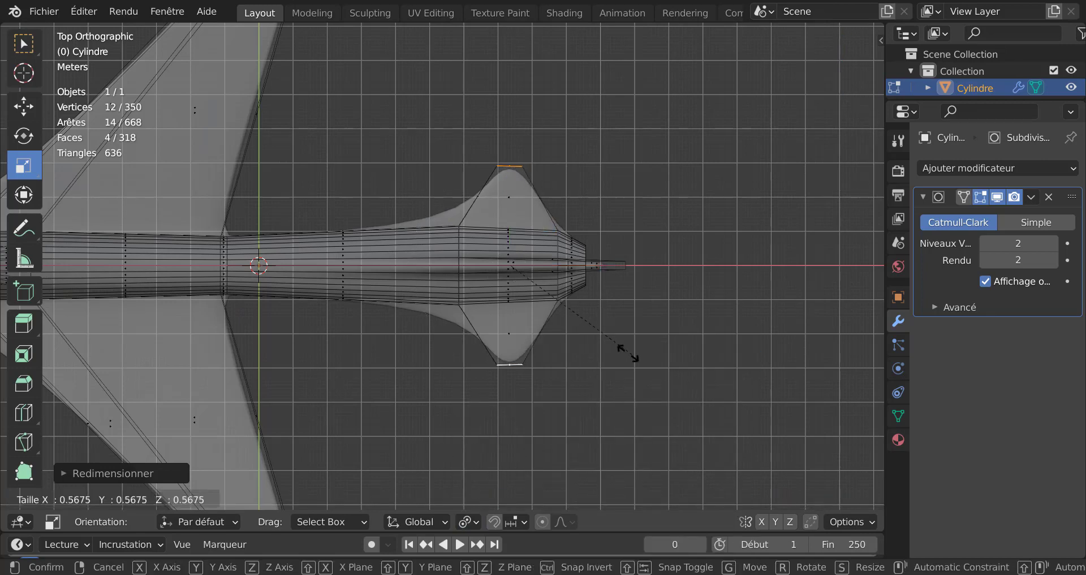
pyautogui.click(572, 341)
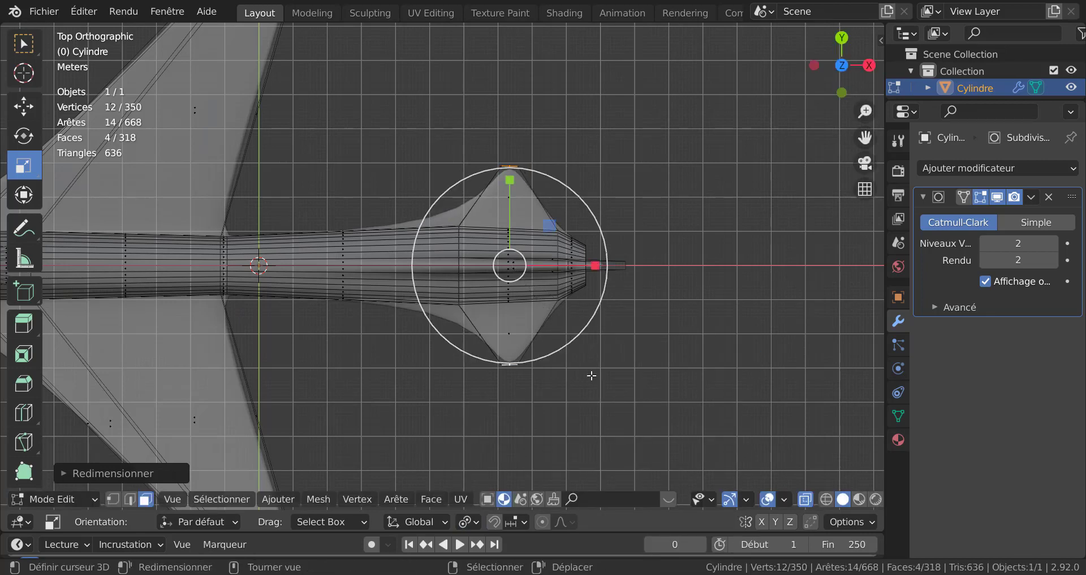
# Step: Move the side extrusions about 2.14 m forward along X
pyautogui.press('g')
pyautogui.press('x')
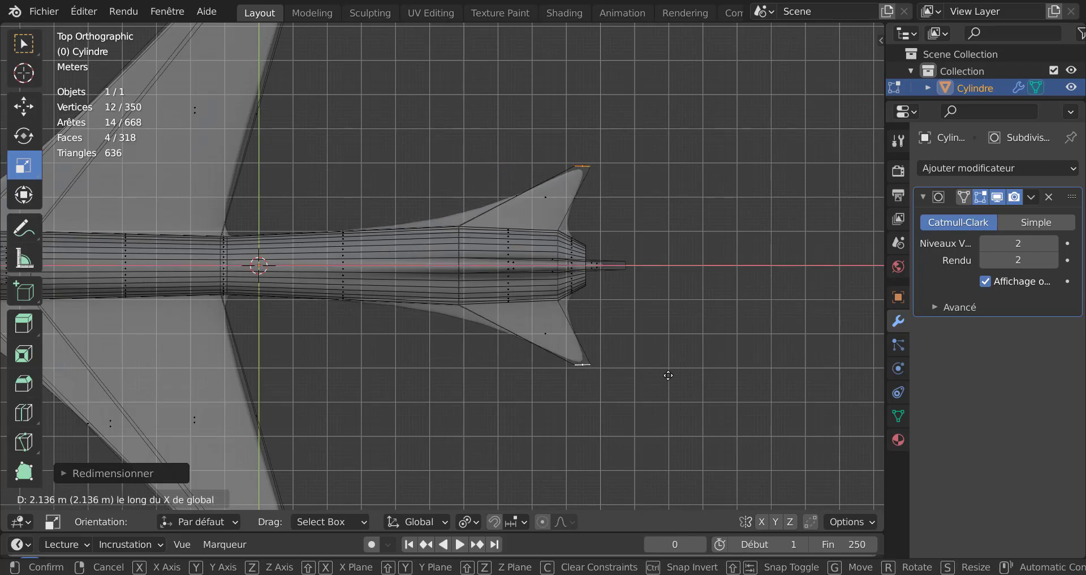
pyautogui.click(647, 378)
# Step: Add a loop cut around the rear fuselage, sliding it toward the tail
pyautogui.press('Tab')
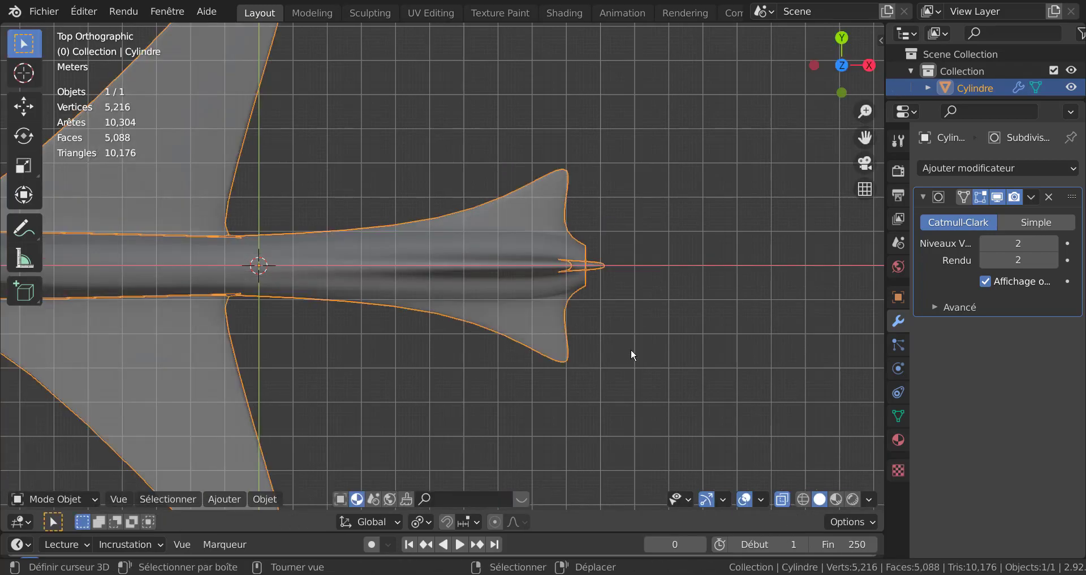
pyautogui.moveTo(630, 349); pyautogui.dragTo(392, 321, button='middle')
pyautogui.press('Tab')
pyautogui.press('Tab')
pyautogui.press('Tab')
pyautogui.hotkey('ctrl', 'r')
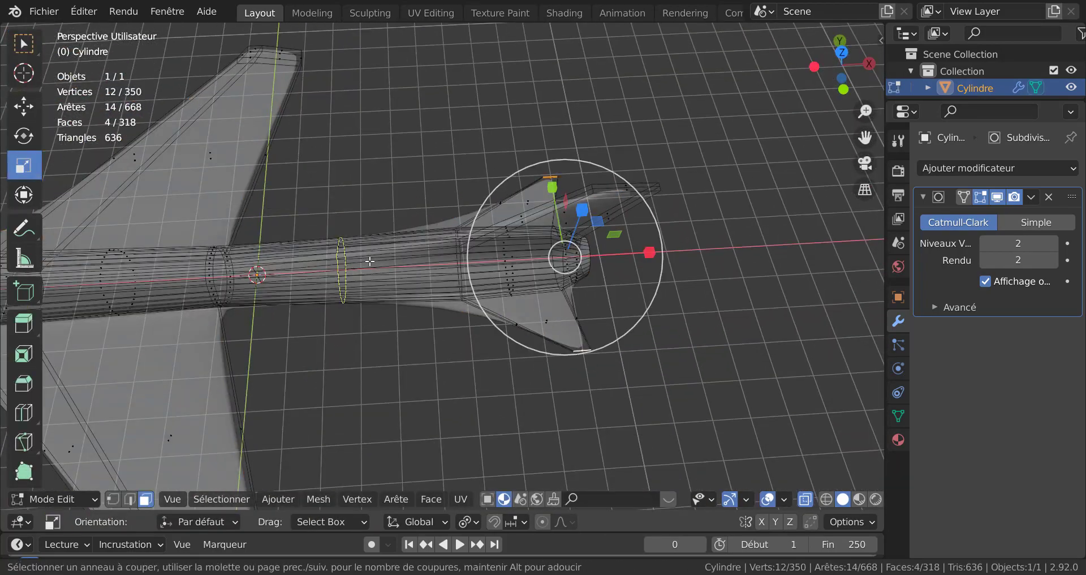
pyautogui.click(370, 262)
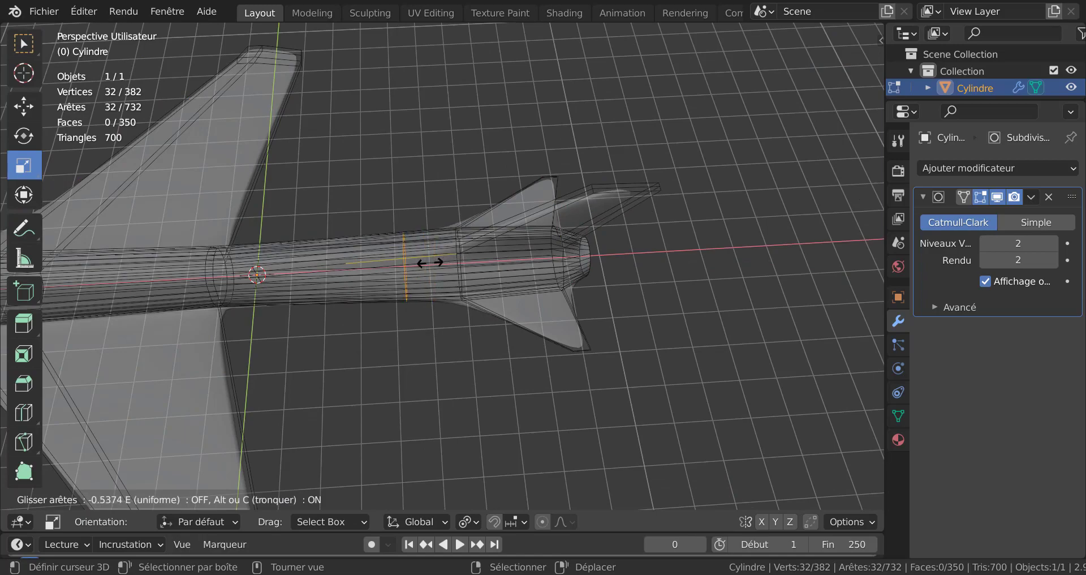
pyautogui.click(430, 262)
# Step: Examine the whole aircraft in object mode from a perspective view
pyautogui.press('Tab')
pyautogui.moveTo(446, 310); pyautogui.dragTo(633, 330, button='middle')
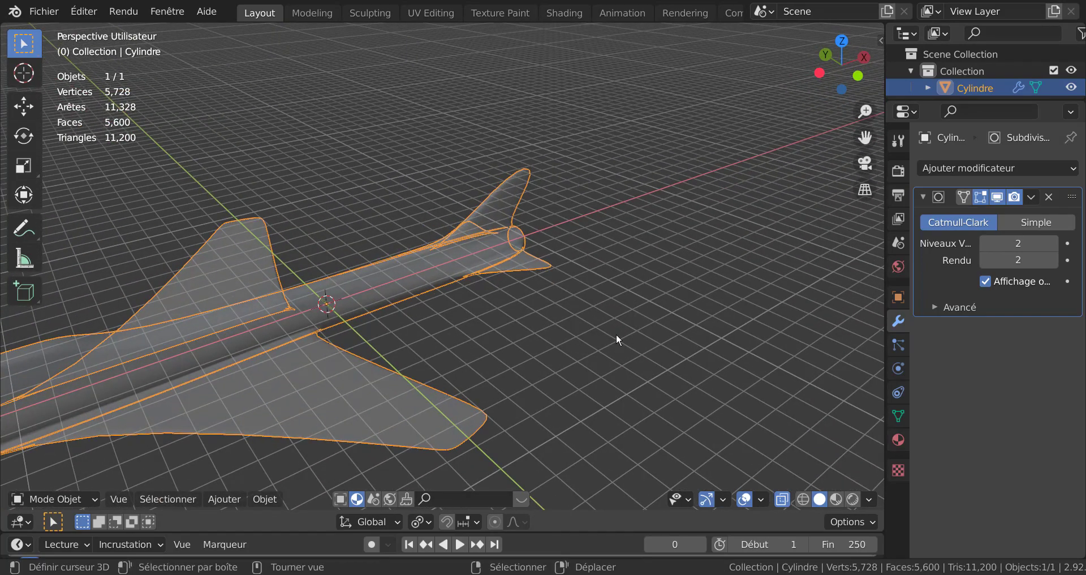
pyautogui.hotkey('alt', 'z')
pyautogui.keyDown('shift'); pyautogui.moveTo(513, 351); pyautogui.dragTo(725, 296, button='middle'); pyautogui.keyUp('shift')
pyautogui.scroll(-4, 594, 327)
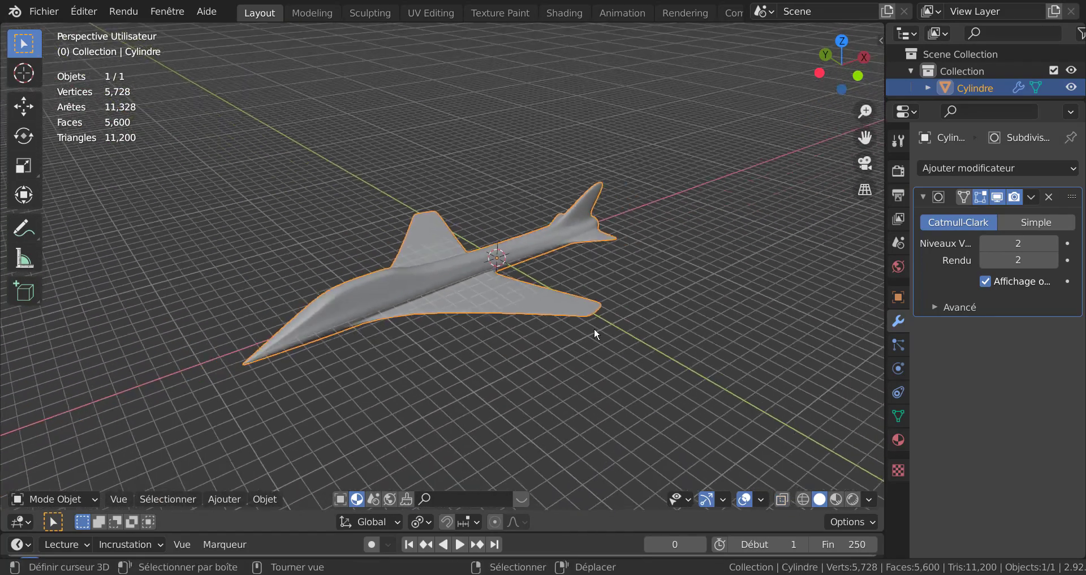
pyautogui.moveTo(594, 327)
pyautogui.mouseDown(button='middle')
pyautogui.moveTo(630, 327)
pyautogui.moveTo(636, 280)
pyautogui.moveTo(643, 317)
pyautogui.moveTo(579, 338)
pyautogui.mouseUp(button='middle')
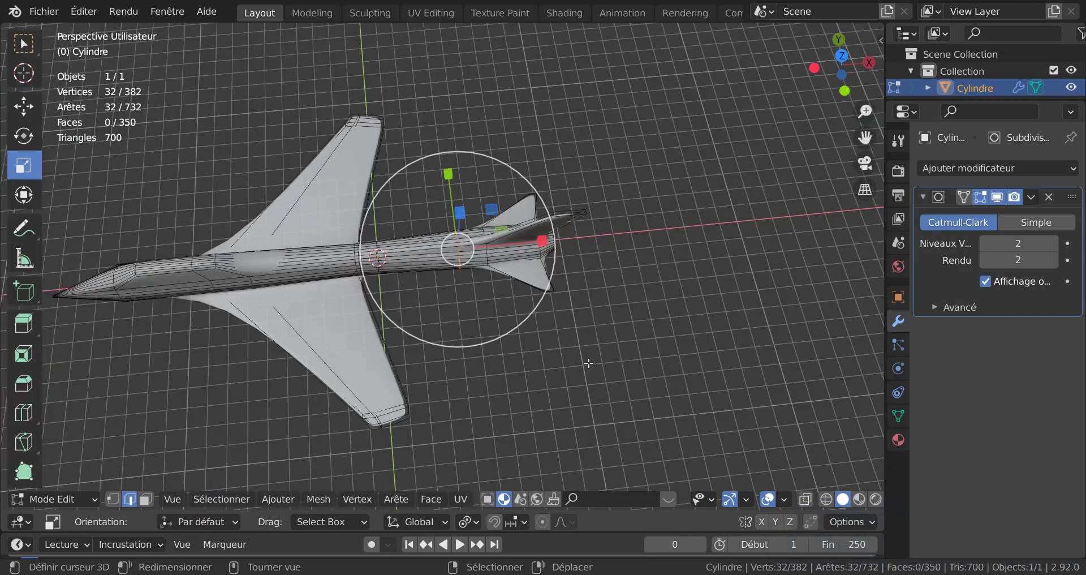
# Step: In top view with vertex mode, circle-select the vertices of the rear side extrusions
pyautogui.hotkey('alt', 'z')
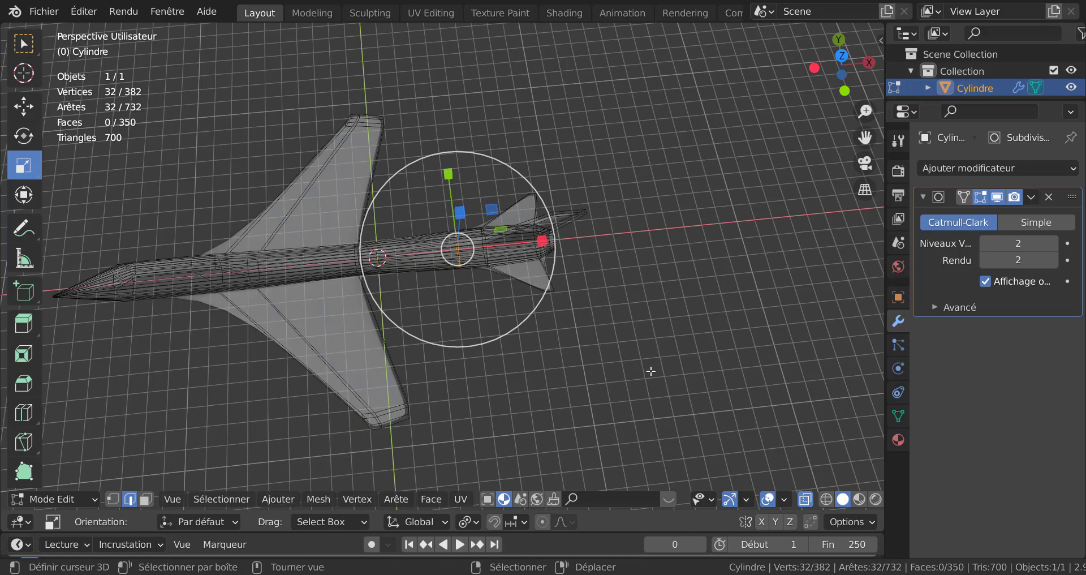
pyautogui.press('1')
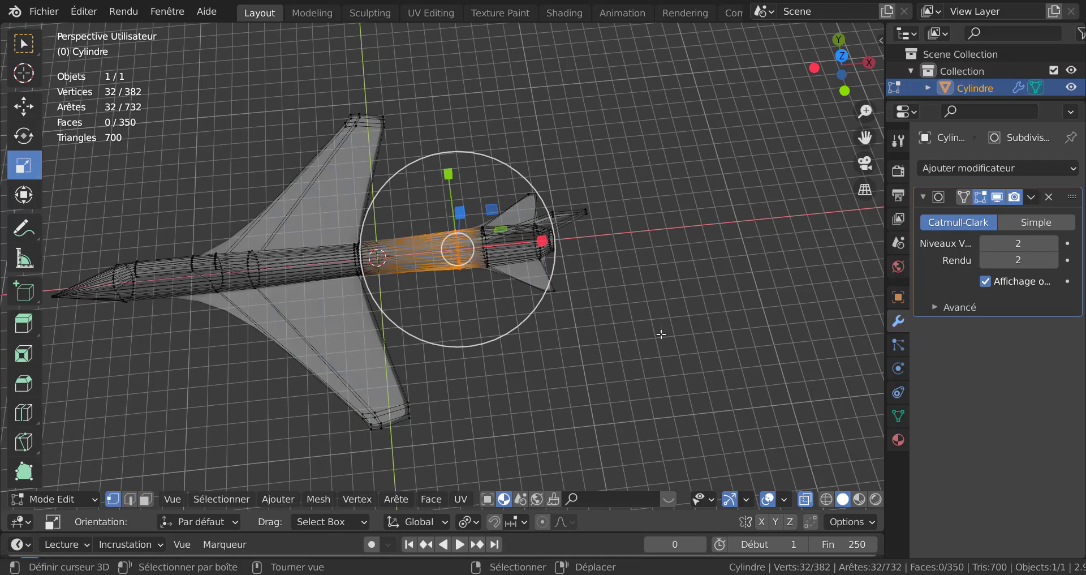
pyautogui.moveTo(627, 347); pyautogui.dragTo(628, 384, button='middle')
pyautogui.press('KP_7')
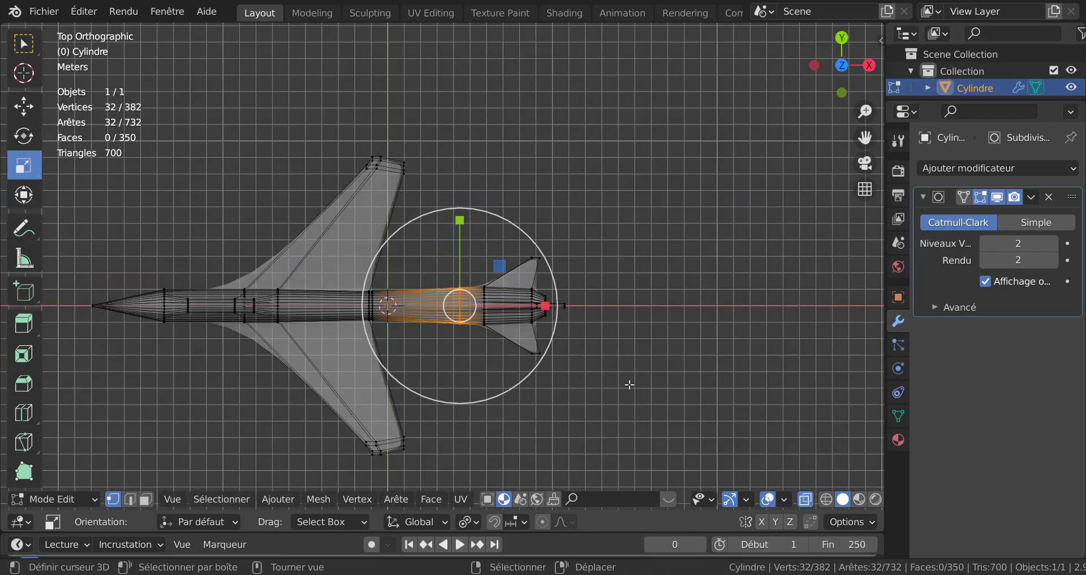
pyautogui.scroll(2, 629, 385)
pyautogui.hotkey('alt', 'a')
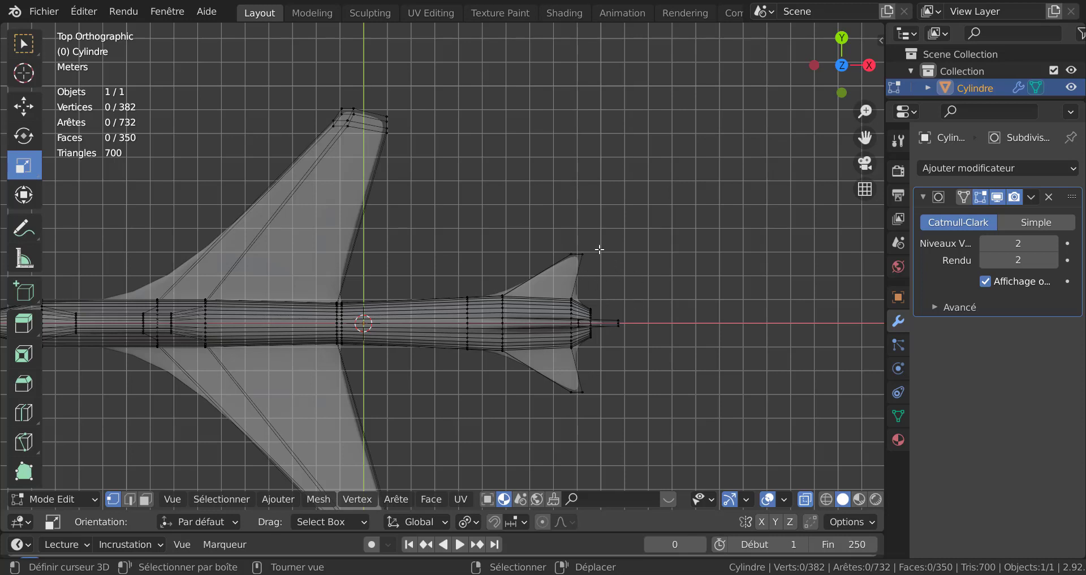
pyautogui.press('c')
pyautogui.click(576, 254)
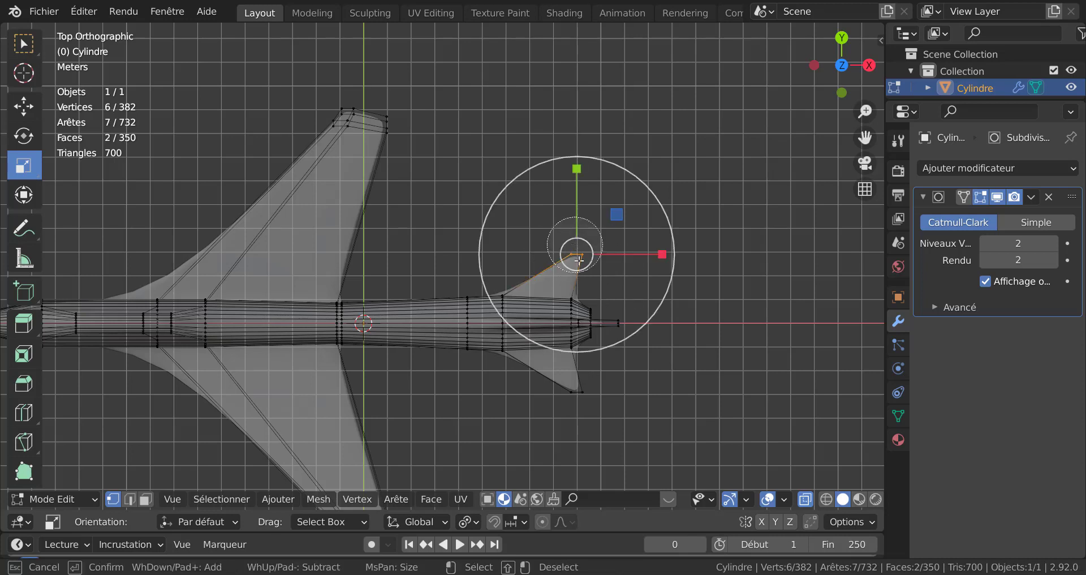
pyautogui.click(580, 396)
pyautogui.press('Escape')
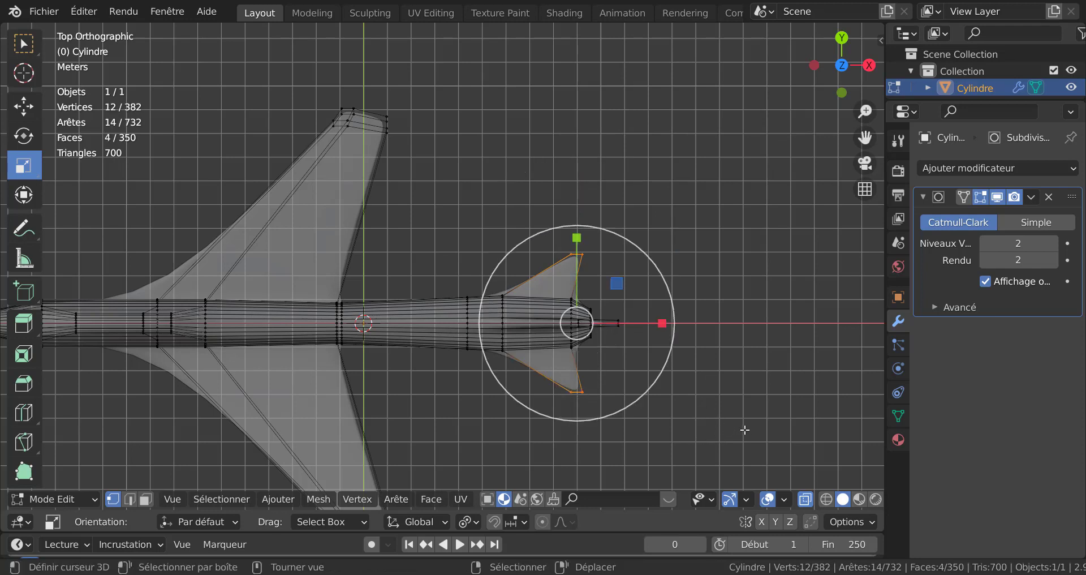
# Step: Move the selected rear extrusion vertices backward along X
pyautogui.press('g')
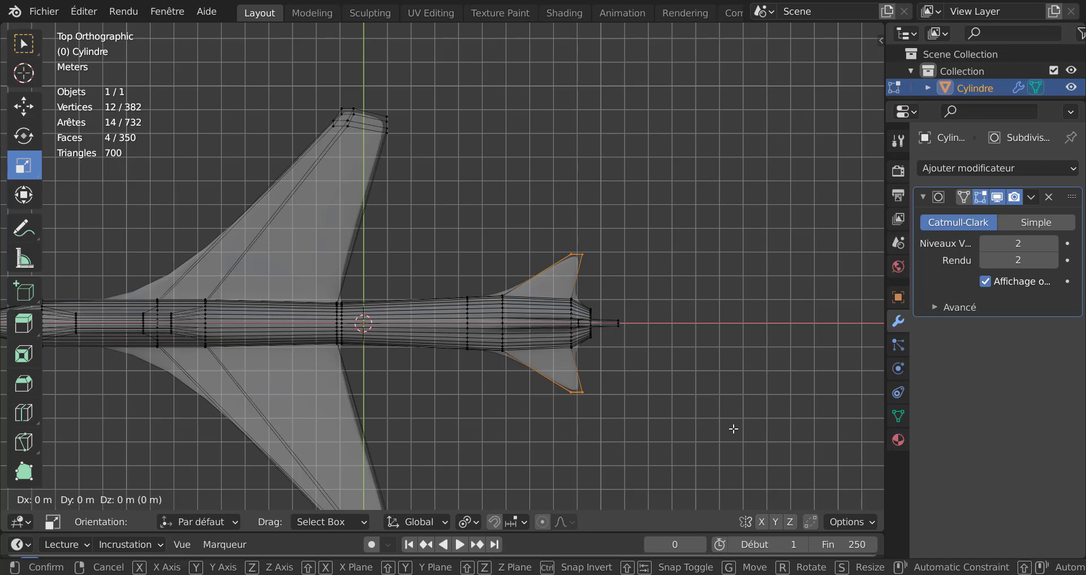
pyautogui.press('x')
pyautogui.click(702, 427)
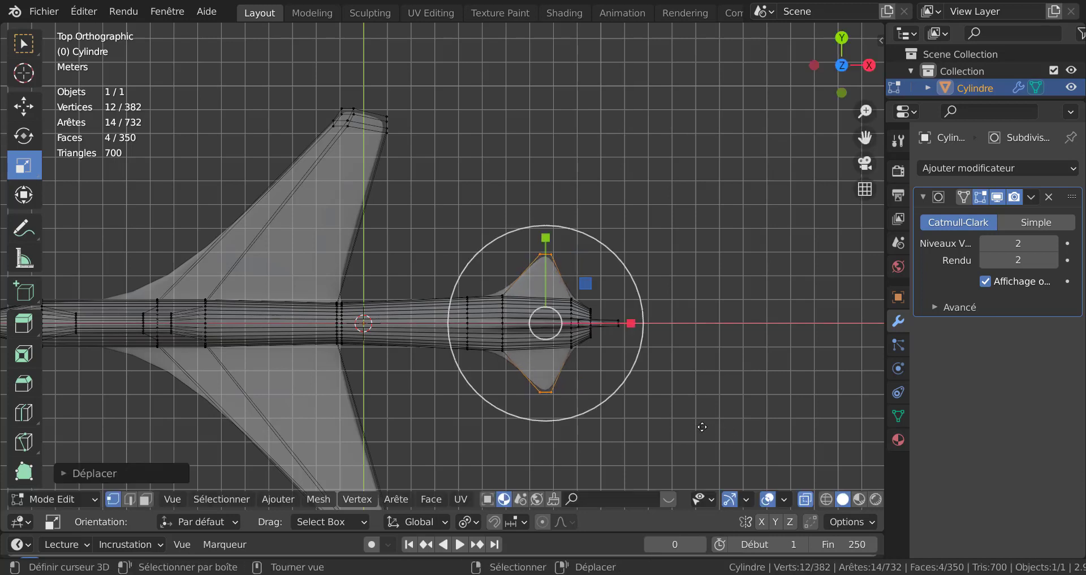
# Step: Scale the selected rear extrusion vertices up uniformly to about 1.79
pyautogui.press('s')
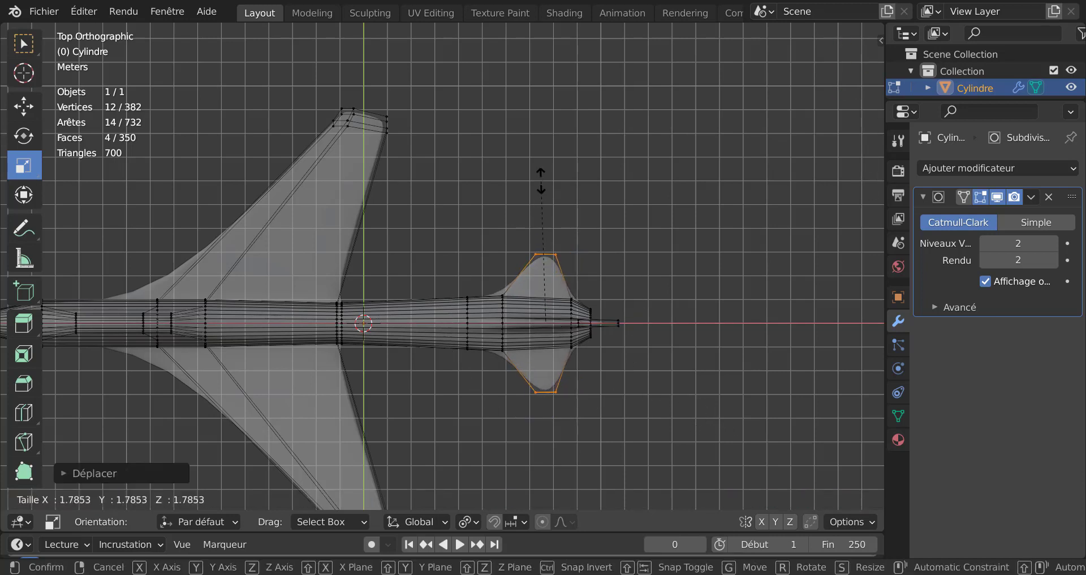
pyautogui.click(510, 450)
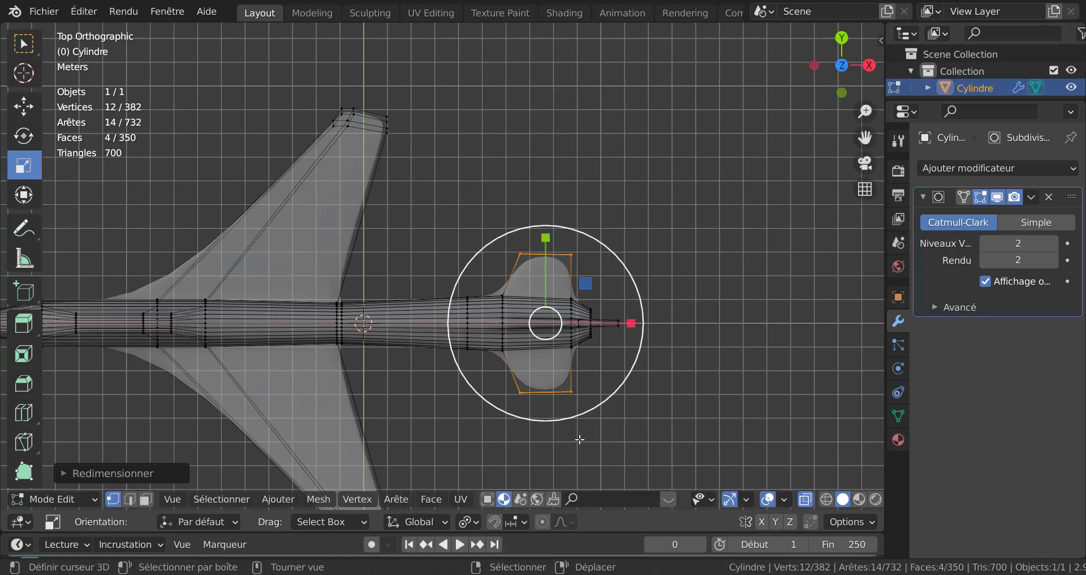
pyautogui.moveTo(590, 437); pyautogui.dragTo(586, 382, button='middle')
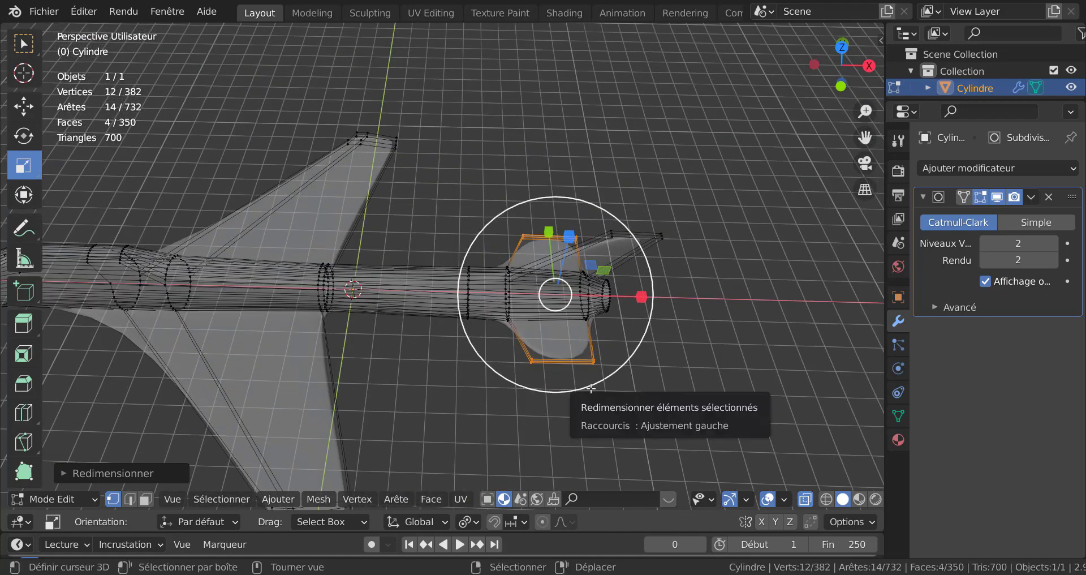
# Step: In top view, scale the selected rear extrusion vertices down slightly
pyautogui.press('KP_7')
pyautogui.press('s')
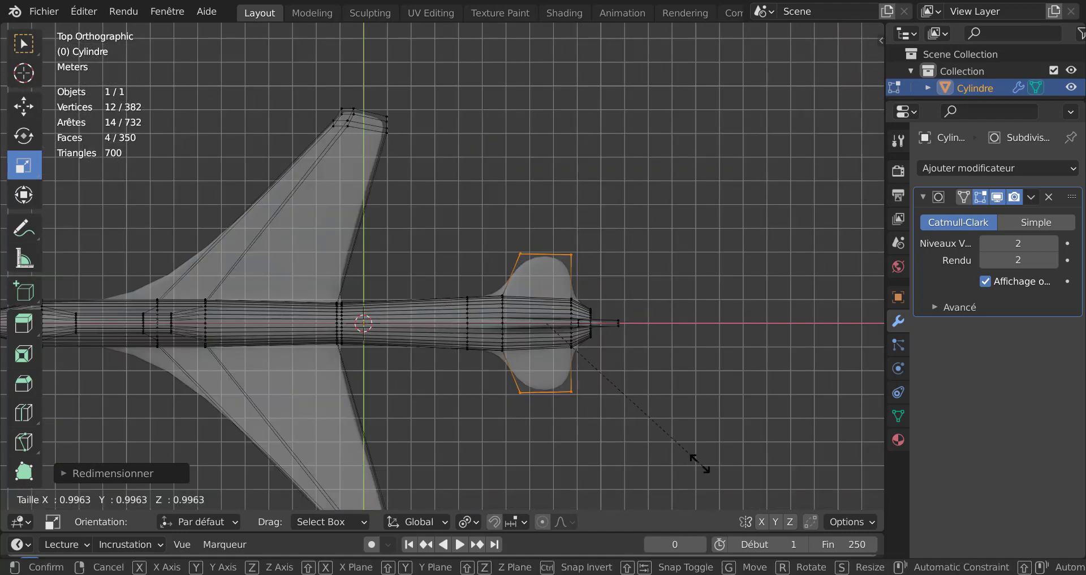
pyautogui.click(578, 382)
# Step: Move the rear extrusion vertices backward about 4.2 m along X
pyautogui.press('g')
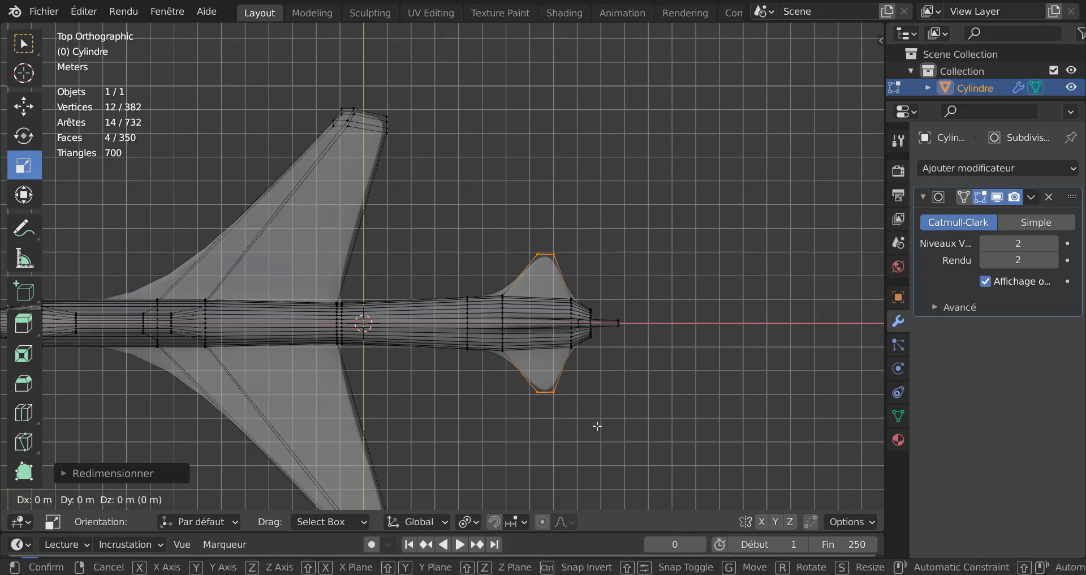
pyautogui.press('x')
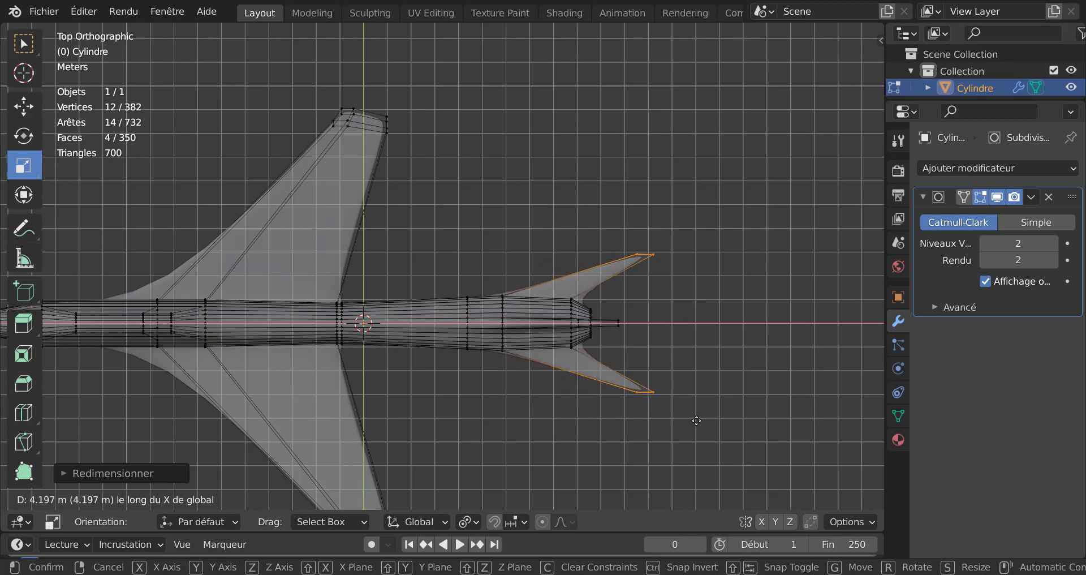
pyautogui.click(667, 417)
# Step: Check the tail in object mode, then circle-select the rear fuselage and tail vertices and move them about 2.6 m forward along X
pyautogui.press('Tab')
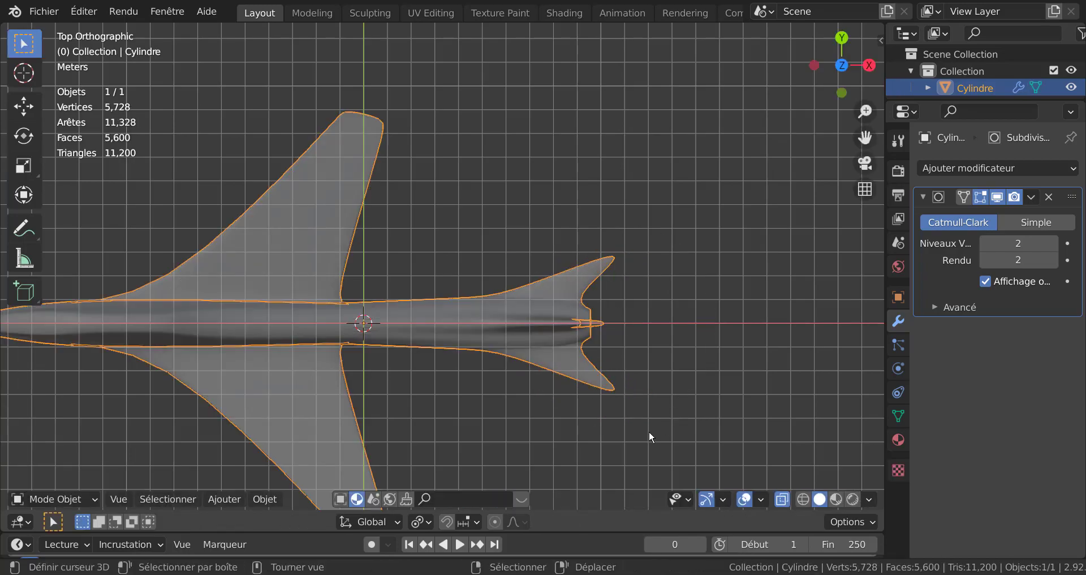
pyautogui.moveTo(650, 439); pyautogui.dragTo(541, 408, button='middle')
pyautogui.press('Tab')
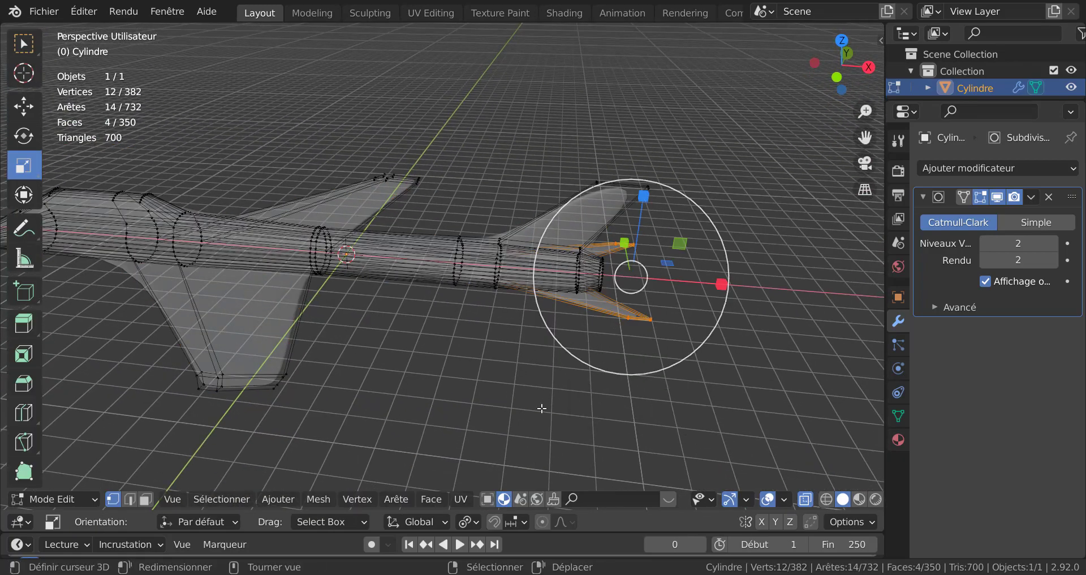
pyautogui.press('KP_7')
pyautogui.scroll(-3, 542, 408)
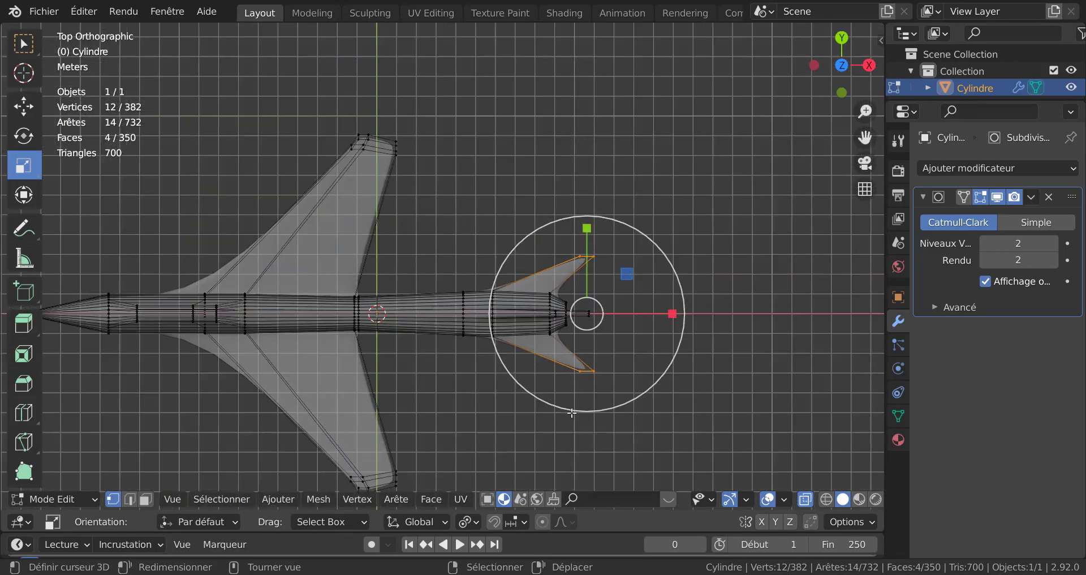
pyautogui.press('c')
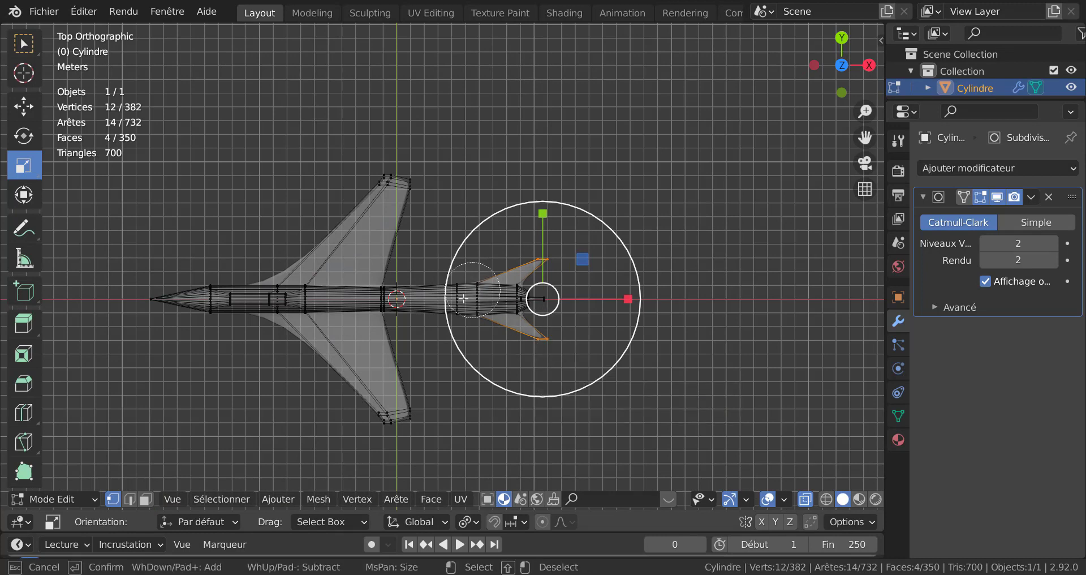
pyautogui.moveTo(456, 299)
pyautogui.mouseDown()
pyautogui.moveTo(461, 275)
pyautogui.moveTo(553, 276)
pyautogui.mouseUp()
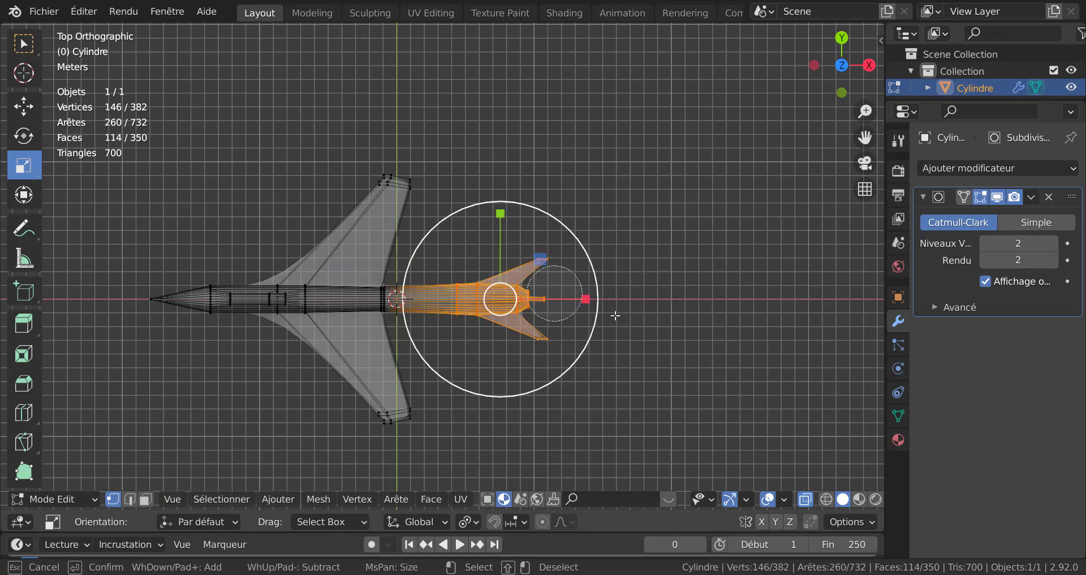
pyautogui.press('Escape')
pyautogui.press('g')
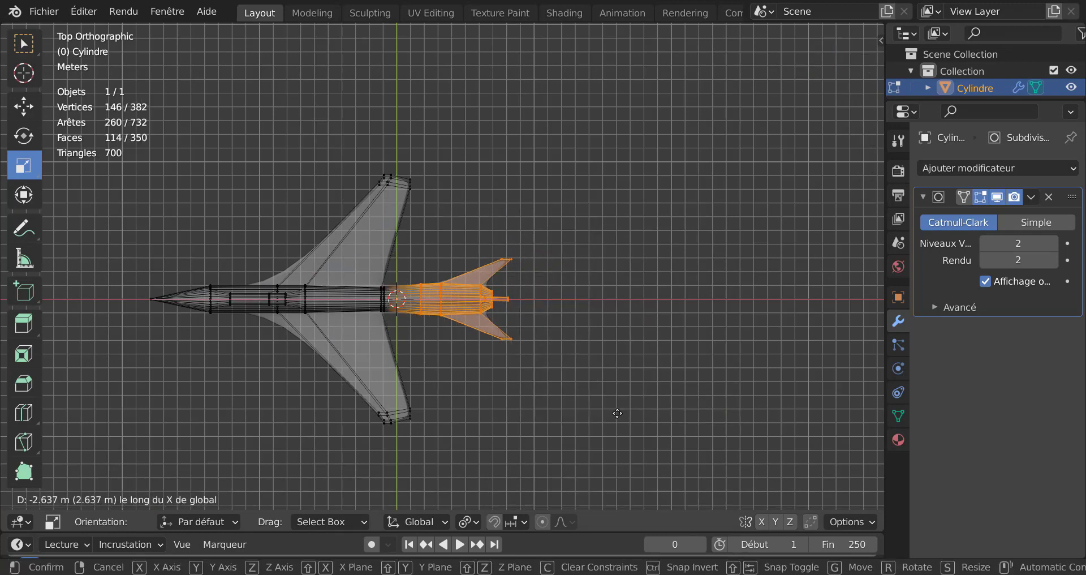
pyautogui.click(608, 414)
# Step: Turn off X-ray and examine the shaded aircraft from perspective and front angles
pyautogui.press('Tab')
pyautogui.moveTo(577, 385); pyautogui.dragTo(537, 389, button='middle')
pyautogui.press('KP_1')
pyautogui.press('Tab')
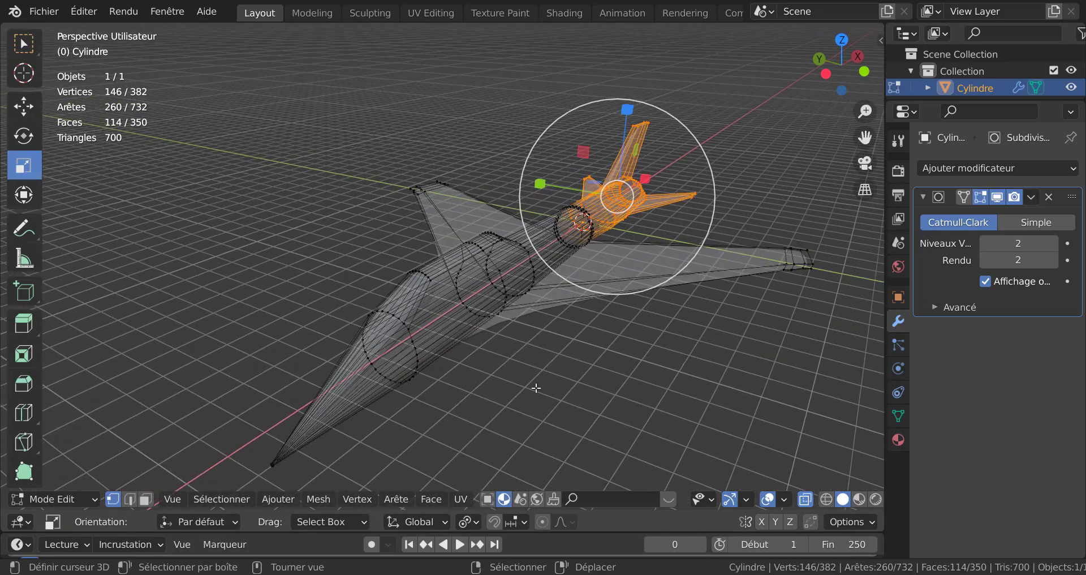
pyautogui.hotkey('alt', 'z')
pyautogui.click(460, 283)
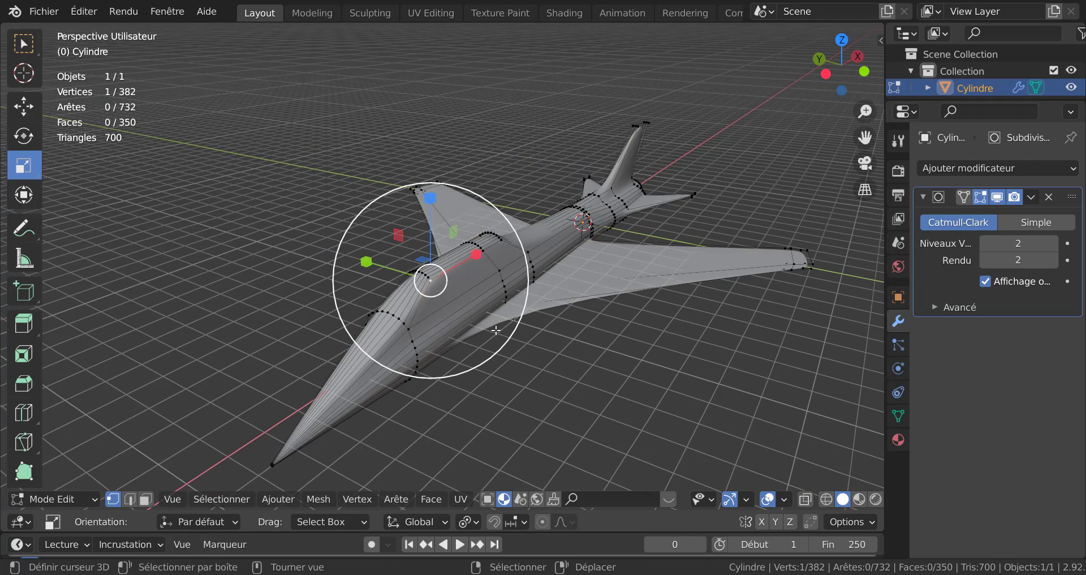
pyautogui.moveTo(495, 331); pyautogui.dragTo(459, 302, button='middle')
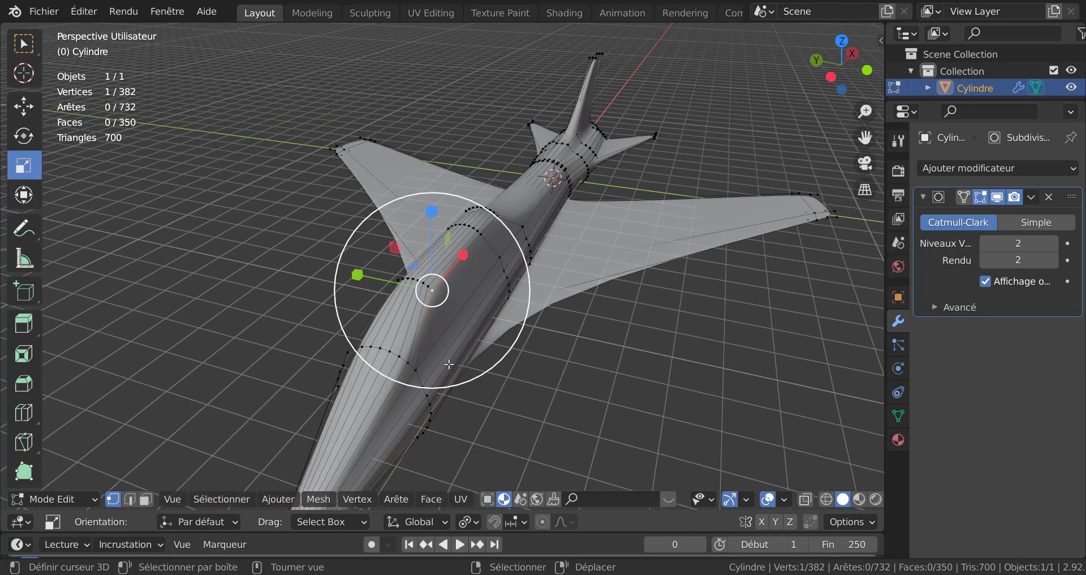
# Step: In face mode, select faces on top of the front fuselage where the canopy will sit
pyautogui.click(145, 498)
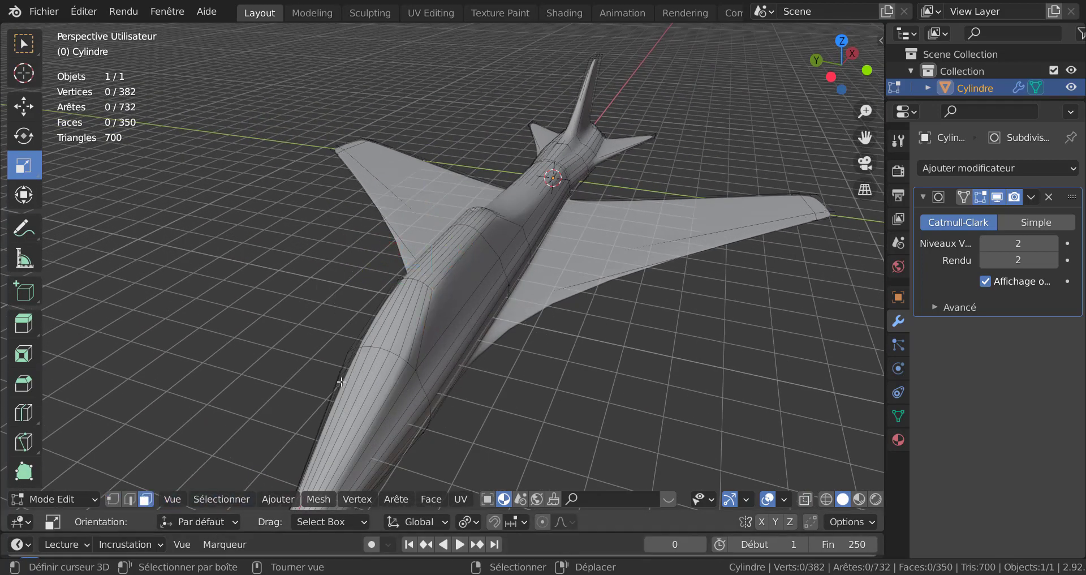
pyautogui.click(438, 300)
pyautogui.press('c')
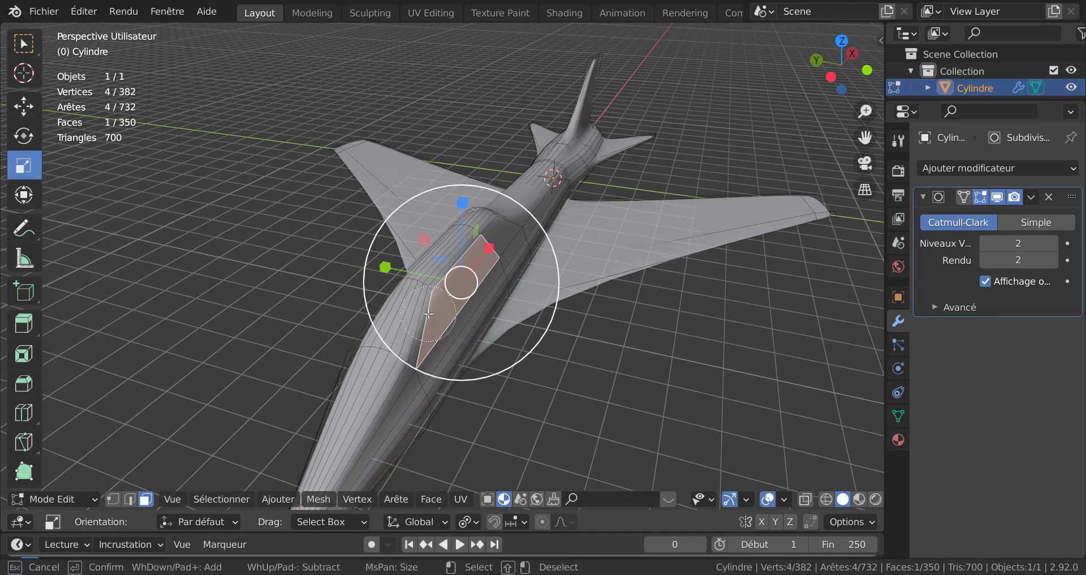
pyautogui.moveTo(418, 321); pyautogui.dragTo(419, 302)
pyautogui.press('Escape')
pyautogui.keyDown('shift'); pyautogui.rightClick(472, 249); pyautogui.keyUp('shift')
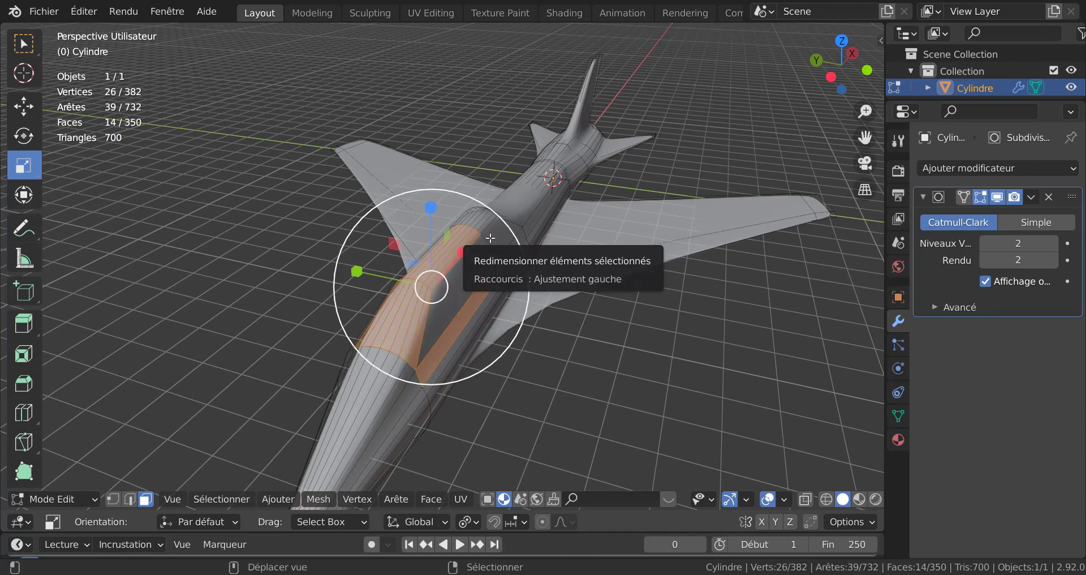
pyautogui.keyDown('shift'); pyautogui.rightClick(498, 233); pyautogui.keyUp('shift')
pyautogui.keyDown('shift'); pyautogui.rightClick(480, 252); pyautogui.keyUp('shift')
pyautogui.moveTo(480, 253); pyautogui.dragTo(579, 302, button='middle')
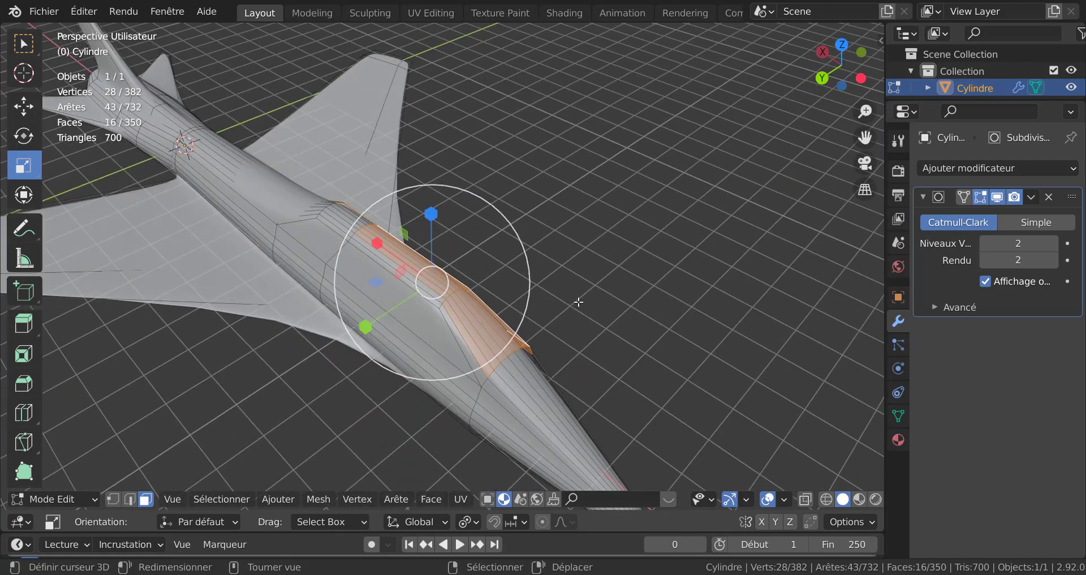
pyautogui.keyDown('shift'); pyautogui.rightClick(431, 320); pyautogui.keyUp('shift')
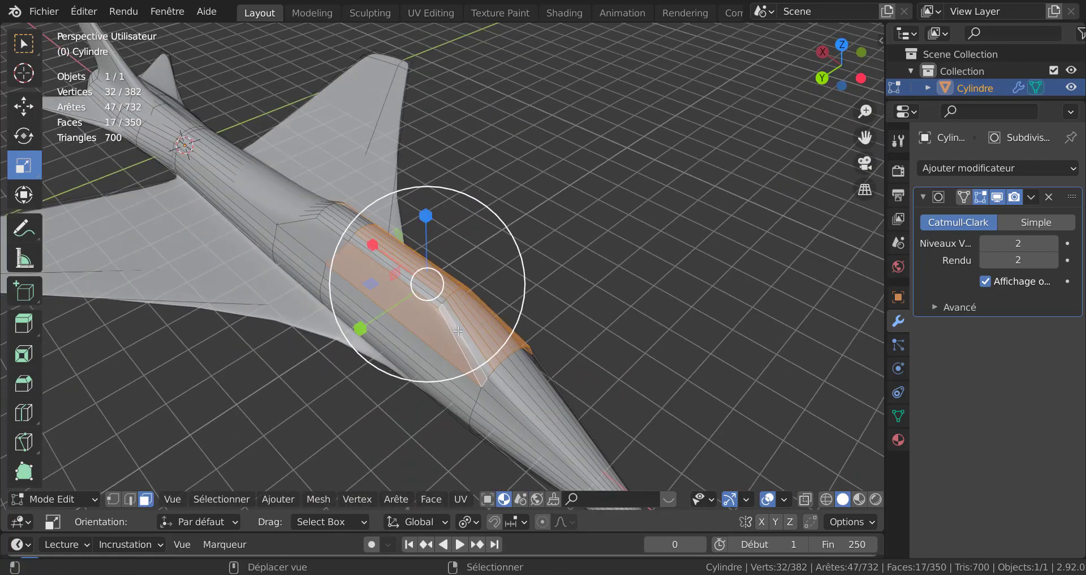
pyautogui.press('c')
pyautogui.moveTo(457, 322); pyautogui.dragTo(419, 294)
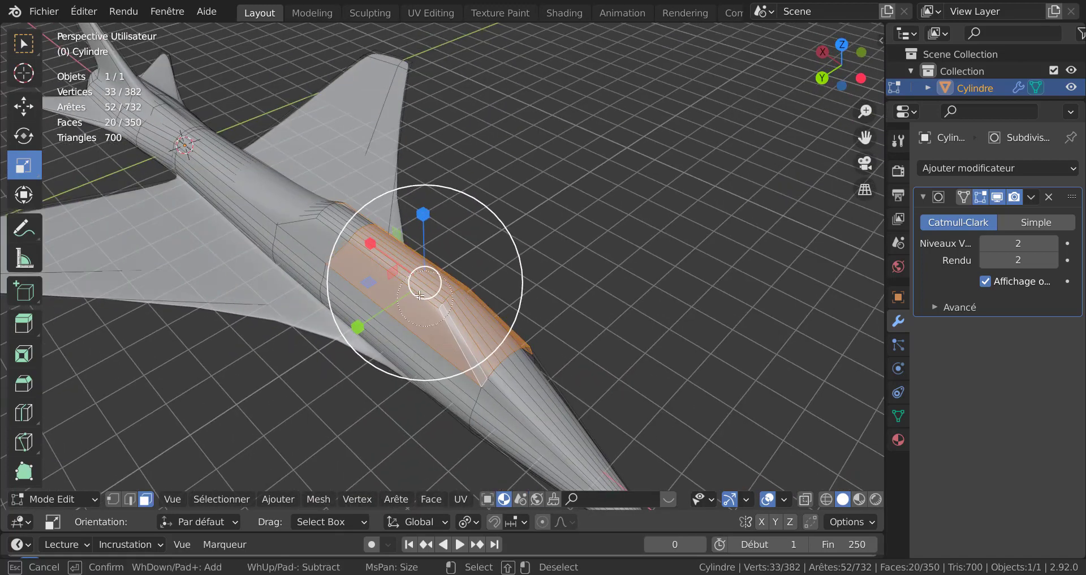
pyautogui.press('Escape')
# Step: Extend the canopy face selection forward along the top of the nose
pyautogui.moveTo(388, 275)
pyautogui.mouseDown(button='middle')
pyautogui.moveTo(290, 337)
pyautogui.moveTo(190, 330)
pyautogui.mouseUp(button='middle')
pyautogui.moveTo(481, 305); pyautogui.dragTo(617, 265, button='middle')
pyautogui.keyDown('shift'); pyautogui.rightClick(280, 322); pyautogui.keyUp('shift')
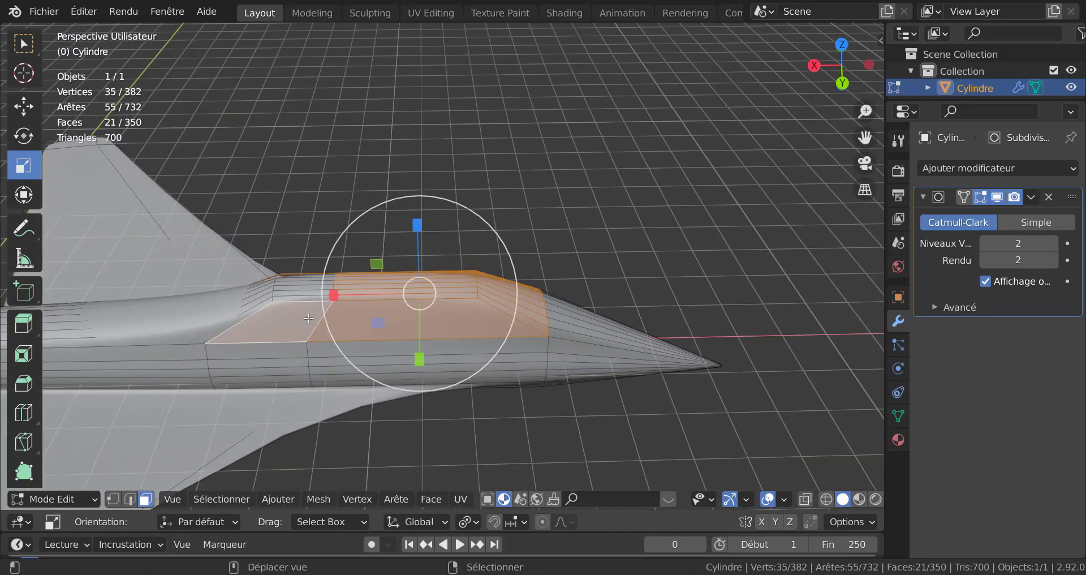
pyautogui.press('c')
pyautogui.press('Escape')
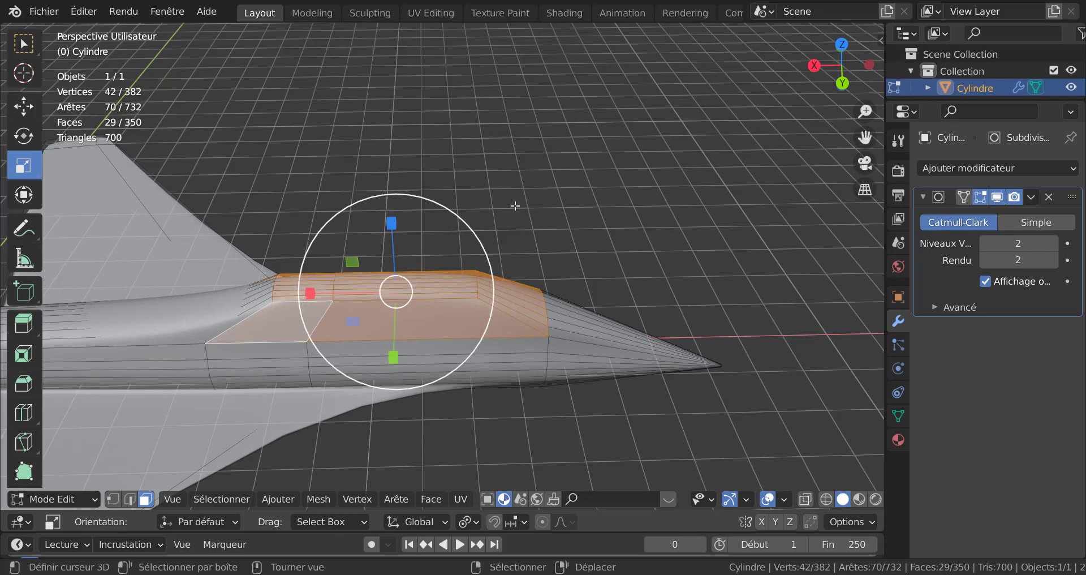
pyautogui.moveTo(325, 285)
pyautogui.mouseDown(button='middle')
pyautogui.moveTo(380, 267)
pyautogui.moveTo(554, 279)
pyautogui.moveTo(451, 381)
pyautogui.moveTo(408, 390)
pyautogui.moveTo(357, 365)
pyautogui.moveTo(575, 370)
pyautogui.mouseUp(button='middle')
pyautogui.keyDown('shift'); pyautogui.rightClick(580, 274); pyautogui.keyUp('shift')
pyautogui.press('c')
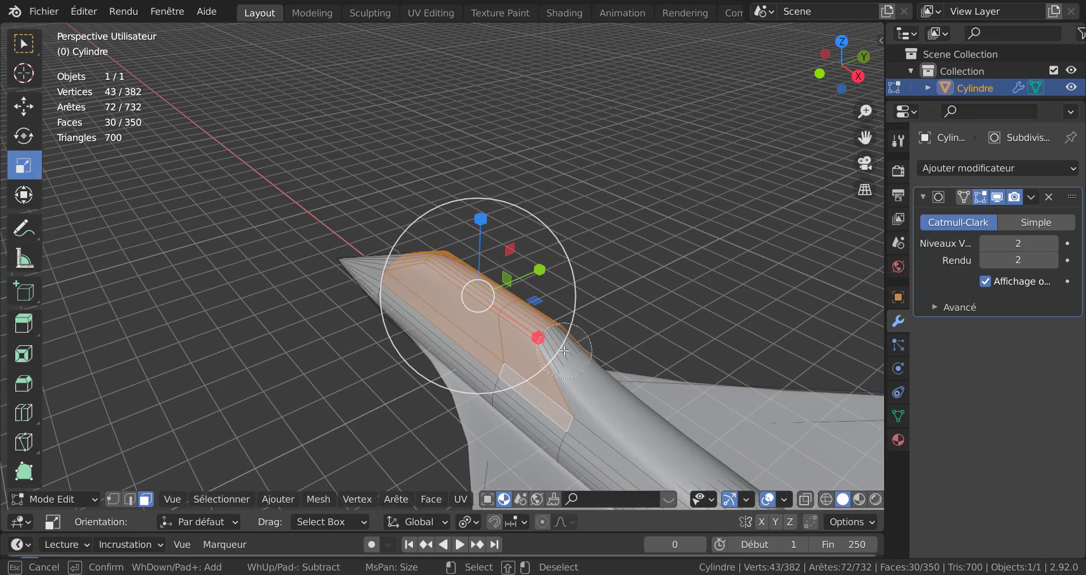
pyautogui.click(554, 333)
pyautogui.press('Escape')
pyautogui.scroll(-3, 594, 324)
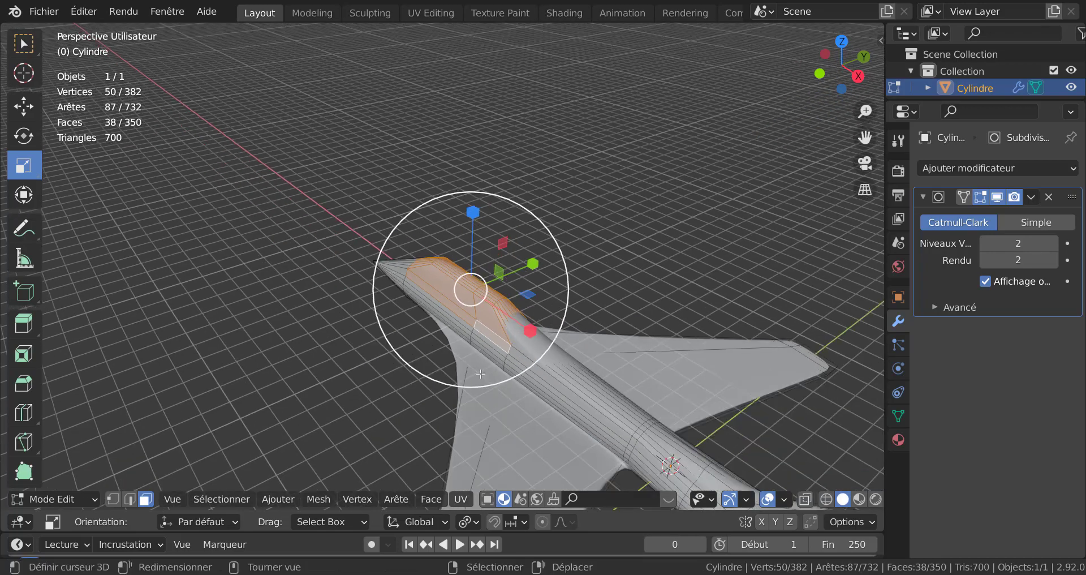
pyautogui.moveTo(582, 360); pyautogui.dragTo(720, 374, button='middle')
# Step: Extrude the selected canopy faces outward along their normals
pyautogui.hotkey('alt', 'e')
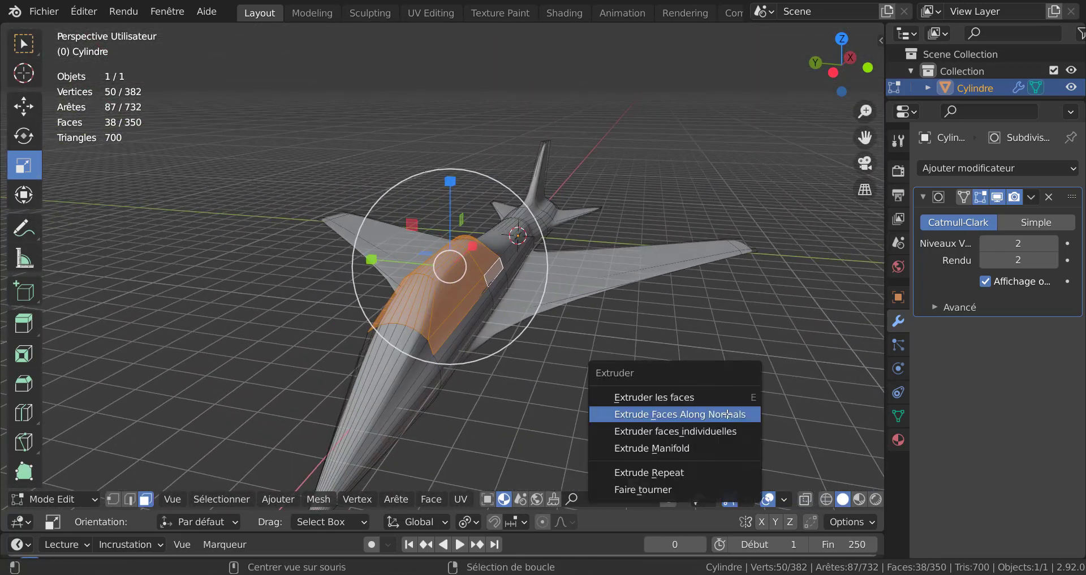
pyautogui.click(728, 412)
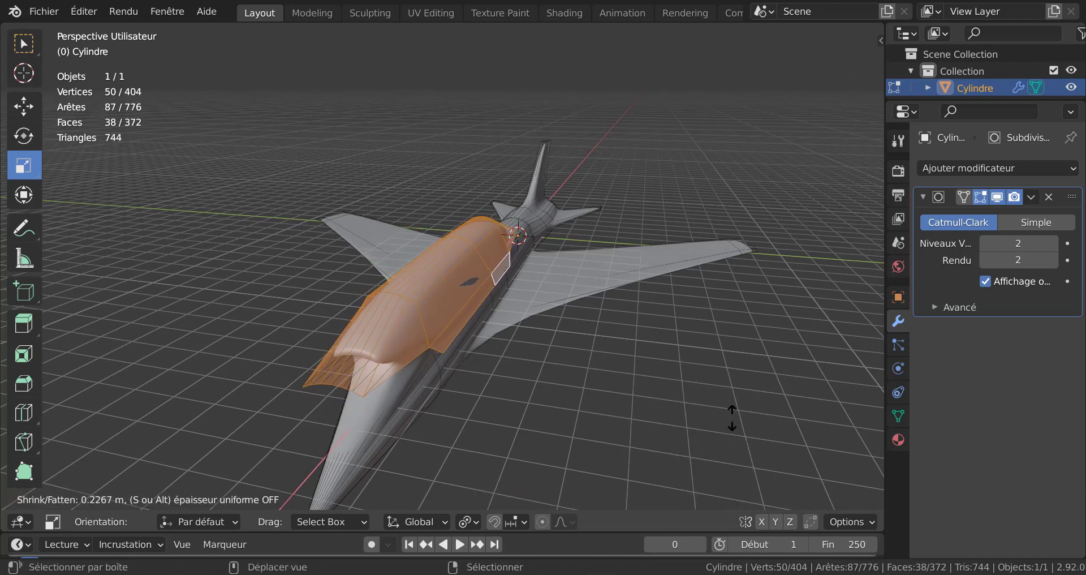
pyautogui.click(741, 464)
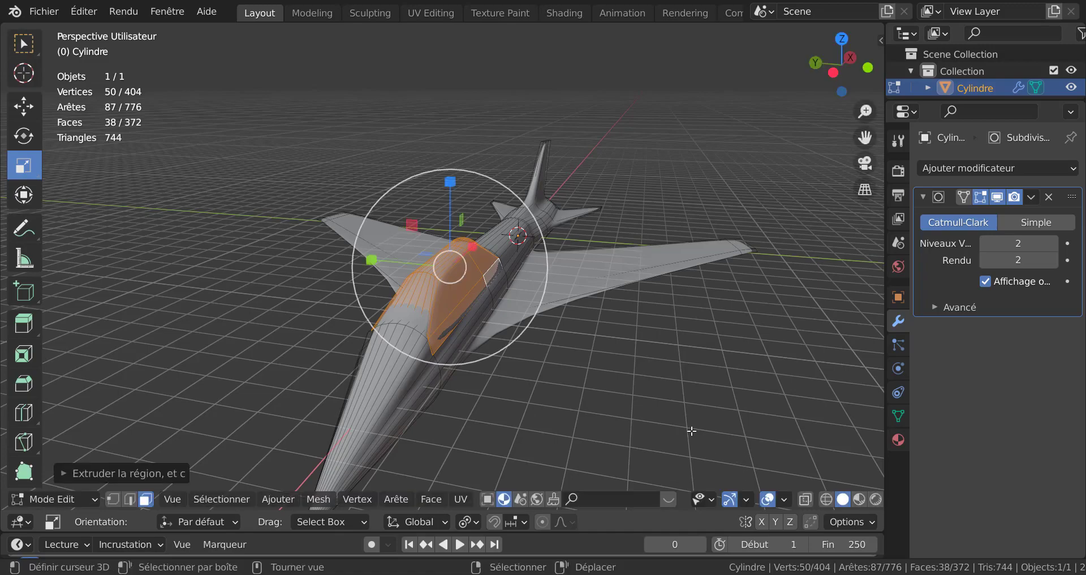
# Step: Inset the selected canopy faces
pyautogui.press('Tab')
pyautogui.moveTo(663, 416); pyautogui.dragTo(595, 405, button='middle')
pyautogui.scroll(3, 596, 402)
pyautogui.press('Tab')
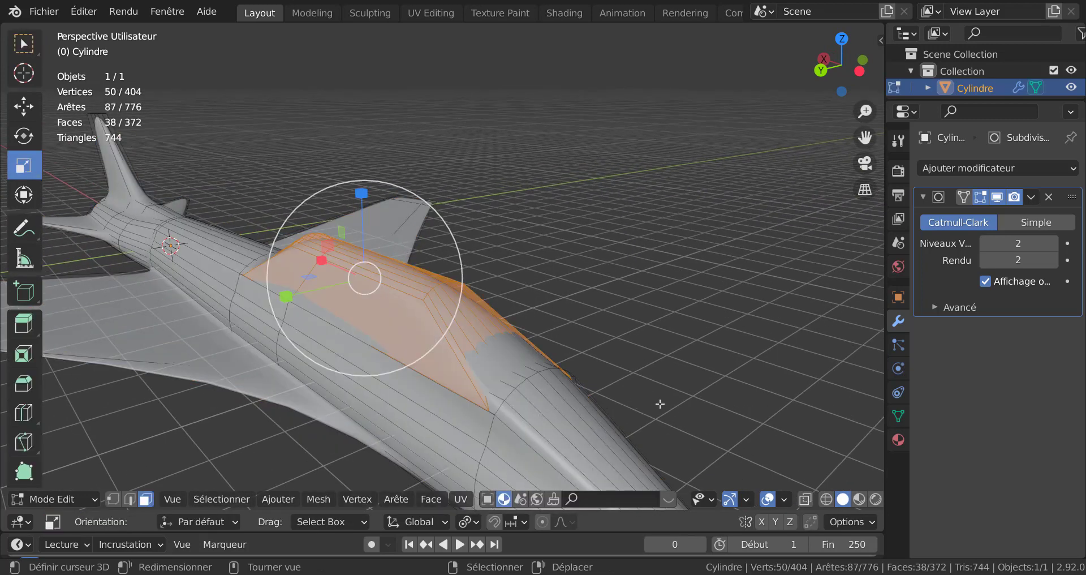
pyautogui.press('i')
pyautogui.click(717, 411)
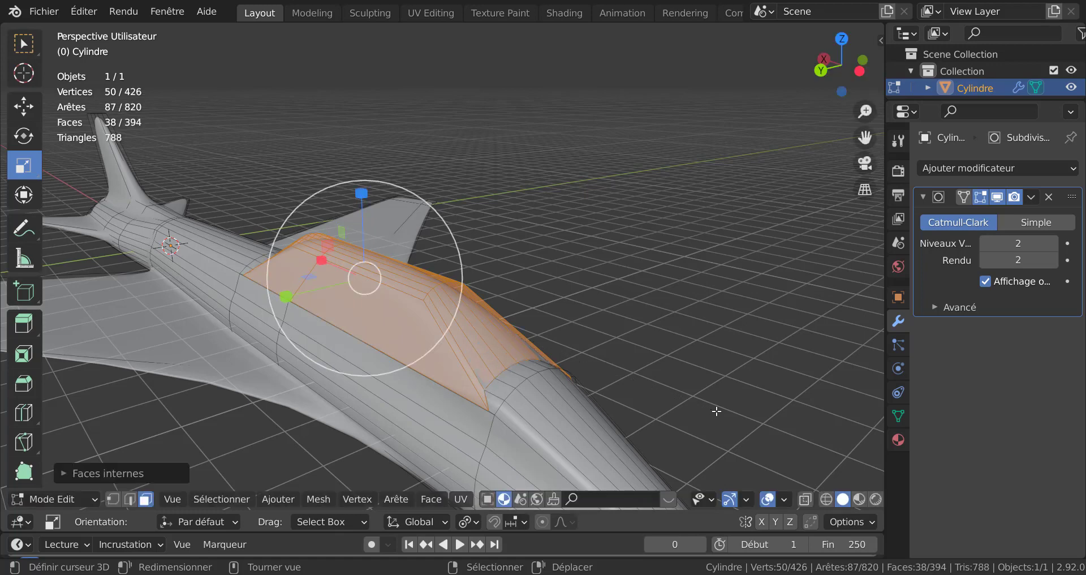
# Step: Extrude the inset canopy faces along their normals by about 0.05 m
pyautogui.hotkey('alt', 'e')
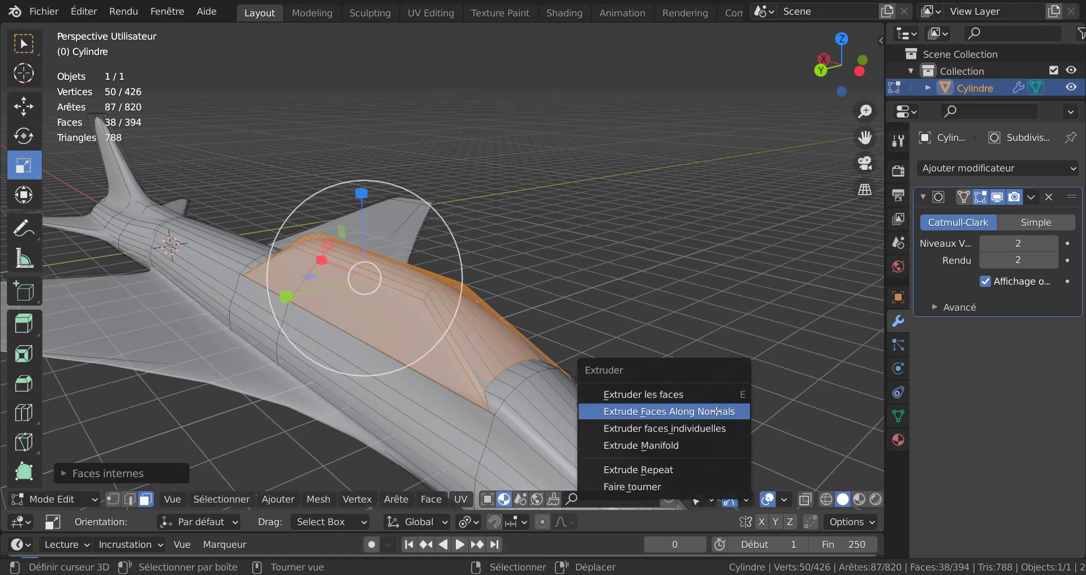
pyautogui.click(717, 411)
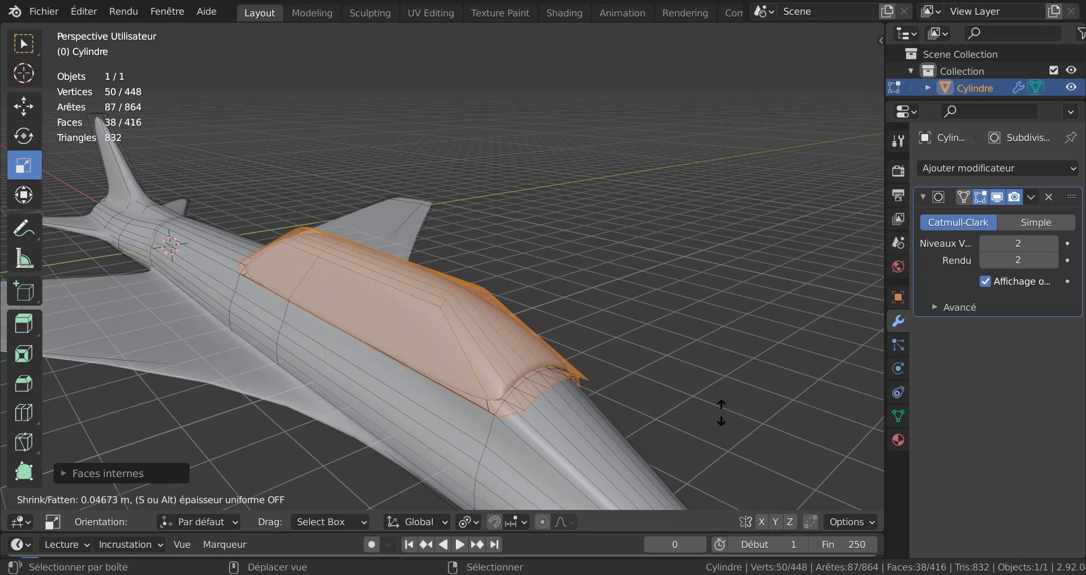
pyautogui.click(712, 413)
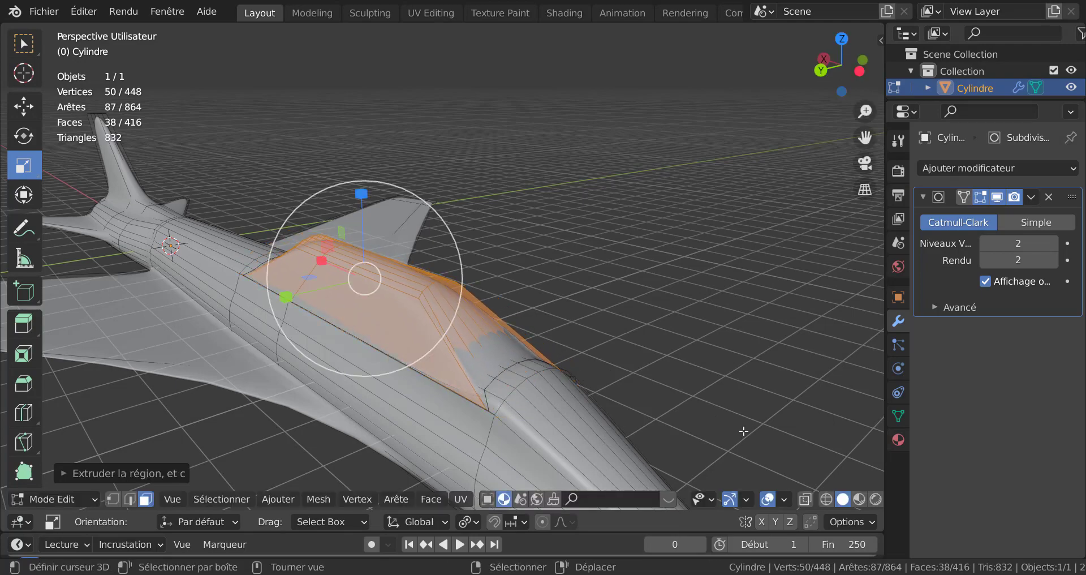
# Step: Add two material slots to the aircraft, each with a new material
pyautogui.press('Tab')
pyautogui.moveTo(698, 406); pyautogui.dragTo(601, 398, button='middle')
pyautogui.scroll(-5, 404, 433)
pyautogui.press('Tab')
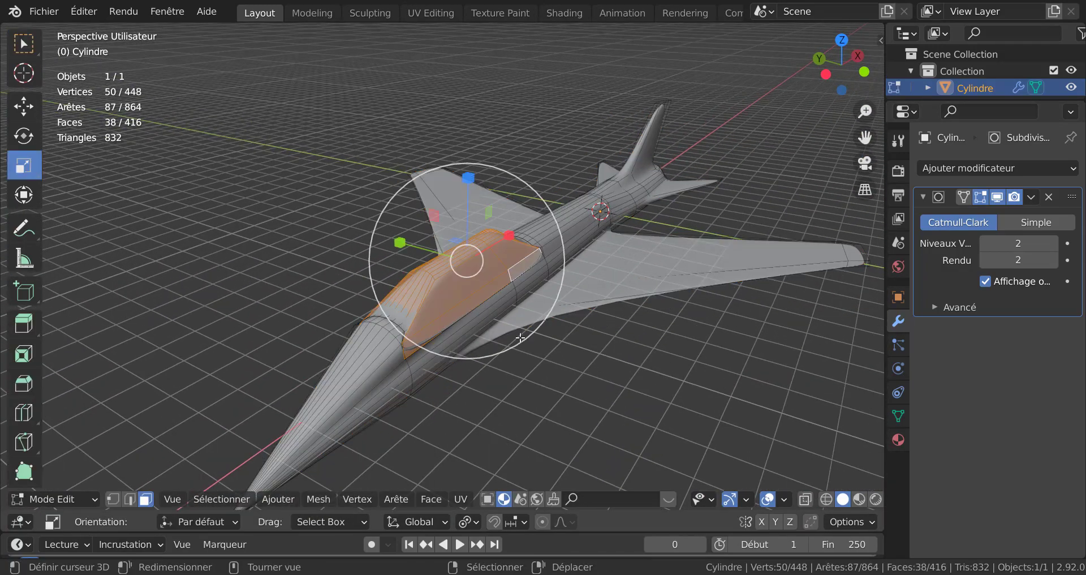
pyautogui.click(898, 439)
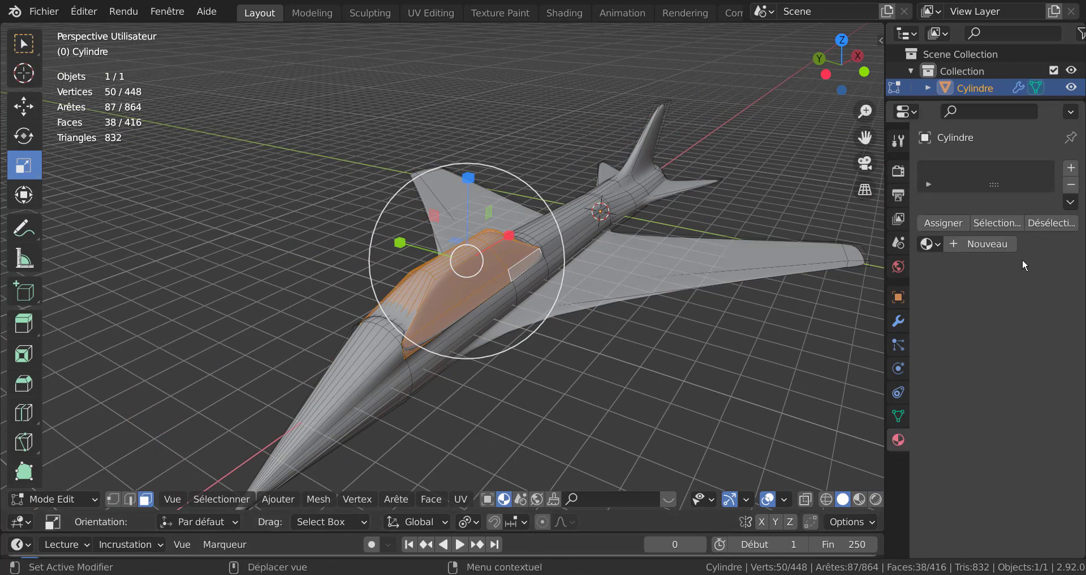
pyautogui.click(1071, 169)
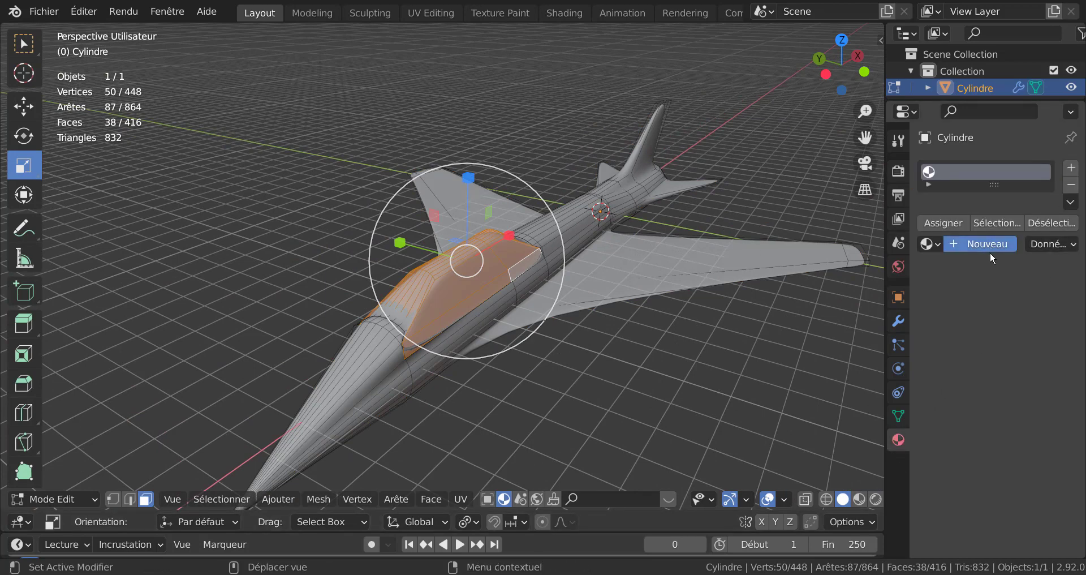
pyautogui.click(990, 254)
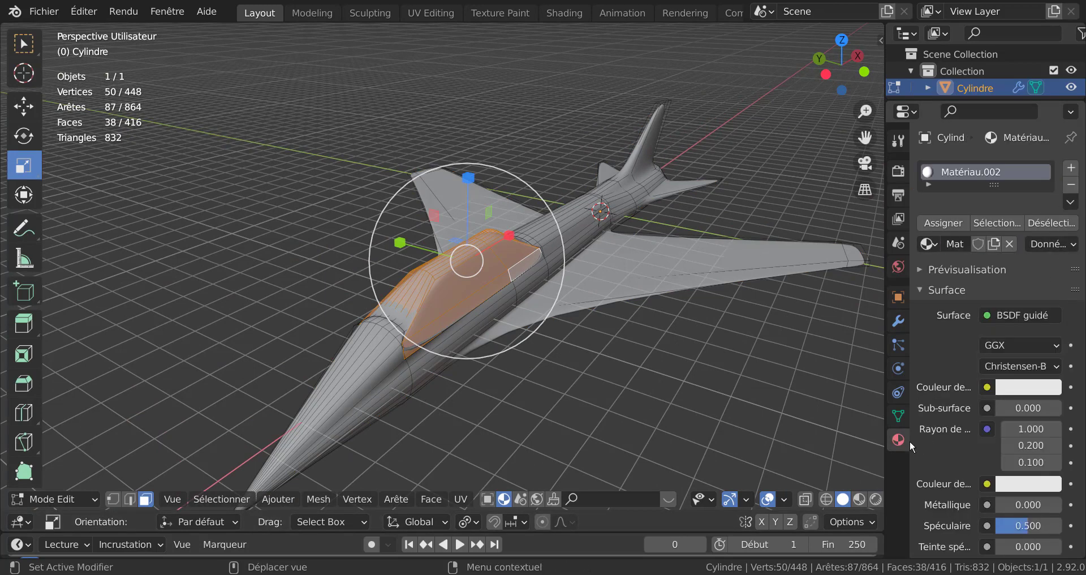
pyautogui.click(1071, 168)
pyautogui.click(982, 283)
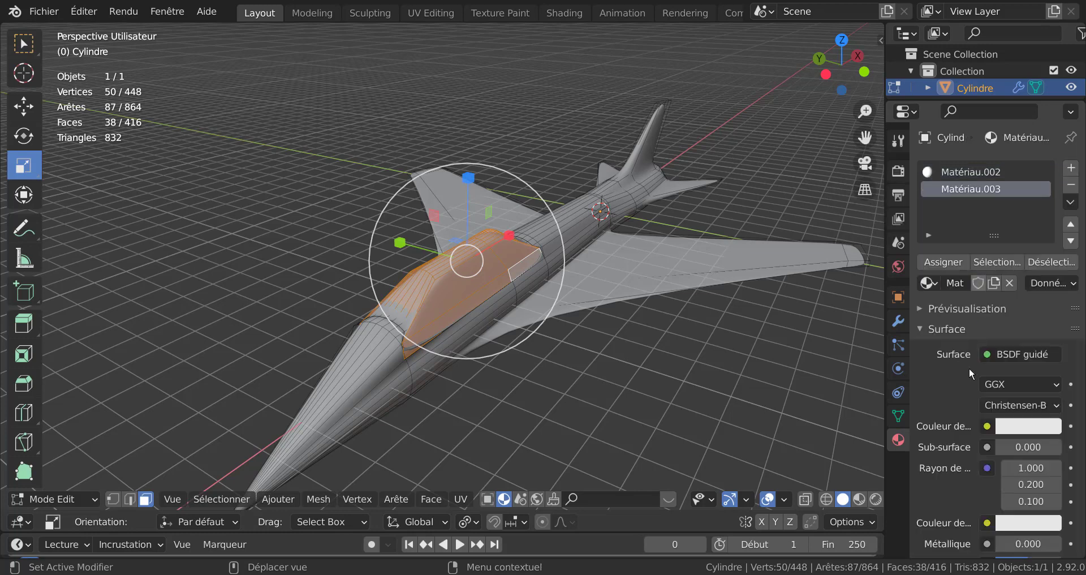
# Step: Set Matériau.003's base colour to near black and assign it to the selected canopy faces
pyautogui.click(1024, 430)
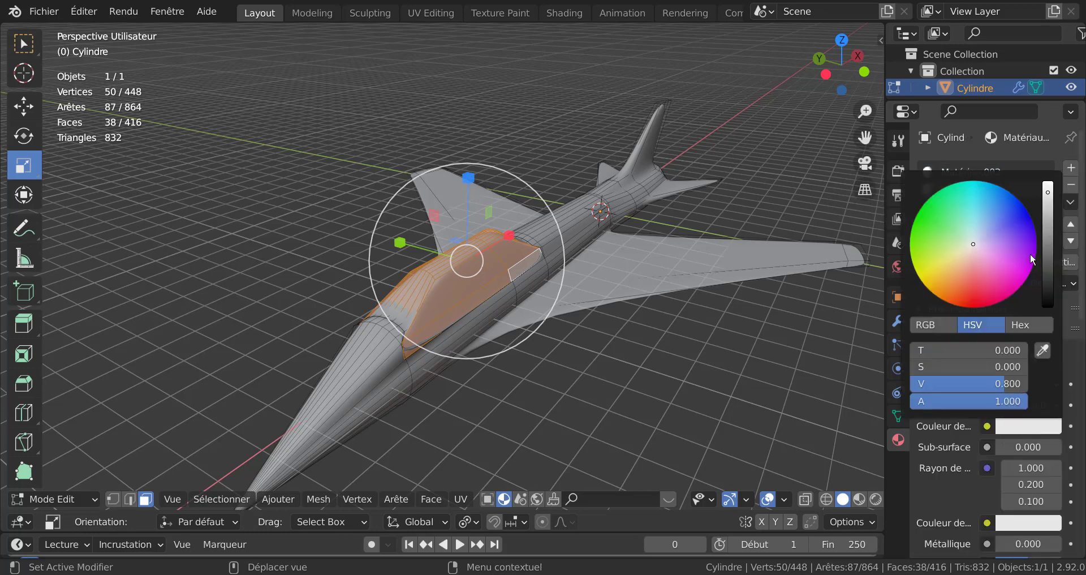
pyautogui.moveTo(1048, 205); pyautogui.dragTo(1048, 297)
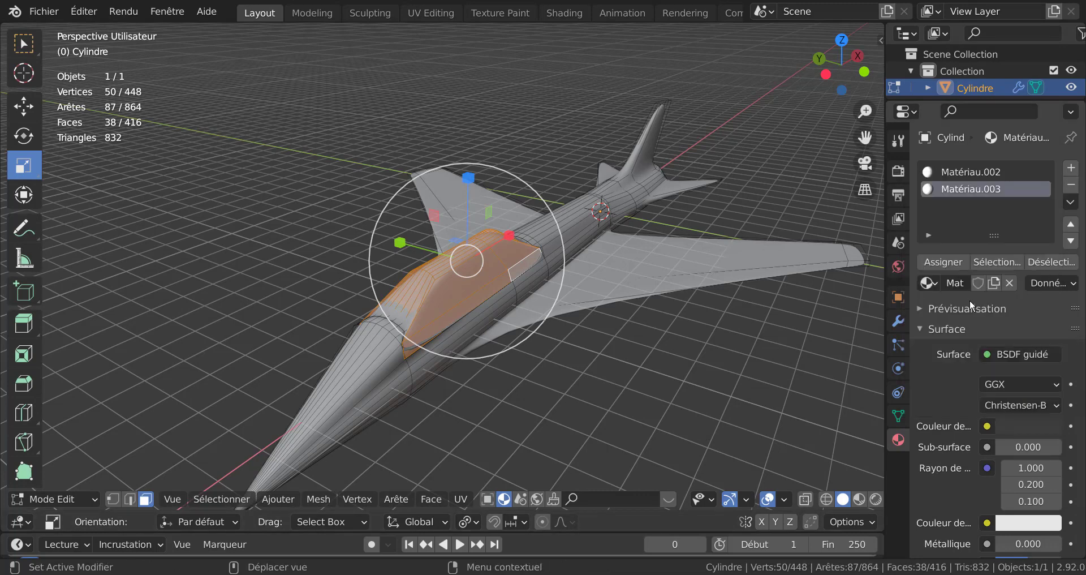
pyautogui.click(939, 261)
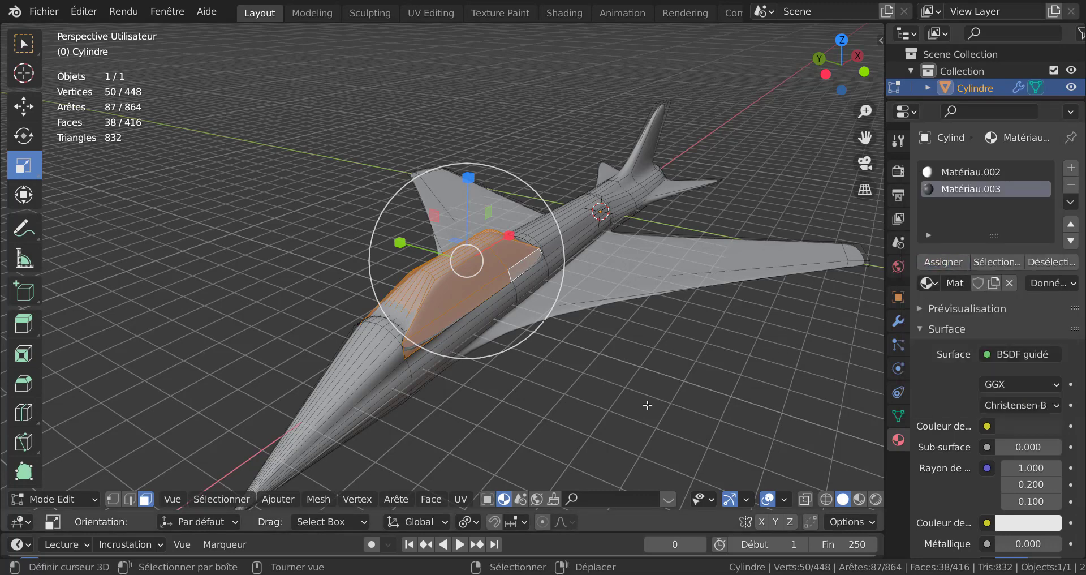
# Step: Switch to Material Preview shading and add a supporting edge loop along the canopy's front edge
pyautogui.click(858, 499)
pyautogui.press('Tab')
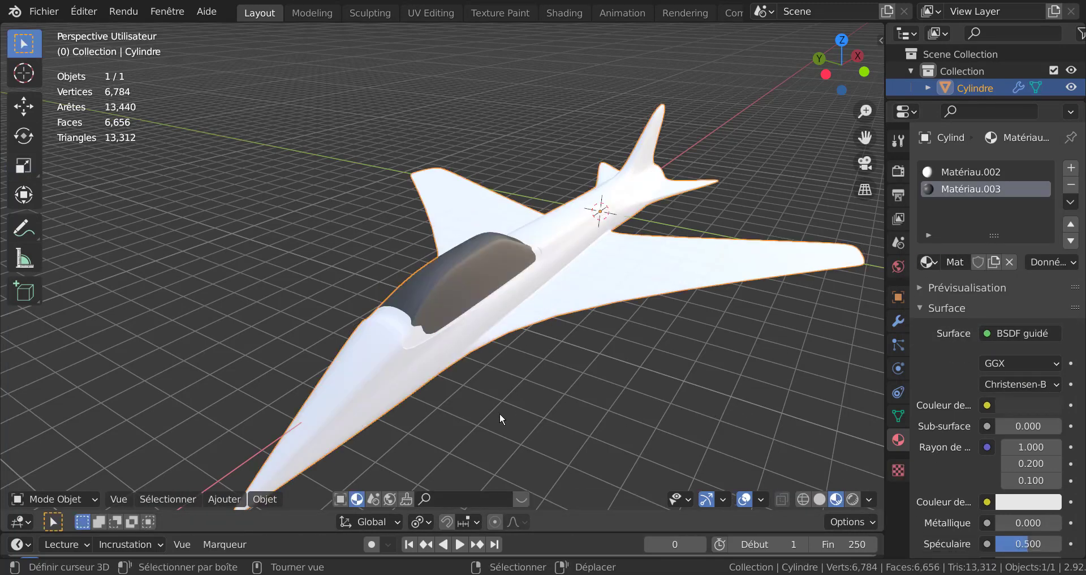
pyautogui.moveTo(500, 419); pyautogui.dragTo(458, 423, button='middle')
pyautogui.scroll(3, 447, 413)
pyautogui.press('Tab')
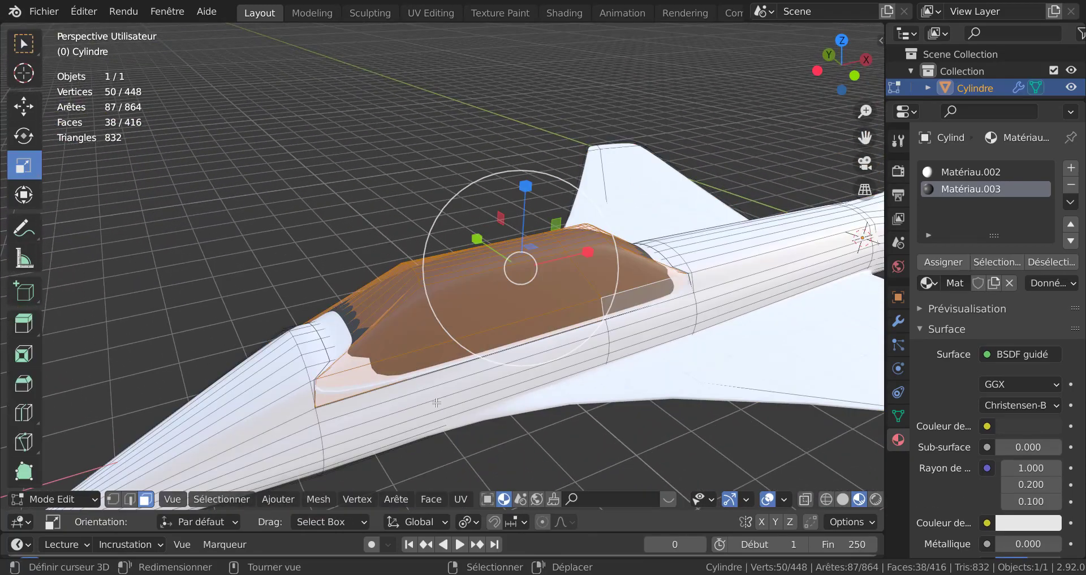
pyautogui.scroll(3, 437, 402)
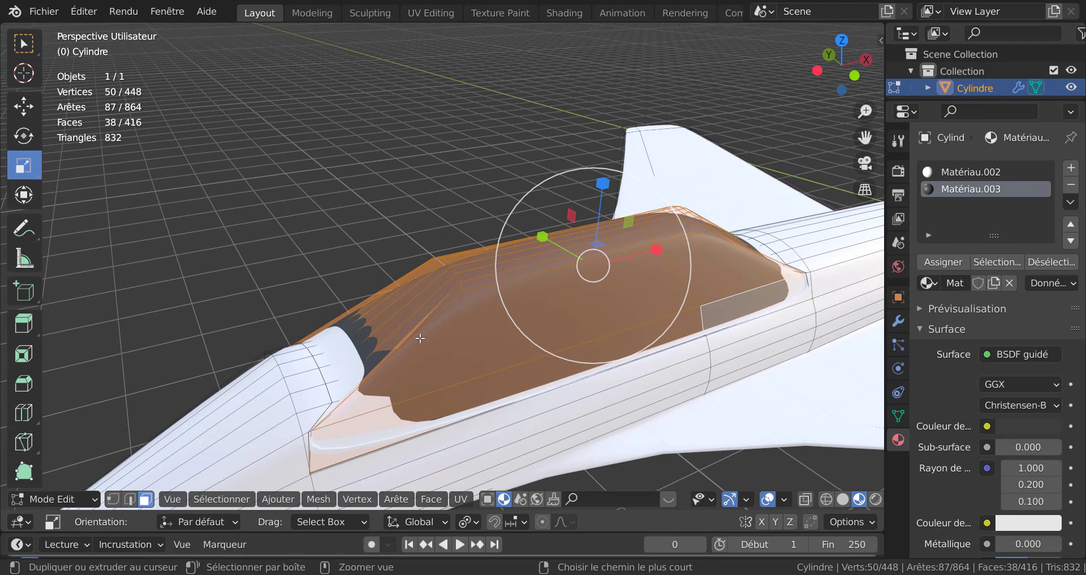
pyautogui.hotkey('ctrl', 'r')
pyautogui.click(420, 343)
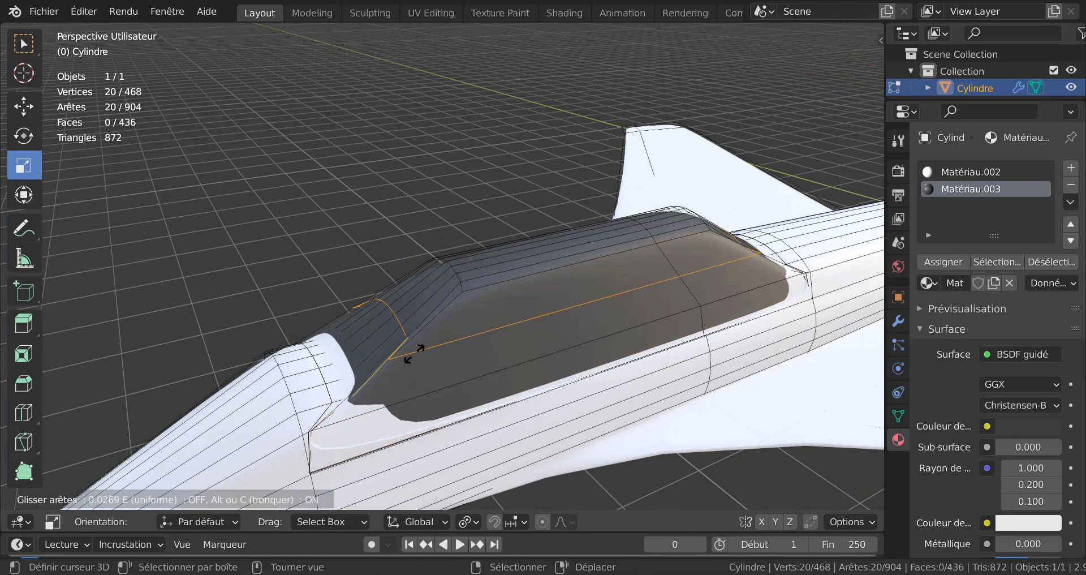
pyautogui.click(388, 404)
# Step: Add another loop cut near the front end of the canopy, sliding it toward the nose
pyautogui.hotkey('ctrl', 'r')
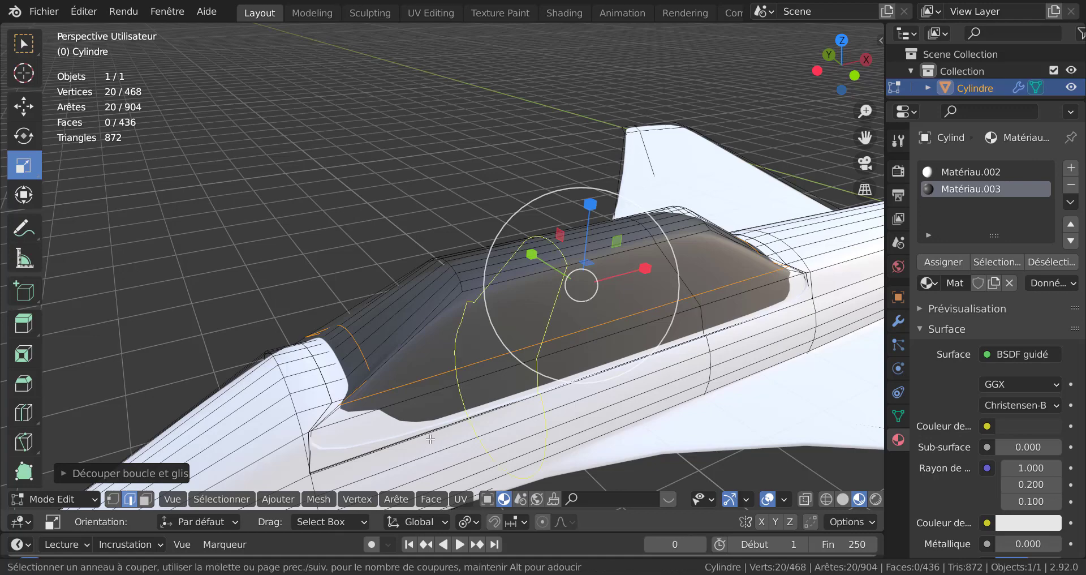
pyautogui.click(419, 447)
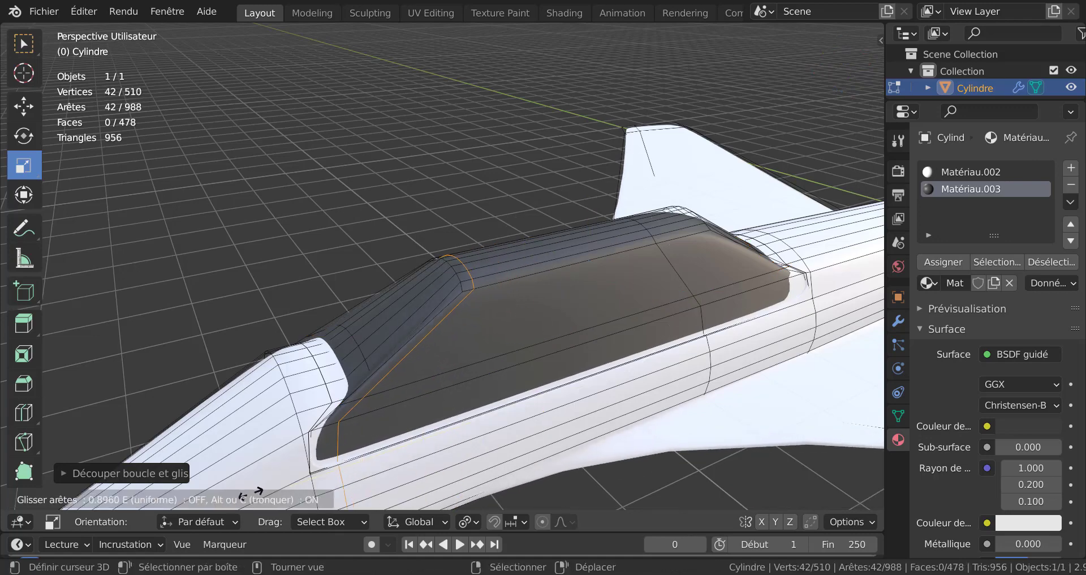
pyautogui.click(260, 490)
# Step: Add a supporting loop cut near the canopy's rear end and leave Edit Mode
pyautogui.press('Tab')
pyautogui.moveTo(390, 386)
pyautogui.mouseDown(button='middle')
pyautogui.moveTo(551, 429)
pyautogui.moveTo(646, 359)
pyautogui.moveTo(577, 373)
pyautogui.moveTo(360, 375)
pyautogui.moveTo(403, 375)
pyautogui.mouseUp(button='middle')
pyautogui.press('Tab')
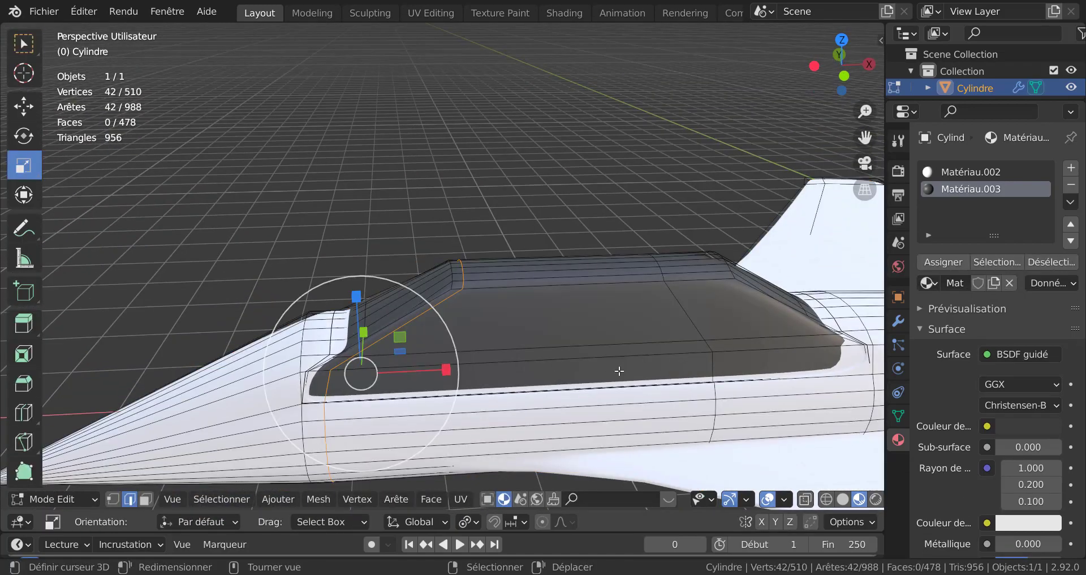
pyautogui.moveTo(621, 368); pyautogui.dragTo(418, 416, button='middle')
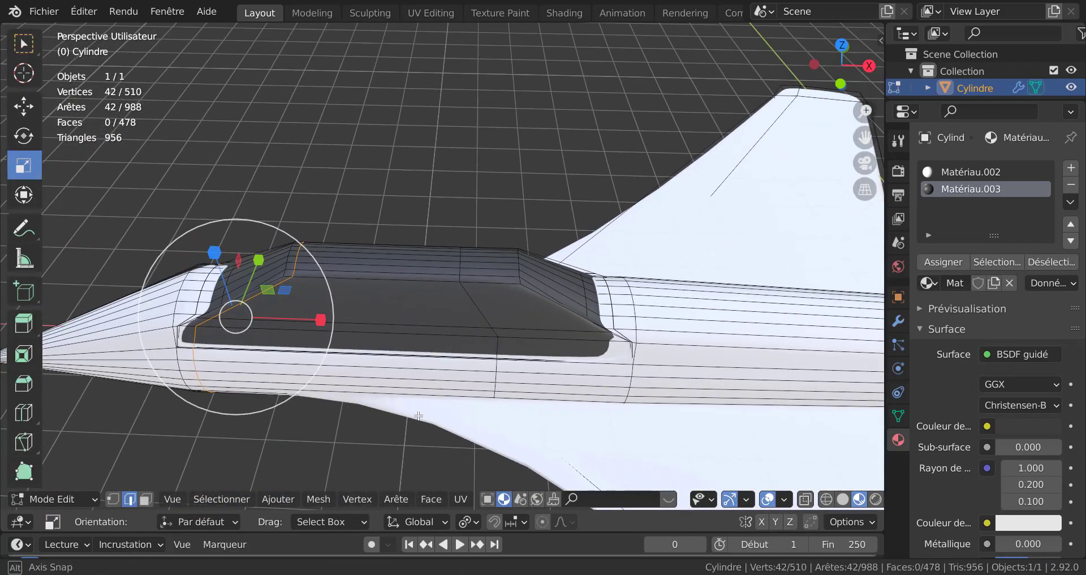
pyautogui.hotkey('ctrl', 'r')
pyautogui.click(534, 350)
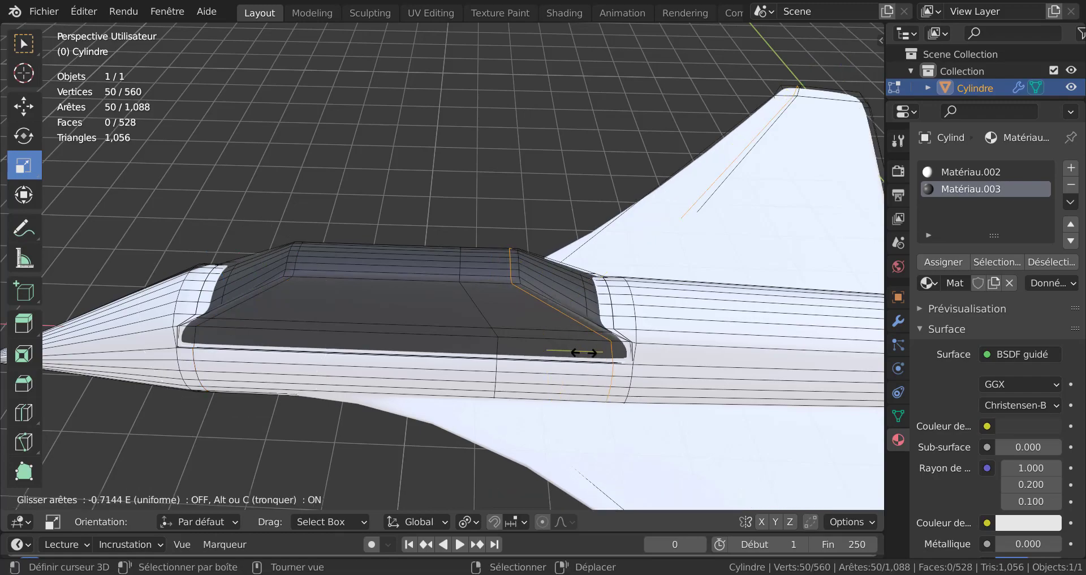
pyautogui.click(593, 353)
pyautogui.press('Tab')
# Step: Orbit and zoom around the aircraft to inspect the shaded canopy and overall model
pyautogui.moveTo(515, 362); pyautogui.dragTo(516, 325, button='middle')
pyautogui.scroll(5, 488, 394)
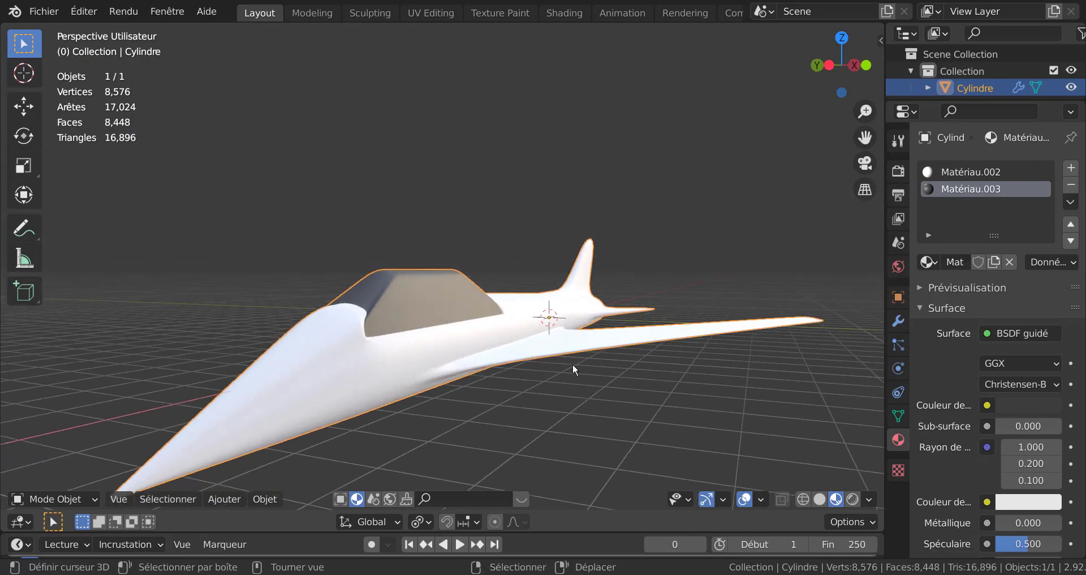
pyautogui.moveTo(608, 388); pyautogui.dragTo(648, 422, button='middle')
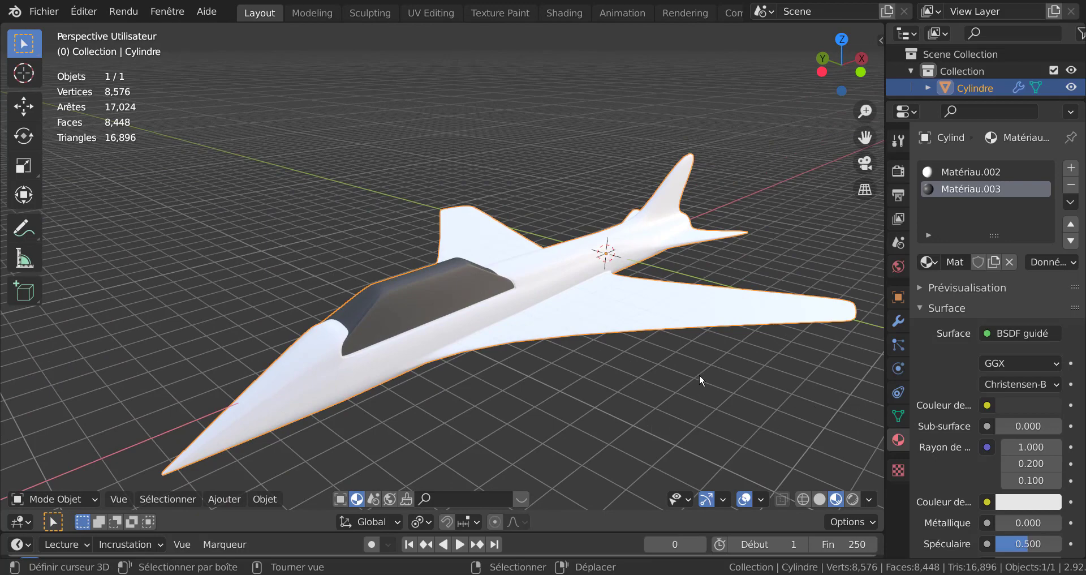
pyautogui.keyDown('shift'); pyautogui.moveTo(664, 391); pyautogui.dragTo(601, 359, button='middle'); pyautogui.keyUp('shift')
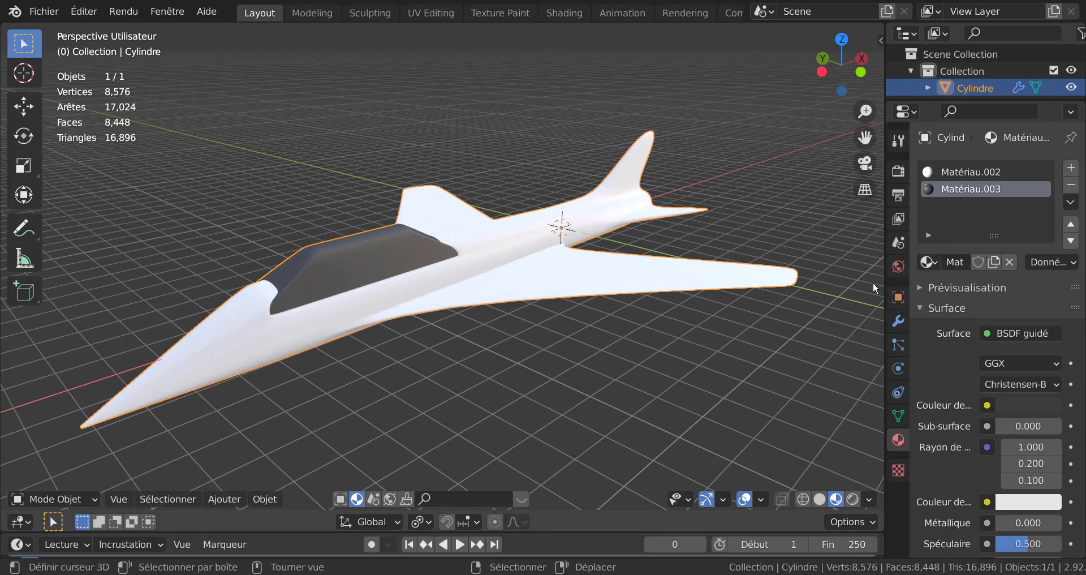
pyautogui.moveTo(883, 262); pyautogui.dragTo(1004, 263)
pyautogui.scroll(-3, 801, 358)
pyautogui.moveTo(799, 356); pyautogui.dragTo(663, 380, button='middle')
pyautogui.scroll(1, 664, 383)
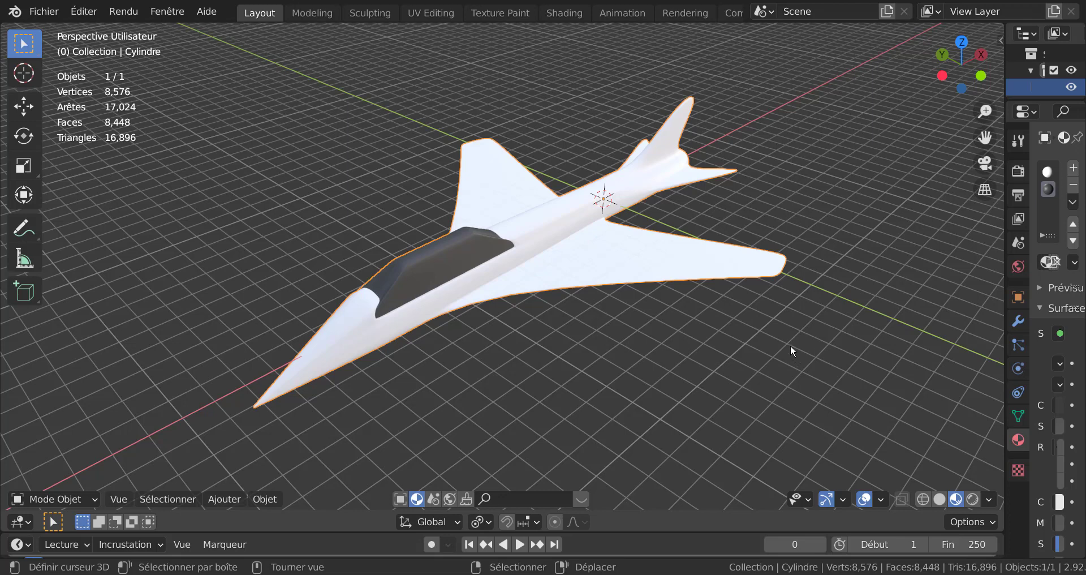
pyautogui.moveTo(783, 371)
pyautogui.keyDown('shift'); pyautogui.mouseDown(button='middle')
pyautogui.moveTo(755, 396)
pyautogui.moveTo(768, 382)
pyautogui.mouseUp(button='middle'); pyautogui.keyUp('shift')
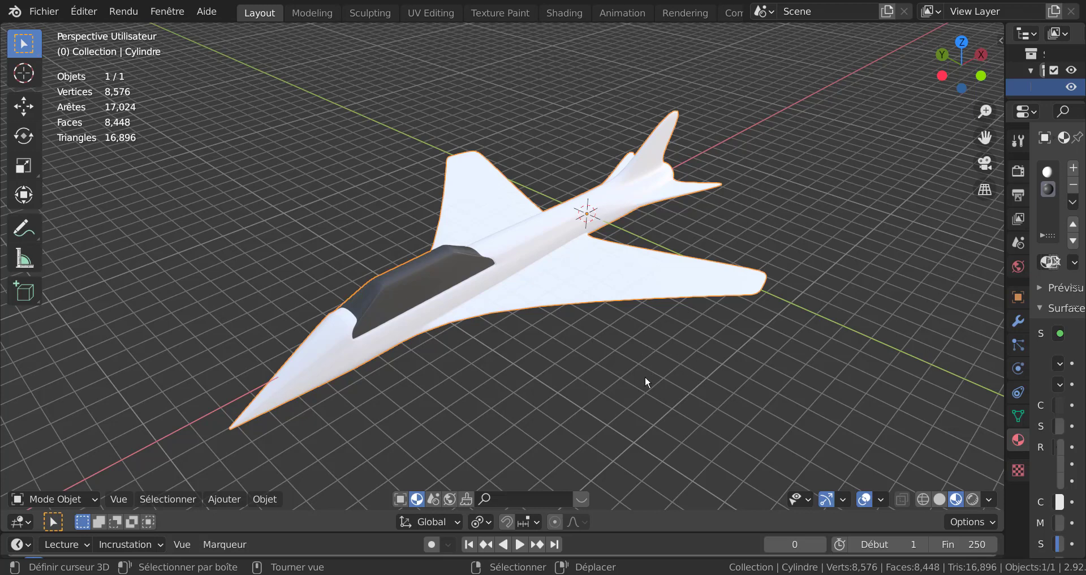
pyautogui.moveTo(667, 399); pyautogui.dragTo(671, 362, button='middle')
pyautogui.scroll(2, 670, 363)
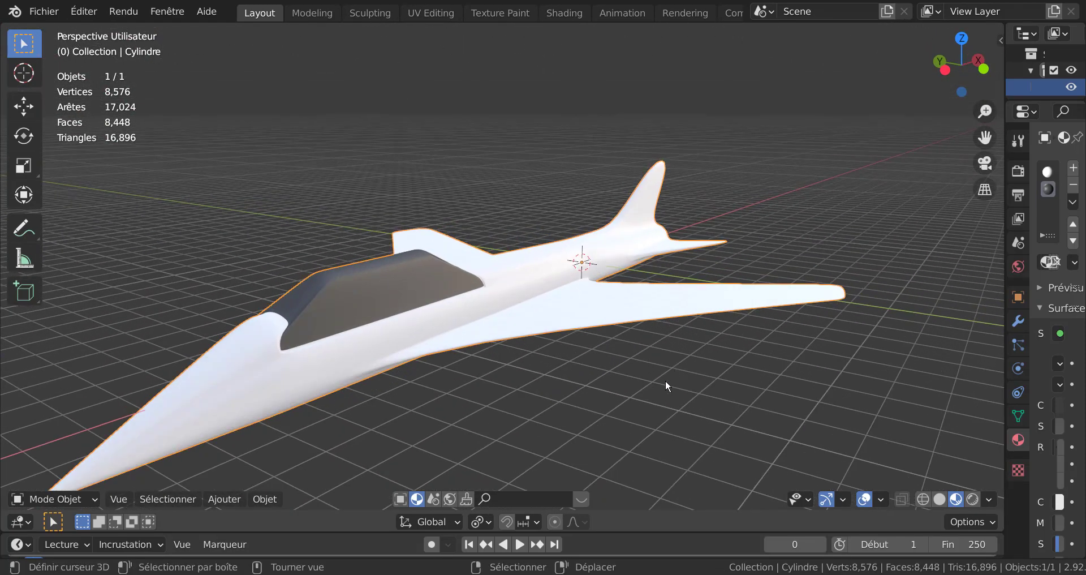